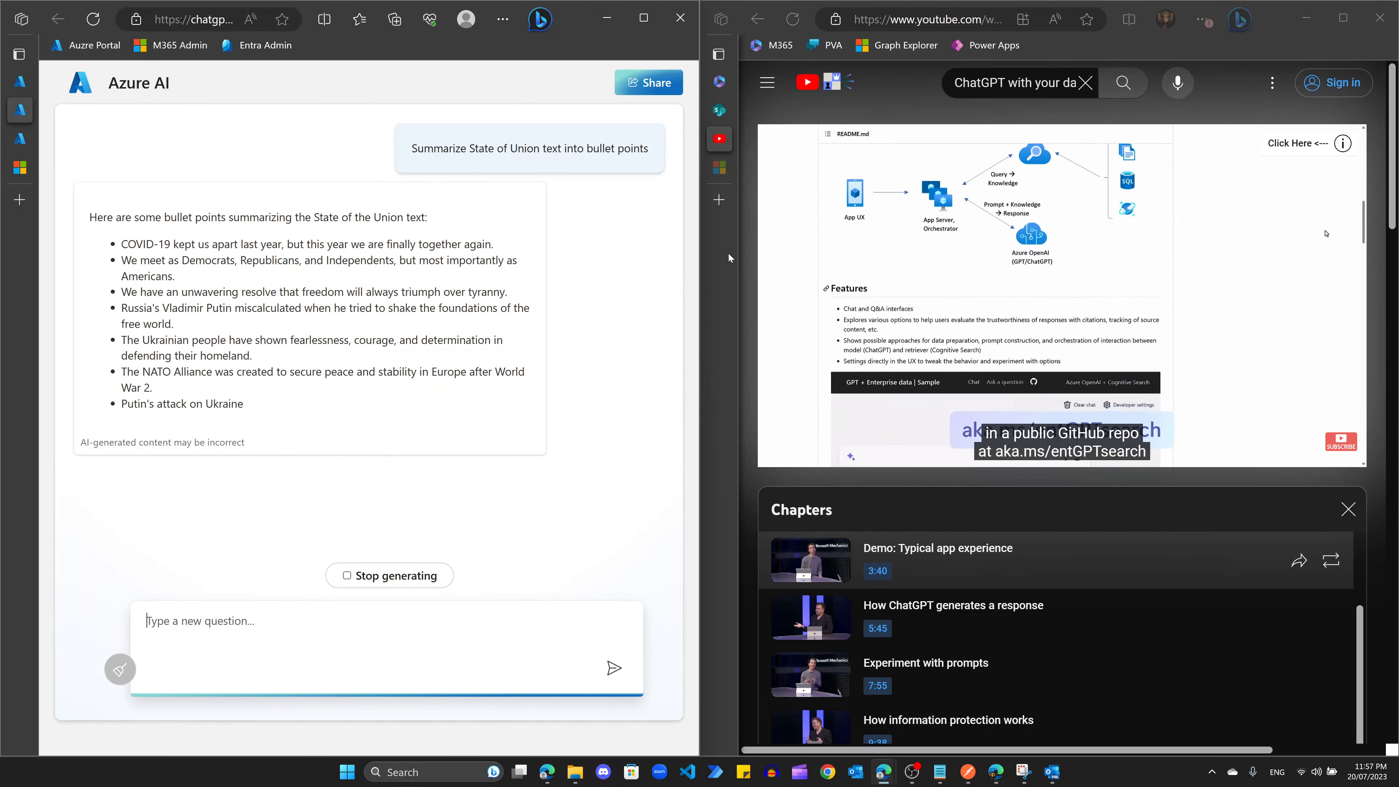
# Step: View the Marketing assets folder in SharePoint, returning to the YouTube video page
pyautogui.click(719, 110)
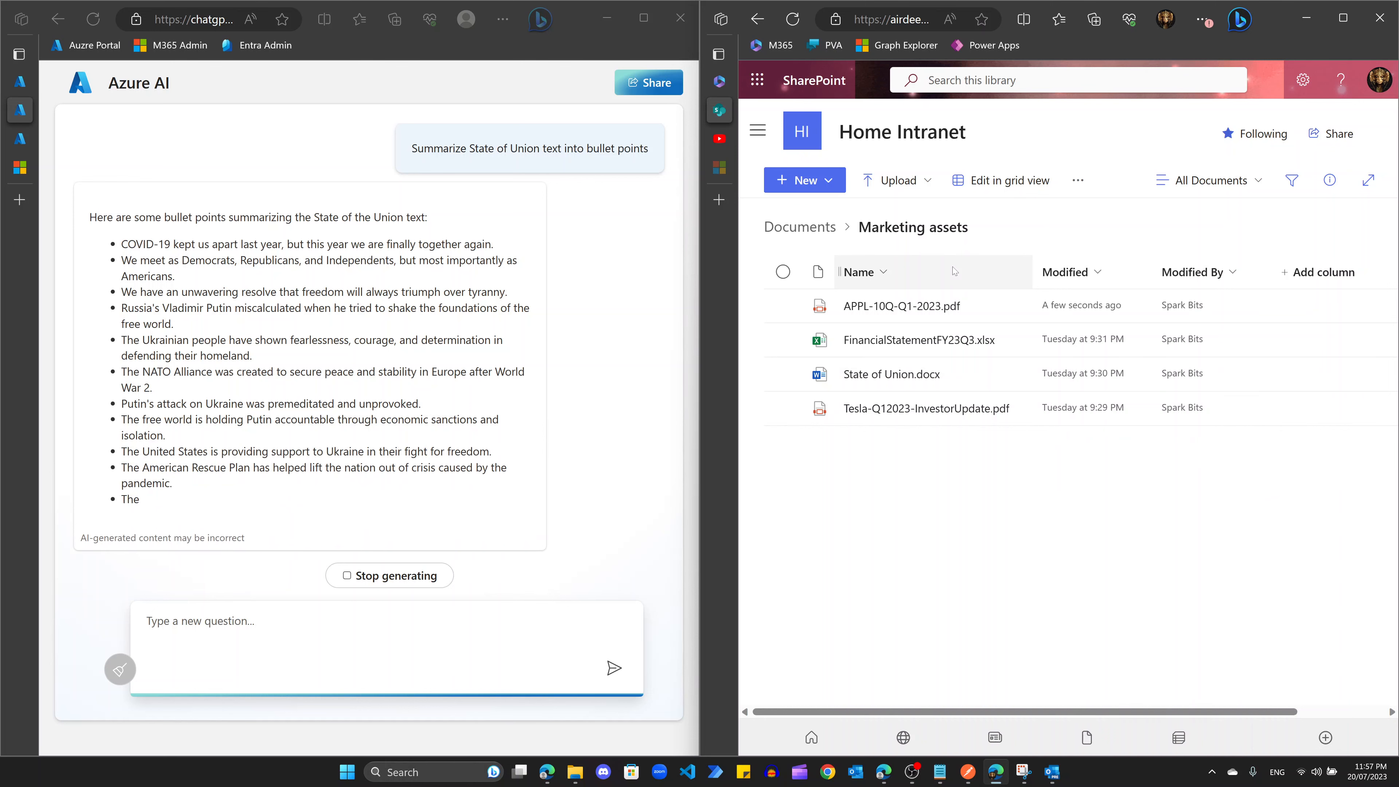
pyautogui.click(719, 141)
pyautogui.moveTo(770, 331)
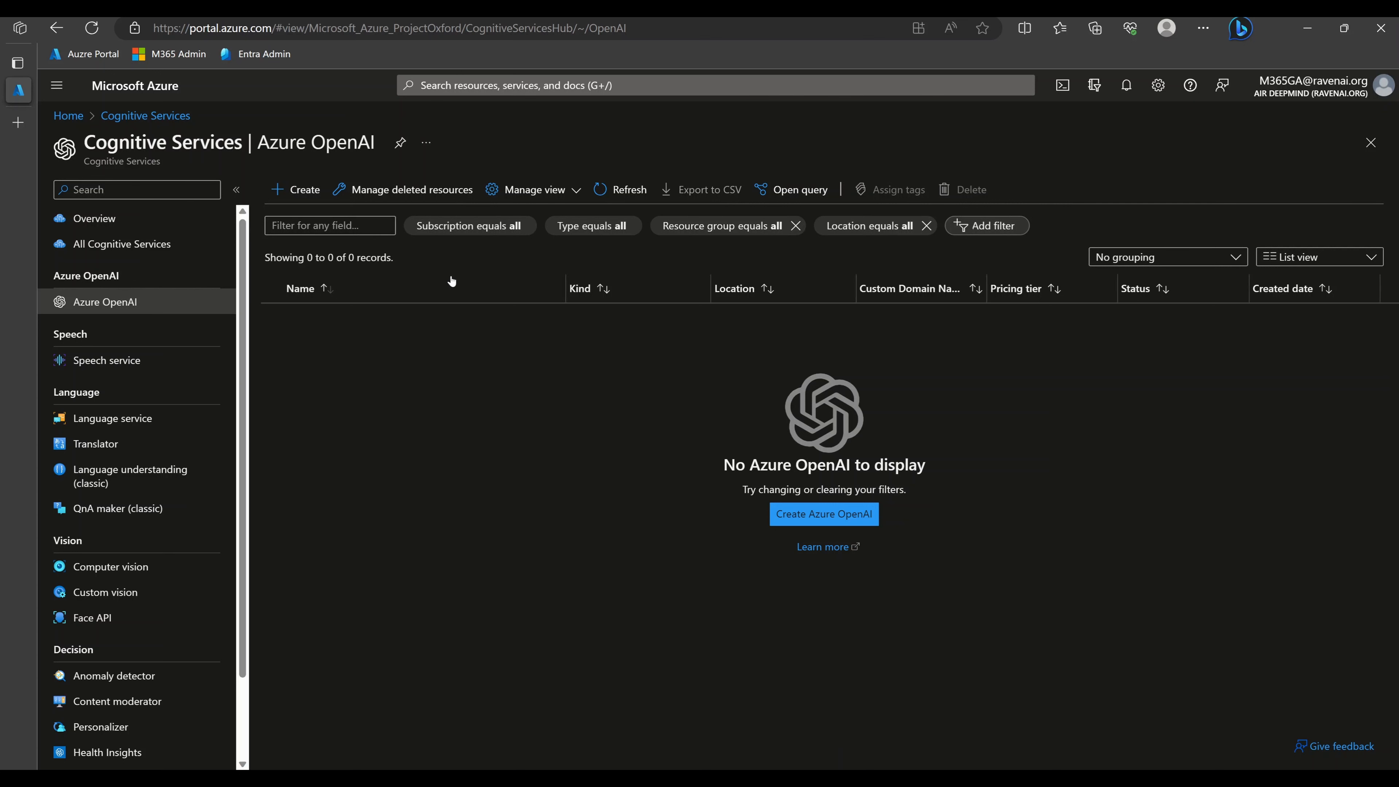
# Step: Start creating an Azure OpenAI resource and add a new resource group named ACSSPSearch for it
pyautogui.click(829, 518)
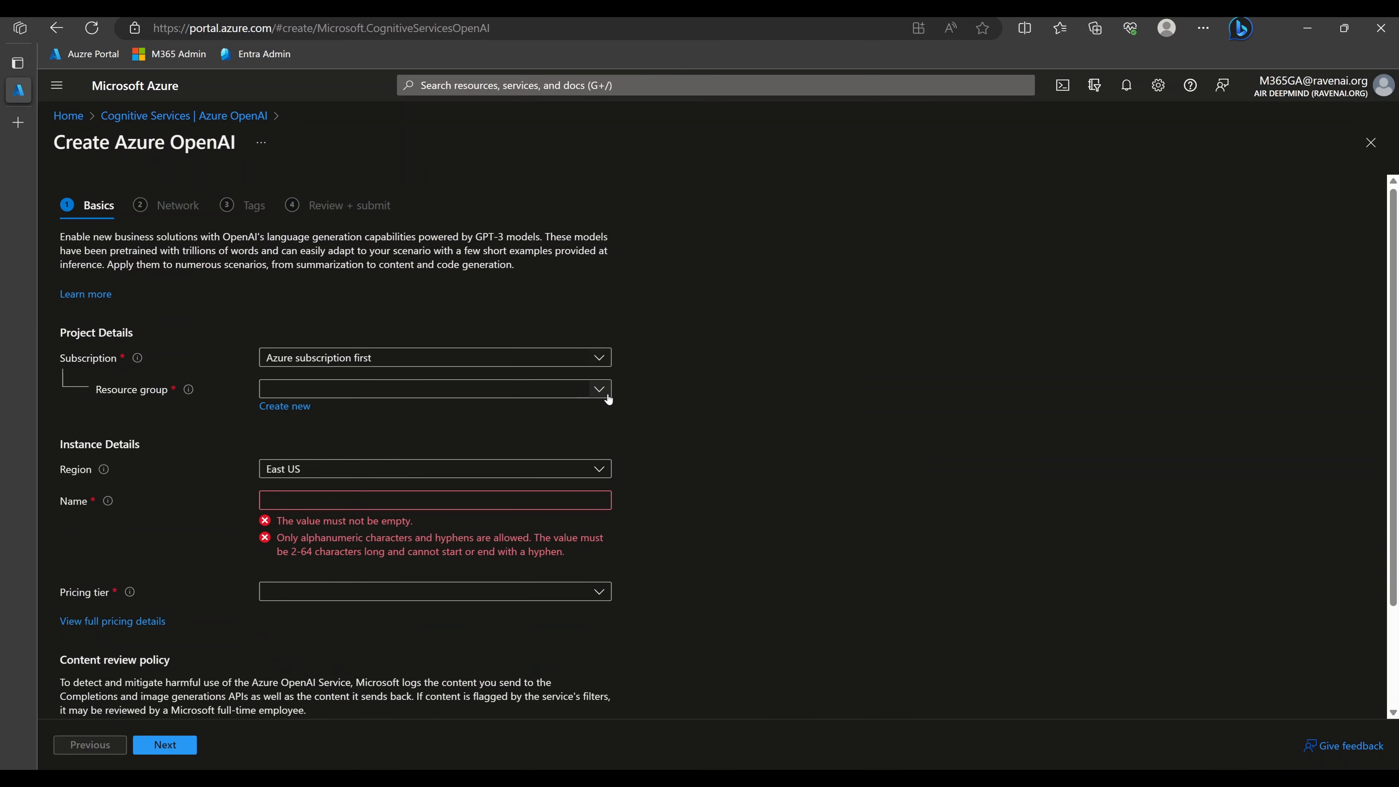
pyautogui.click(601, 390)
pyautogui.click(600, 390)
pyautogui.click(283, 406)
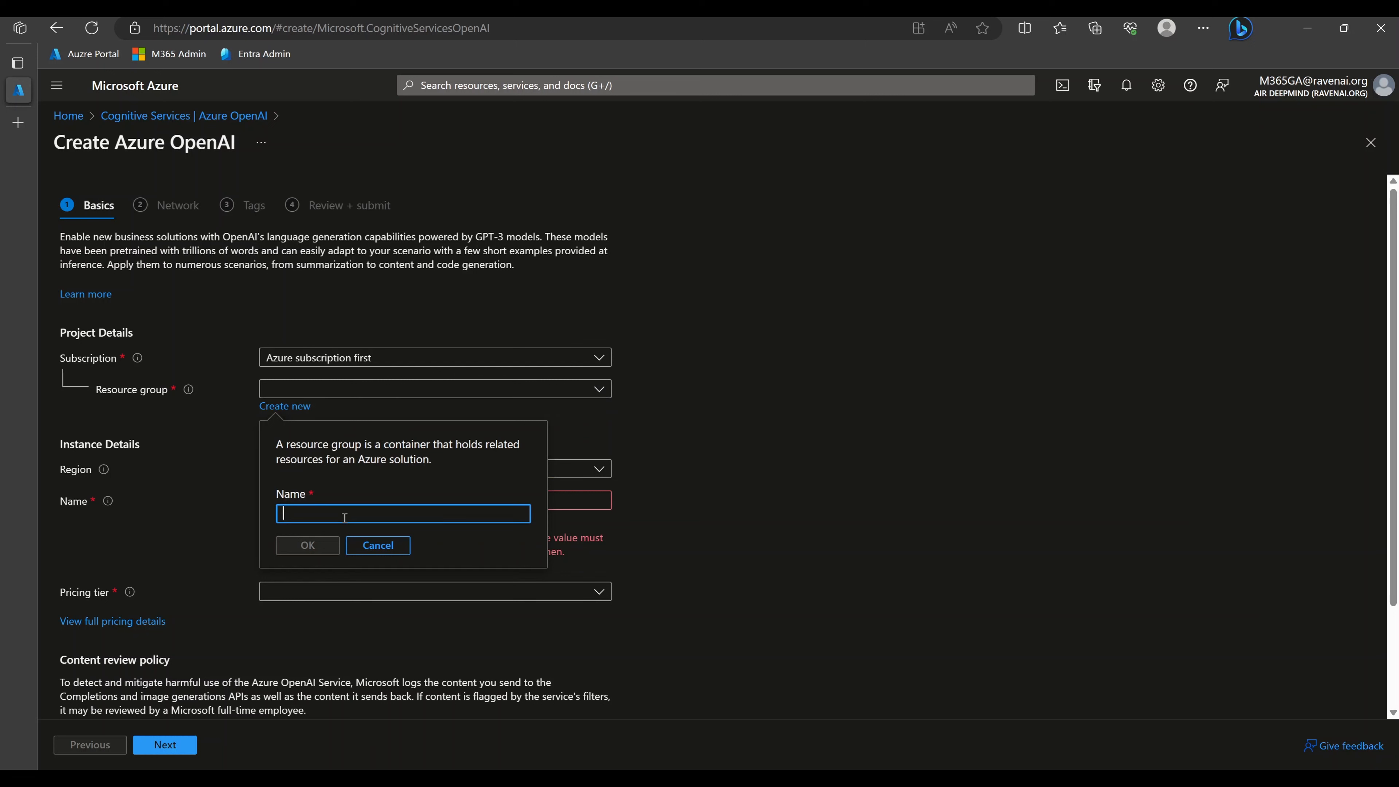
pyautogui.write('AC')
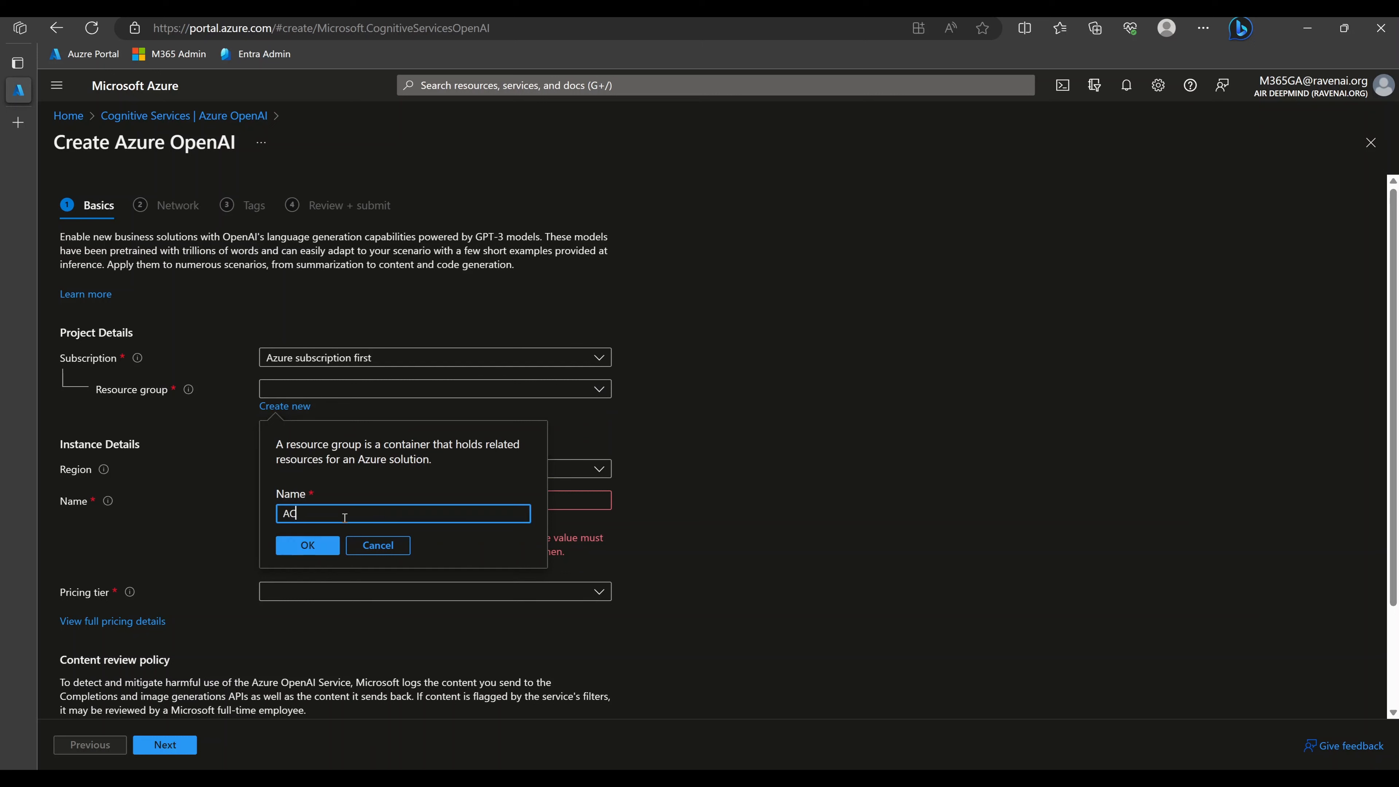
pyautogui.write('SSPSeaerch')
pyautogui.press('BackSpace')
pyautogui.press('BackSpace')
pyautogui.press('BackSpace')
pyautogui.press('BackSpace')
pyautogui.write('rch')
pyautogui.click(308, 545)
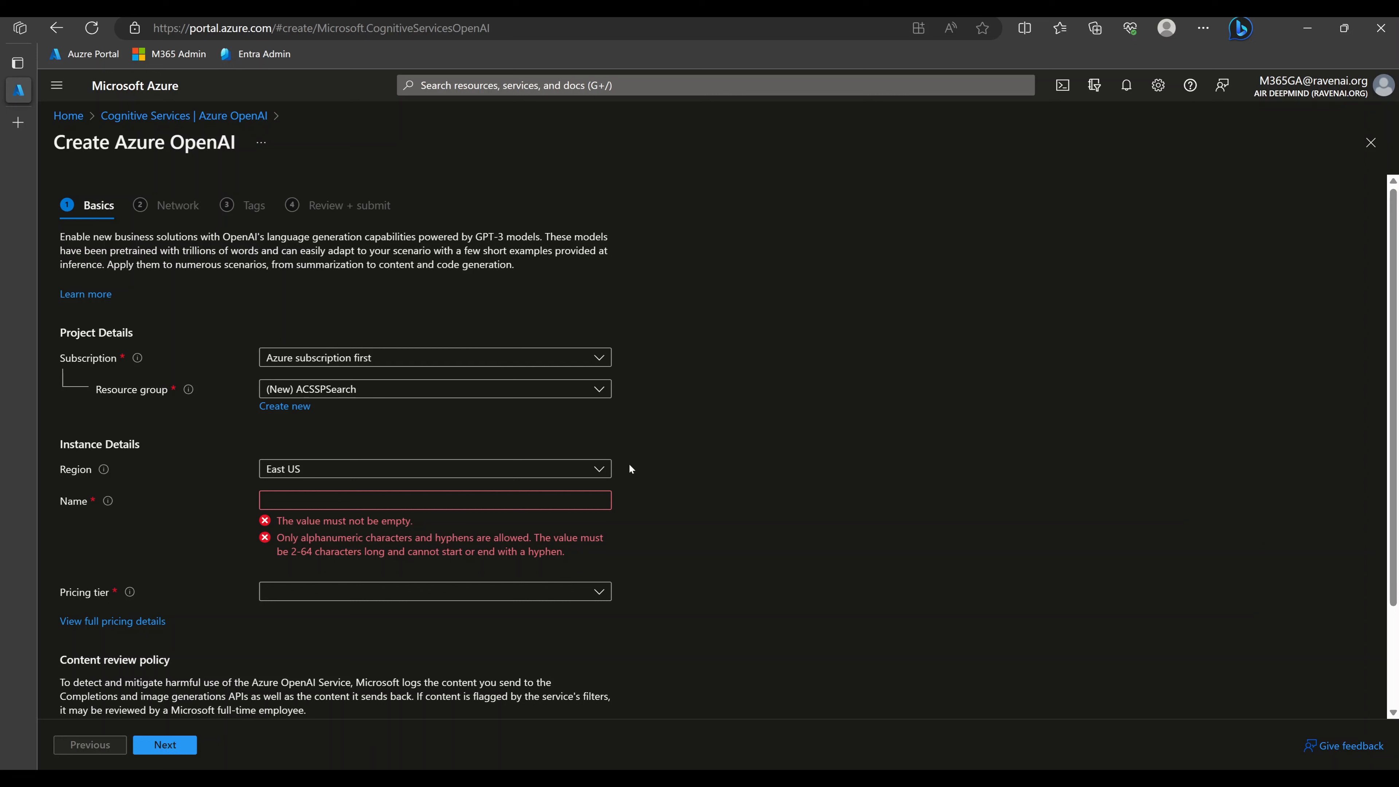
# Step: Name the Azure OpenAI instance acsspsearchdemo and set its pricing tier to Standard S0
pyautogui.click(520, 499)
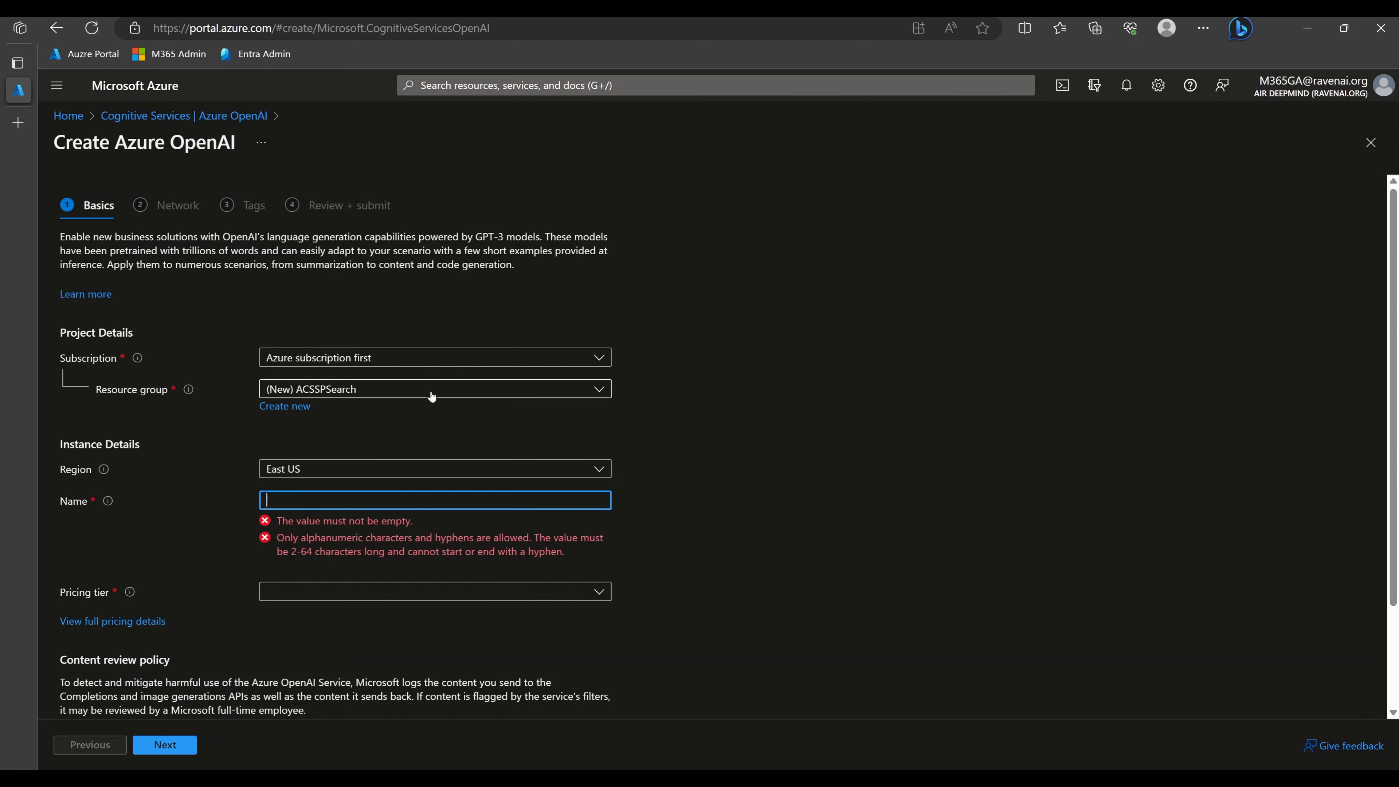
pyautogui.write('acs')
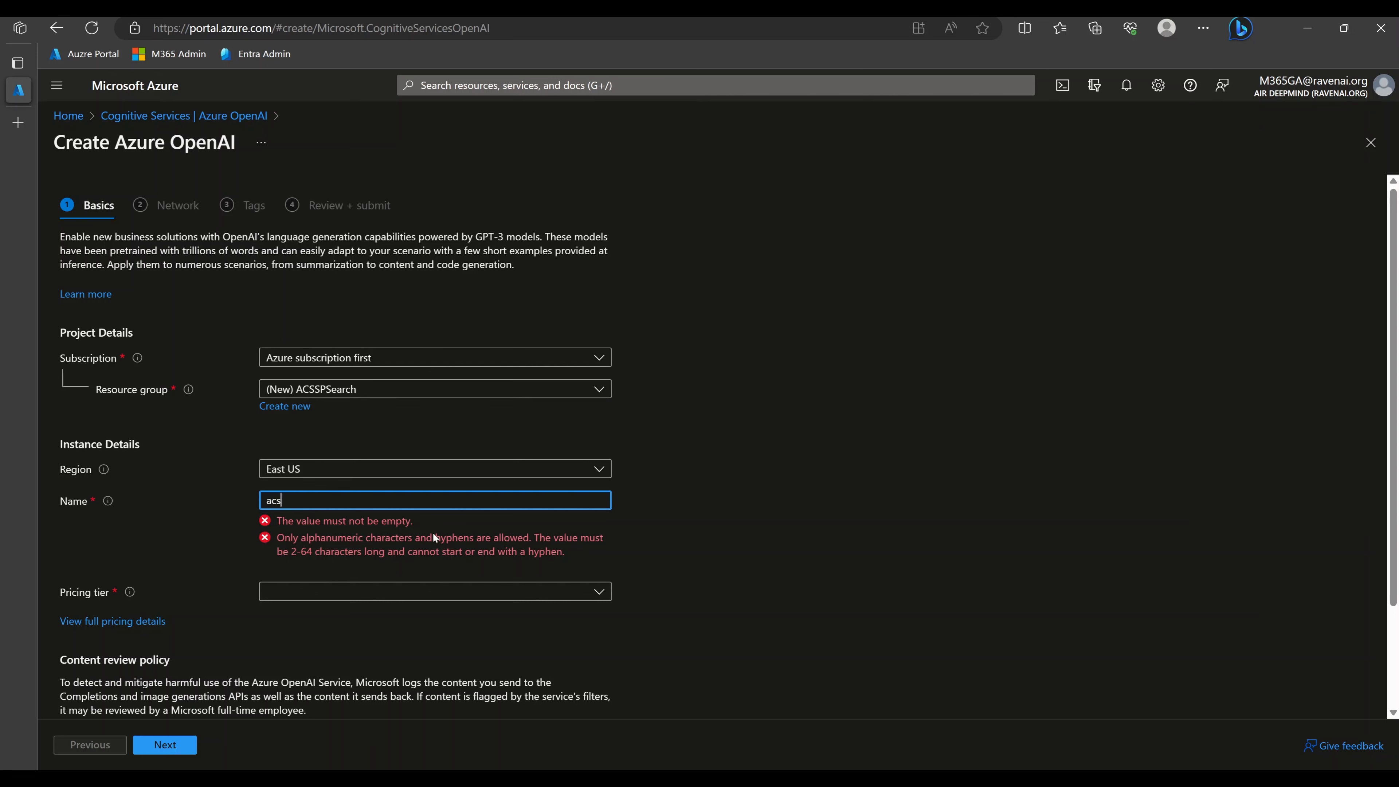
pyautogui.write('spsearch')
pyautogui.write('demo')
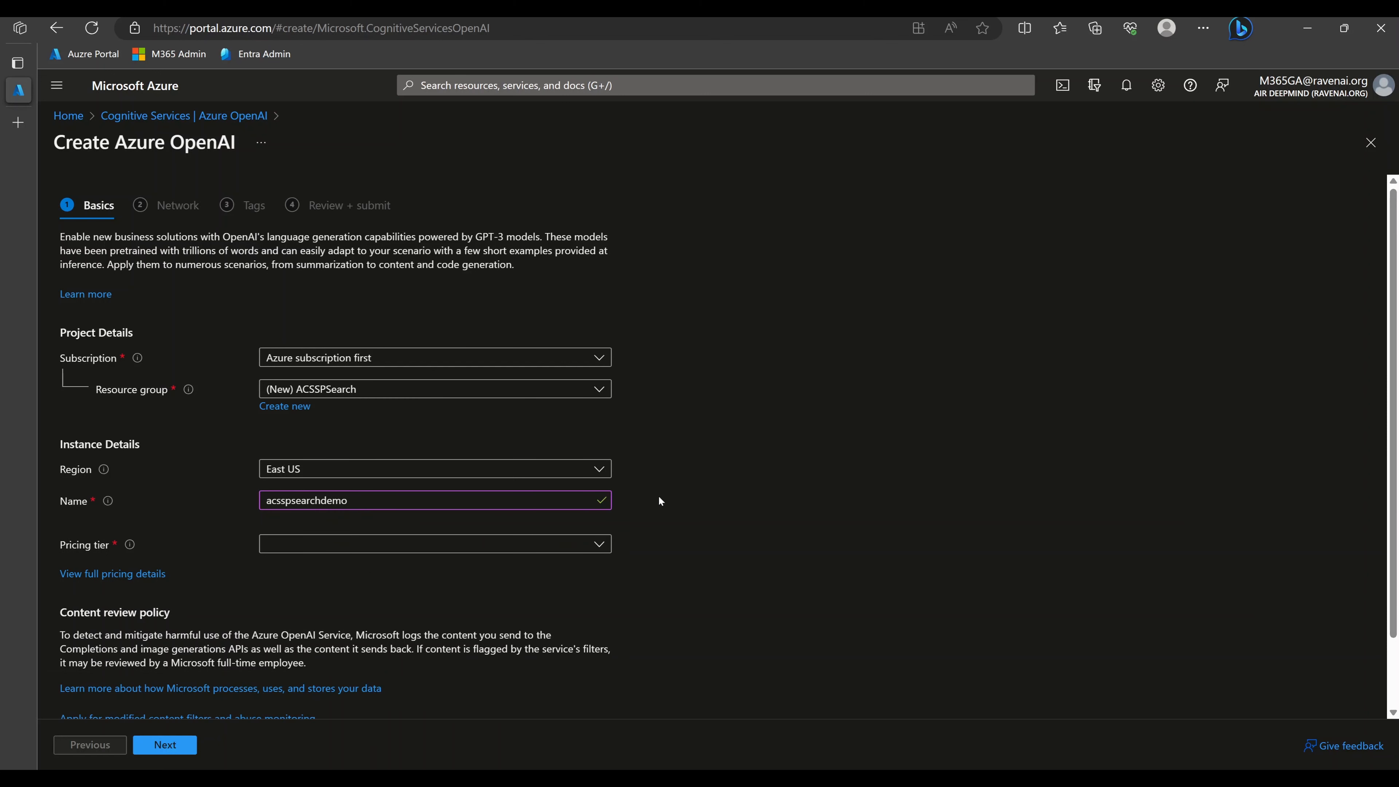
pyautogui.click(333, 546)
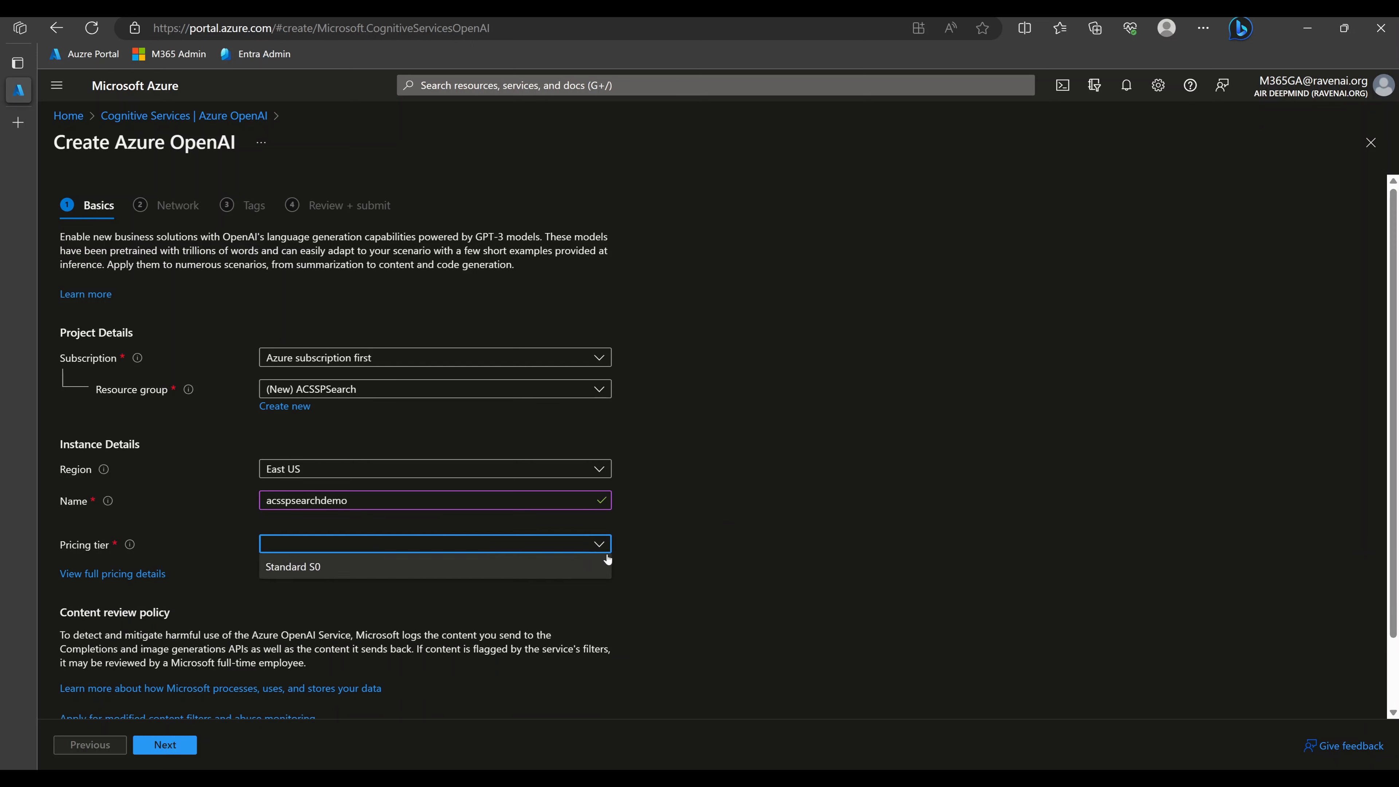
pyautogui.click(710, 557)
pyautogui.click(584, 546)
pyautogui.click(428, 567)
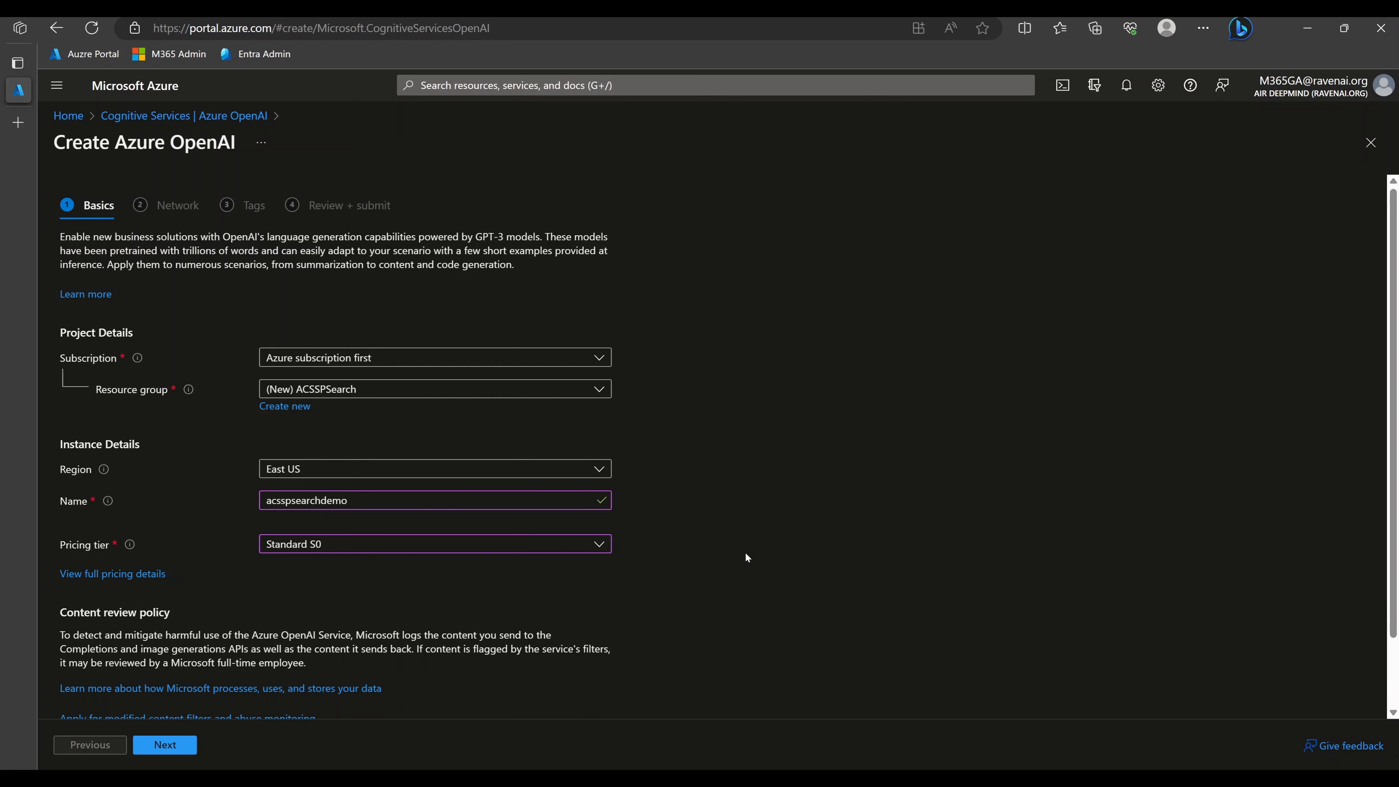
# Step: Keep access open to all networks, leave the tags empty, and create the Azure OpenAI resource
pyautogui.scroll(-2, 747, 559)
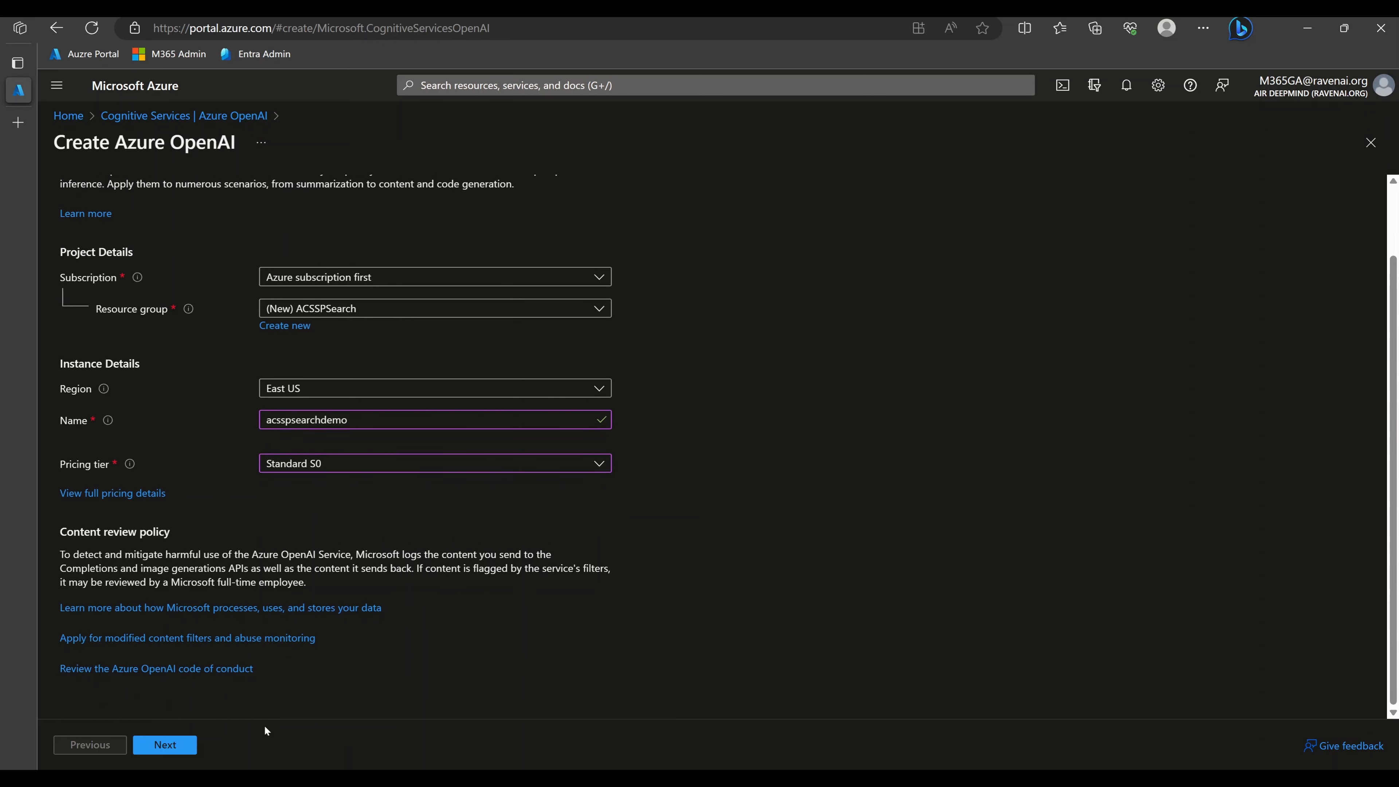
pyautogui.click(173, 746)
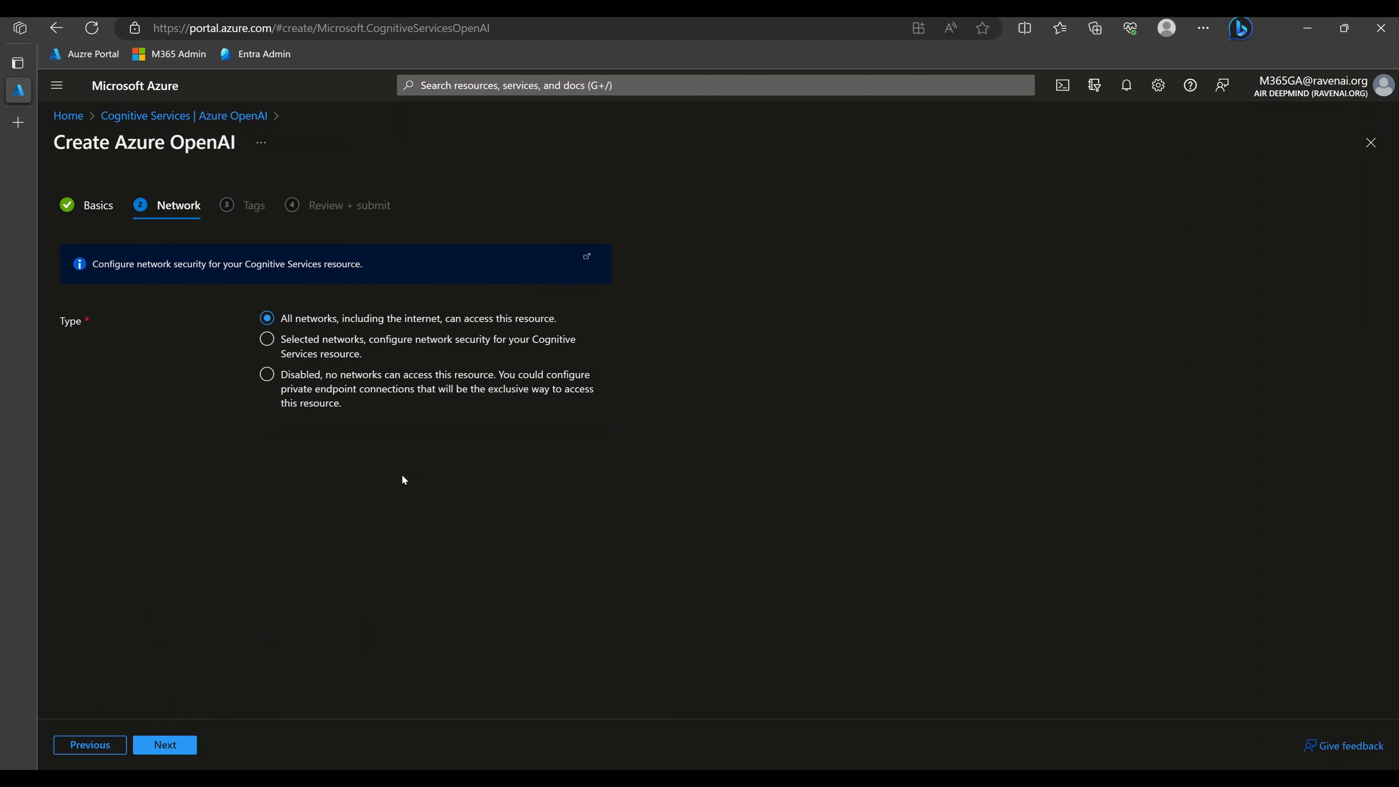
pyautogui.click(165, 745)
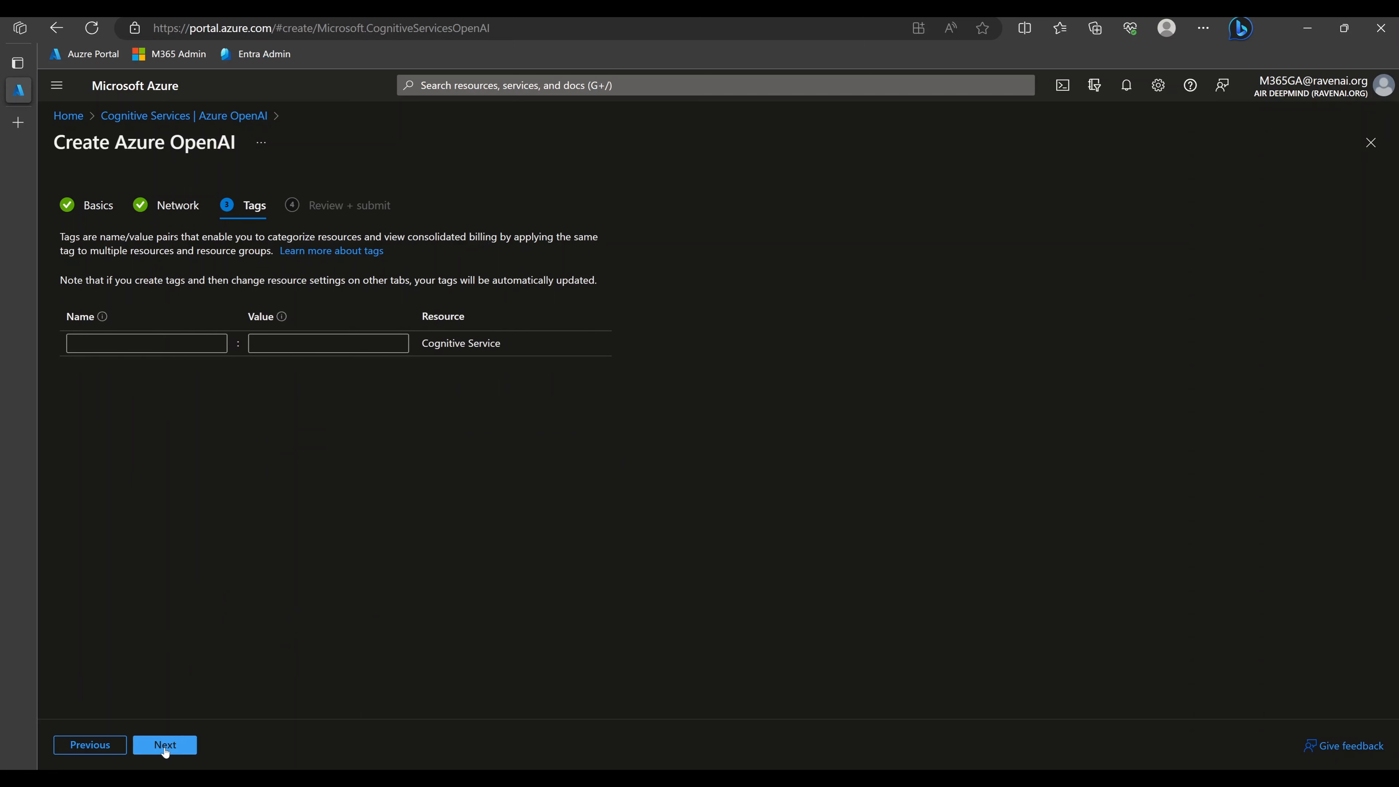
pyautogui.click(163, 745)
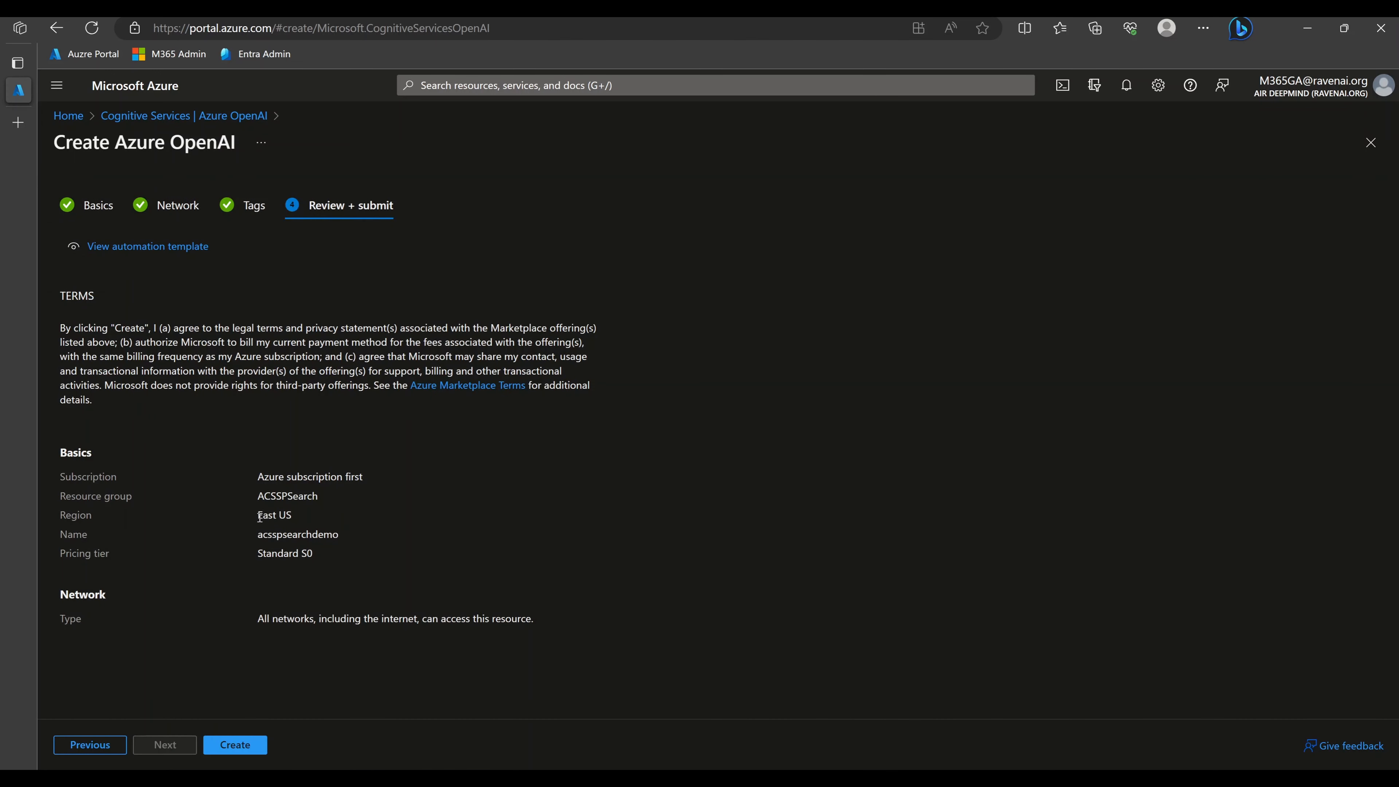
pyautogui.moveTo(260, 517); pyautogui.dragTo(293, 518)
pyautogui.click(550, 527)
pyautogui.click(236, 746)
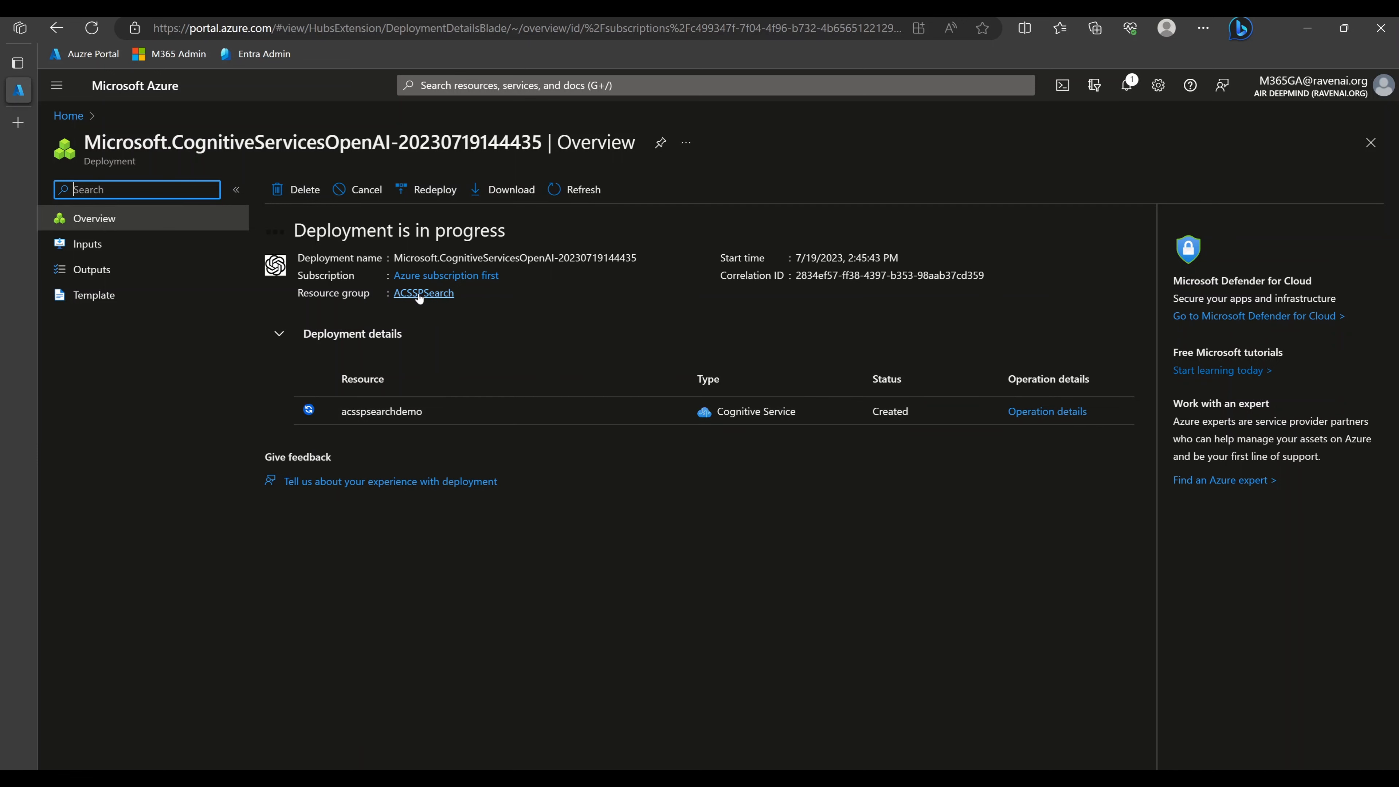
# Step: Check the ACSSPSearch resource group, and open the acsspsearchdemo resource from the Azure OpenAI resource list
pyautogui.click(422, 295)
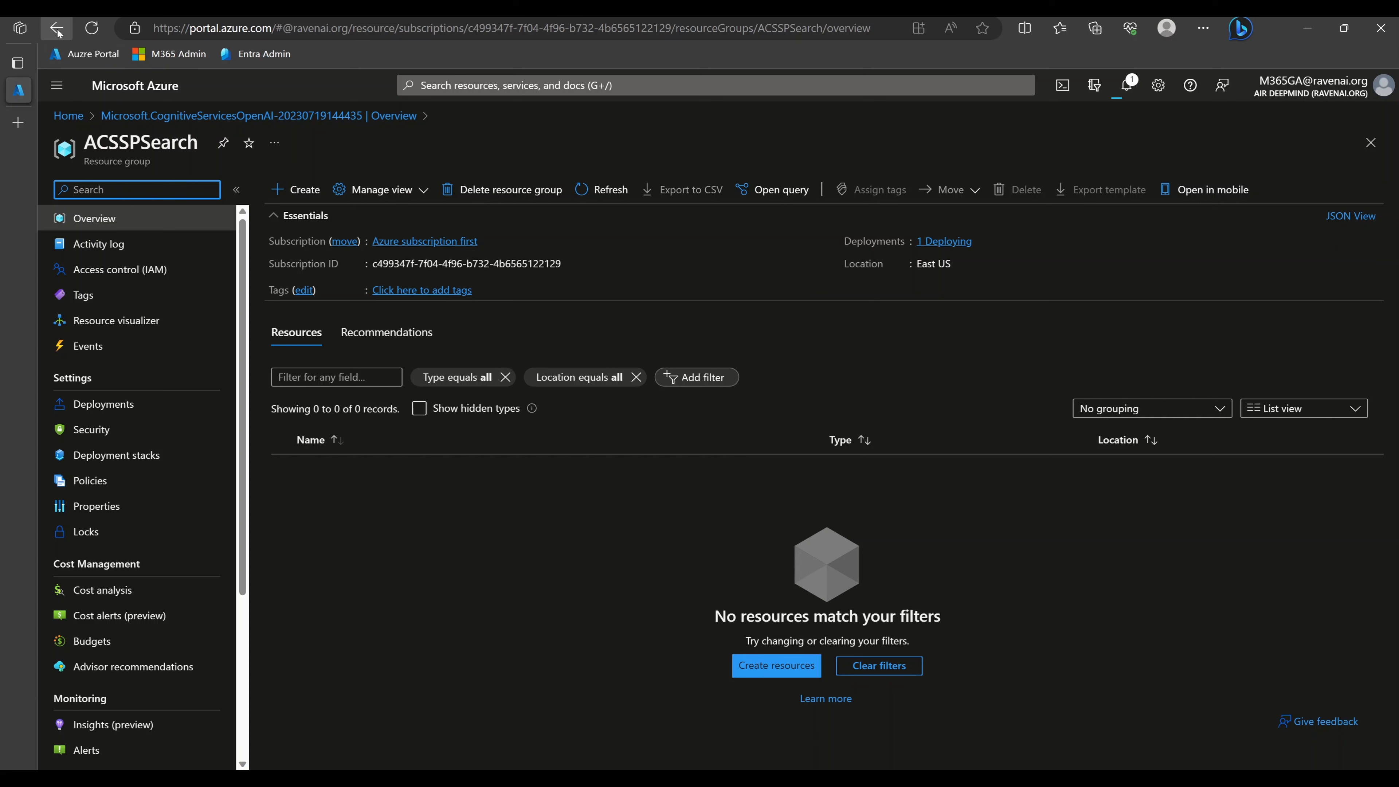
pyautogui.hotkey('alt', 'Left')
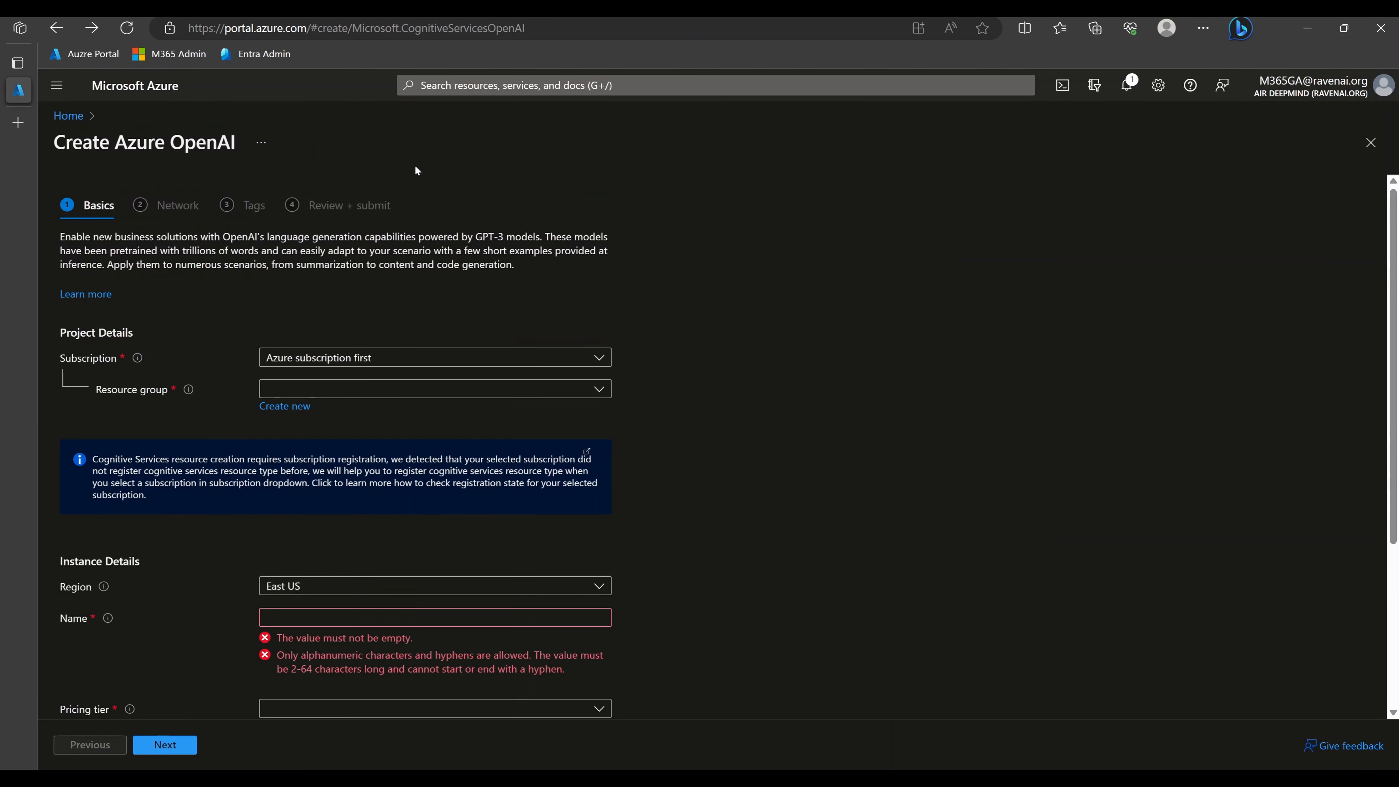
pyautogui.click(418, 85)
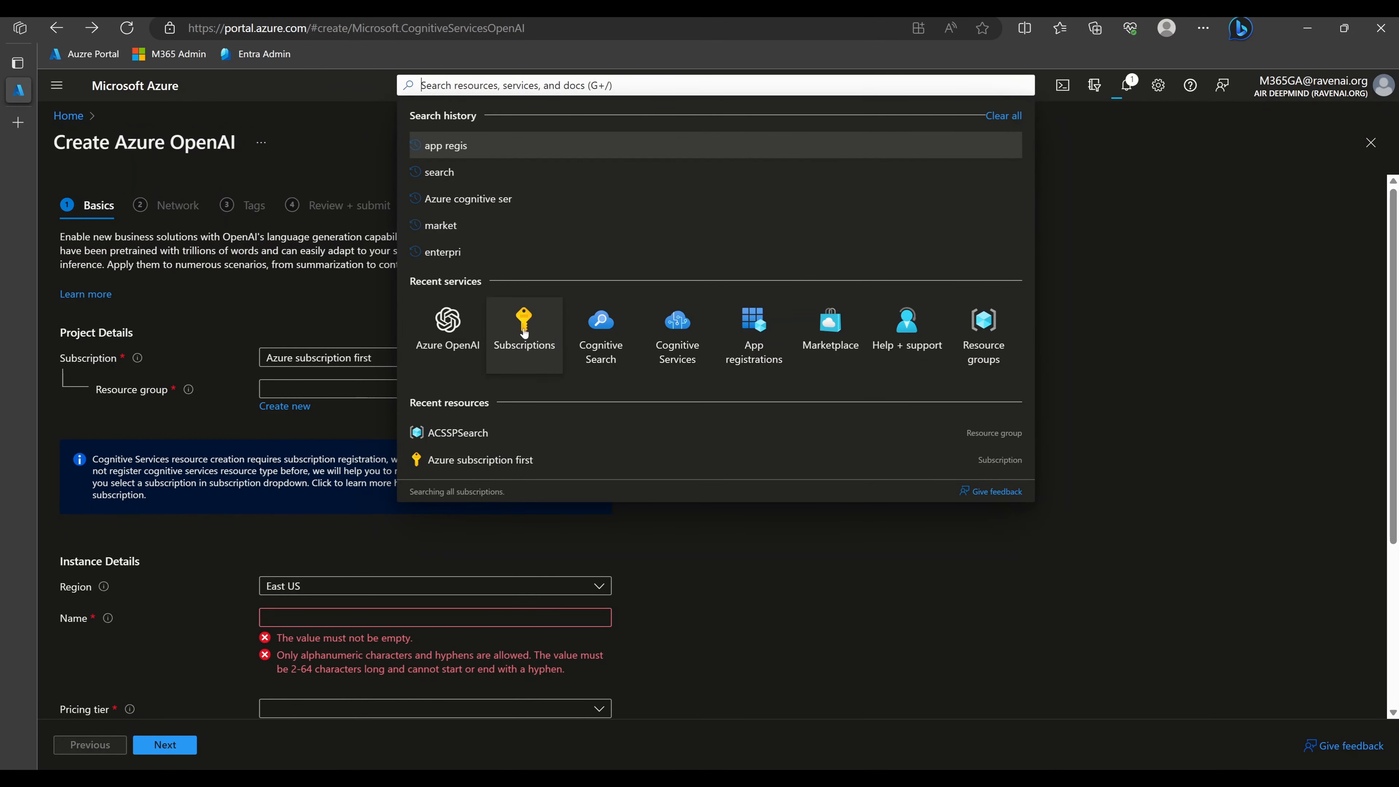
pyautogui.click(462, 327)
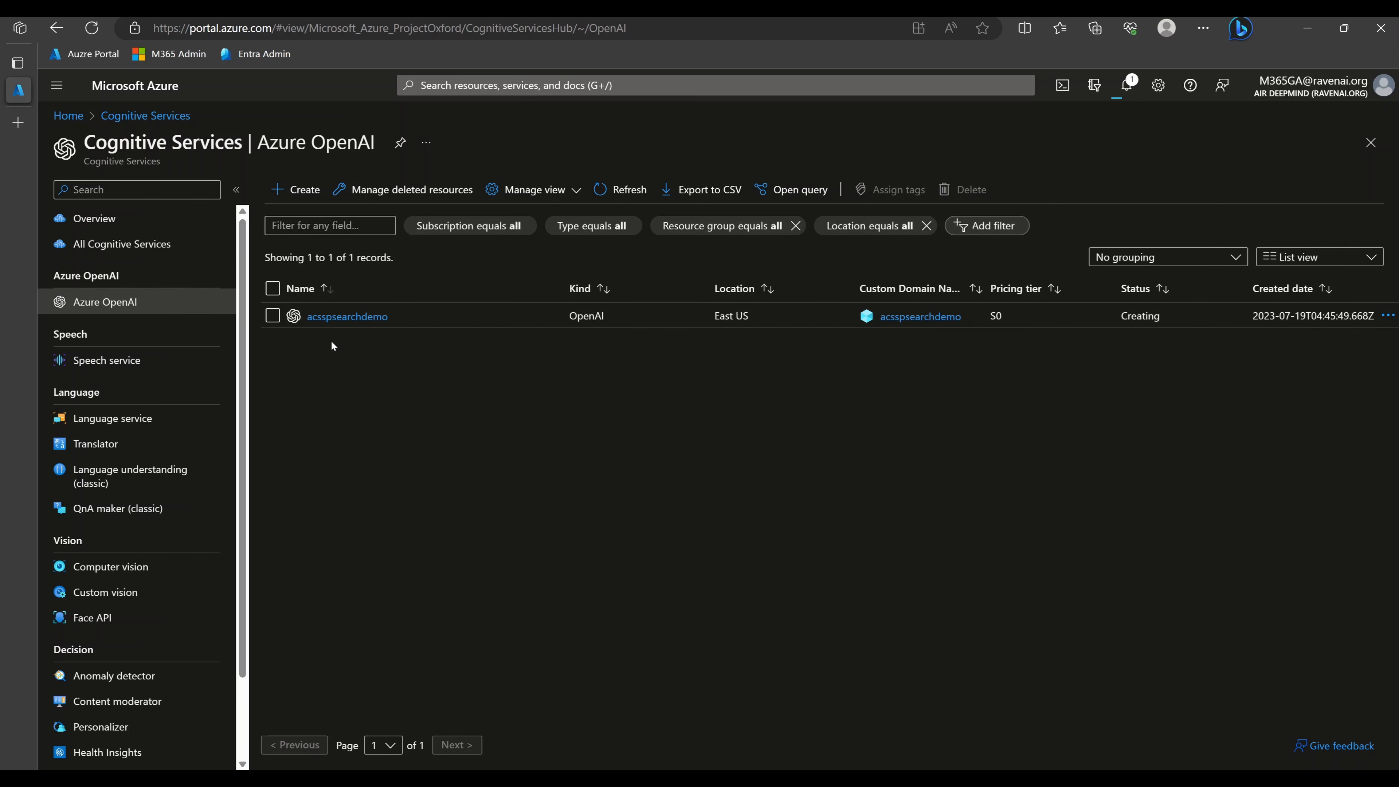
pyautogui.click(335, 317)
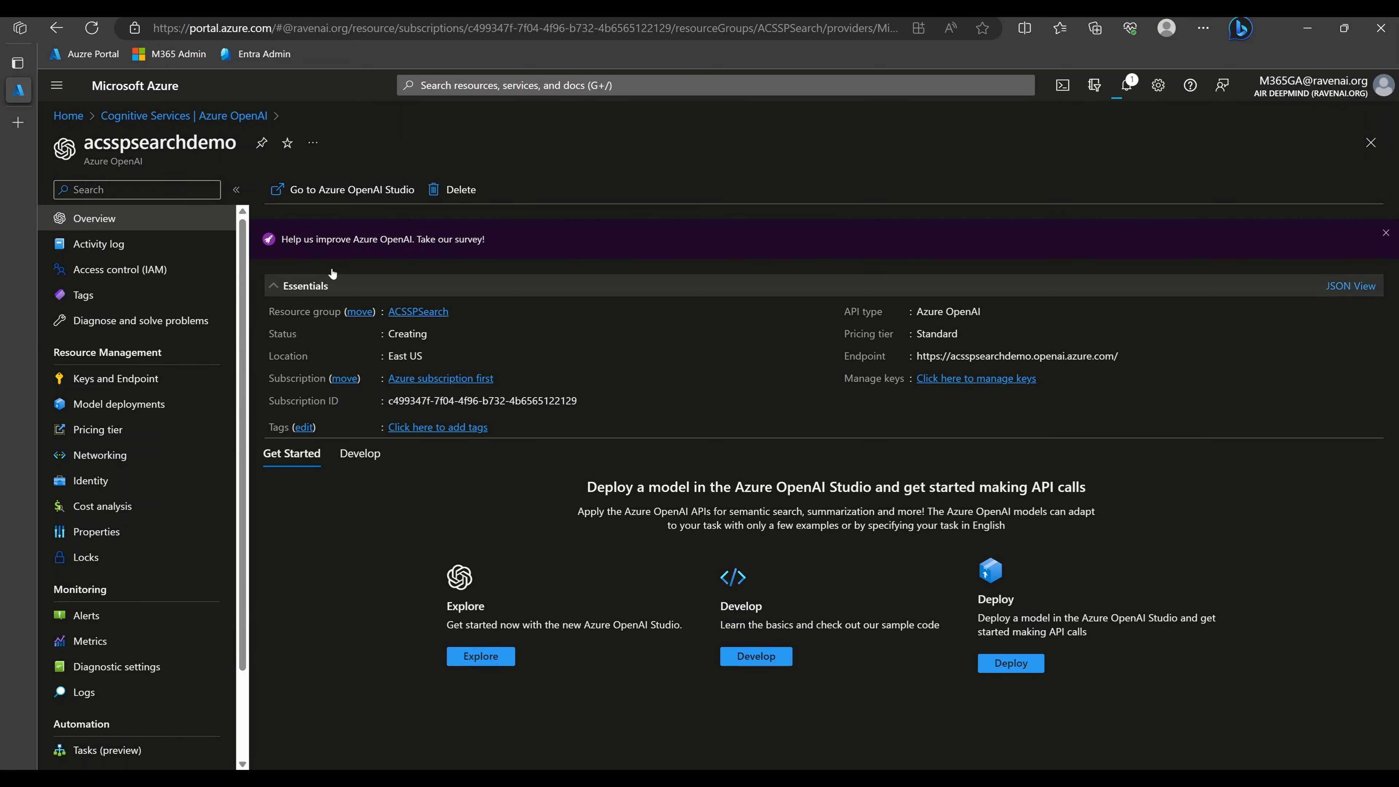
# Step: Go to Azure OpenAI Studio for this resource and dismiss the quota tip and the user research banner
pyautogui.click(355, 200)
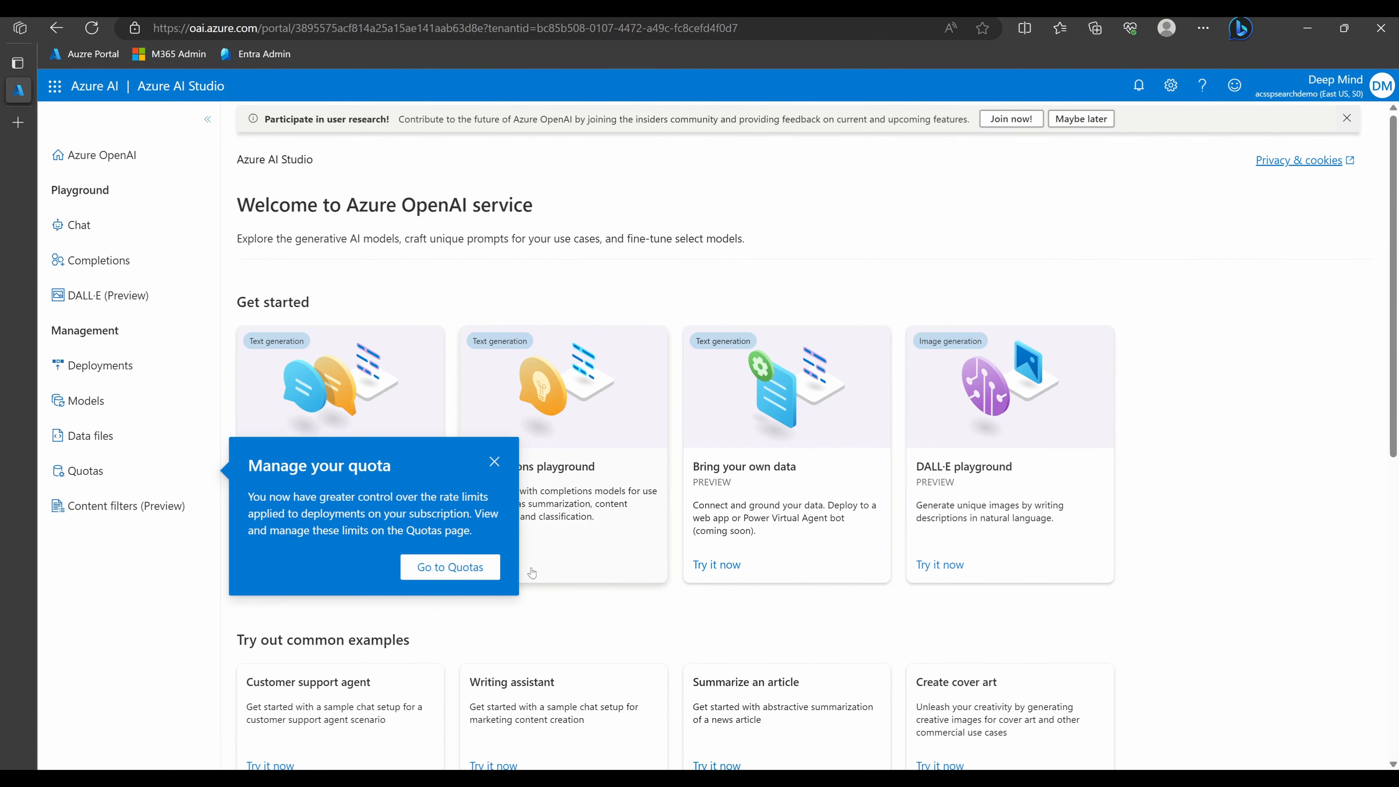
pyautogui.click(494, 462)
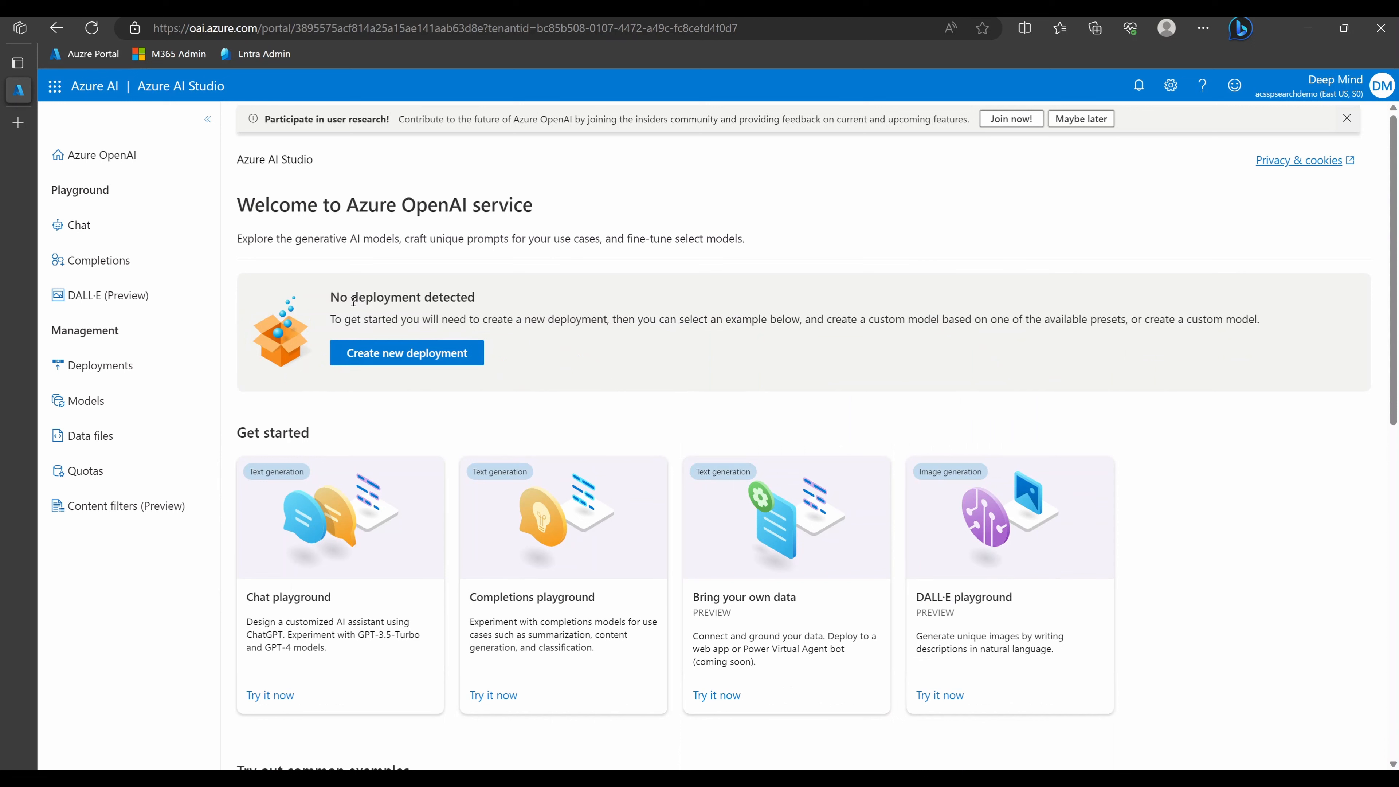
pyautogui.moveTo(330, 297); pyautogui.dragTo(487, 300)
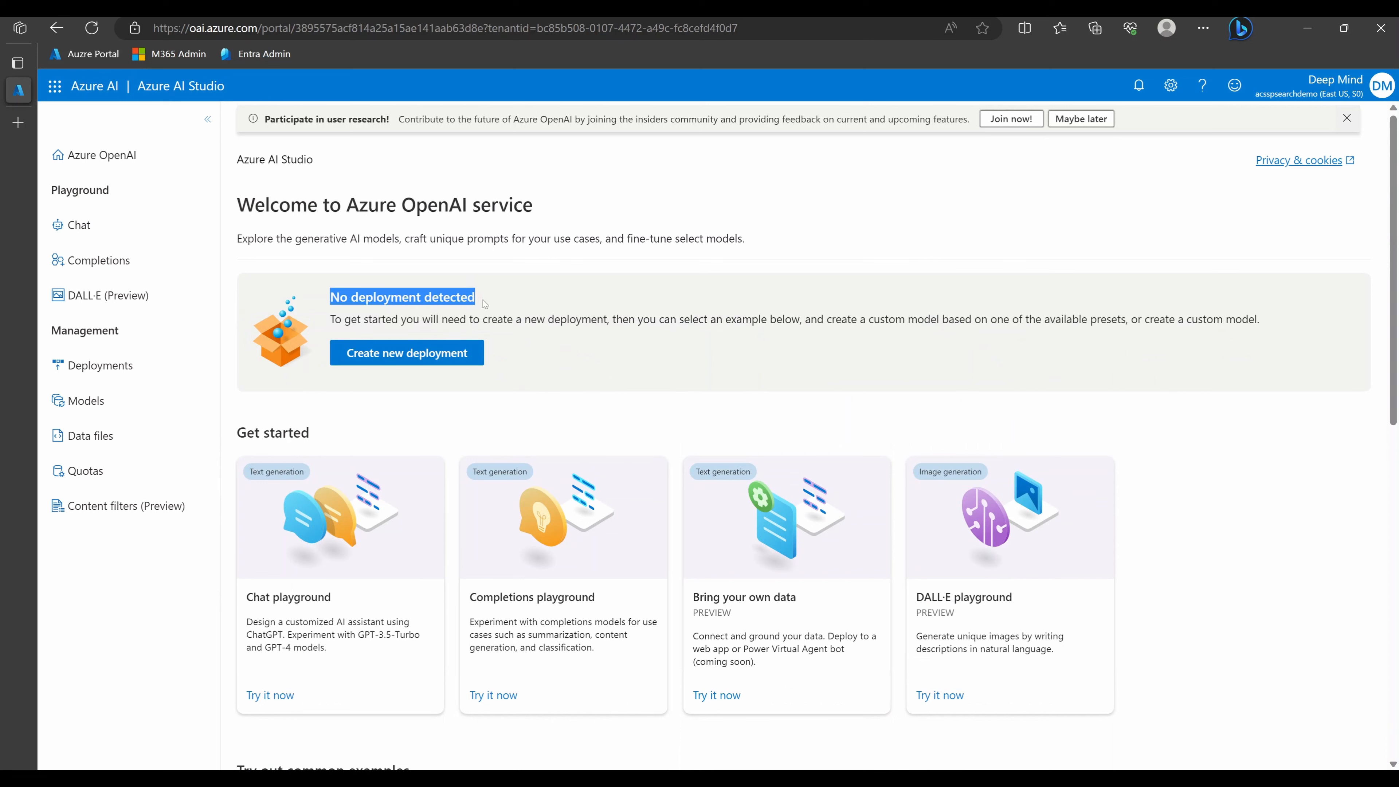
pyautogui.click(1347, 118)
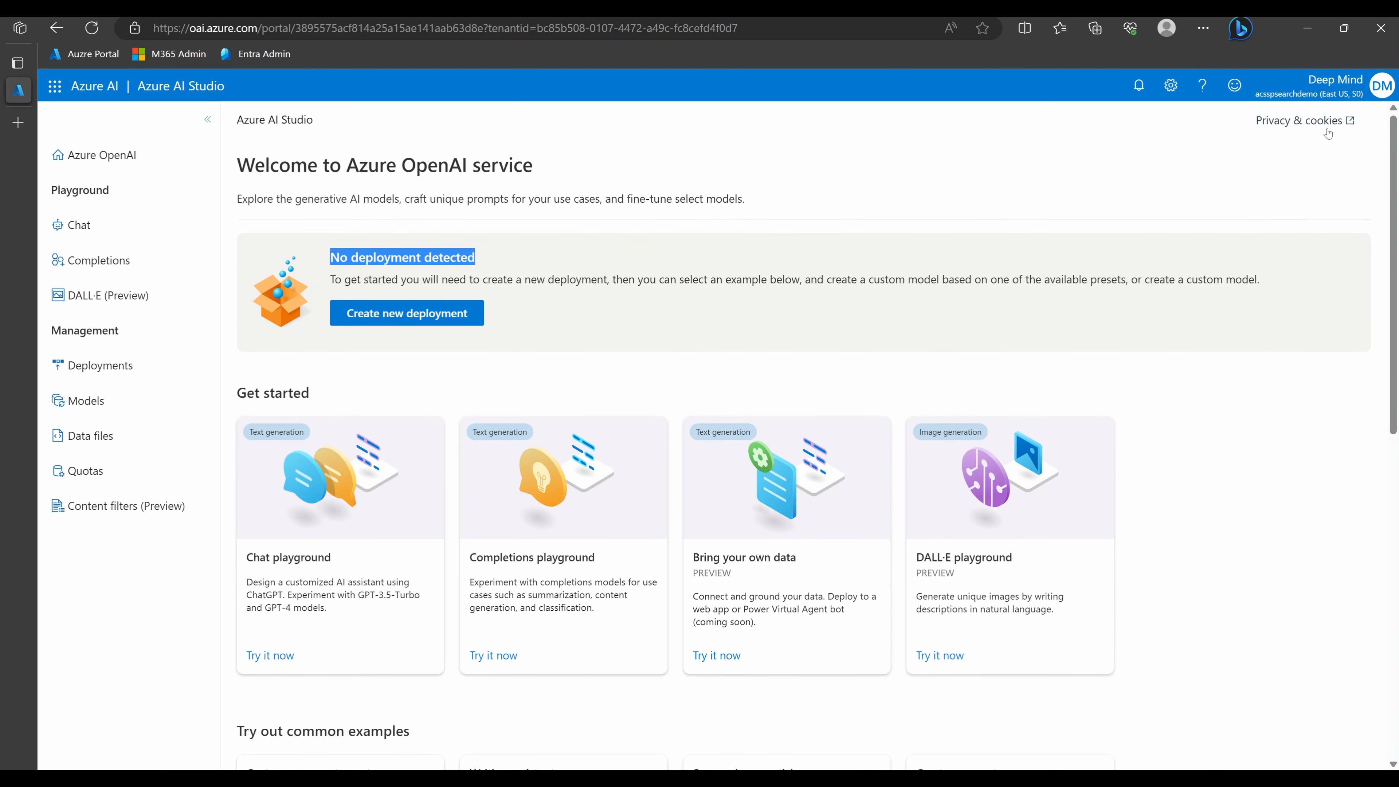
# Step: Start a new model deployment and choose gpt-35-turbo as the base model
pyautogui.click(397, 322)
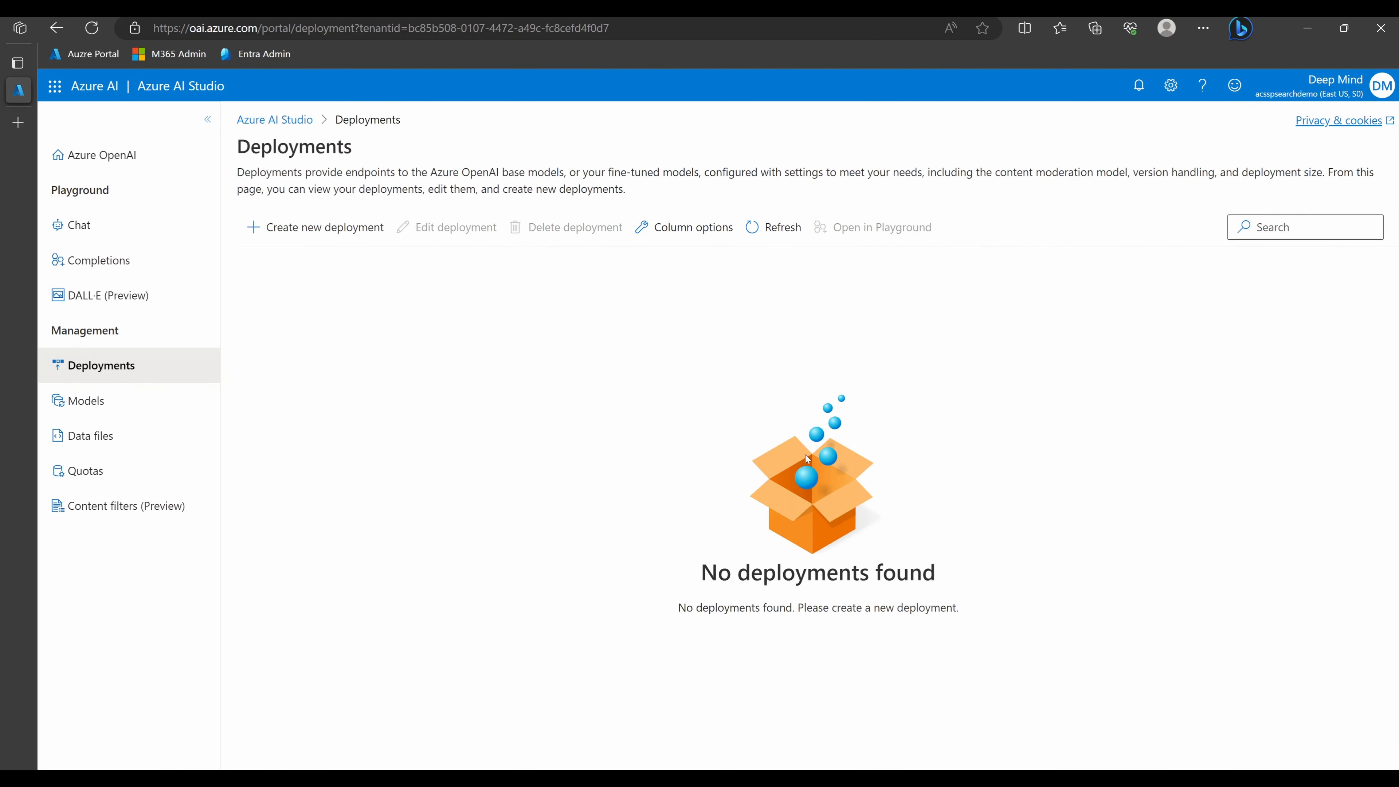
pyautogui.click(316, 231)
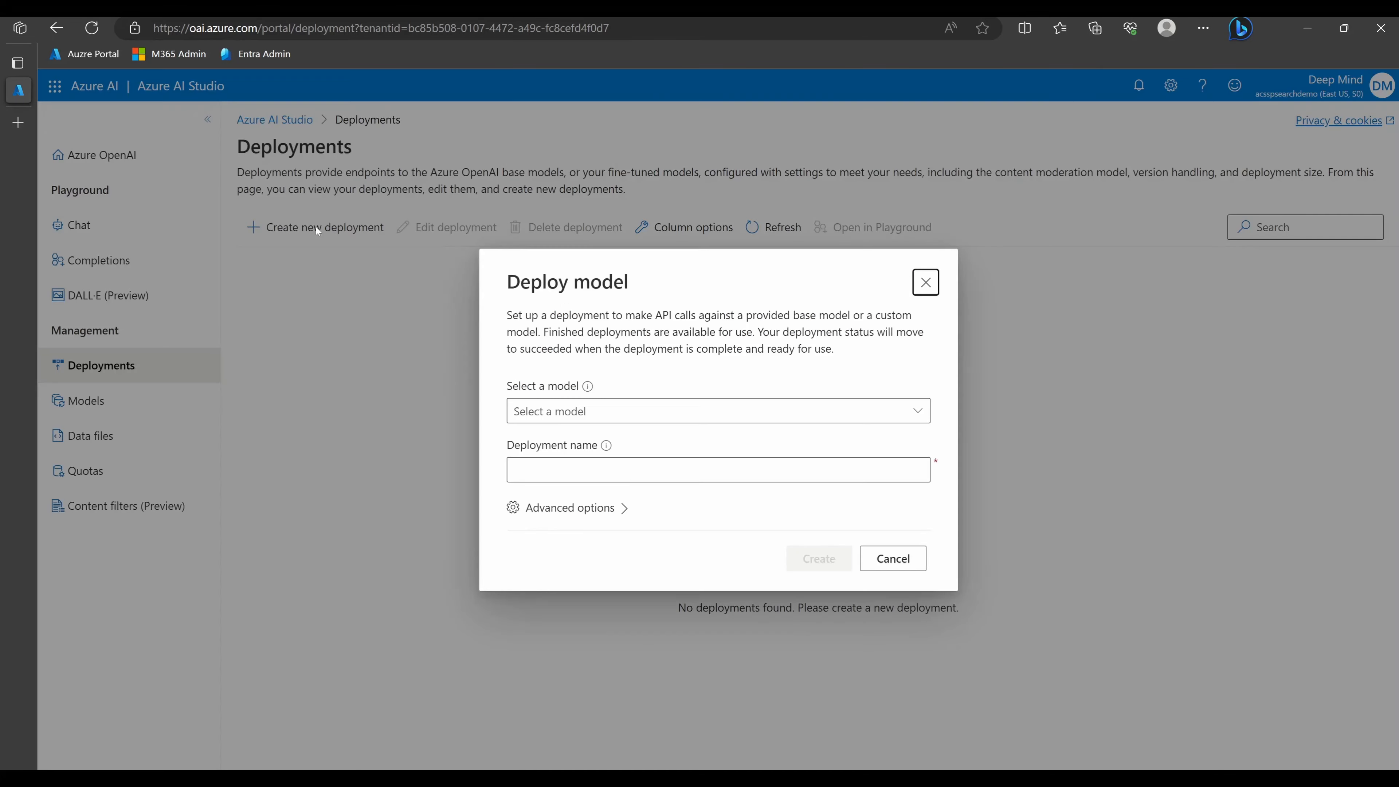
pyautogui.click(916, 413)
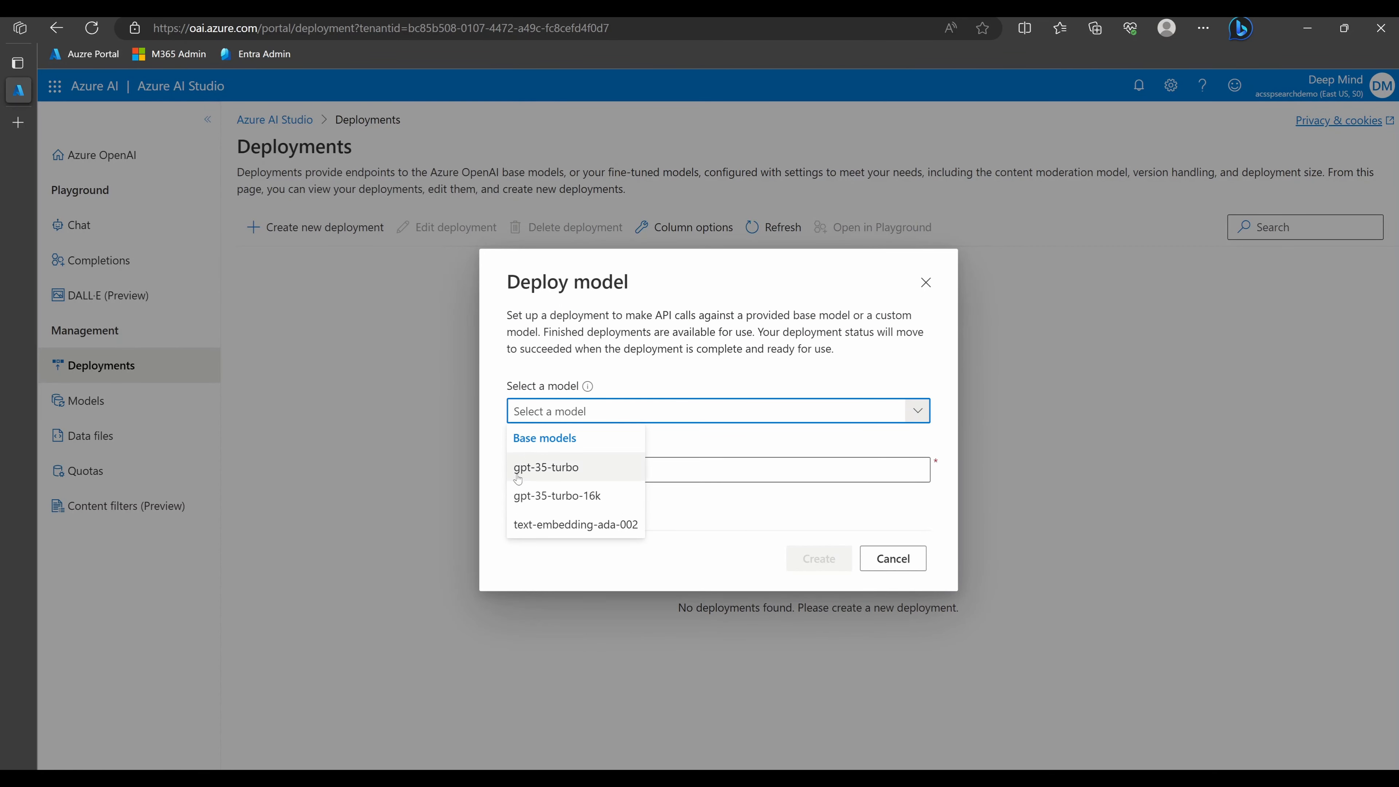
pyautogui.click(589, 473)
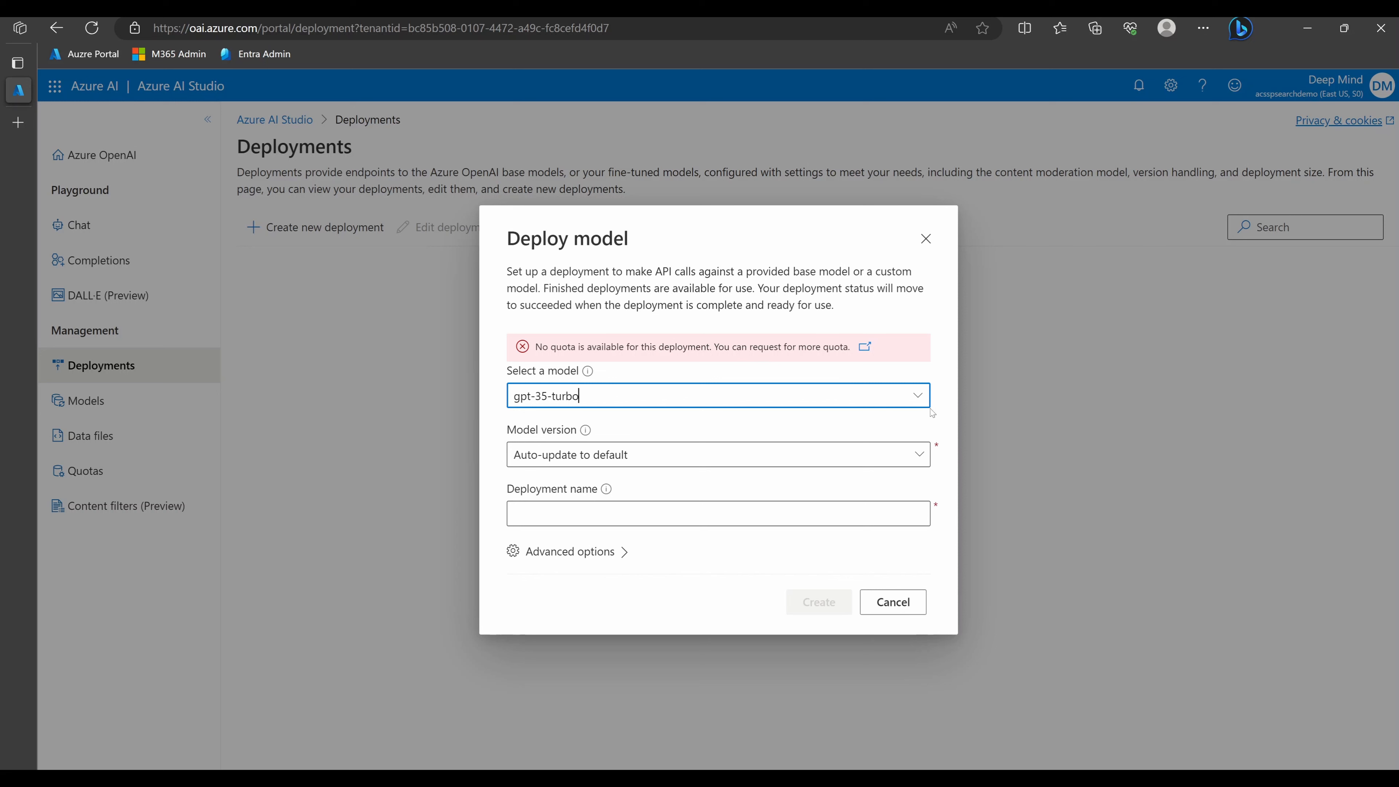
# Step: Read the quota notice and switch the deployment's model to gpt-35-turbo-16k
pyautogui.click(917, 395)
pyautogui.click(759, 360)
pyautogui.moveTo(715, 346); pyautogui.dragTo(834, 358)
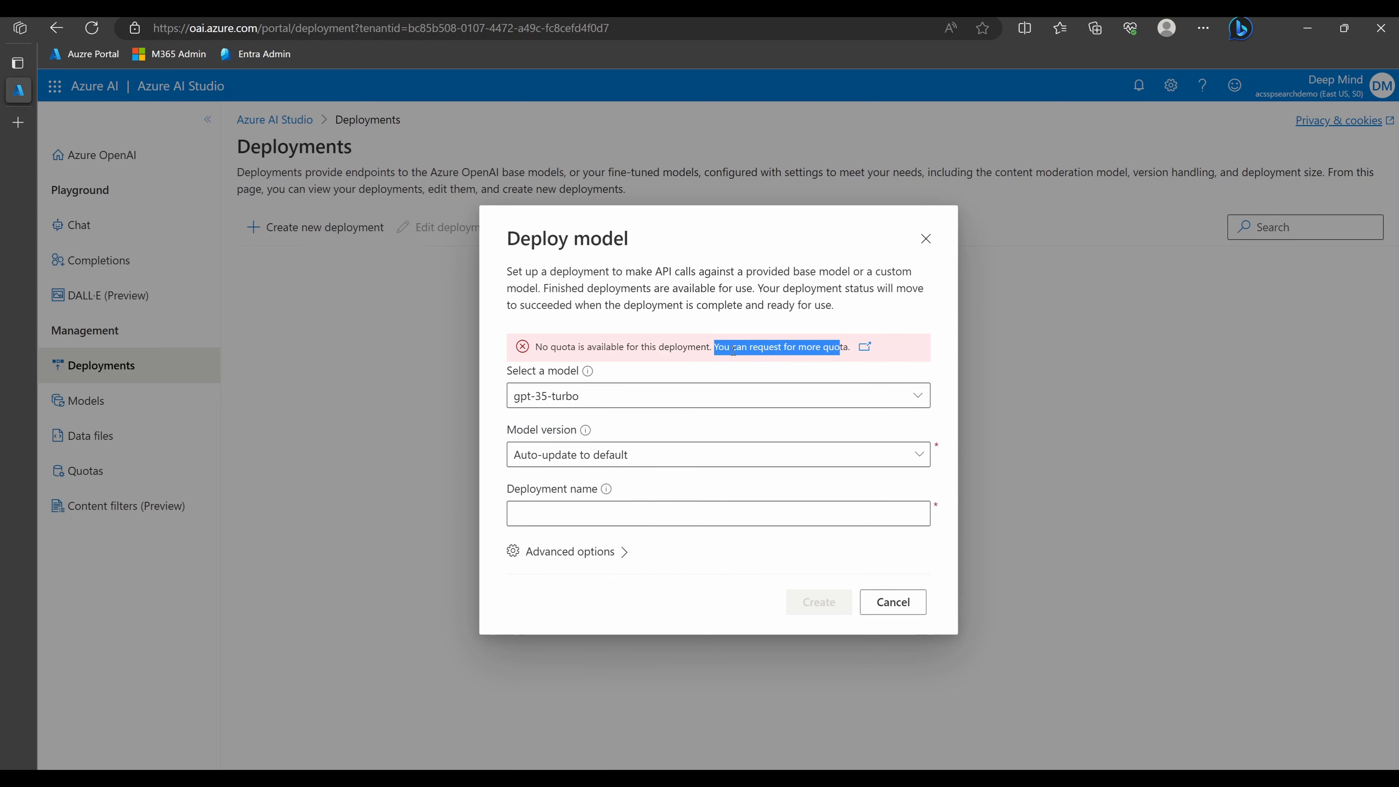
pyautogui.click(893, 392)
pyautogui.click(912, 400)
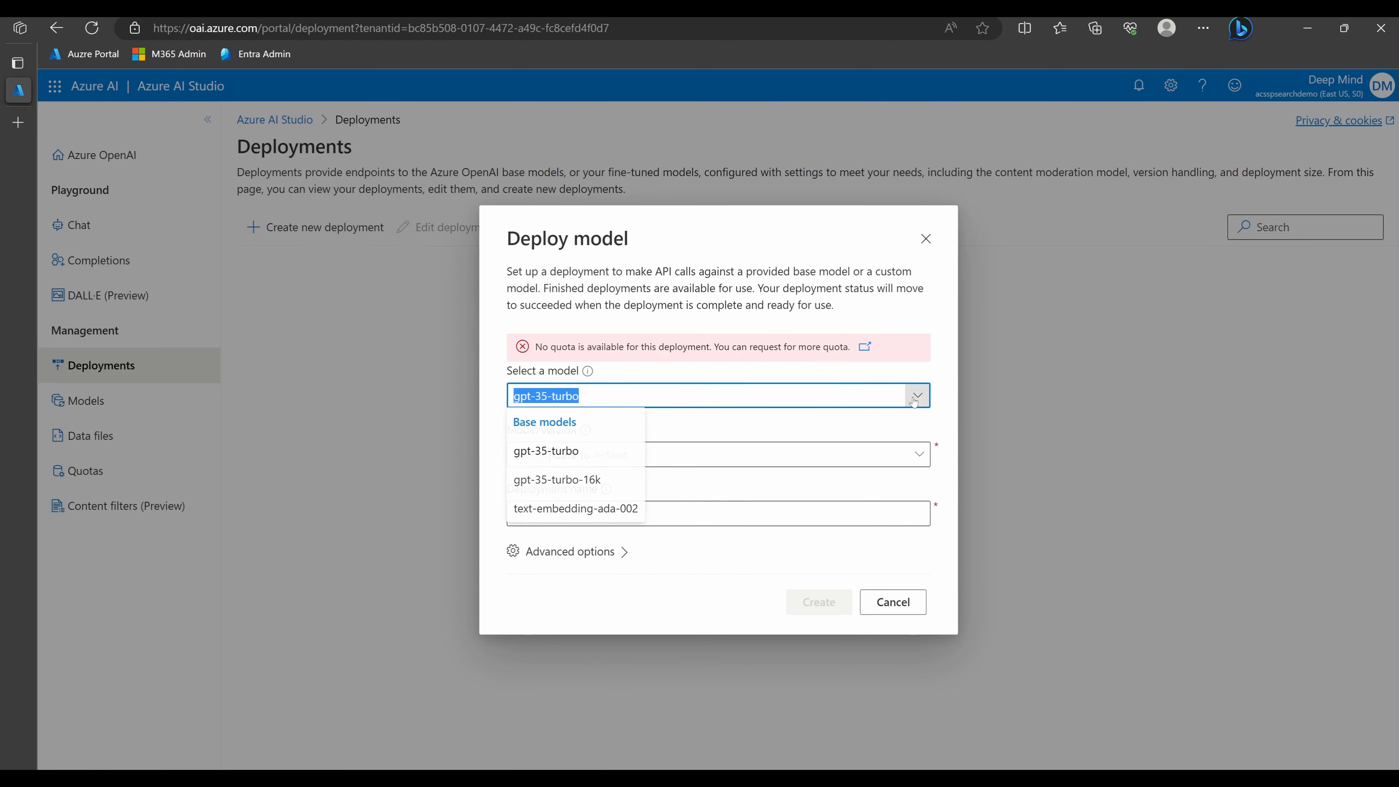
pyautogui.click(562, 480)
# Step: Show the deployment's advanced options, name it acsspsearchdemo, and create the gpt-35-turbo-16k deployment
pyautogui.click(742, 477)
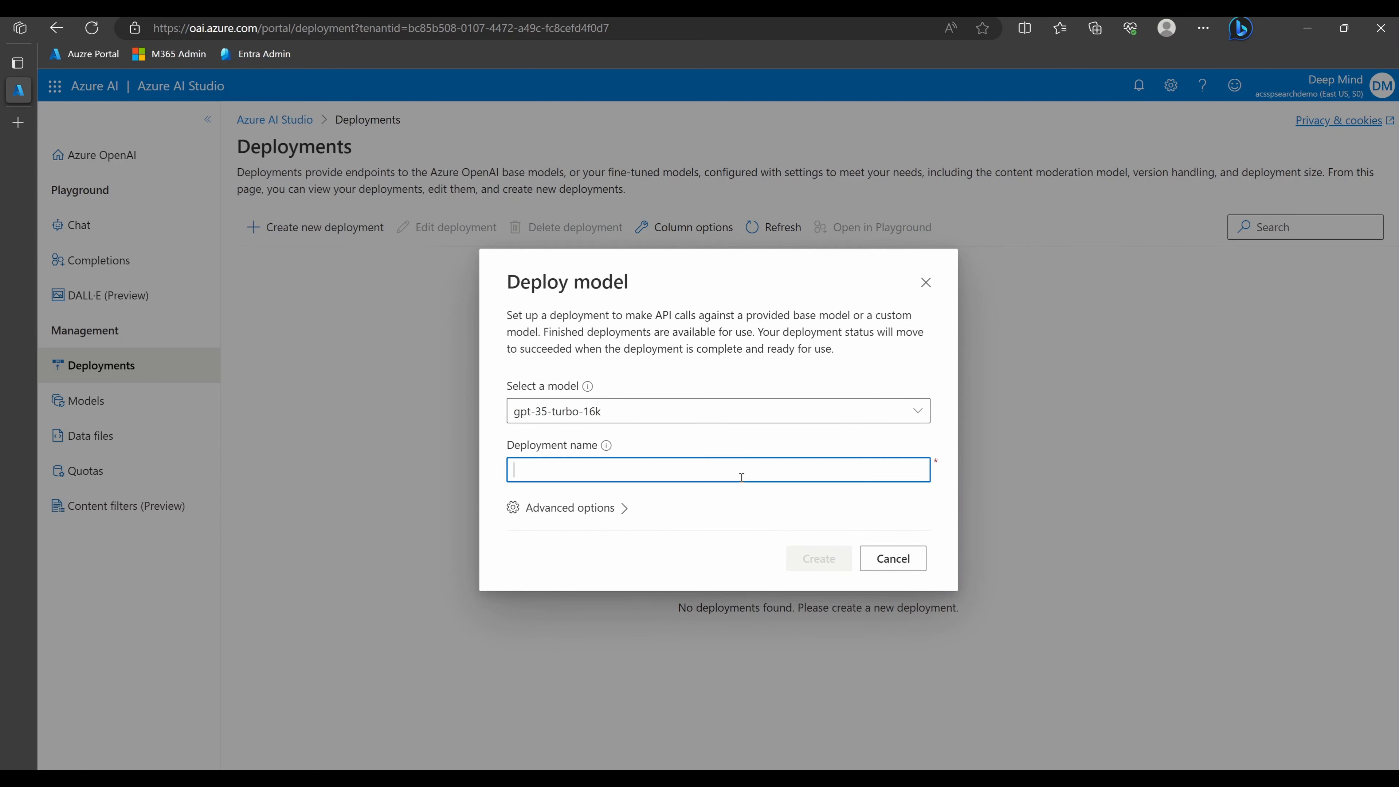
pyautogui.click(566, 507)
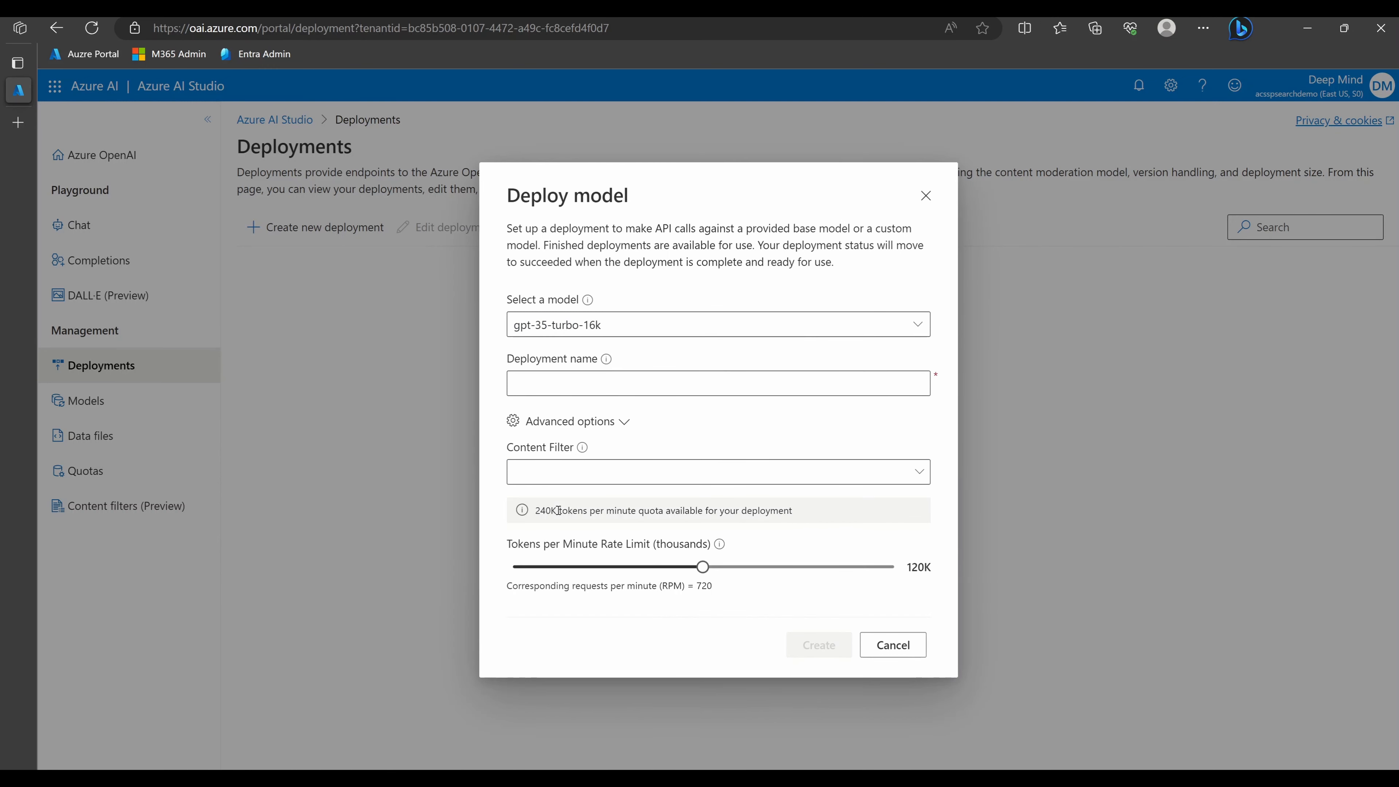
pyautogui.click(679, 387)
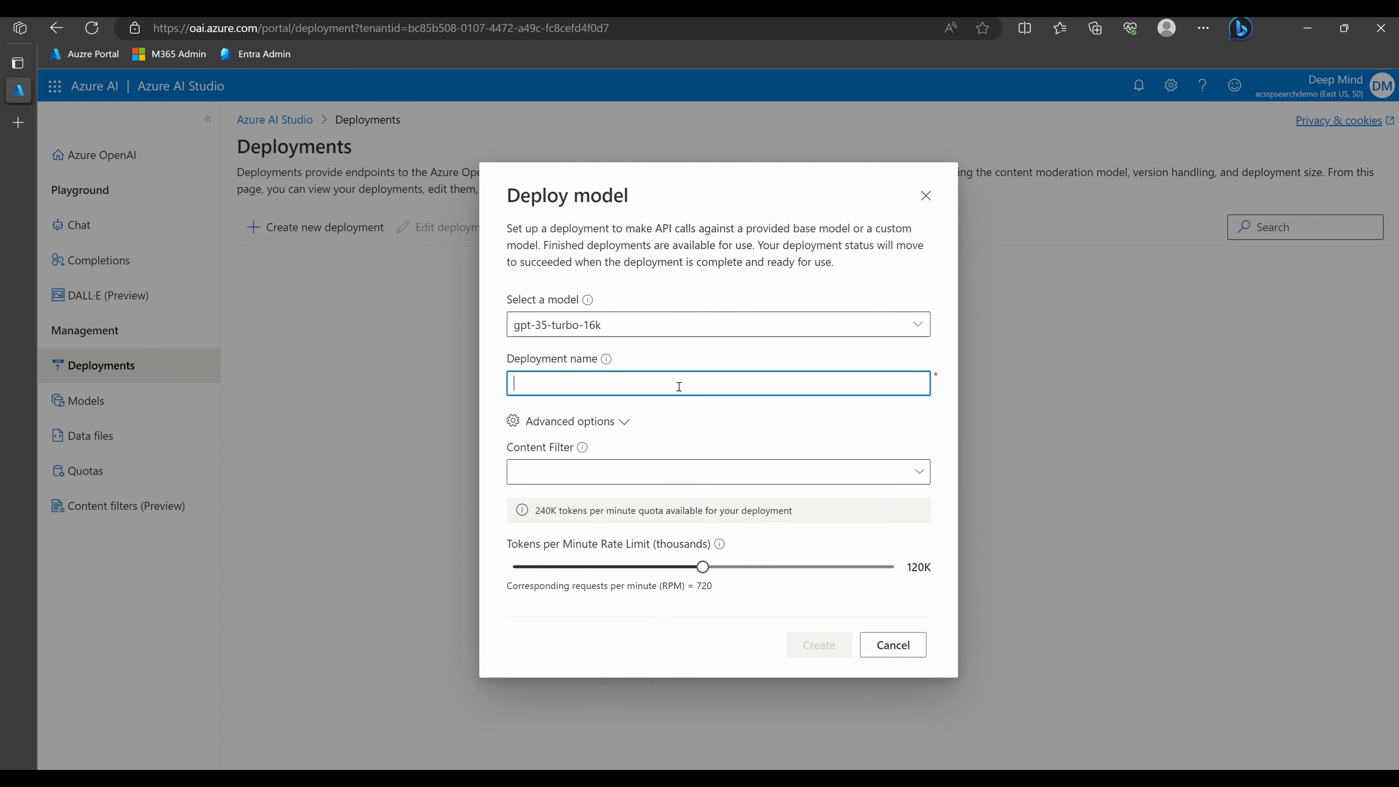
pyautogui.write('sp')
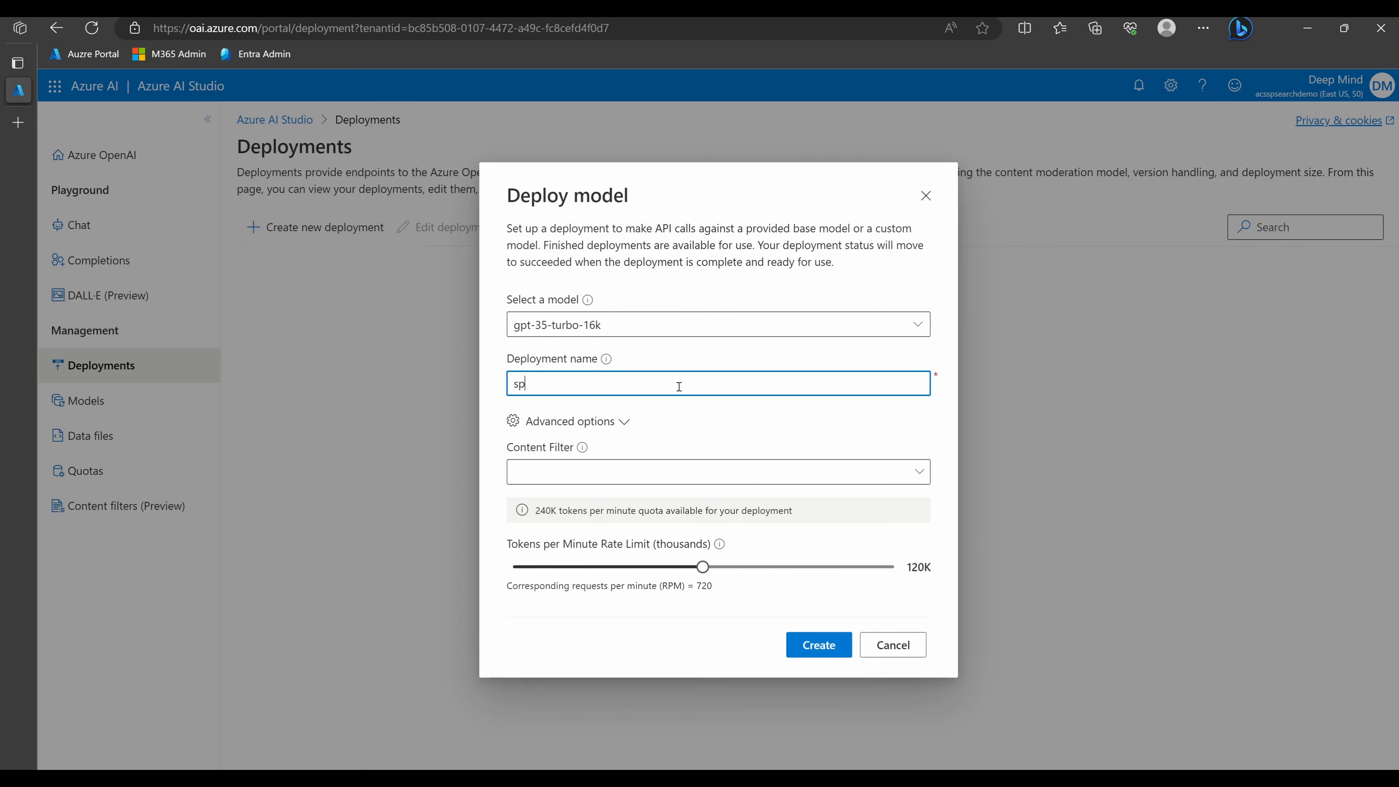
pyautogui.press('BackSpace')
pyautogui.press('BackSpace')
pyautogui.write('acsspsearchdemo')
pyautogui.click(826, 652)
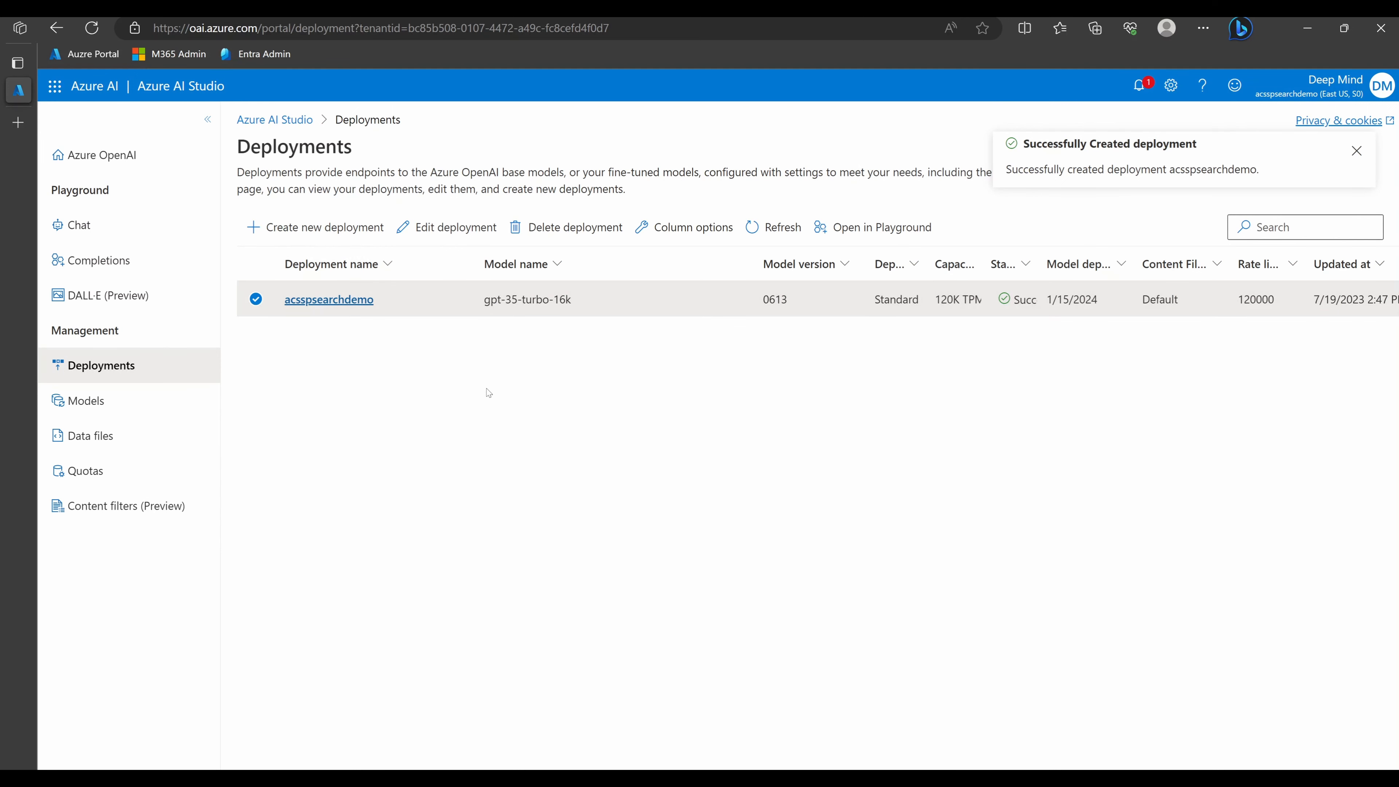
# Step: Go to the Chat playground, dismiss the assistant setup tip, and send the test message "Hi"
pyautogui.click(132, 229)
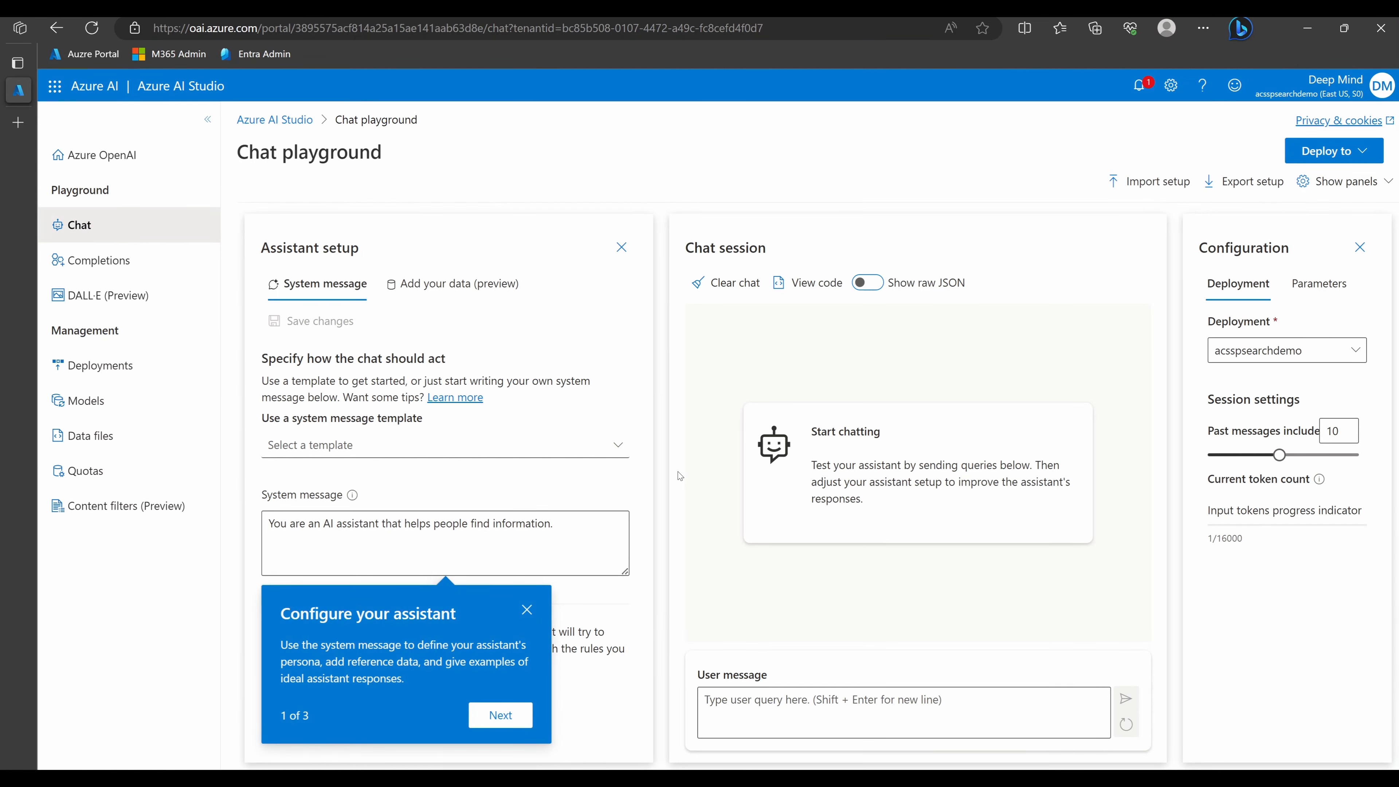
pyautogui.click(528, 610)
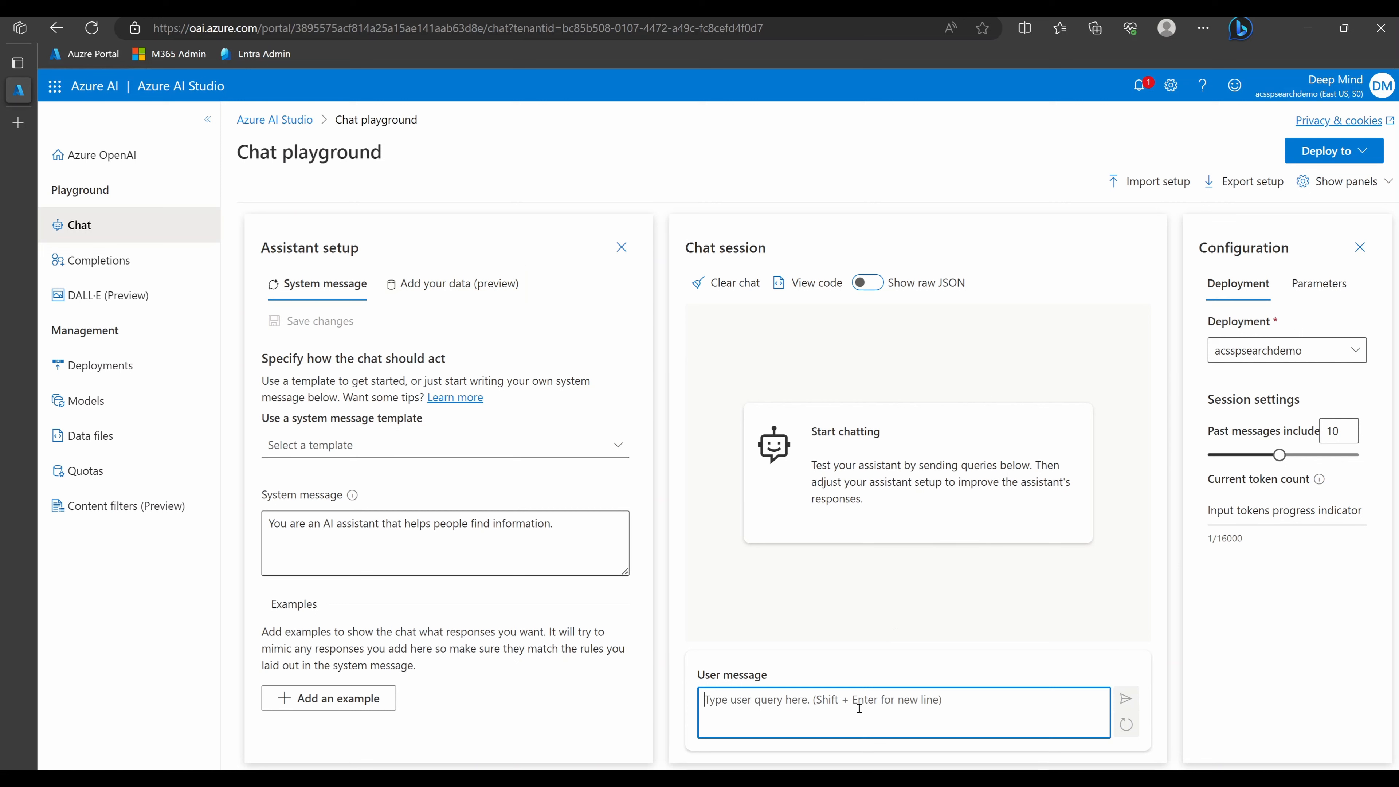
pyautogui.write('Hi')
pyautogui.press('Return')
pyautogui.write('\\')
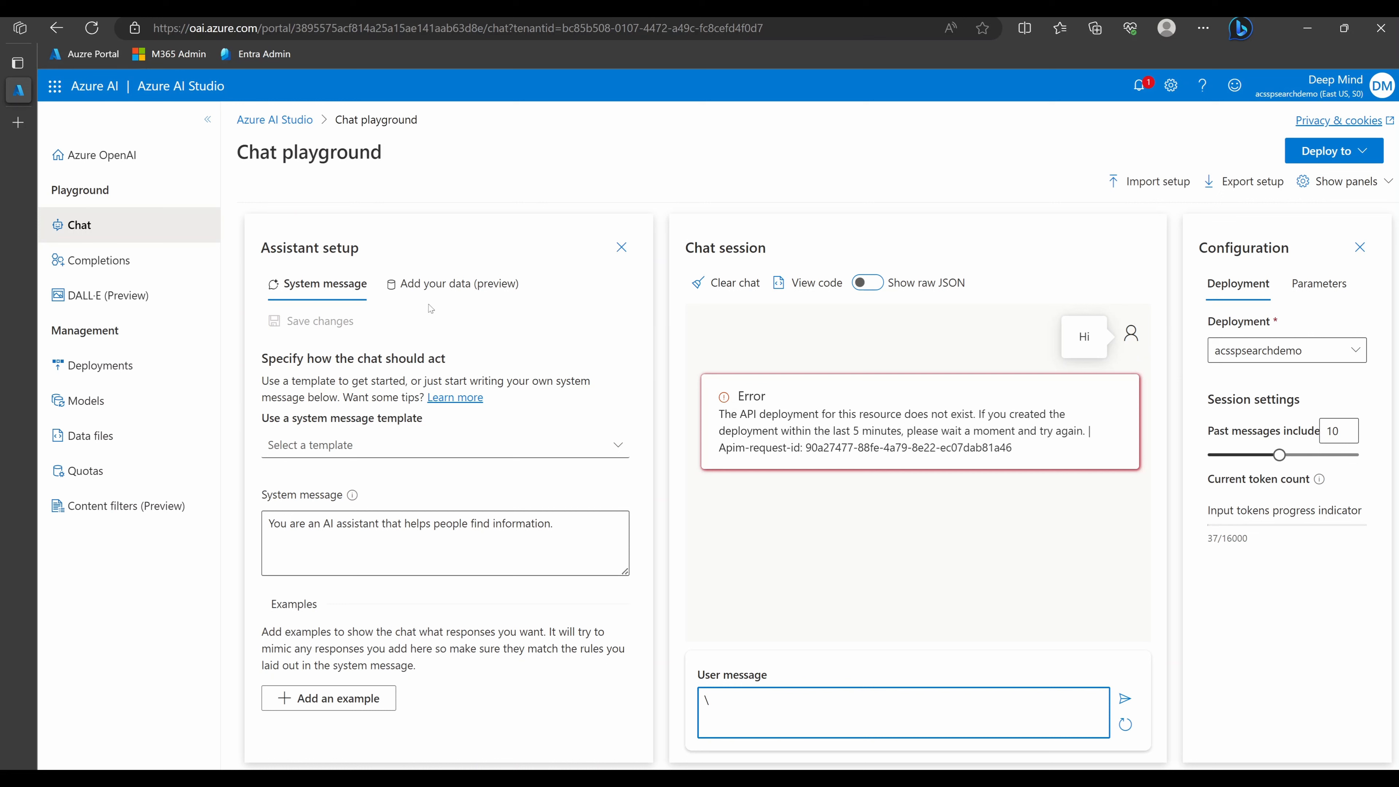
# Step: Check the Azure Cognitive Search option for adding your own data to the assistant, and cancel adding the data source
pyautogui.click(461, 286)
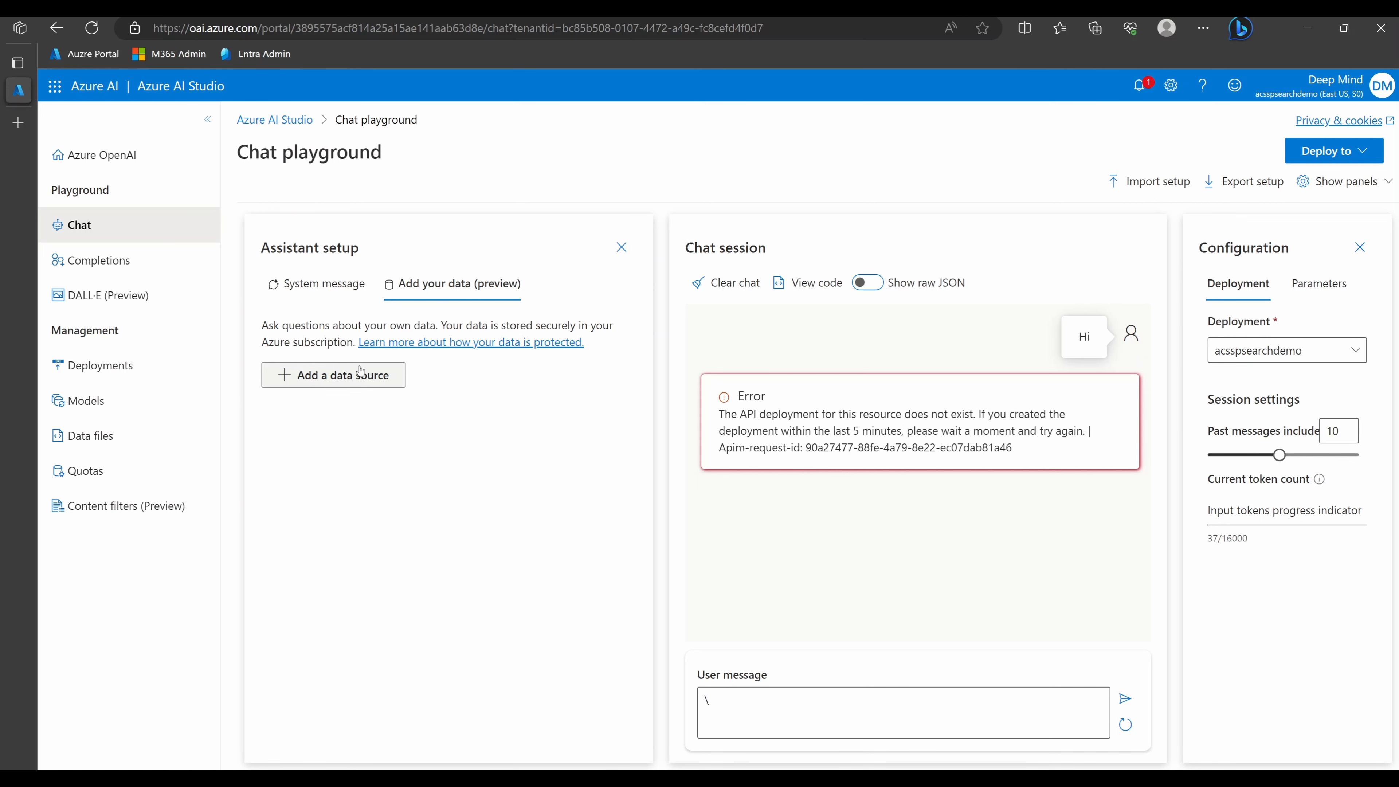
pyautogui.click(333, 379)
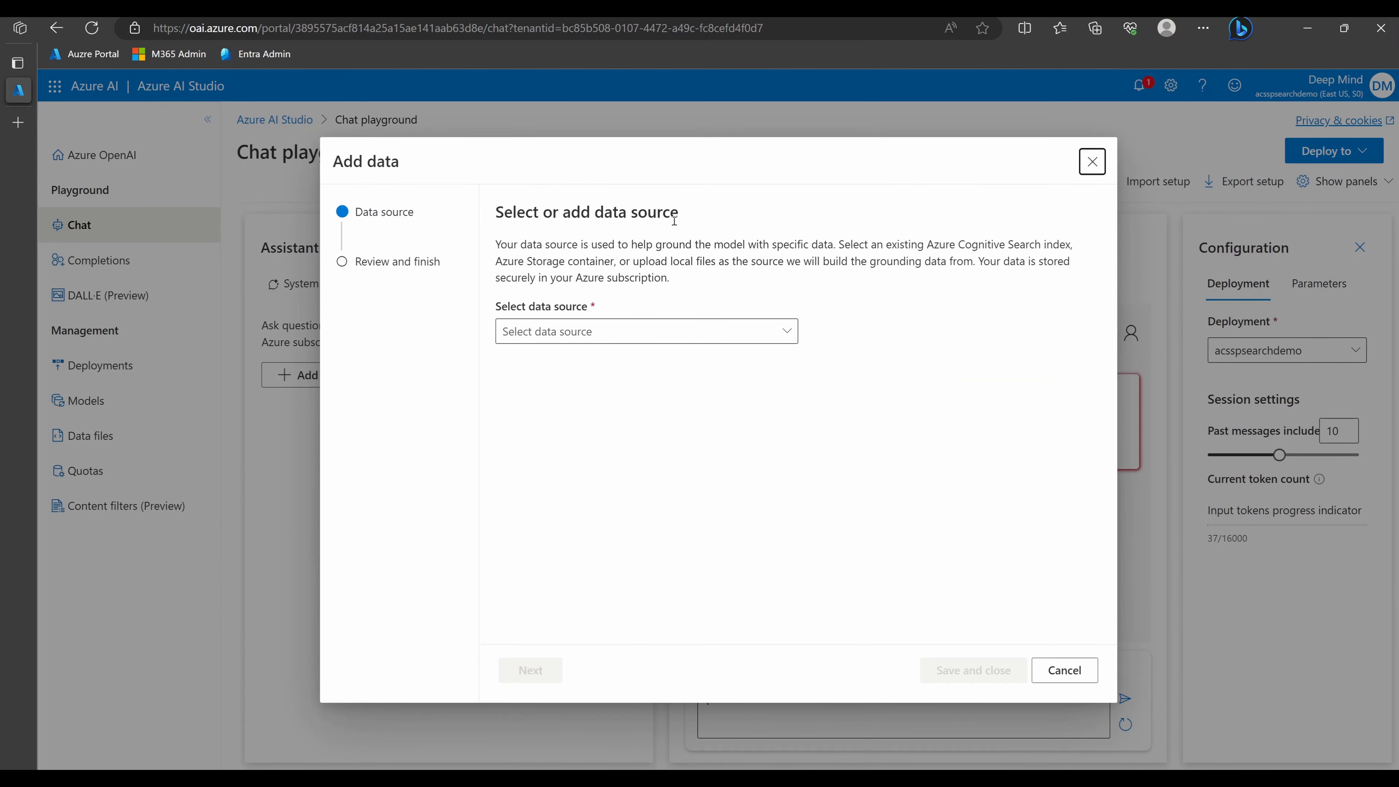
pyautogui.click(785, 333)
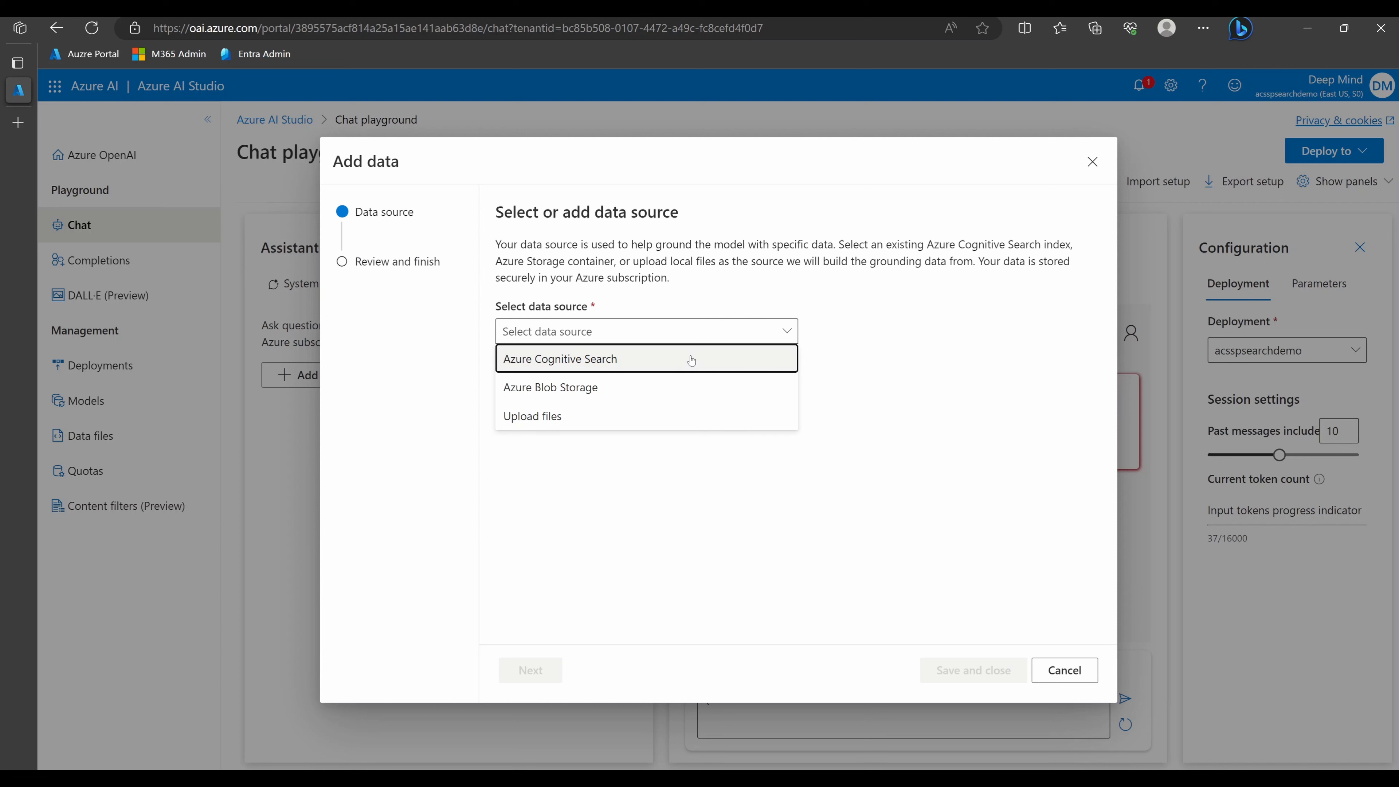
pyautogui.click(662, 361)
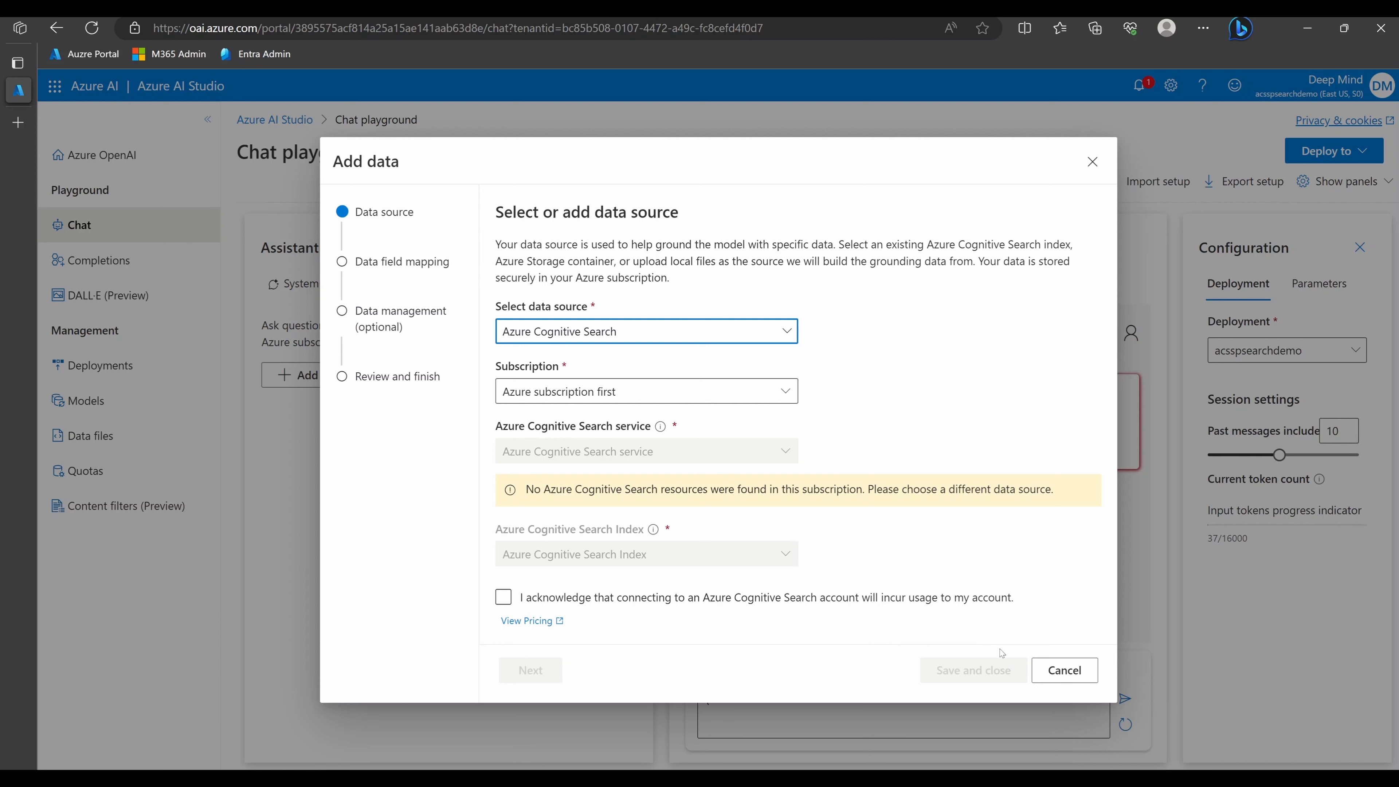
pyautogui.click(1068, 673)
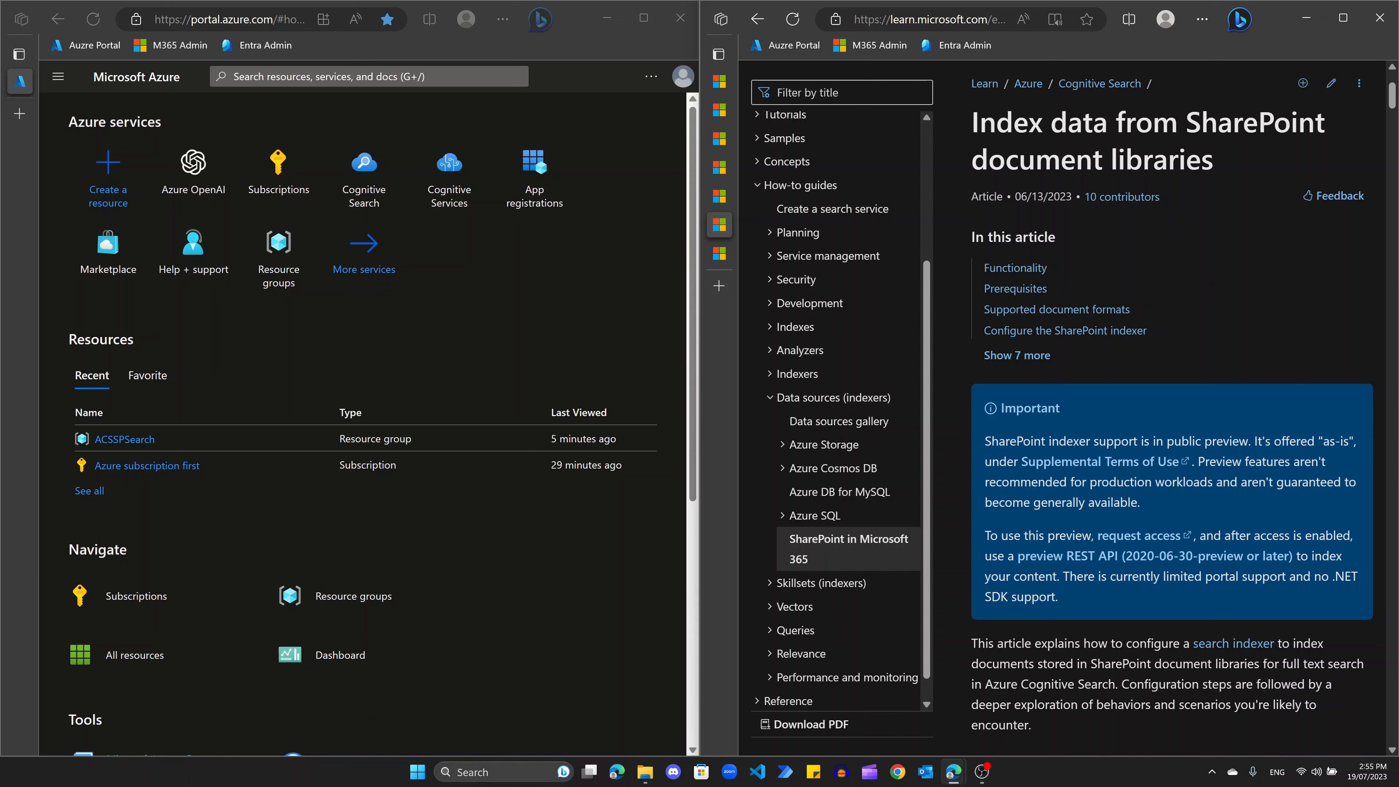
# Step: Read the public preview notice, introduction and Functionality section of the Microsoft Learn article on indexing SharePoint document libraries
pyautogui.moveTo(1166, 442); pyautogui.dragTo(1240, 443)
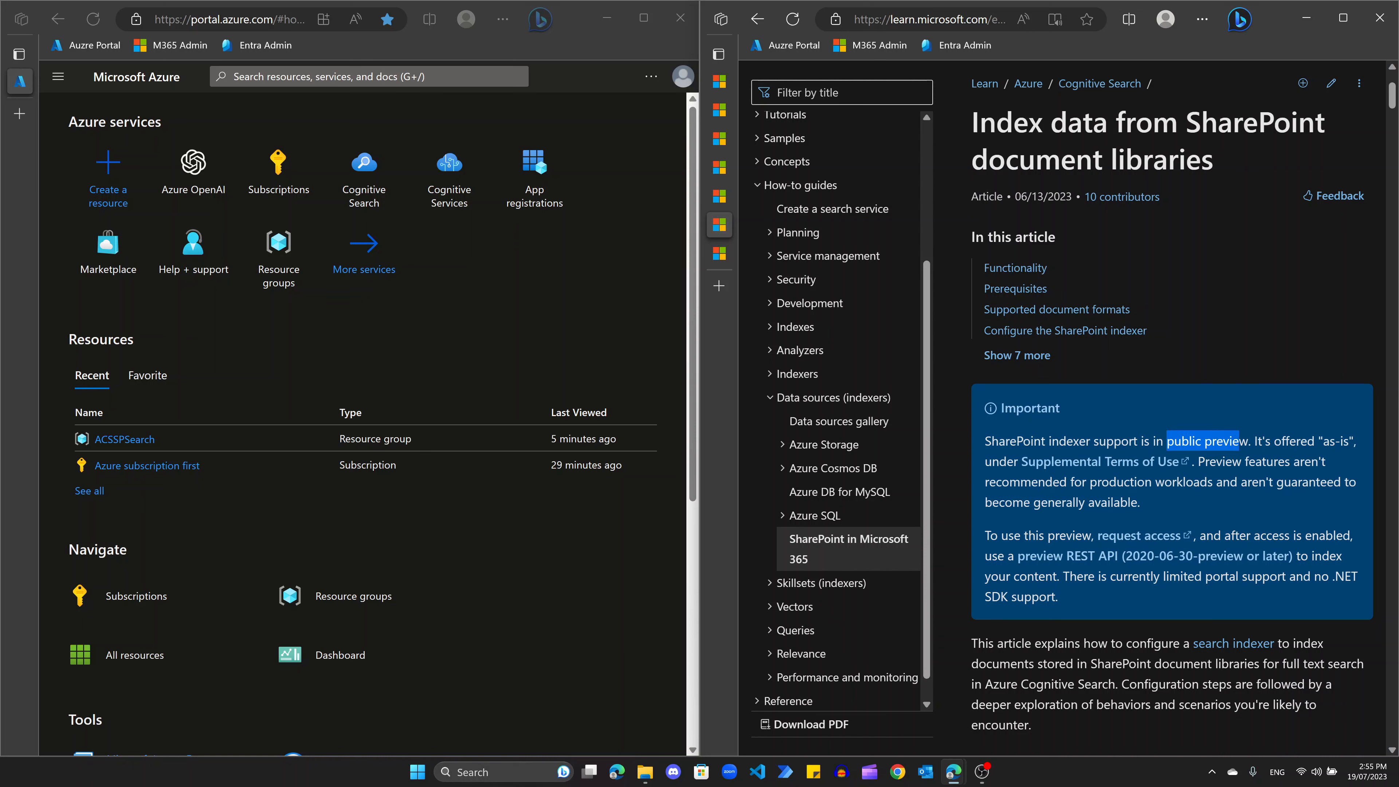
pyautogui.click(1255, 479)
pyautogui.scroll(-1, 1255, 479)
pyautogui.scroll(-3, 970, 441)
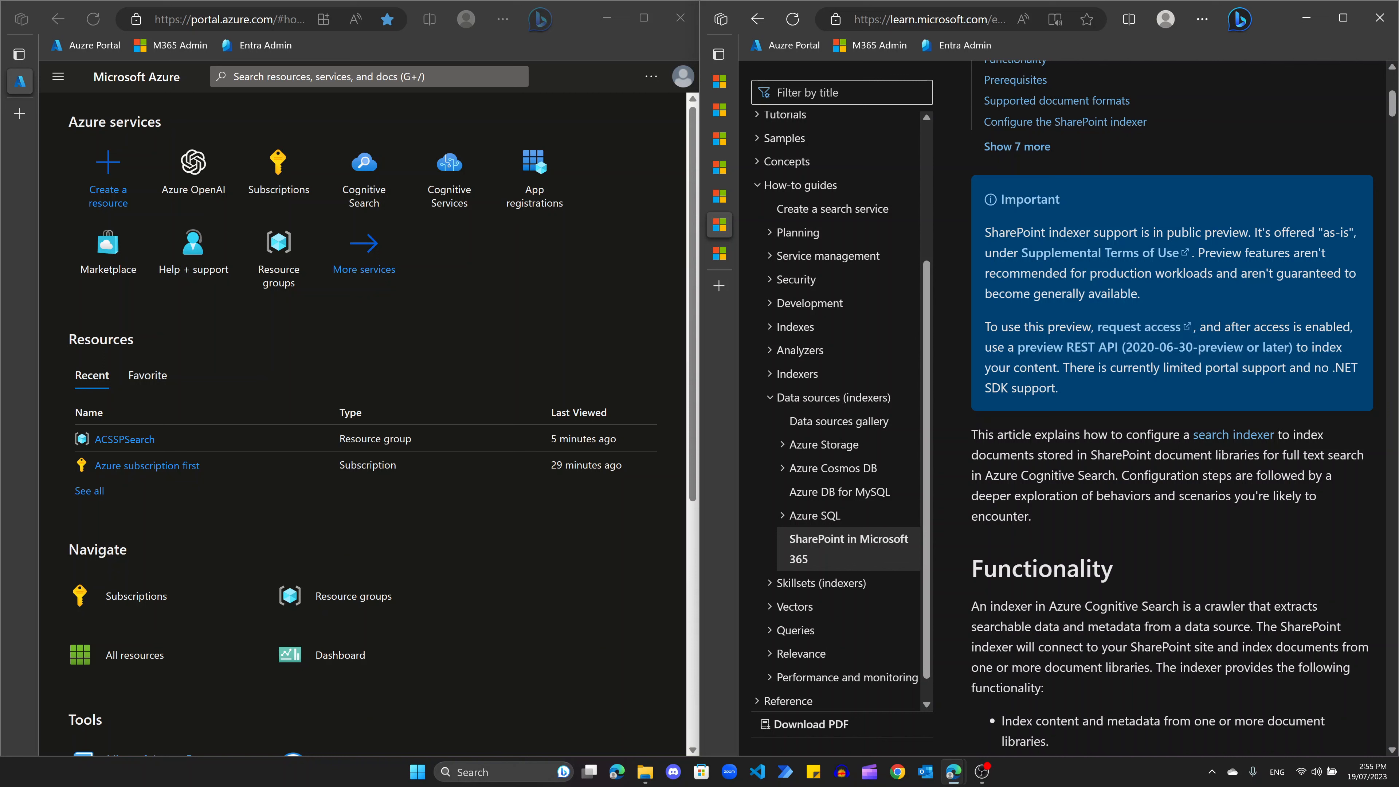
pyautogui.moveTo(984, 475); pyautogui.dragTo(1090, 499)
pyautogui.click(1081, 514)
pyautogui.scroll(-3, 1193, 544)
pyautogui.scroll(-2, 1172, 402)
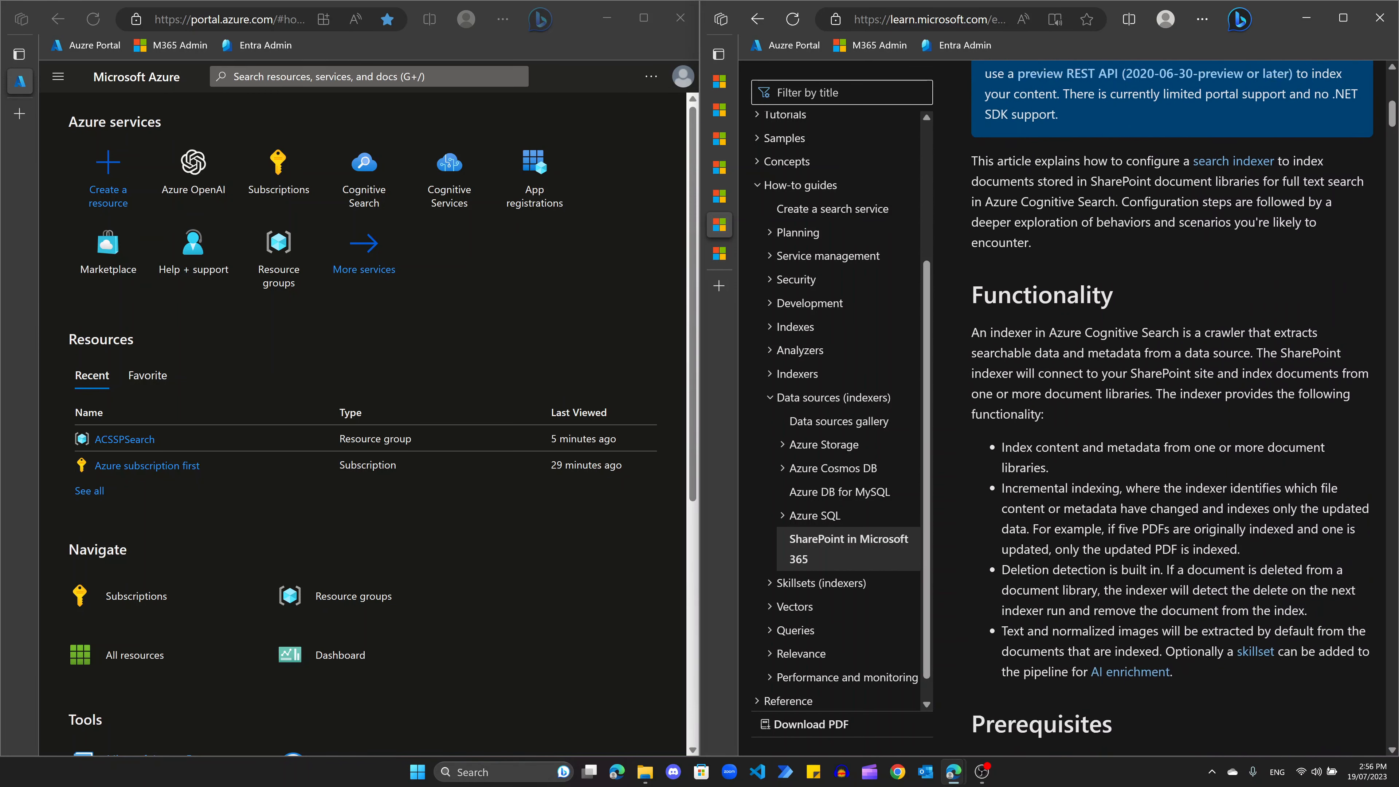
# Step: Review the article's prerequisites and the full list of supported document formats for the SharePoint indexer
pyautogui.scroll(-4, 1172, 402)
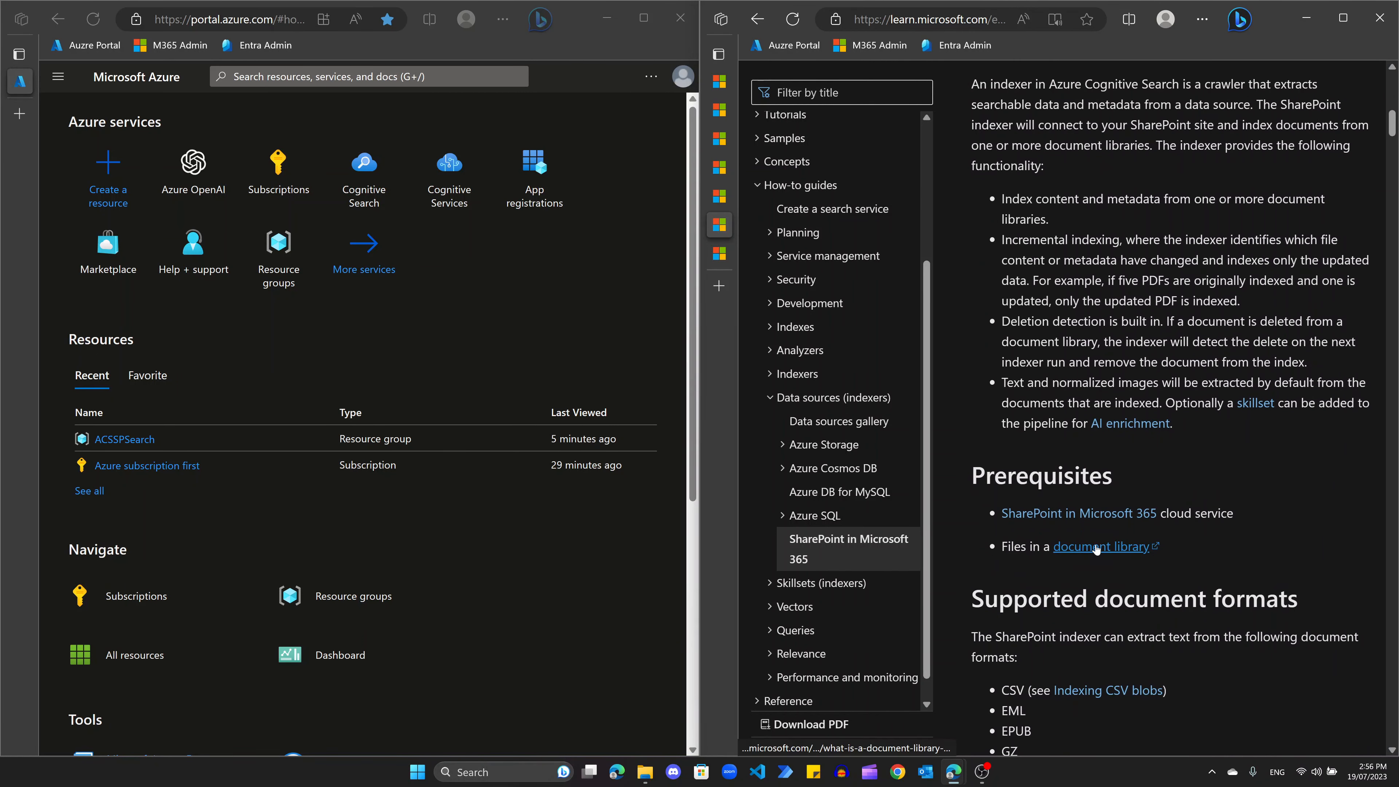
pyautogui.scroll(-6, 1232, 539)
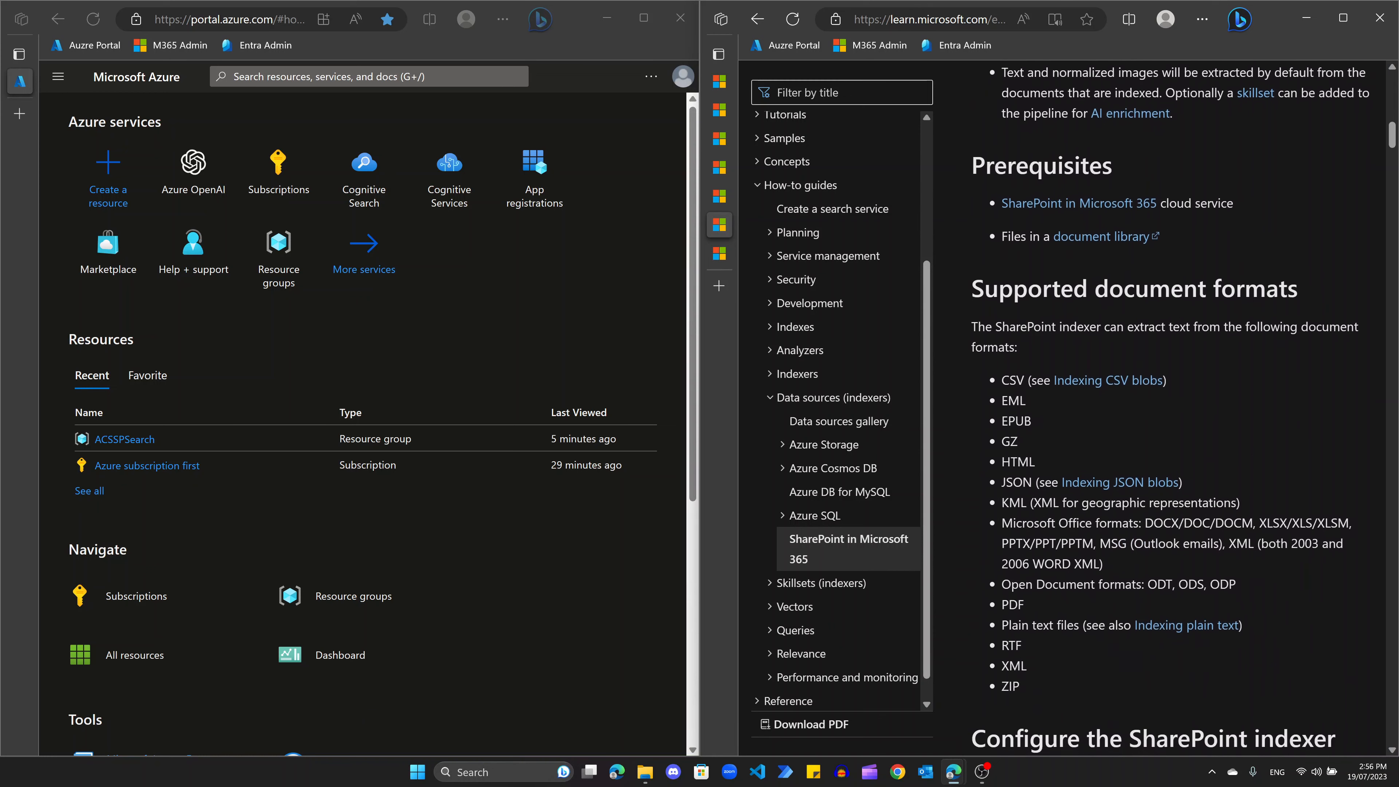
pyautogui.moveTo(1093, 286); pyautogui.dragTo(1298, 285)
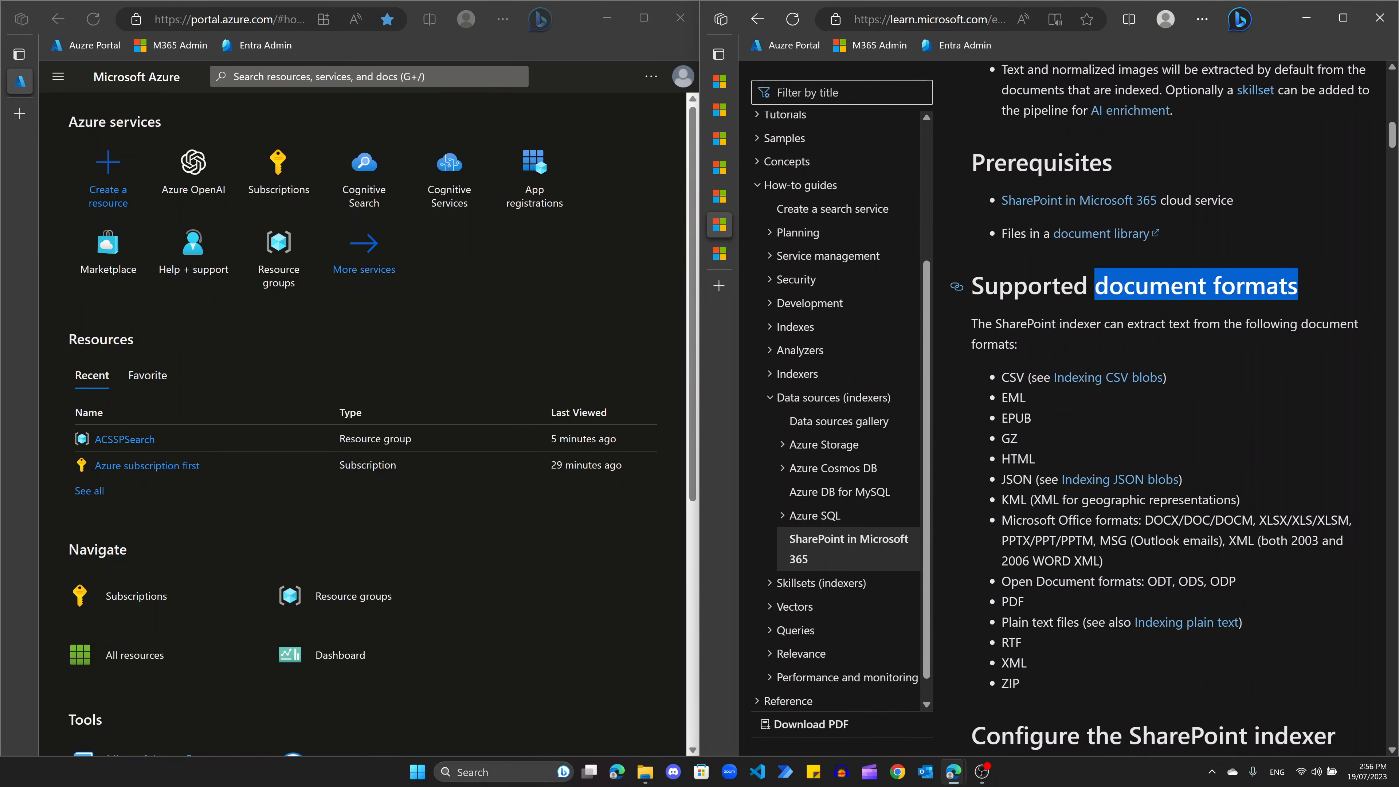
pyautogui.click(1244, 363)
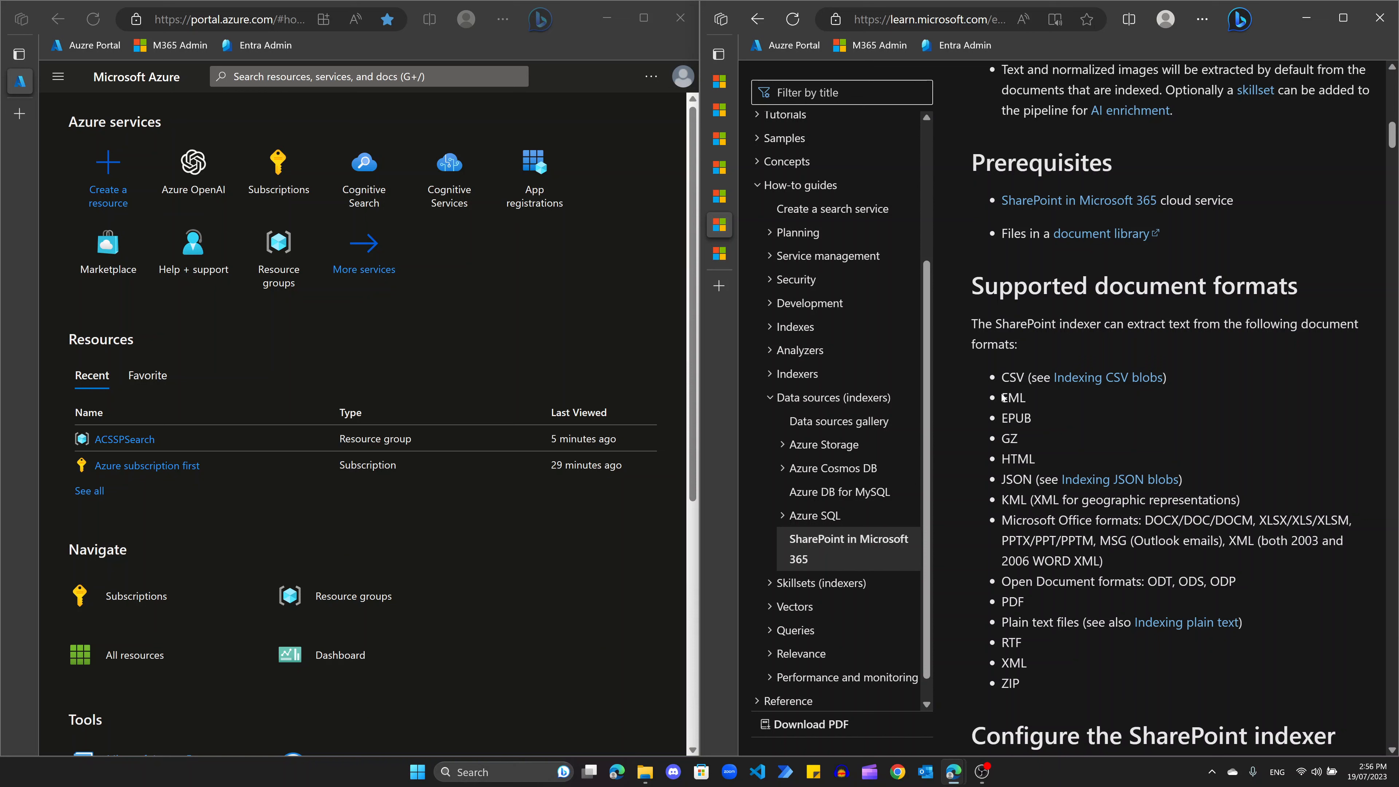
pyautogui.moveTo(1001, 378); pyautogui.dragTo(1035, 681)
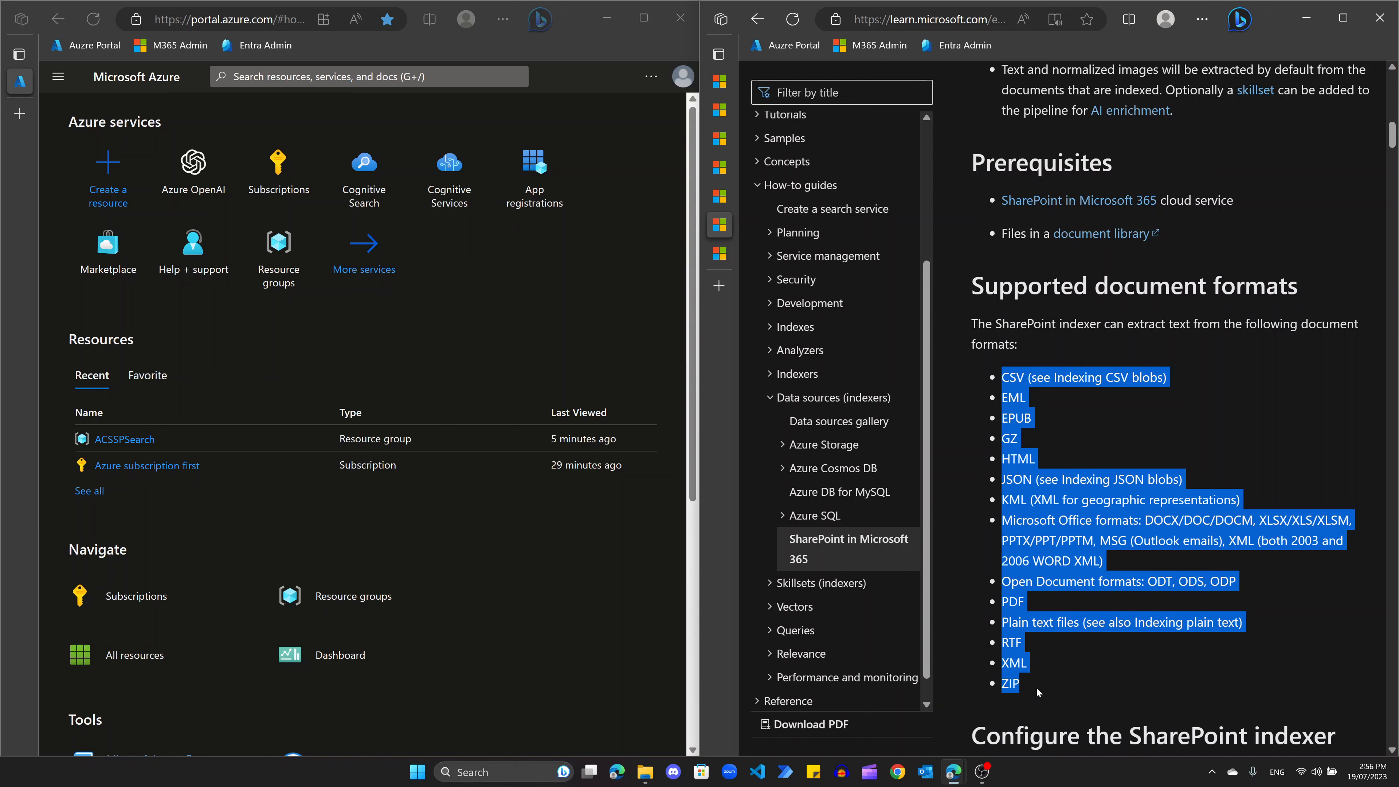
pyautogui.click(1071, 678)
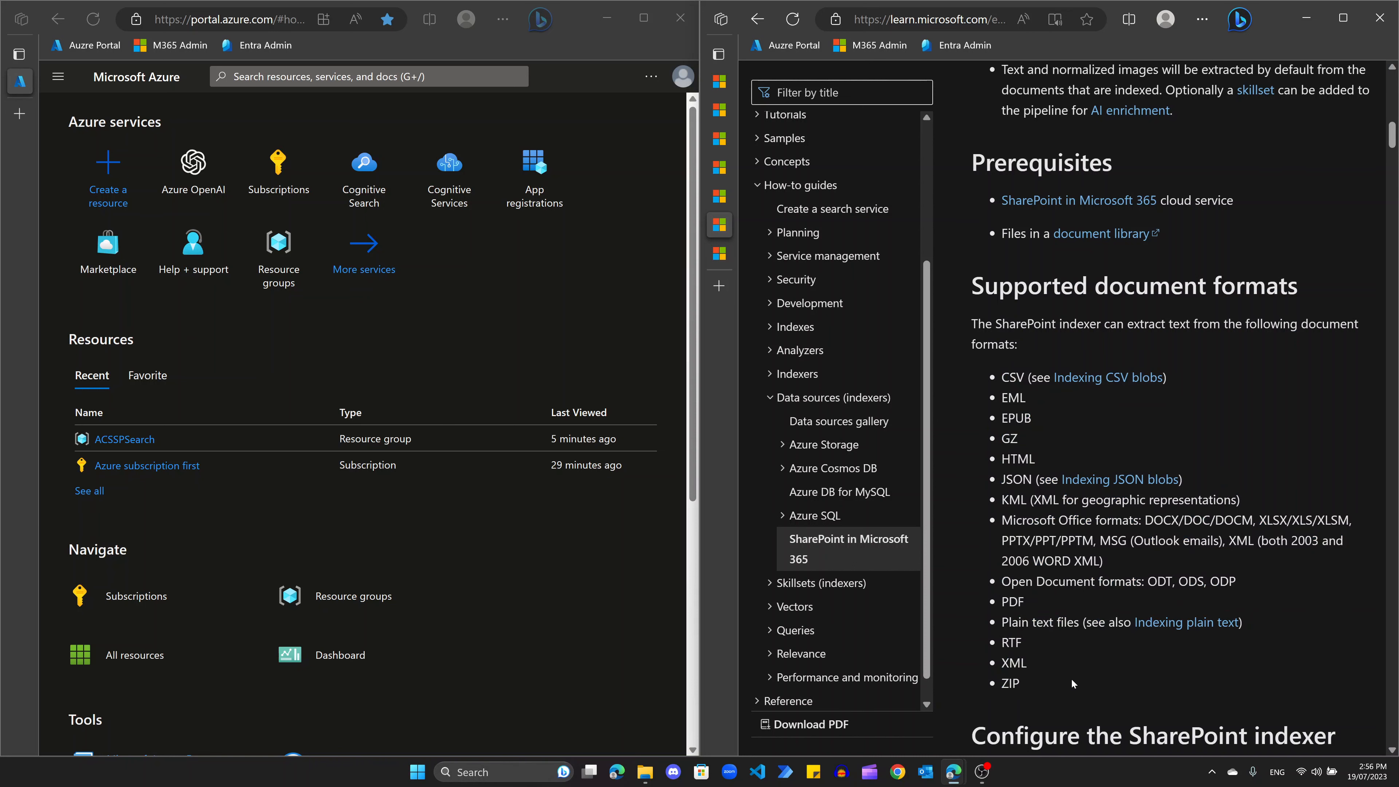
# Step: Search the article for "aspx" and examine the matching entry under Limitations and considerations
pyautogui.hotkey('ctrl', 'f')
pyautogui.write('a')
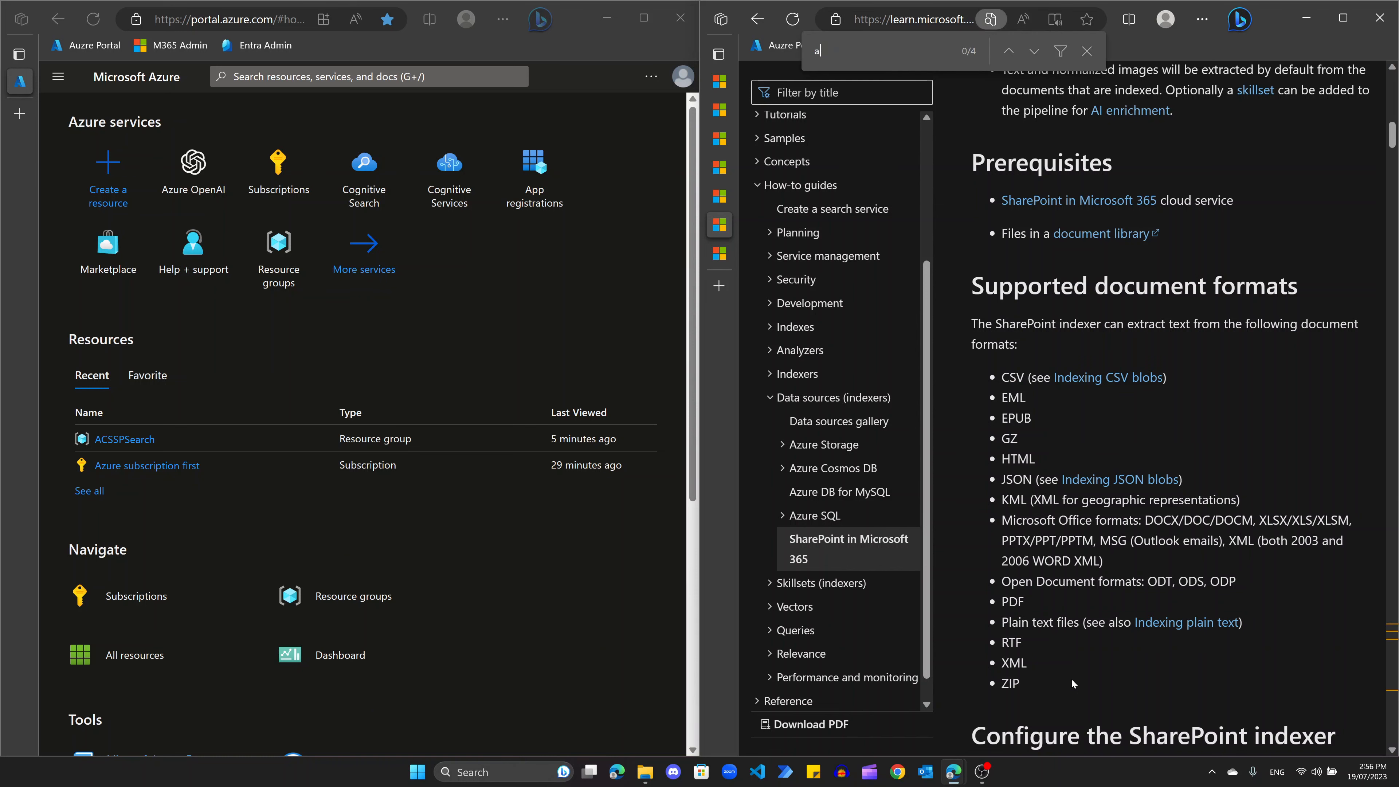
pyautogui.write('spx')
pyautogui.press('Return')
pyautogui.press('Return')
pyautogui.press('Return')
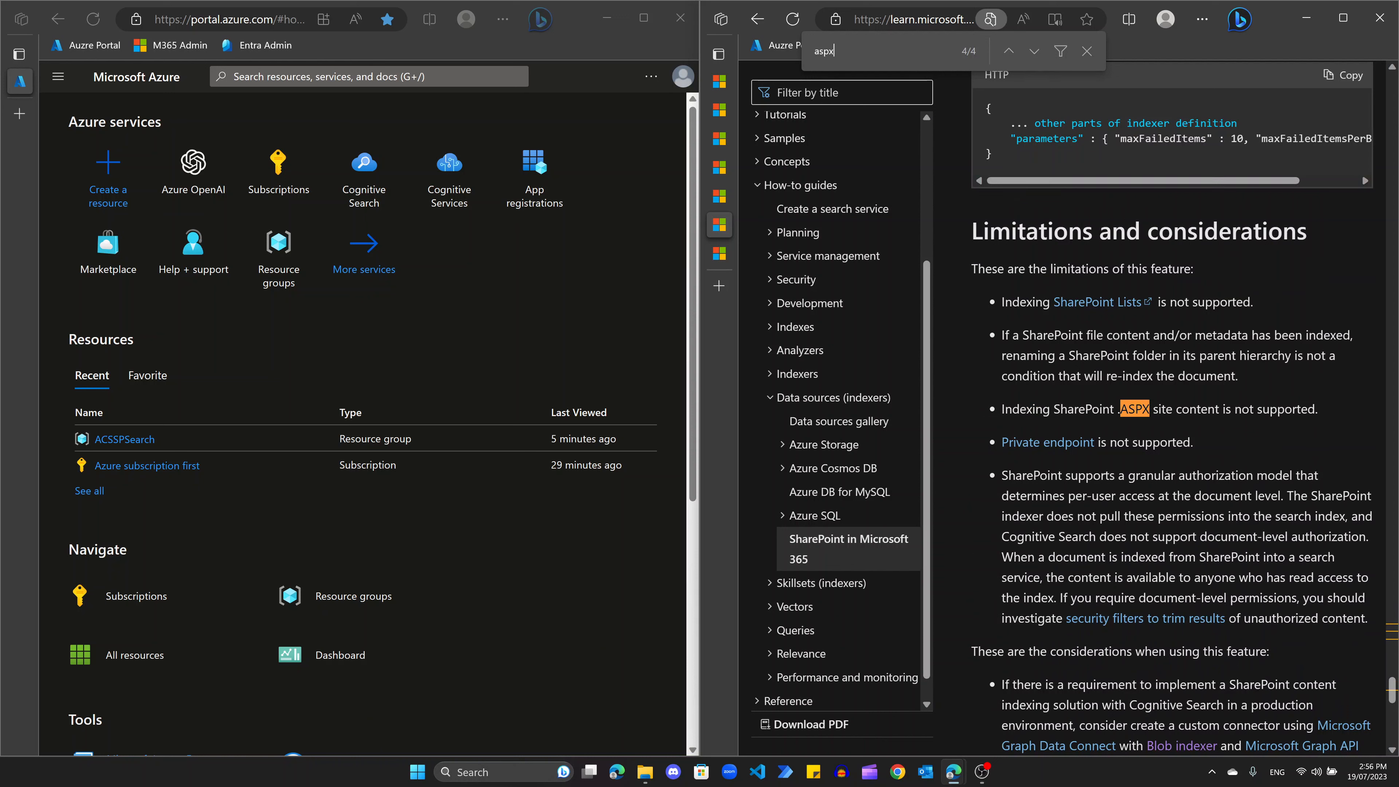
pyautogui.moveTo(1004, 409); pyautogui.dragTo(1329, 416)
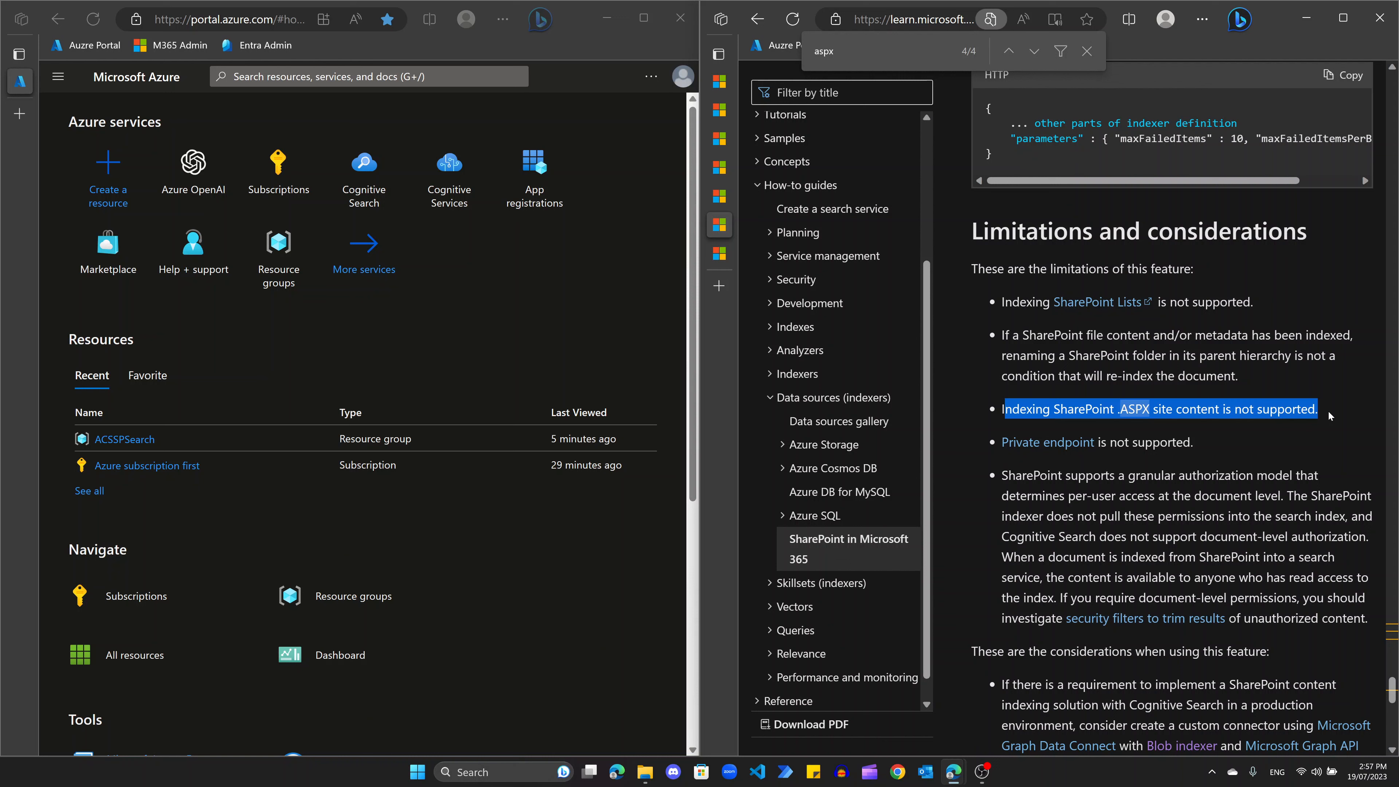
pyautogui.click(1330, 416)
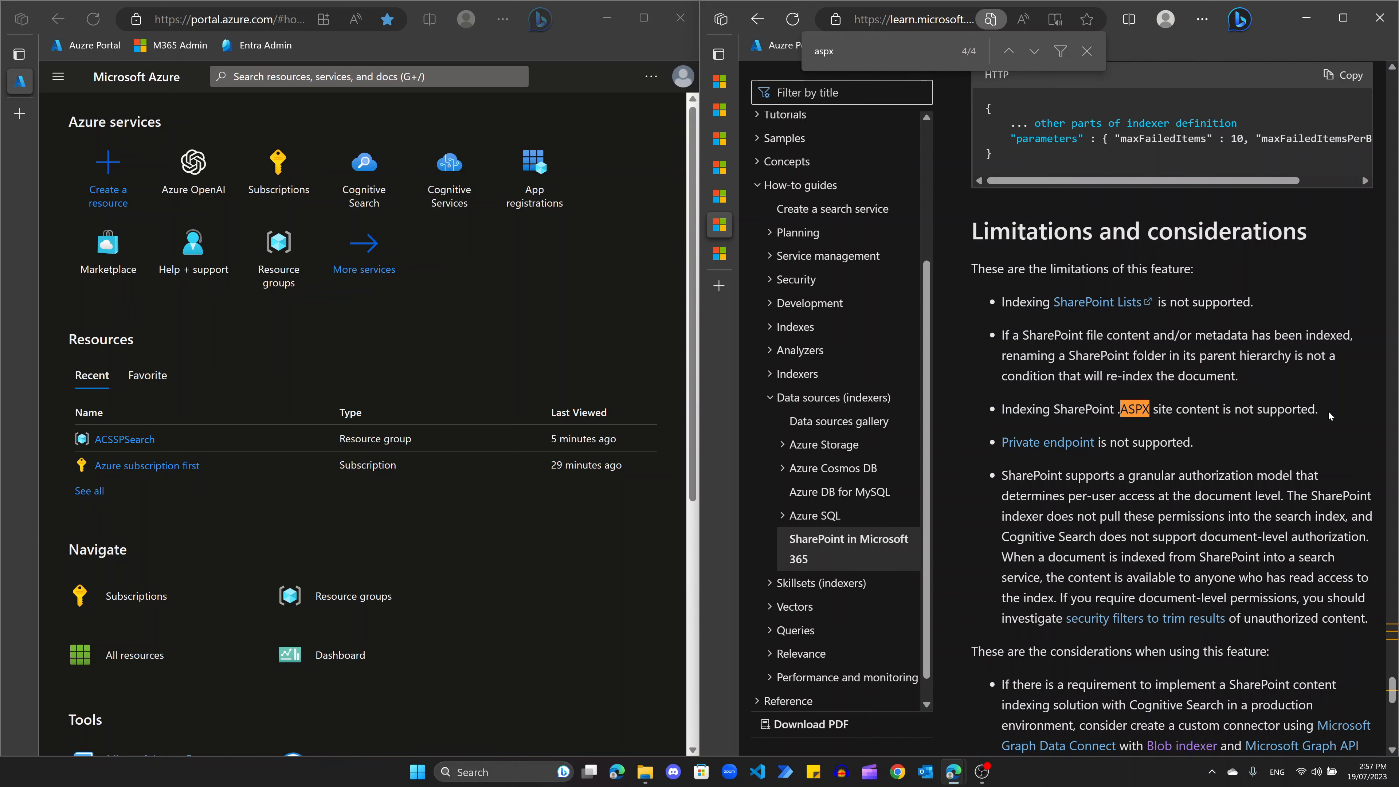
# Step: Read Step 1 of the SharePoint indexer setup on enabling the system-assigned managed identity, and return to the Azure portal's Cognitive search page
pyautogui.scroll(20, 1328, 416)
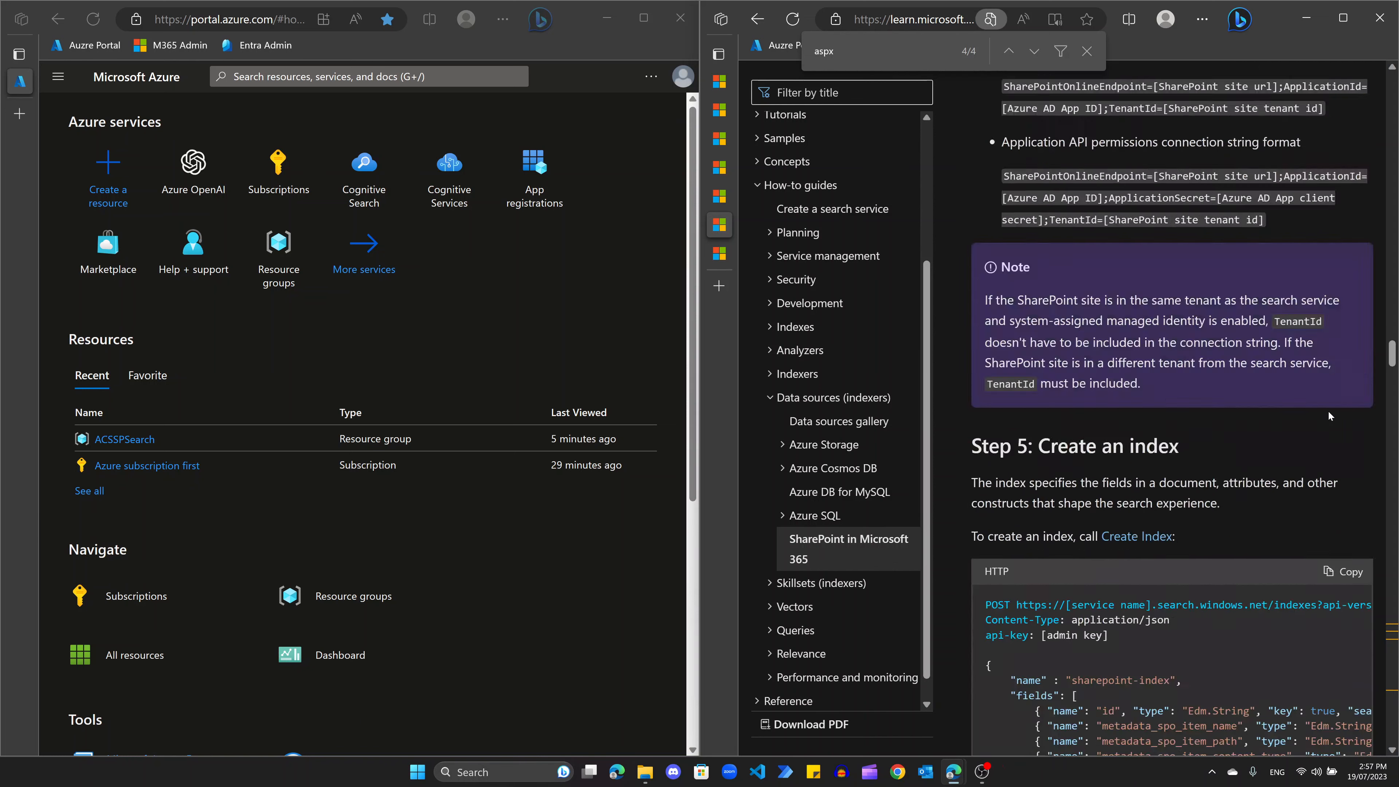
pyautogui.scroll(-15, 1269, 493)
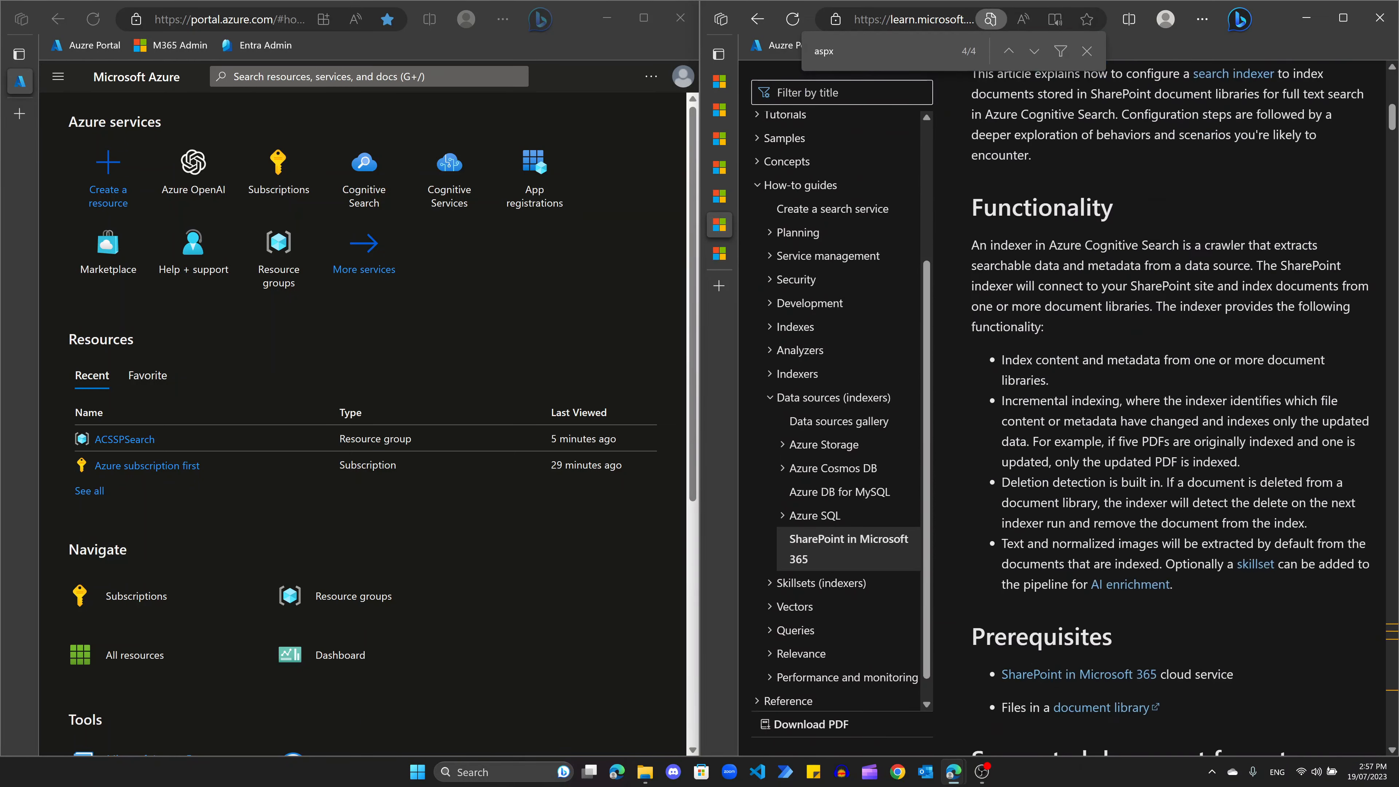
pyautogui.scroll(-10, 1274, 497)
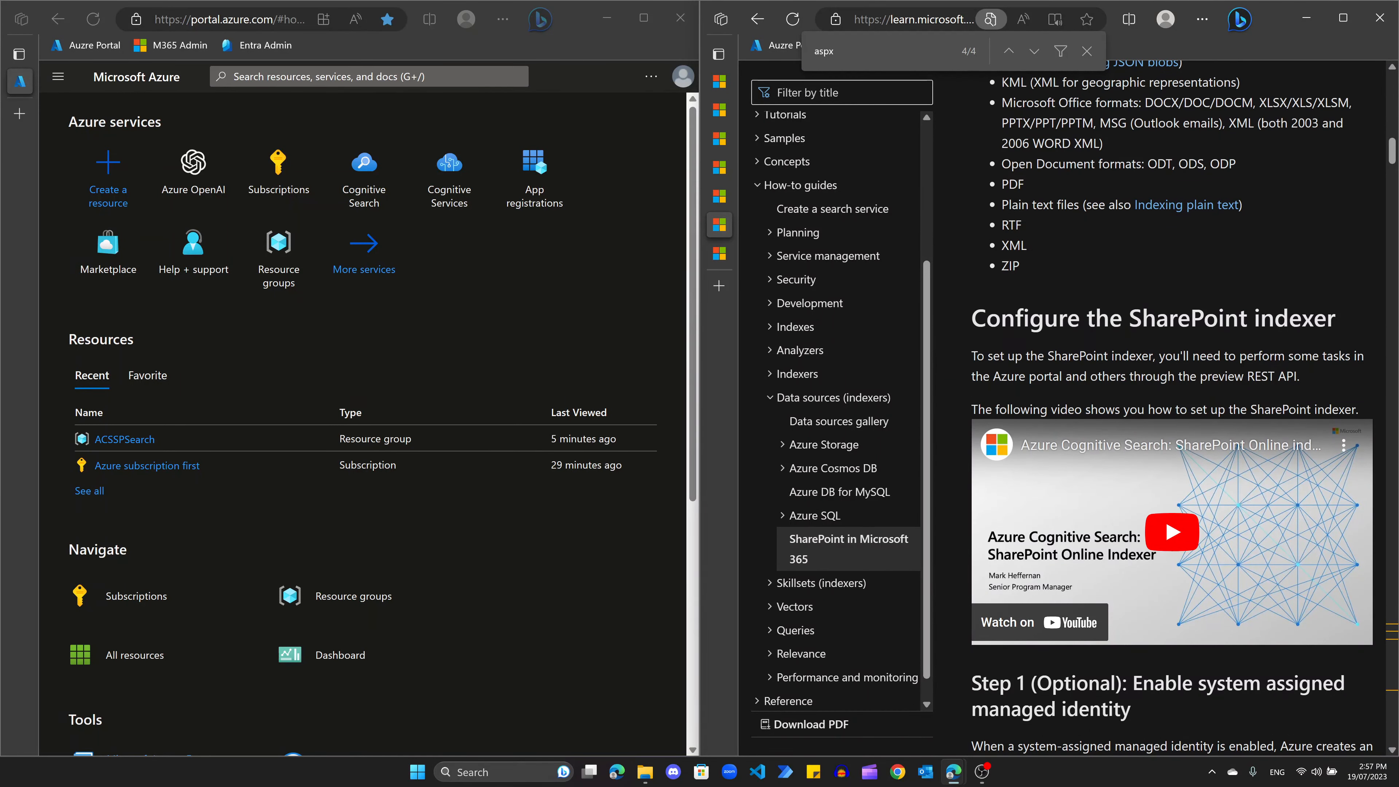
pyautogui.scroll(-4, 1172, 414)
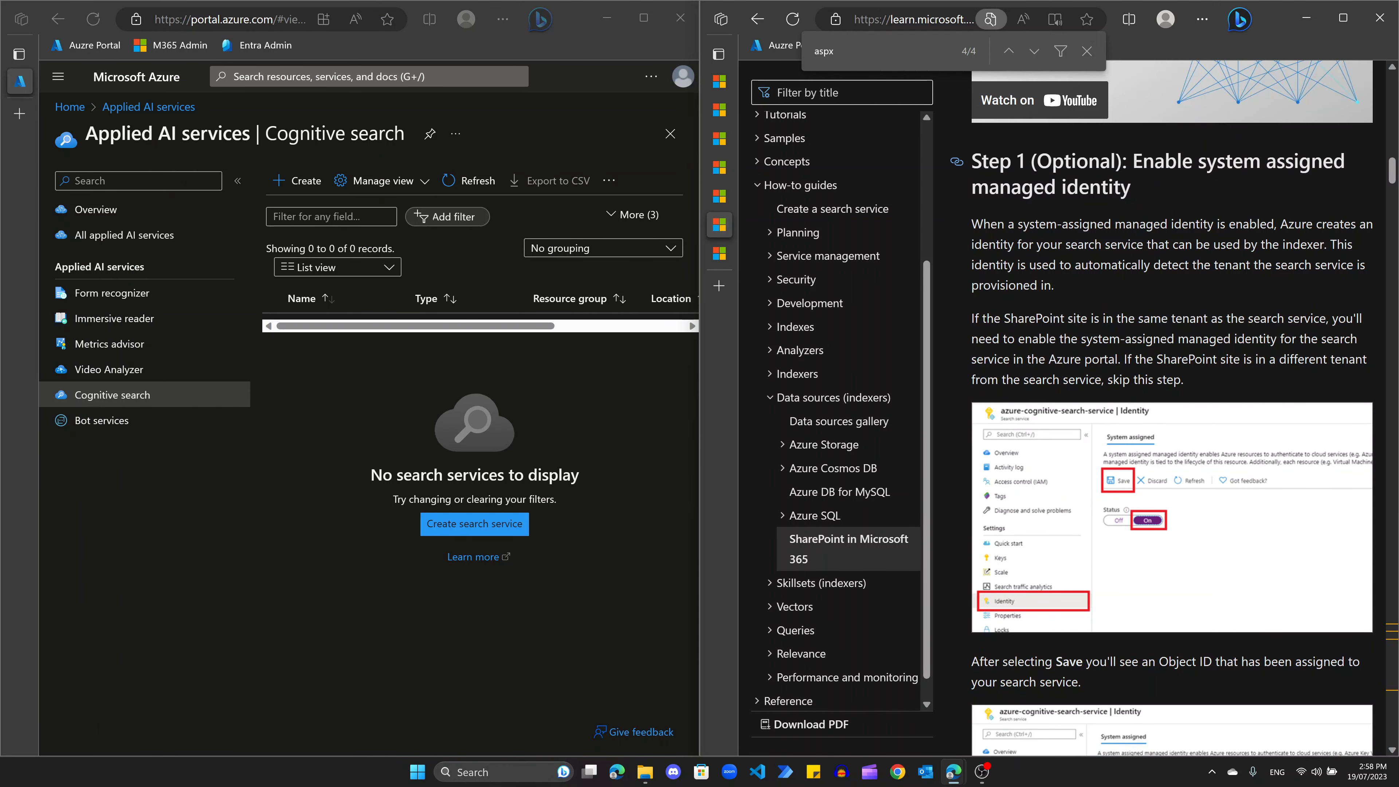
pyautogui.moveTo(1143, 161); pyautogui.dragTo(1132, 188)
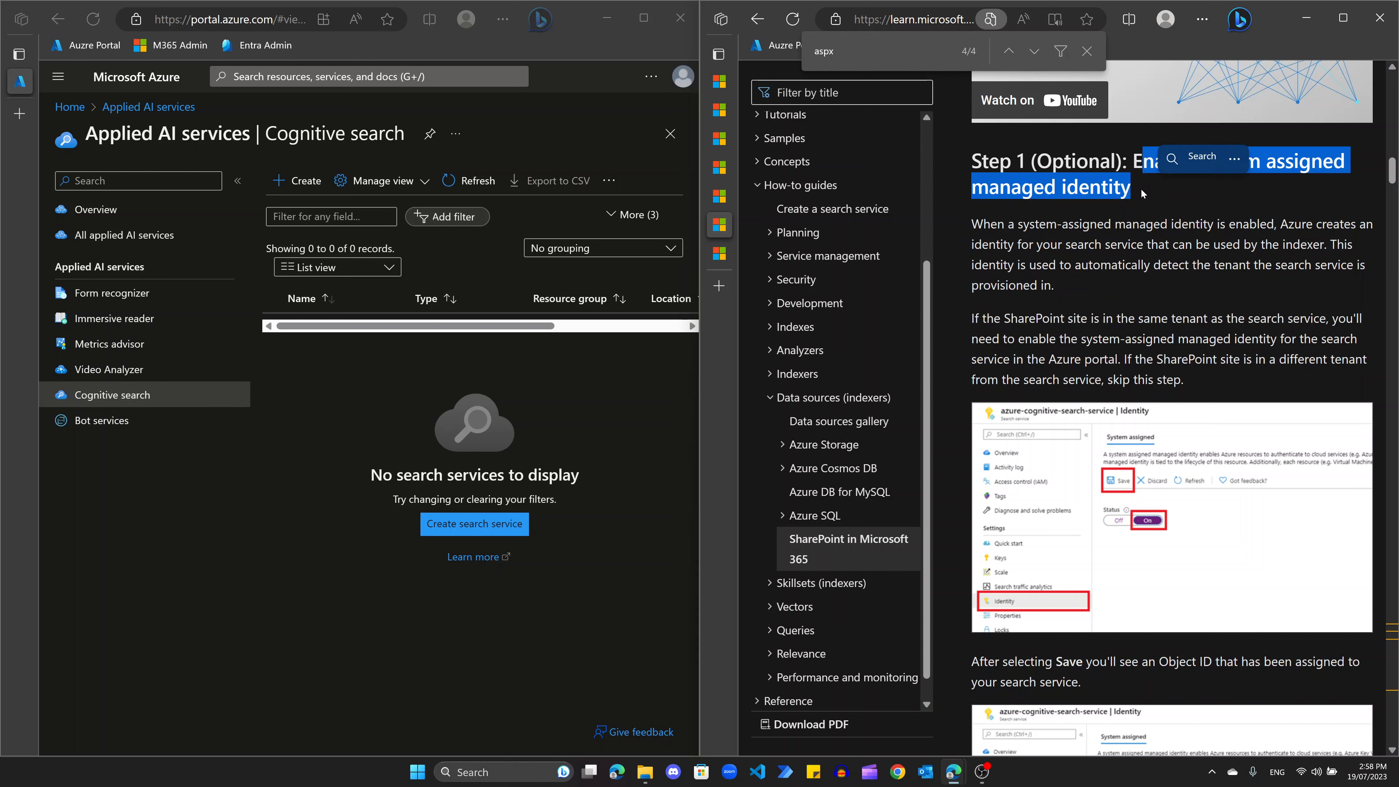
pyautogui.click(1150, 206)
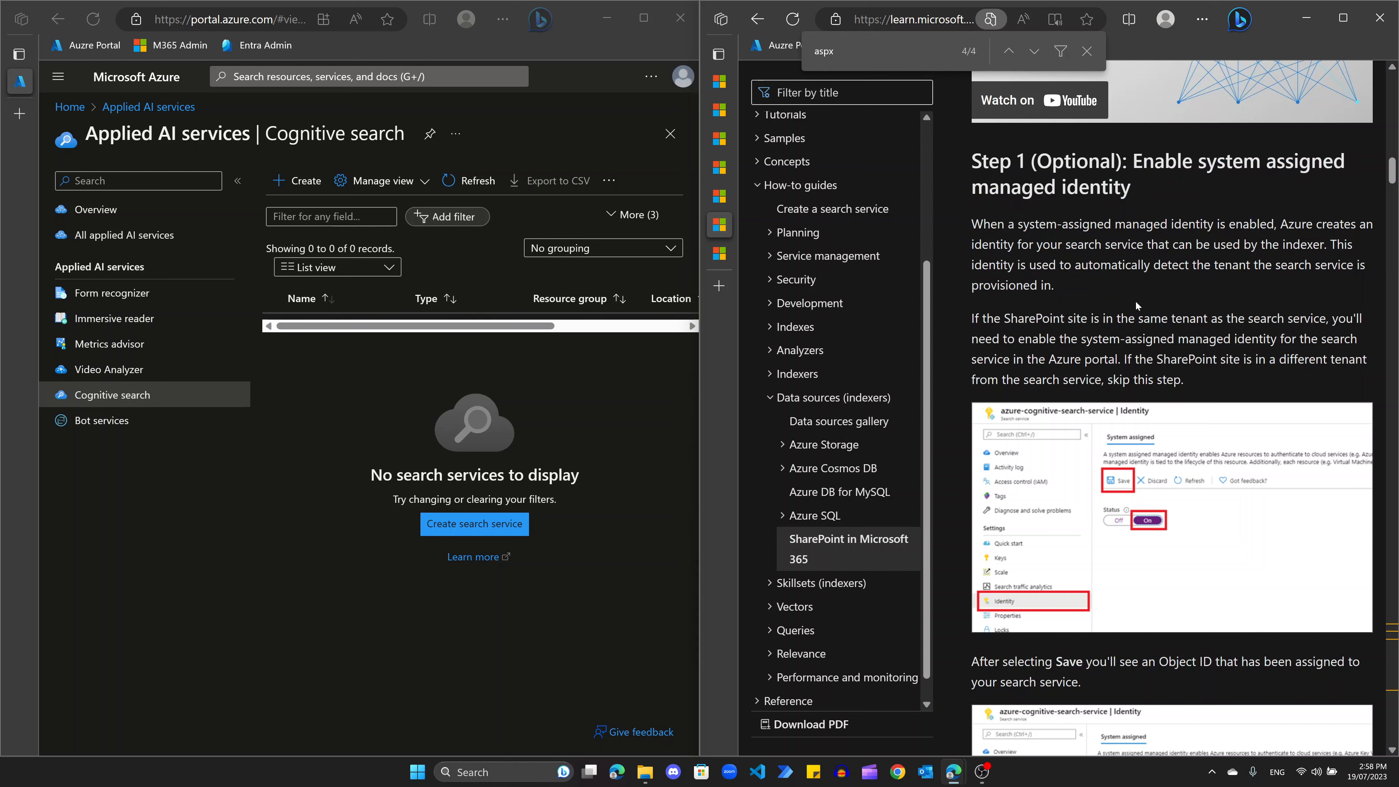
pyautogui.moveTo(972, 319); pyautogui.dragTo(1121, 363)
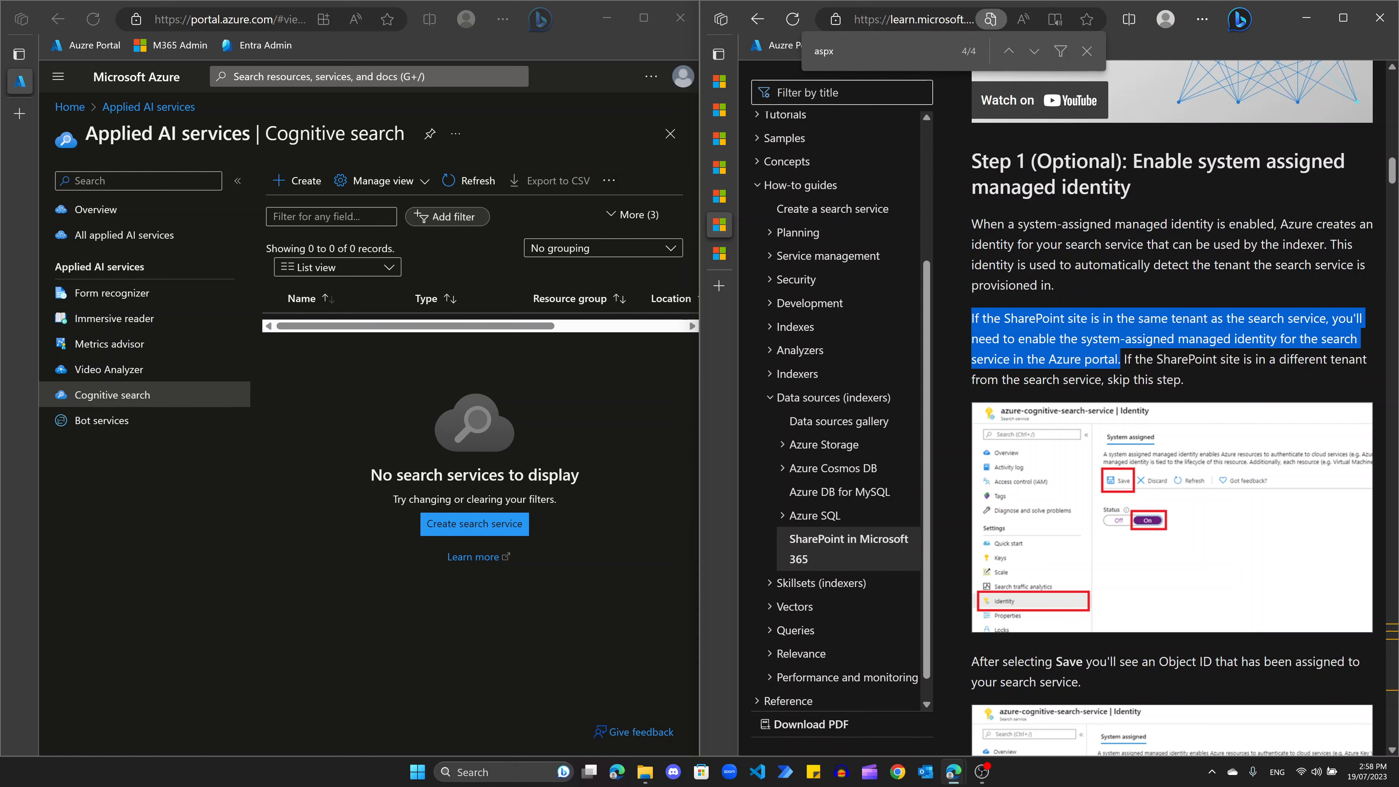
pyautogui.click(1109, 421)
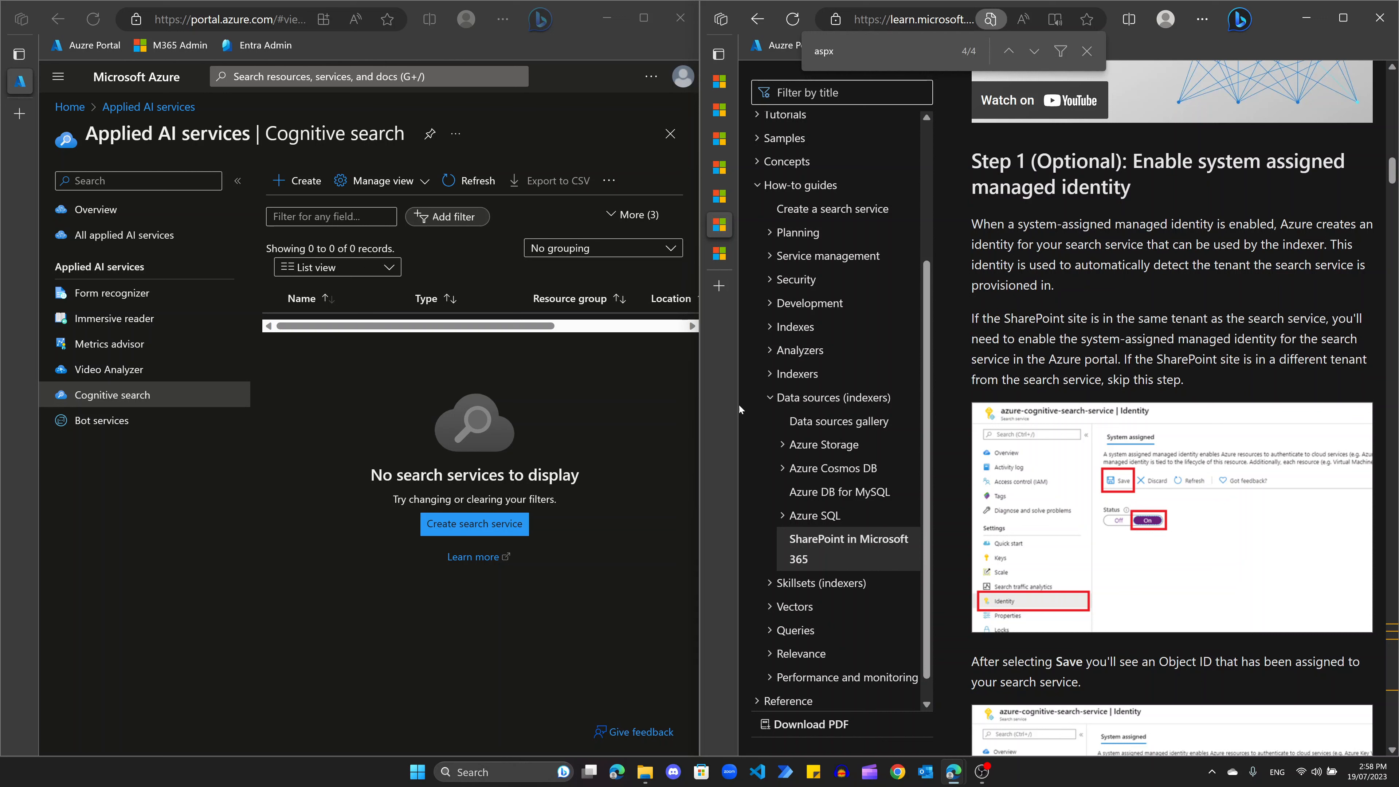
pyautogui.click(647, 378)
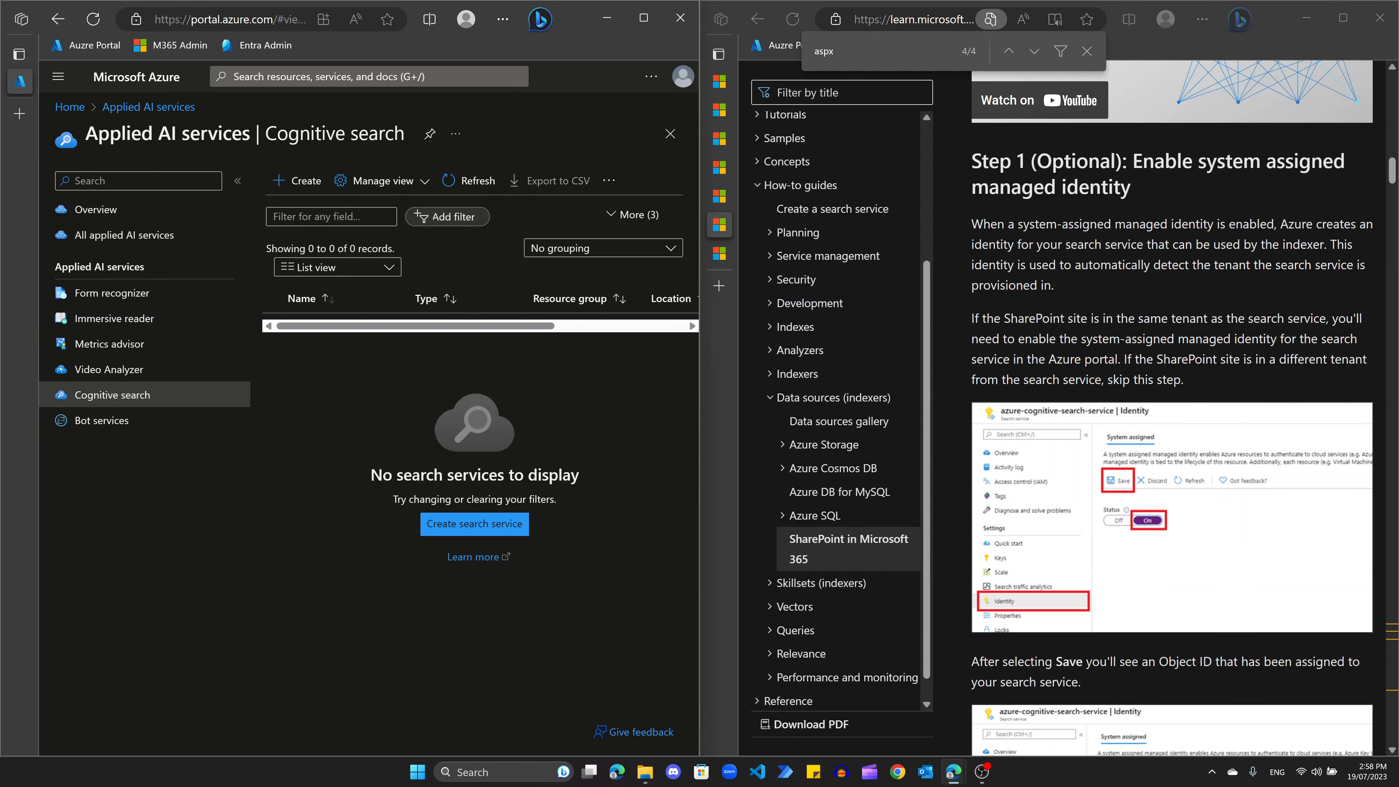
# Step: Start creating a search service in the ACSSPSearch resource group and name it acsspsearch
pyautogui.click(369, 76)
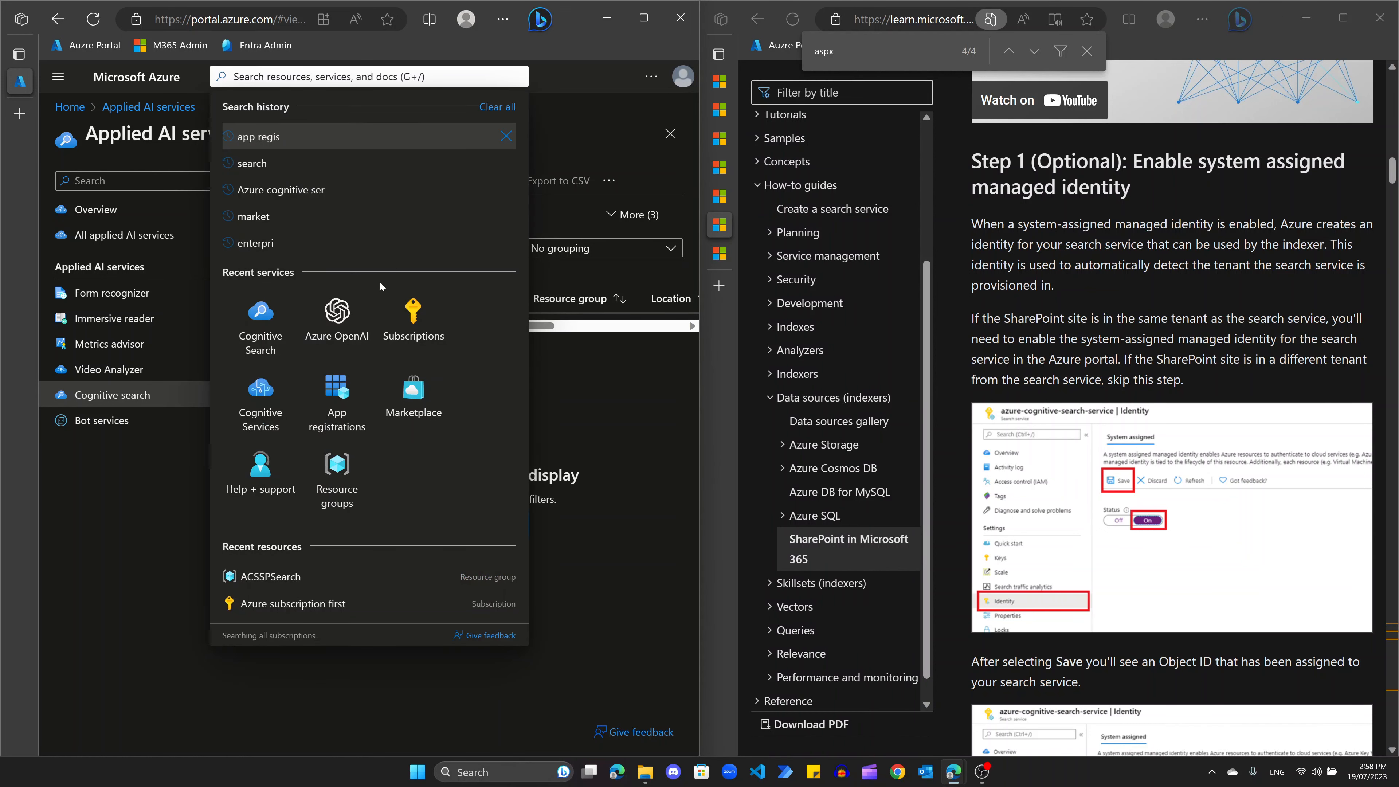
pyautogui.click(148, 106)
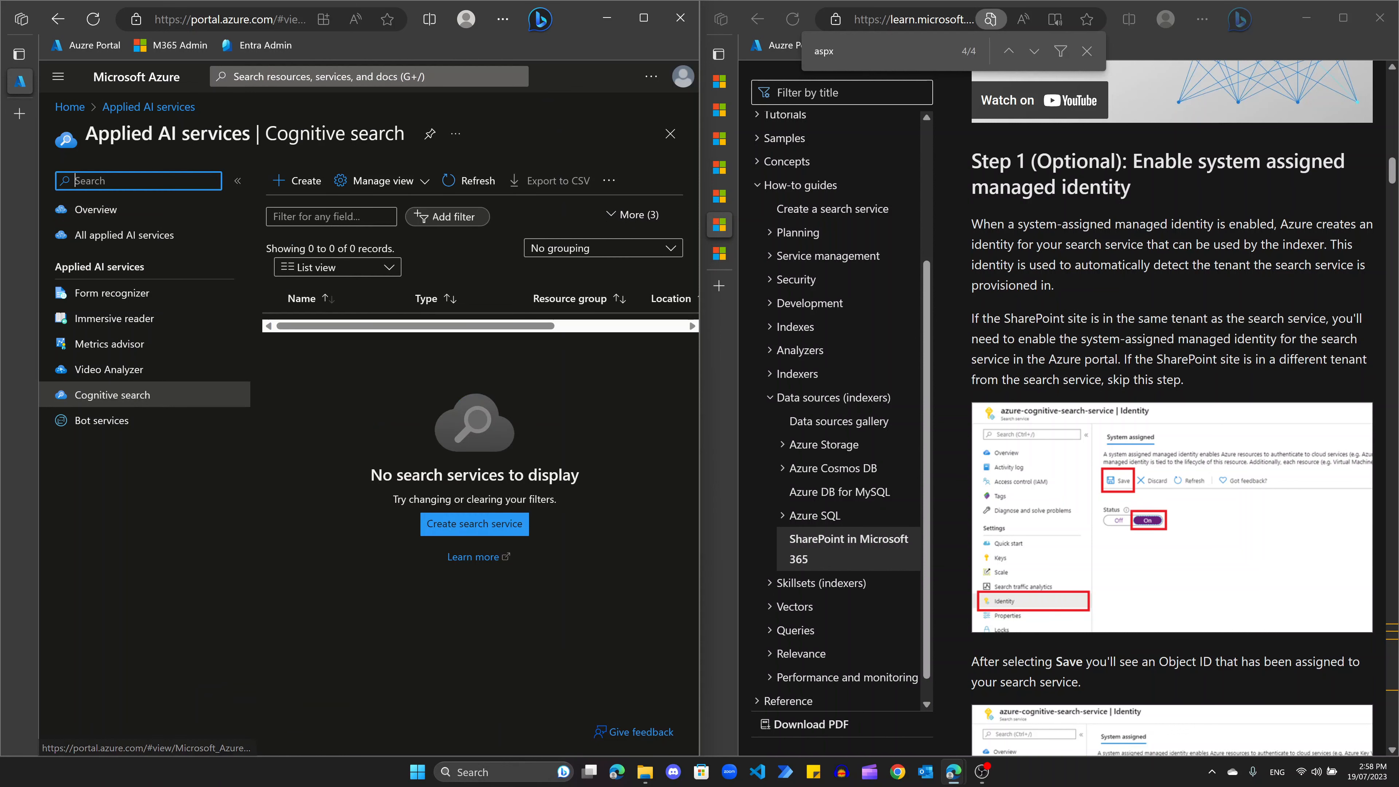
pyautogui.click(474, 524)
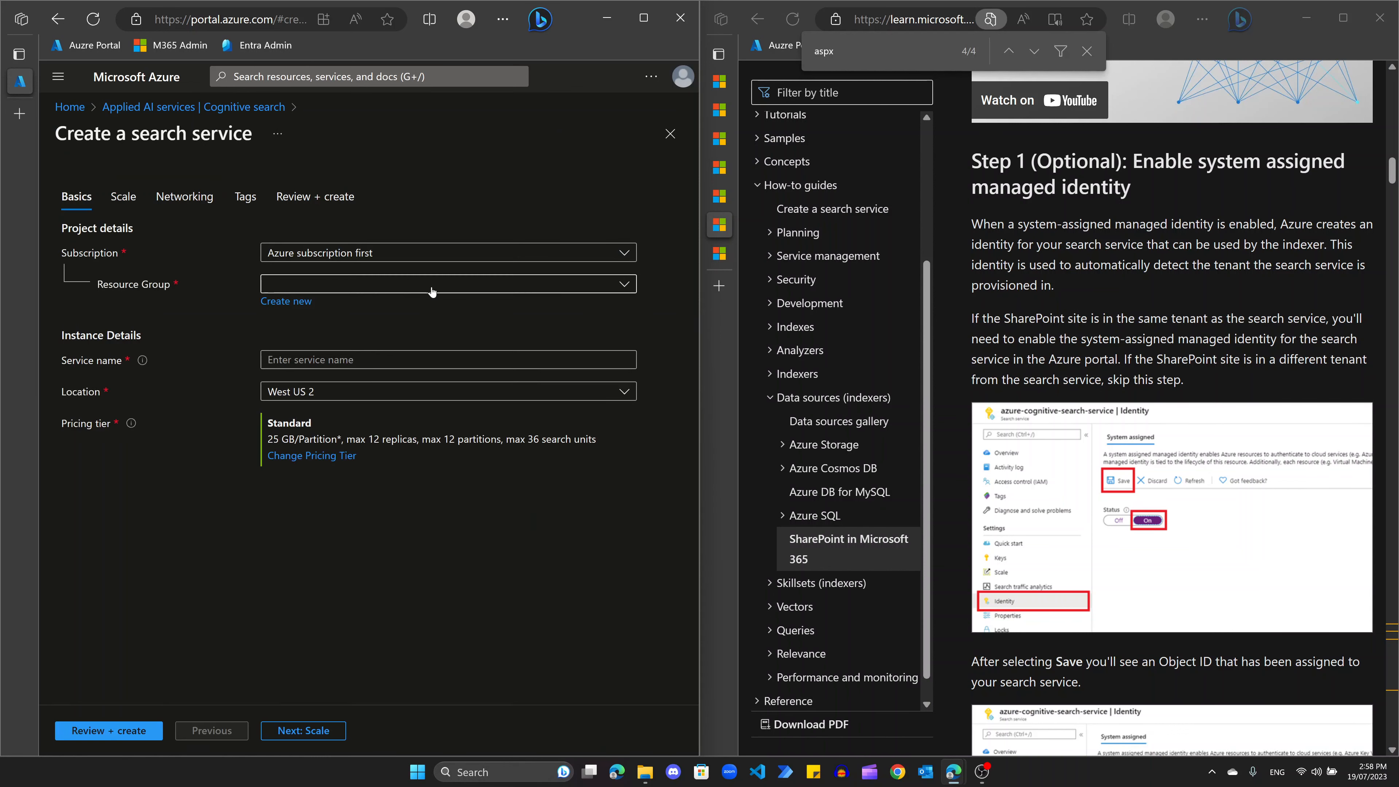
pyautogui.click(623, 285)
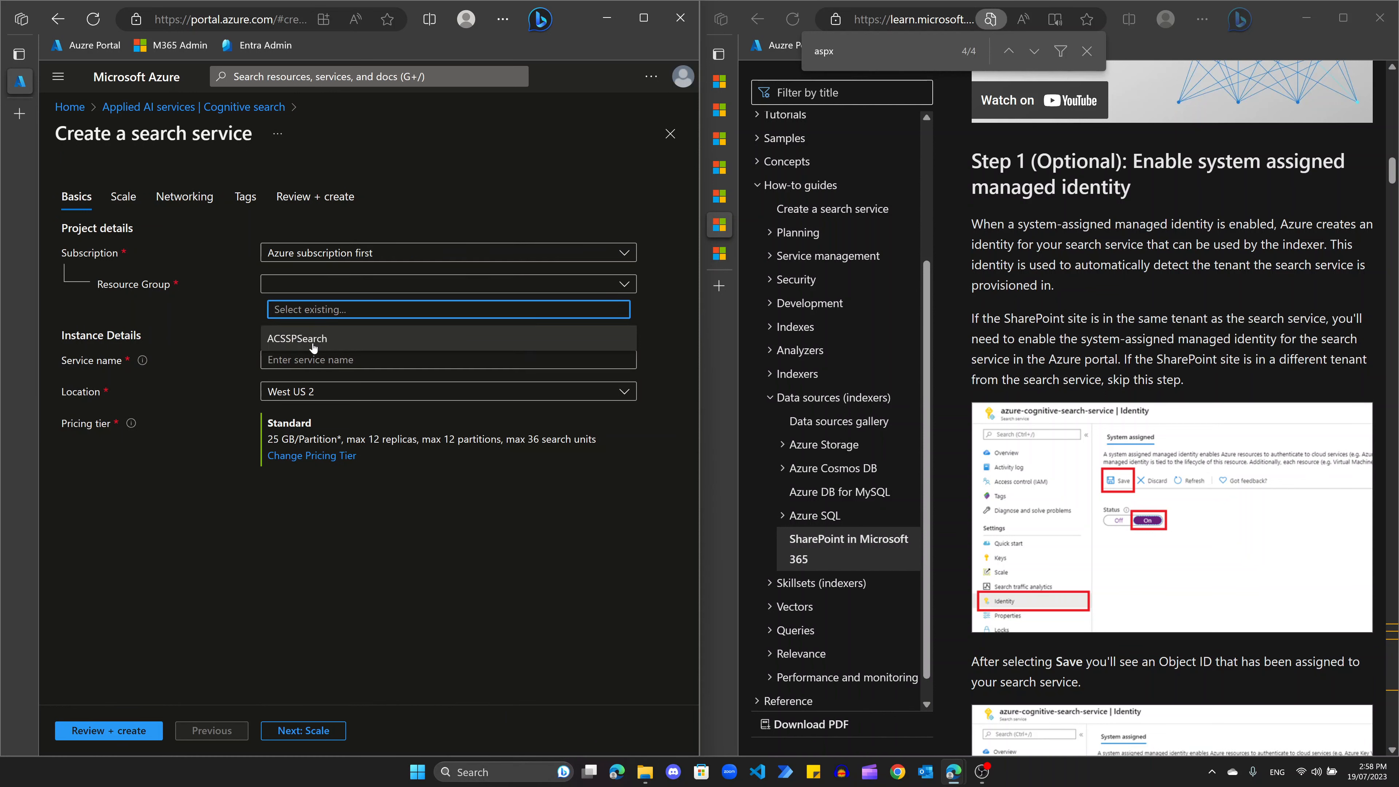
pyautogui.click(359, 339)
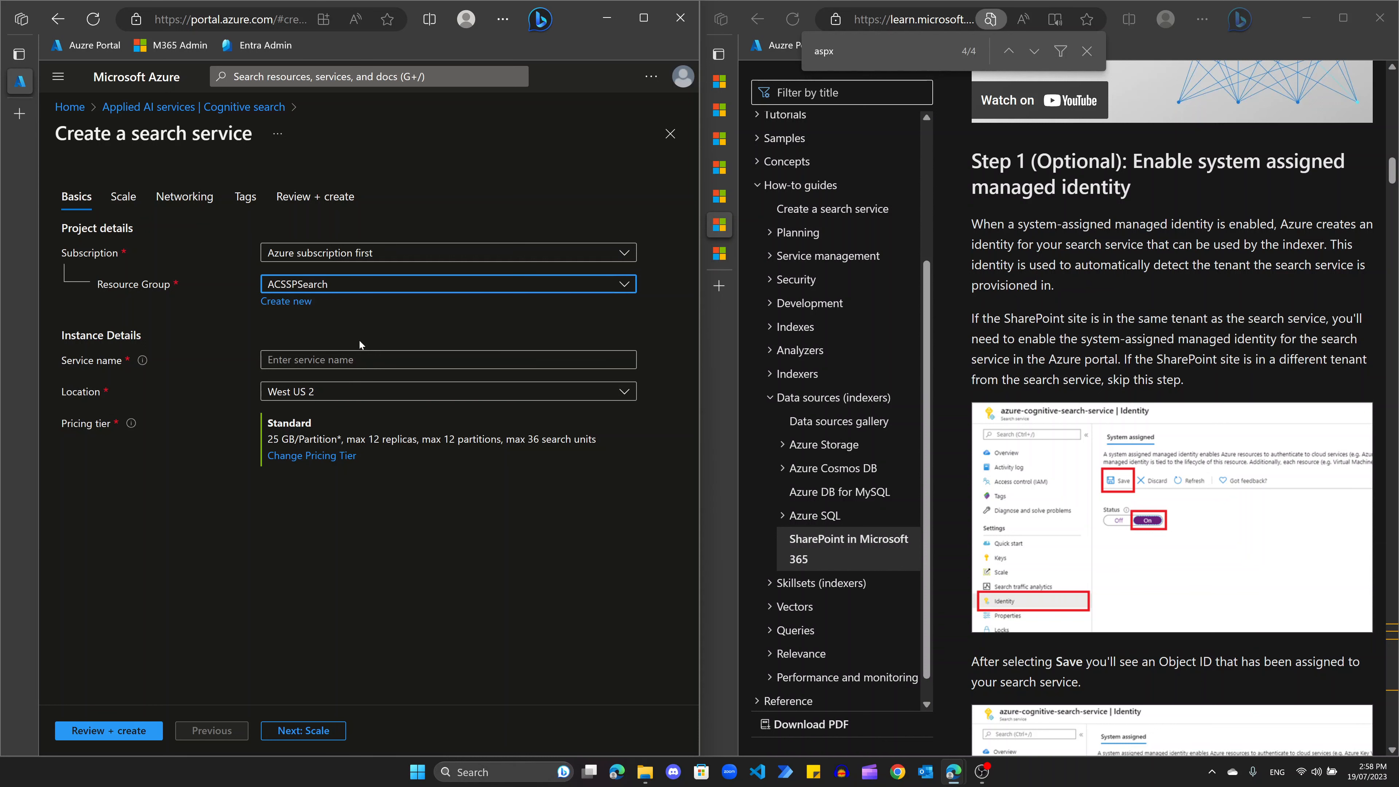
pyautogui.click(331, 363)
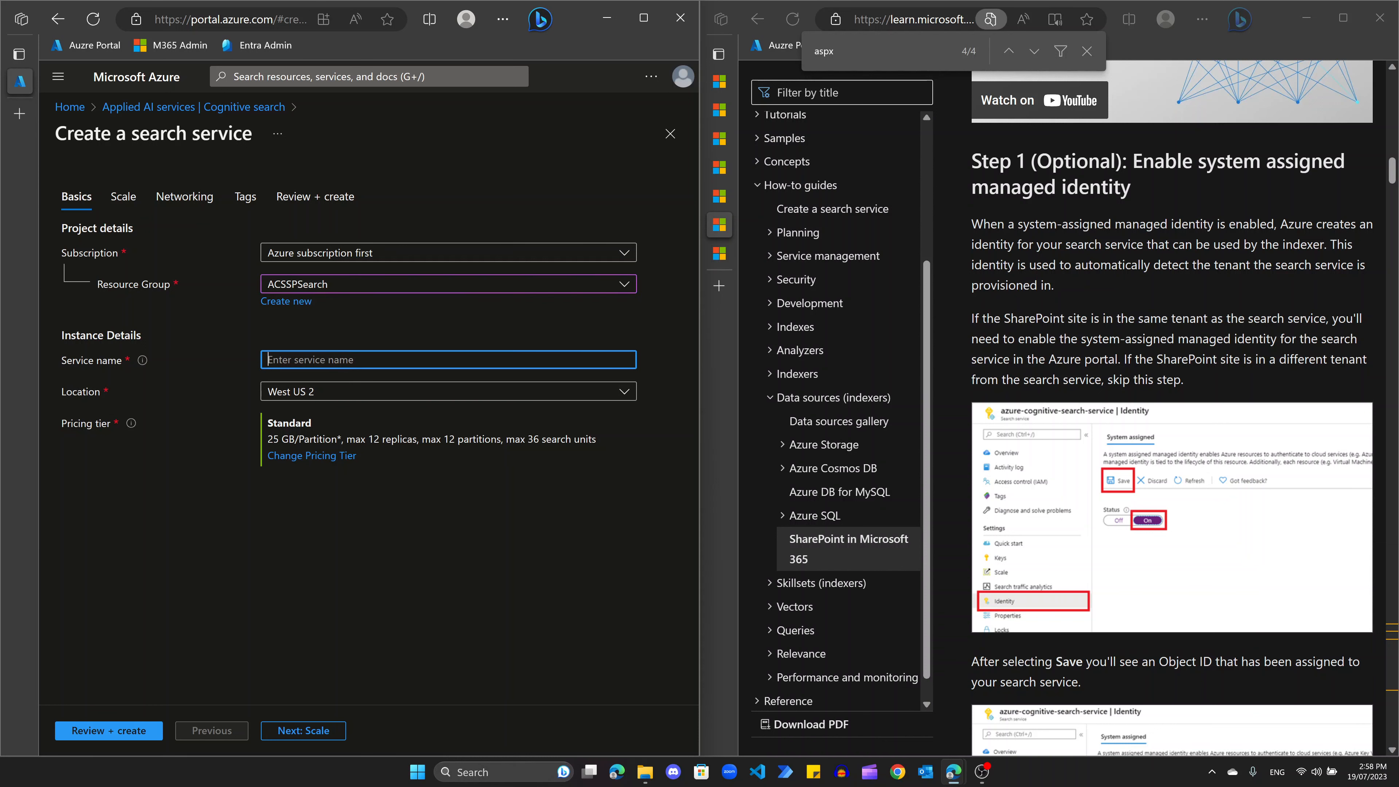
pyautogui.write('acsspsearch')
# Step: Set the search service's location to East US and keep the Standard pricing tier
pyautogui.click(372, 384)
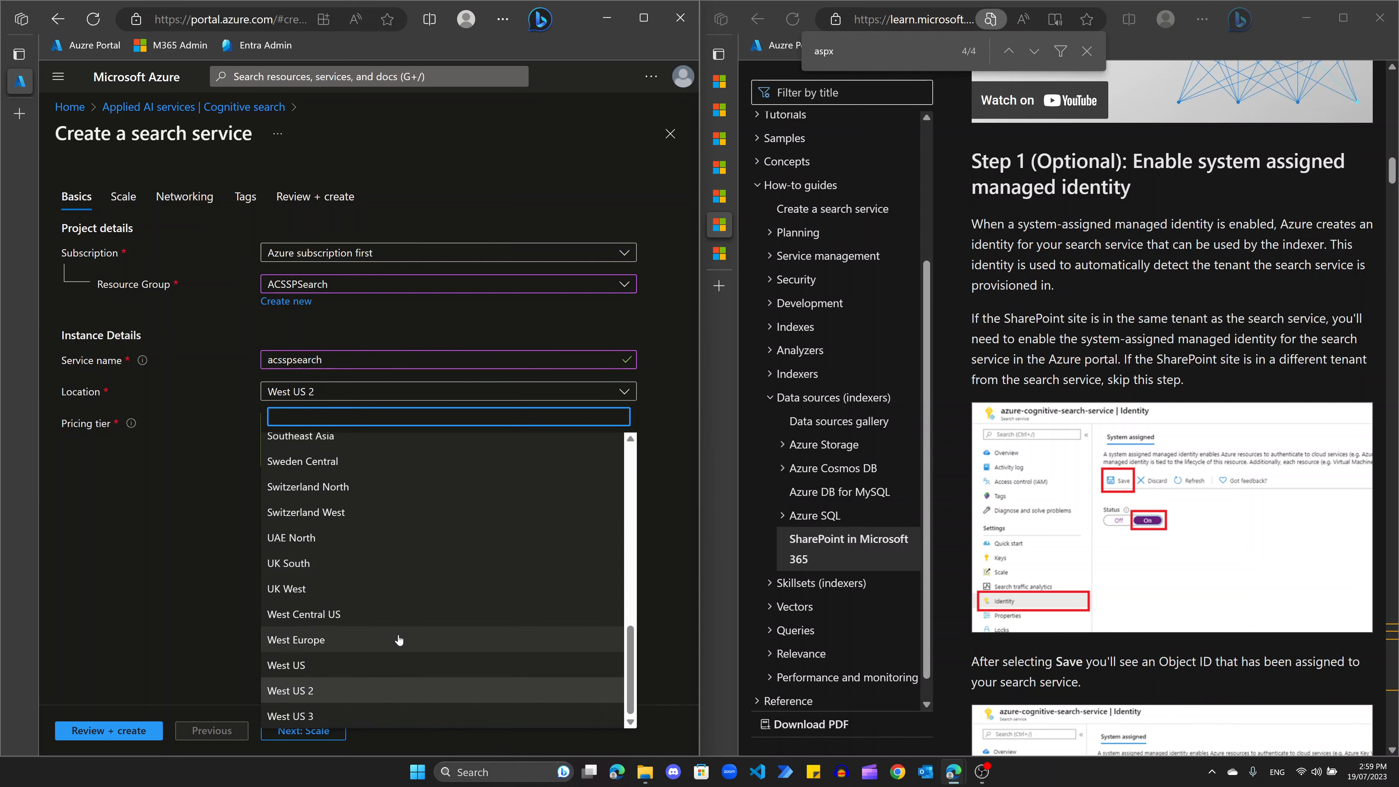
pyautogui.scroll(5, 407, 584)
pyautogui.scroll(3, 406, 584)
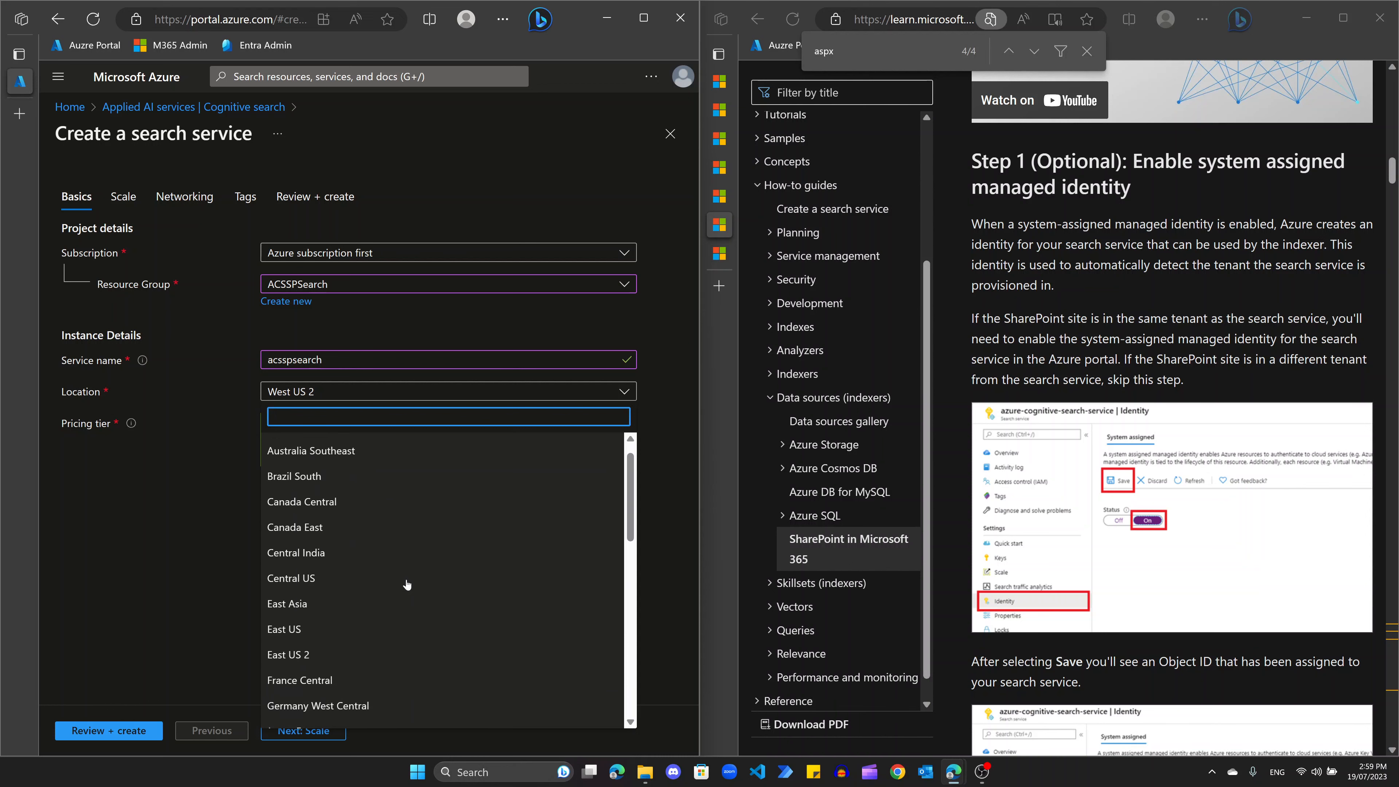
pyautogui.click(353, 628)
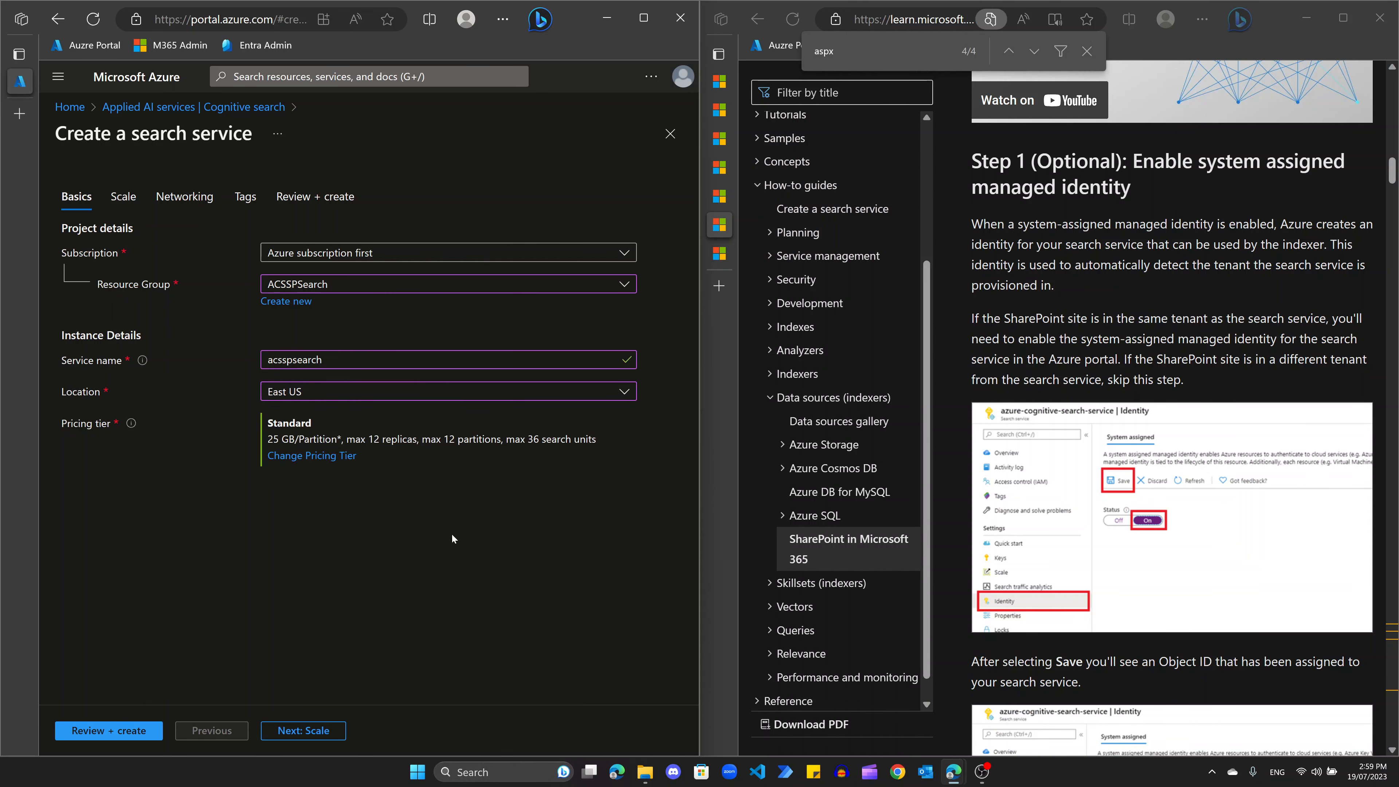
pyautogui.doubleClick(290, 423)
pyautogui.click(471, 536)
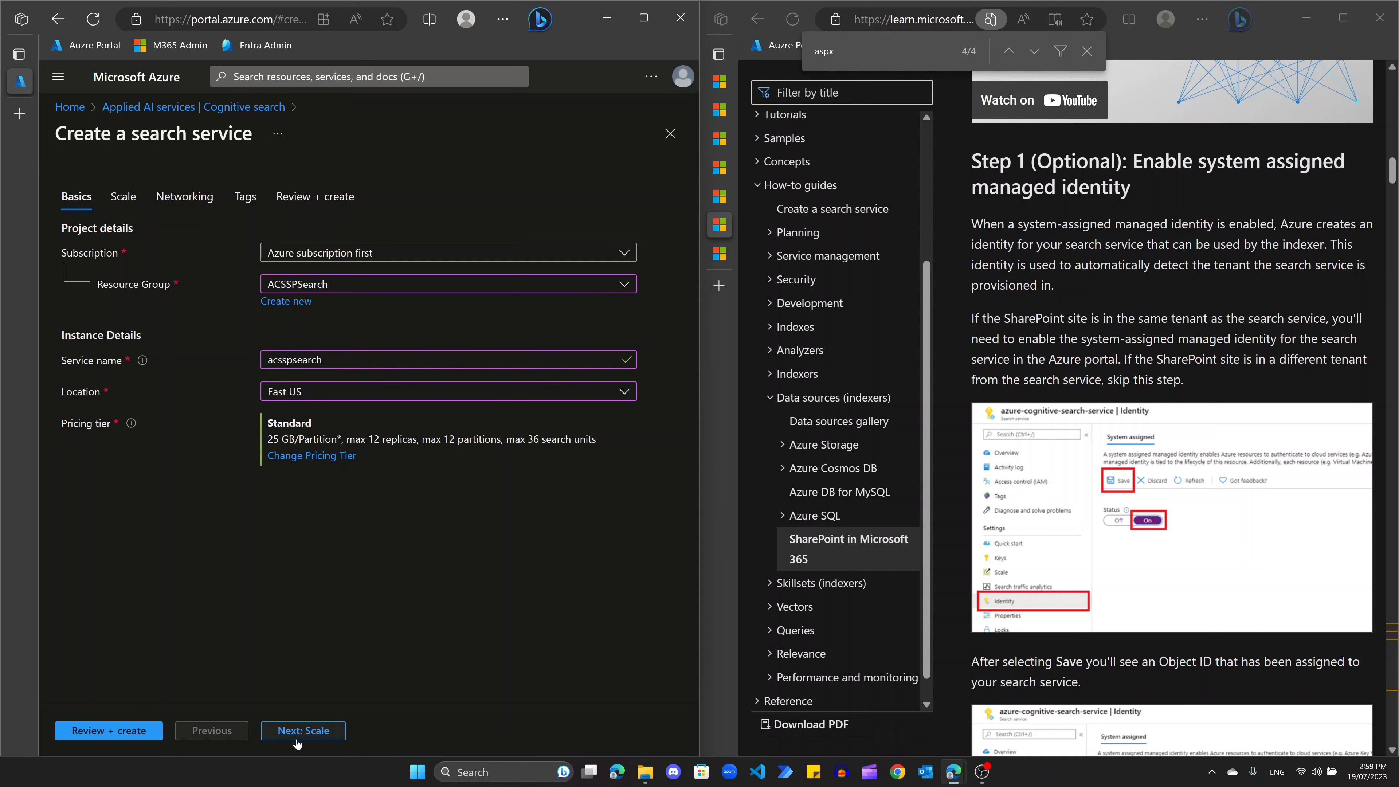
# Step: Accept the default scale, public endpoint connectivity and empty tags, and proceed to review and create the search service
pyautogui.click(306, 733)
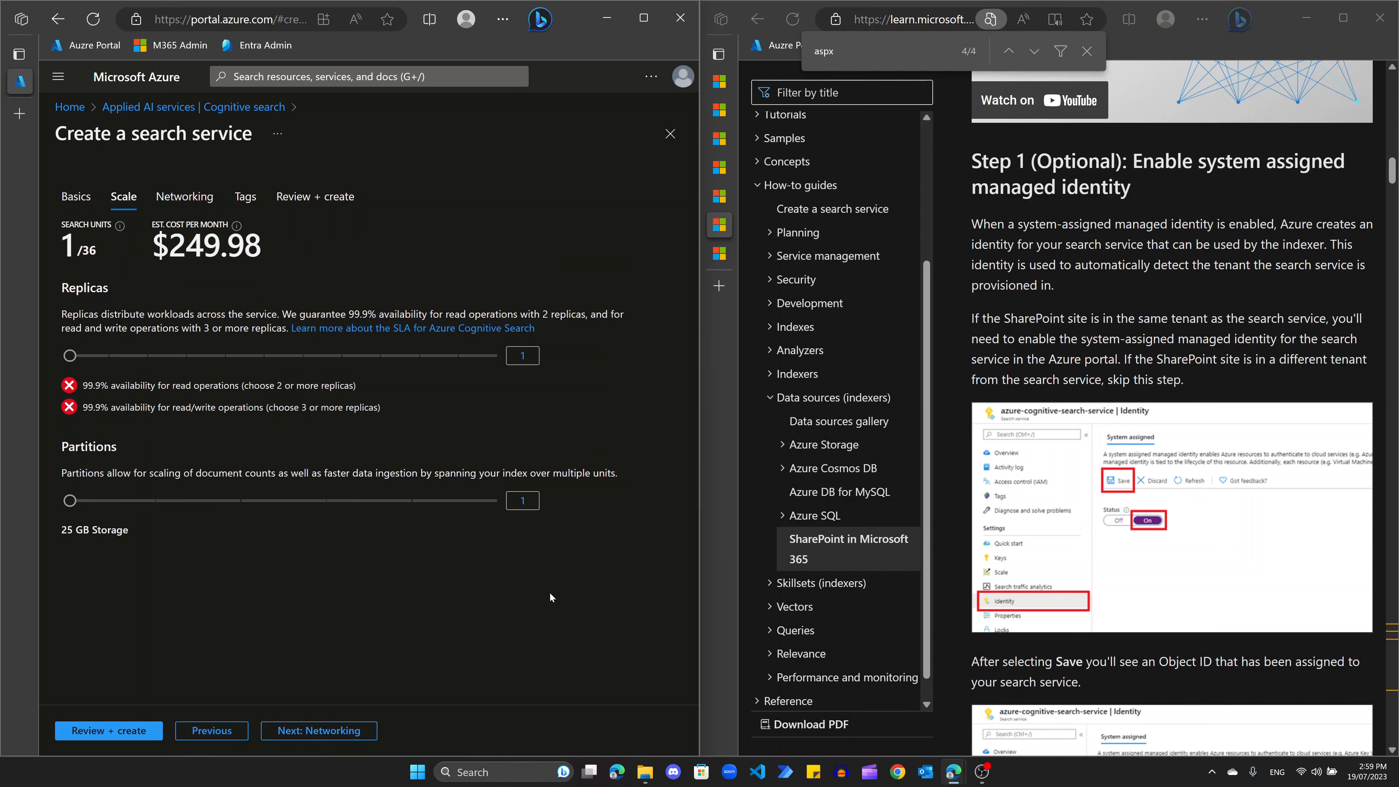
pyautogui.moveTo(176, 247); pyautogui.dragTo(272, 247)
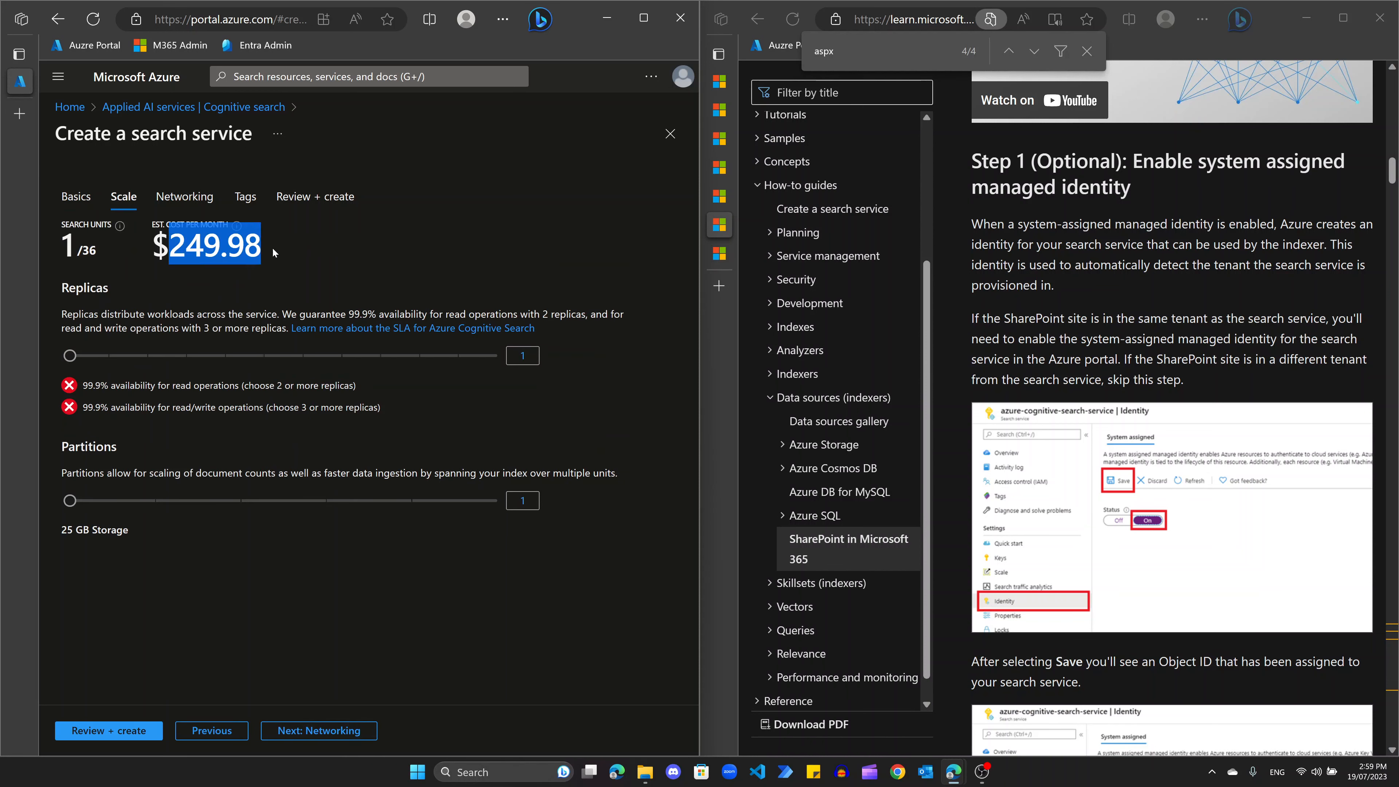
pyautogui.click(303, 263)
pyautogui.click(337, 731)
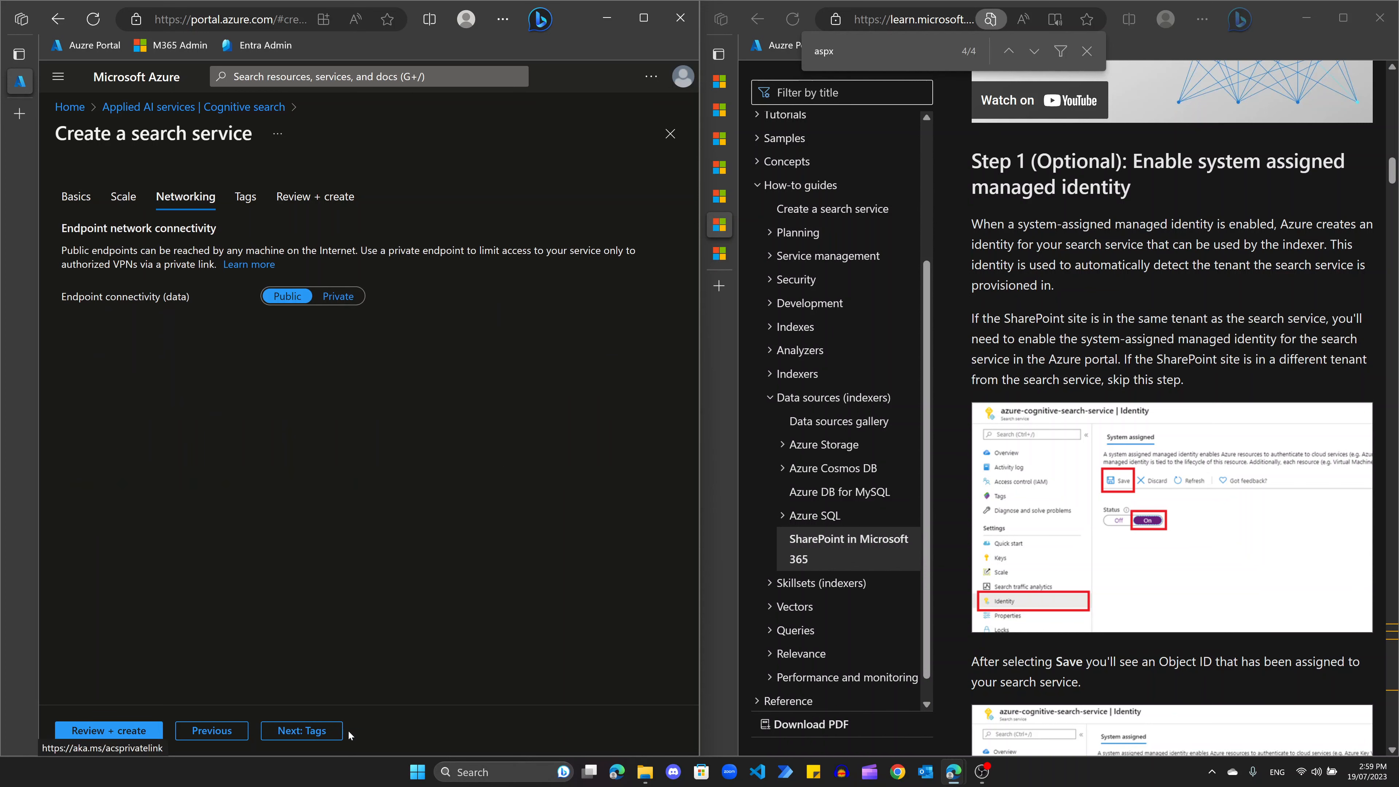
pyautogui.click(336, 733)
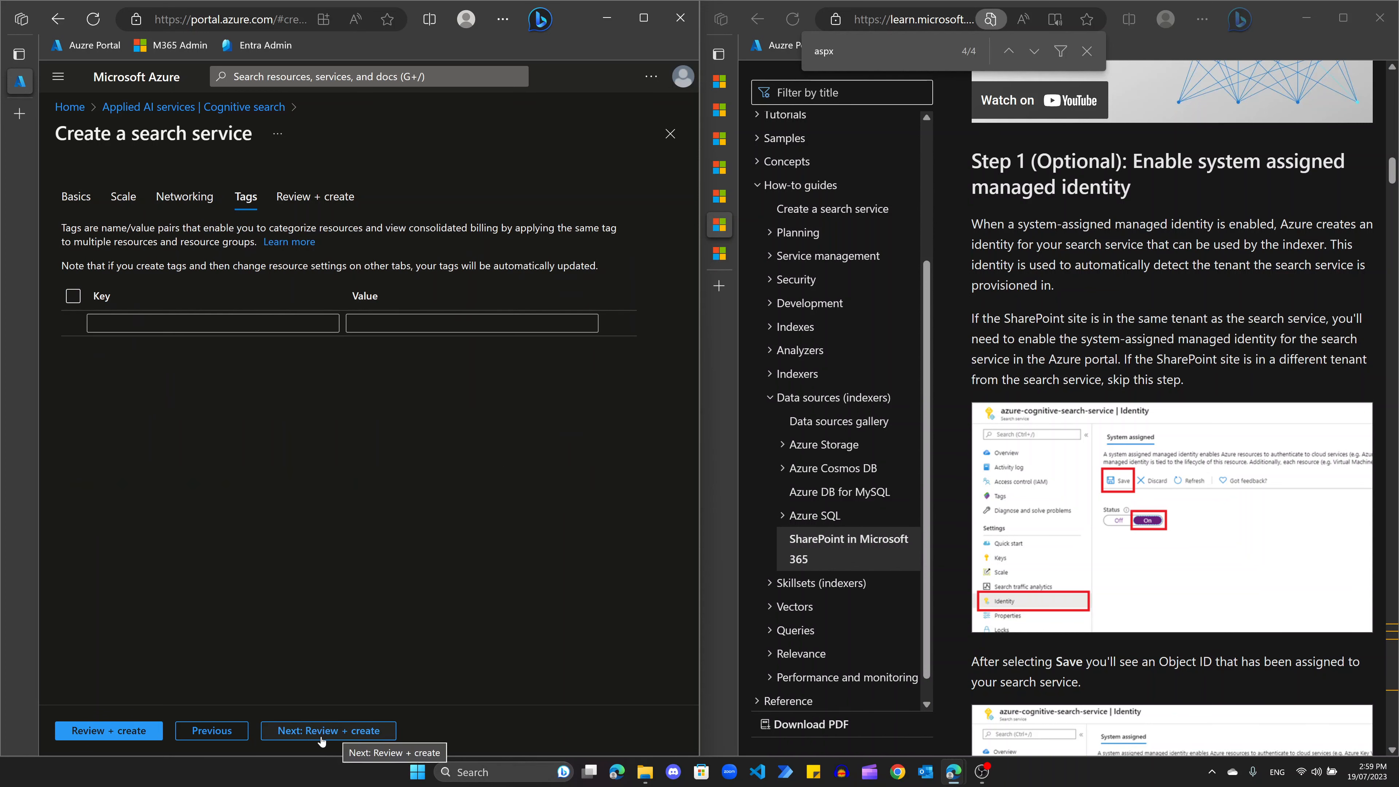
pyautogui.click(323, 734)
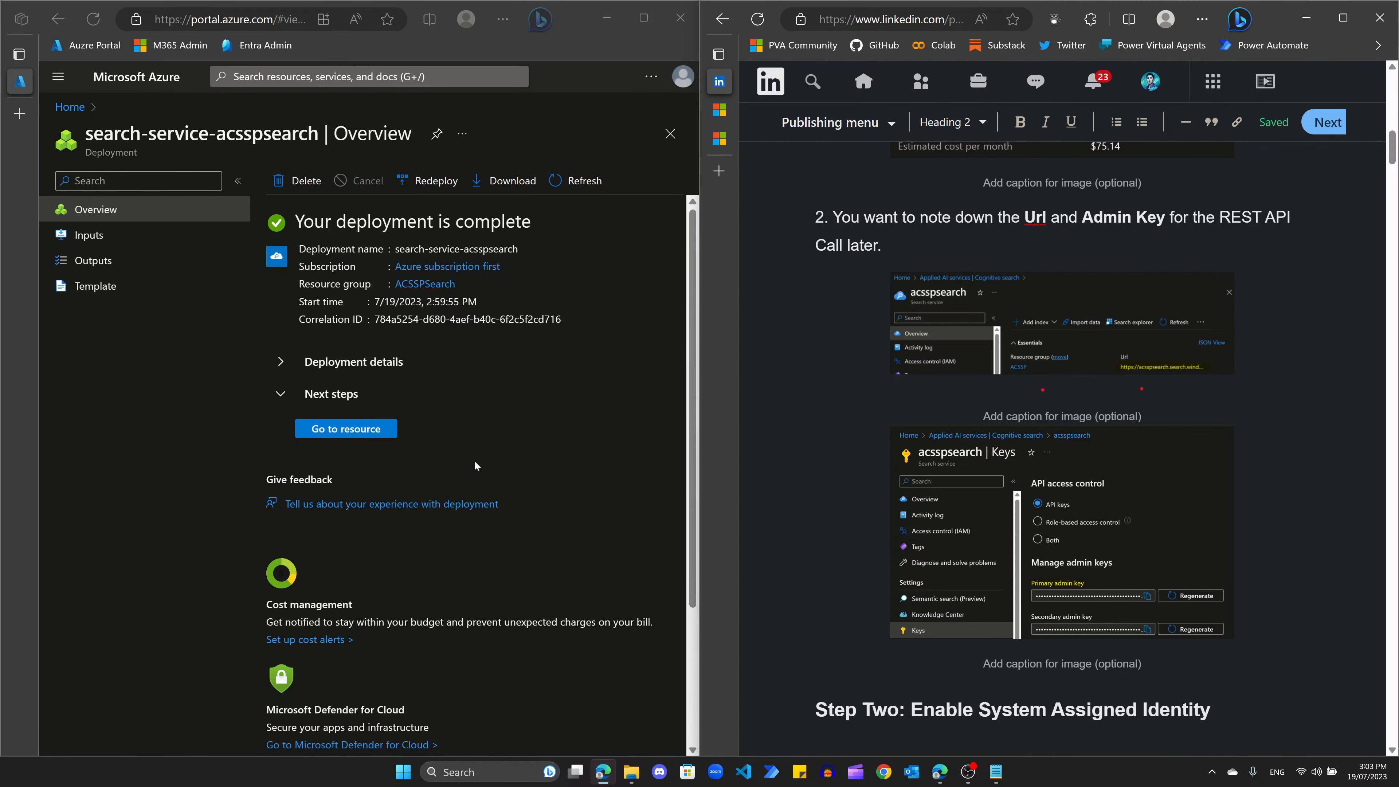
# Step: Open the deployed acsspsearch resource and copy its Url into the Notepad note after "Search Service URL:"
pyautogui.click(337, 431)
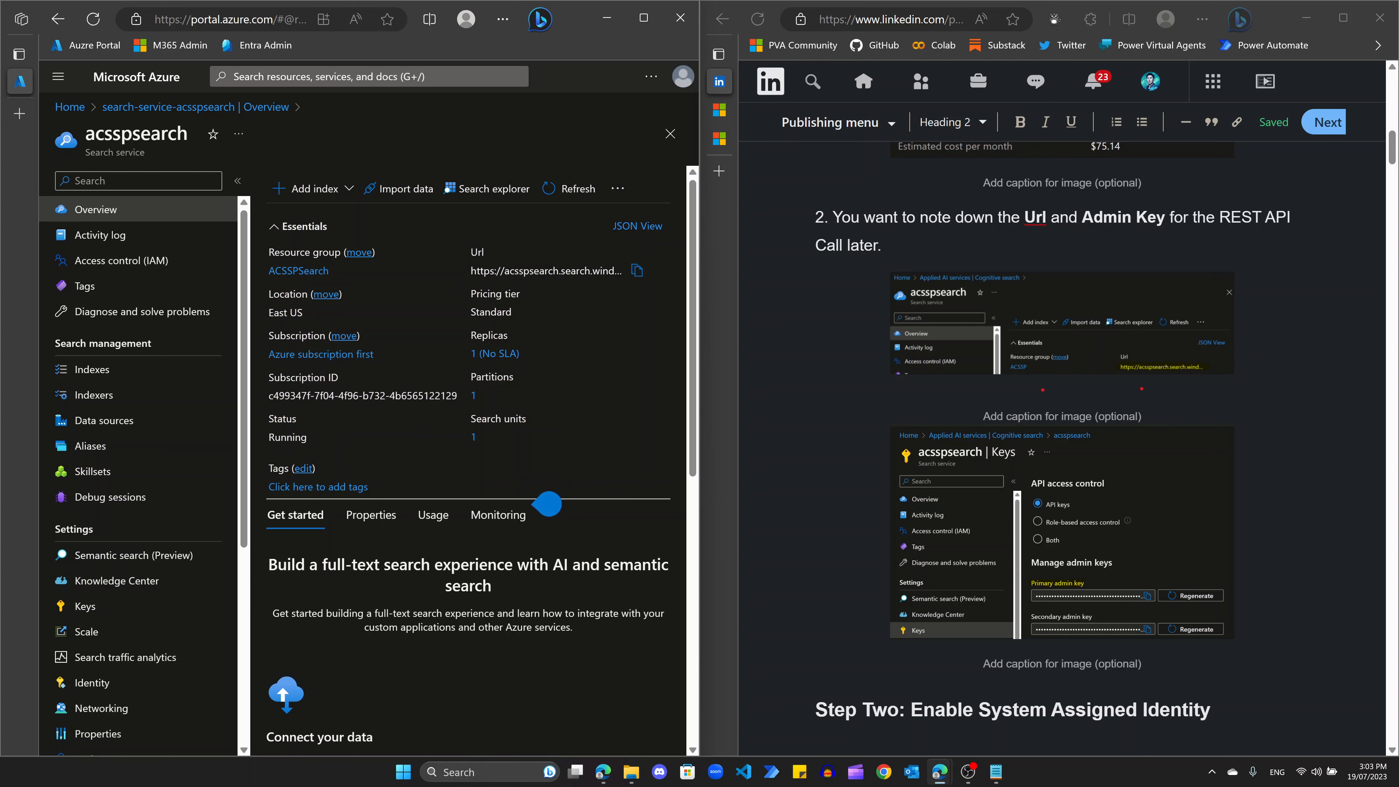
pyautogui.click(638, 272)
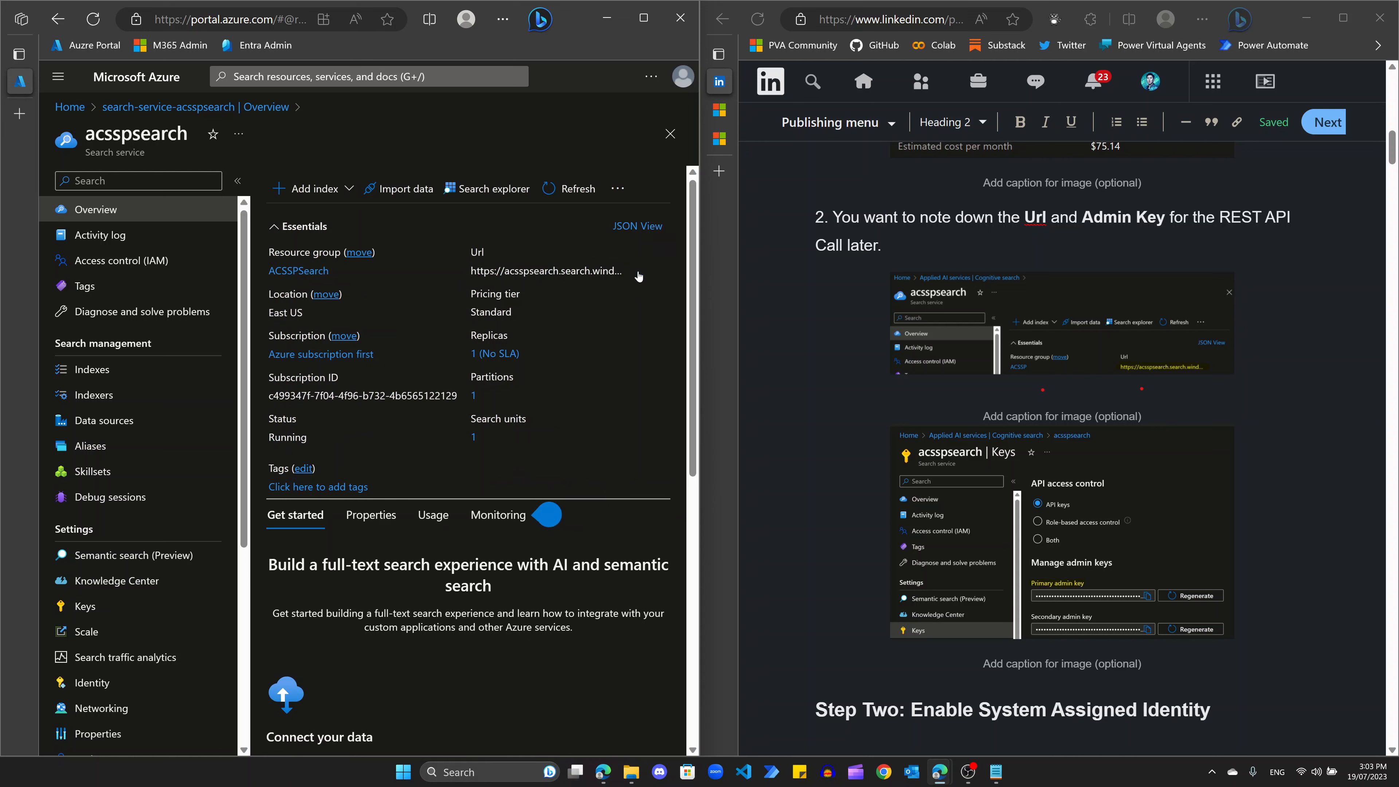
pyautogui.click(997, 773)
pyautogui.click(982, 373)
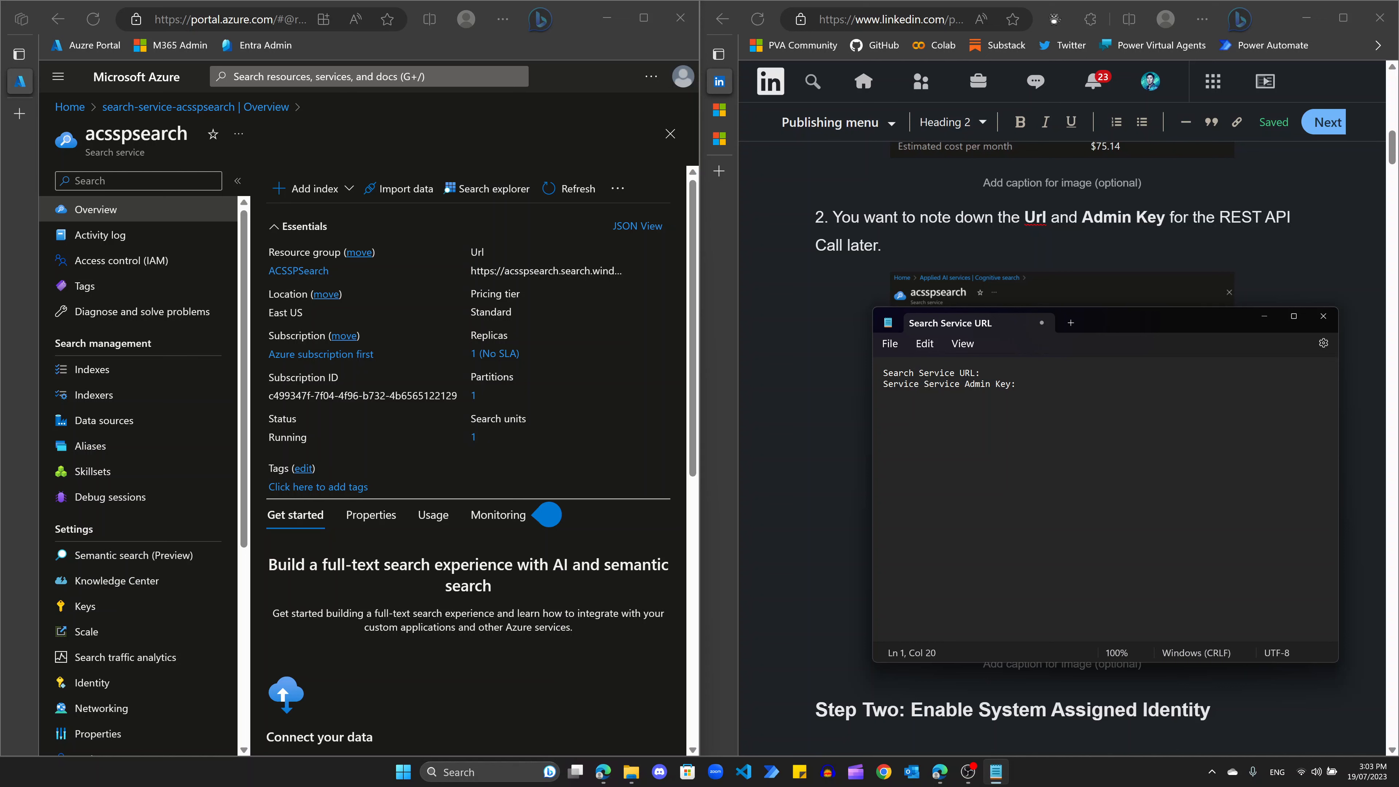
pyautogui.hotkey('ctrl', 'v')
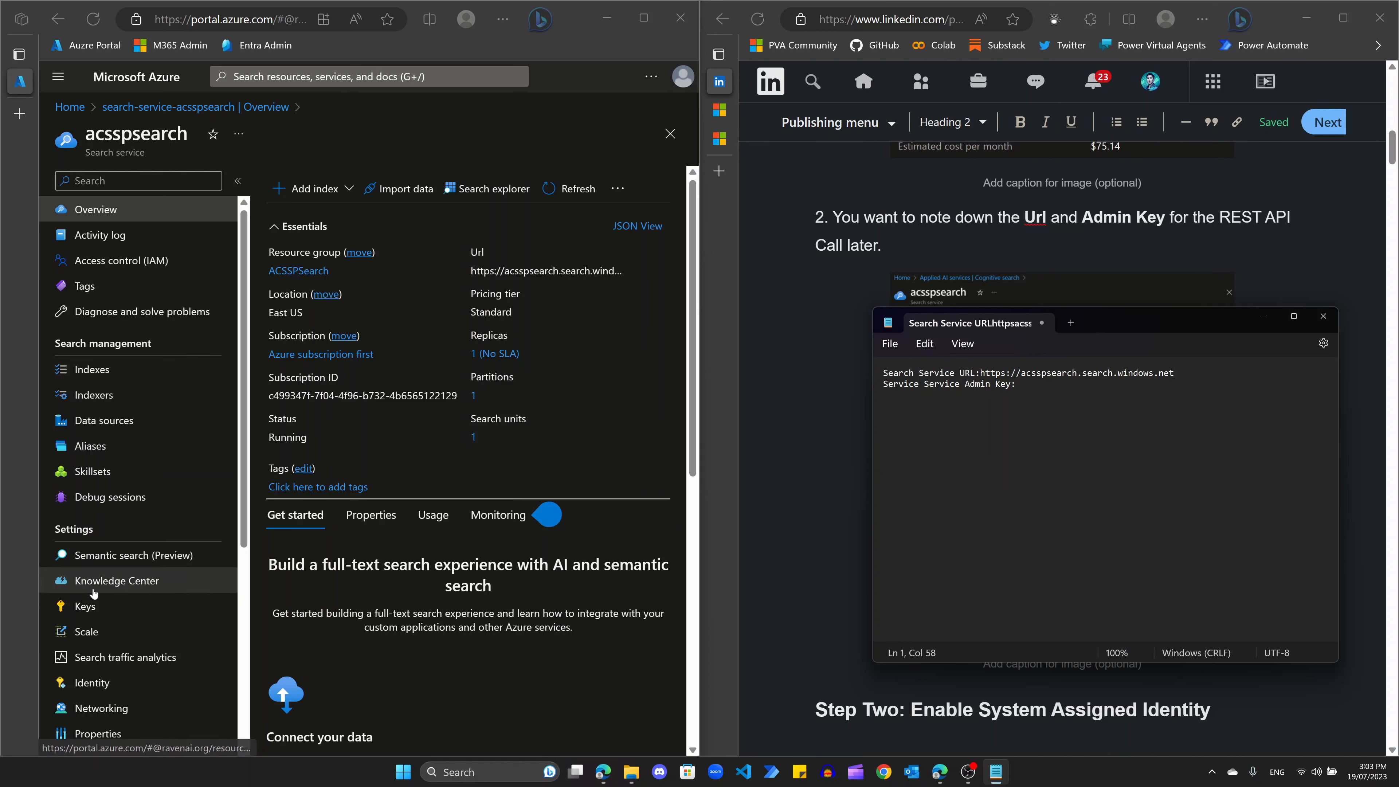
# Step: Copy the search service's primary admin key into the note's admin key line and minimize the note
pyautogui.click(88, 605)
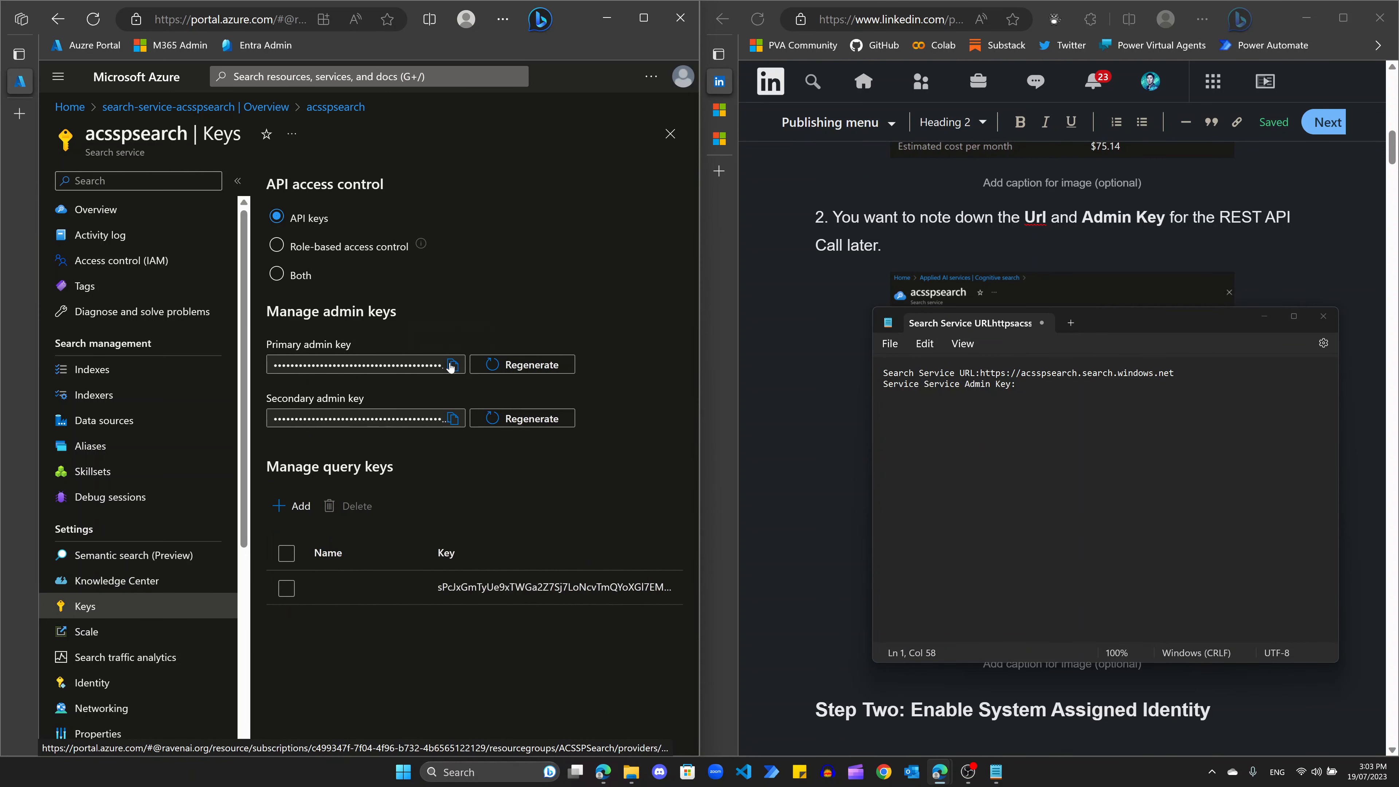
pyautogui.click(1022, 384)
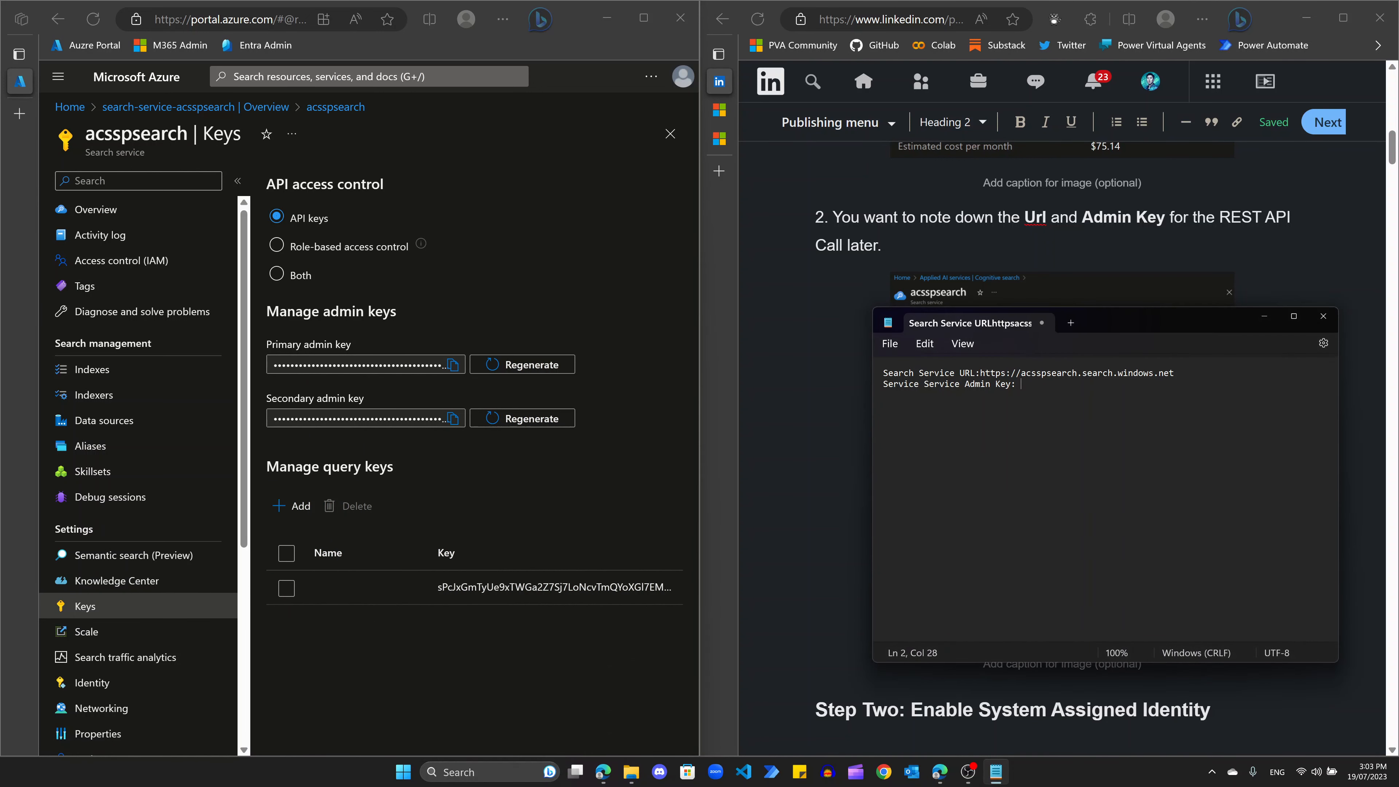
pyautogui.hotkey('ctrl', 'v')
pyautogui.click(1265, 316)
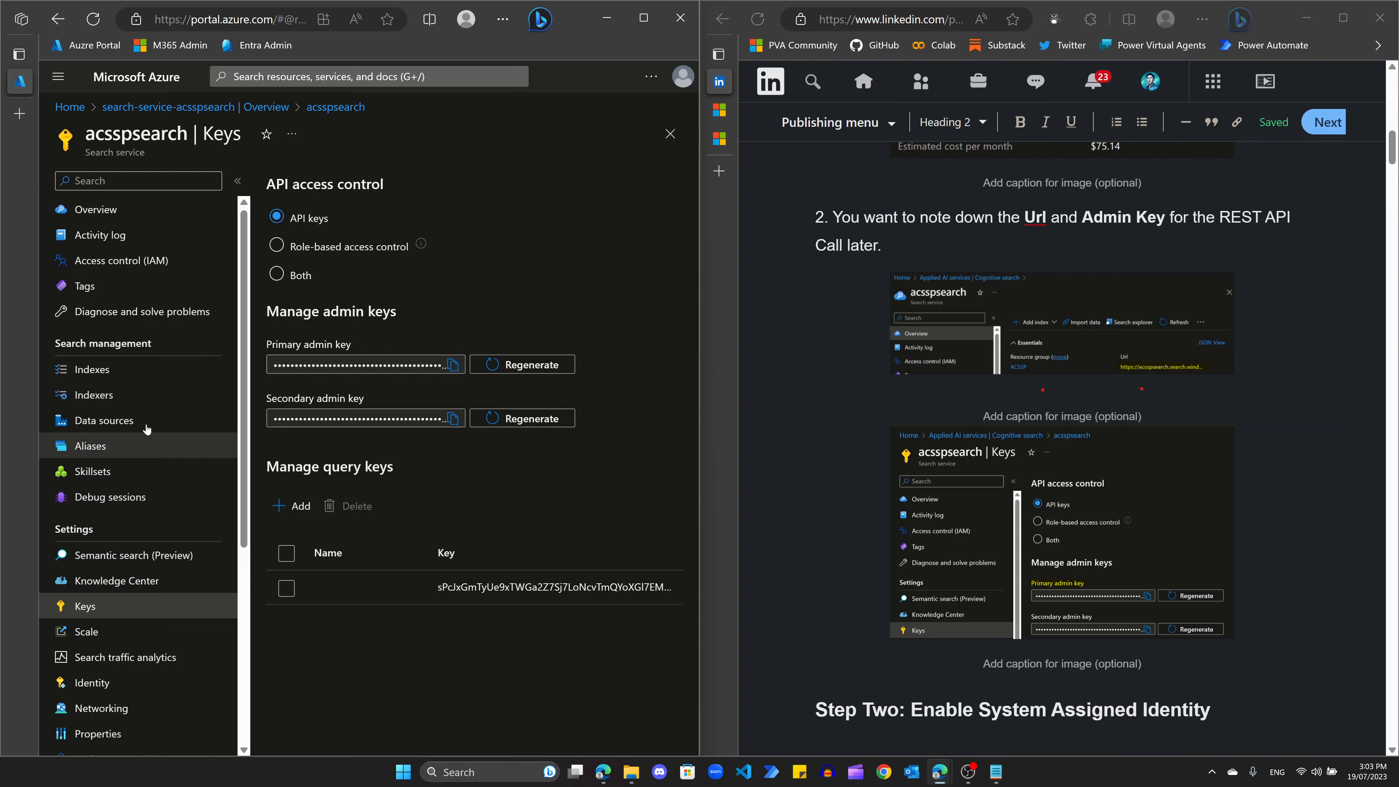
# Step: Enable the system-assigned managed identity for the acsspsearch service, then save and confirm the change
pyautogui.scroll(-5, 1062, 447)
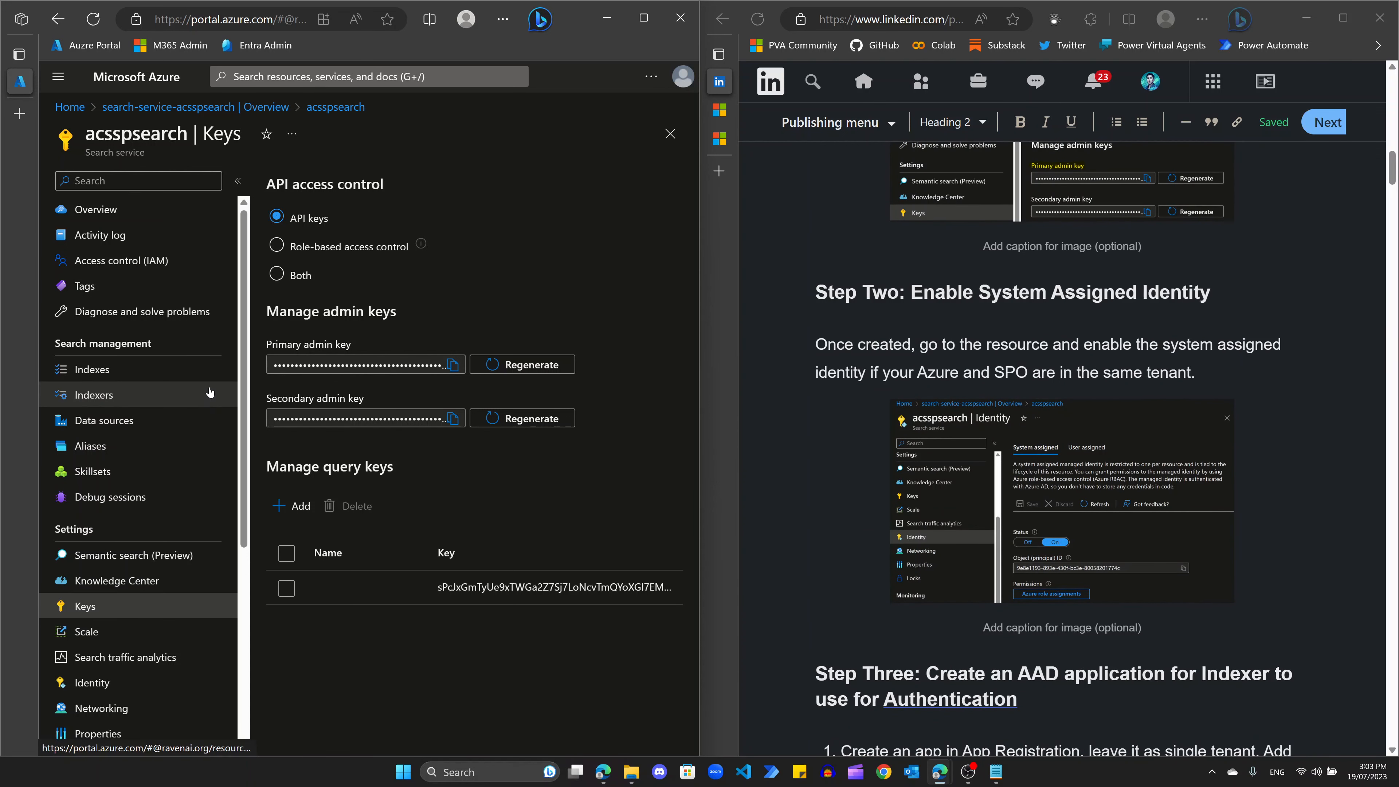
pyautogui.scroll(-3, 209, 392)
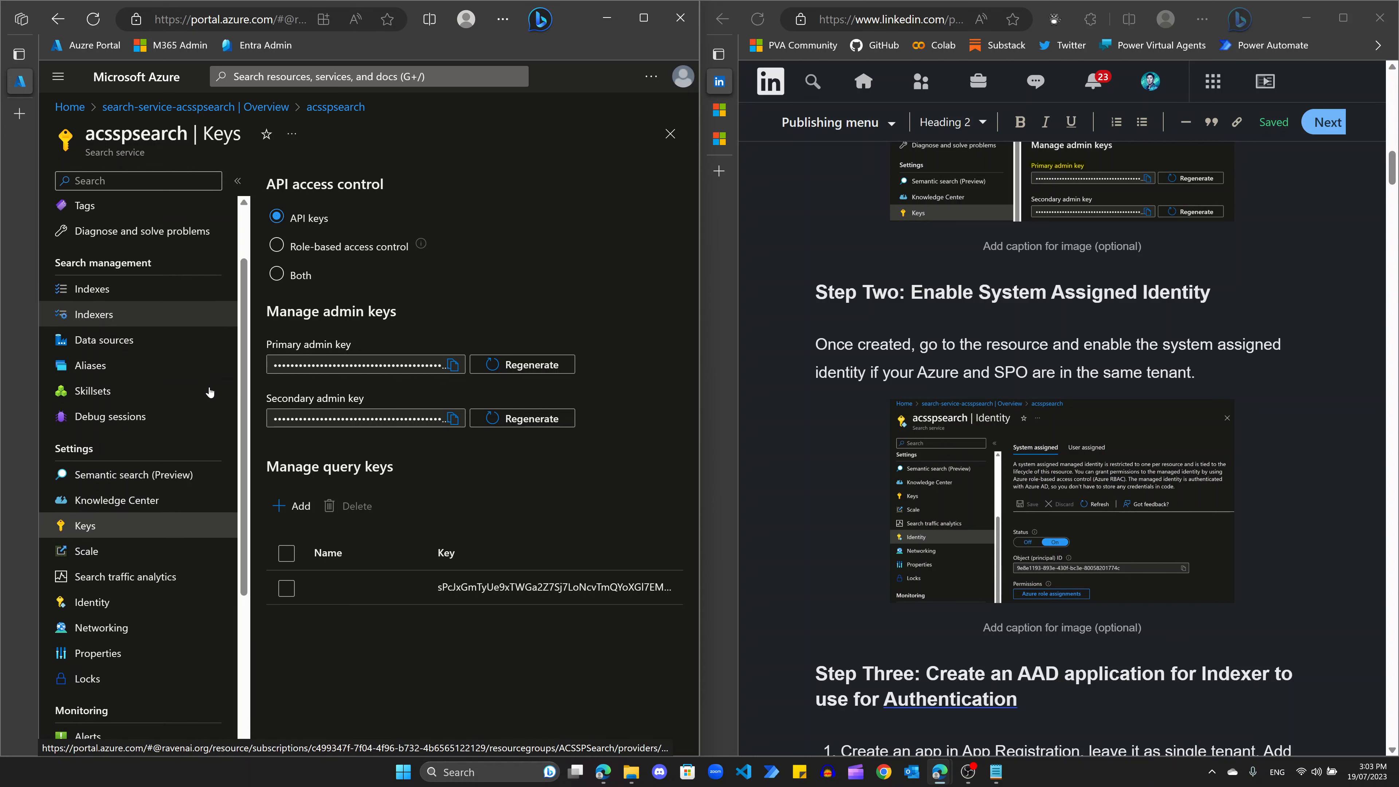
pyautogui.click(95, 514)
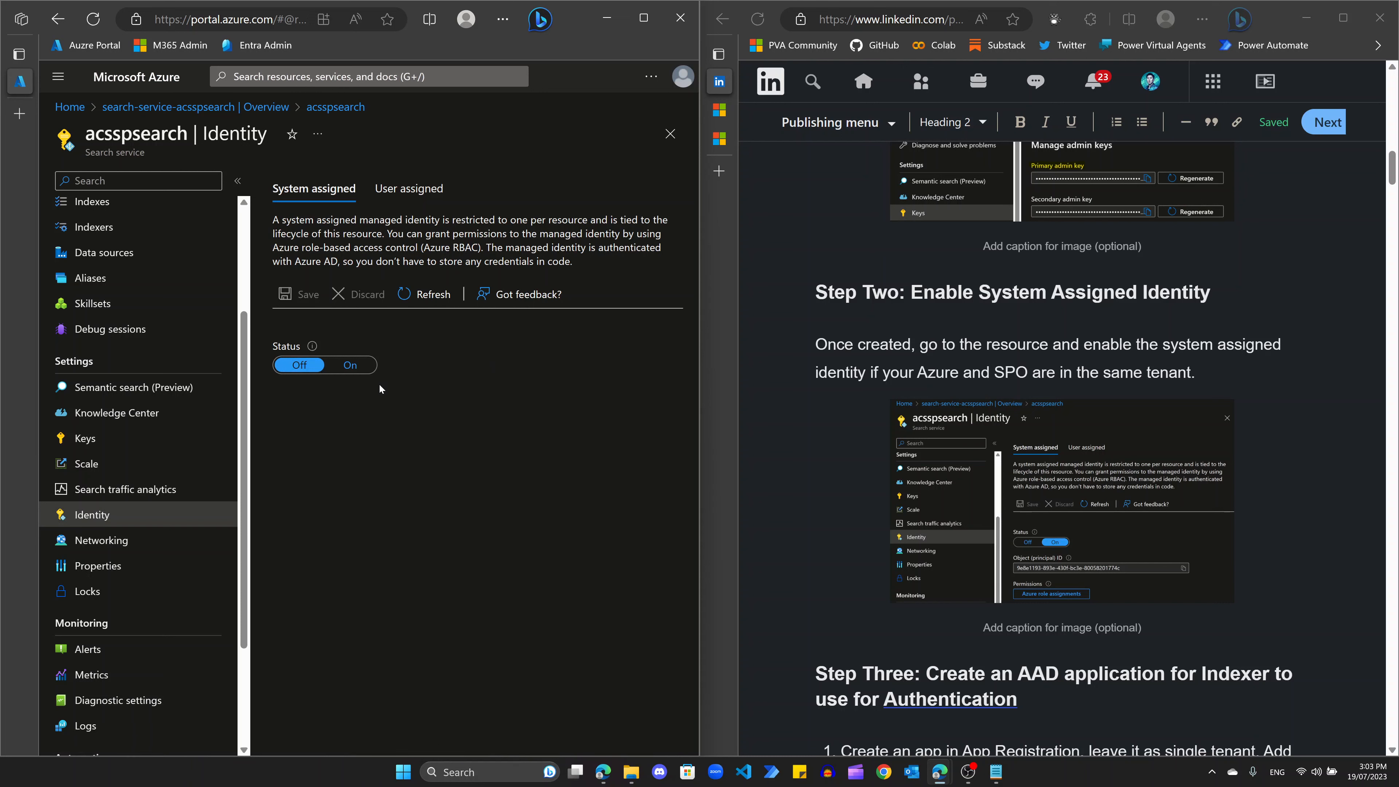
pyautogui.click(350, 365)
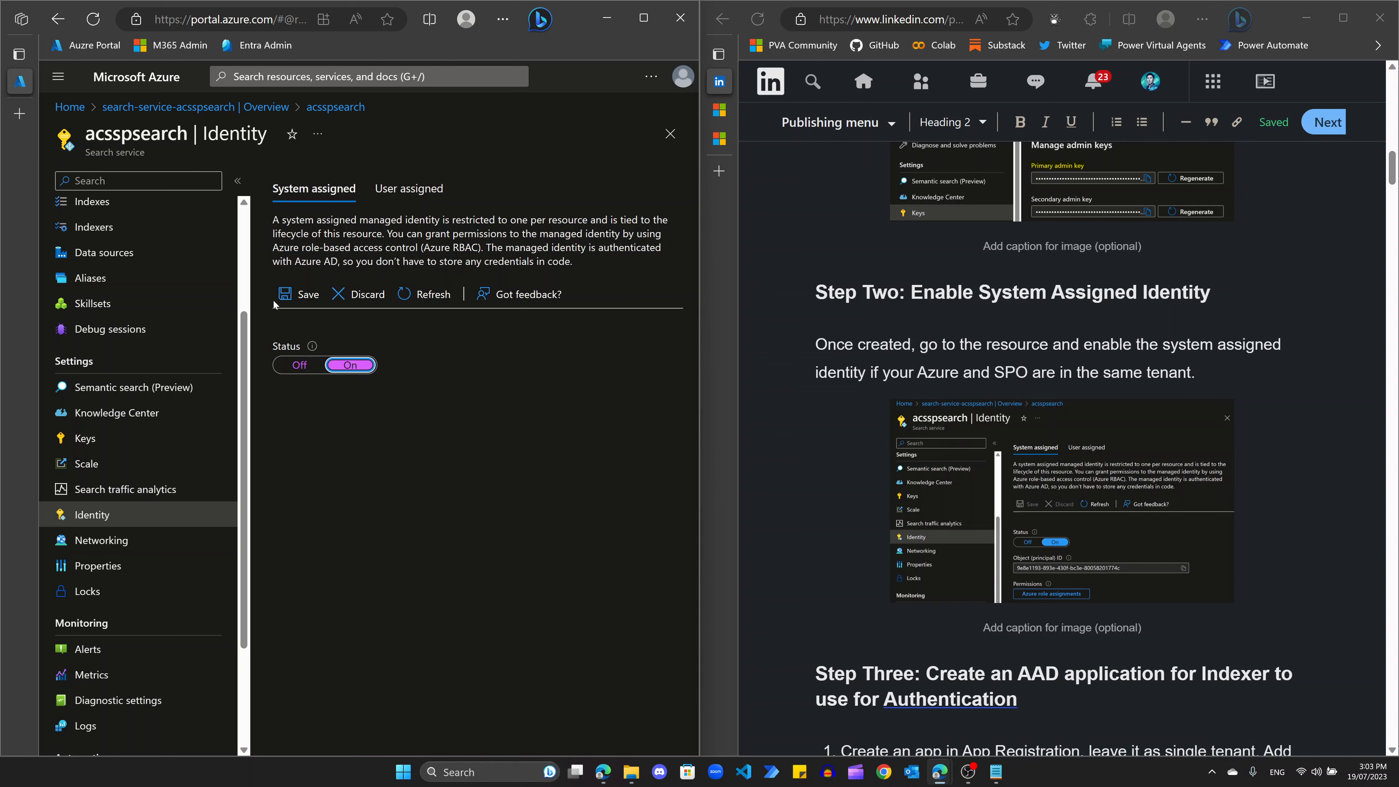
pyautogui.click(298, 294)
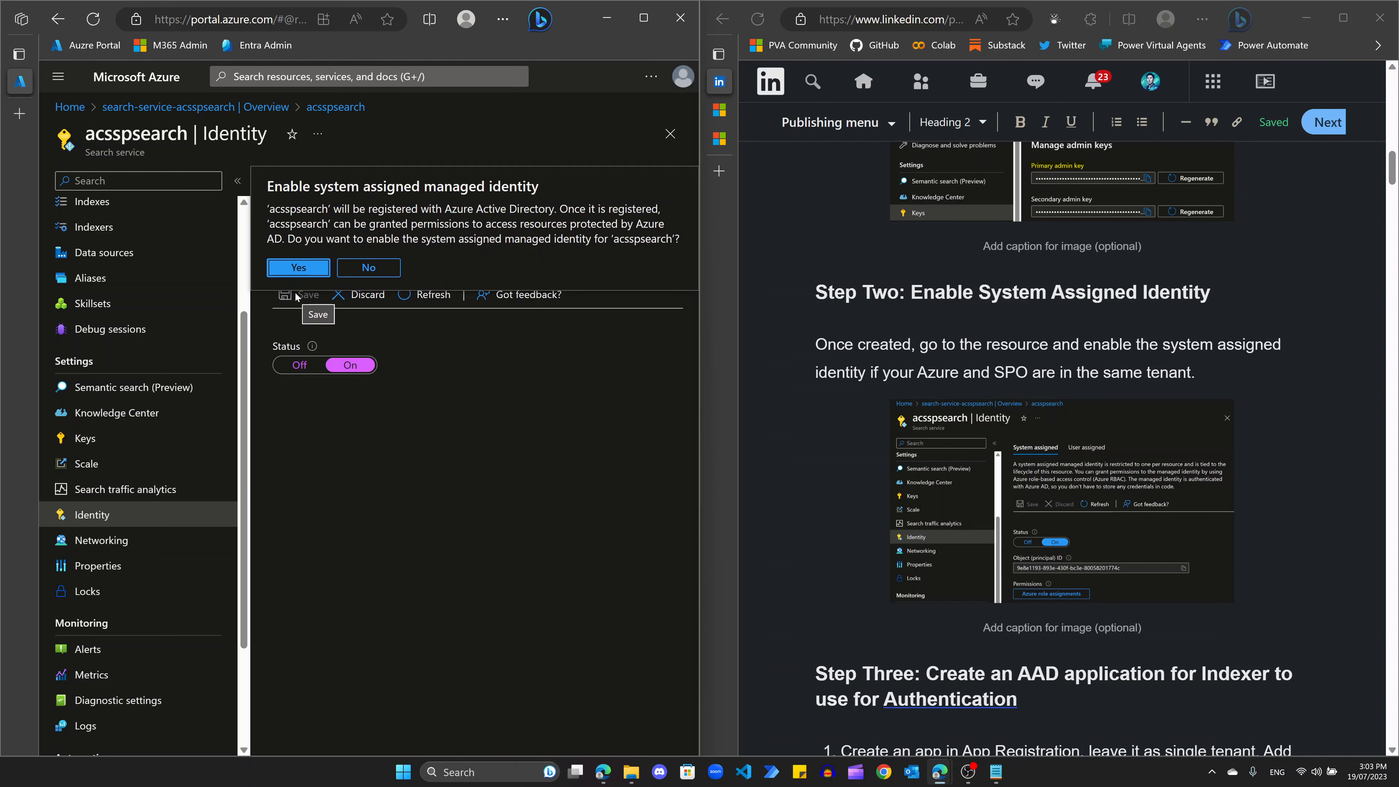
pyautogui.click(297, 268)
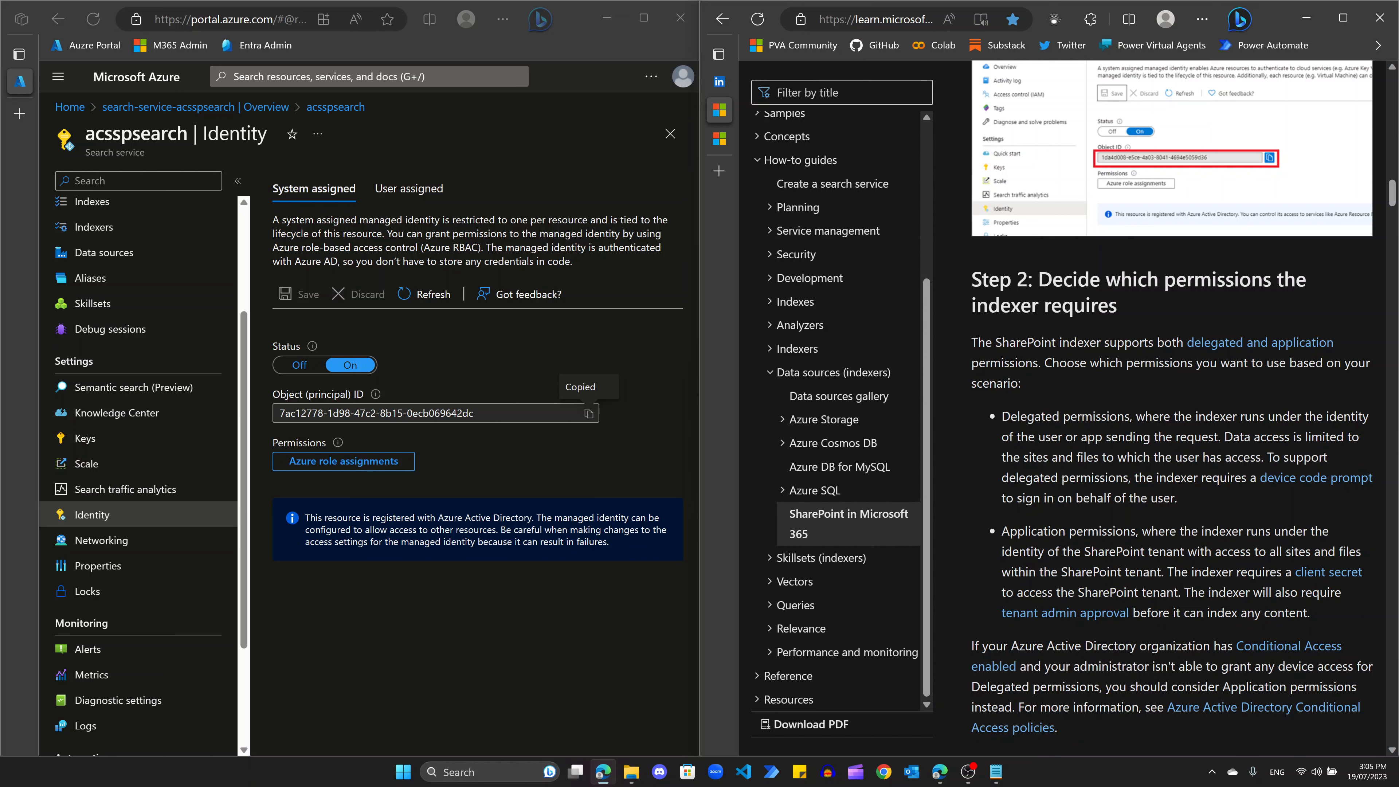
# Step: Read the article's Step 2 on delegated and application permissions and the introduction to Step 3 on creating an Azure AD application
pyautogui.moveTo(1002, 417); pyautogui.dragTo(1128, 419)
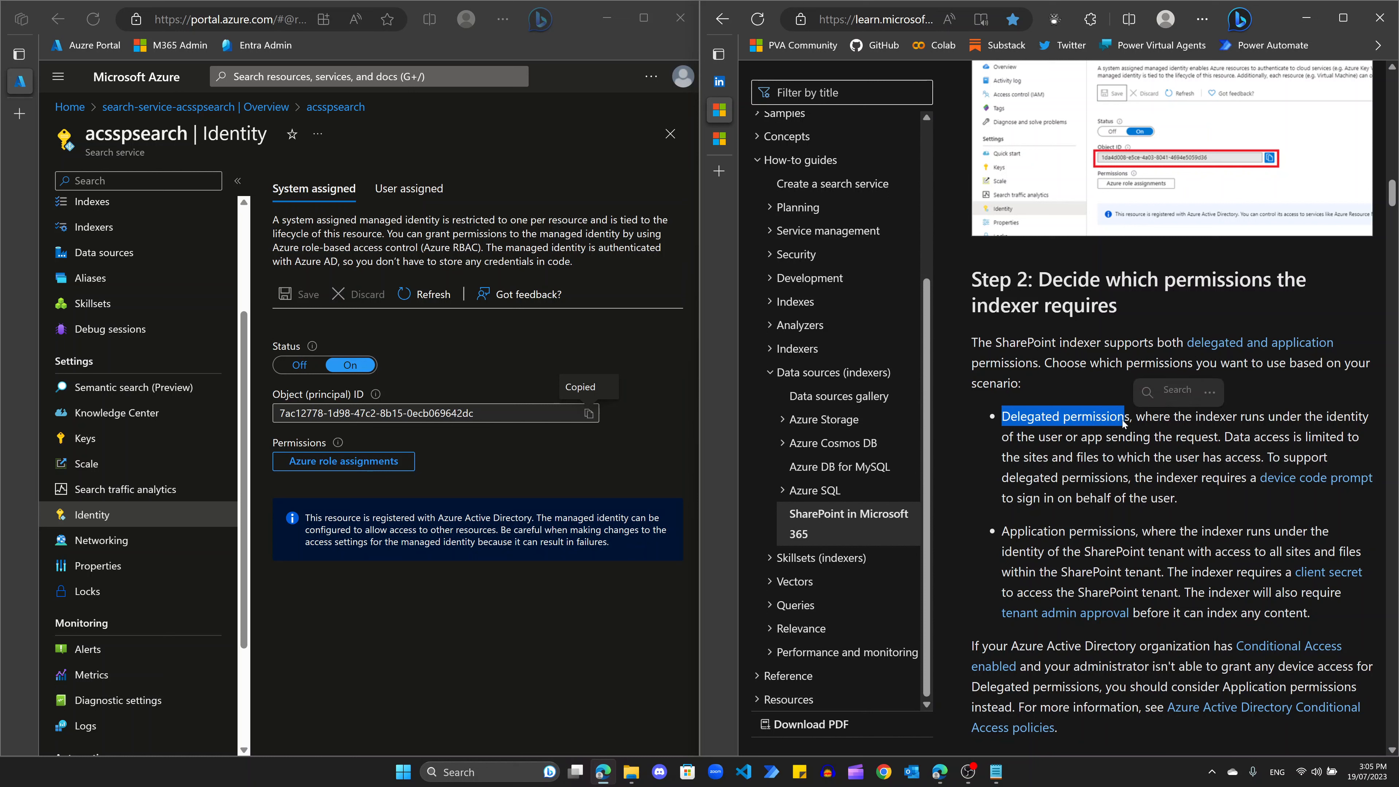
pyautogui.moveTo(1175, 458); pyautogui.dragTo(1261, 457)
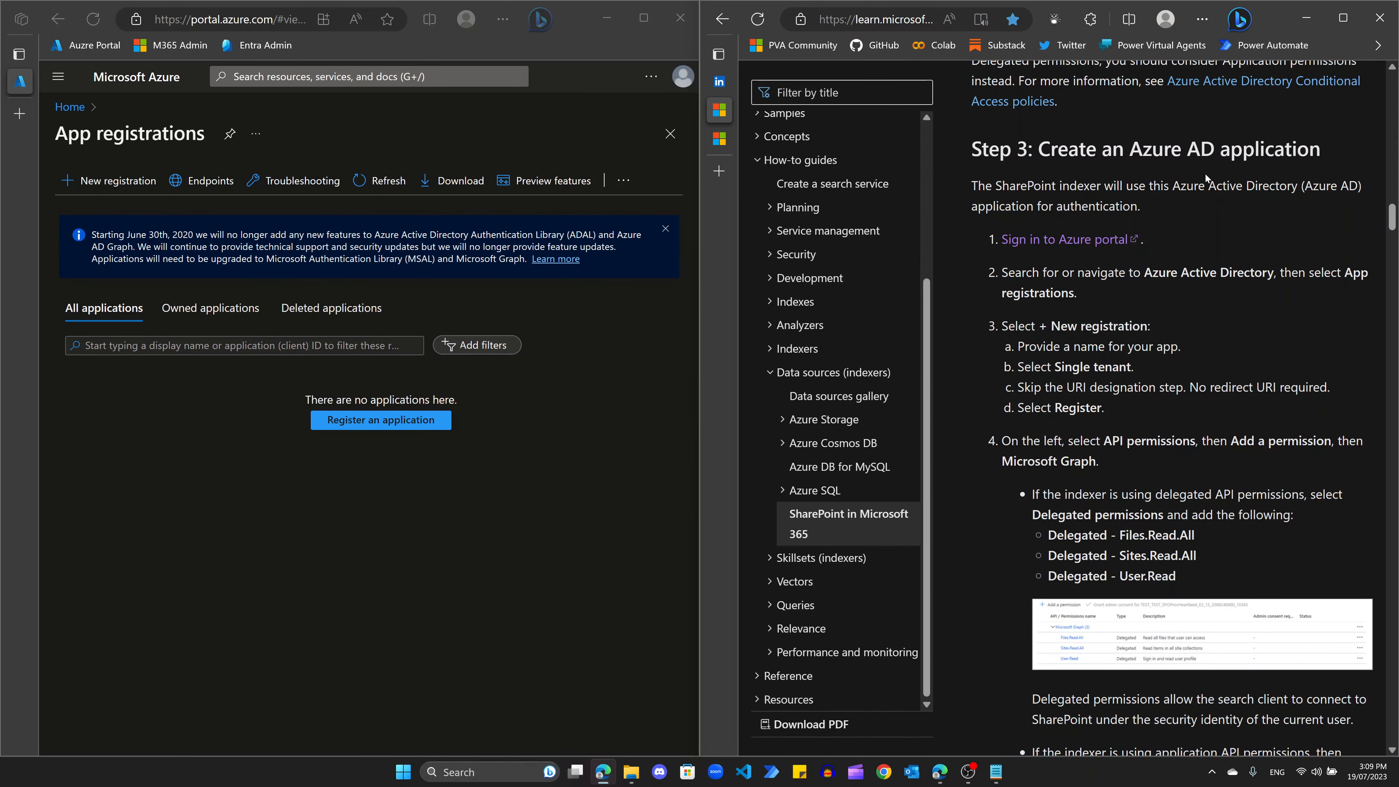
pyautogui.moveTo(995, 186); pyautogui.dragTo(1151, 187)
pyautogui.click(1125, 202)
pyautogui.click(520, 514)
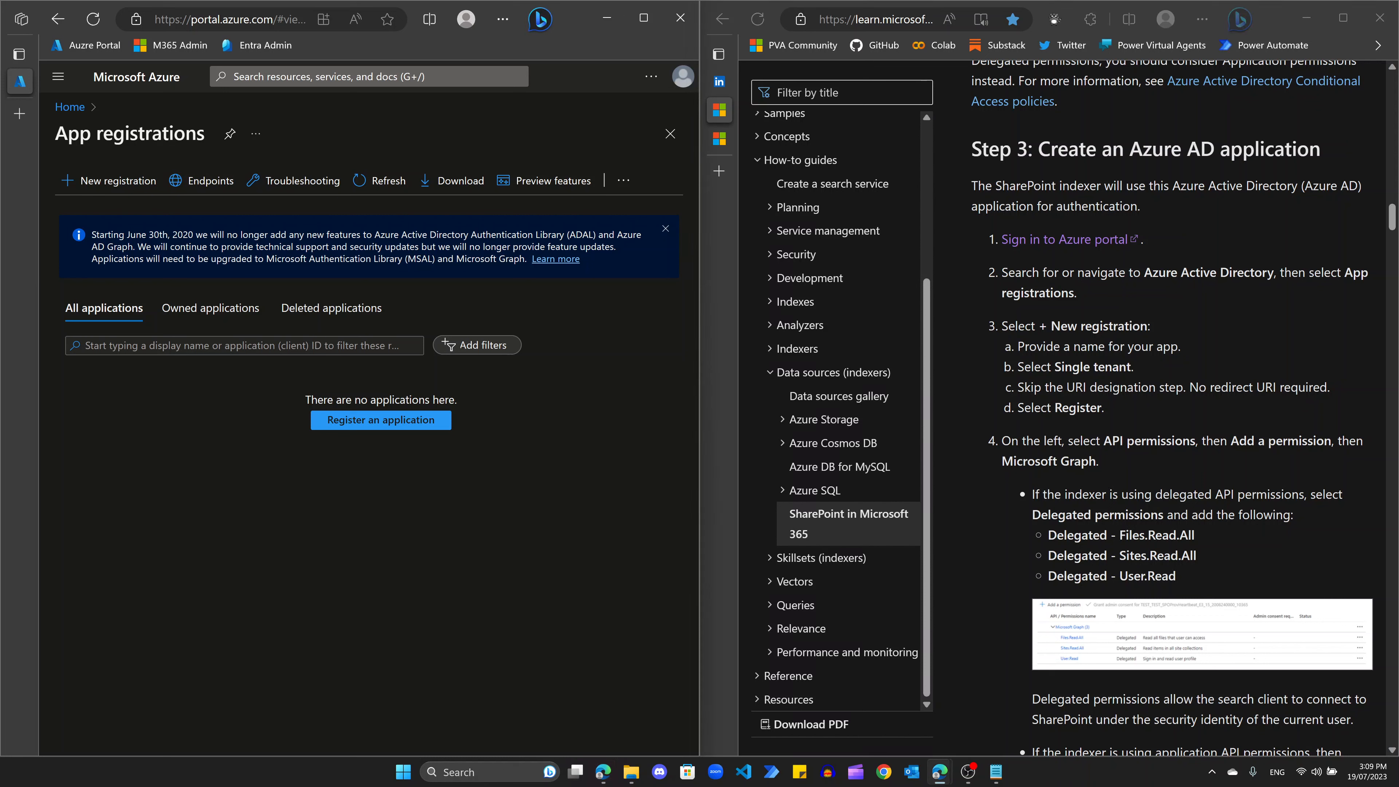
# Step: Register a single-tenant application named acsspsearch without a redirect URI, following the article's Step 3
pyautogui.click(380, 420)
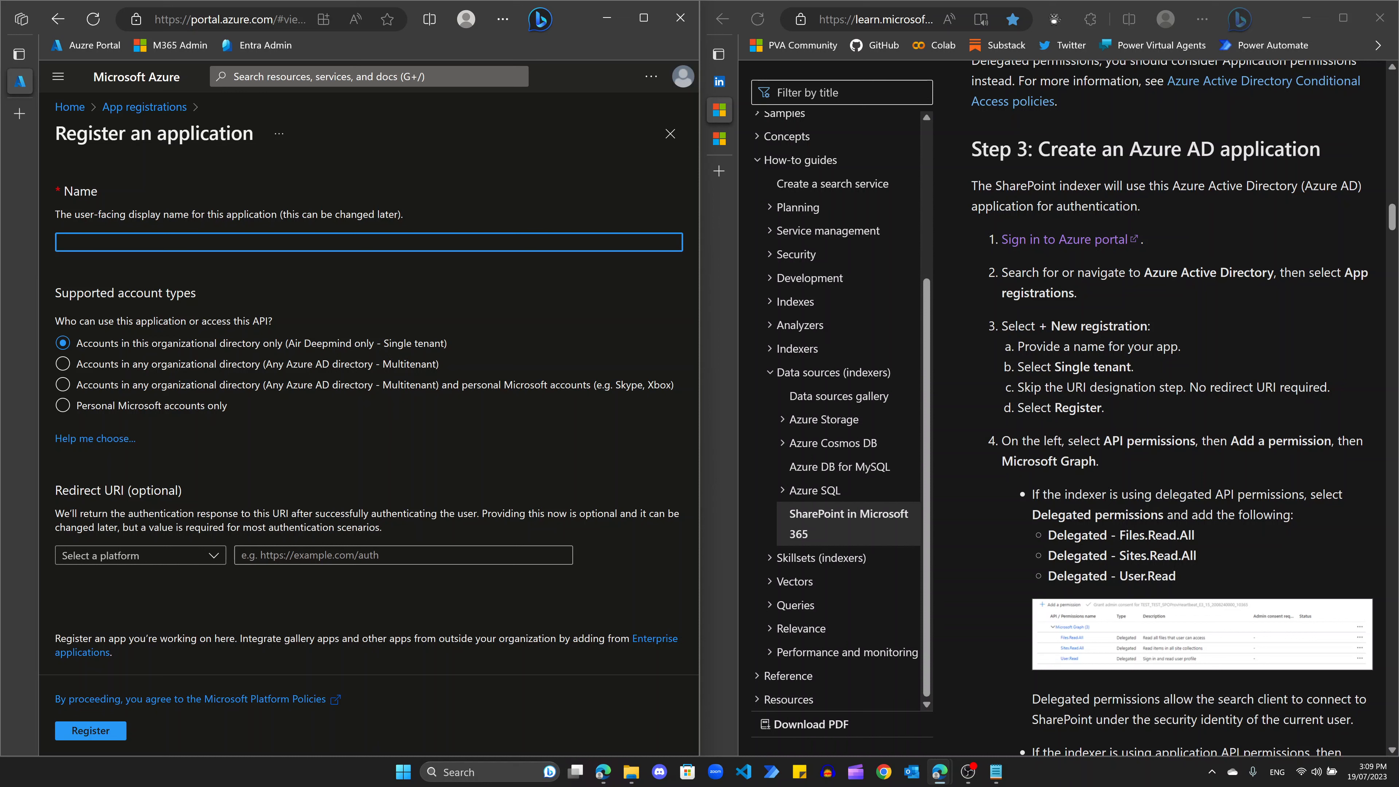
pyautogui.write('acssearch')
pyautogui.press('BackSpace')
pyautogui.press('BackSpace')
pyautogui.write('spsearch')
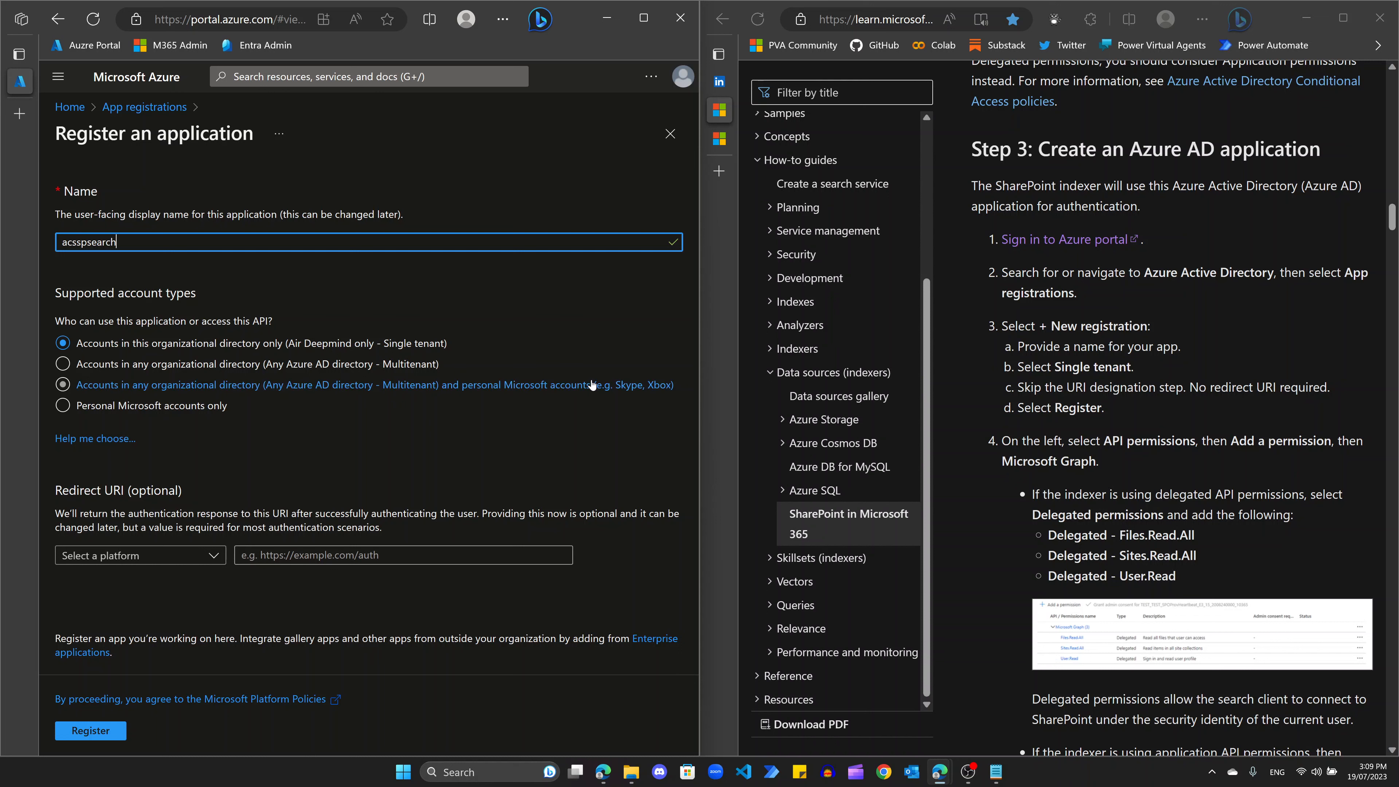
pyautogui.scroll(-2, 1172, 407)
pyautogui.moveTo(1023, 263); pyautogui.dragTo(1101, 303)
pyautogui.click(1088, 291)
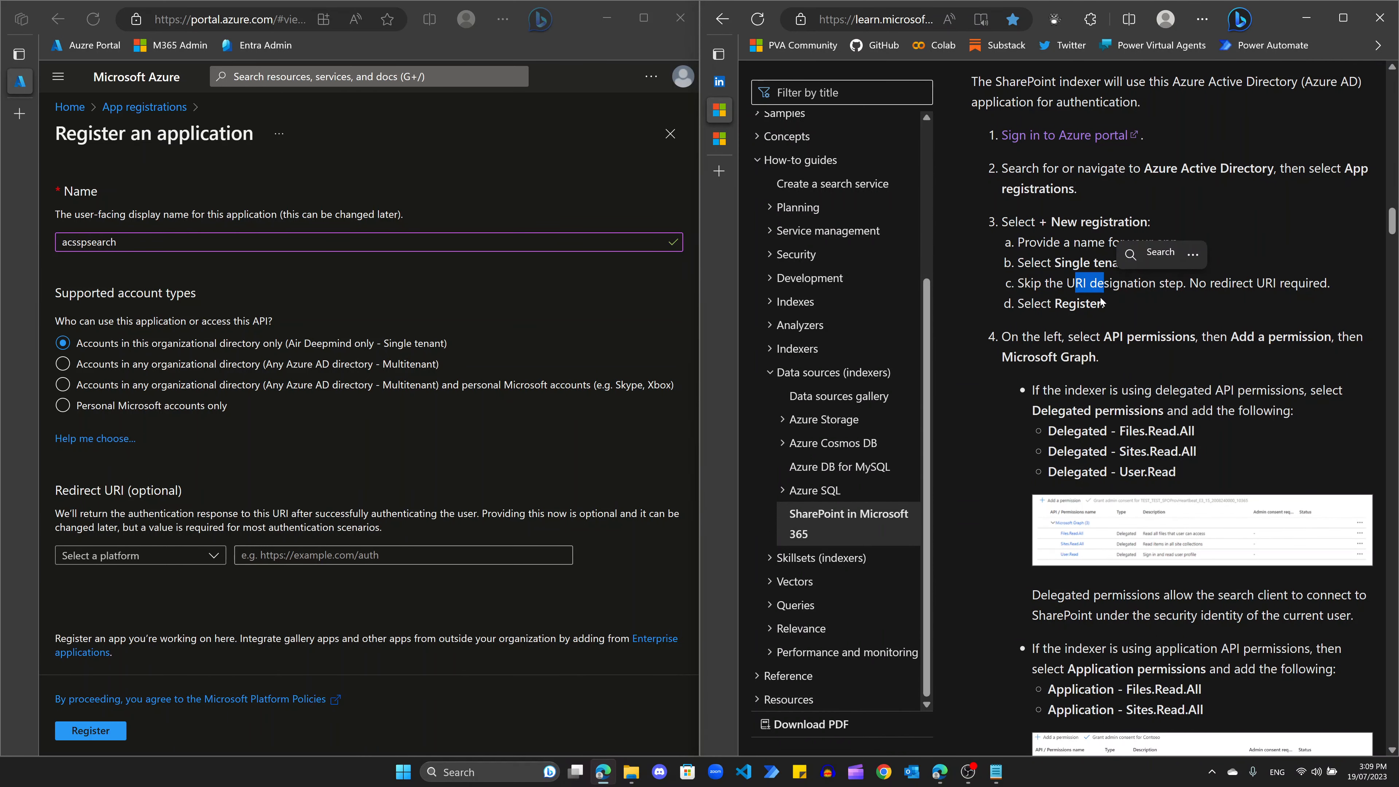
pyautogui.click(84, 732)
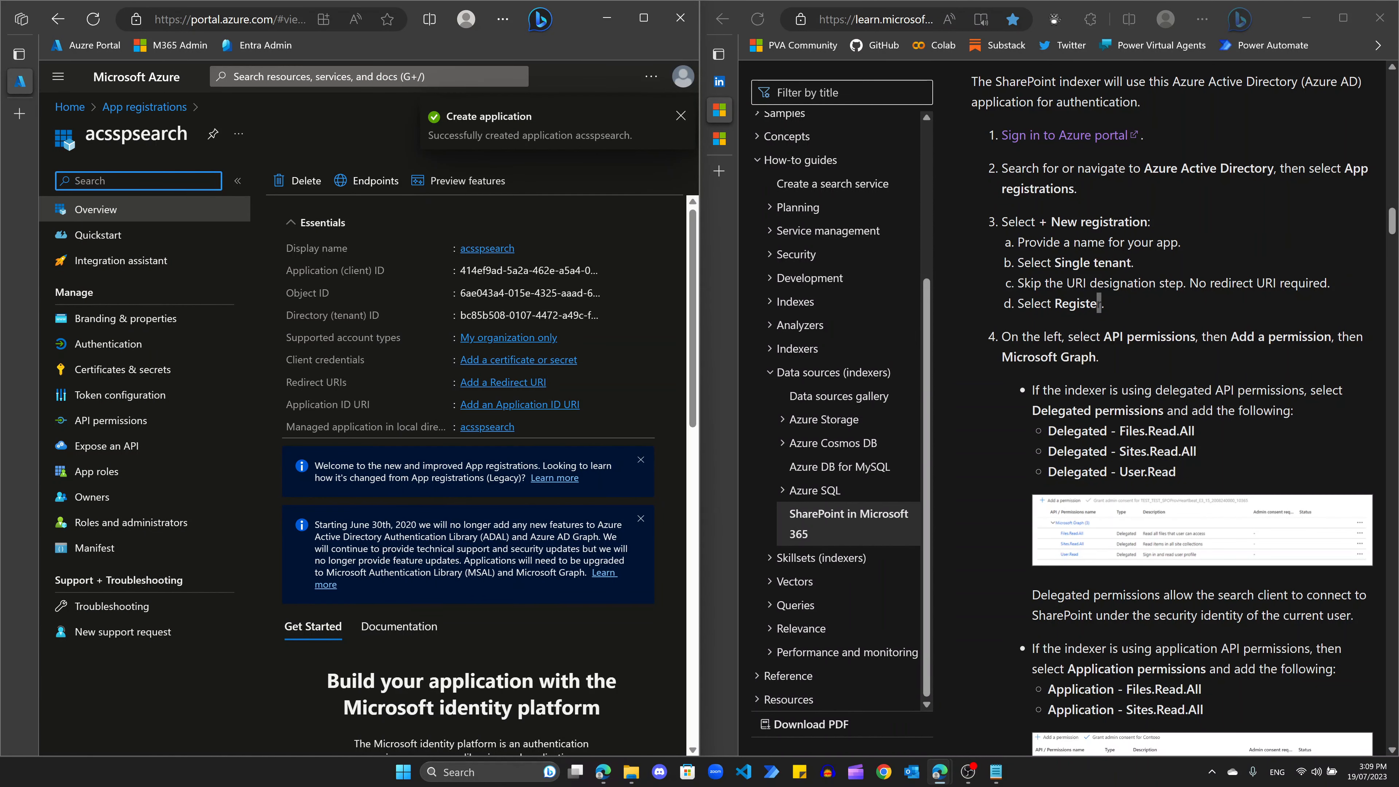
# Step: Start a Microsoft Graph delegated permission request for the acsspsearch app and select Files.Read.All
pyautogui.moveTo(1047, 430); pyautogui.dragTo(1186, 482)
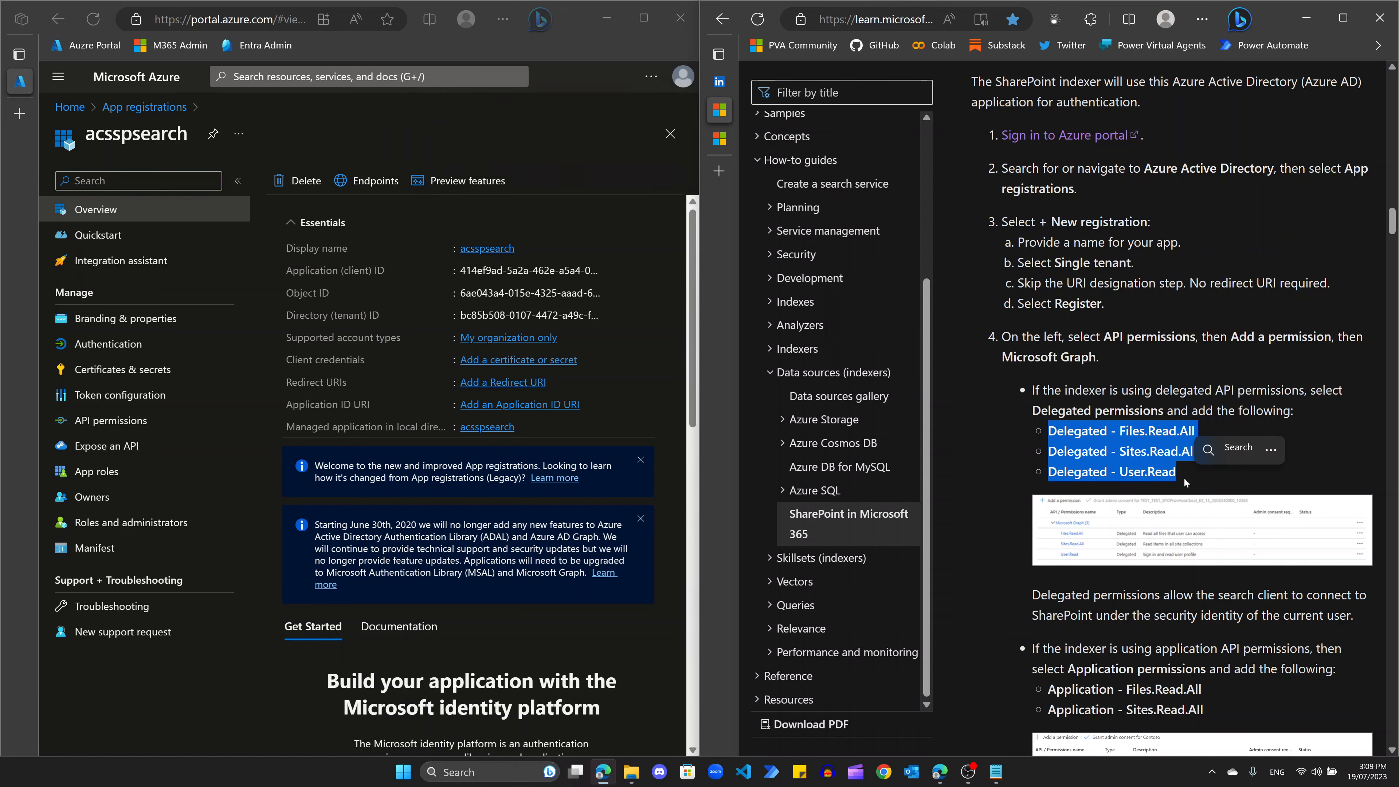
pyautogui.click(145, 427)
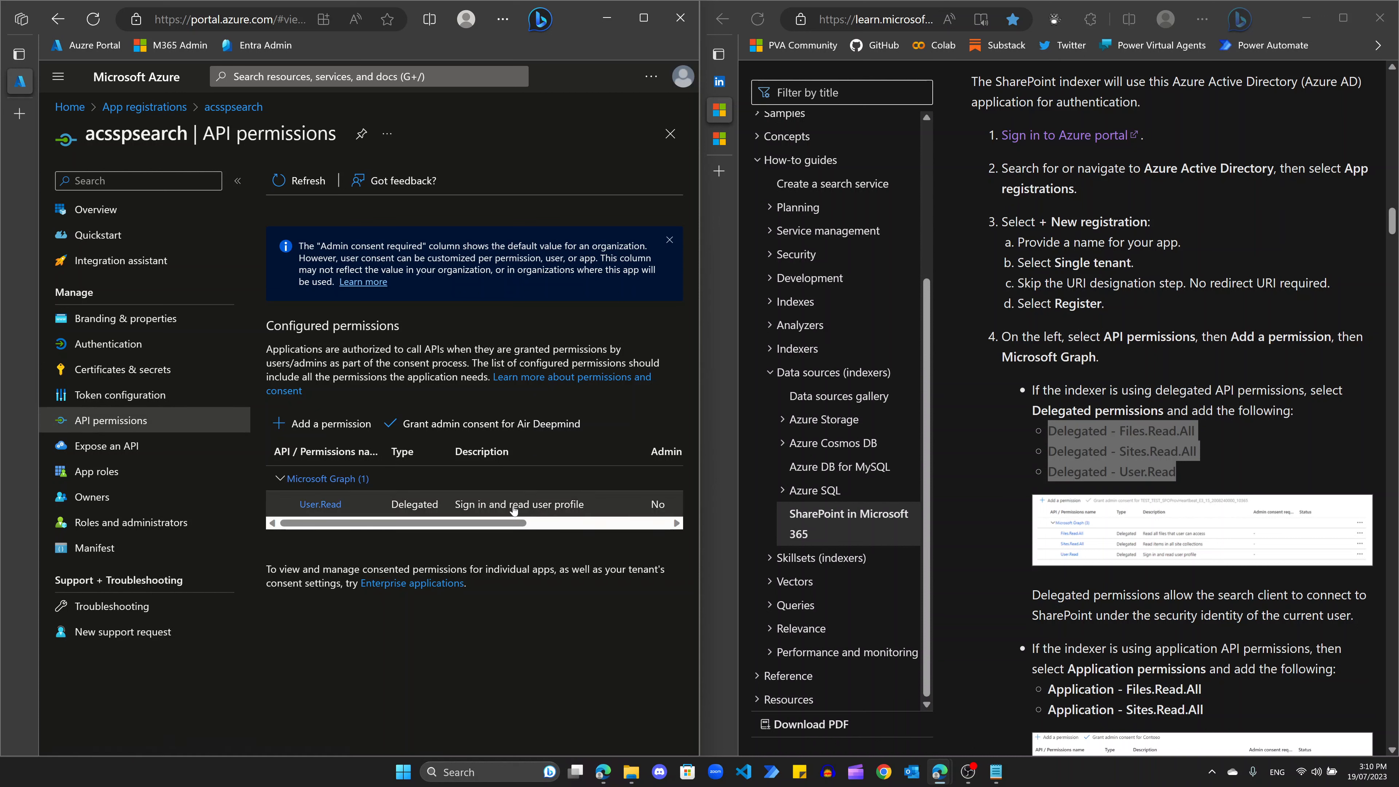
pyautogui.moveTo(497, 523); pyautogui.dragTo(419, 527)
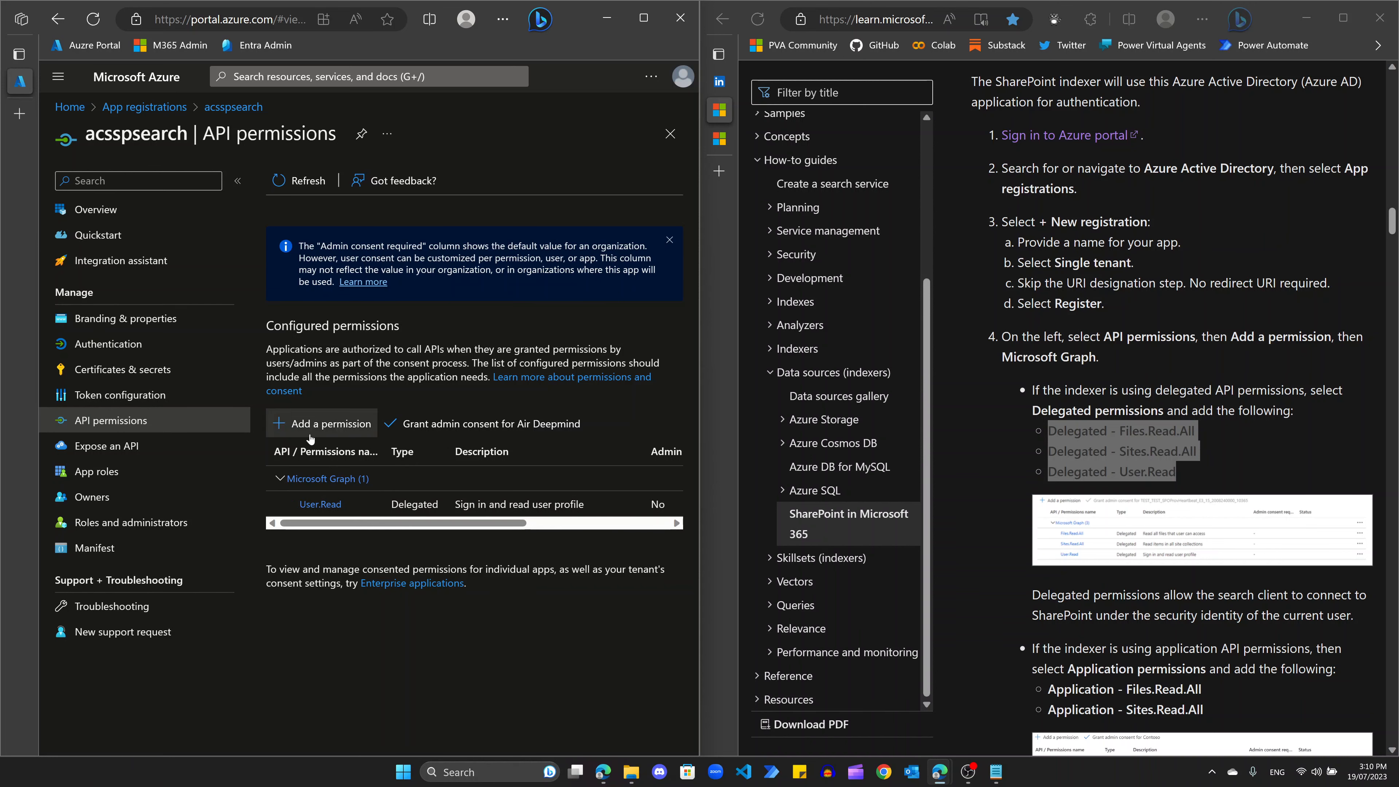
pyautogui.click(315, 424)
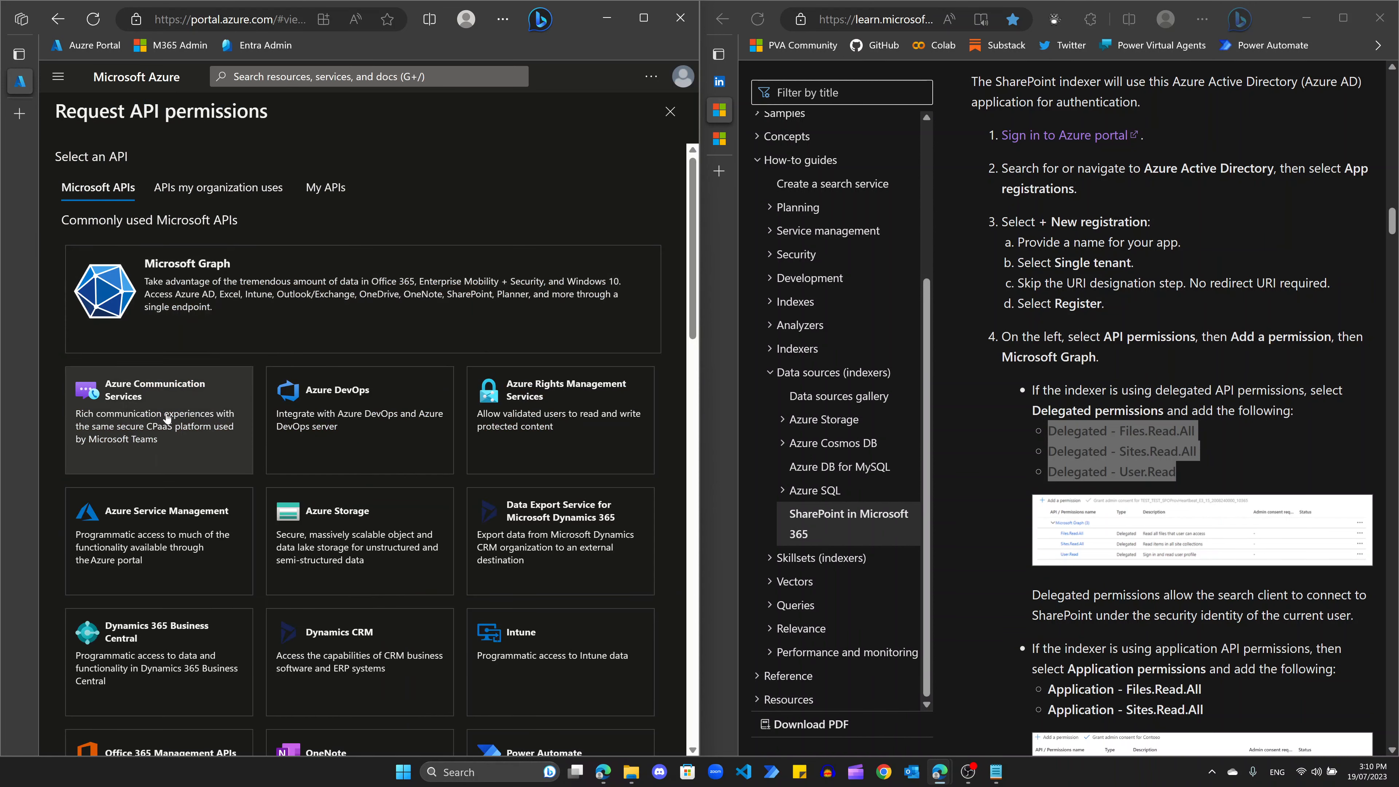
pyautogui.click(181, 312)
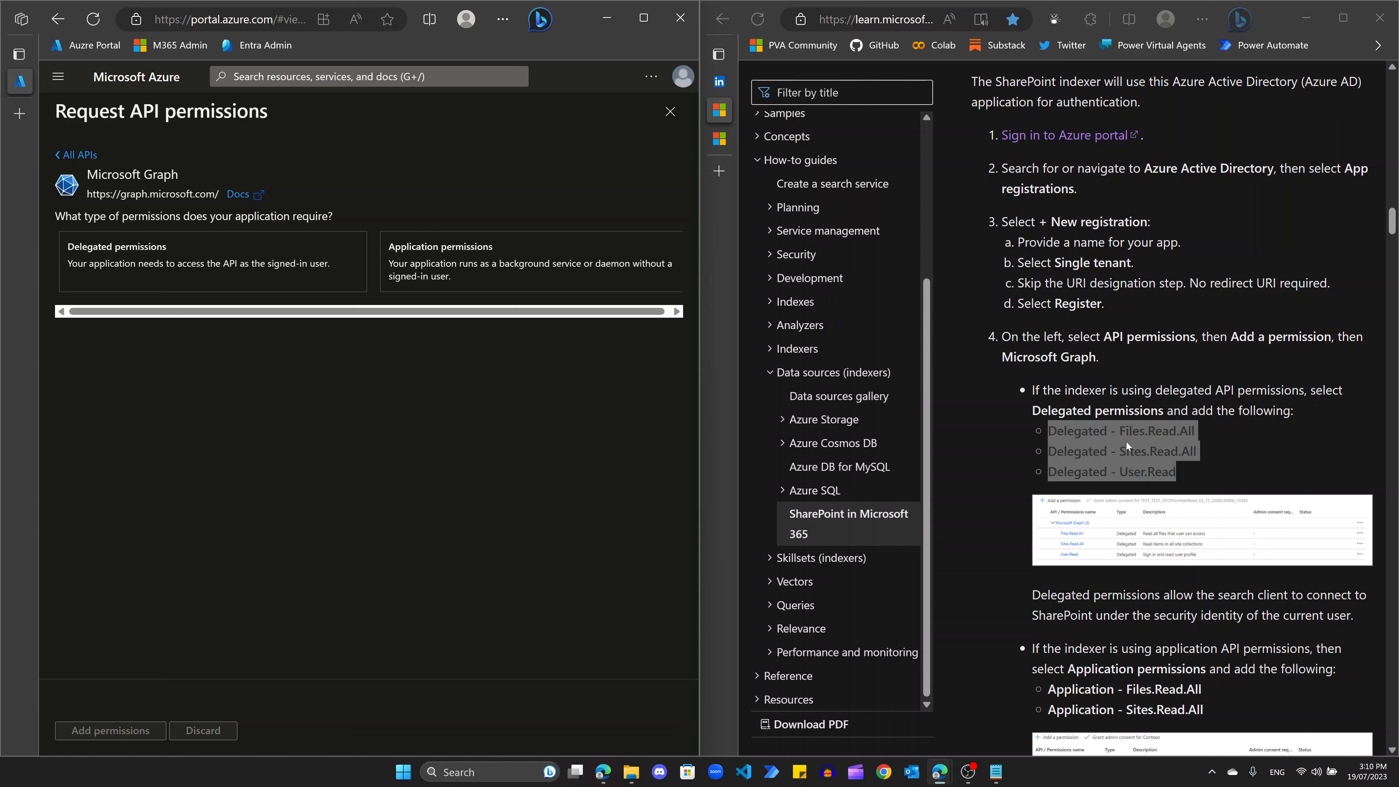
pyautogui.click(165, 265)
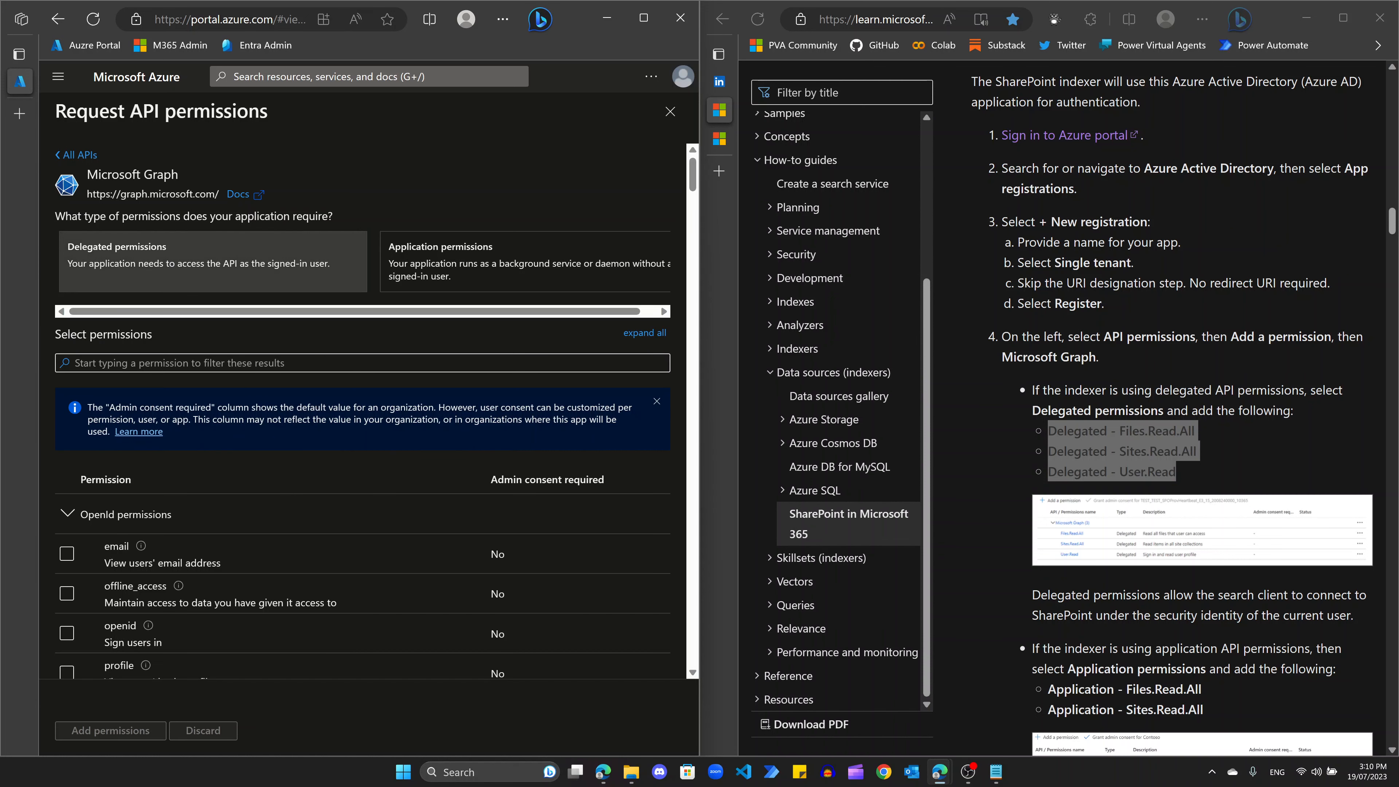
pyautogui.write('fi')
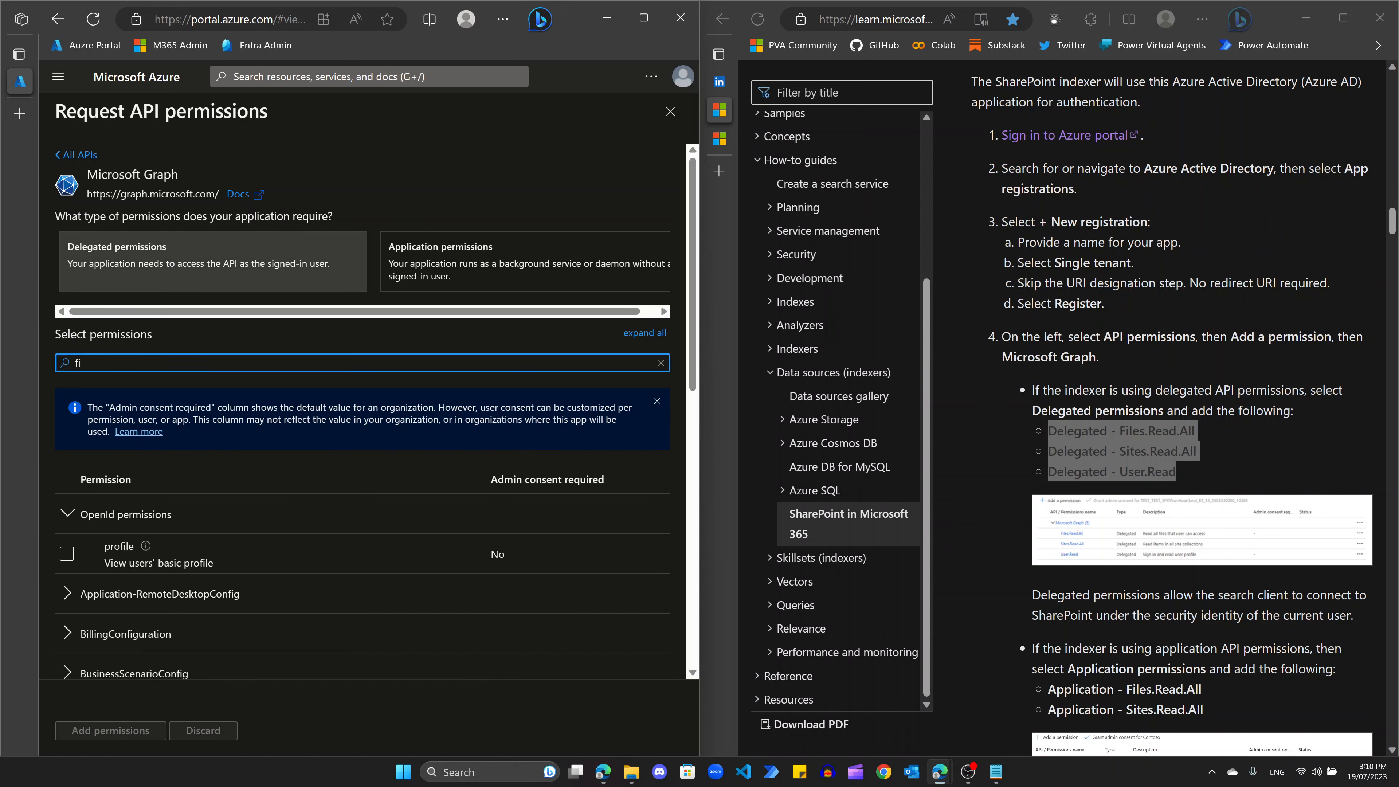
pyautogui.write('les.read')
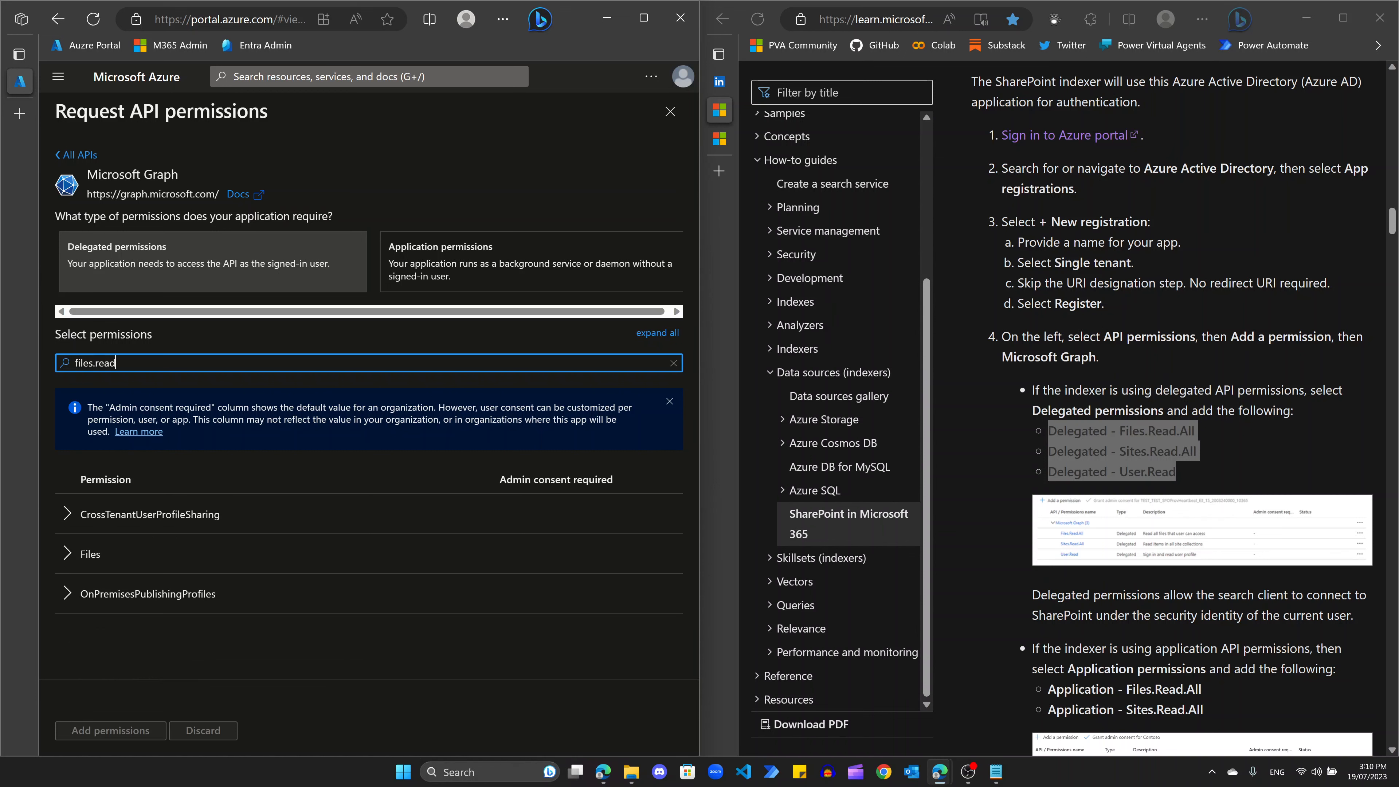
pyautogui.click(67, 514)
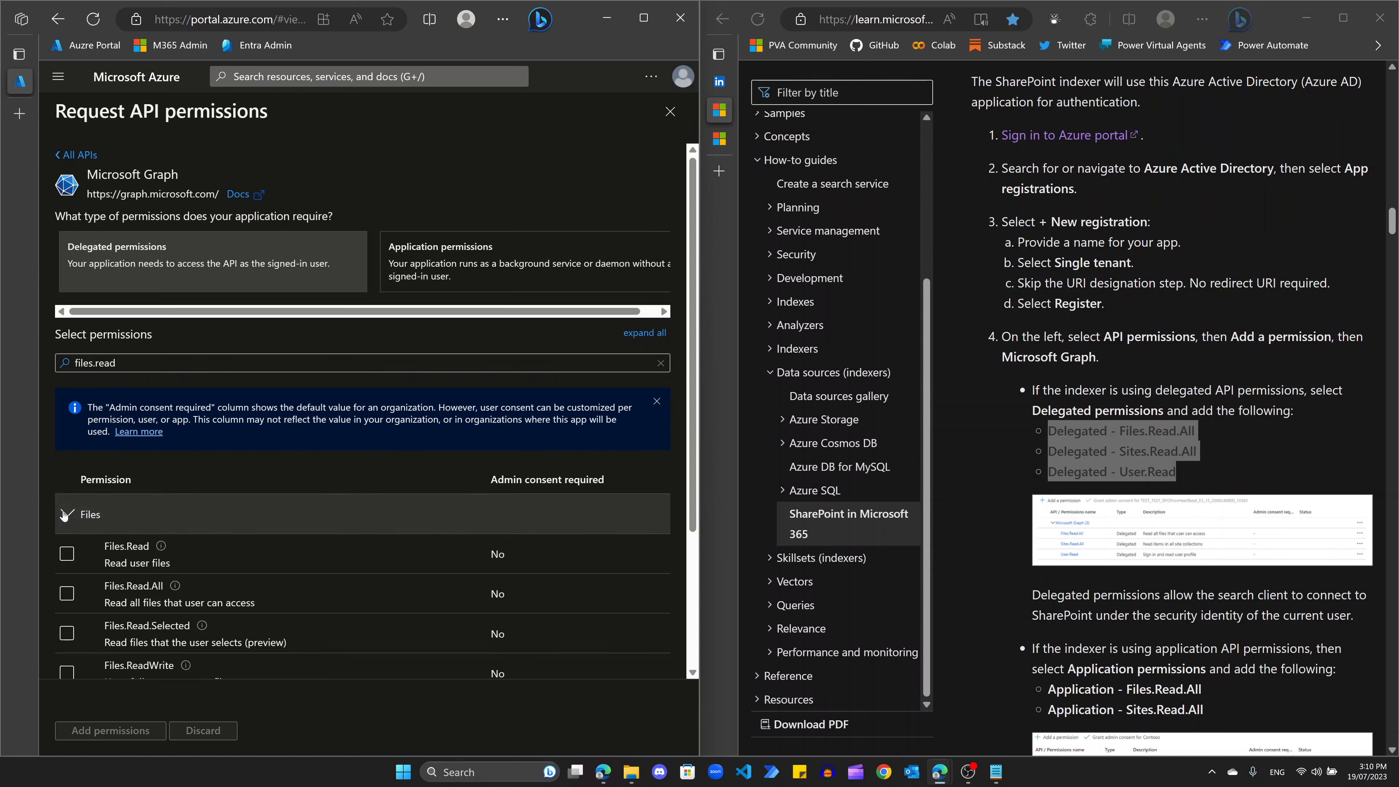
pyautogui.click(67, 593)
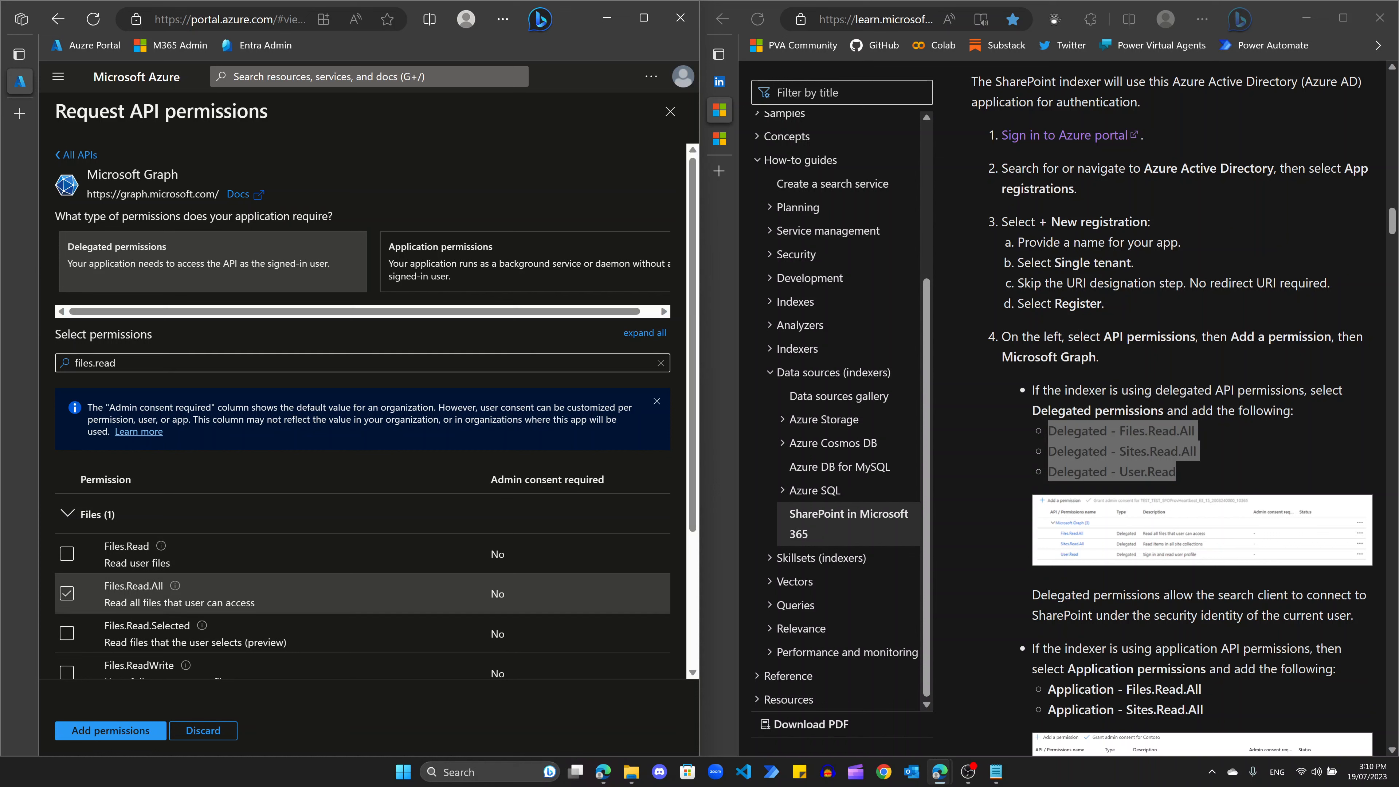
# Step: Include the delegated Sites.Read.All permission in the request and add the selected permissions to the app
pyautogui.doubleClick(85, 363)
pyautogui.write('sites')
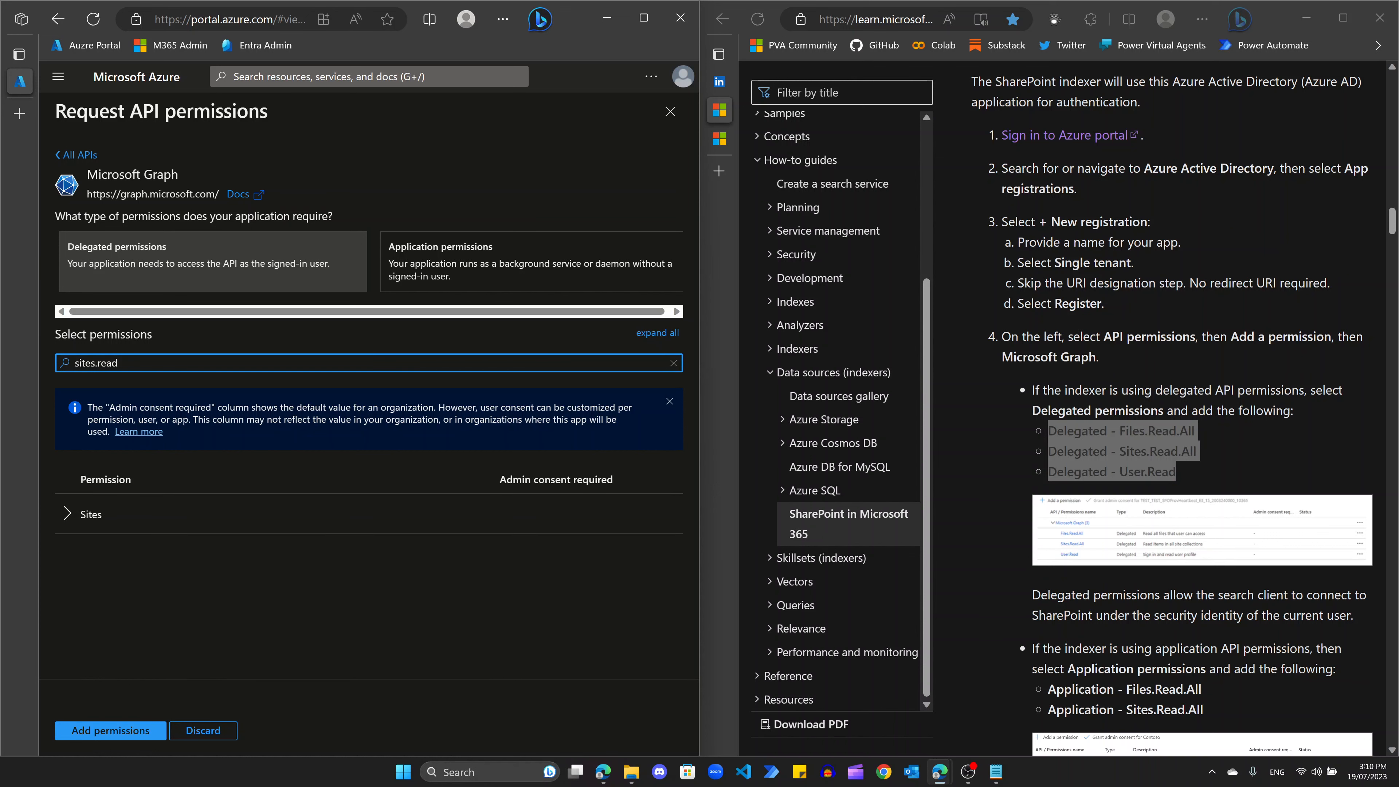
pyautogui.click(68, 514)
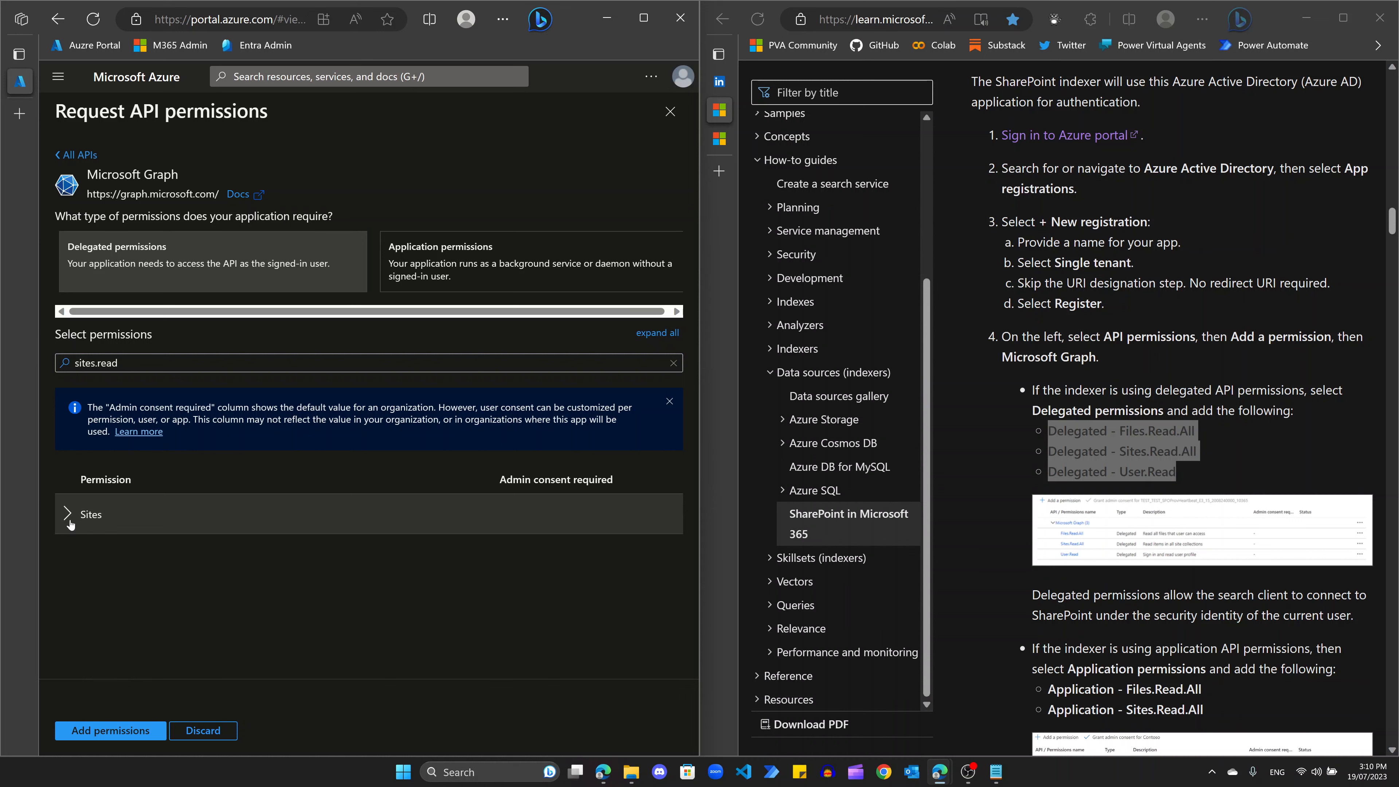
pyautogui.click(67, 553)
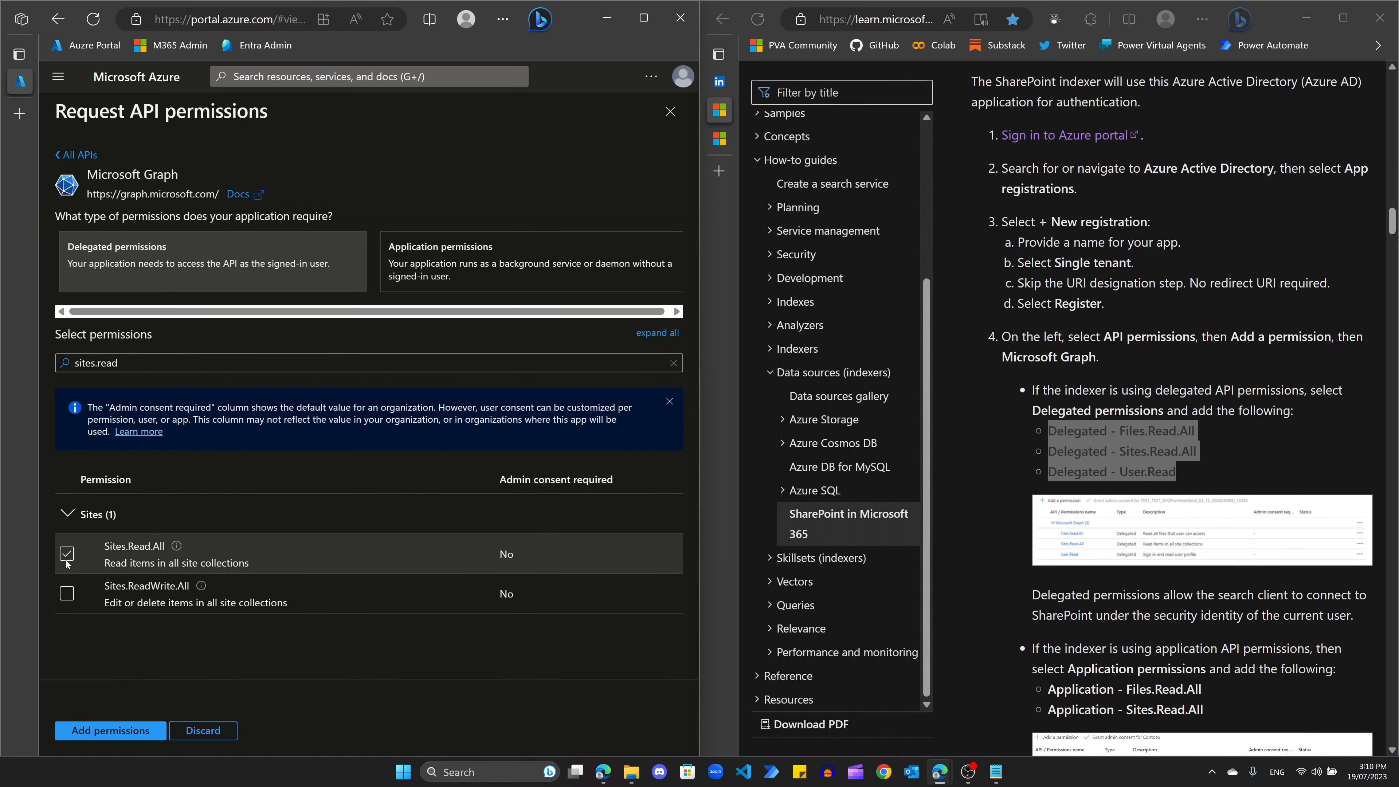
pyautogui.click(115, 734)
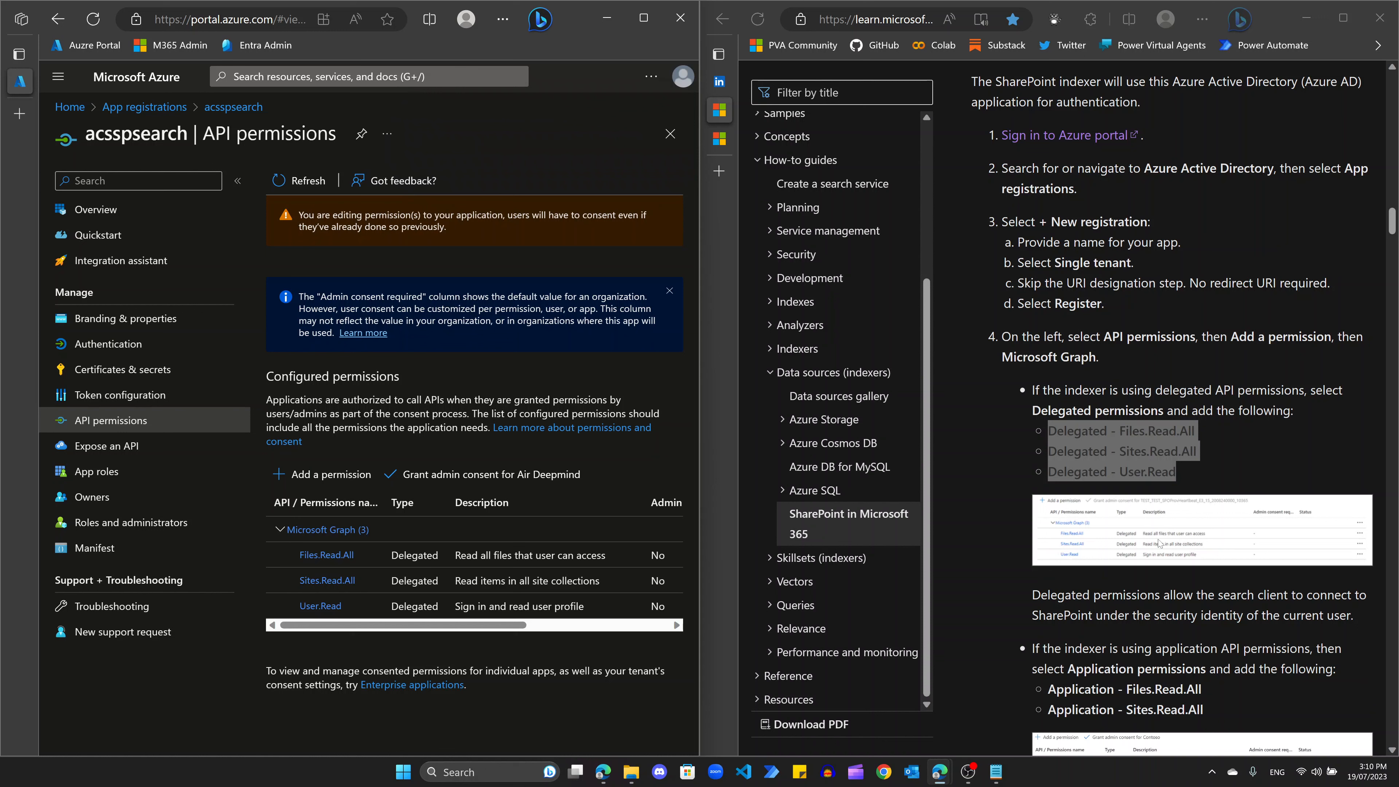
# Step: Check the consent columns of the configured permissions, then grant and confirm admin consent for Air Deepmind
pyautogui.moveTo(500, 626); pyautogui.dragTo(551, 628)
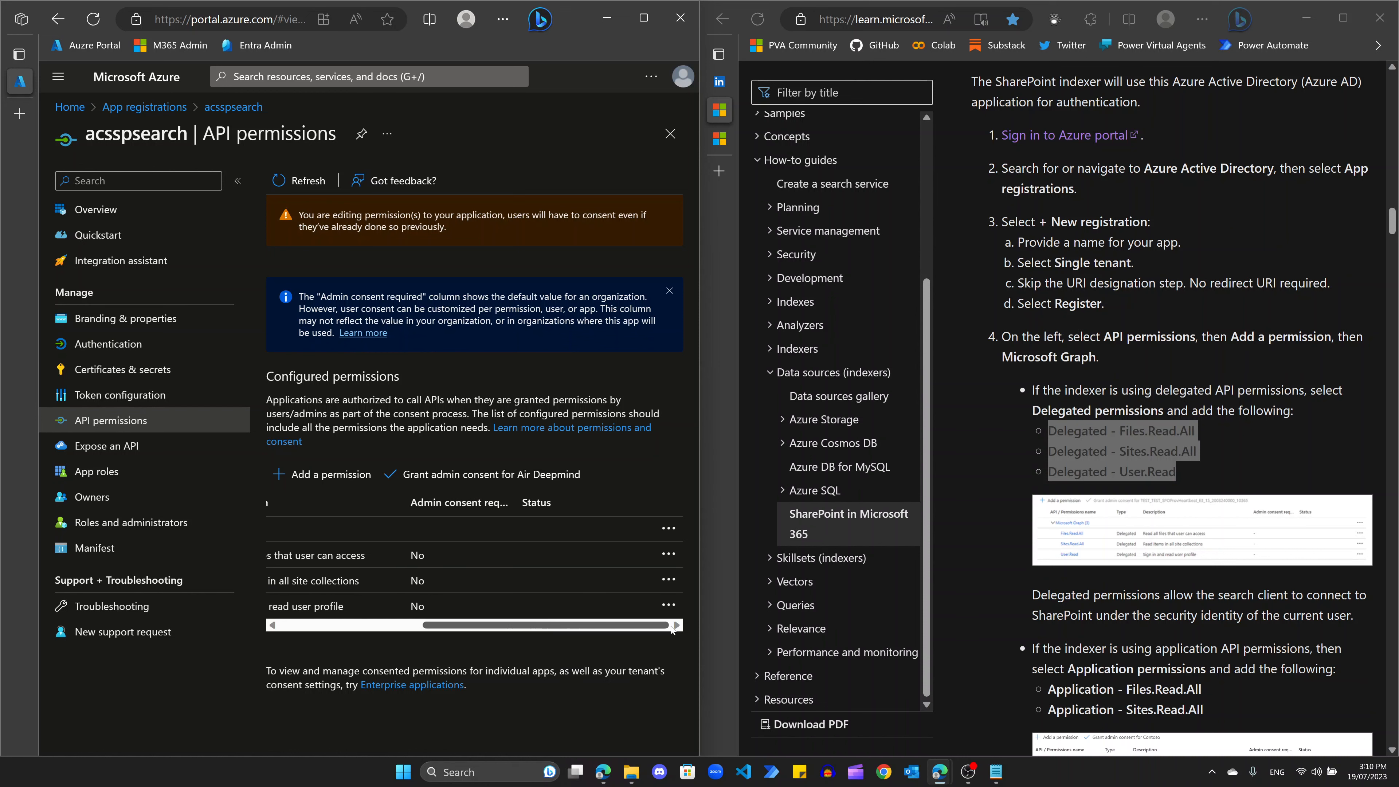
pyautogui.moveTo(542, 629); pyautogui.dragTo(492, 629)
pyautogui.click(492, 476)
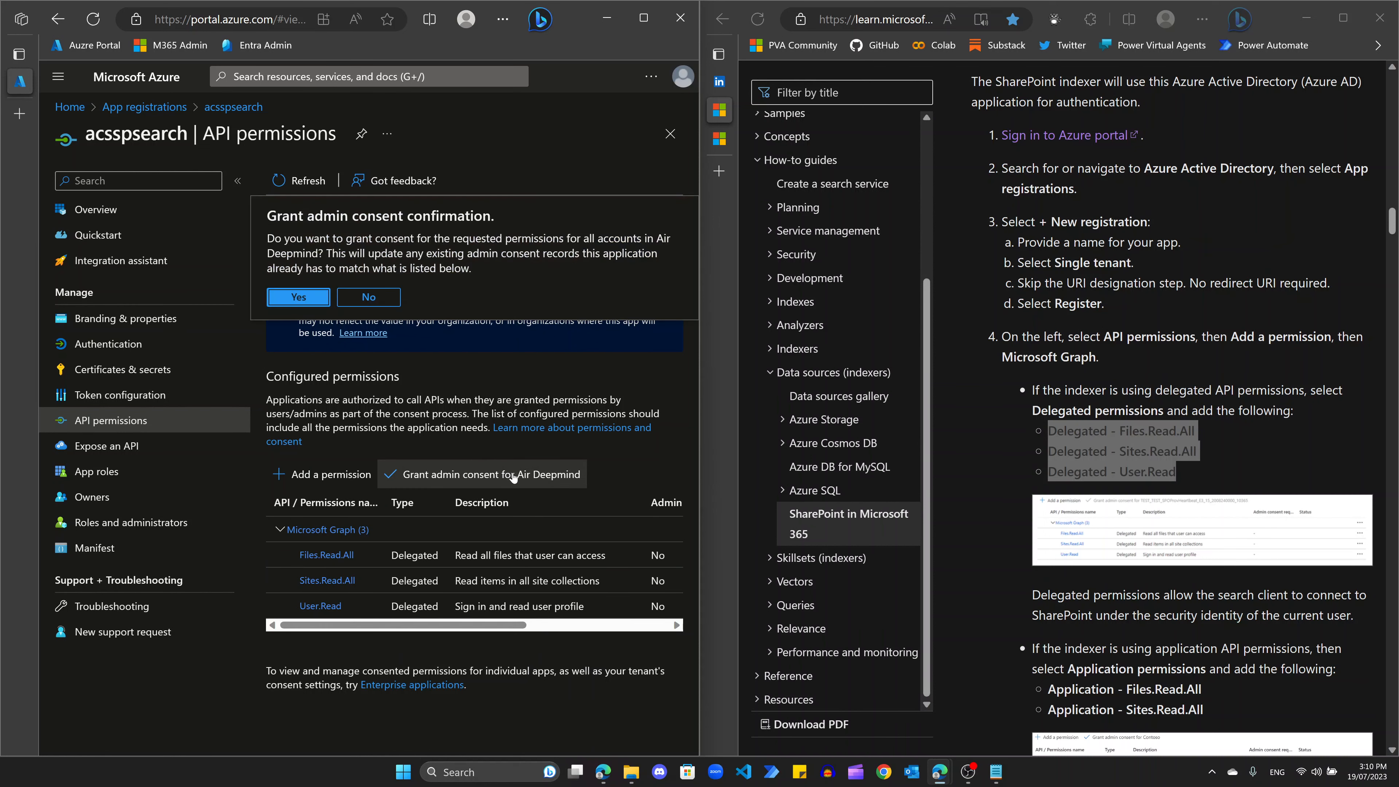
pyautogui.click(295, 299)
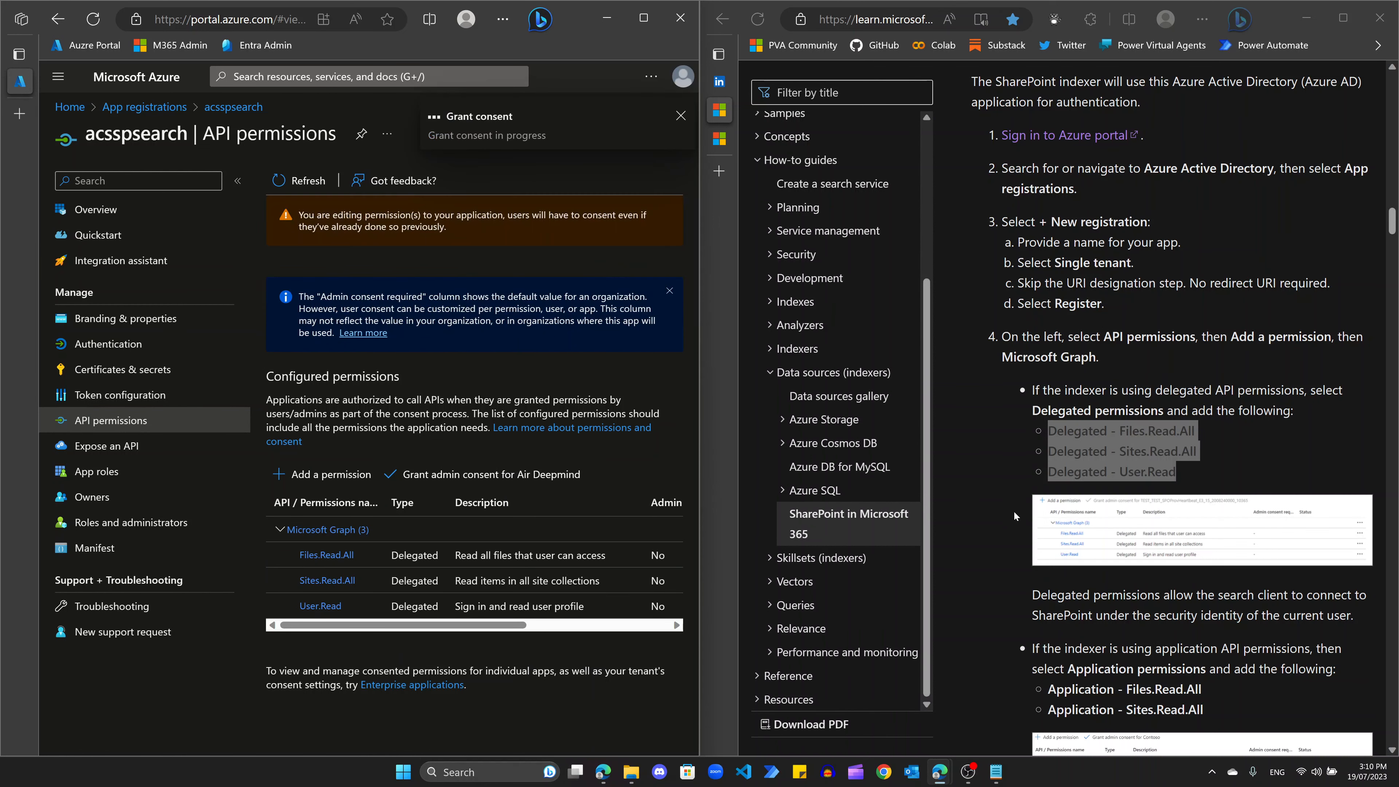
# Step: Read the Learn article's application permissions guidance and the LinkedIn draft's Step Three on creating the AAD application
pyautogui.scroll(-2, 1014, 511)
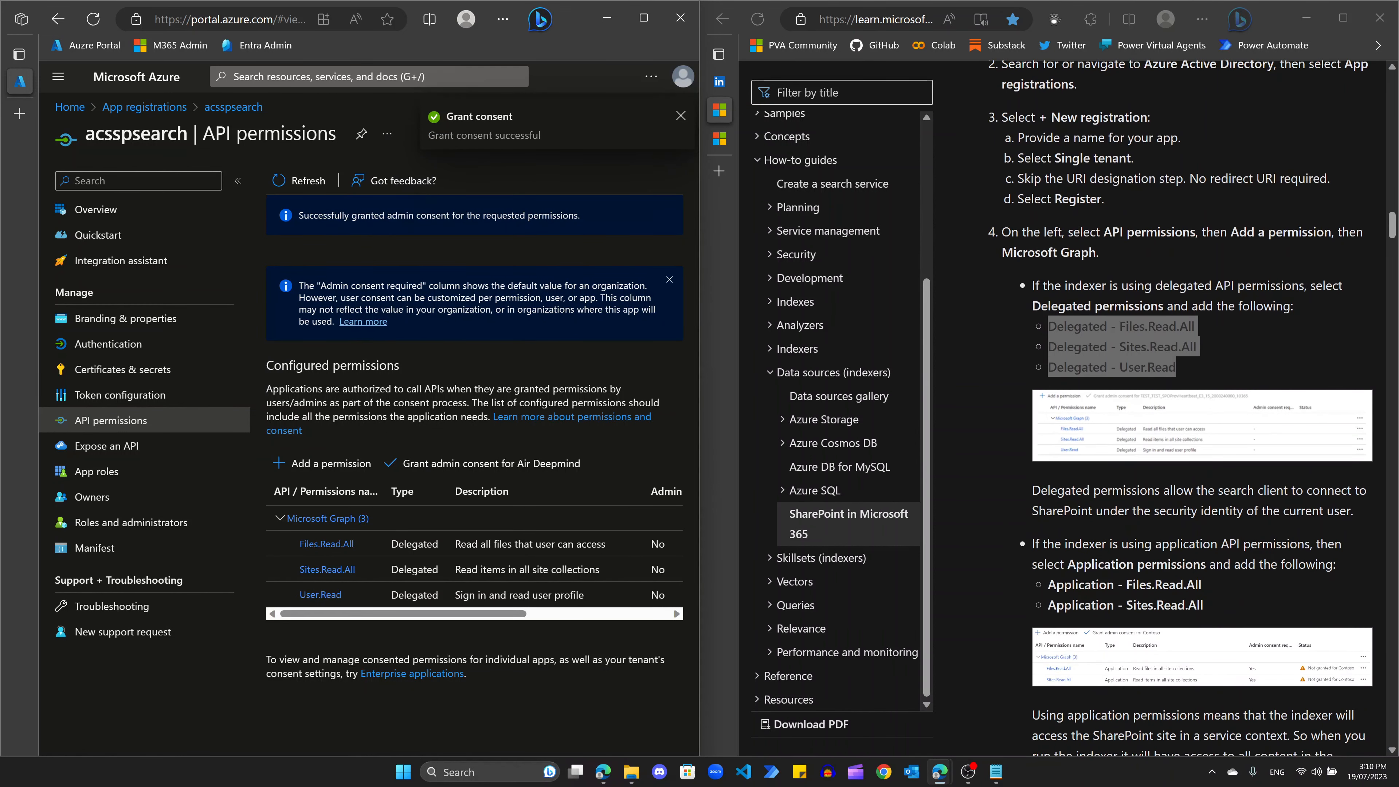
pyautogui.scroll(-2, 1162, 420)
pyautogui.click(1162, 420)
pyautogui.moveTo(1032, 439); pyautogui.dragTo(1316, 440)
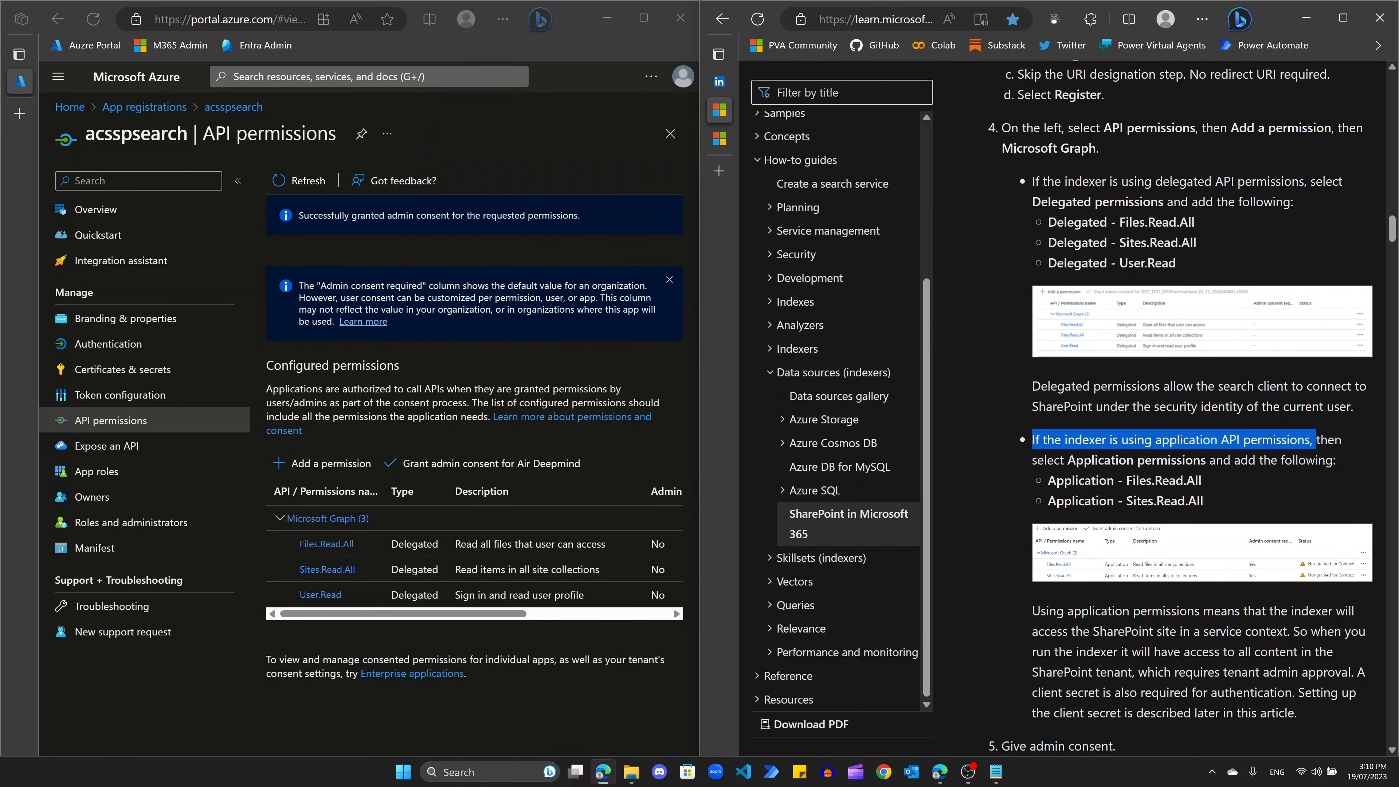
pyautogui.click(1201, 418)
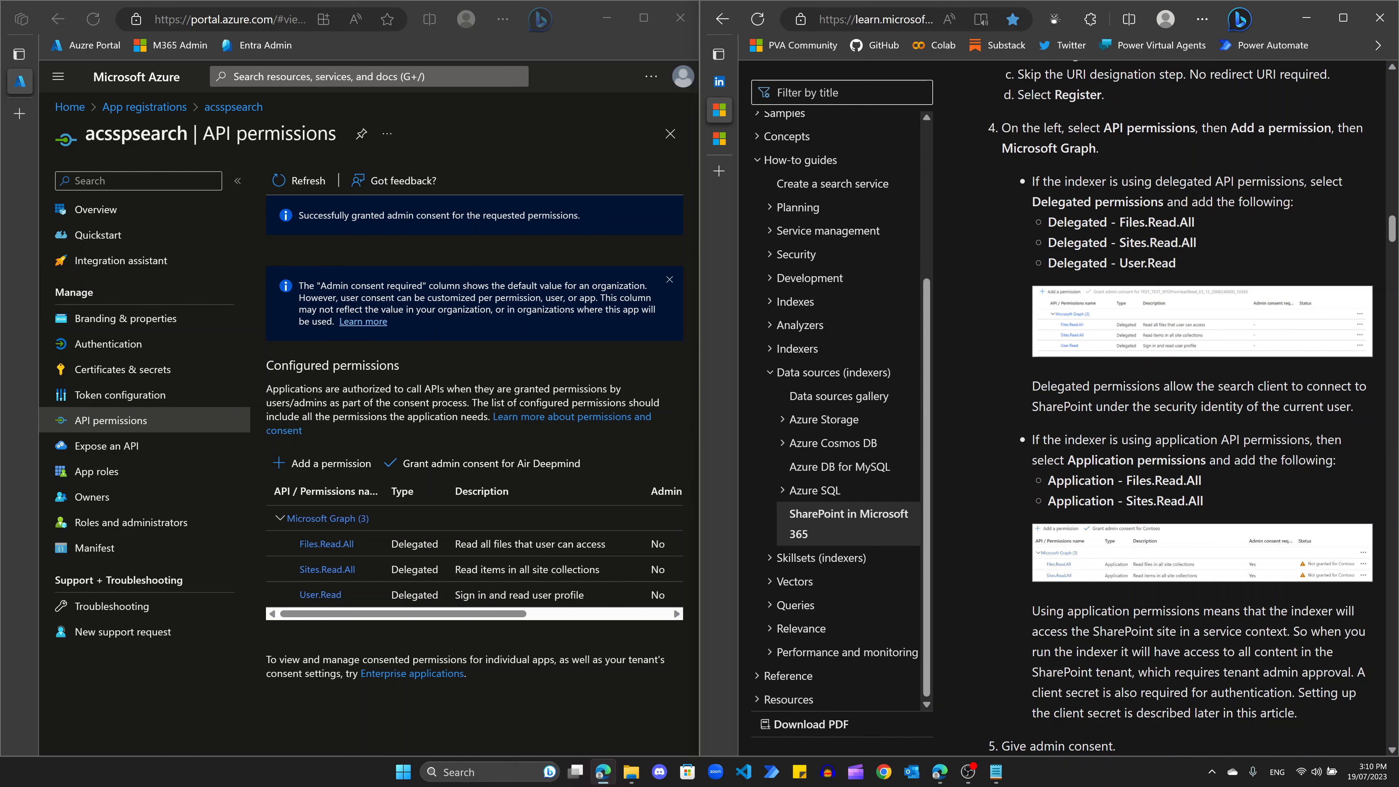
pyautogui.click(719, 83)
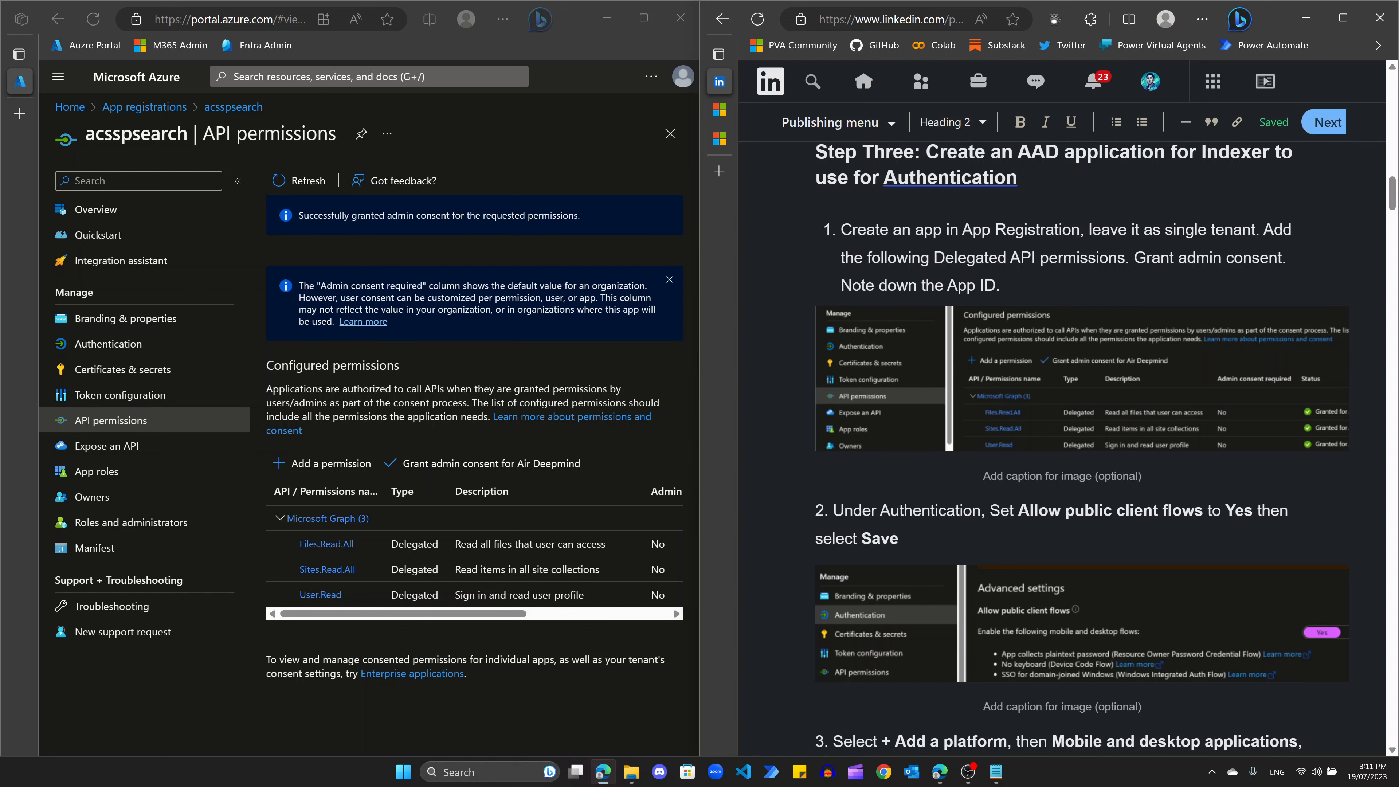
pyautogui.scroll(-4, 1083, 441)
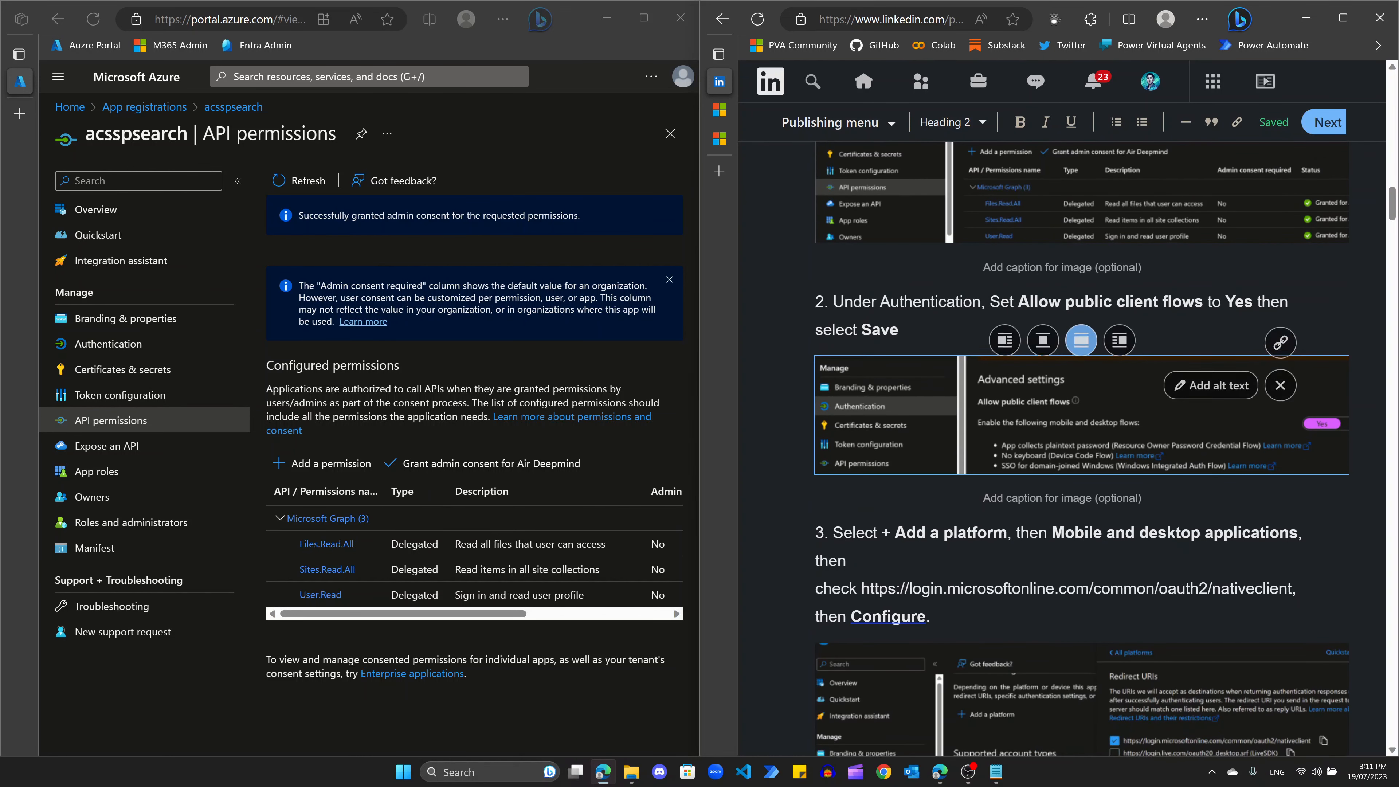
pyautogui.scroll(2, 1082, 441)
pyautogui.scroll(4, 1082, 441)
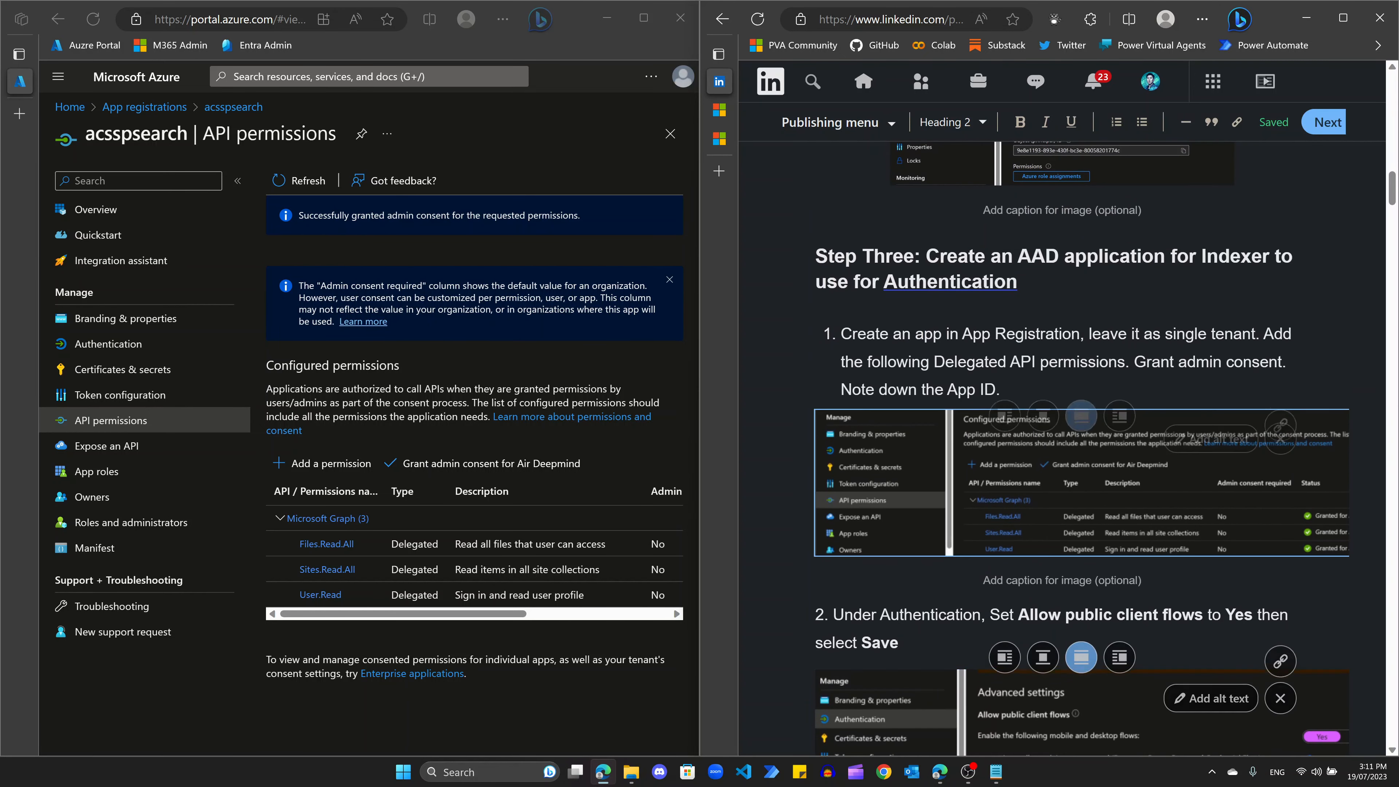
pyautogui.scroll(-2, 1083, 440)
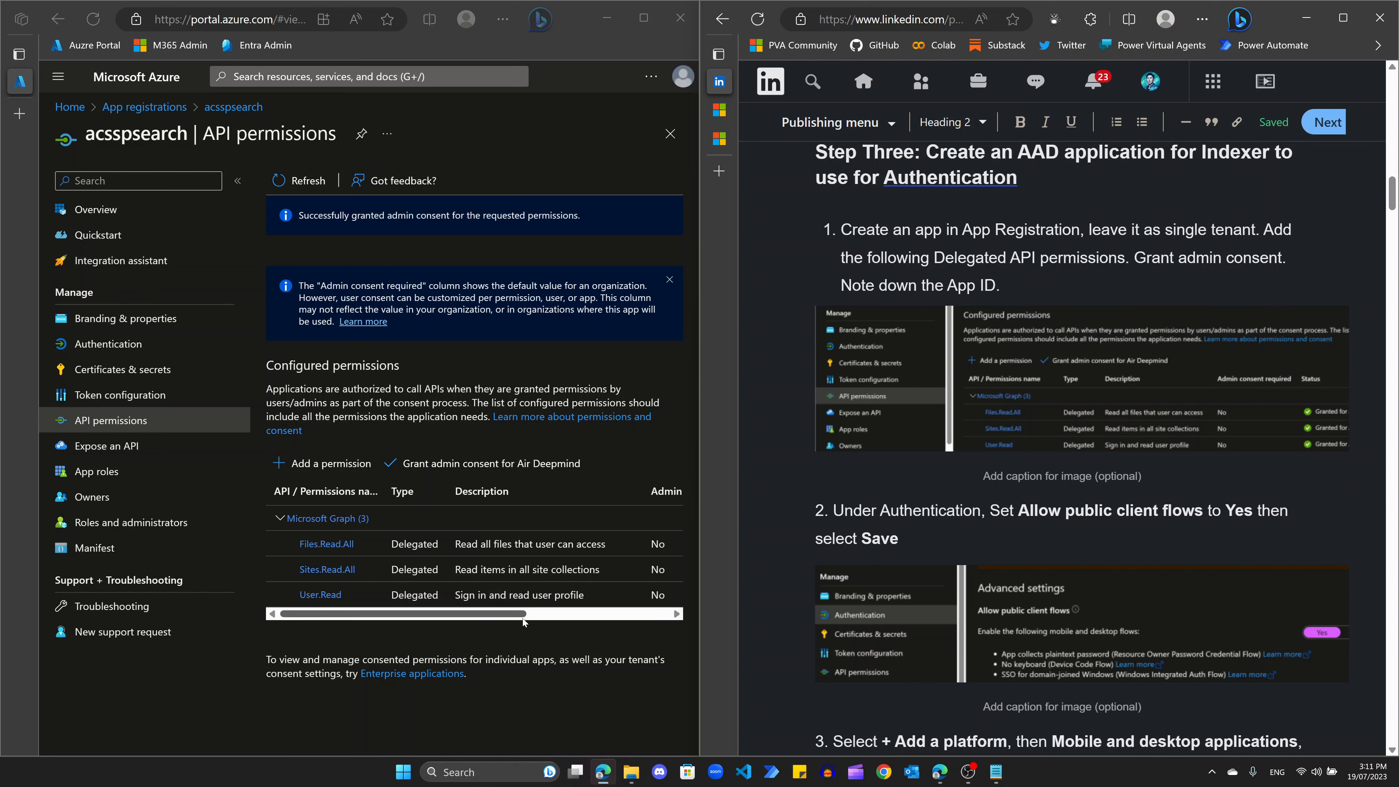
# Step: Set Allow public client flows to Yes in the app's authentication settings and save the change
pyautogui.click(118, 344)
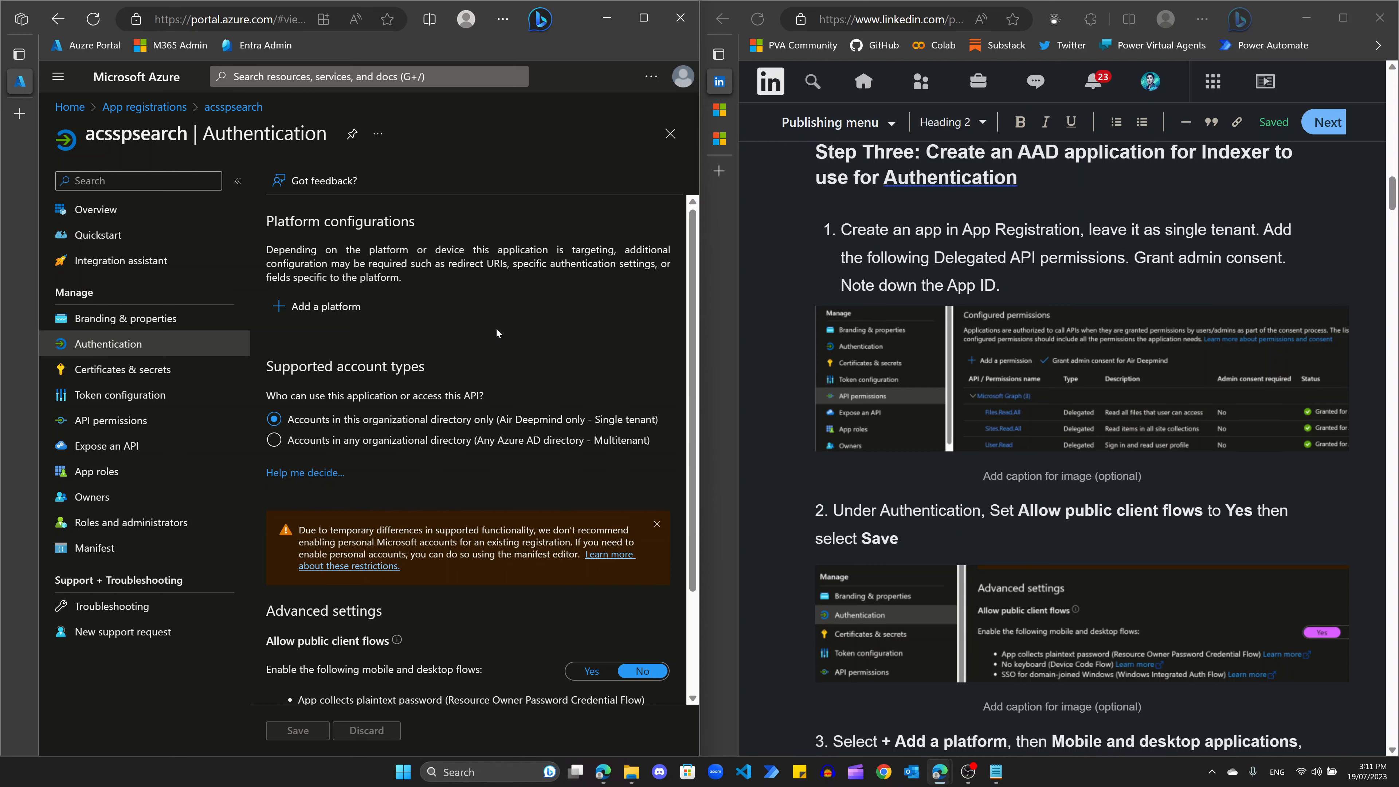
pyautogui.scroll(-3, 494, 325)
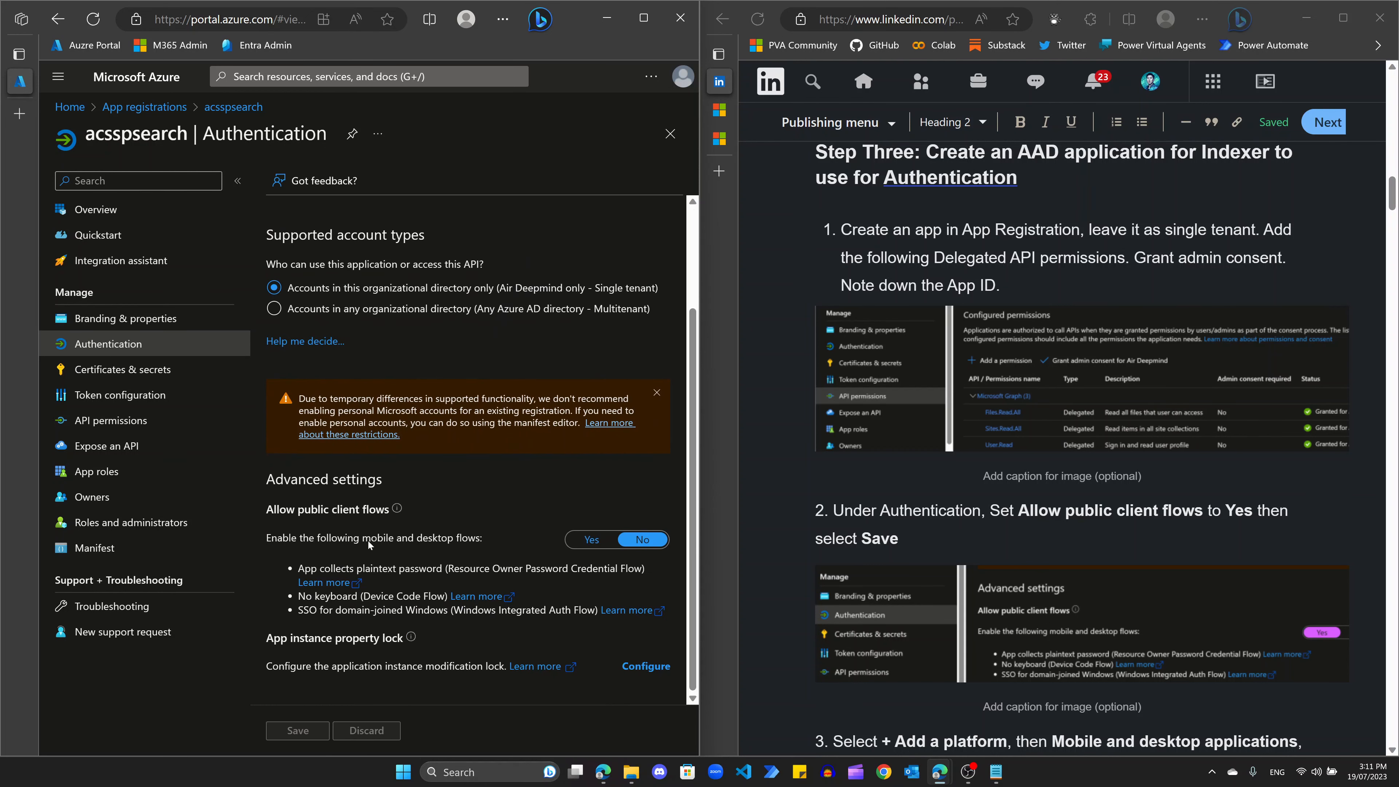
pyautogui.click(591, 540)
pyautogui.click(297, 730)
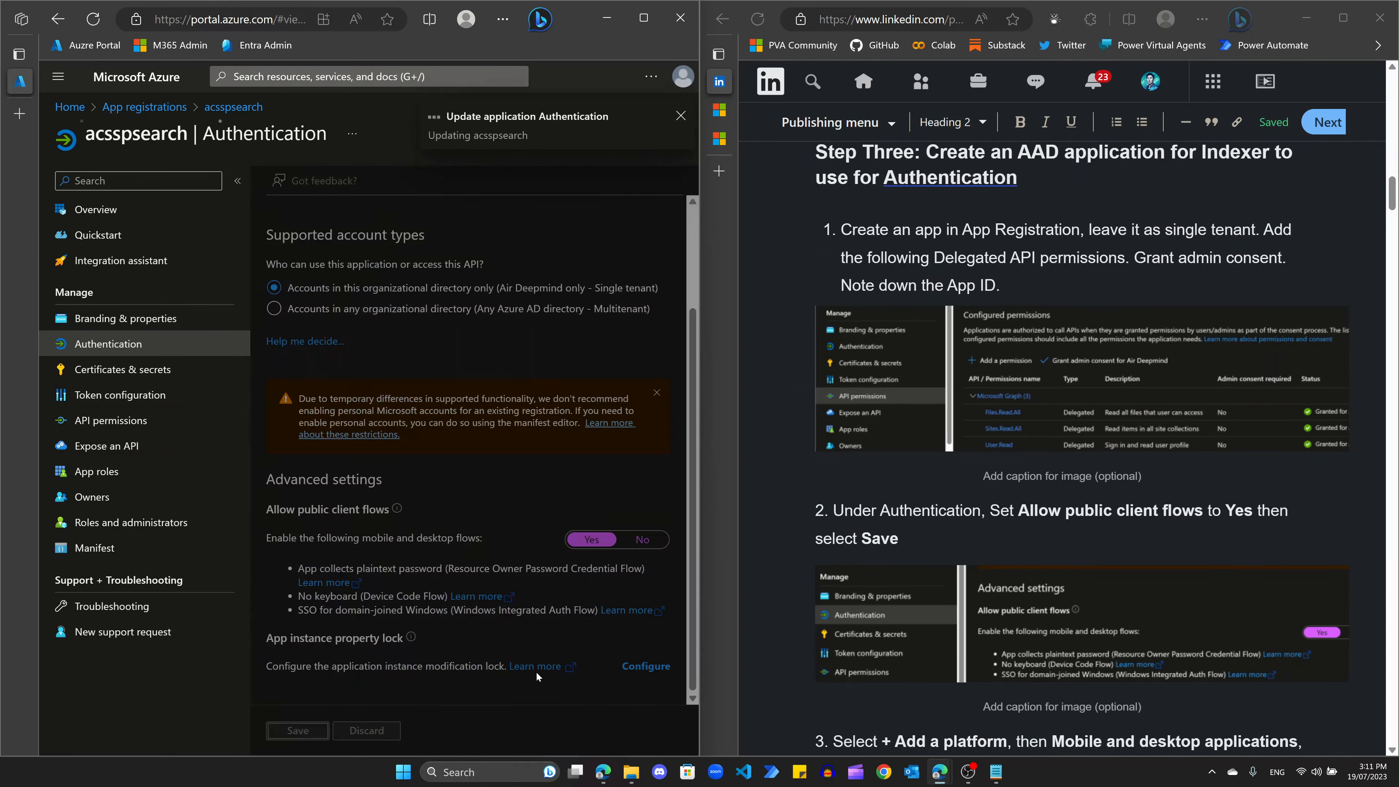
pyautogui.click(1074, 622)
pyautogui.scroll(-2, 1074, 551)
pyautogui.scroll(-5, 1080, 451)
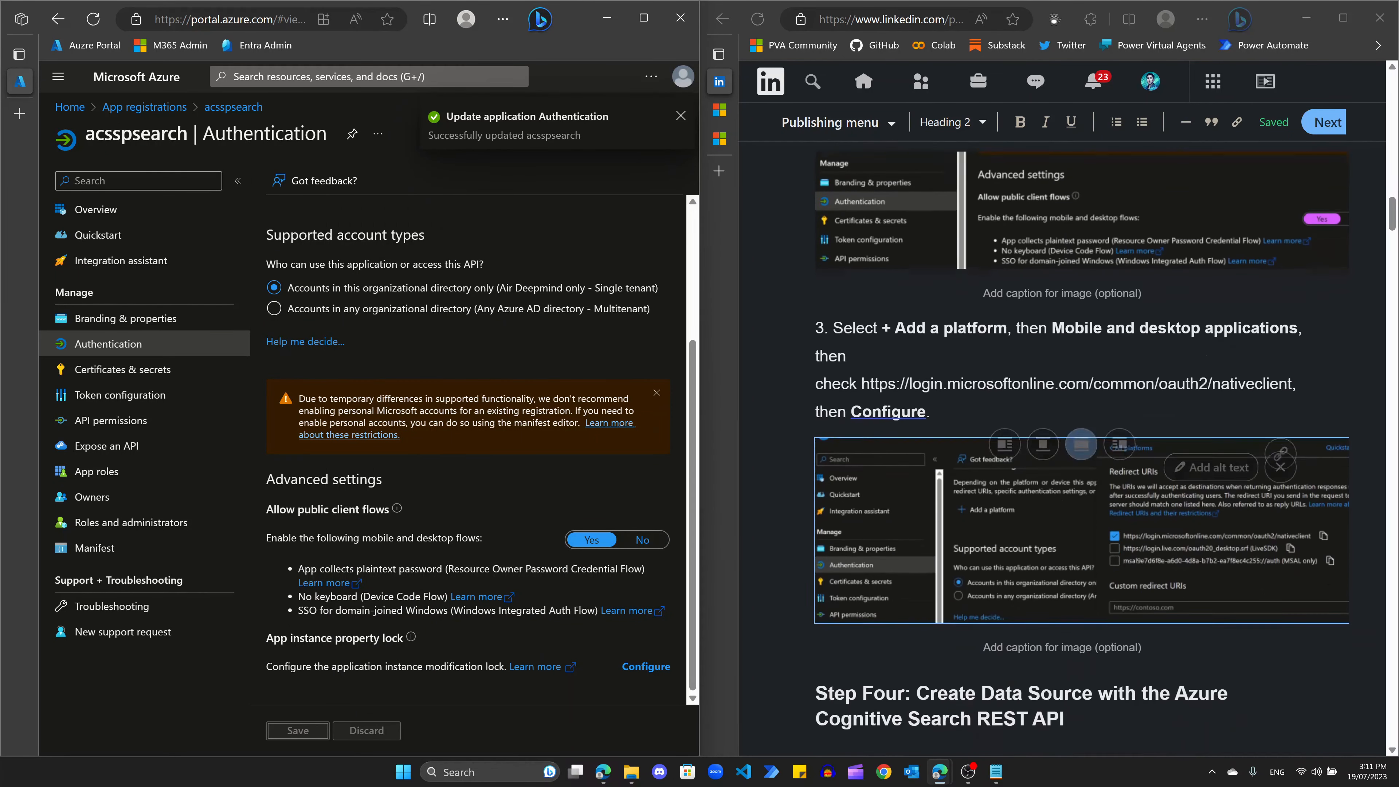
pyautogui.moveTo(833, 323); pyautogui.dragTo(851, 351)
pyautogui.click(851, 352)
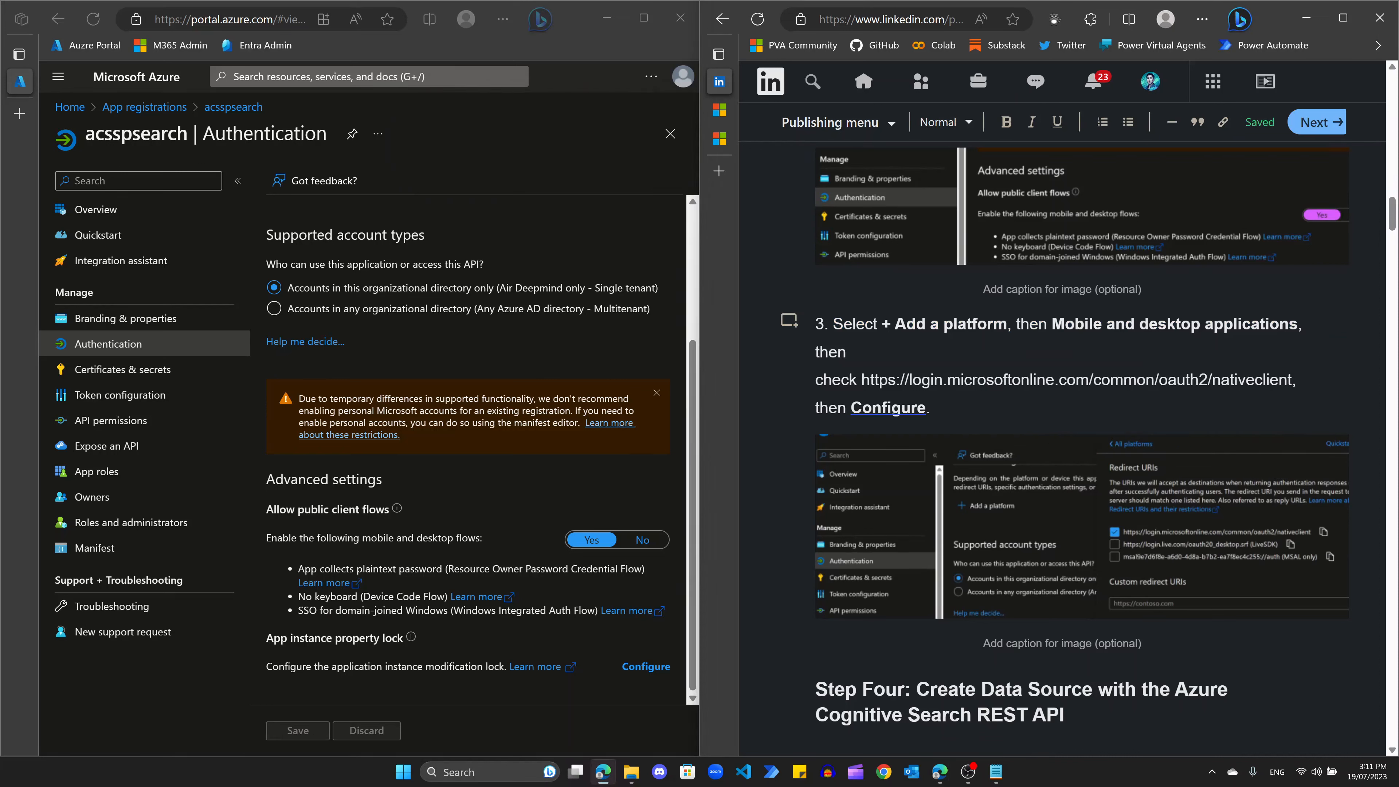
pyautogui.scroll(3, 331, 386)
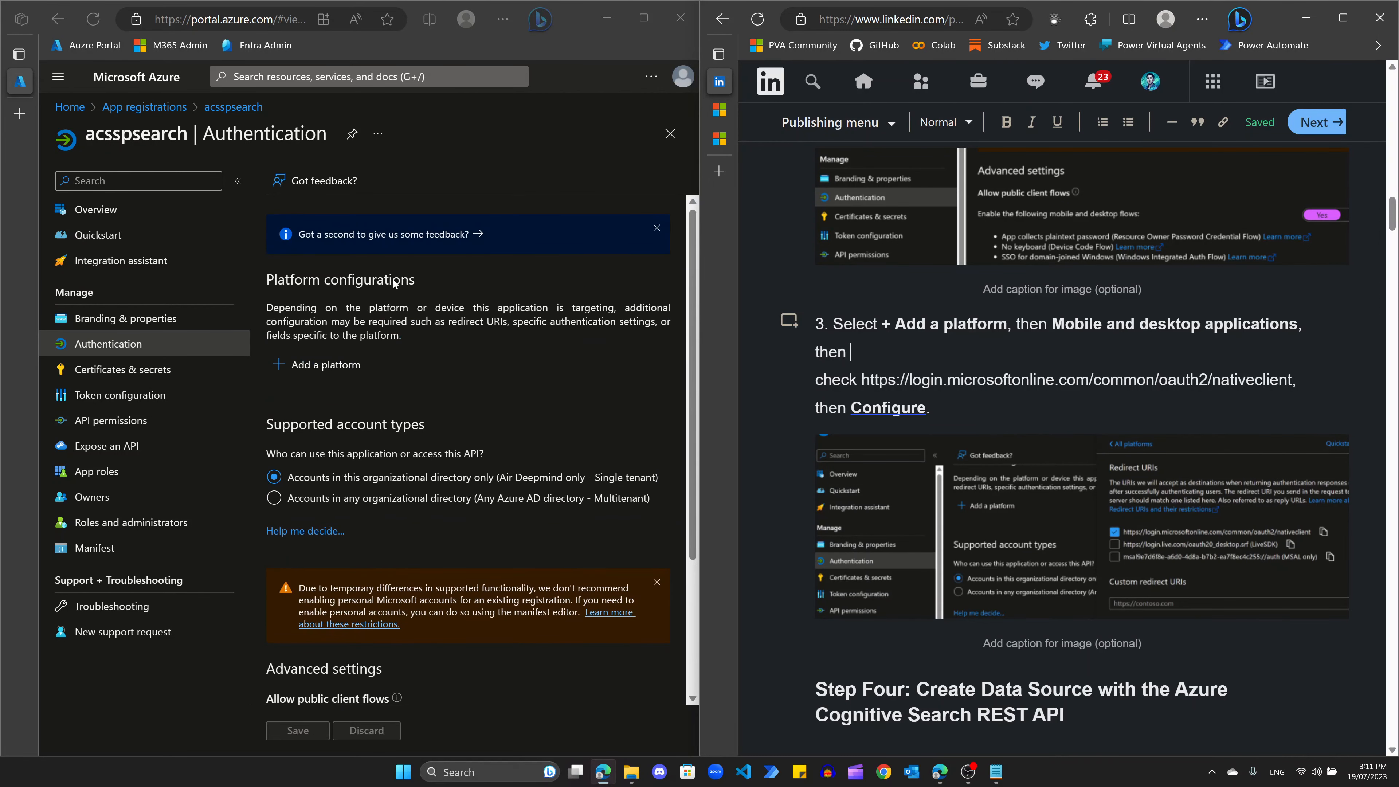
pyautogui.click(332, 370)
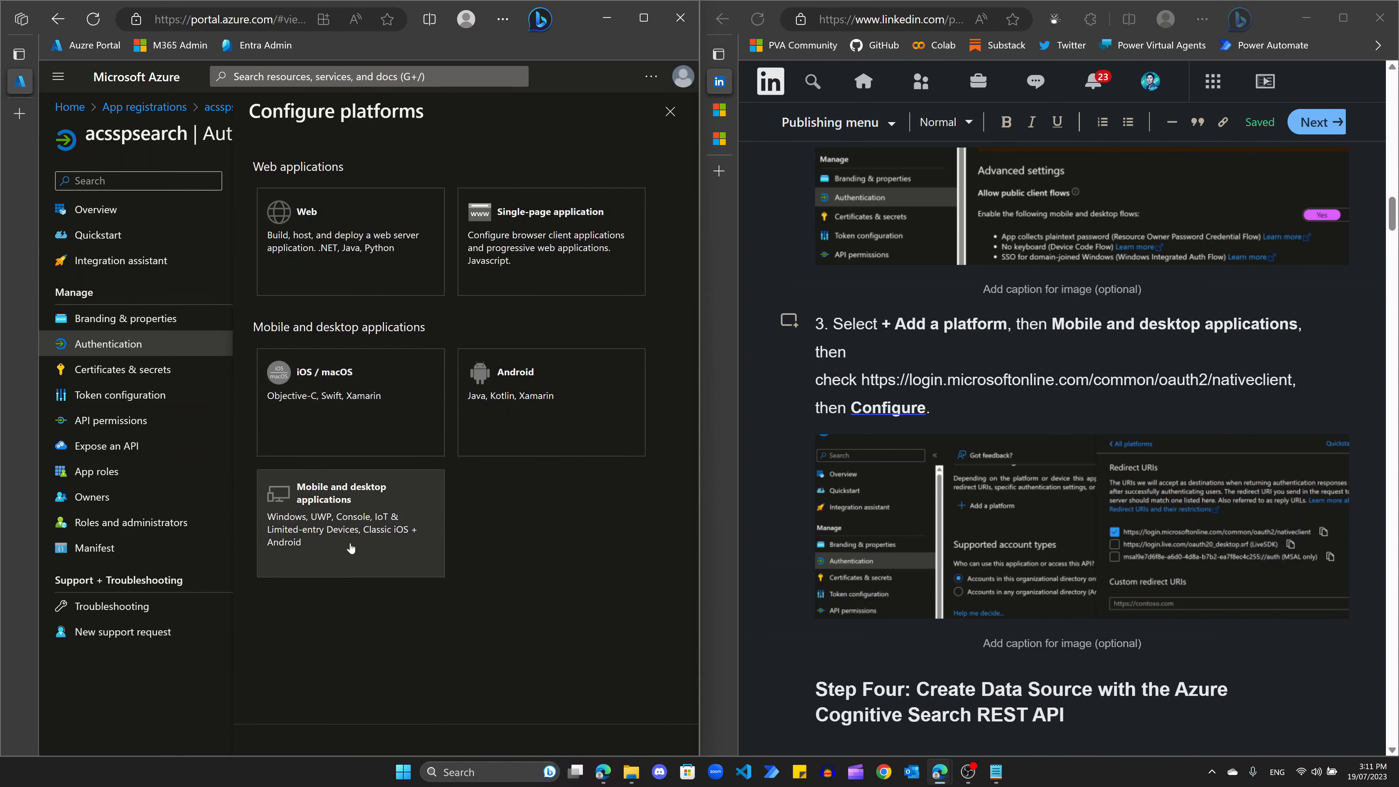
pyautogui.click(353, 530)
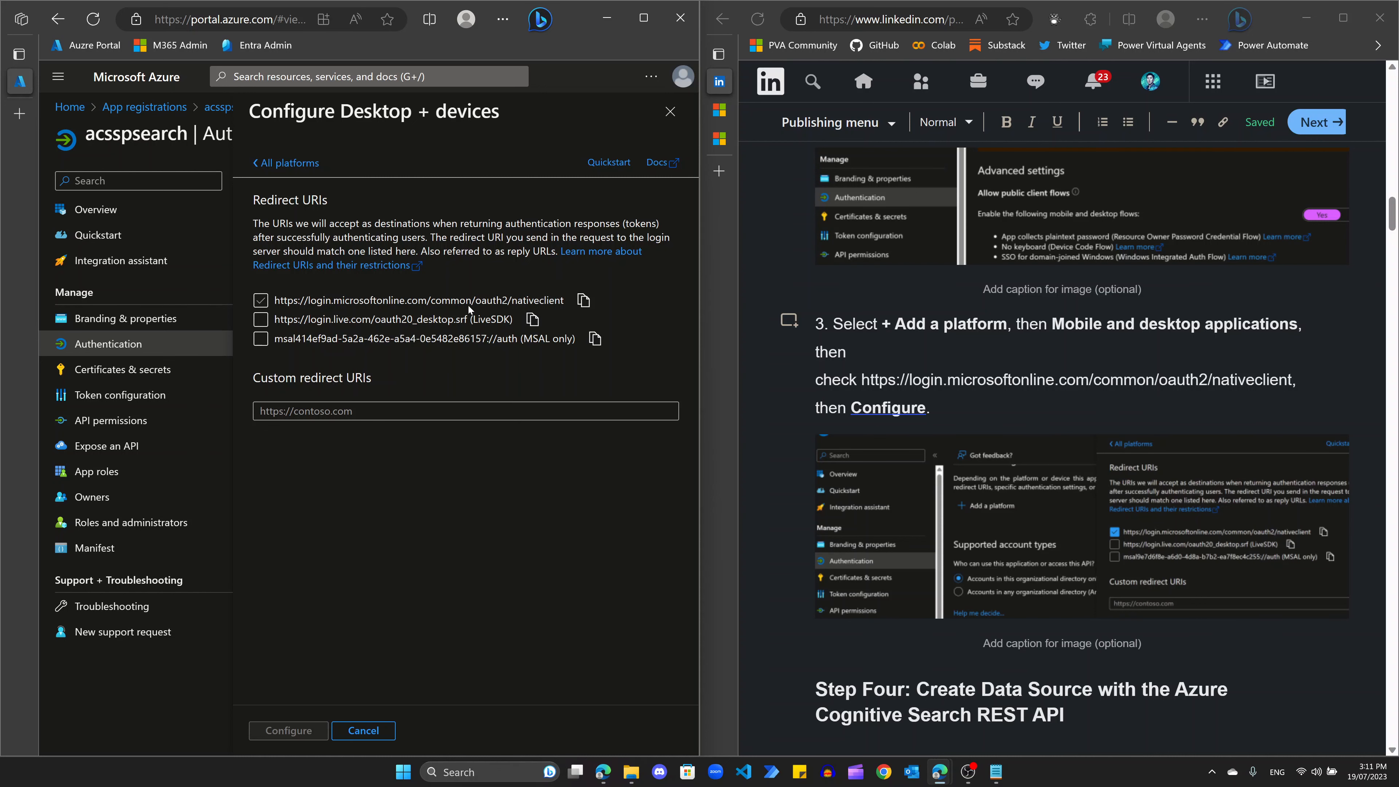
pyautogui.click(325, 306)
pyautogui.click(263, 306)
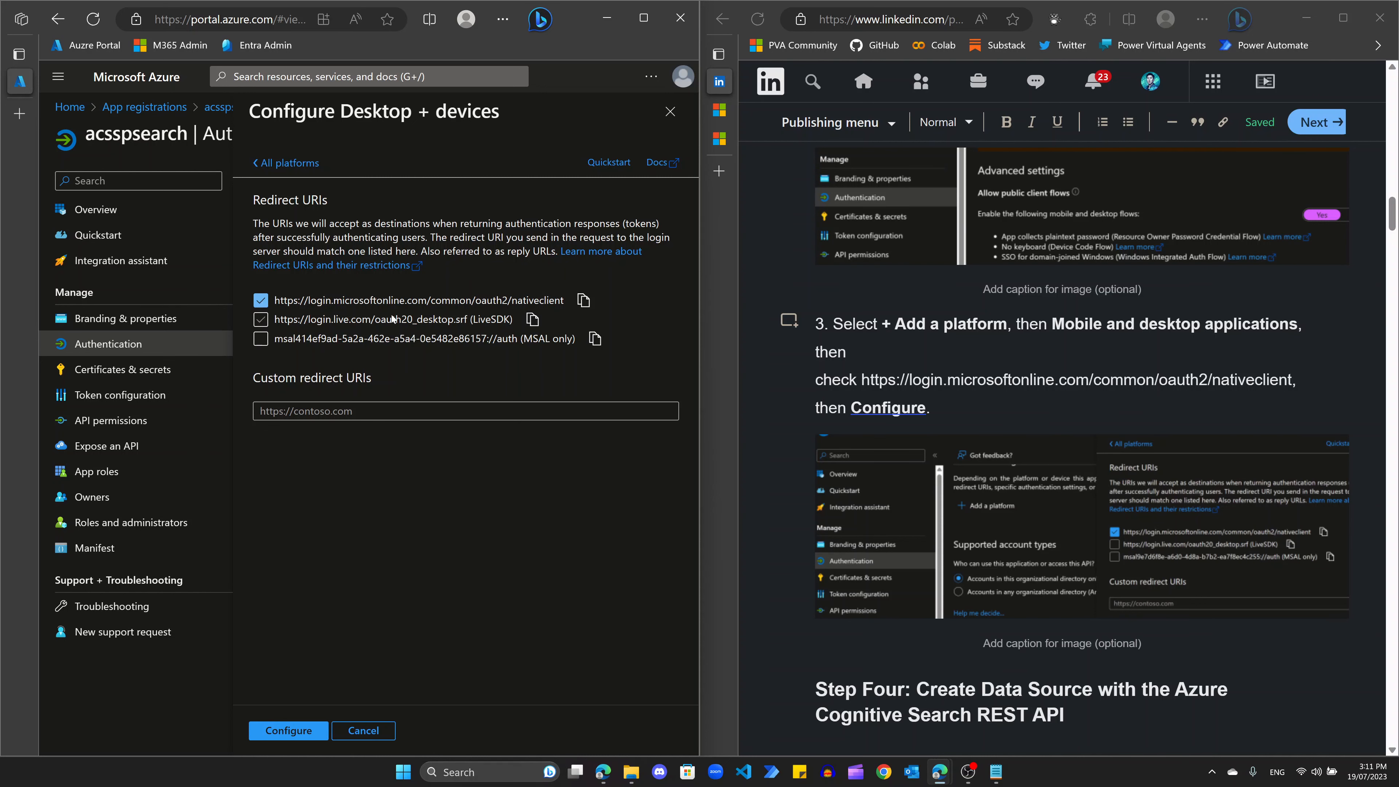
pyautogui.click(289, 731)
# Step: Review the draft's Step Four introduction, then the Learn article's remaining app registration items from admin consent through the client secret
pyautogui.click(1041, 447)
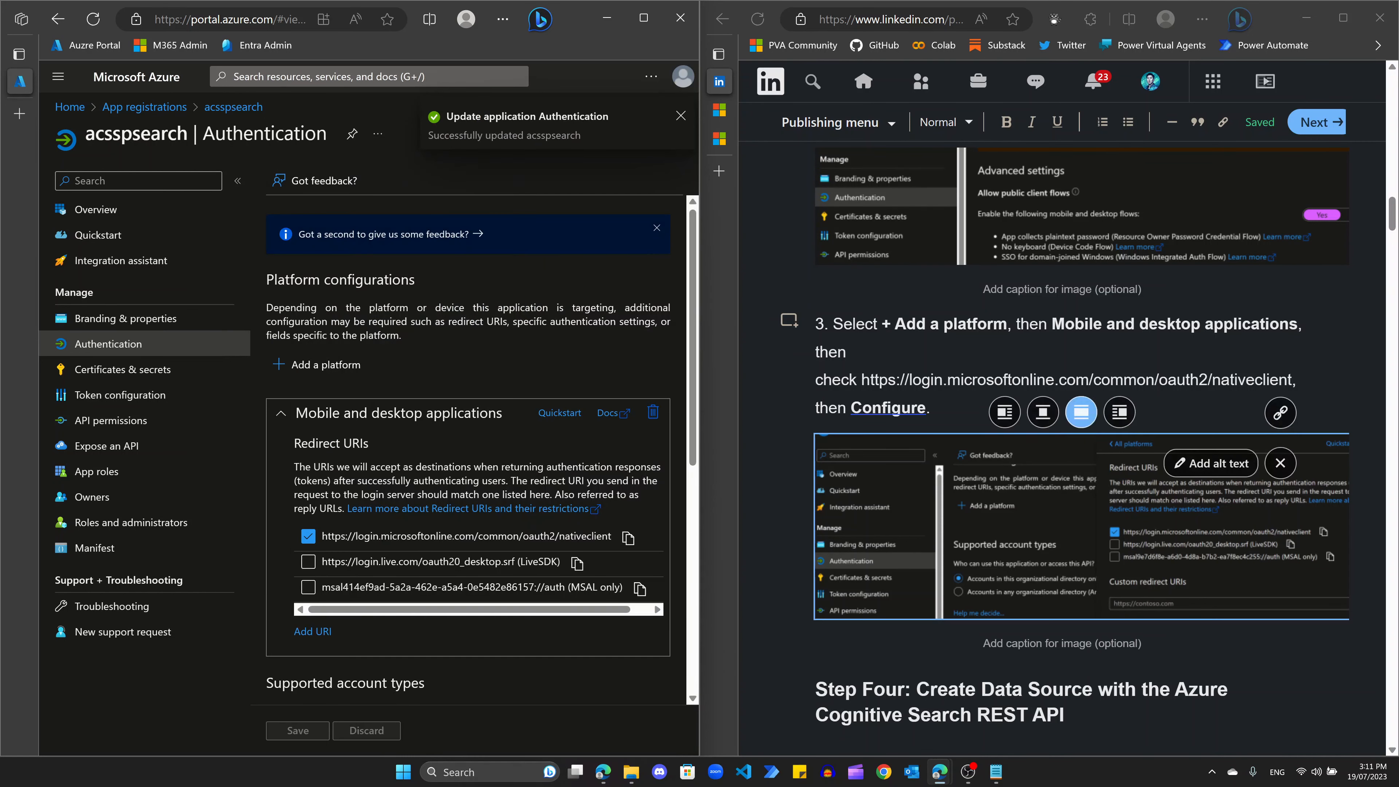
pyautogui.scroll(-5, 1063, 441)
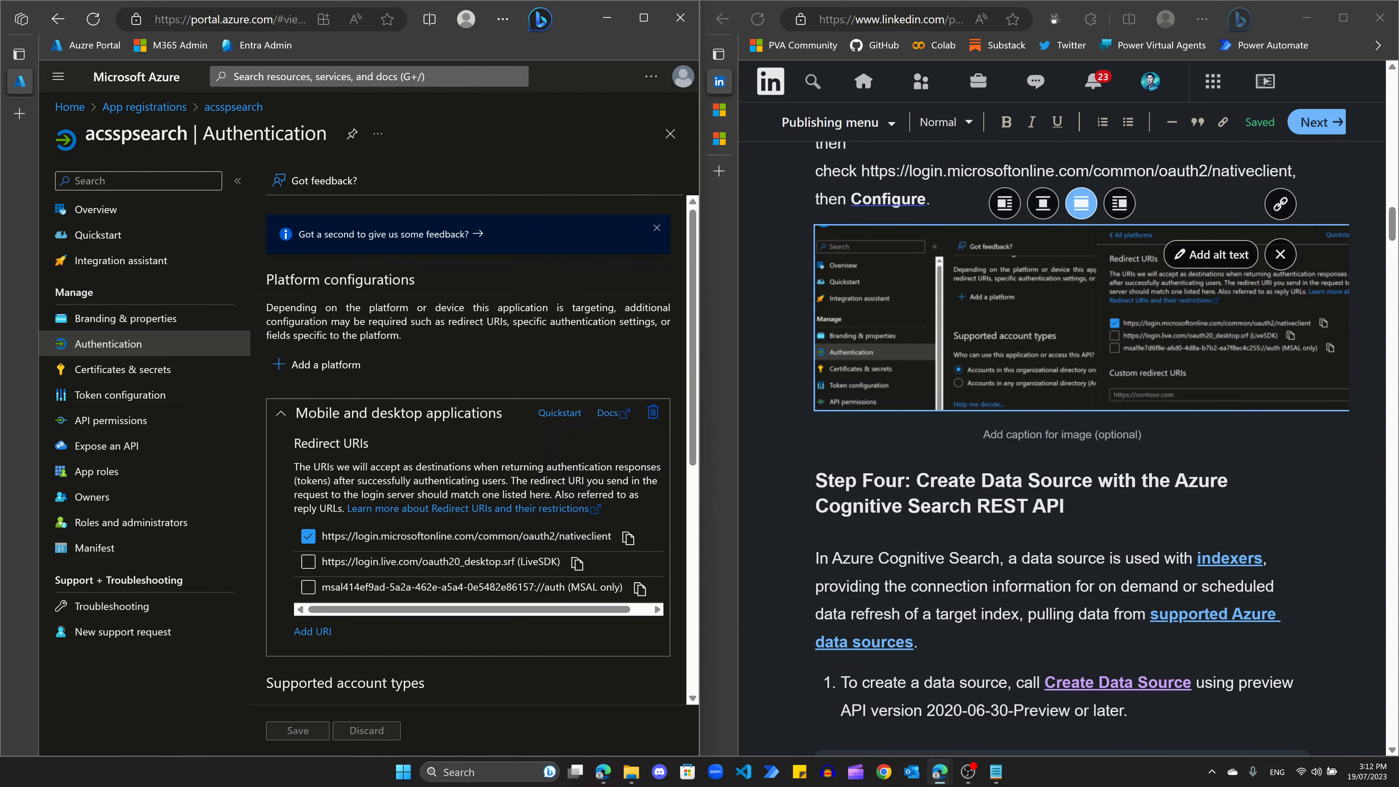
pyautogui.click(719, 110)
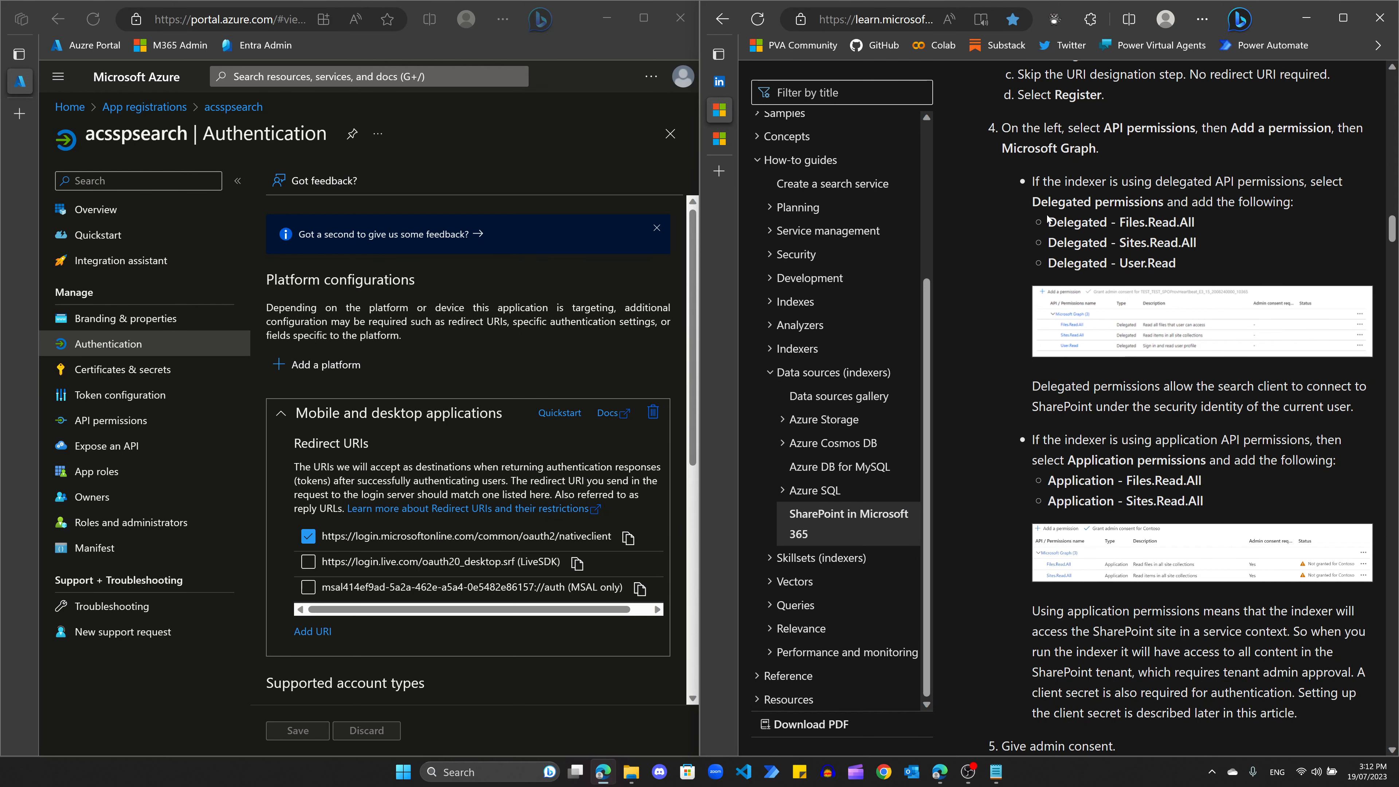
pyautogui.scroll(-6, 1180, 408)
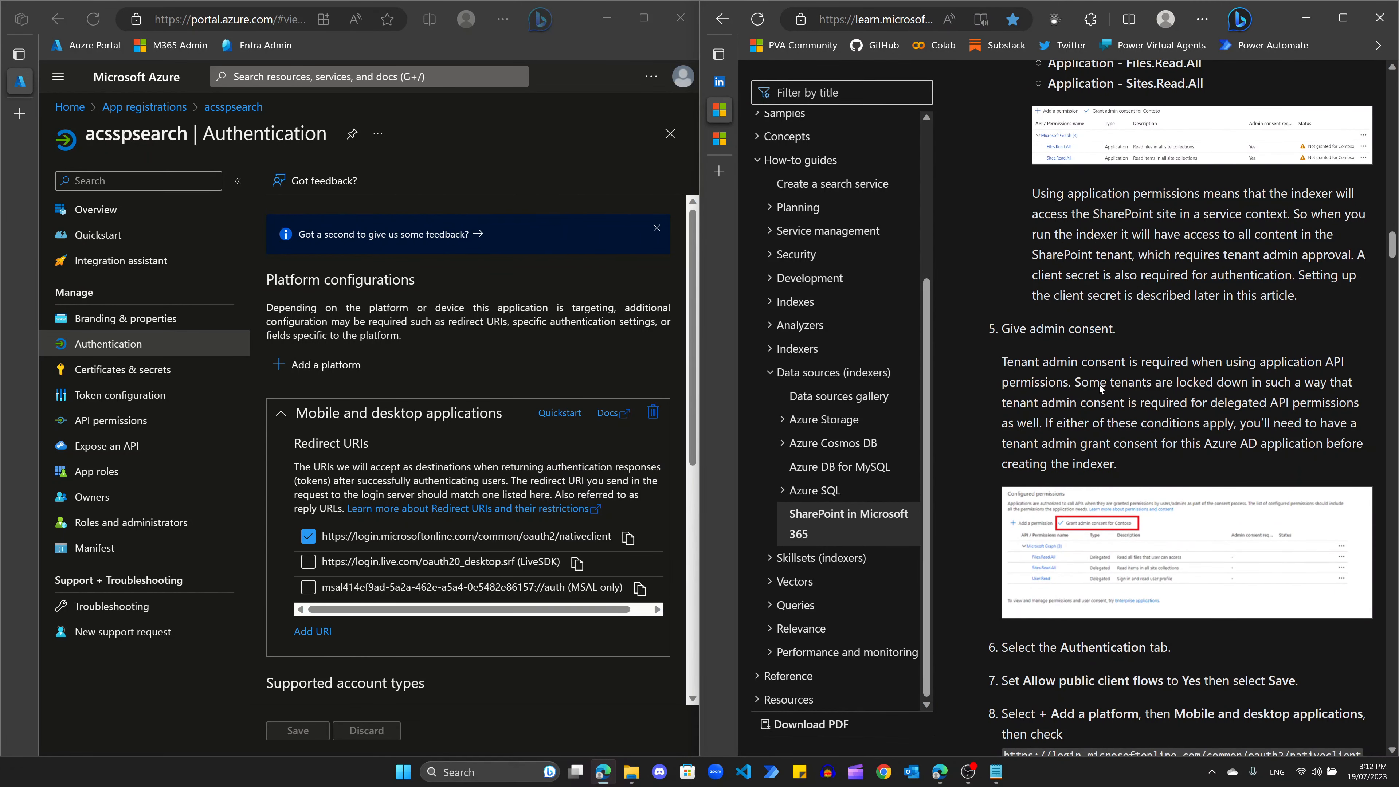
pyautogui.scroll(-4, 1181, 408)
pyautogui.scroll(-2, 1181, 408)
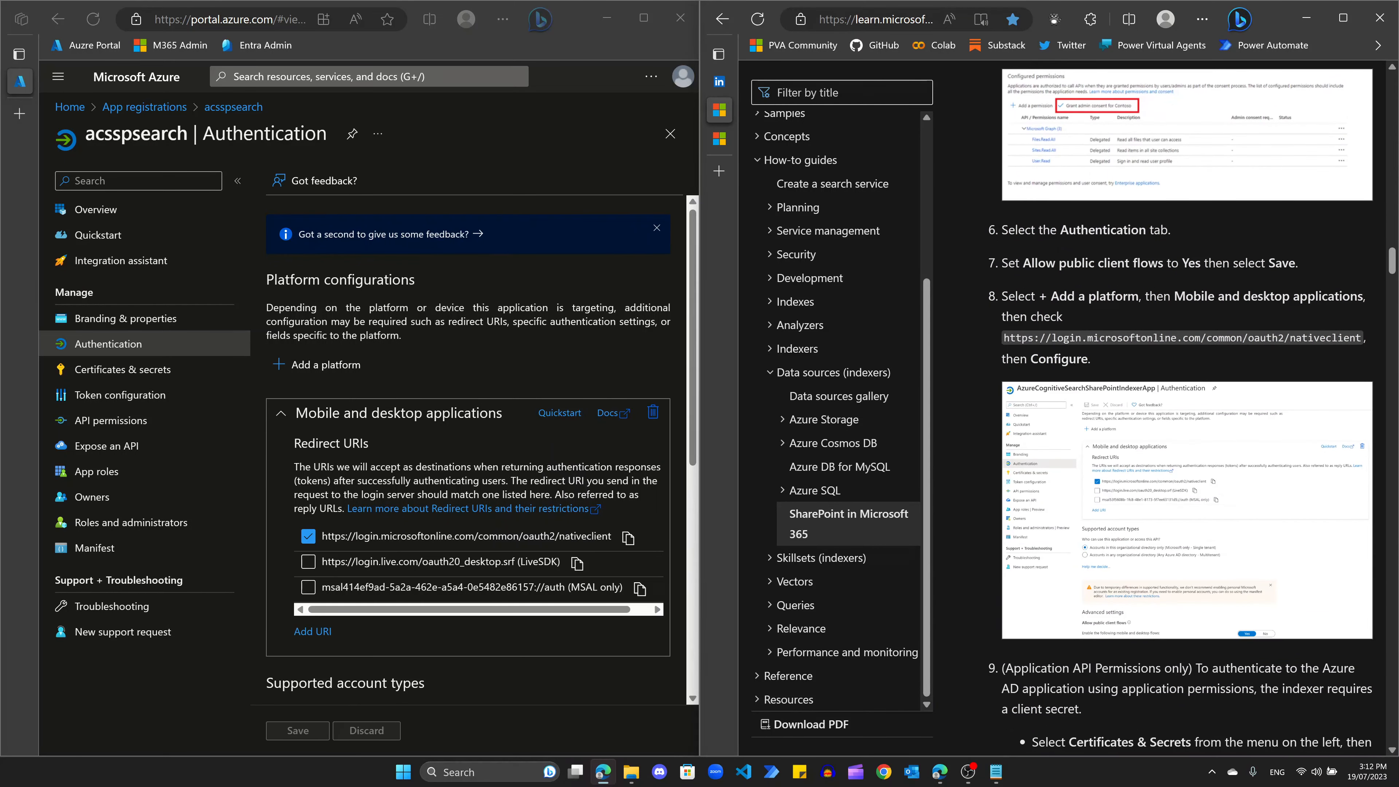
pyautogui.moveTo(1096, 263); pyautogui.dragTo(1164, 263)
pyautogui.scroll(-5, 1137, 362)
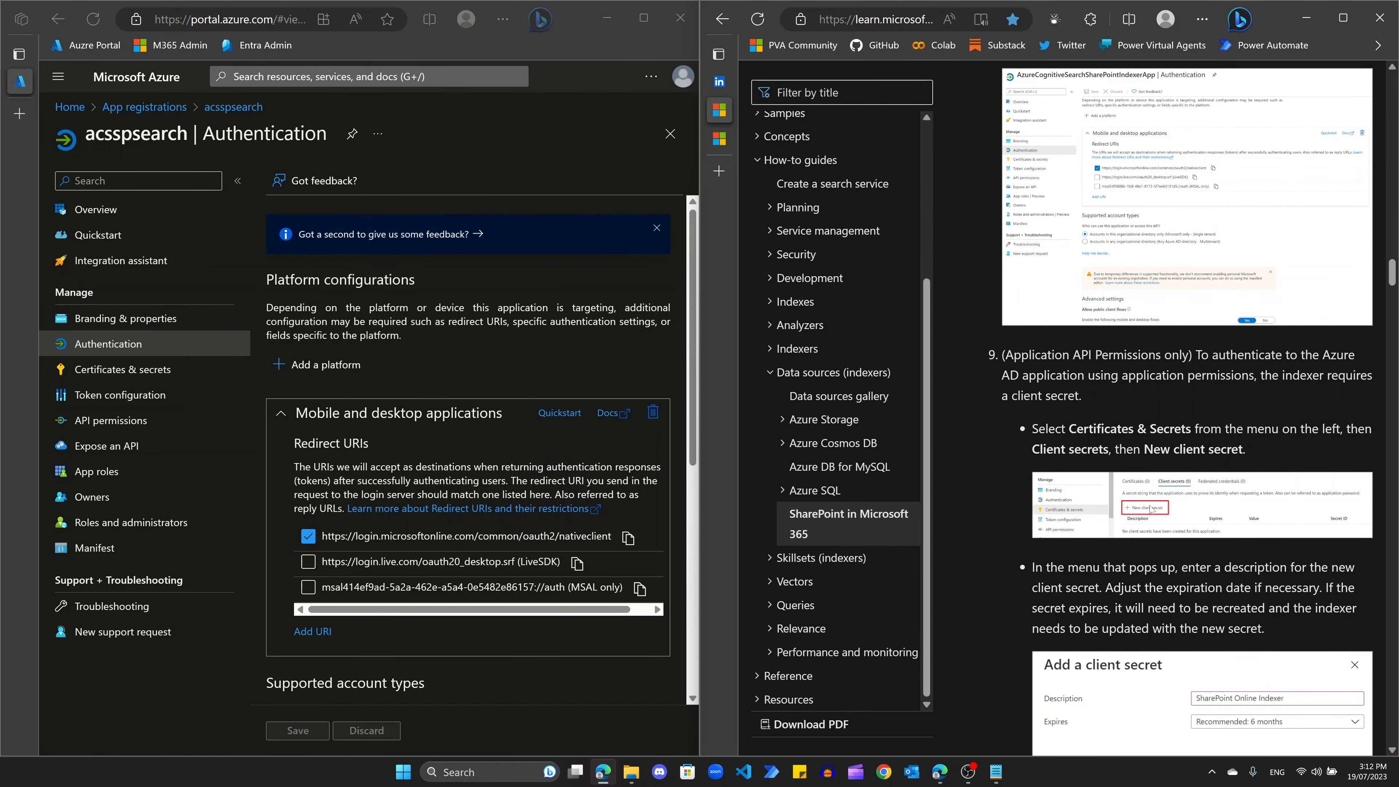
pyautogui.scroll(-3, 1149, 512)
pyautogui.scroll(-8, 1151, 509)
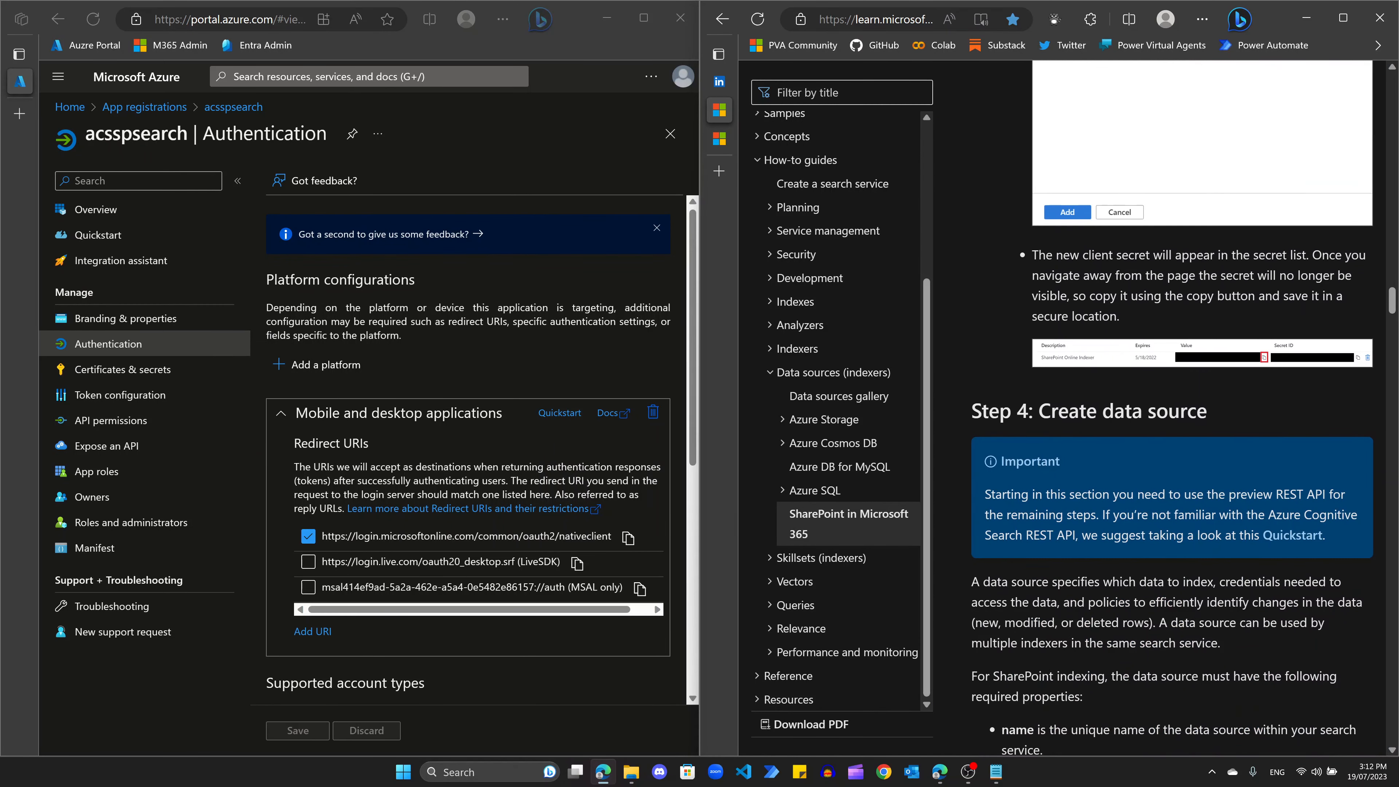
# Step: Look over the acsspsearch authentication page, including its redirect URIs and supported account types
pyautogui.scroll(-3, 426, 413)
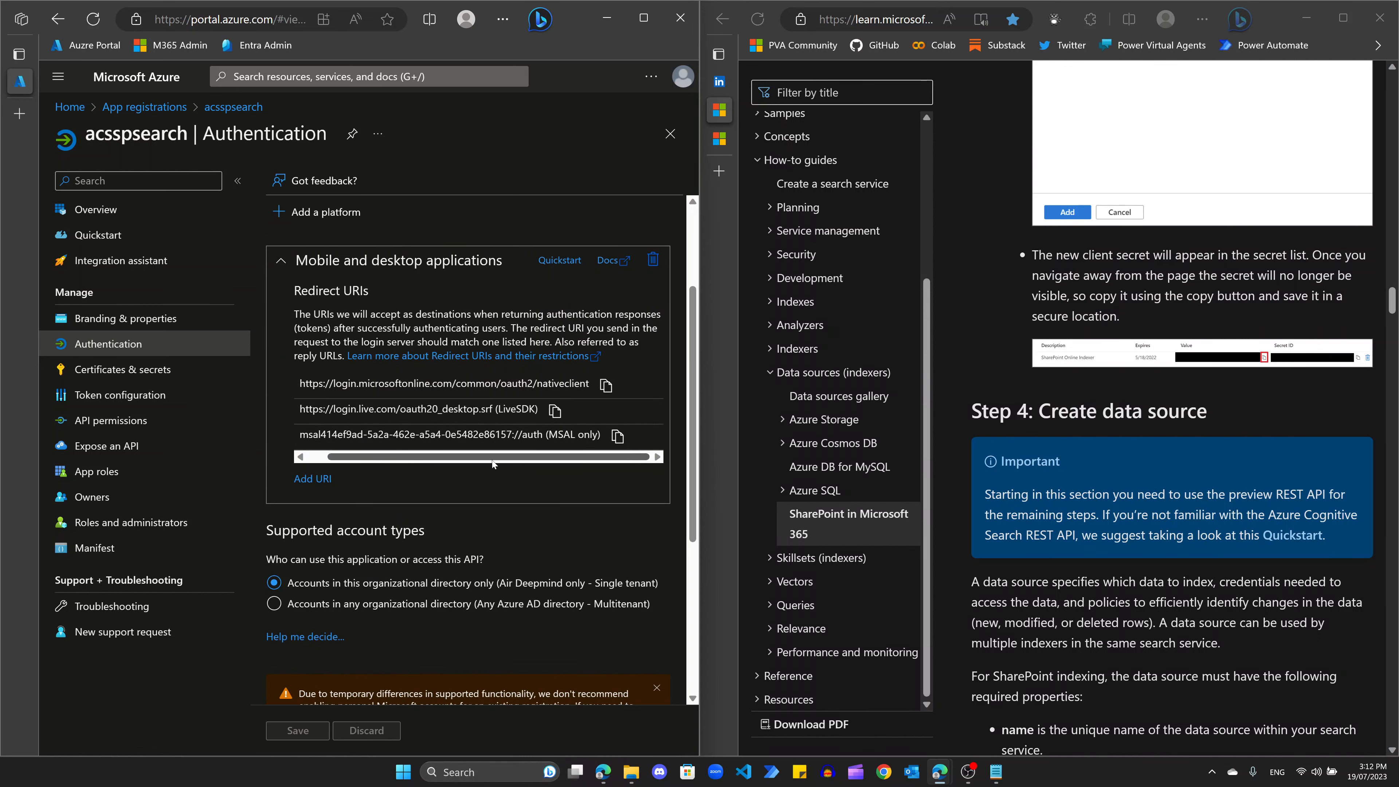
pyautogui.scroll(-4, 448, 565)
pyautogui.scroll(7, 448, 567)
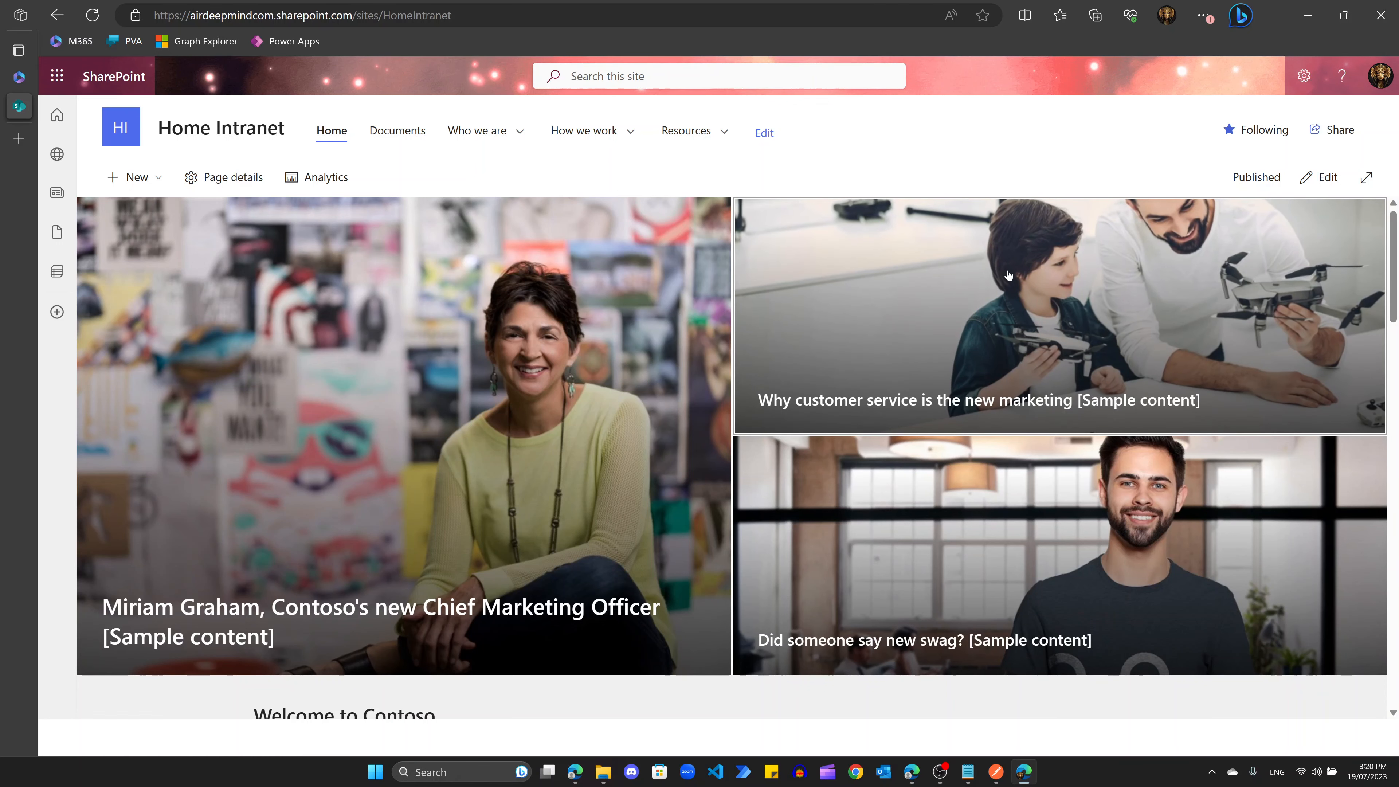
pyautogui.click(371, 13)
pyautogui.hotkey('ctrl', 'c')
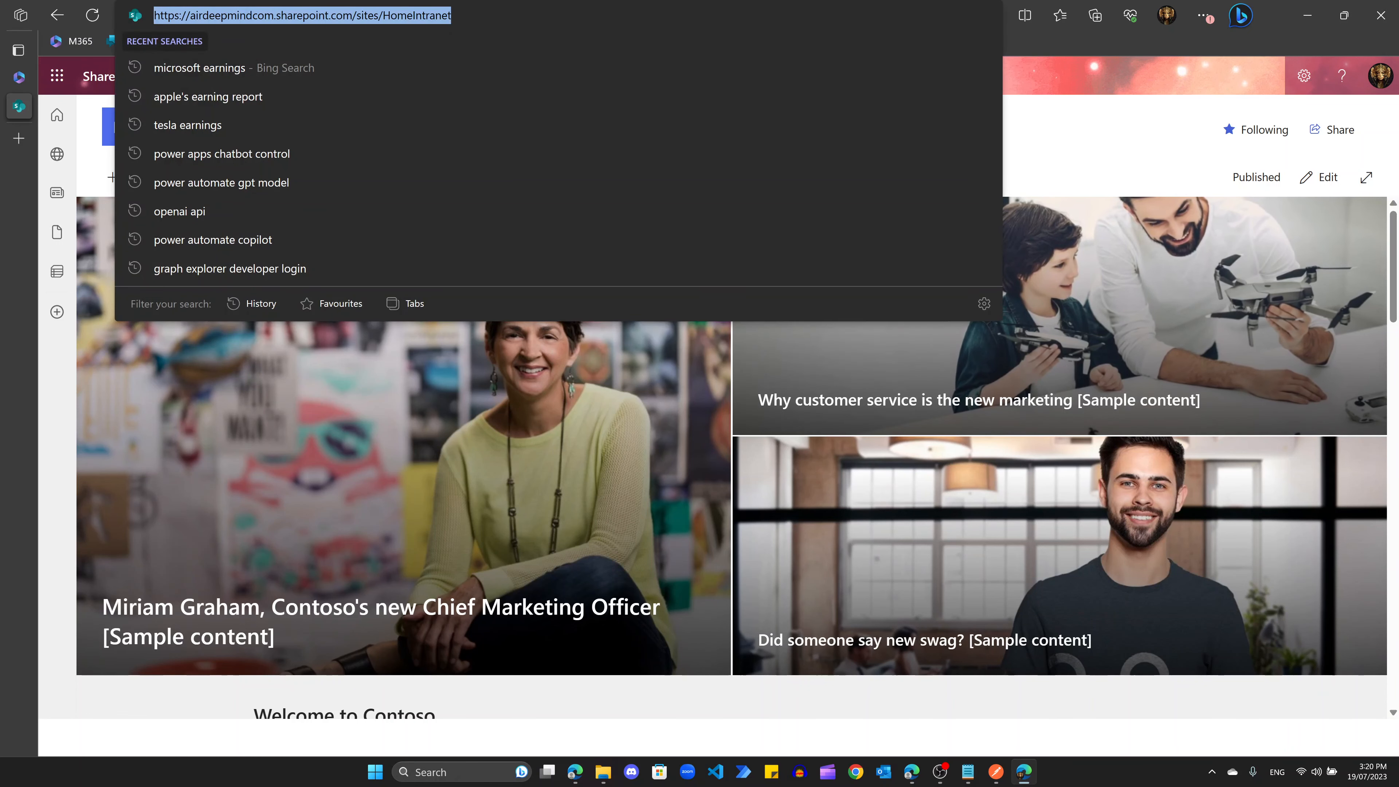
pyautogui.press('Right')
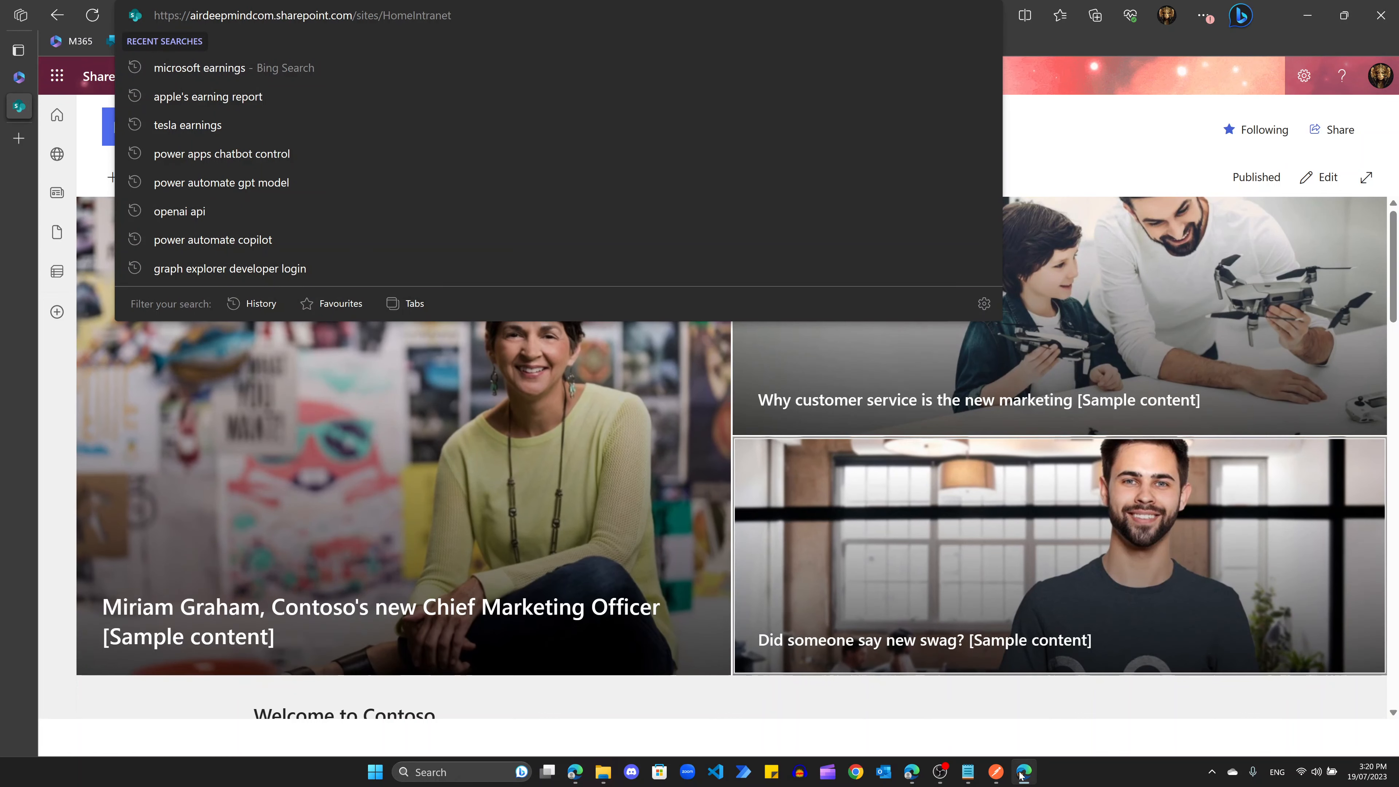
pyautogui.click(968, 772)
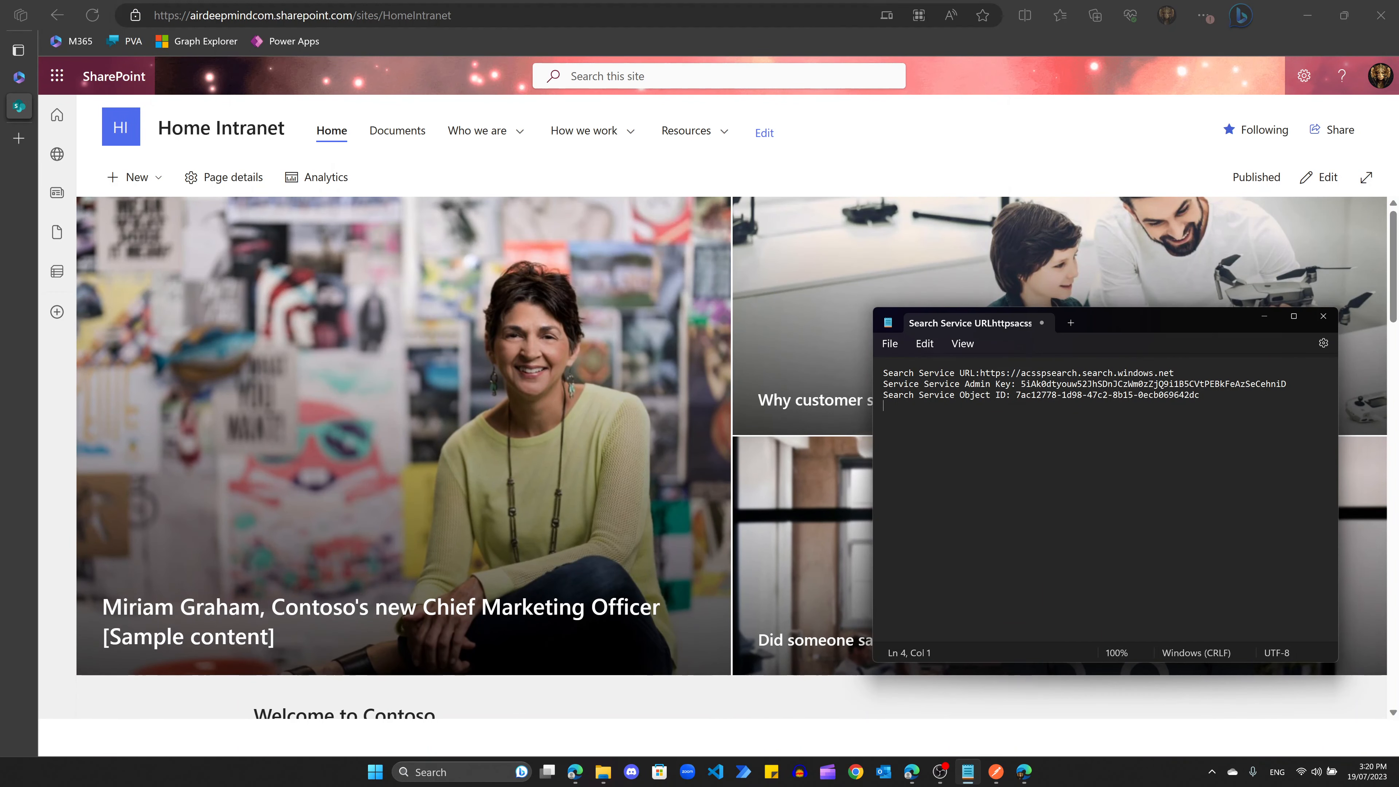
pyautogui.write('HP')
pyautogui.press('BackSpace')
pyautogui.press('BackSpace')
pyautogui.write('SPO:')
pyautogui.hotkey('ctrl', 'v')
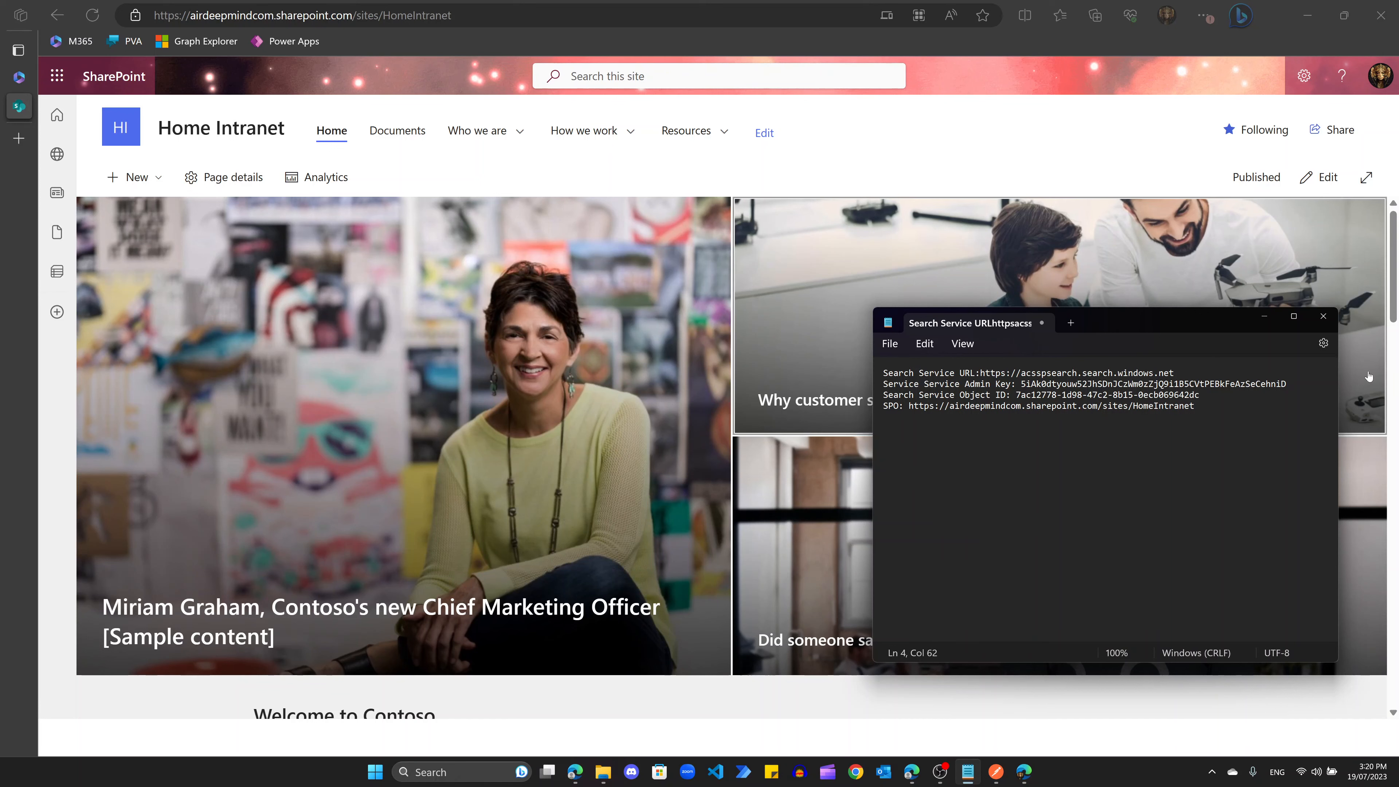
pyautogui.click(1264, 317)
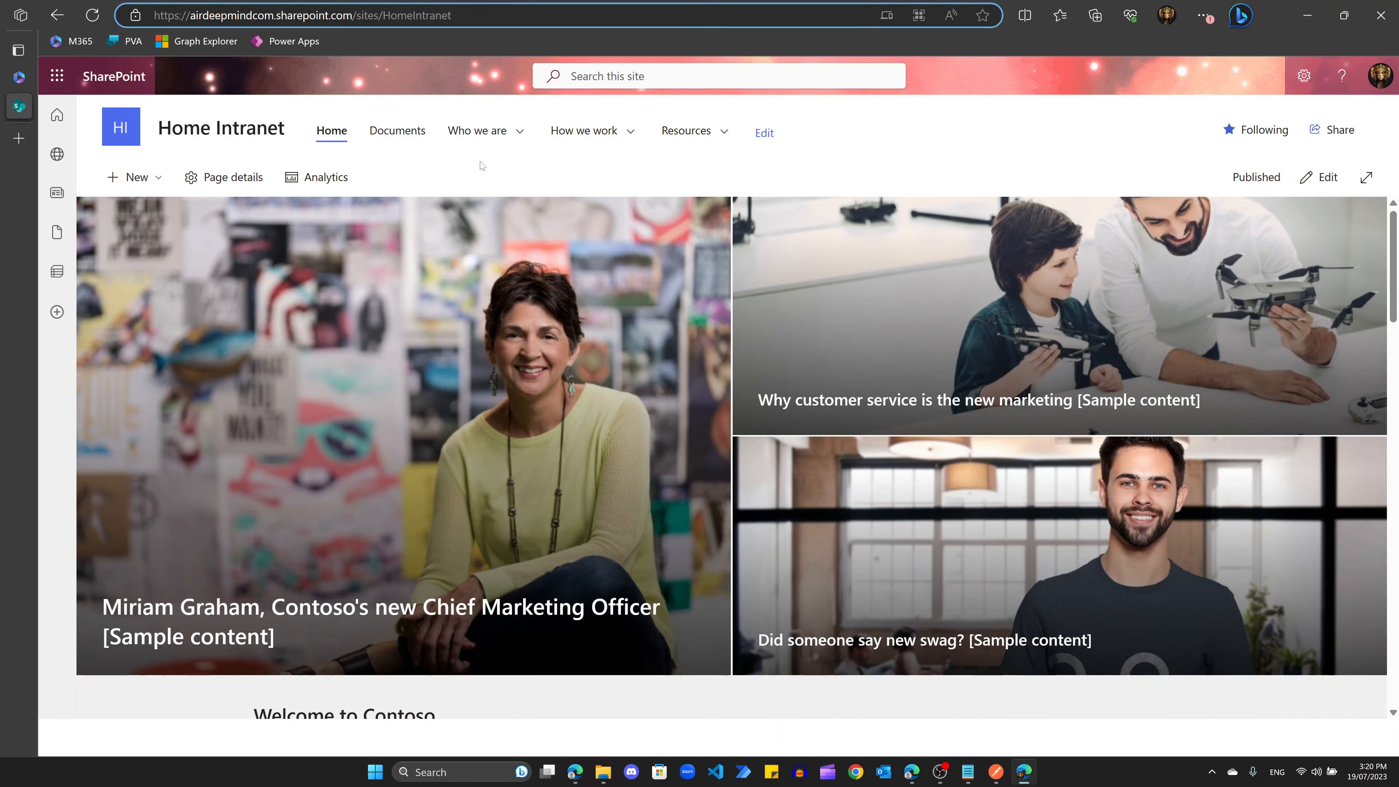
# Step: Open the Marketing assets folder in the site's Documents library and look over the files available for indexing
pyautogui.click(385, 130)
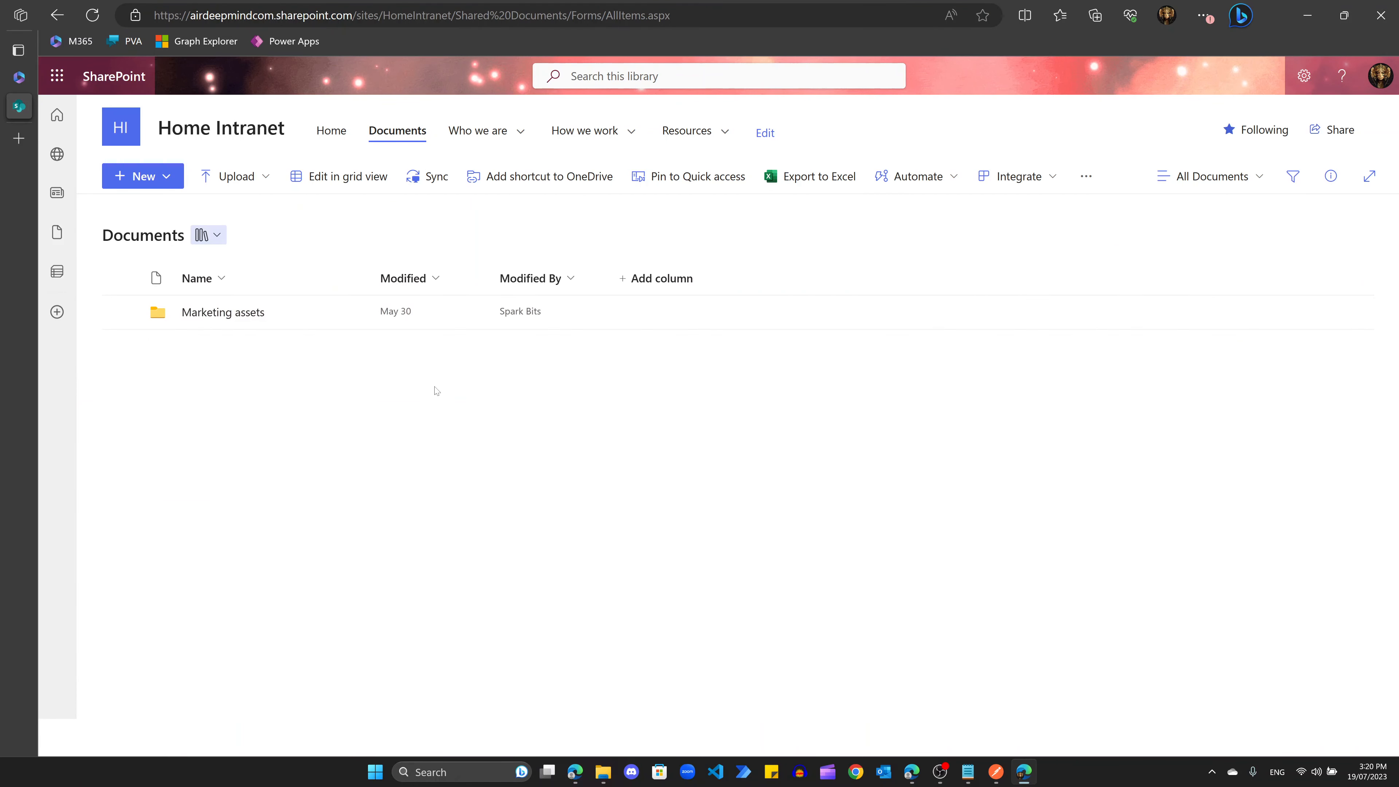
pyautogui.click(226, 312)
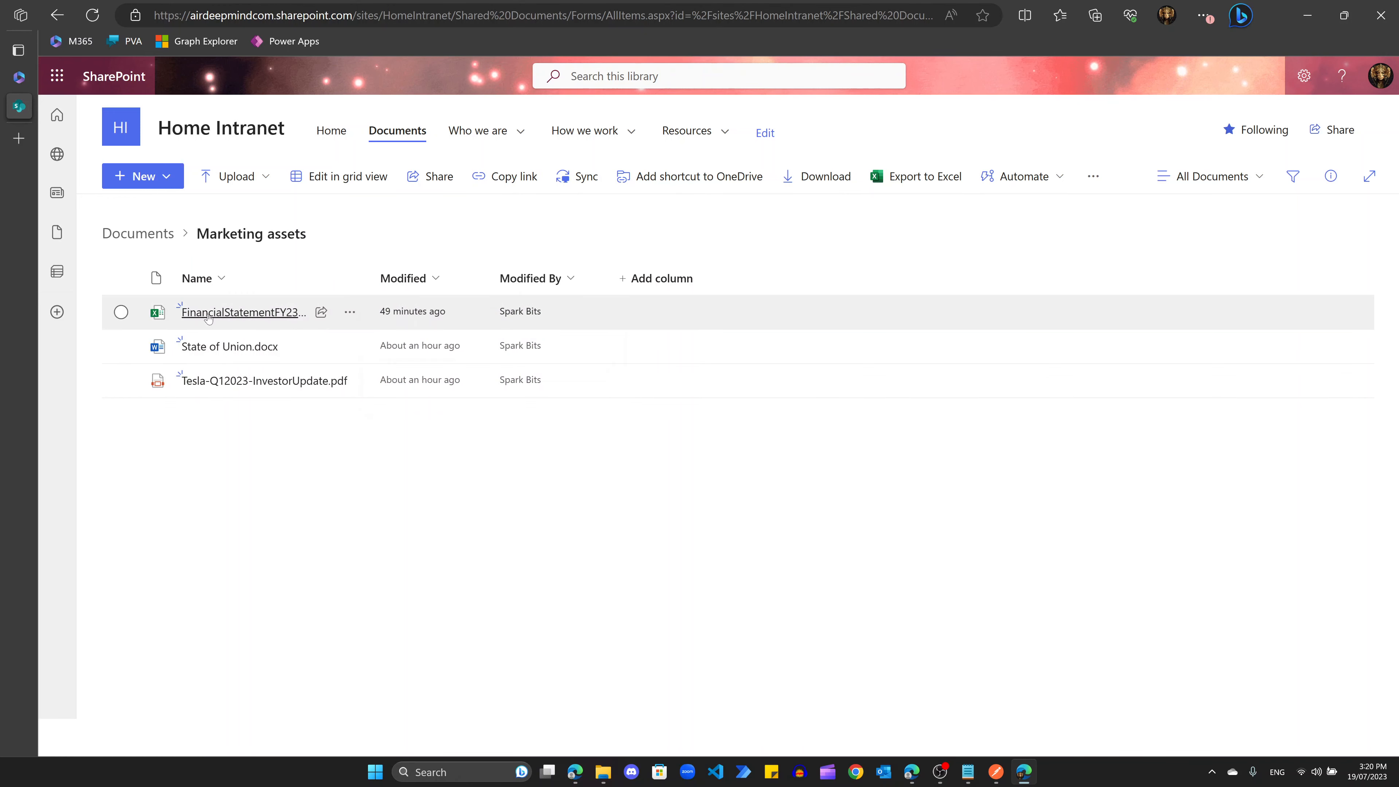
pyautogui.moveTo(249, 319)
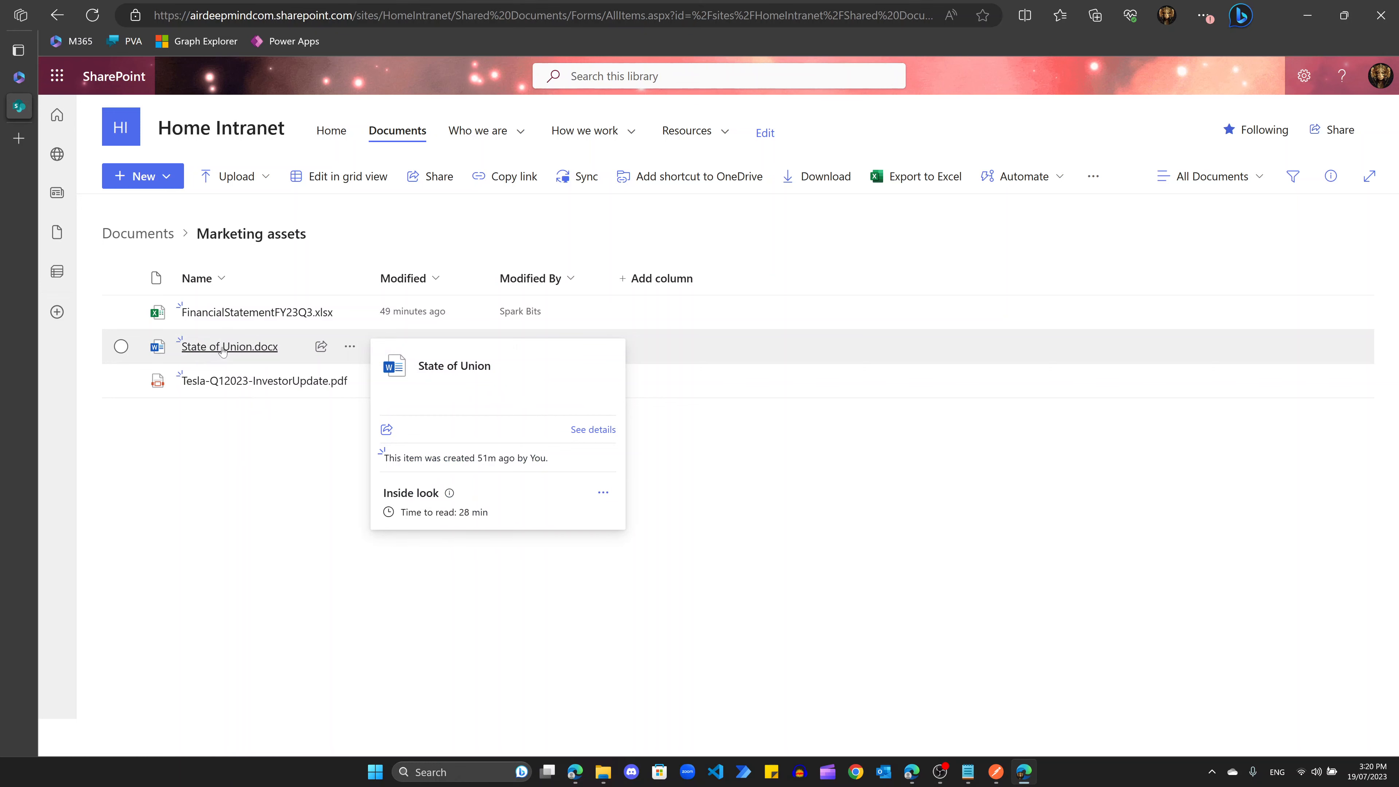
pyautogui.moveTo(249, 384)
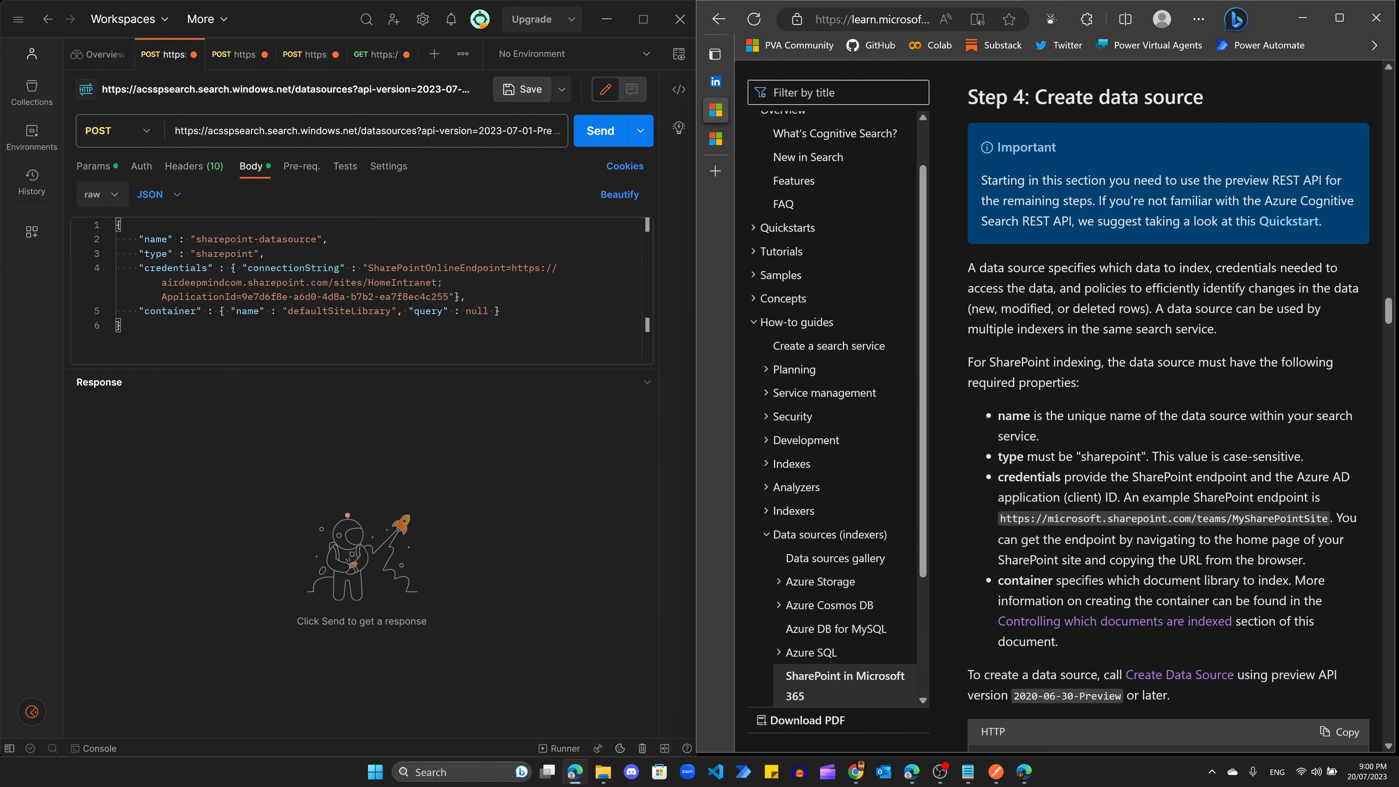
# Step: Read the Learn article's Step 4 on data source creation, including the preview REST API note and the required properties
pyautogui.moveTo(1216, 267); pyautogui.dragTo(1338, 268)
pyautogui.click(1338, 268)
pyautogui.moveTo(1225, 181); pyautogui.dragTo(1326, 182)
pyautogui.click(1256, 384)
pyautogui.scroll(-3, 1168, 386)
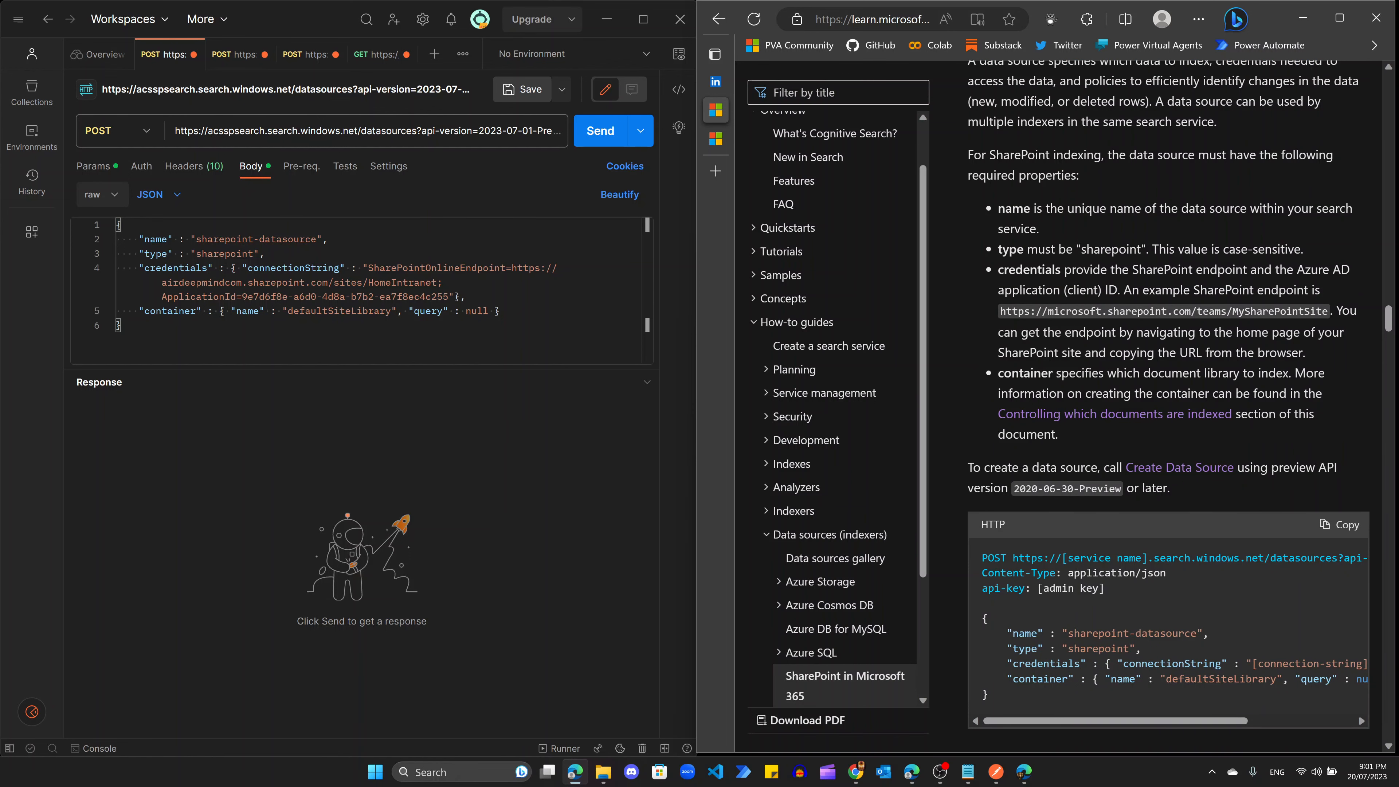
pyautogui.scroll(-3, 1153, 444)
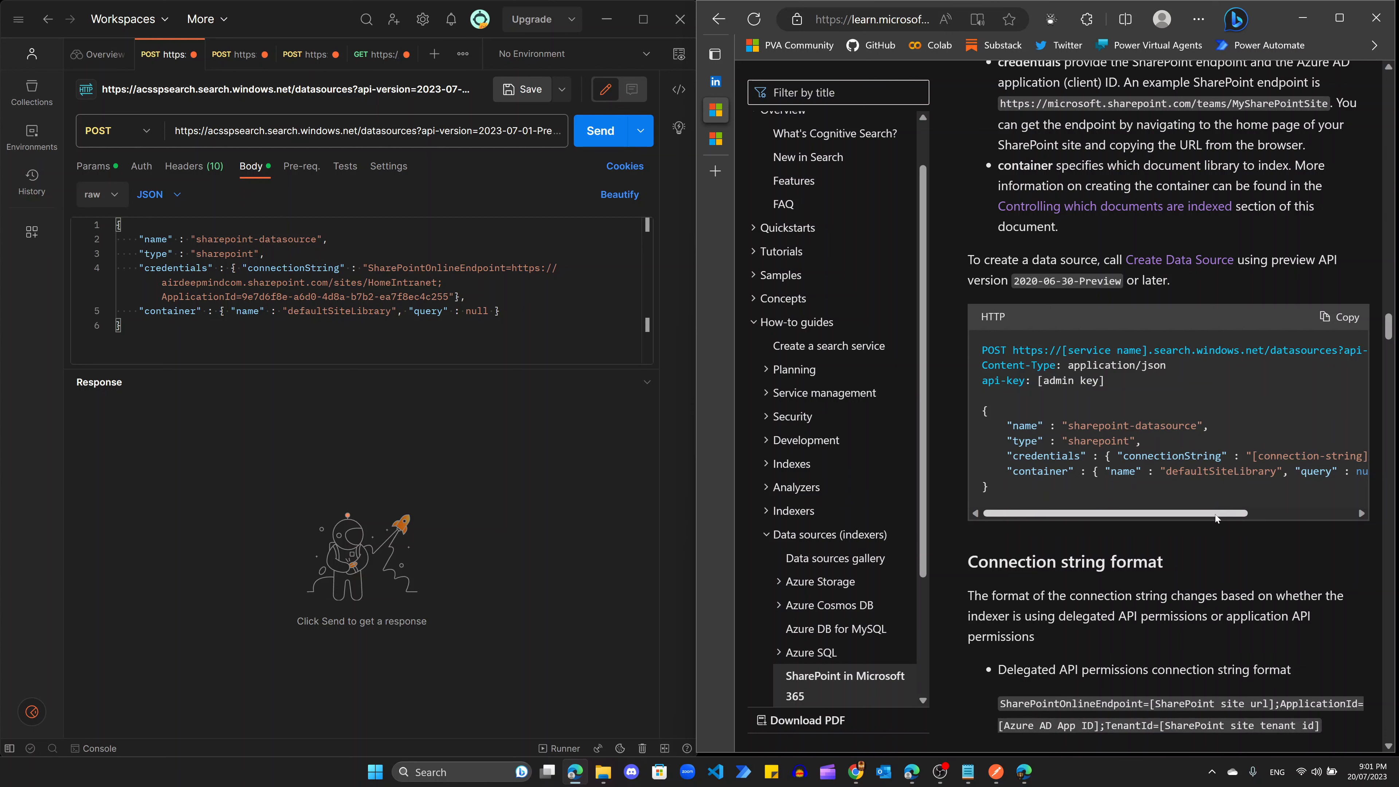
# Step: Examine the sample POST request's datasources path and its service name placeholder
pyautogui.hscroll(3, 1221, 499)
pyautogui.moveTo(1166, 350); pyautogui.dragTo(1234, 351)
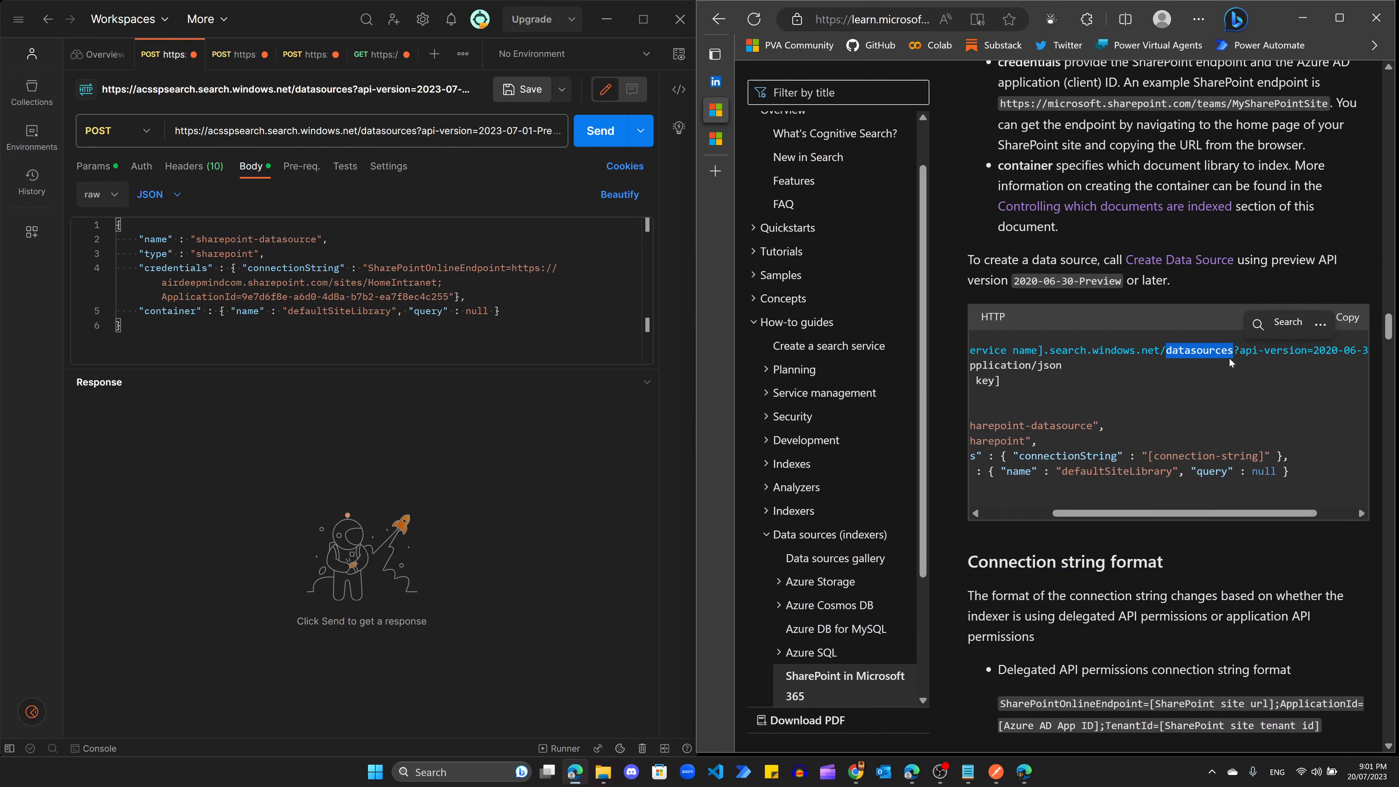
pyautogui.moveTo(1231, 515); pyautogui.dragTo(1061, 517)
pyautogui.click(1140, 490)
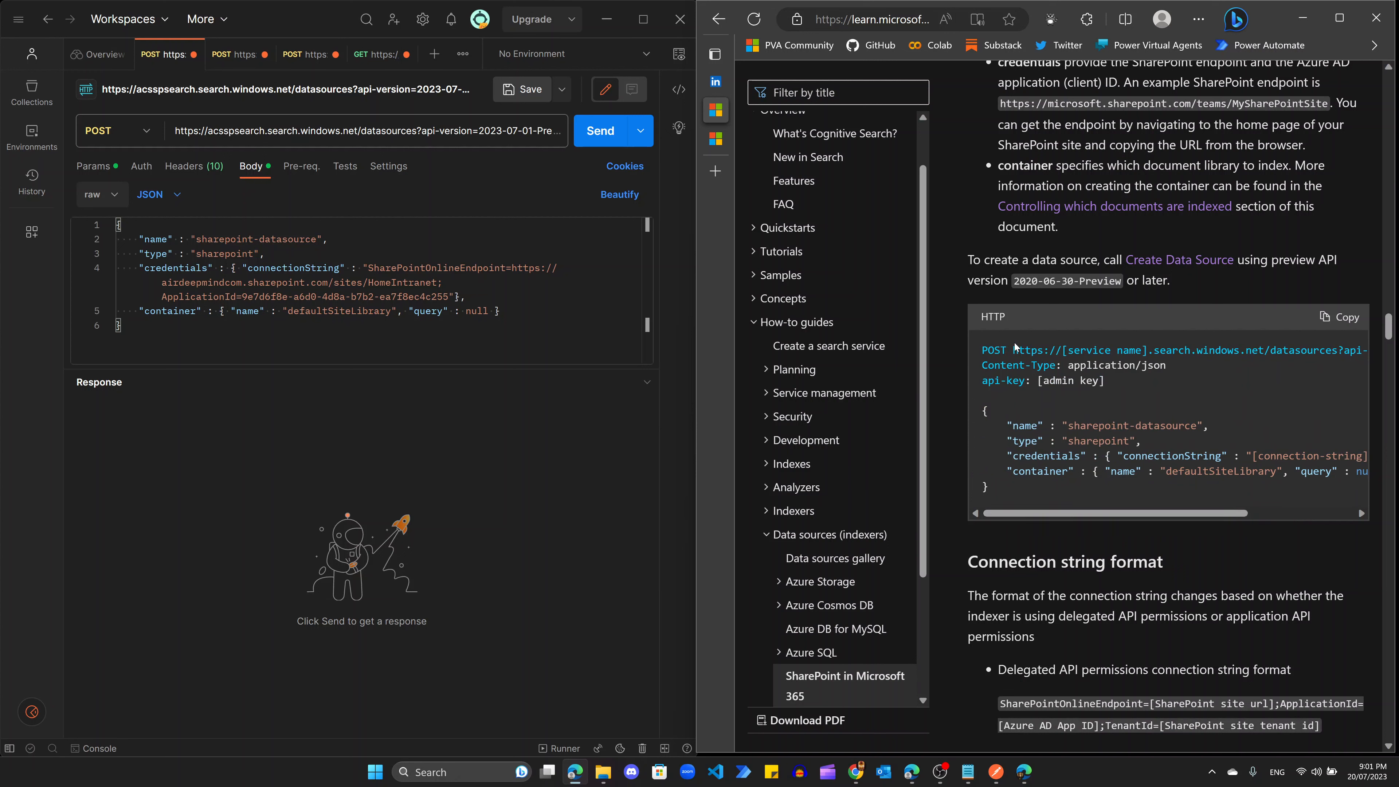
pyautogui.doubleClick(1002, 352)
pyautogui.click(1014, 356)
pyautogui.moveTo(1067, 352); pyautogui.dragTo(1153, 355)
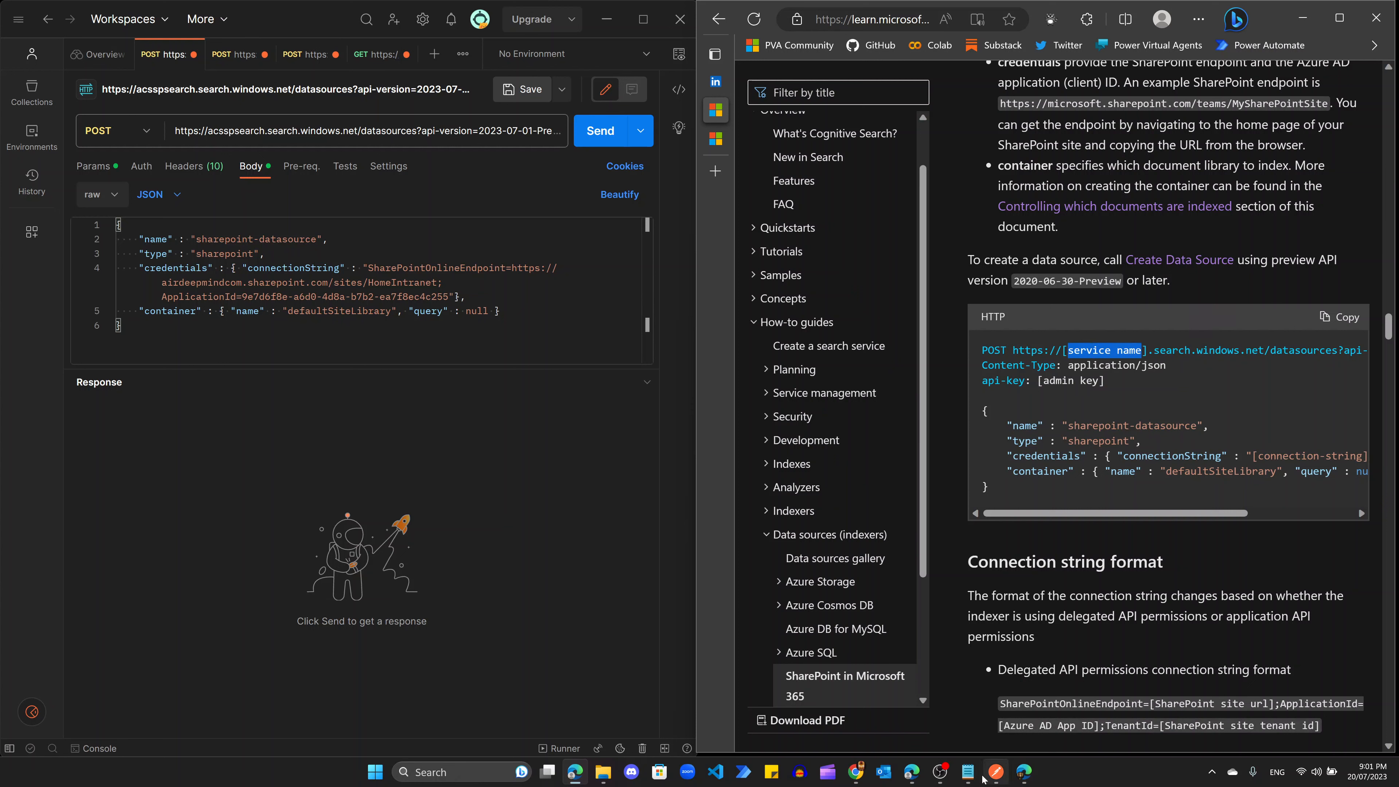
# Step: Check the search service URL in the Notepad notes against the sample's service name placeholder, then put the notes away
pyautogui.click(969, 774)
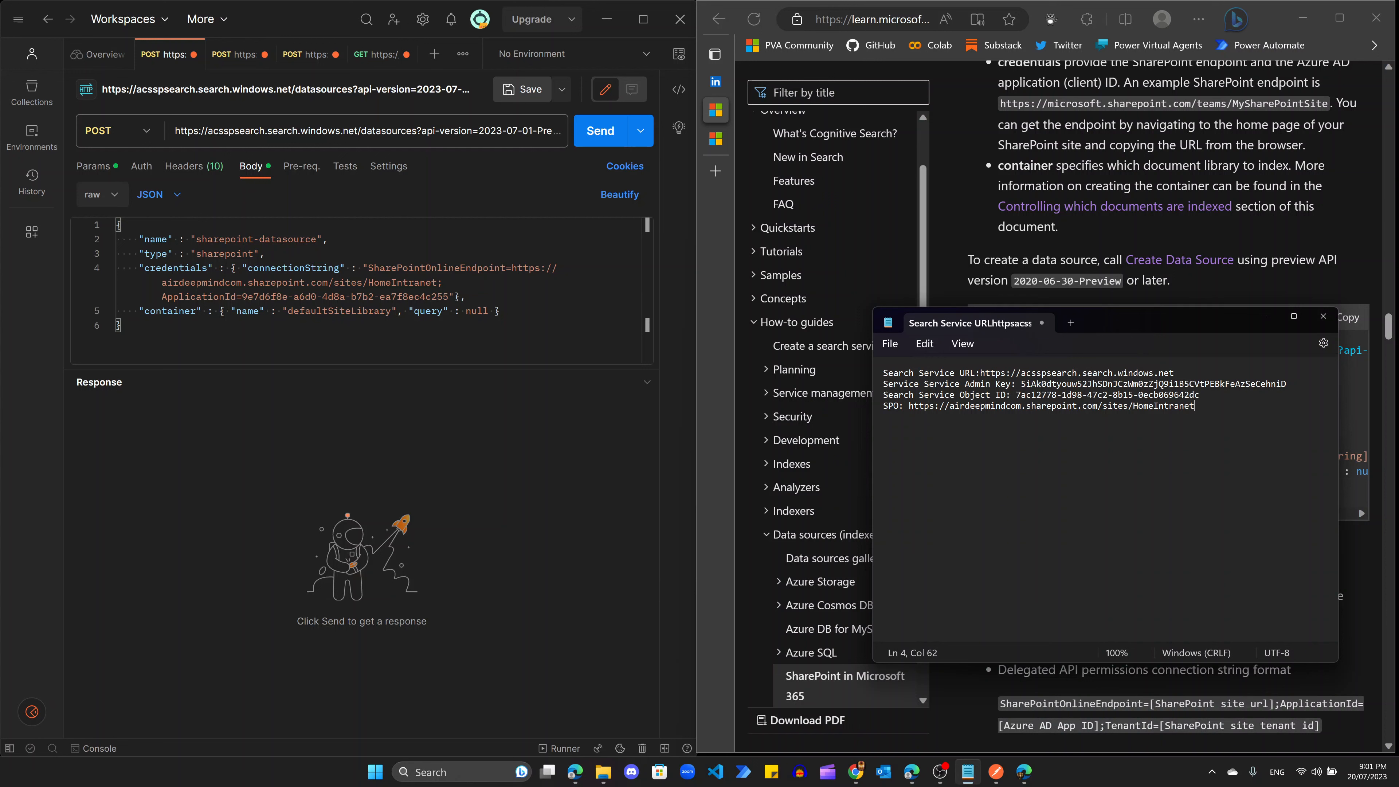
pyautogui.moveTo(888, 373); pyautogui.dragTo(1174, 373)
pyautogui.click(1011, 373)
pyautogui.moveTo(1193, 315); pyautogui.dragTo(1203, 421)
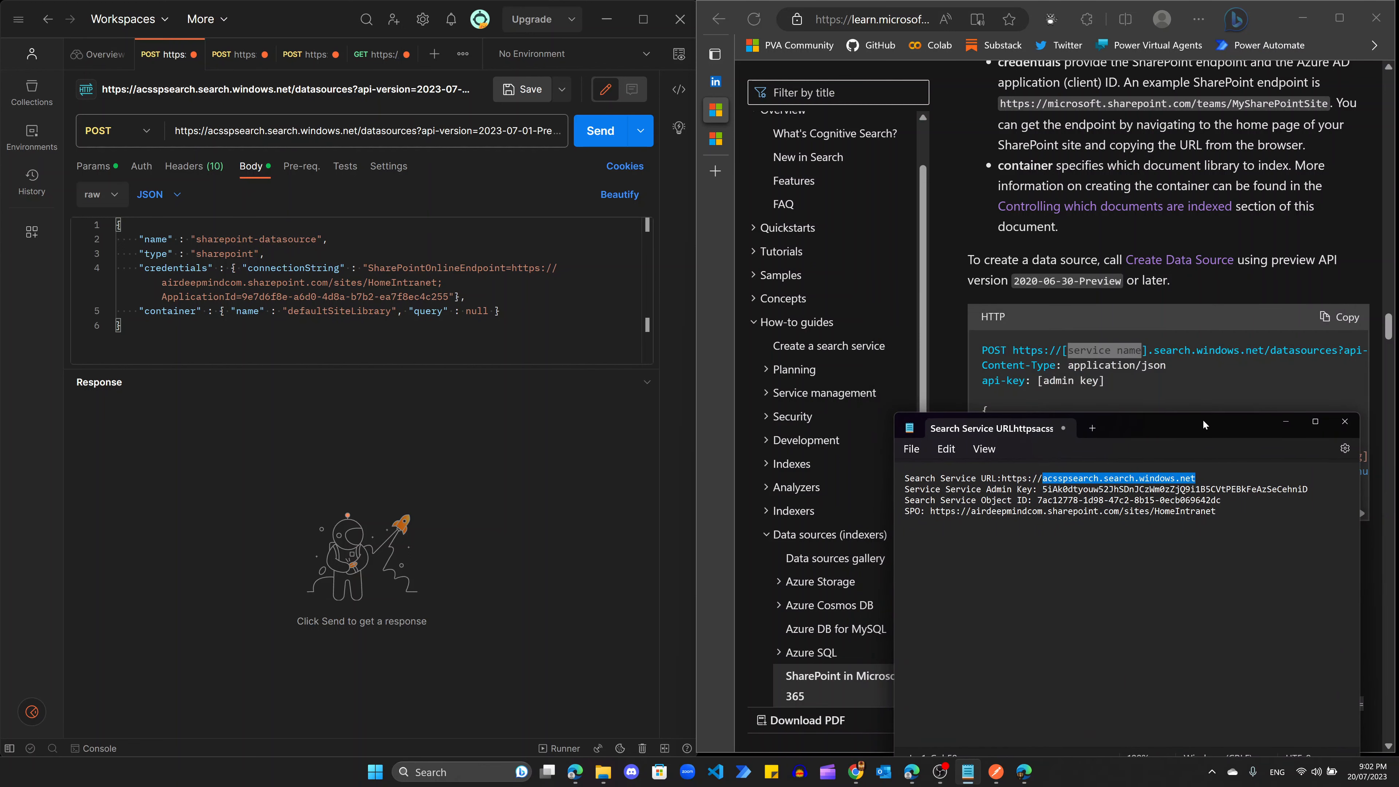
pyautogui.click(1291, 422)
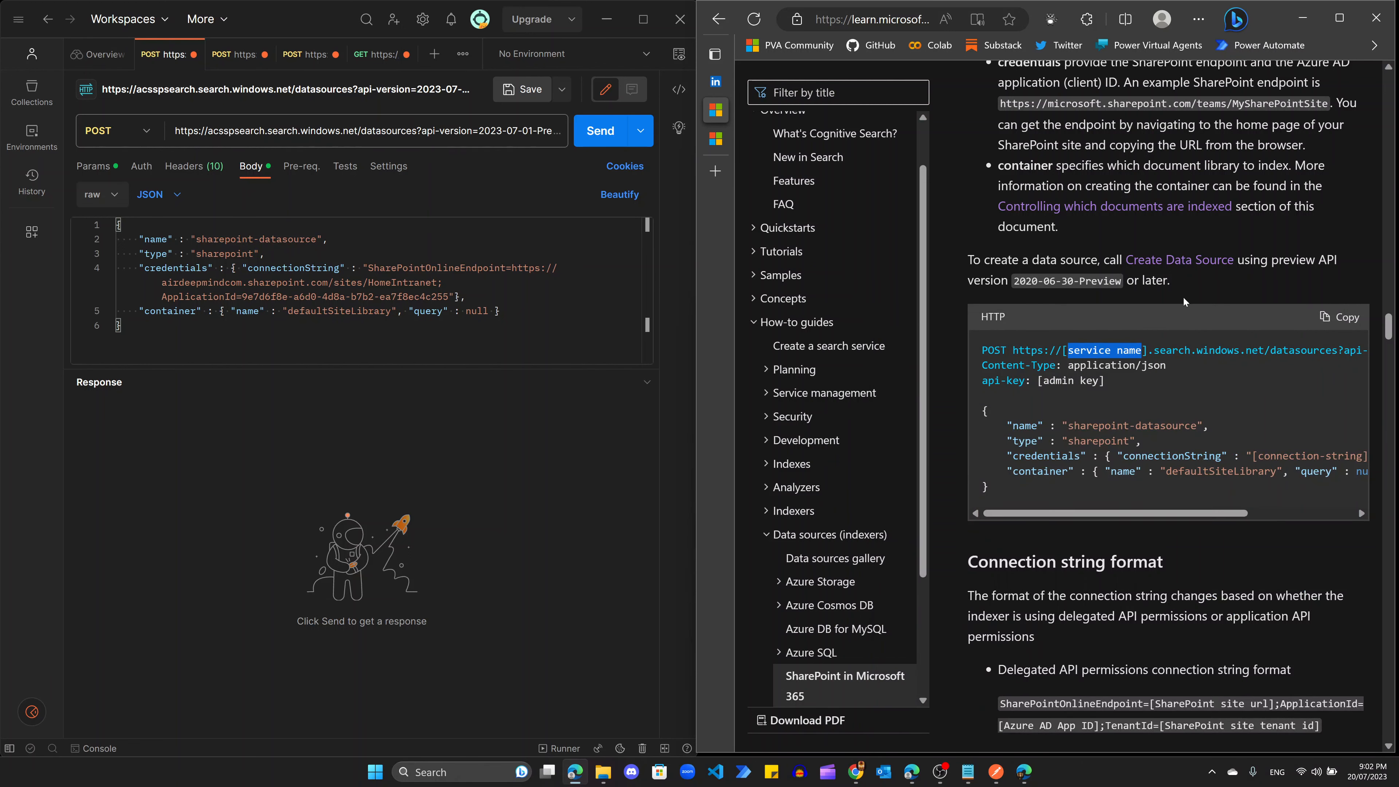
# Step: Examine the datasources path and the api-version parameter at the end of the sample request URL
pyautogui.moveTo(1196, 514); pyautogui.dragTo(1295, 513)
pyautogui.moveTo(1123, 350); pyautogui.dragTo(1190, 350)
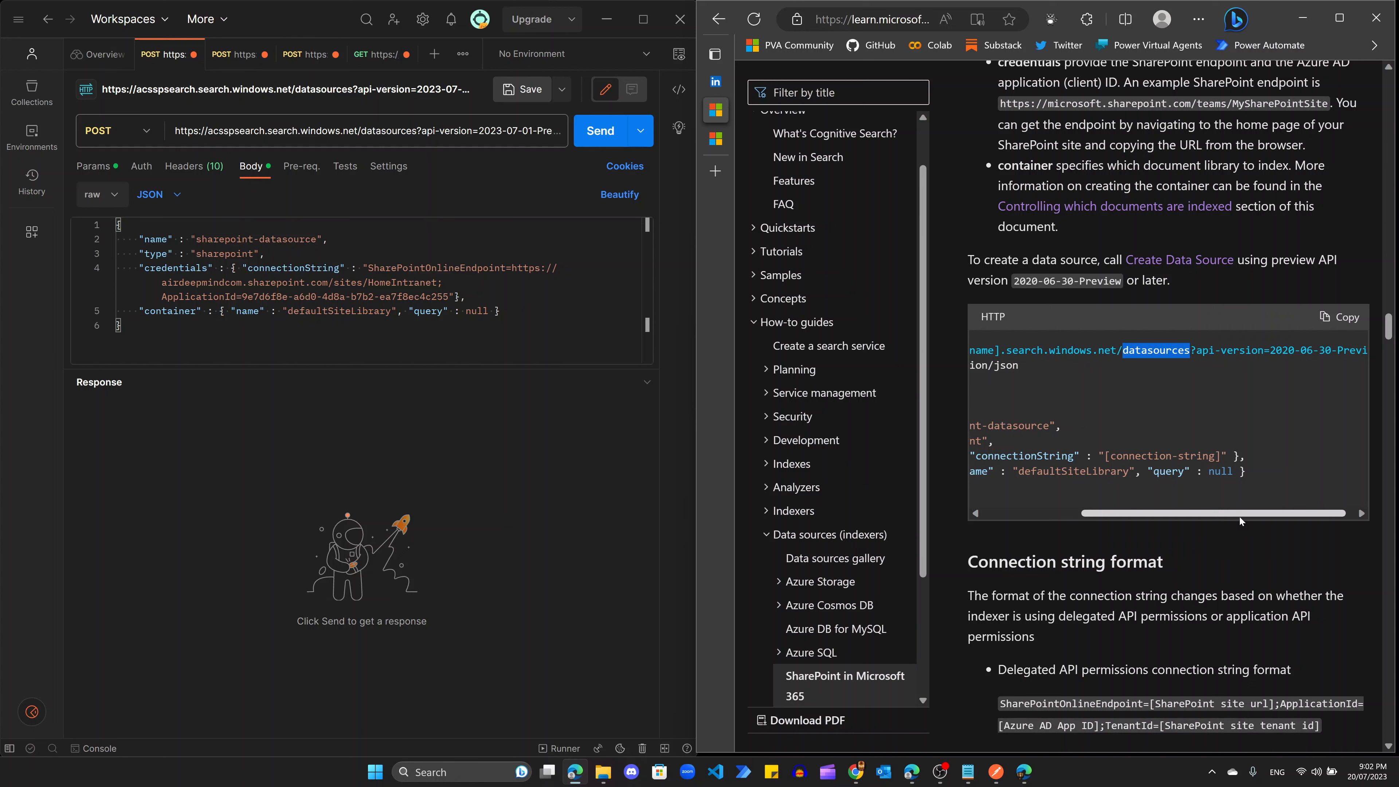
pyautogui.moveTo(1241, 514); pyautogui.dragTo(1249, 513)
pyautogui.click(1229, 368)
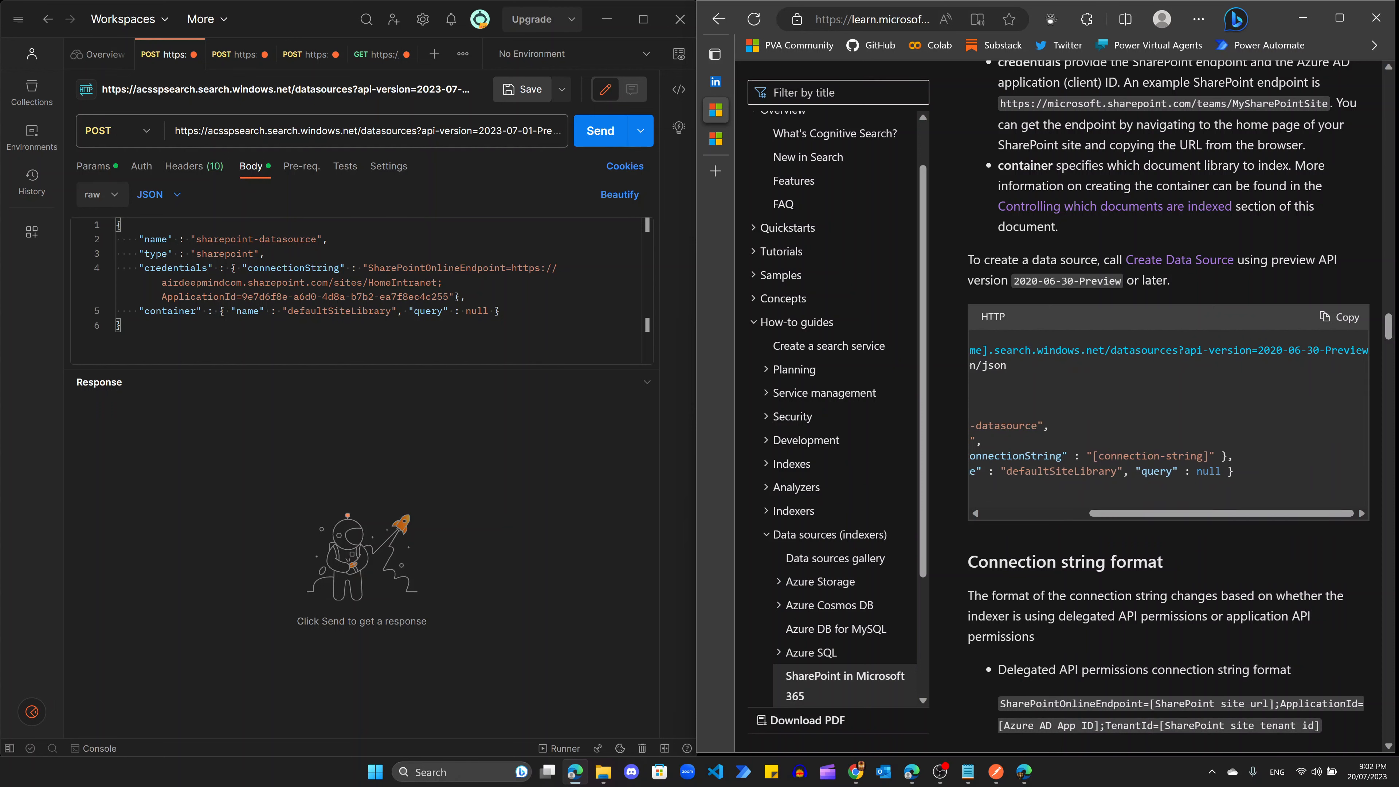
pyautogui.moveTo(1184, 350); pyautogui.dragTo(1377, 358)
pyautogui.click(1256, 351)
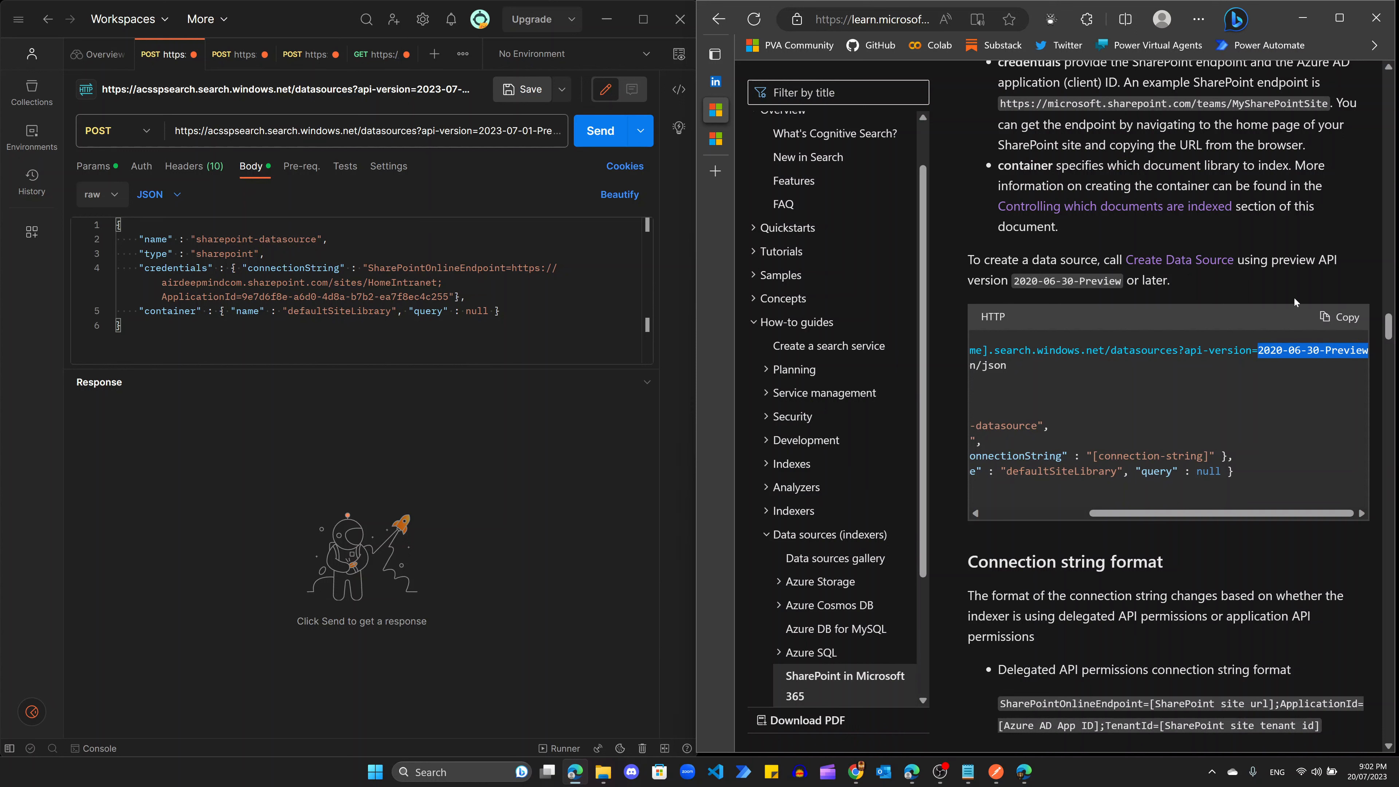
pyautogui.click(1263, 290)
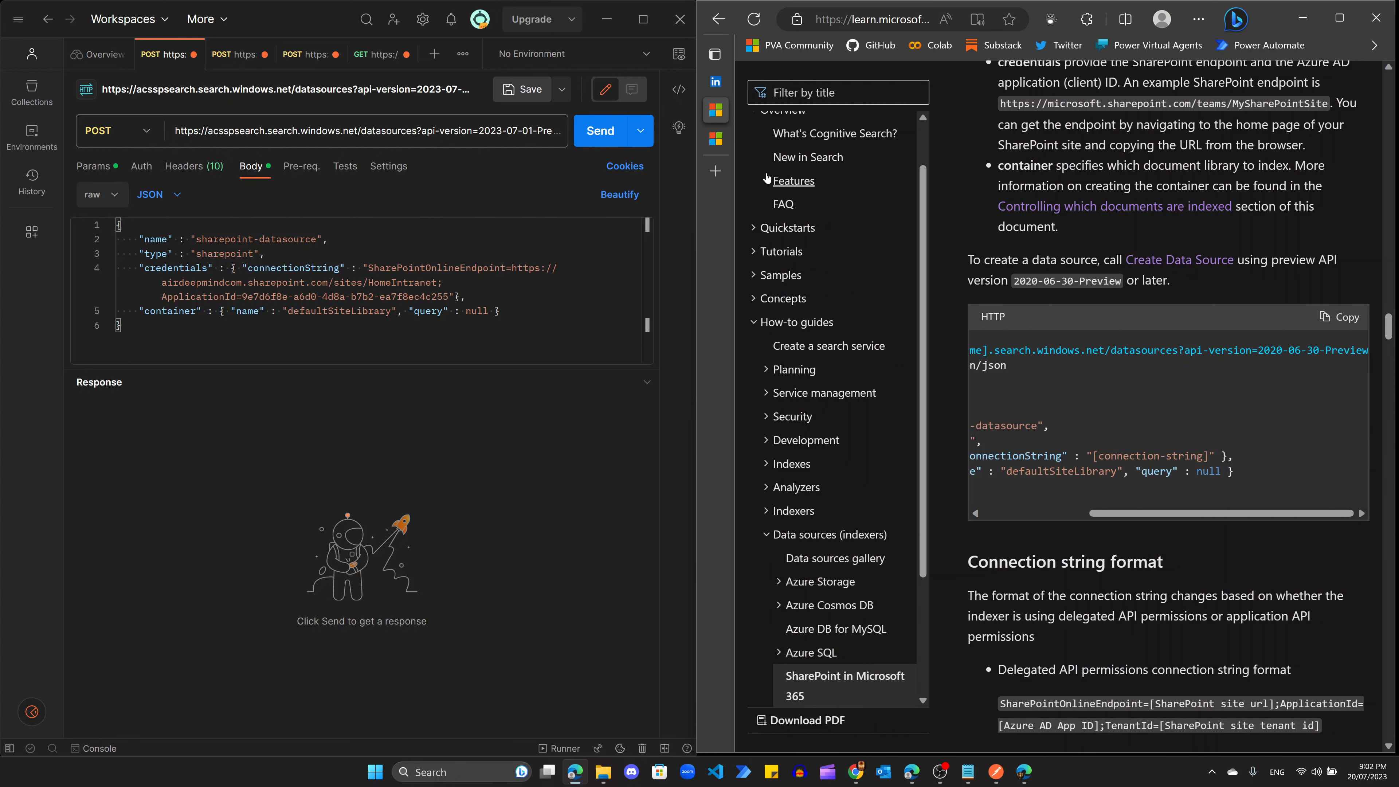
# Step: Consult the Learn page's list of preview API versions, then return to the start of the sample data source request
pyautogui.click(716, 138)
pyautogui.scroll(-2, 1123, 446)
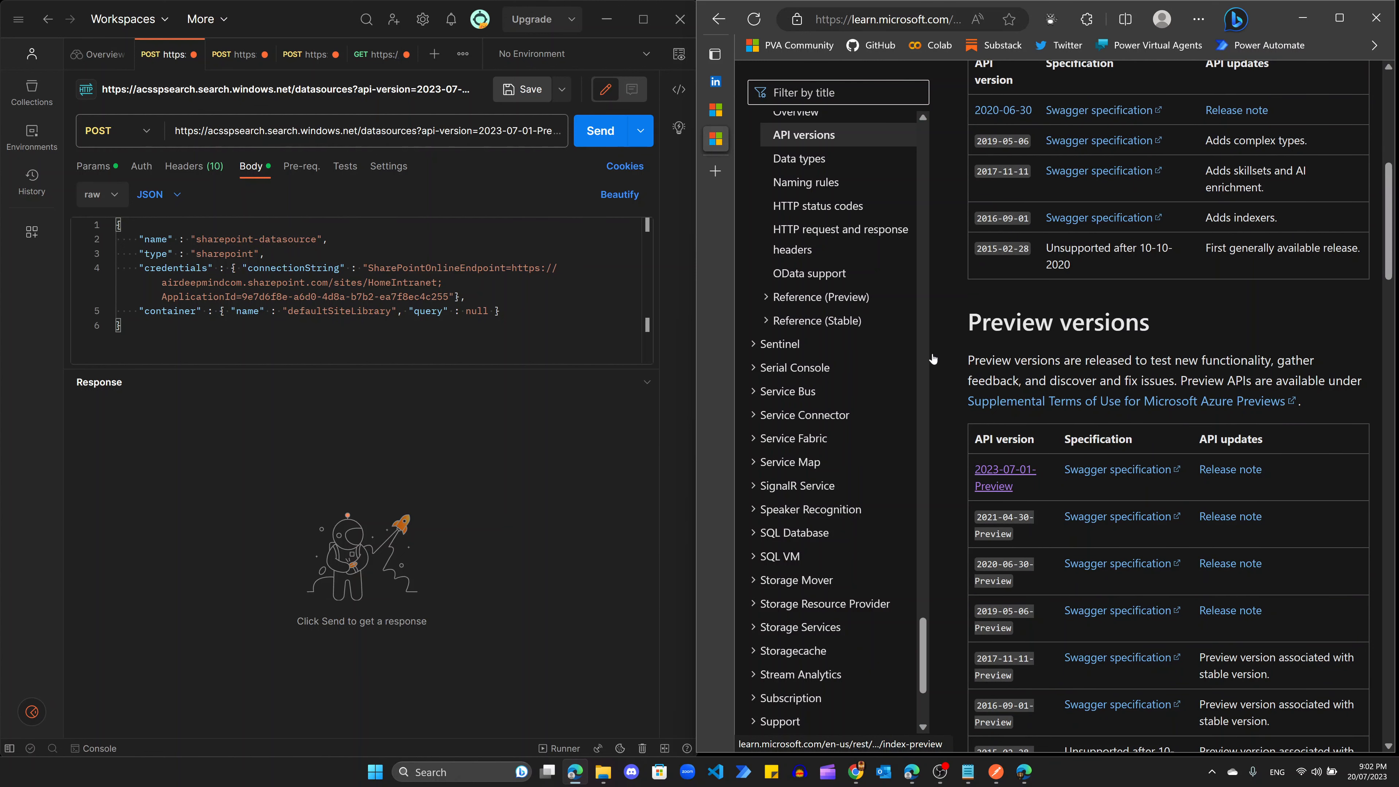
pyautogui.hotkey('ctrl', 'shift', 'Tab')
pyautogui.moveTo(1140, 513); pyautogui.dragTo(1033, 507)
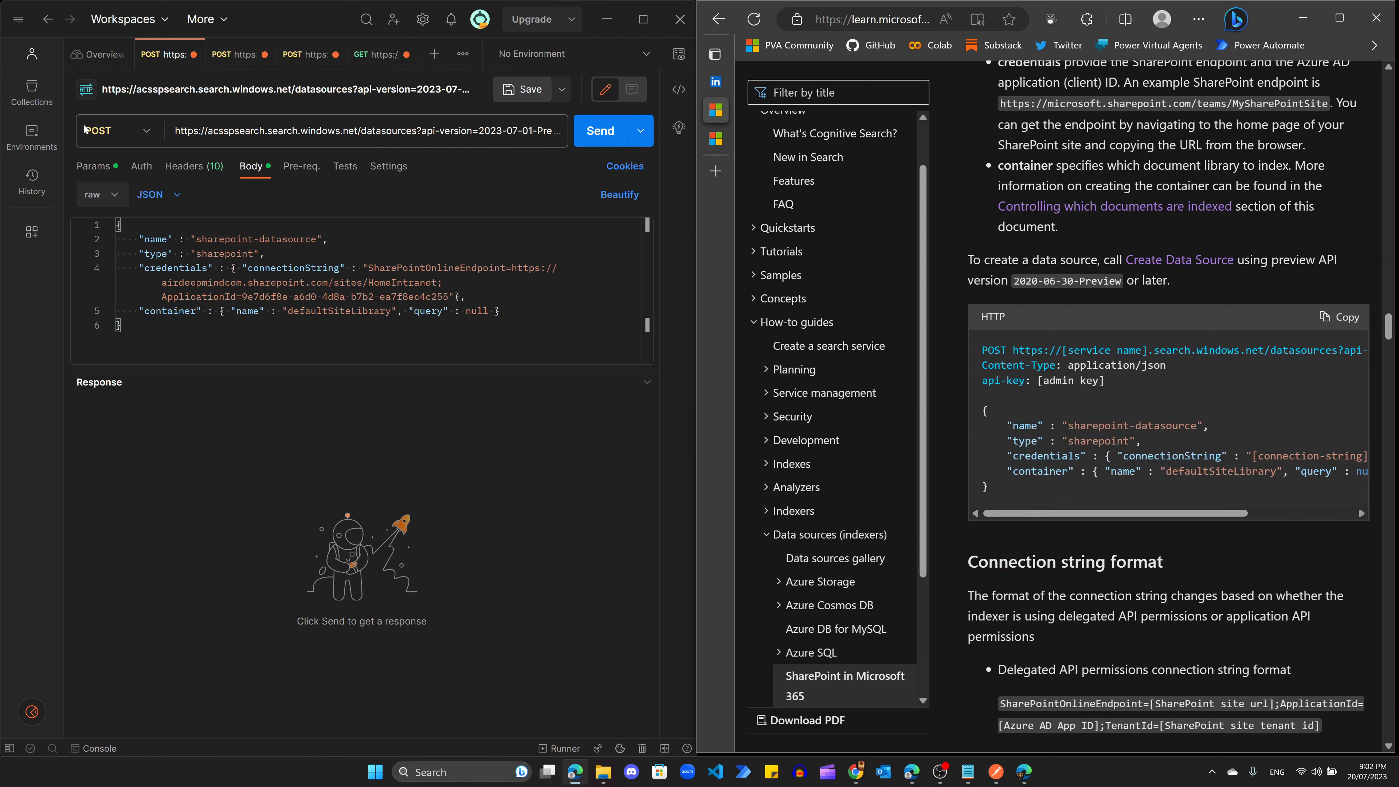
# Step: In Postman, check the datasources request's URL and API version, then display its request headers
pyautogui.moveTo(175, 130); pyautogui.dragTo(487, 143)
pyautogui.click(484, 129)
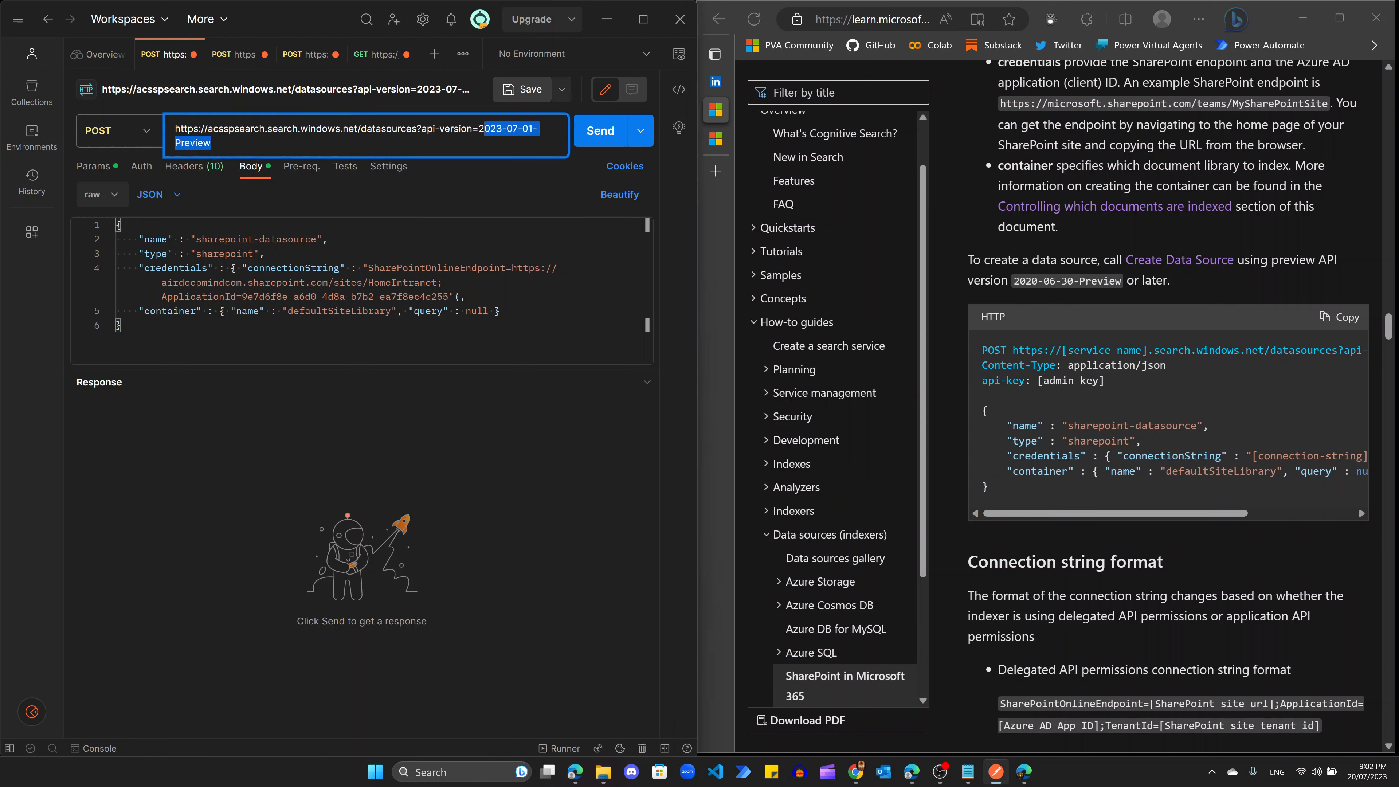
pyautogui.click(401, 465)
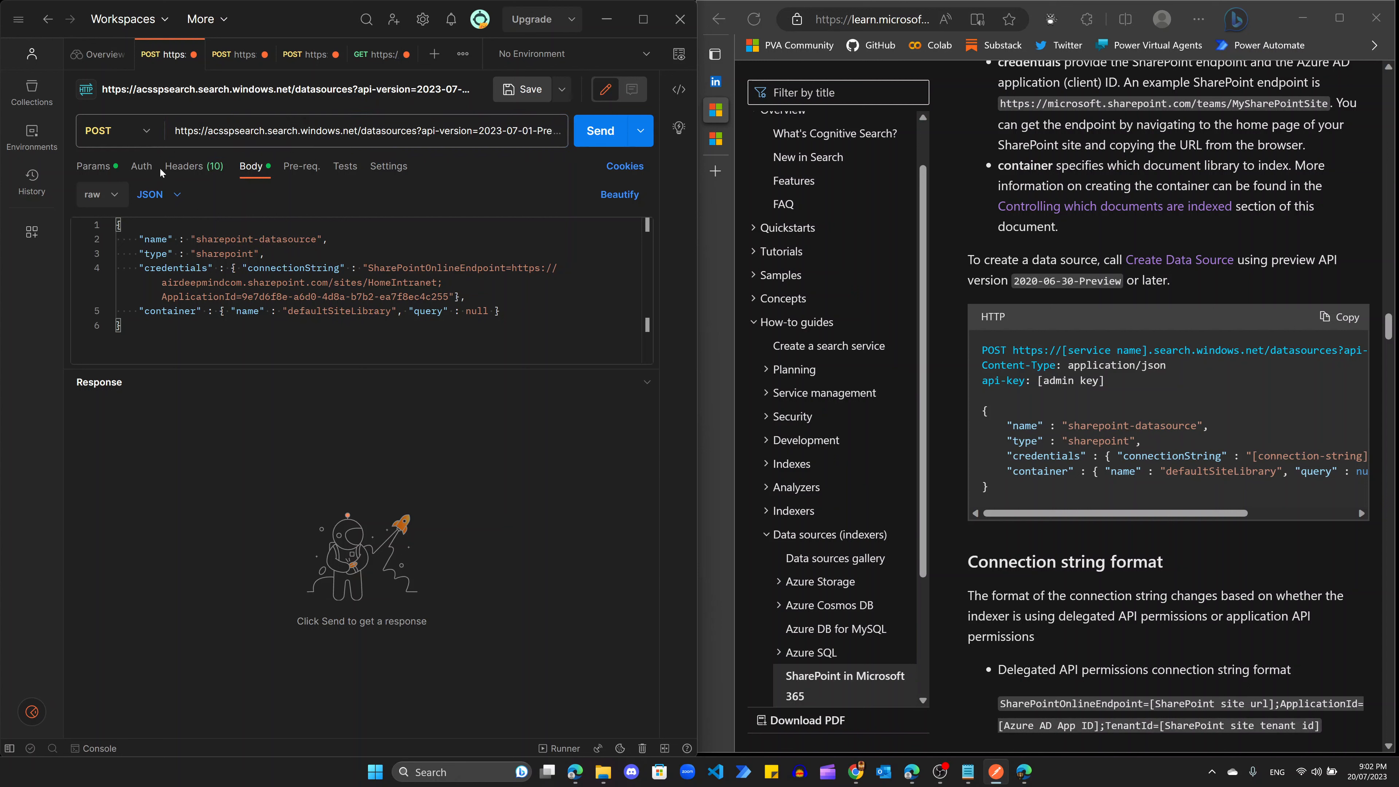
pyautogui.click(184, 167)
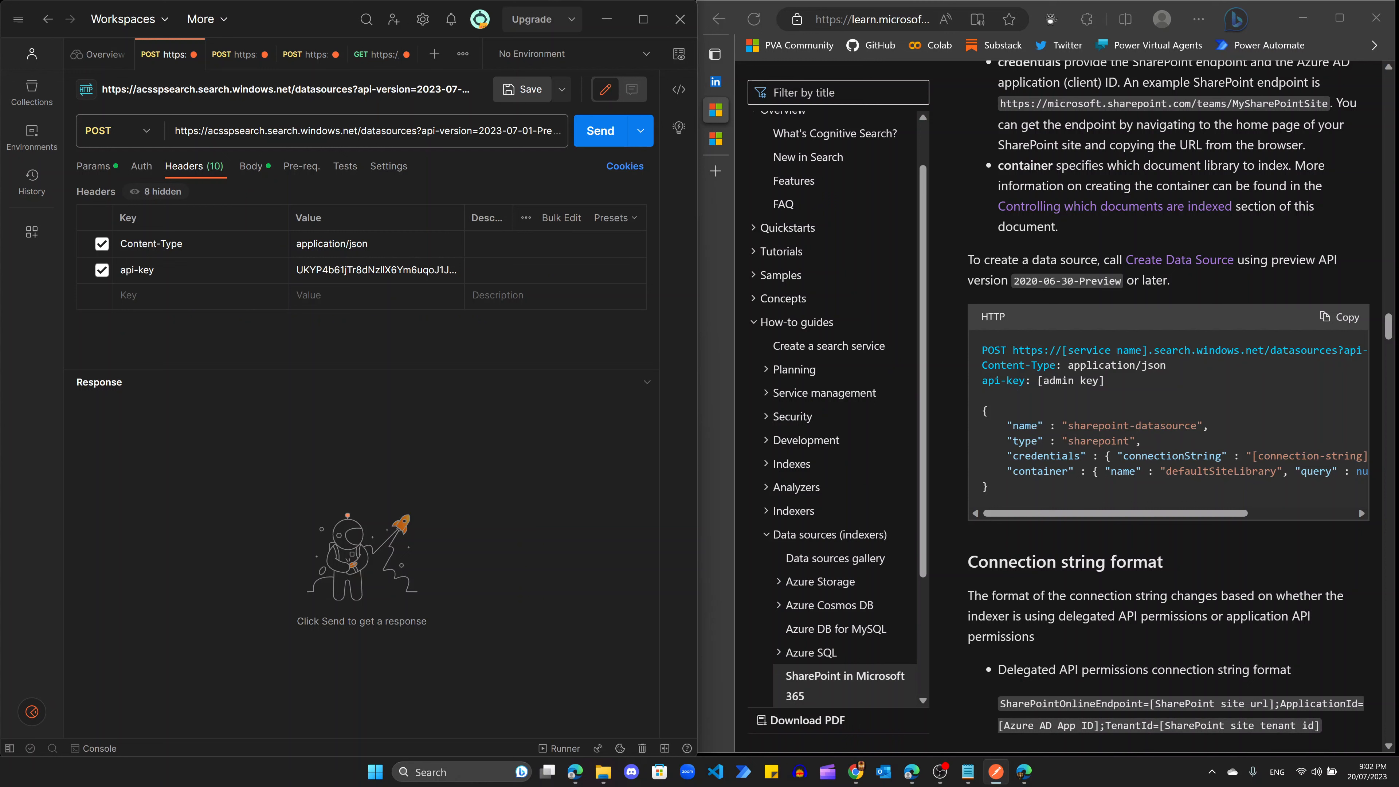
# Step: Match the sample's admin key placeholder to the api-key header, then display Postman's request body and compare it with the sample JSON
pyautogui.moveTo(1037, 380); pyautogui.dragTo(1105, 389)
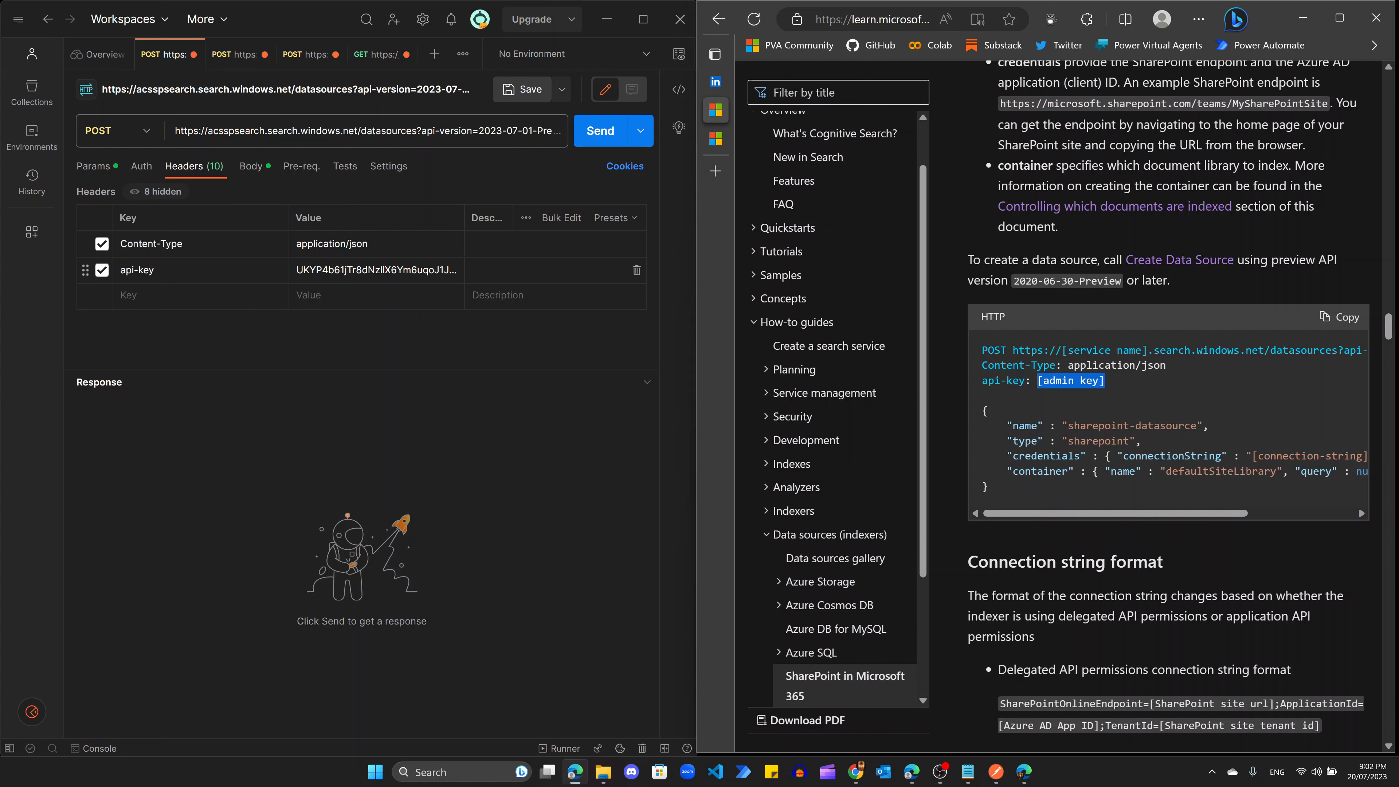
pyautogui.click(258, 169)
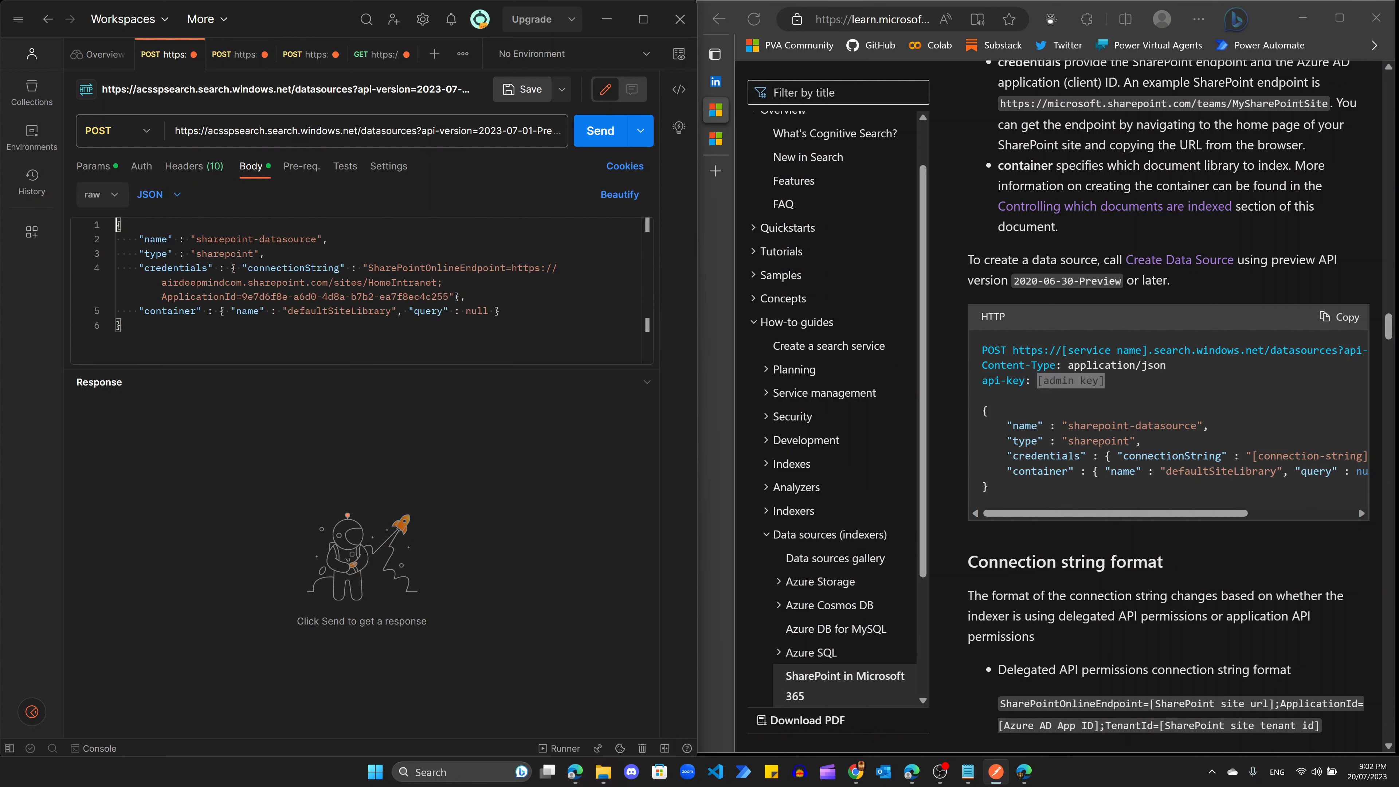
pyautogui.moveTo(980, 408); pyautogui.dragTo(1058, 499)
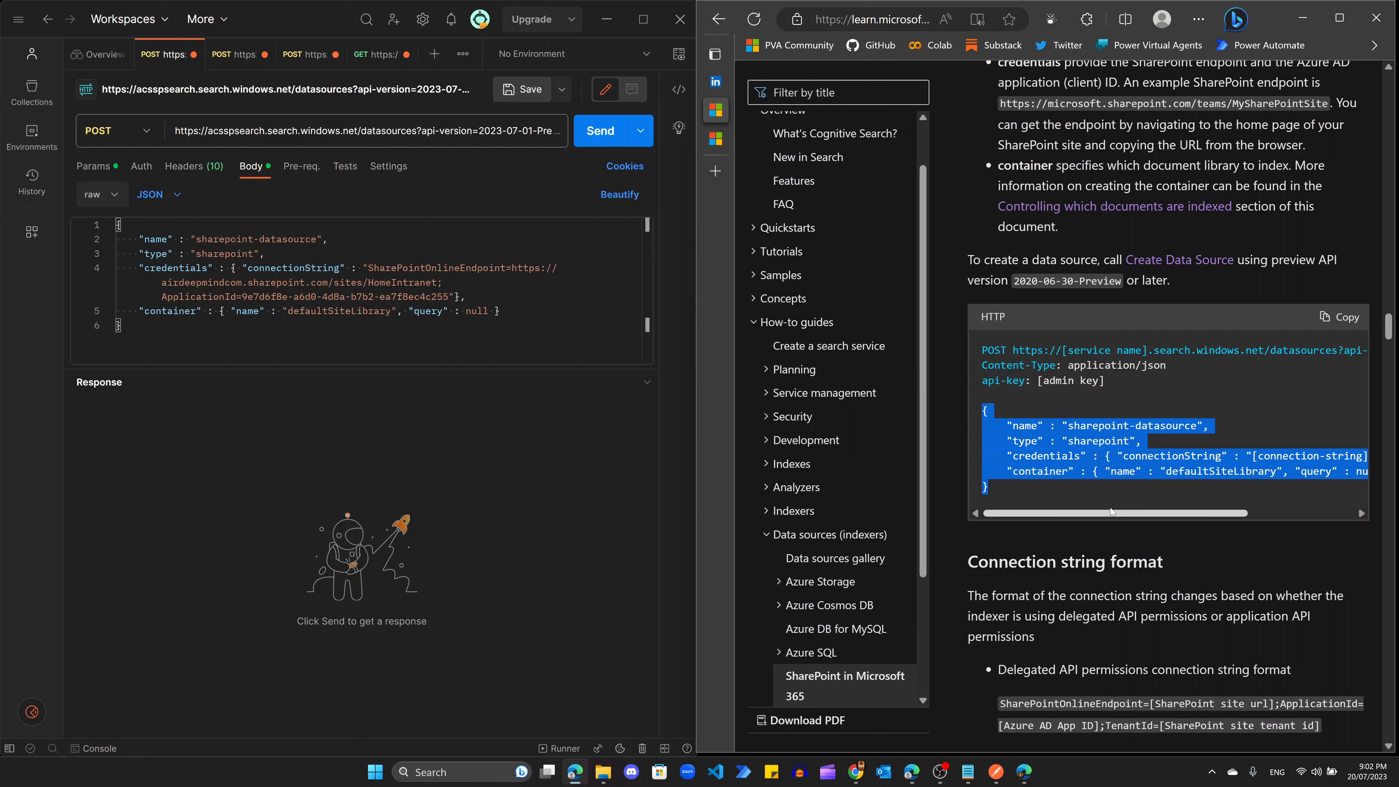
pyautogui.click(1095, 500)
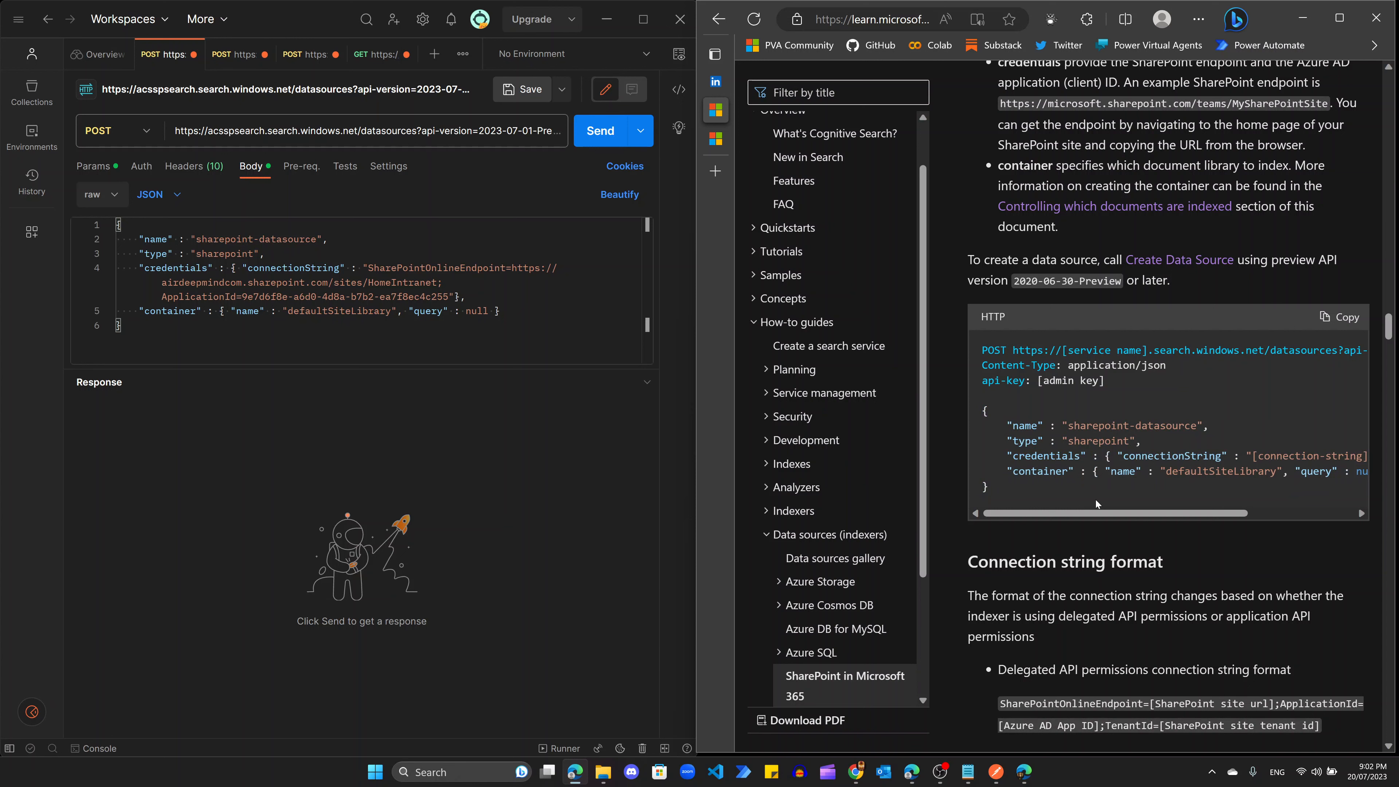
# Step: Examine the container and connectionString entries in the sample data source body, then return to the start of its lines
pyautogui.moveTo(1106, 516); pyautogui.dragTo(1110, 517)
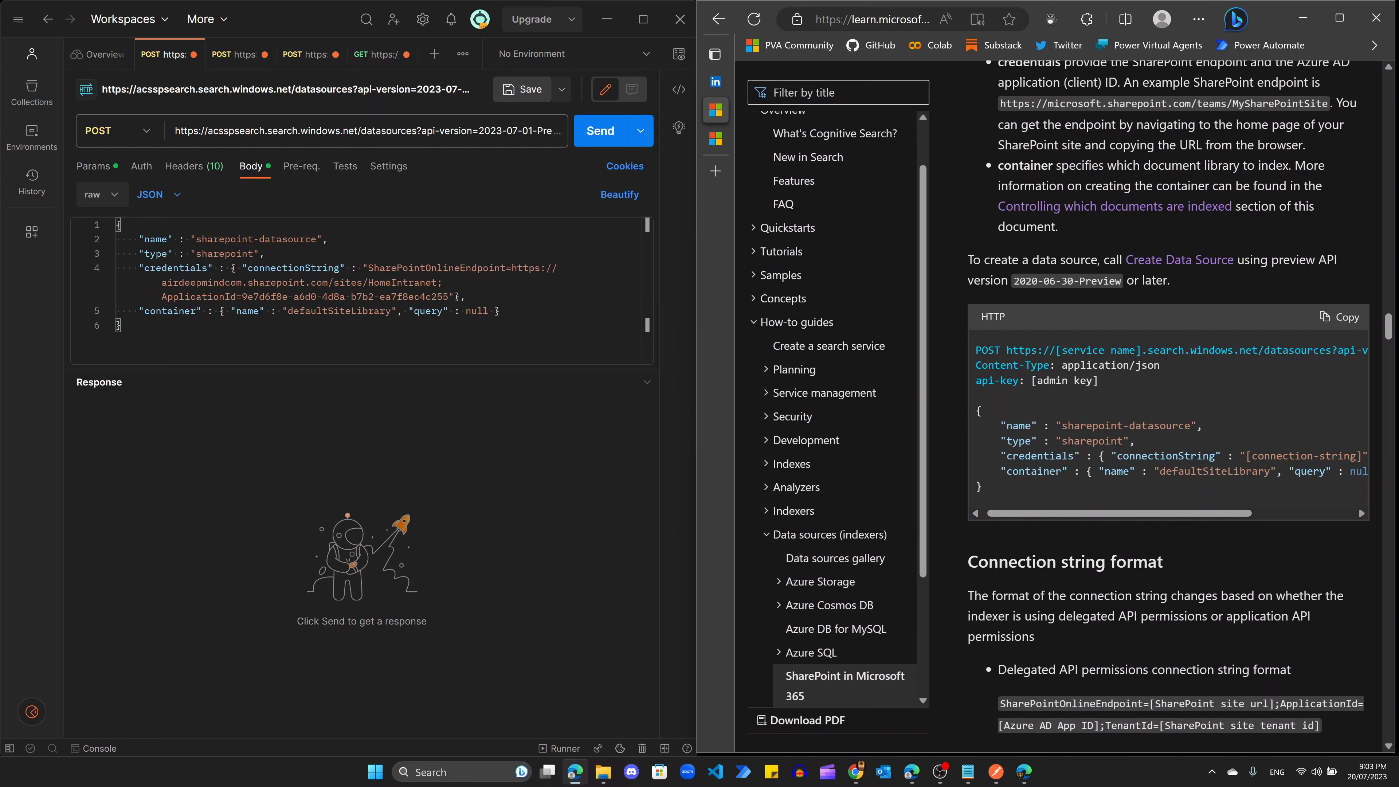
pyautogui.moveTo(1038, 471); pyautogui.dragTo(1043, 473)
pyautogui.moveTo(1134, 517); pyautogui.dragTo(1141, 517)
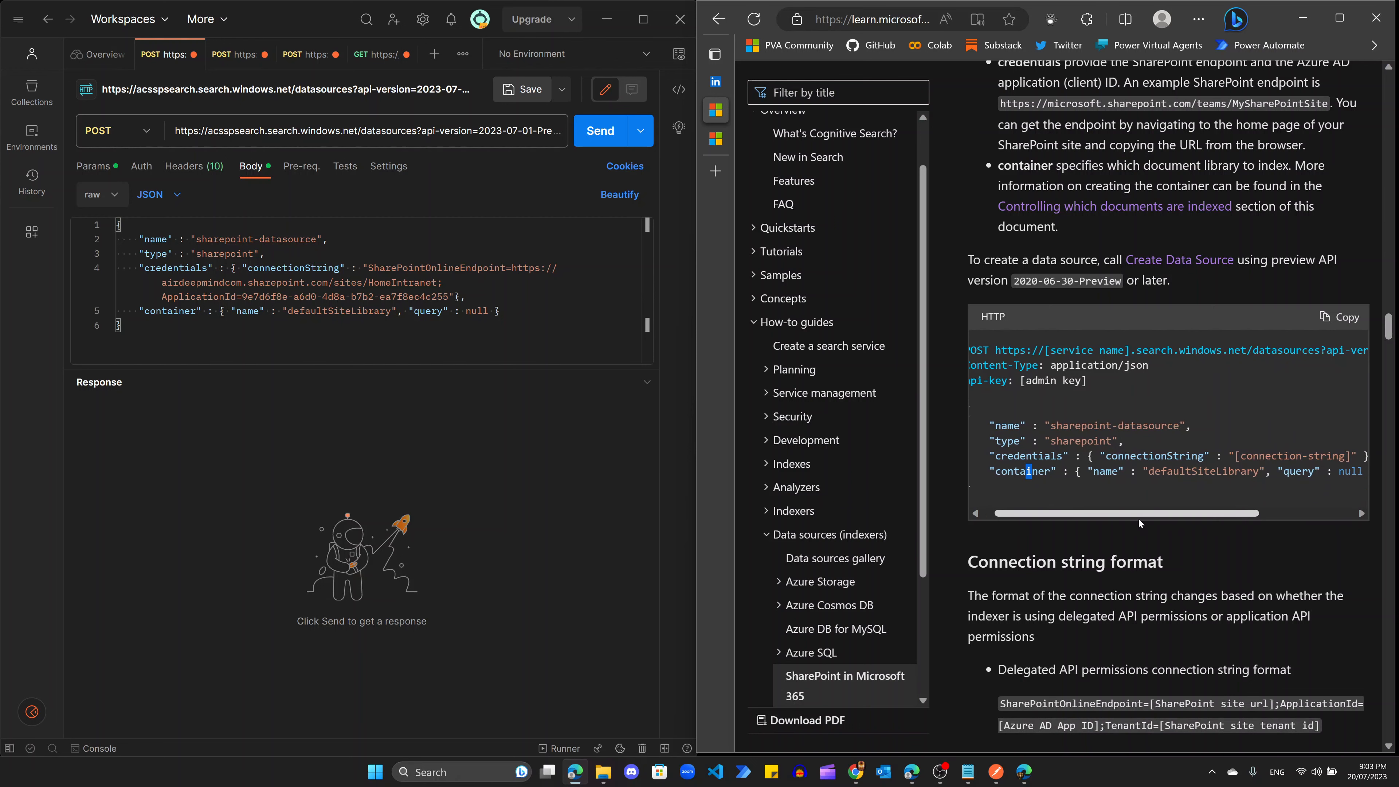
pyautogui.scroll(-2, 1173, 529)
pyautogui.click(1111, 385)
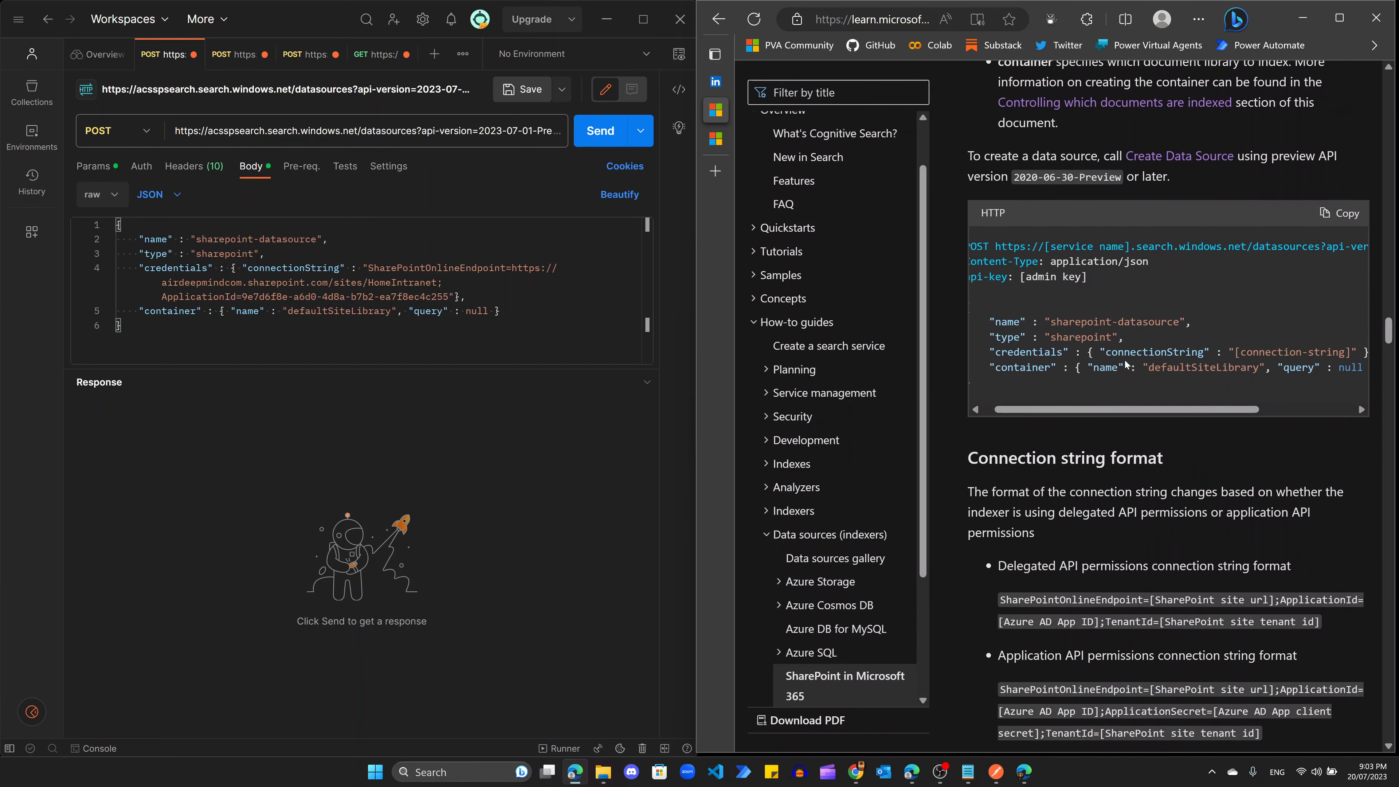
pyautogui.moveTo(1105, 351); pyautogui.dragTo(1204, 352)
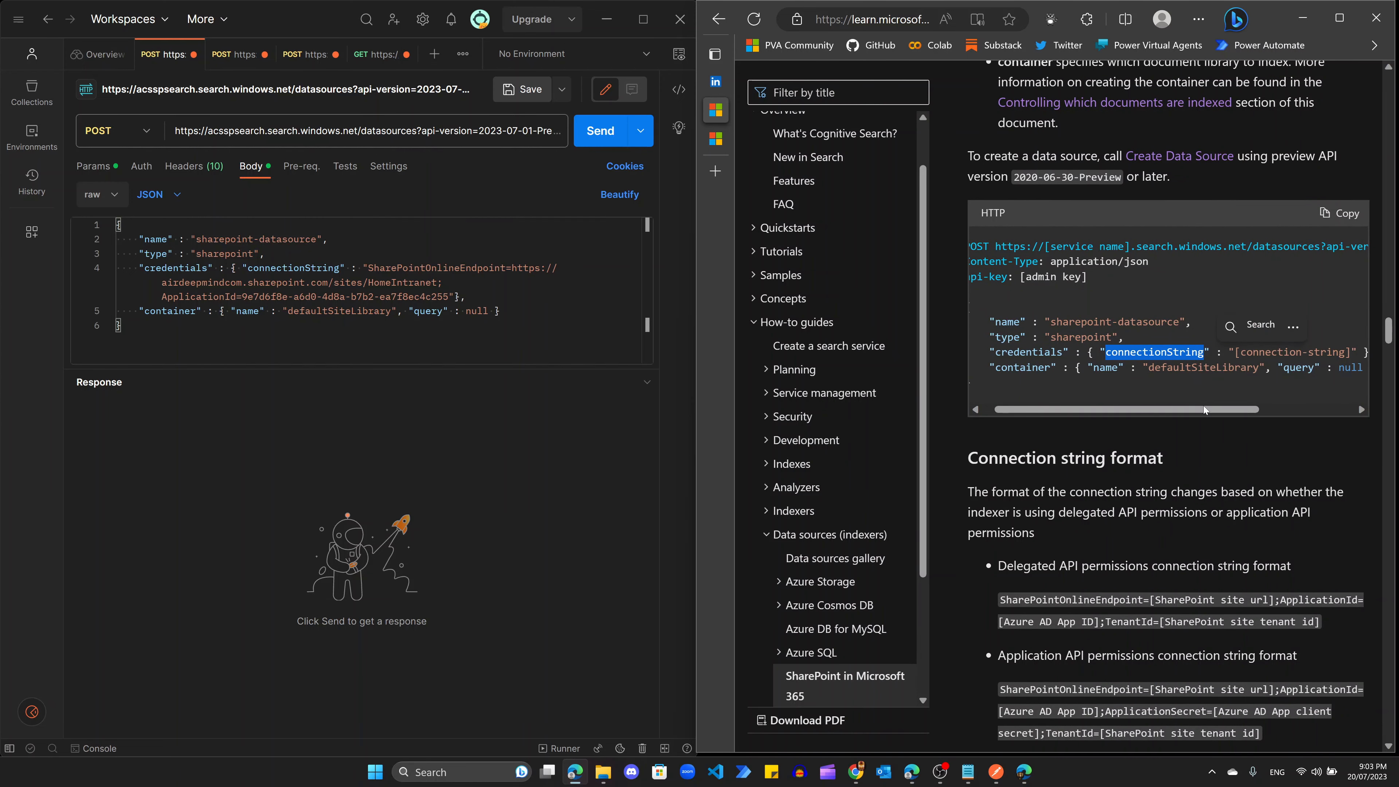
pyautogui.hscroll(1, 1168, 418)
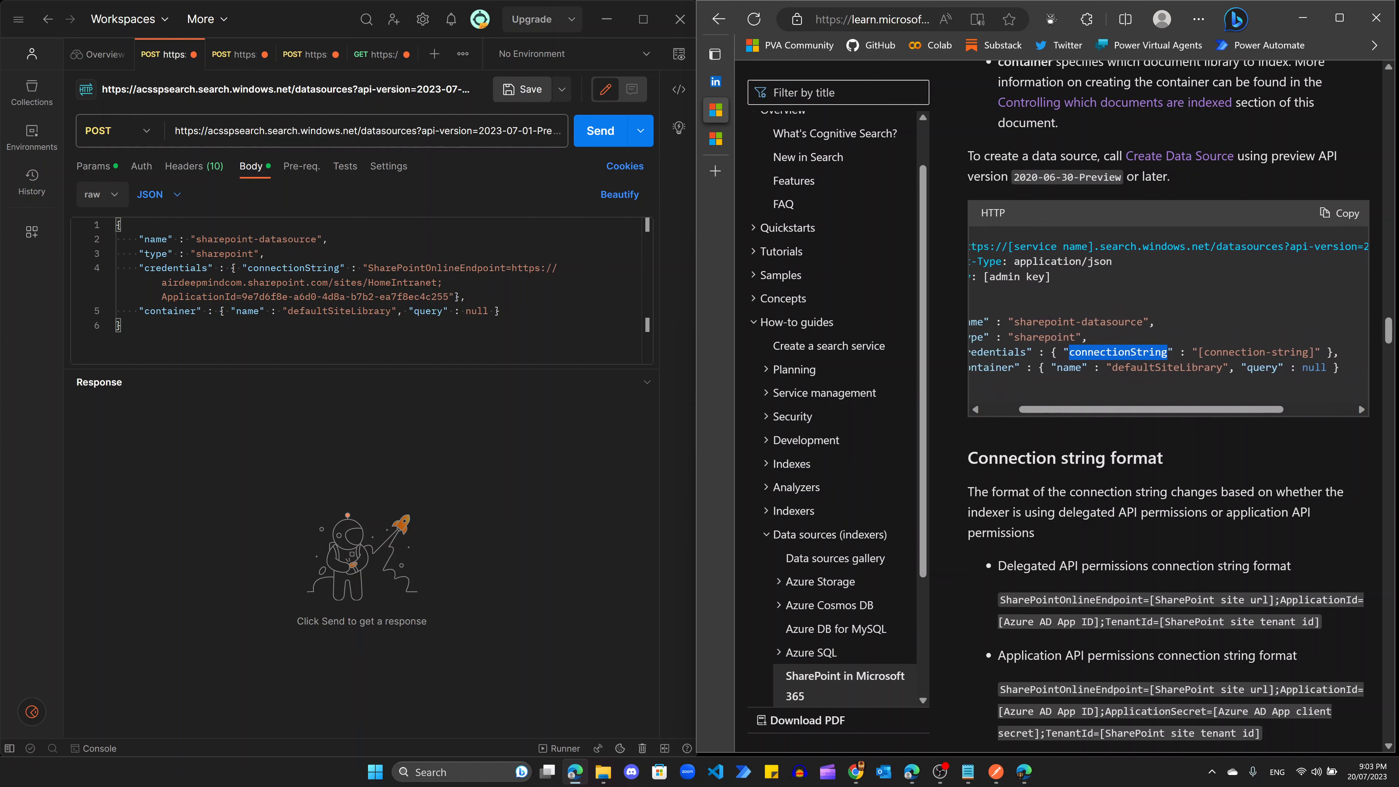
pyautogui.moveTo(1183, 411); pyautogui.dragTo(1163, 410)
pyautogui.click(1185, 455)
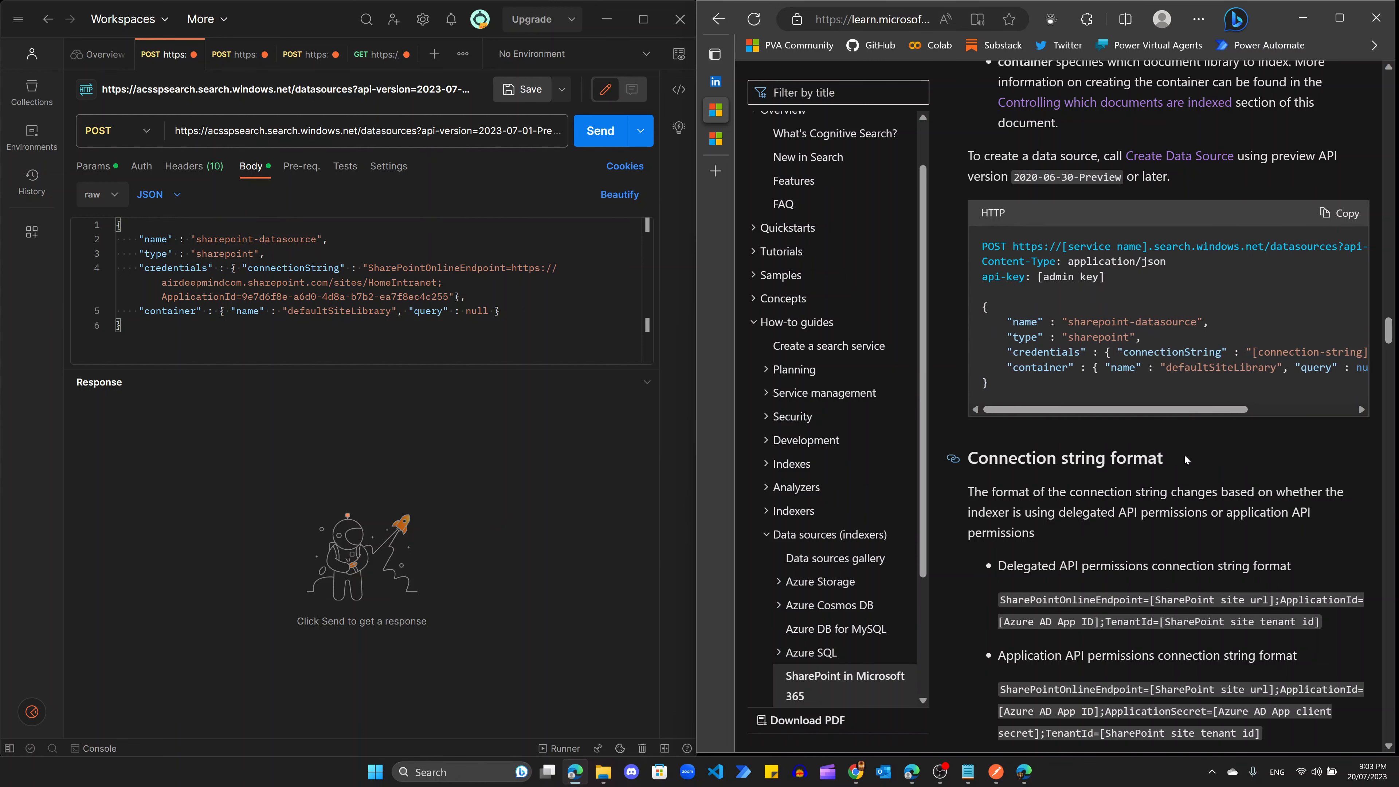
# Step: Review the required data source properties, the connection string formats and the TenantId note on the Learn page
pyautogui.scroll(-3, 1184, 454)
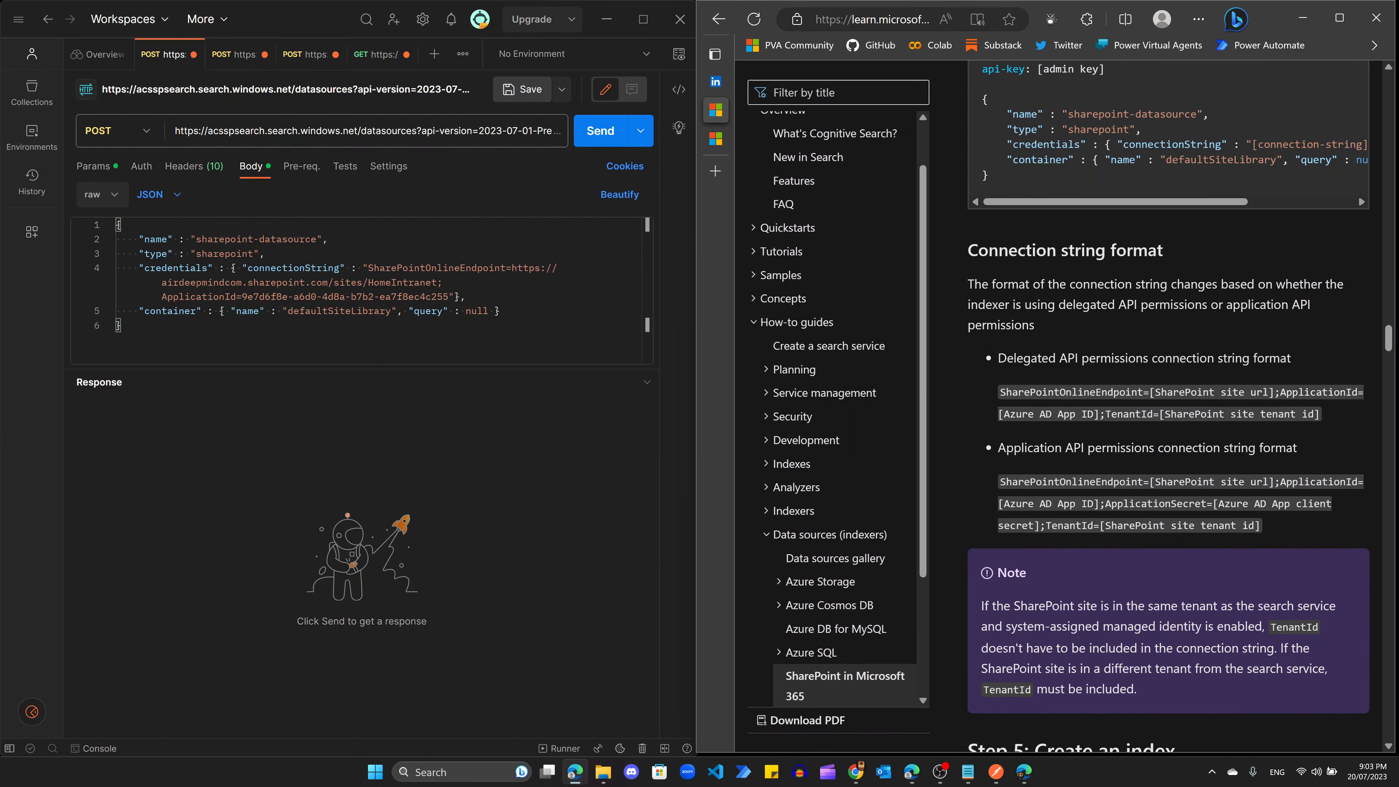
pyautogui.scroll(6, 1218, 436)
pyautogui.scroll(-2, 1219, 433)
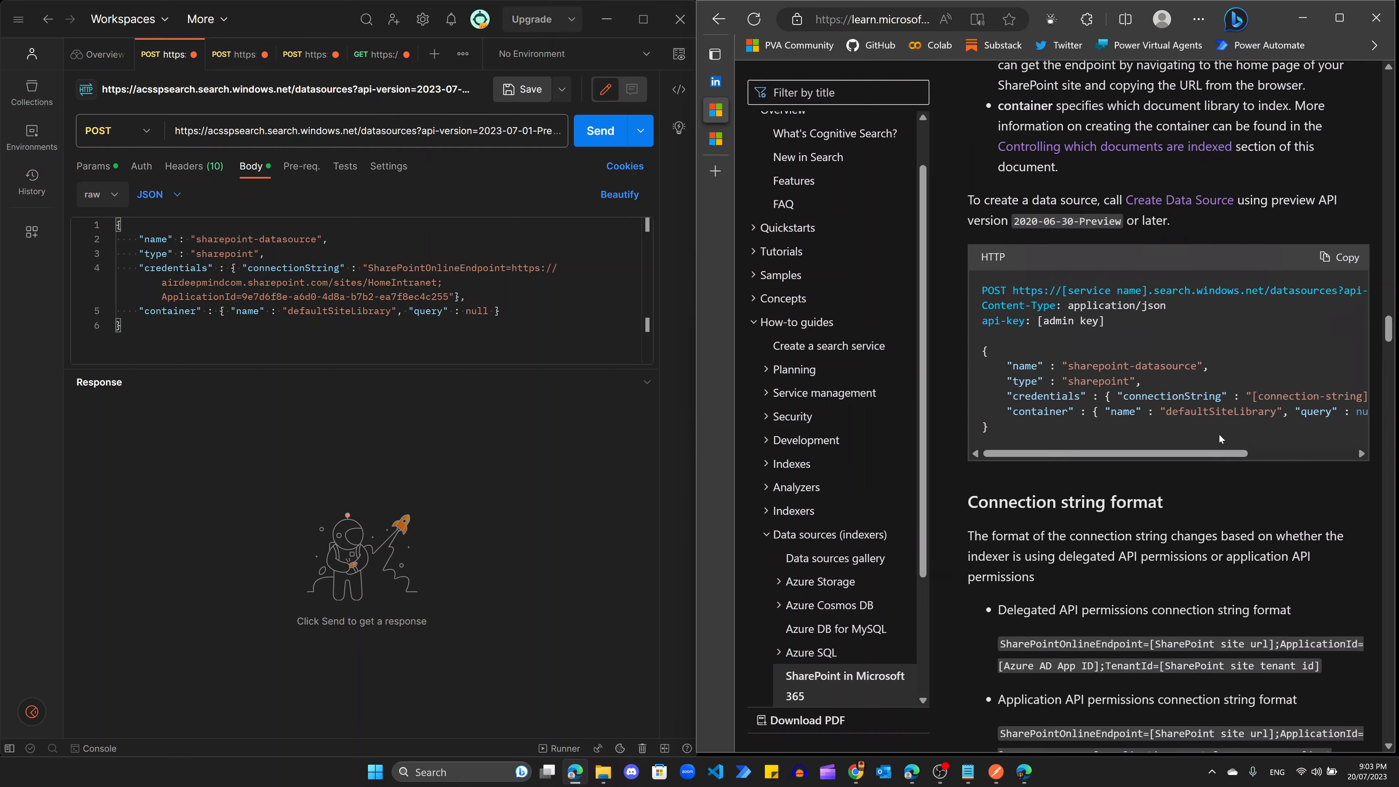
pyautogui.scroll(-8, 1219, 433)
pyautogui.scroll(-2, 1219, 435)
pyautogui.scroll(2, 1219, 435)
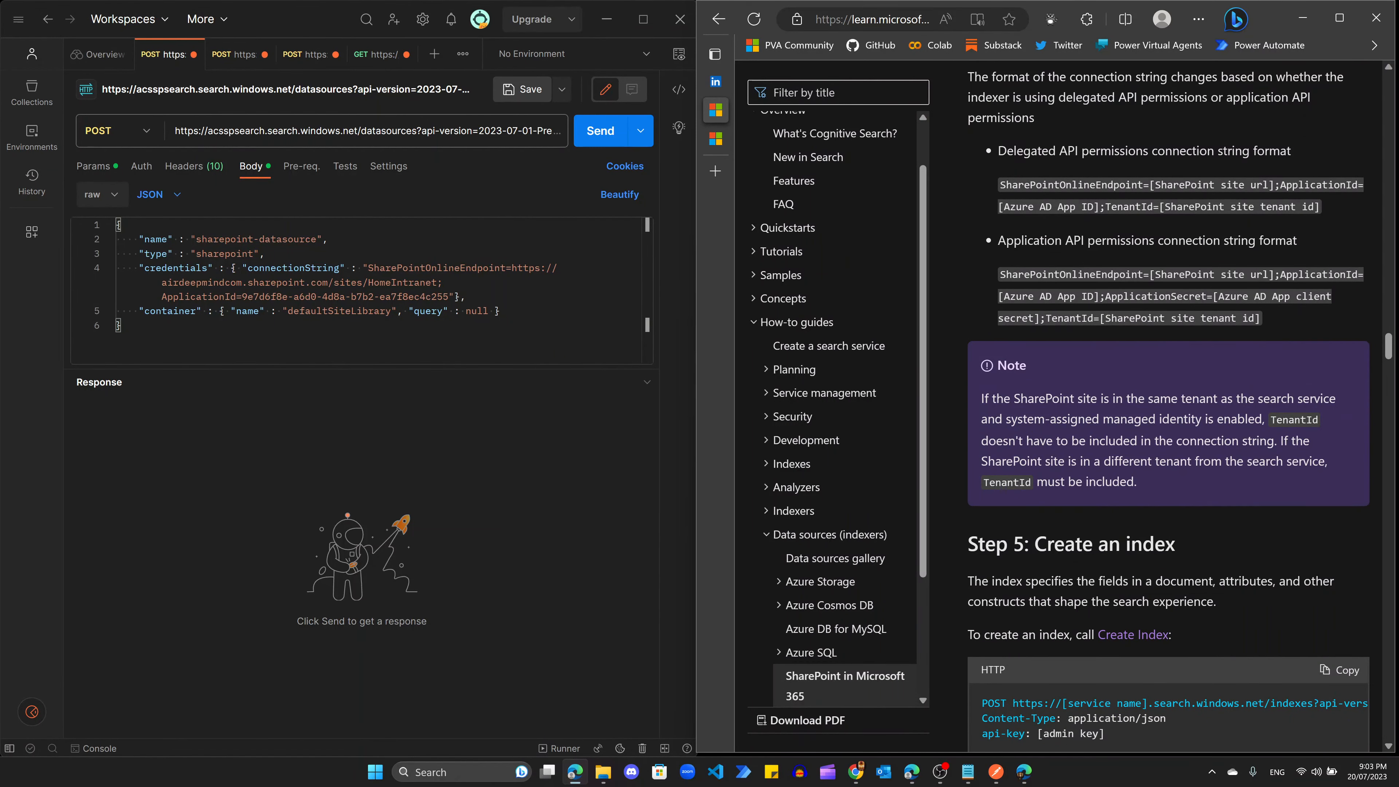
pyautogui.scroll(13, 1219, 435)
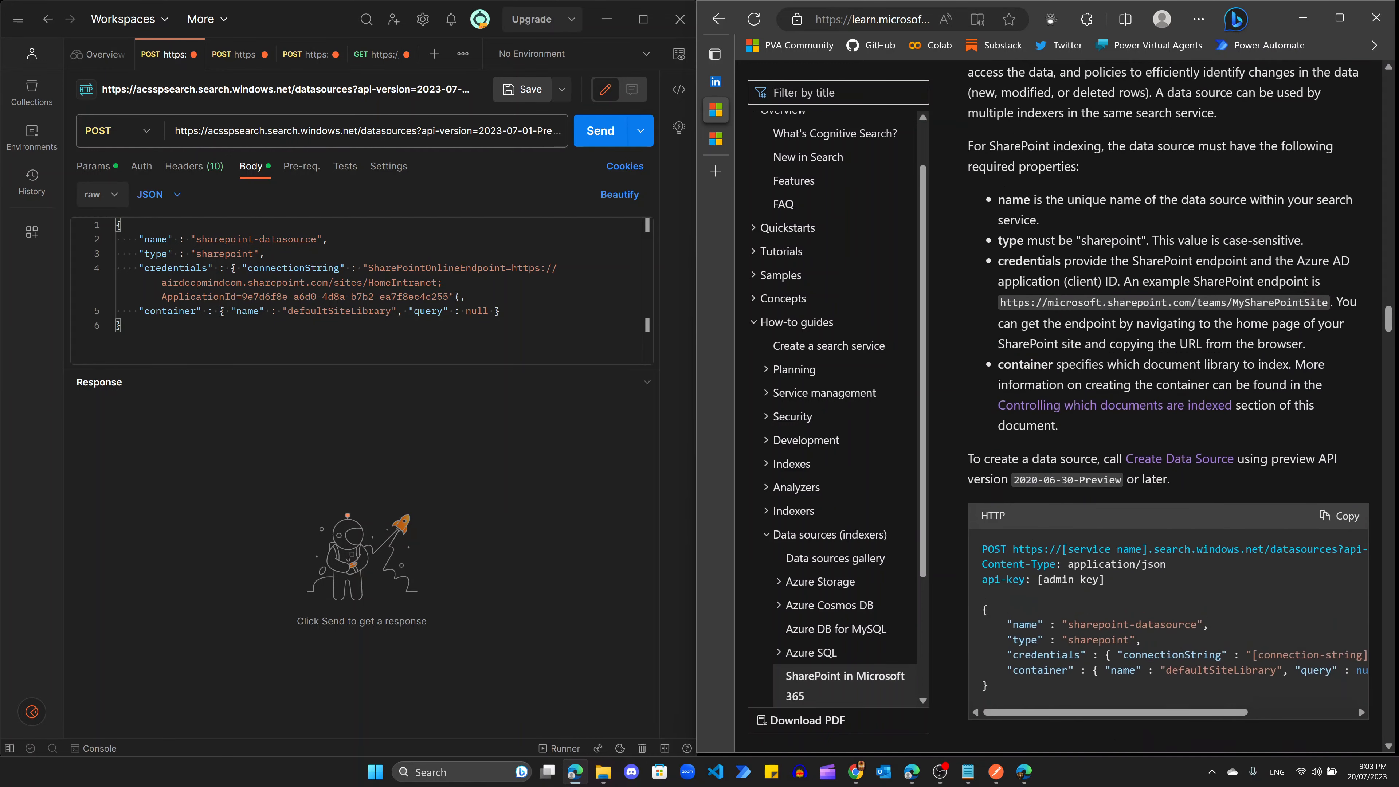
pyautogui.scroll(6, 1272, 452)
pyautogui.scroll(-3, 1272, 453)
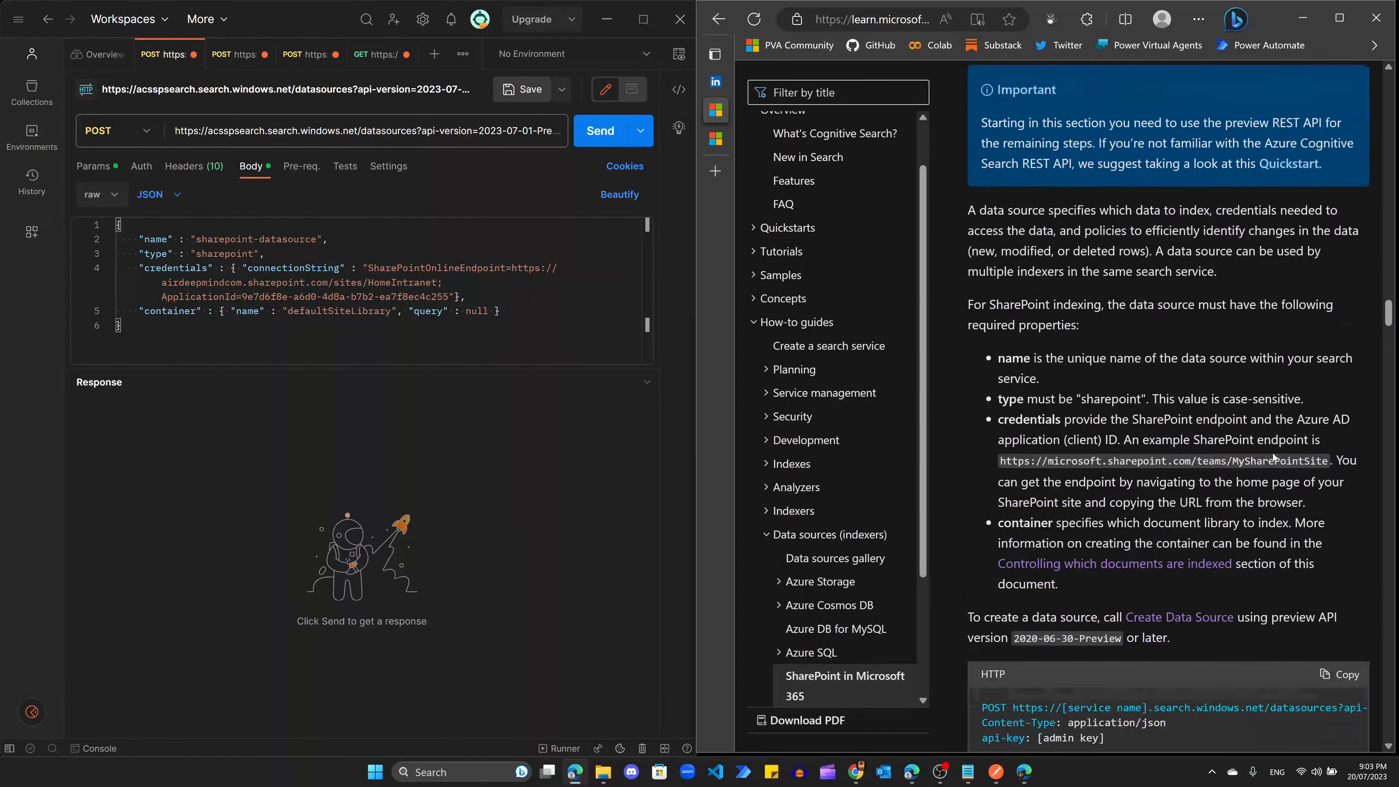
pyautogui.scroll(1, 1272, 453)
pyautogui.scroll(-11, 1098, 436)
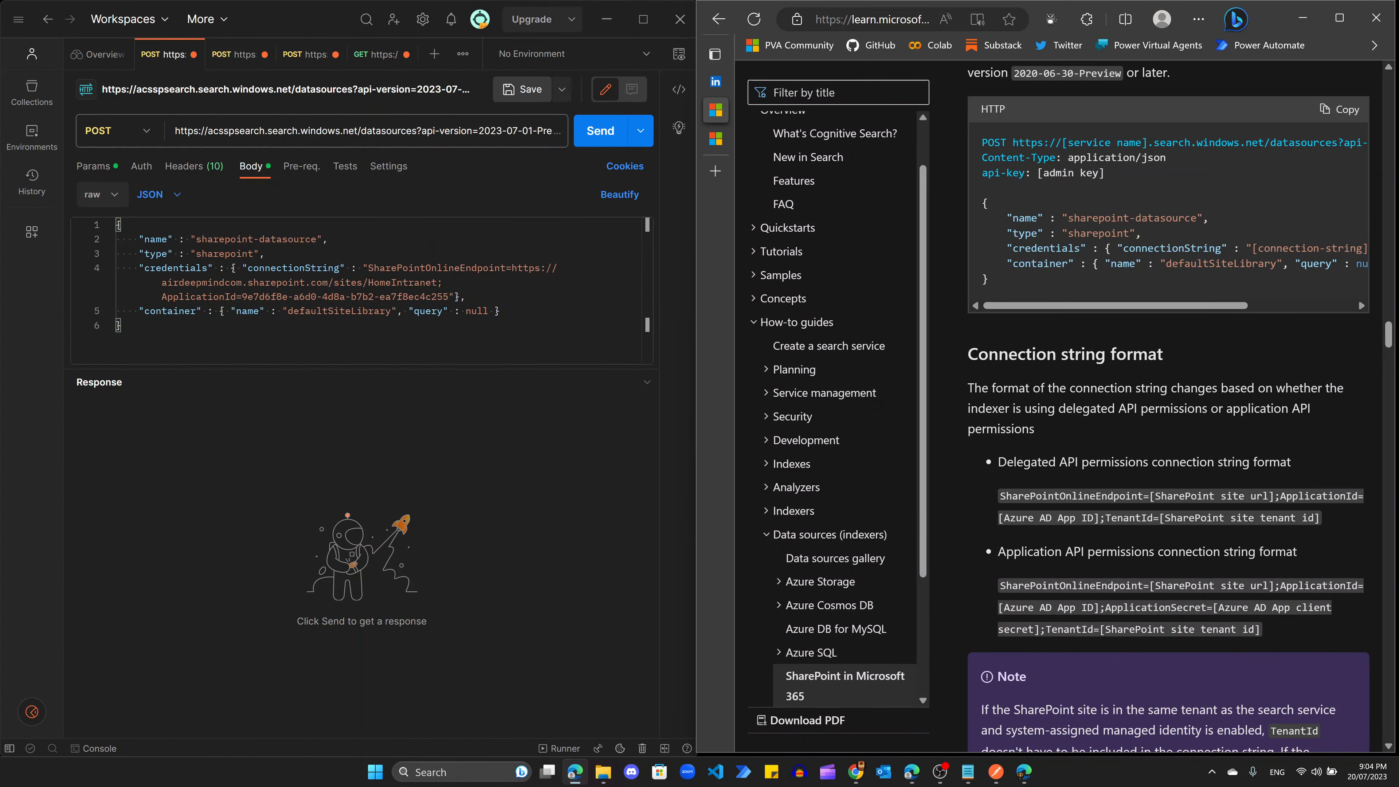
pyautogui.scroll(-2, 1062, 382)
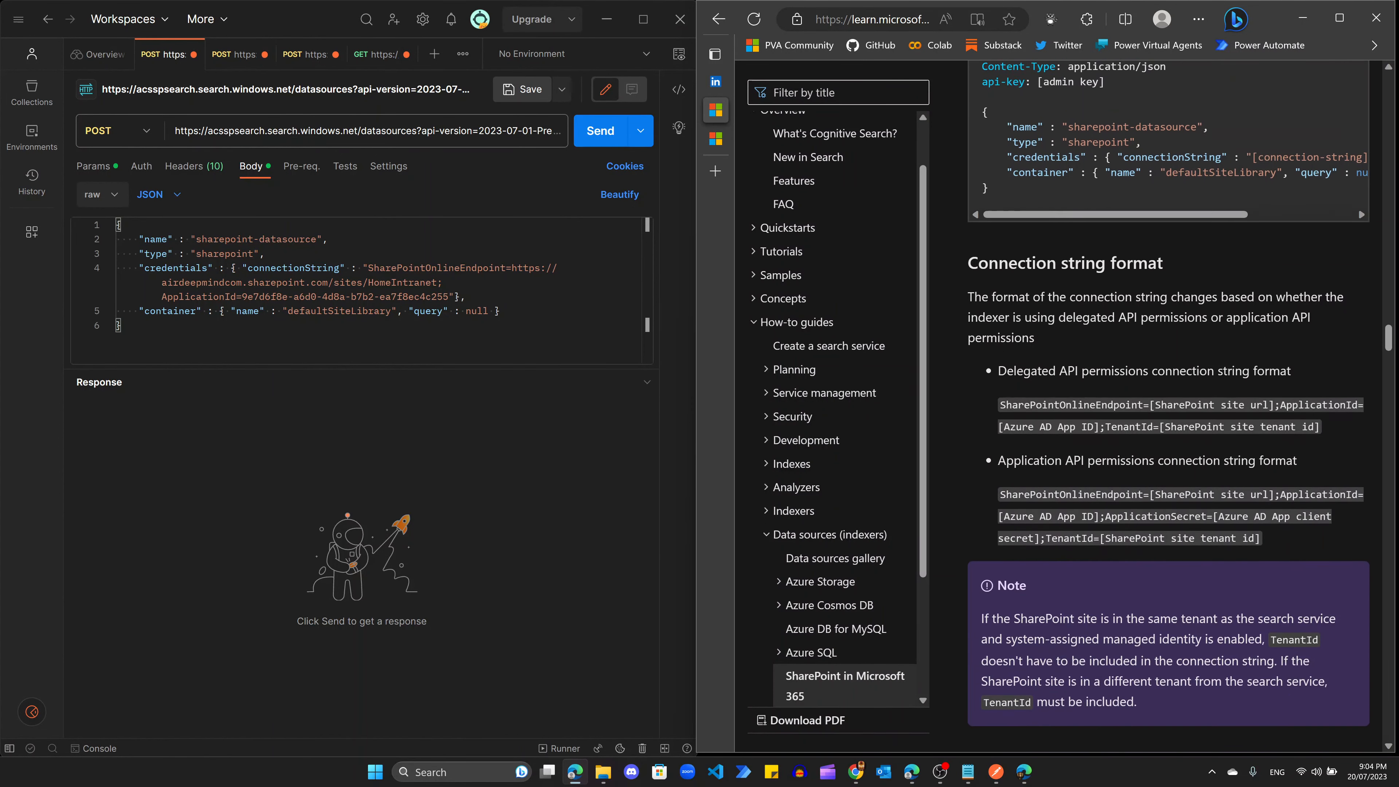
# Step: Compare the delegated API permissions and application API permissions entries under Connection string format
pyautogui.moveTo(997, 357); pyautogui.dragTo(1152, 358)
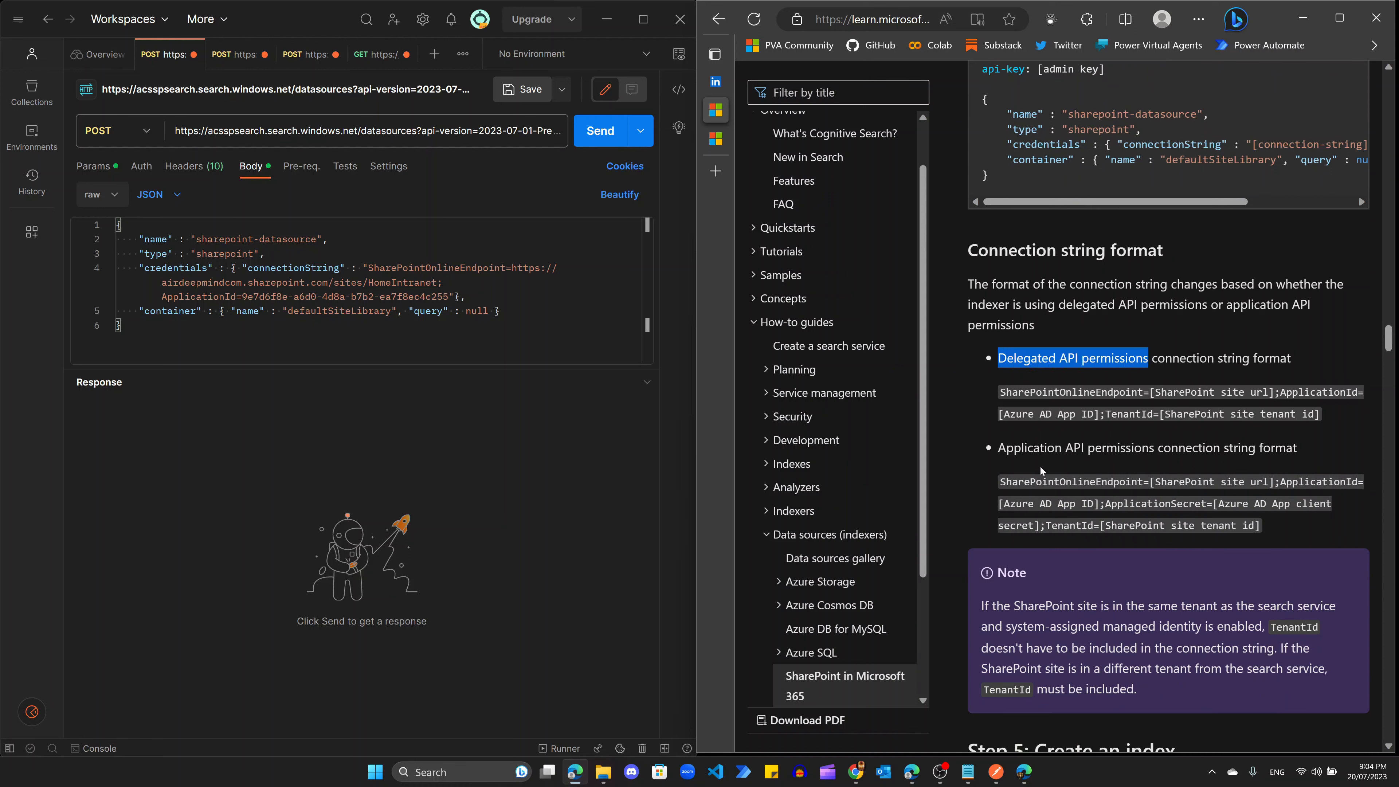
pyautogui.moveTo(1006, 447); pyautogui.dragTo(1135, 463)
pyautogui.click(1133, 461)
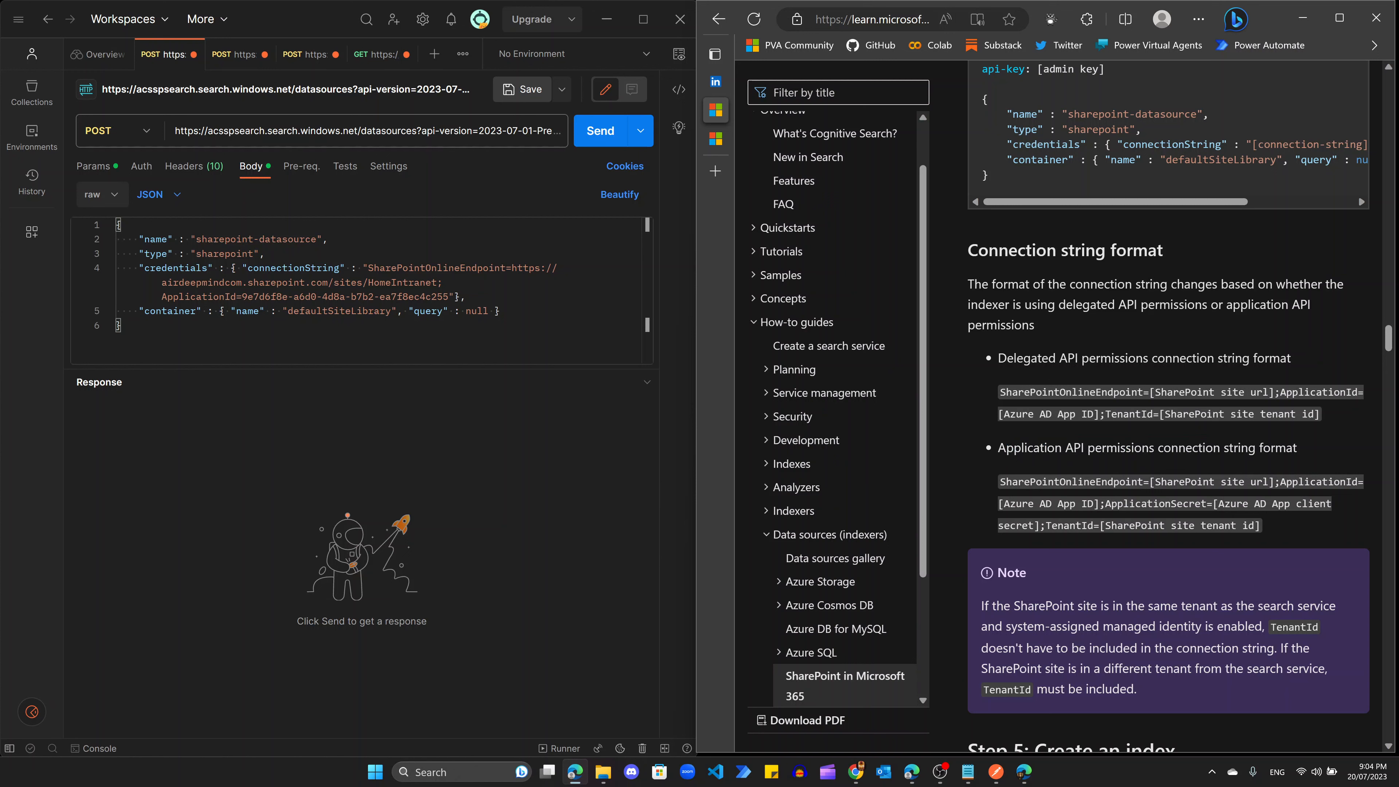
# Step: Examine the SharePoint site URL, Azure AD App ID and TenantId parts of the delegated connection string, and copy the word TenantId
pyautogui.moveTo(1155, 392); pyautogui.dragTo(1268, 391)
pyautogui.click(1134, 417)
pyautogui.moveTo(1003, 415); pyautogui.dragTo(1094, 419)
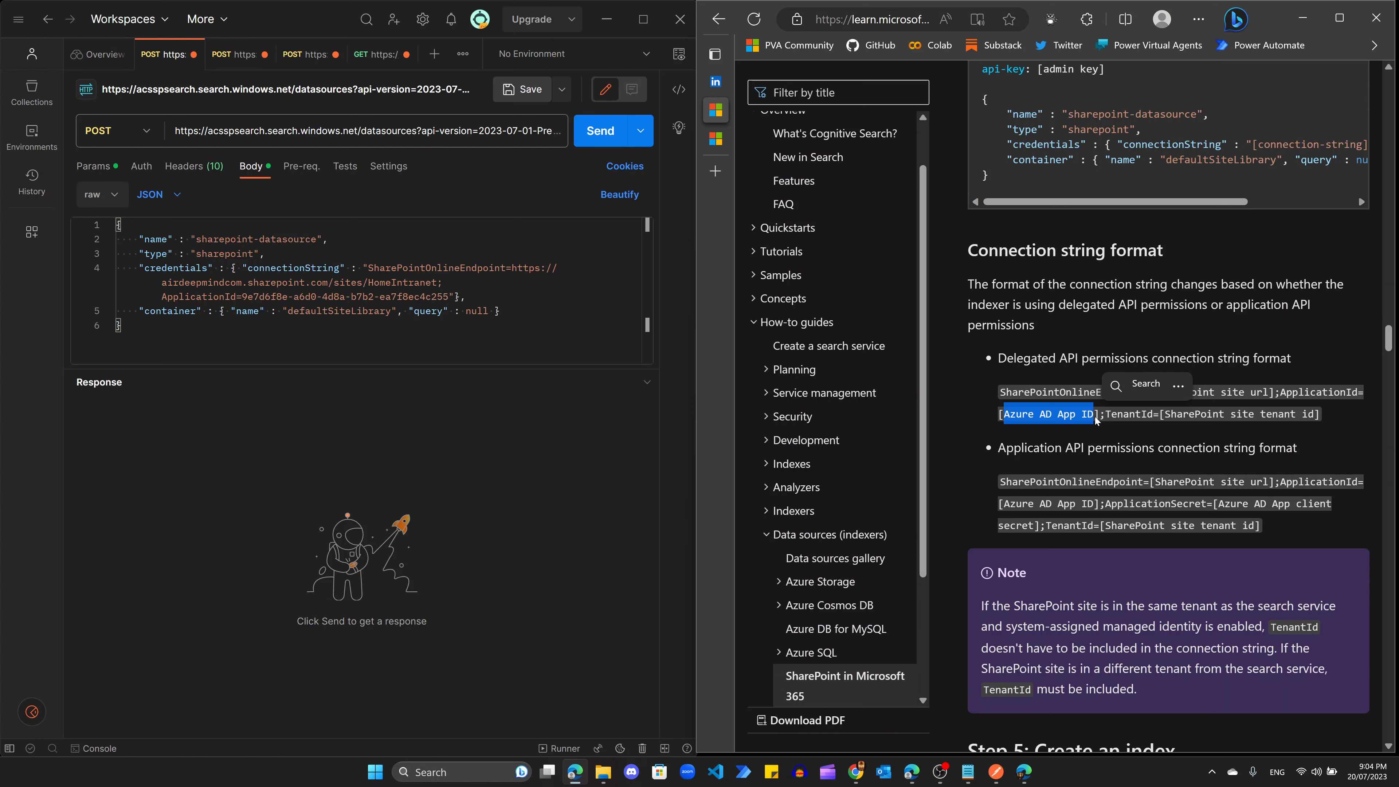
pyautogui.click(1107, 414)
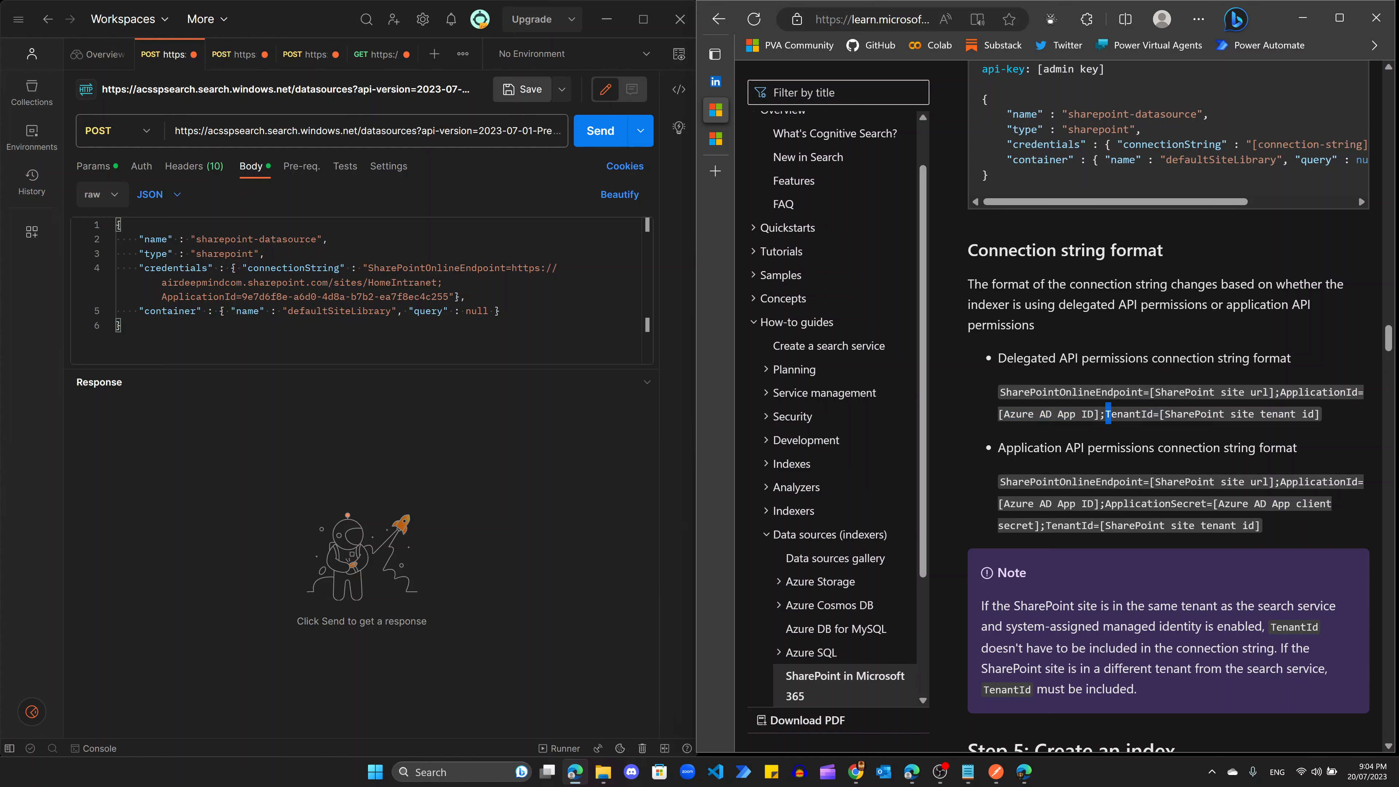
pyautogui.moveTo(1107, 414); pyautogui.dragTo(1155, 422)
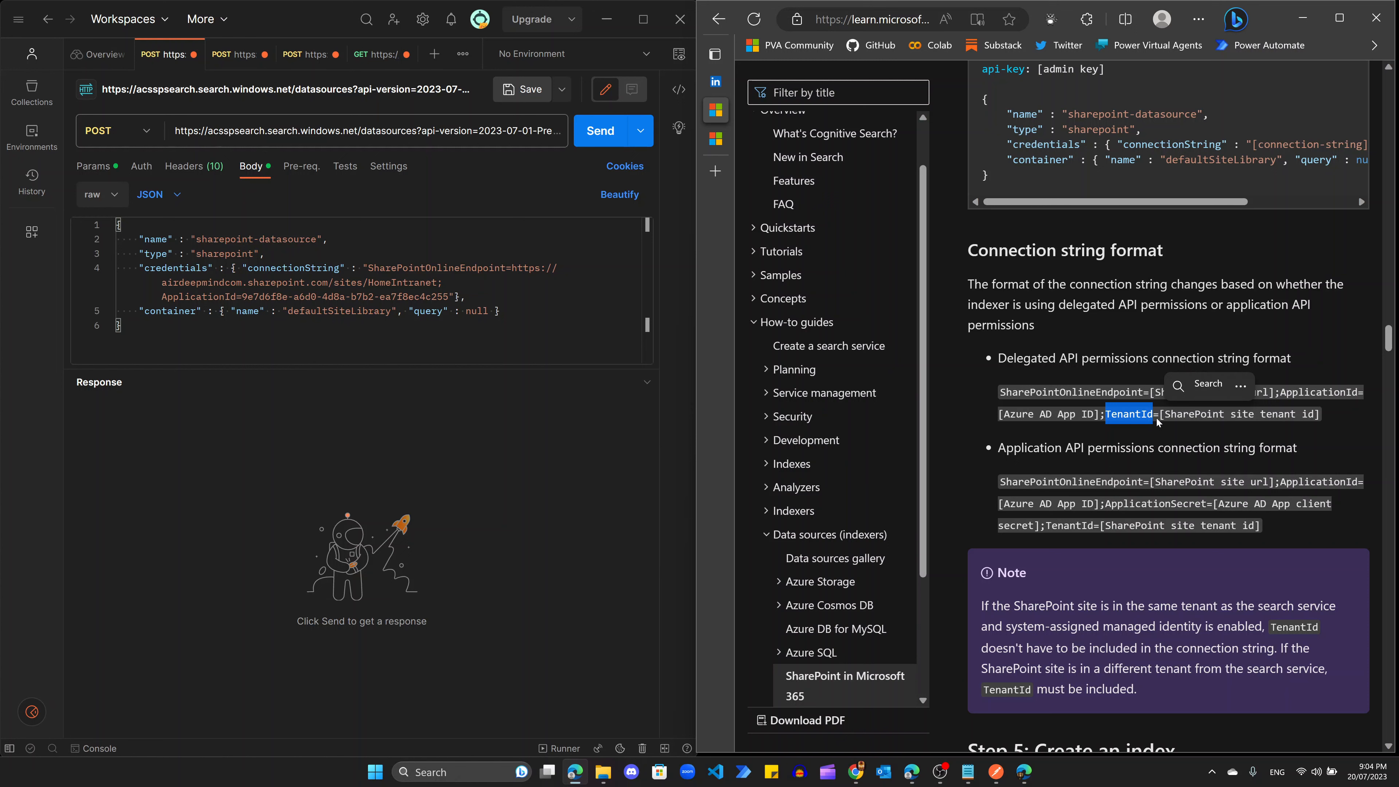
pyautogui.hotkey('ctrl', 'c')
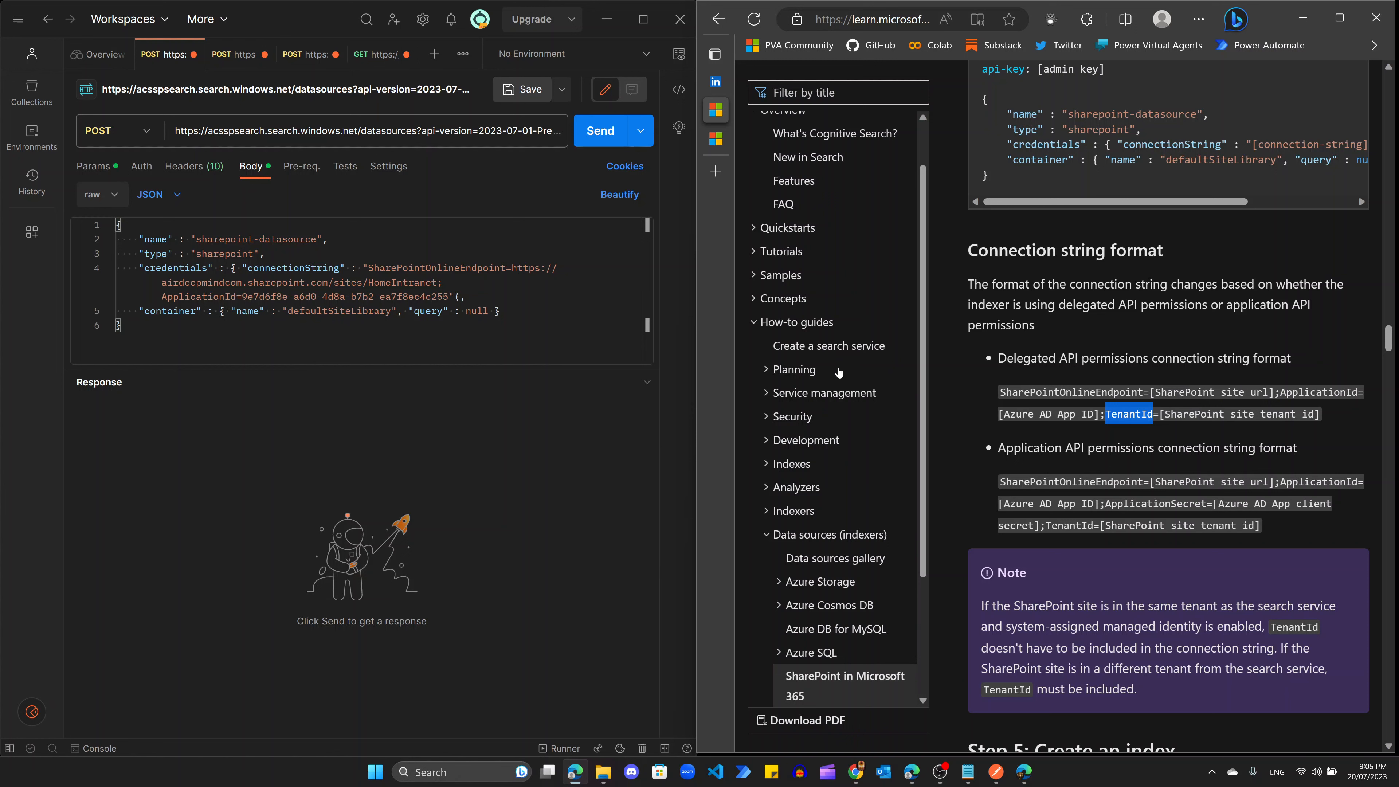
pyautogui.click(1129, 429)
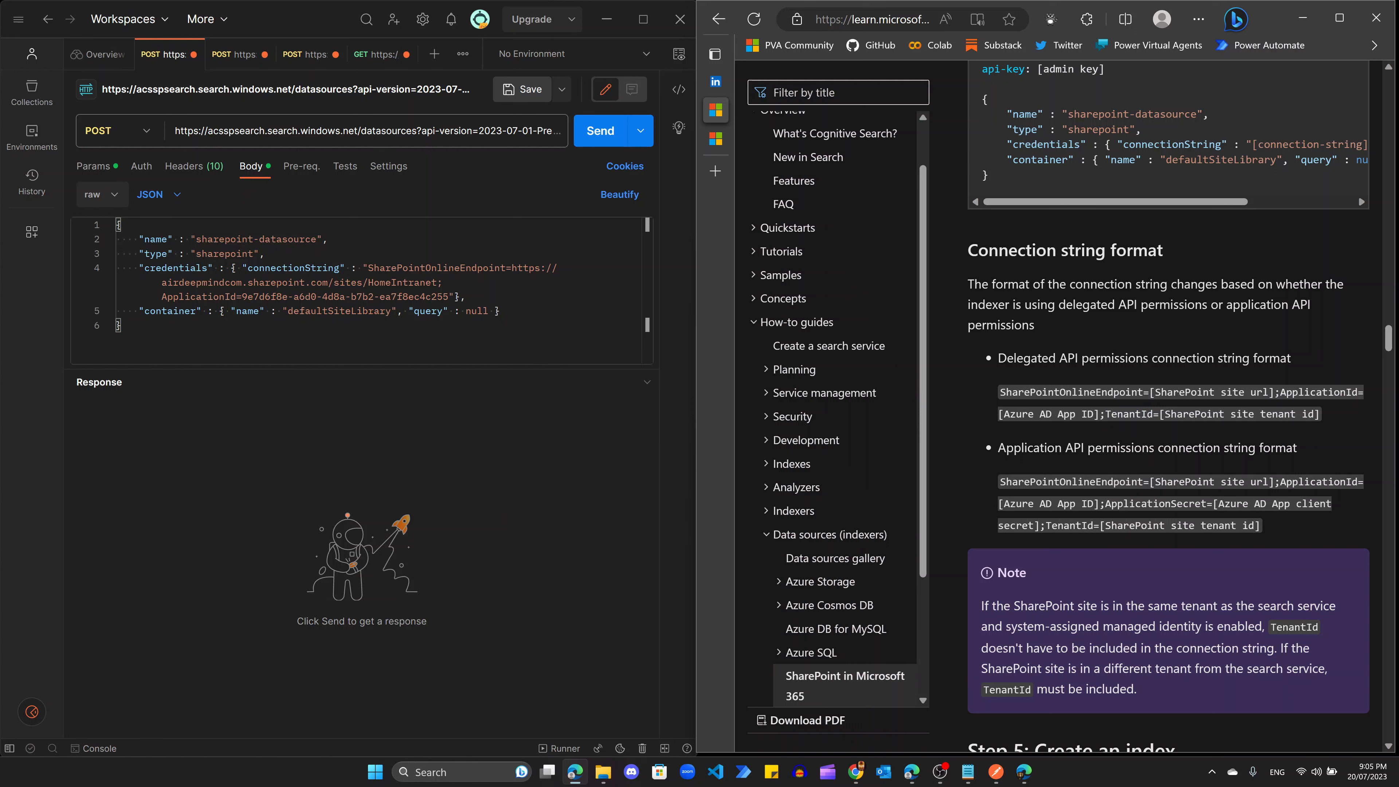
# Step: Check the site URL and application ID in Postman's connection string, then read the Learn page's description of the container property
pyautogui.moveTo(513, 267); pyautogui.dragTo(438, 282)
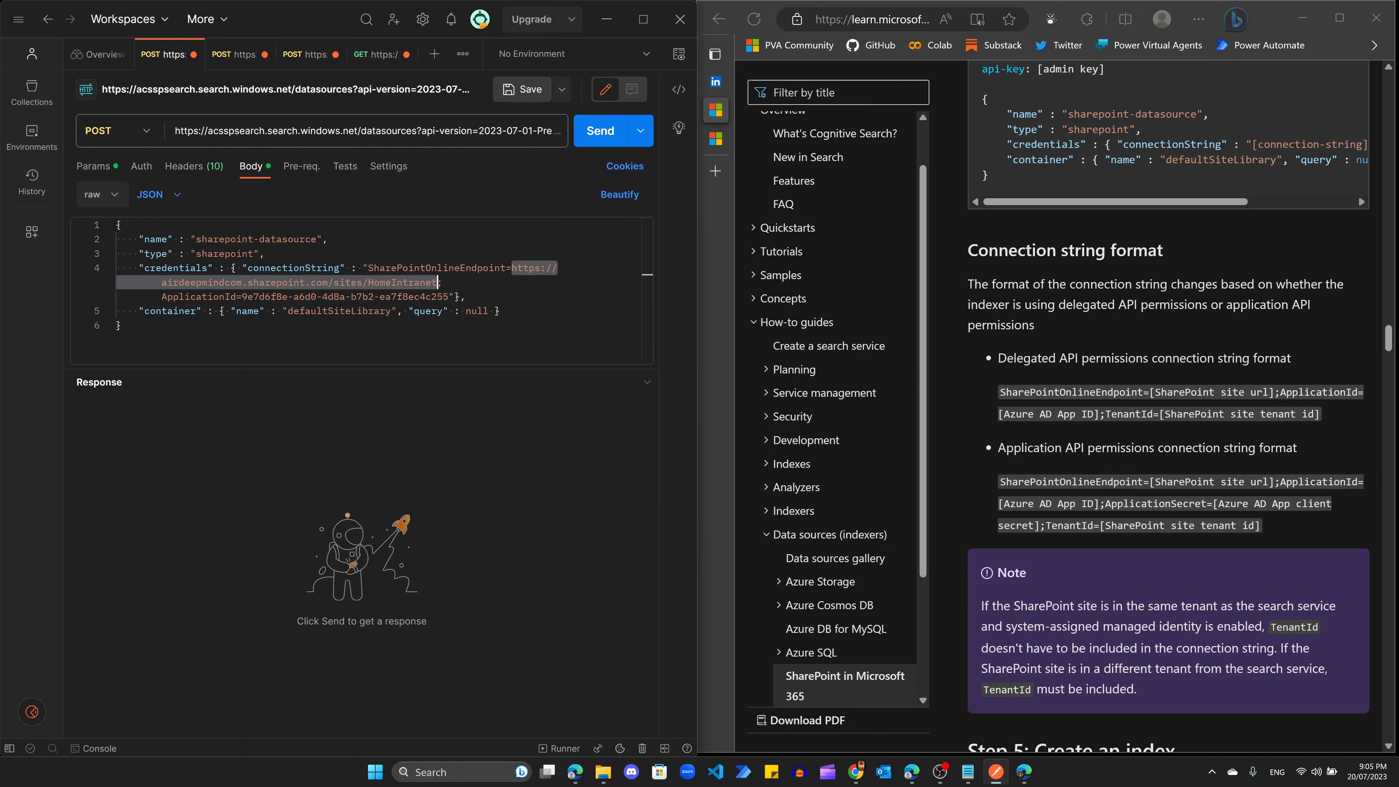
pyautogui.click(242, 296)
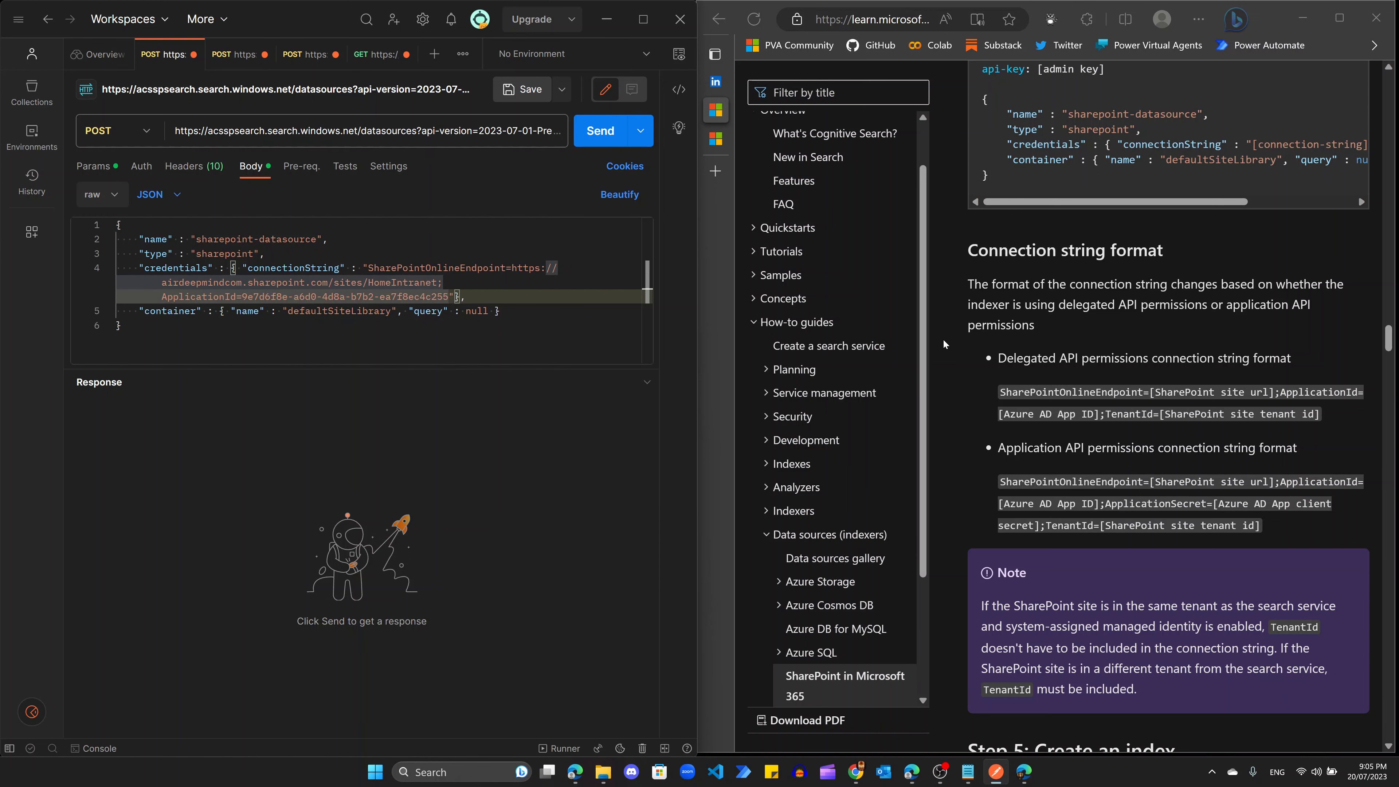
pyautogui.scroll(6, 944, 344)
pyautogui.moveTo(1003, 270); pyautogui.dragTo(1006, 274)
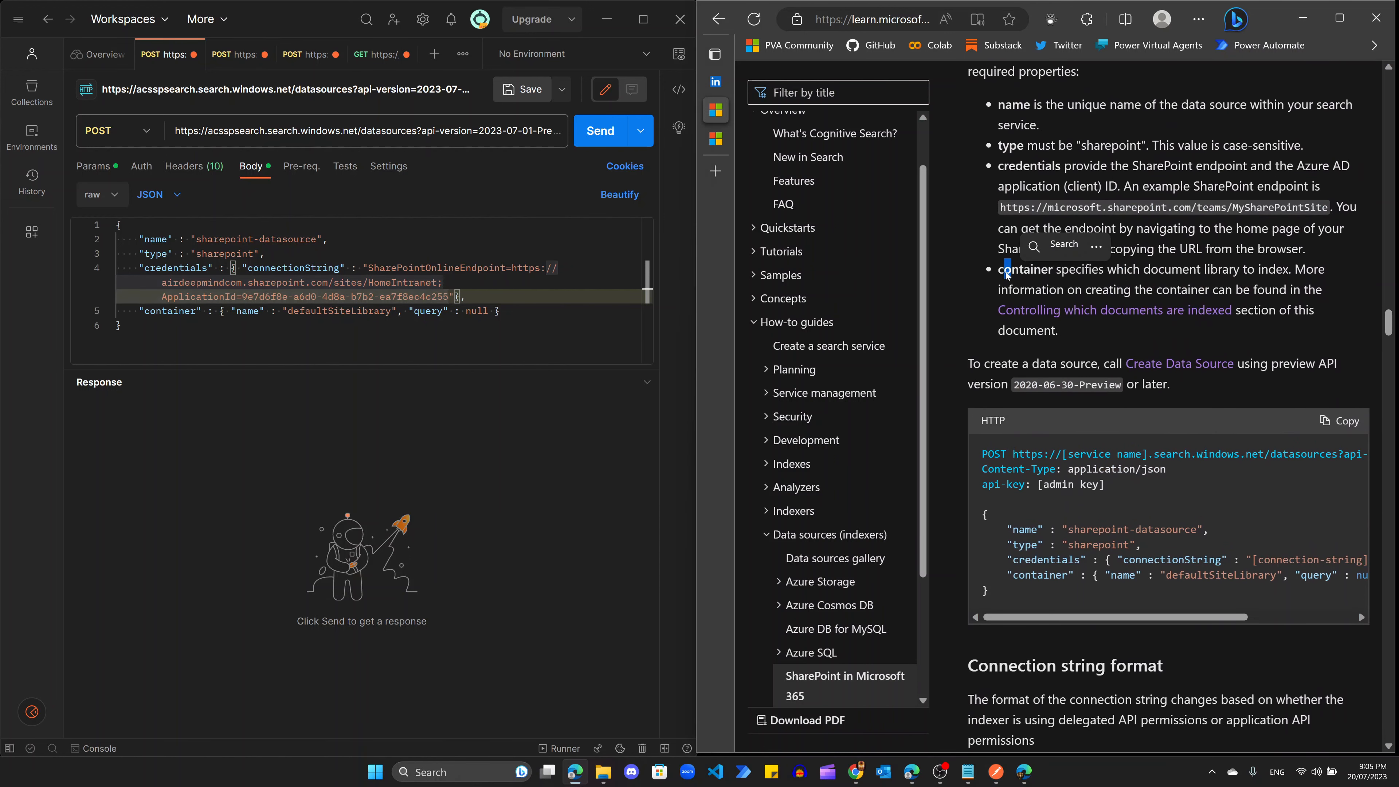
pyautogui.moveTo(1222, 270); pyautogui.dragTo(1283, 270)
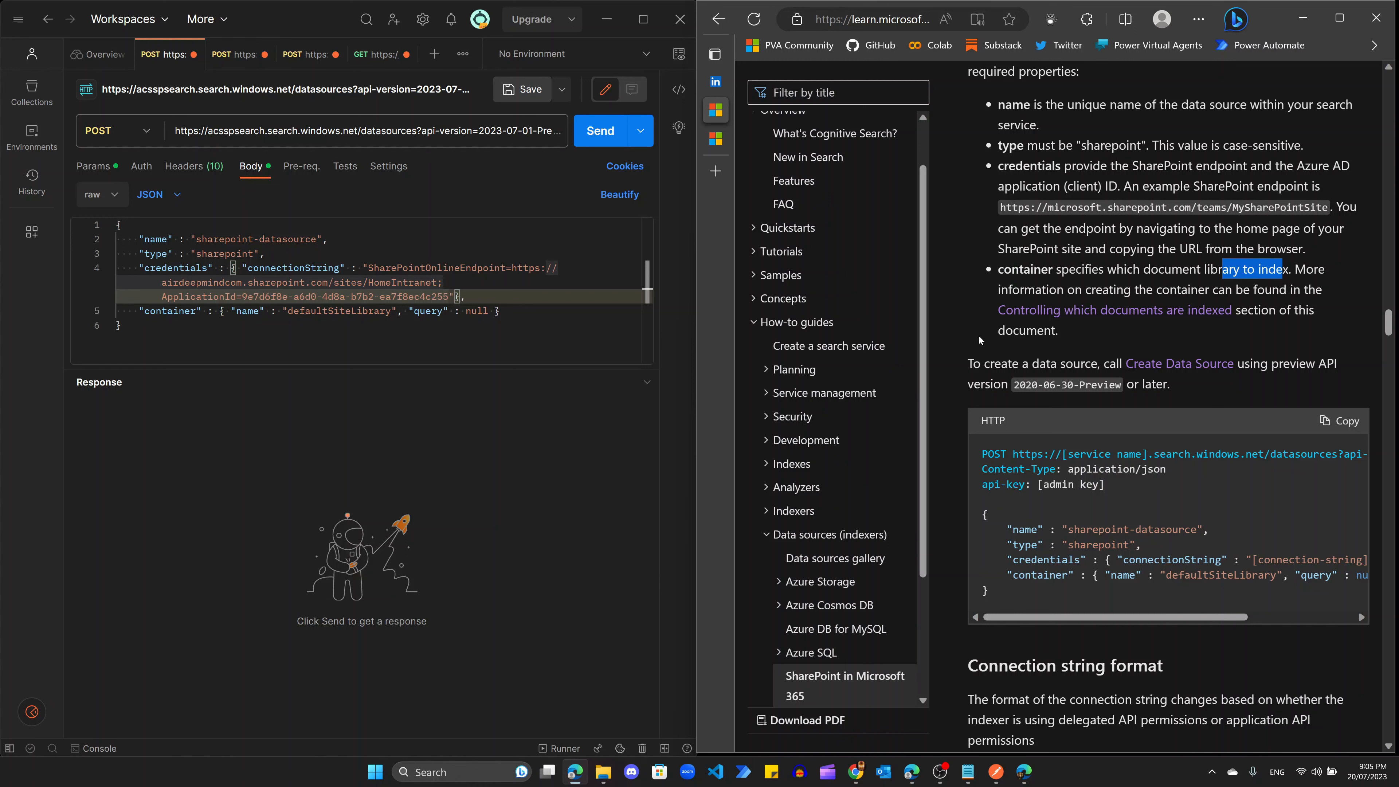
pyautogui.click(1004, 337)
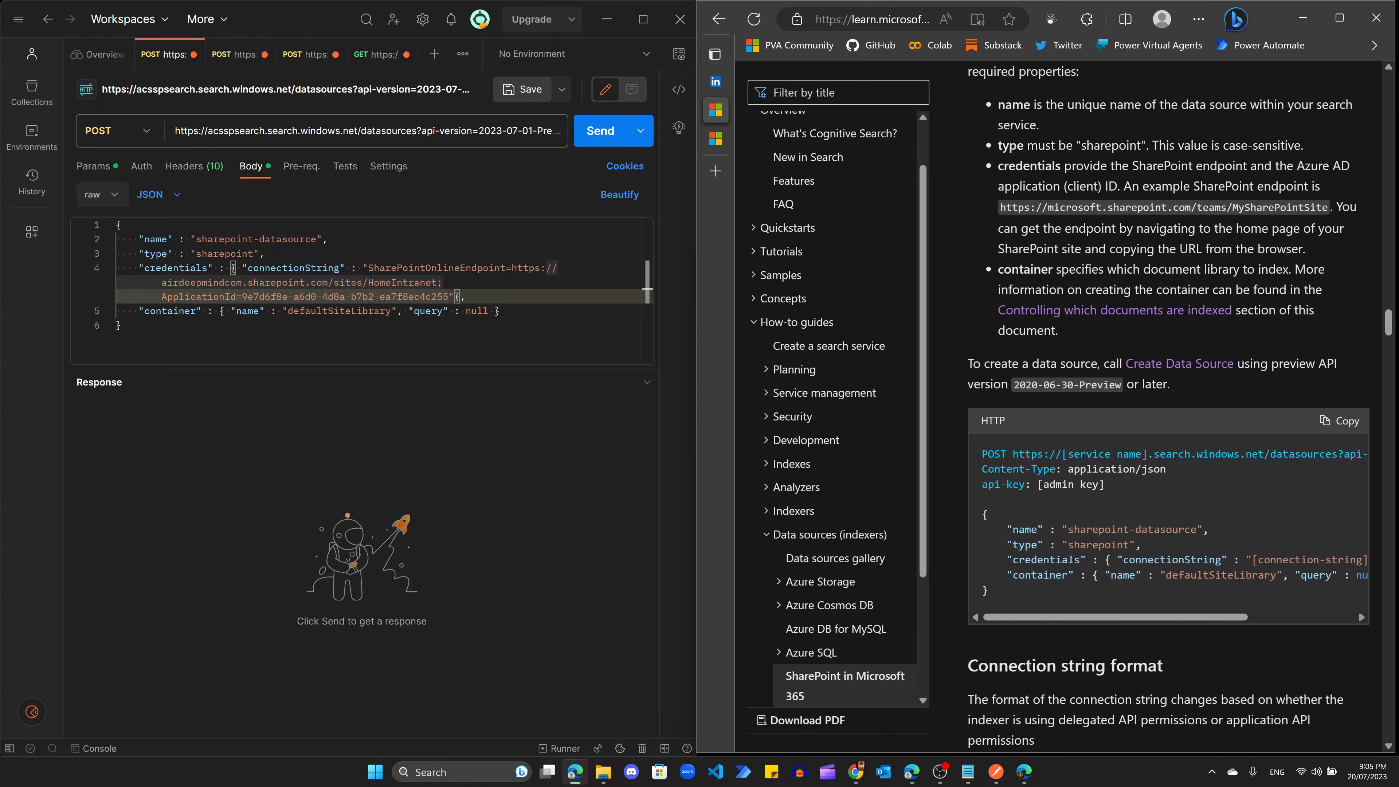
pyautogui.click(122, 326)
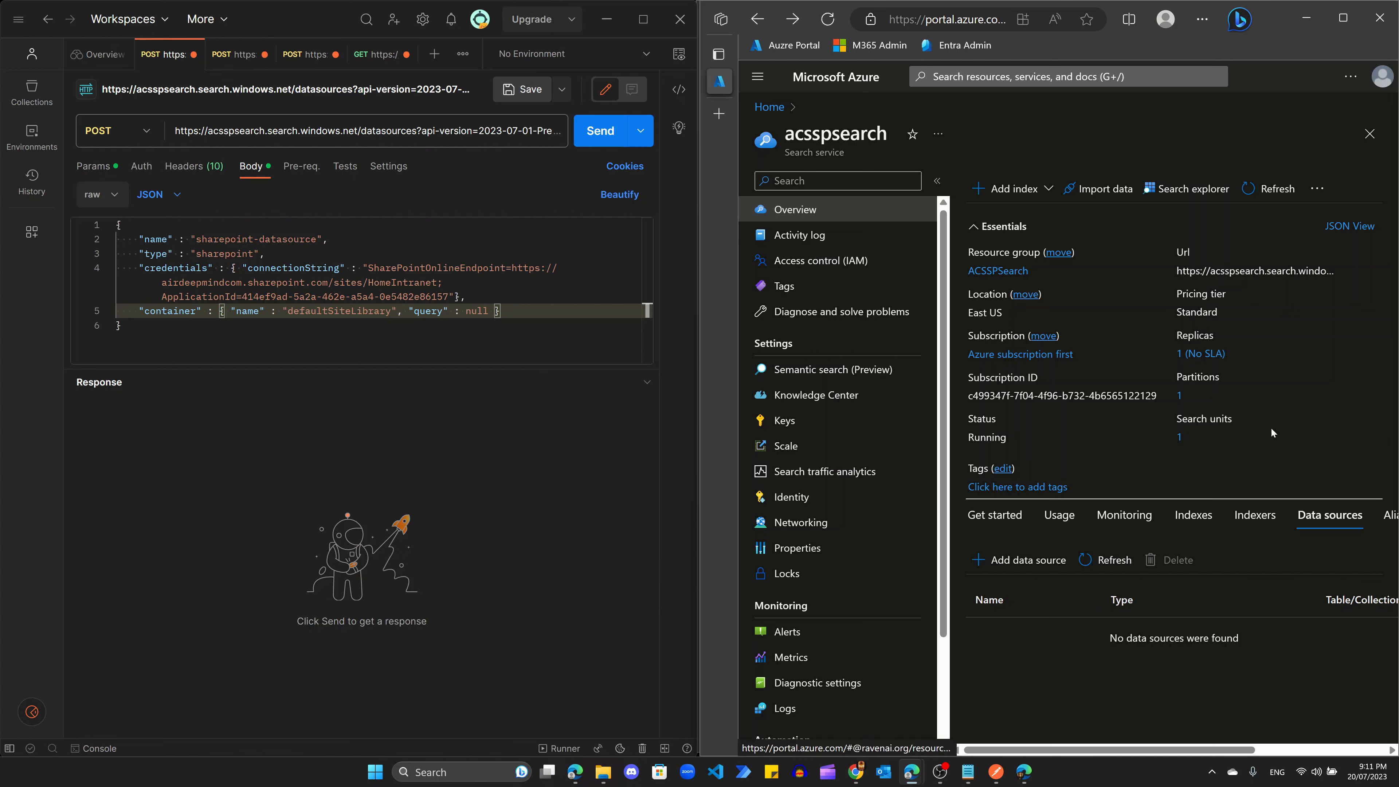
# Step: Send the POST request creating sharepoint-datasource, check its response status, and refresh the data sources list in the Azure portal
pyautogui.click(1093, 559)
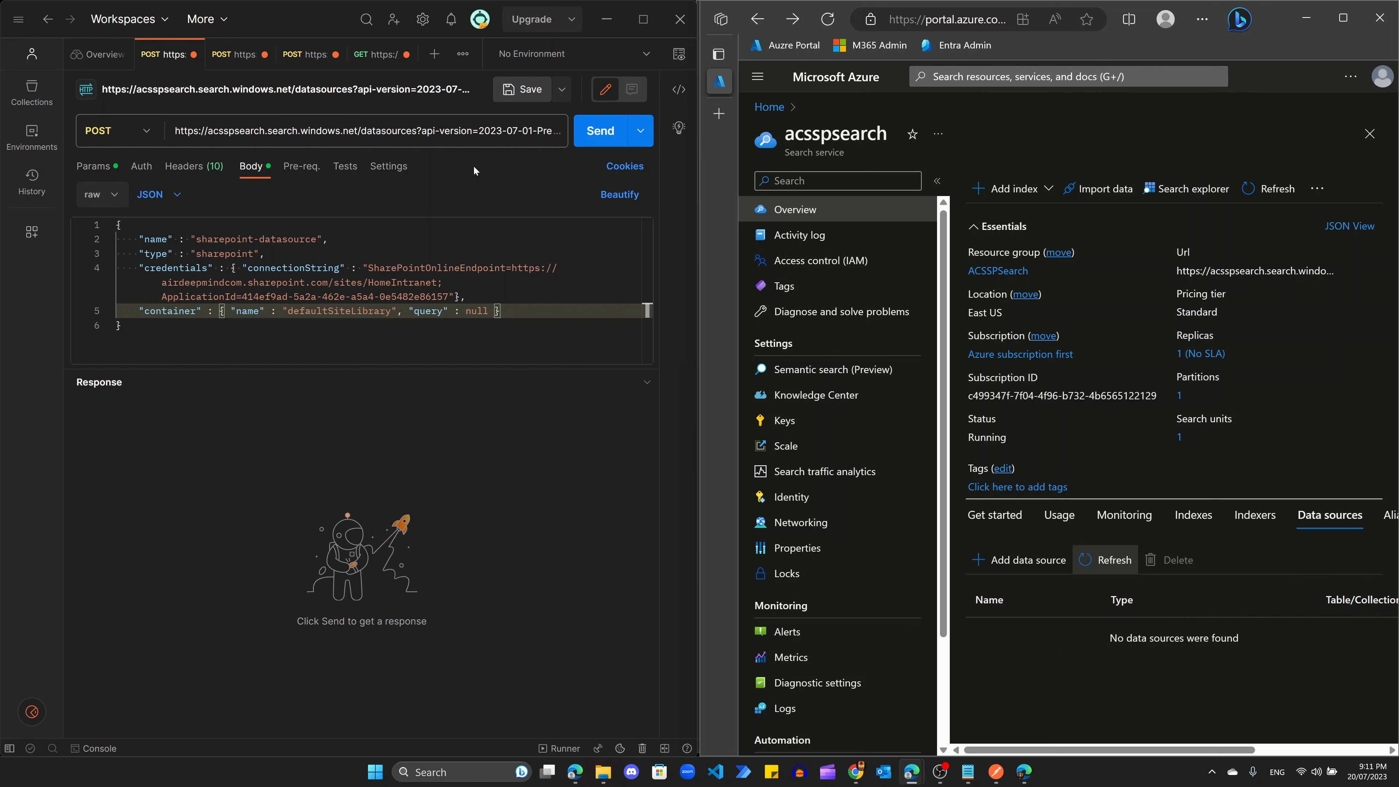
pyautogui.click(599, 137)
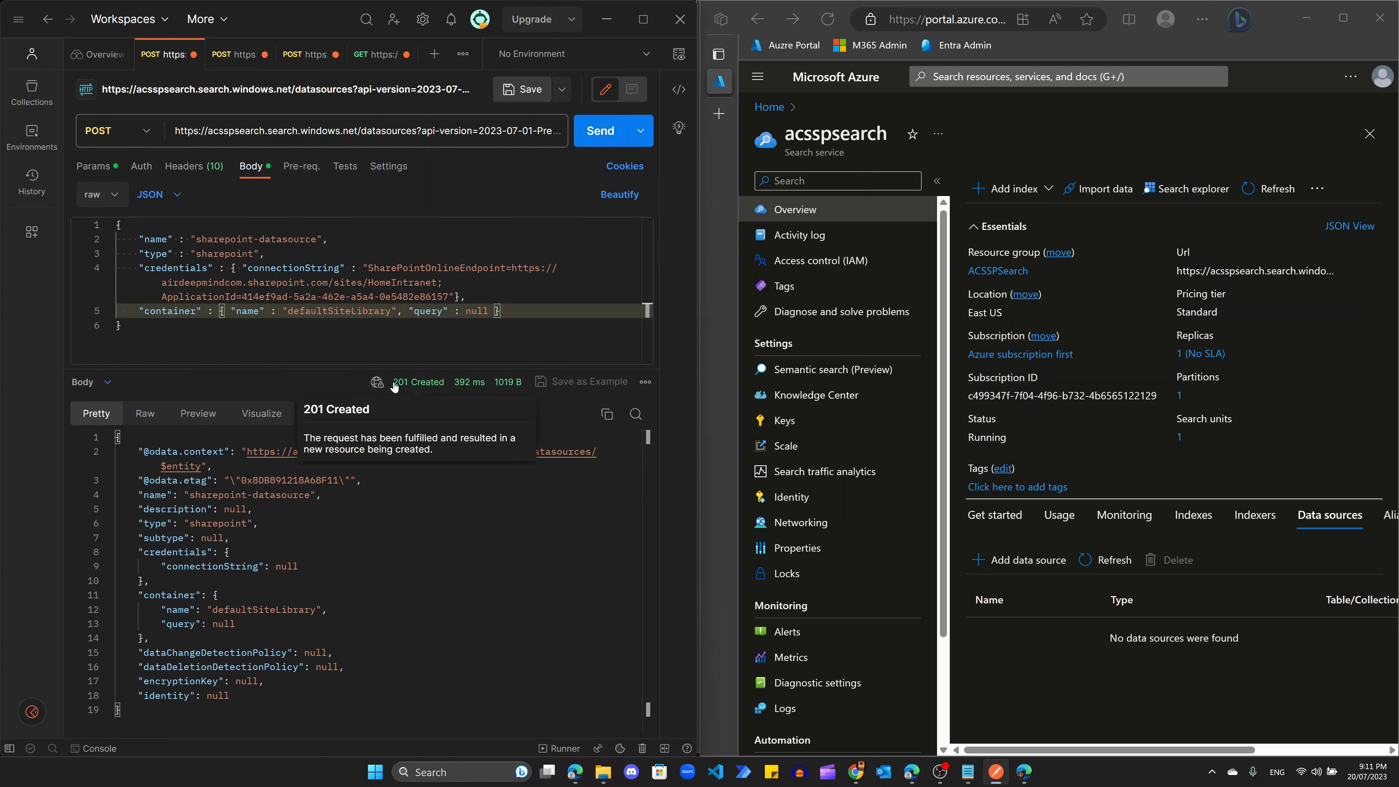
pyautogui.moveTo(392, 382); pyautogui.dragTo(447, 383)
pyautogui.click(411, 553)
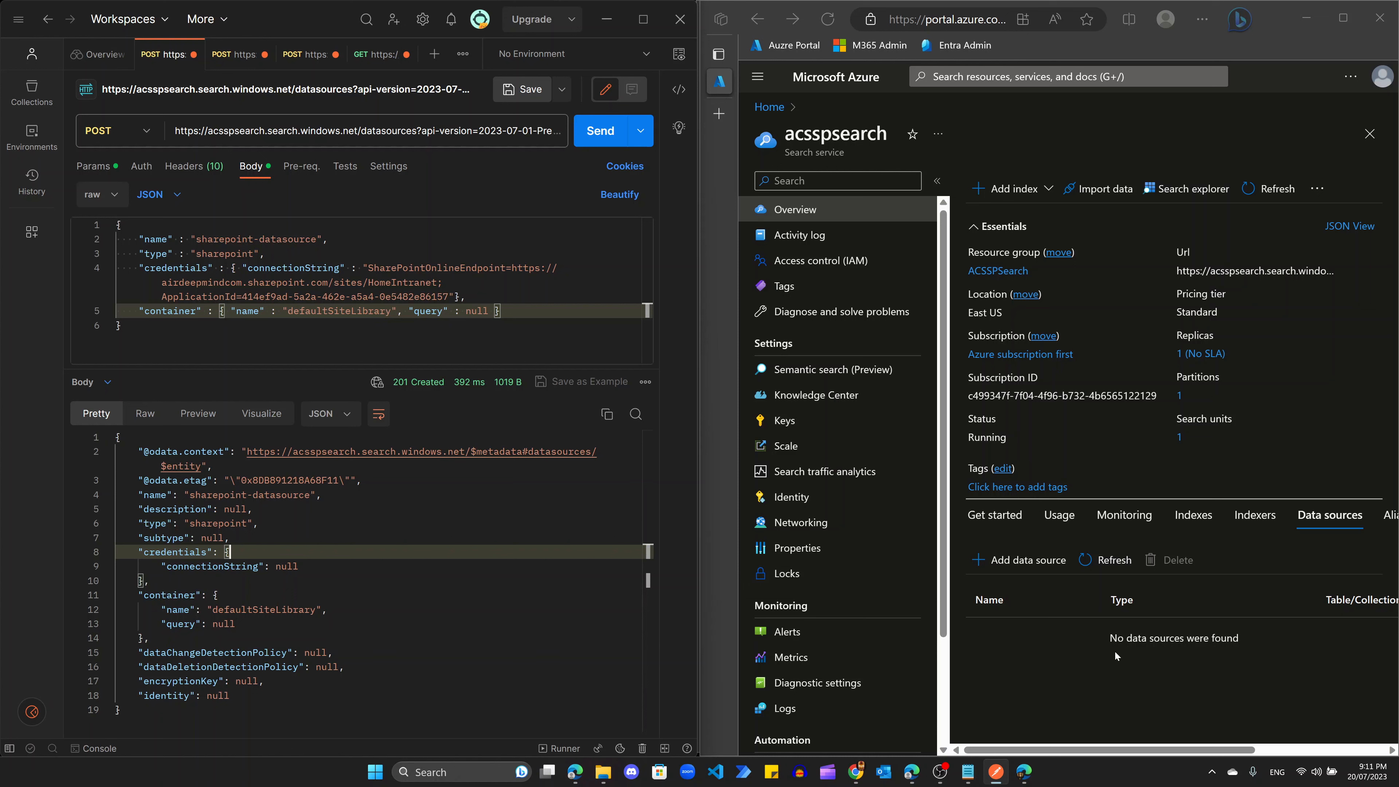
pyautogui.click(1095, 569)
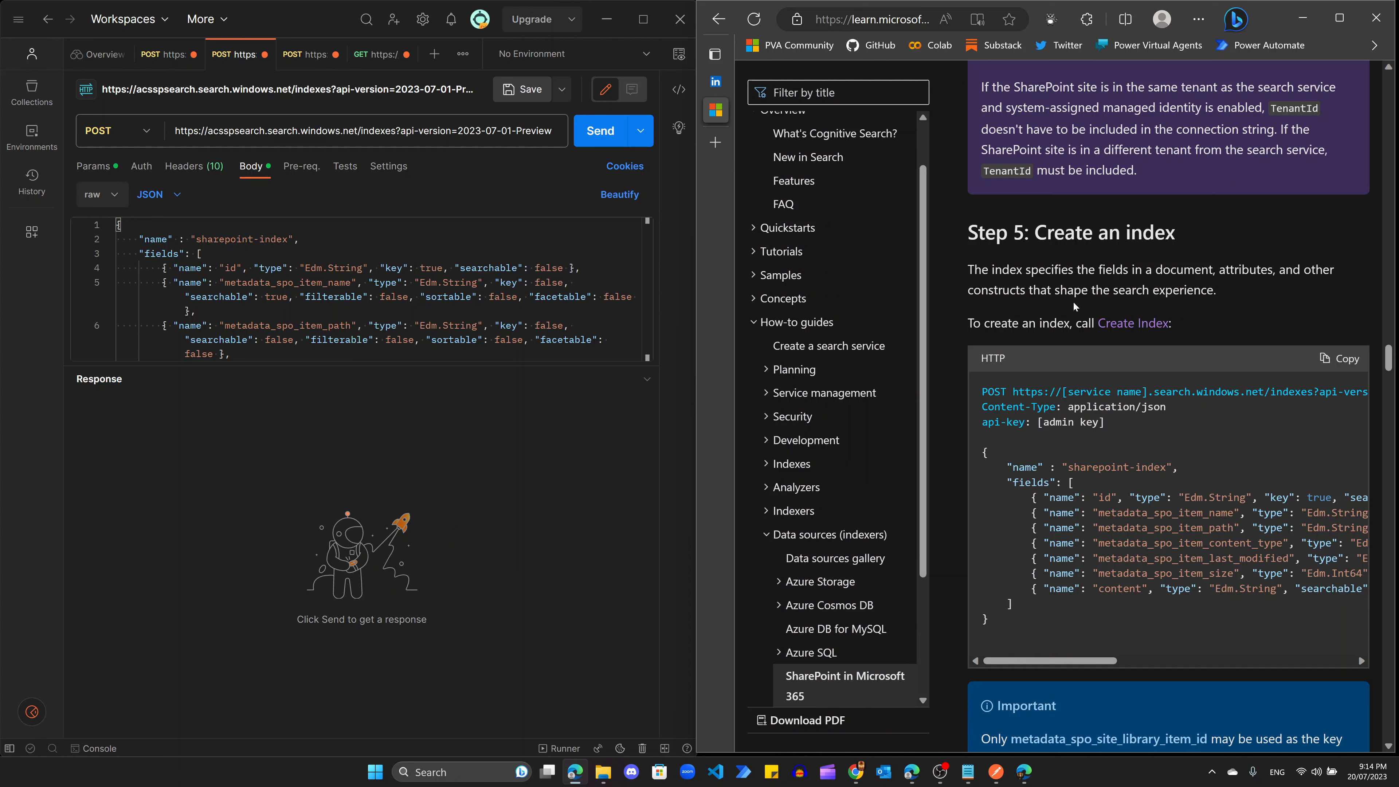
# Step: Read the introduction to Step 5: Create an index on the Learn page and view its sample index request
pyautogui.moveTo(972, 290); pyautogui.dragTo(1220, 293)
pyautogui.click(1236, 329)
pyautogui.scroll(-2, 1235, 329)
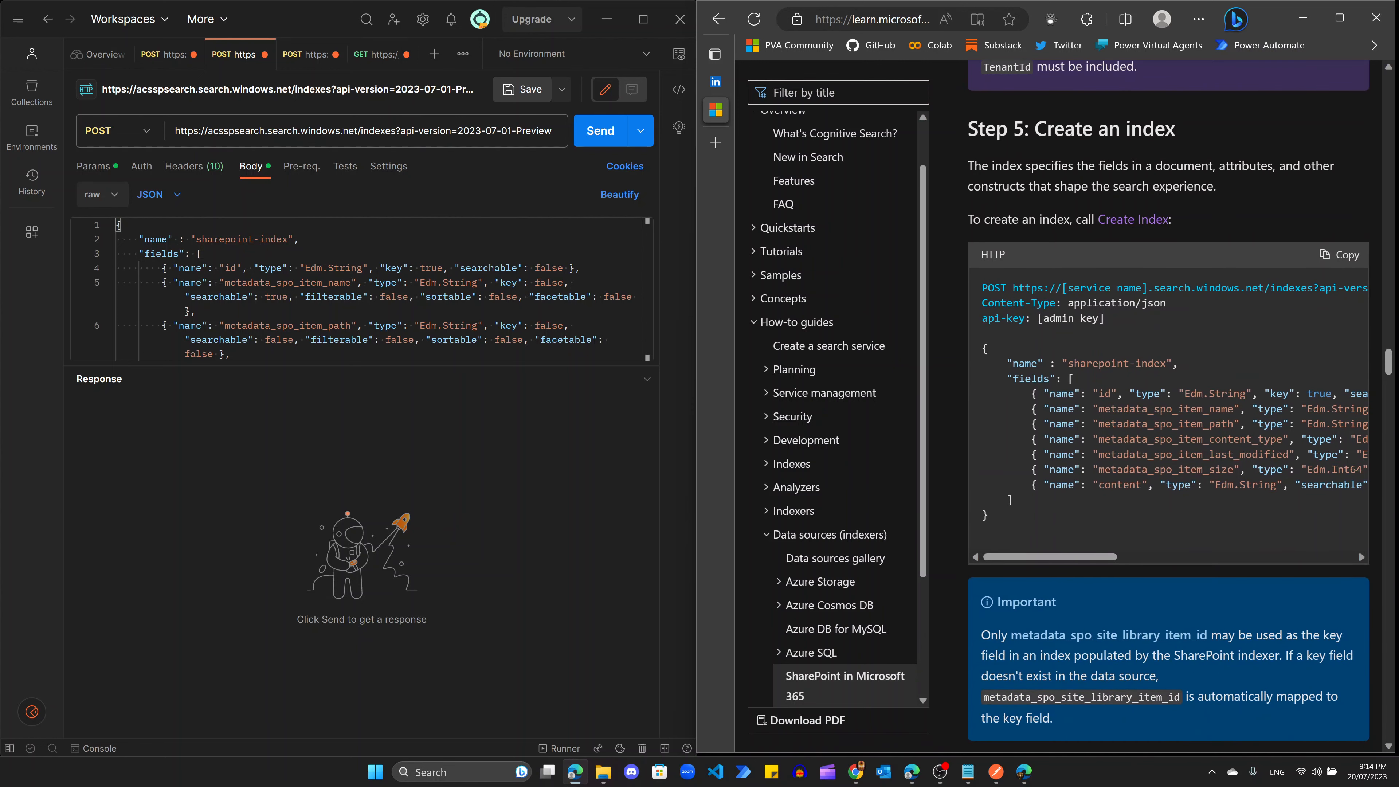
# Step: Compare the service name, indexes path and API version in Postman's index request URL with the Learn page's sample POST URL
pyautogui.moveTo(982, 288); pyautogui.dragTo(1270, 288)
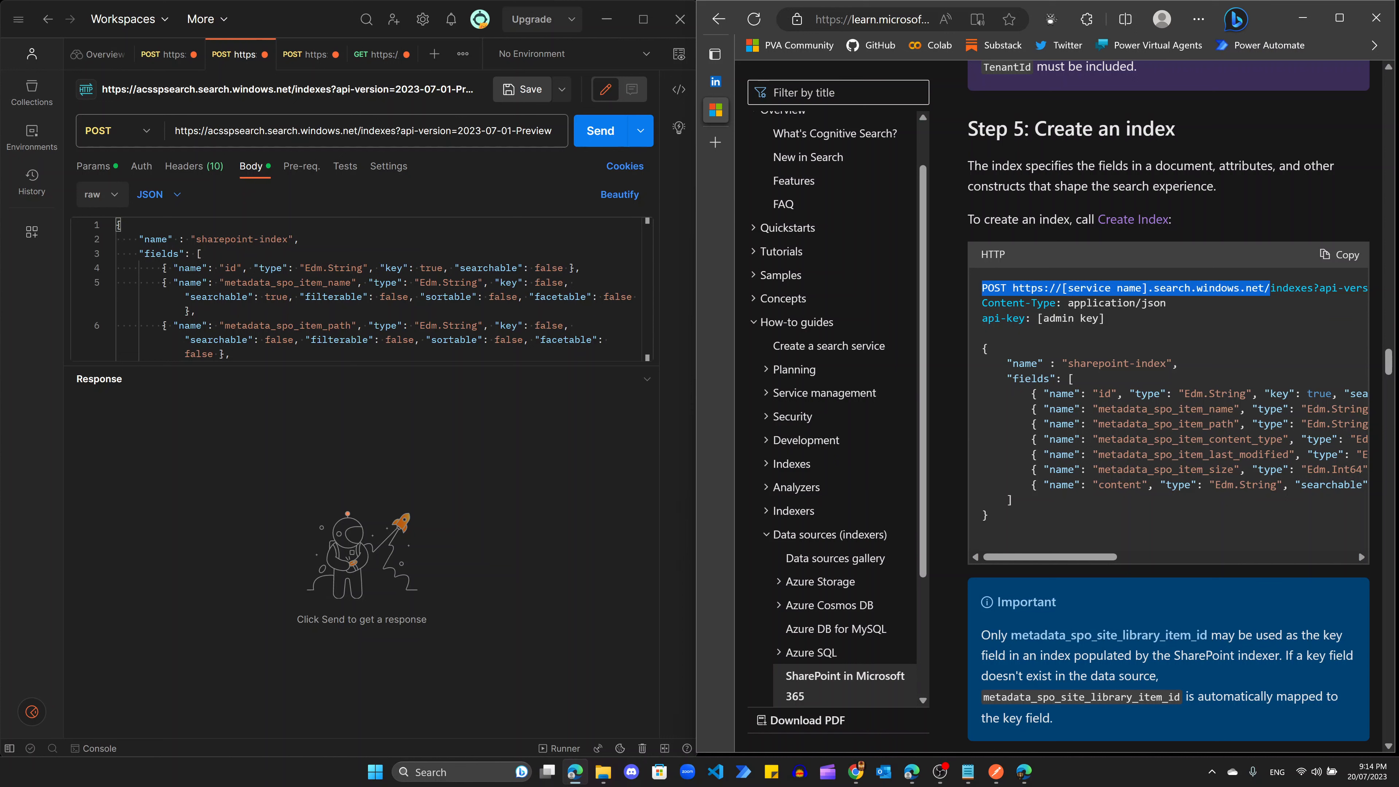
pyautogui.click(1245, 295)
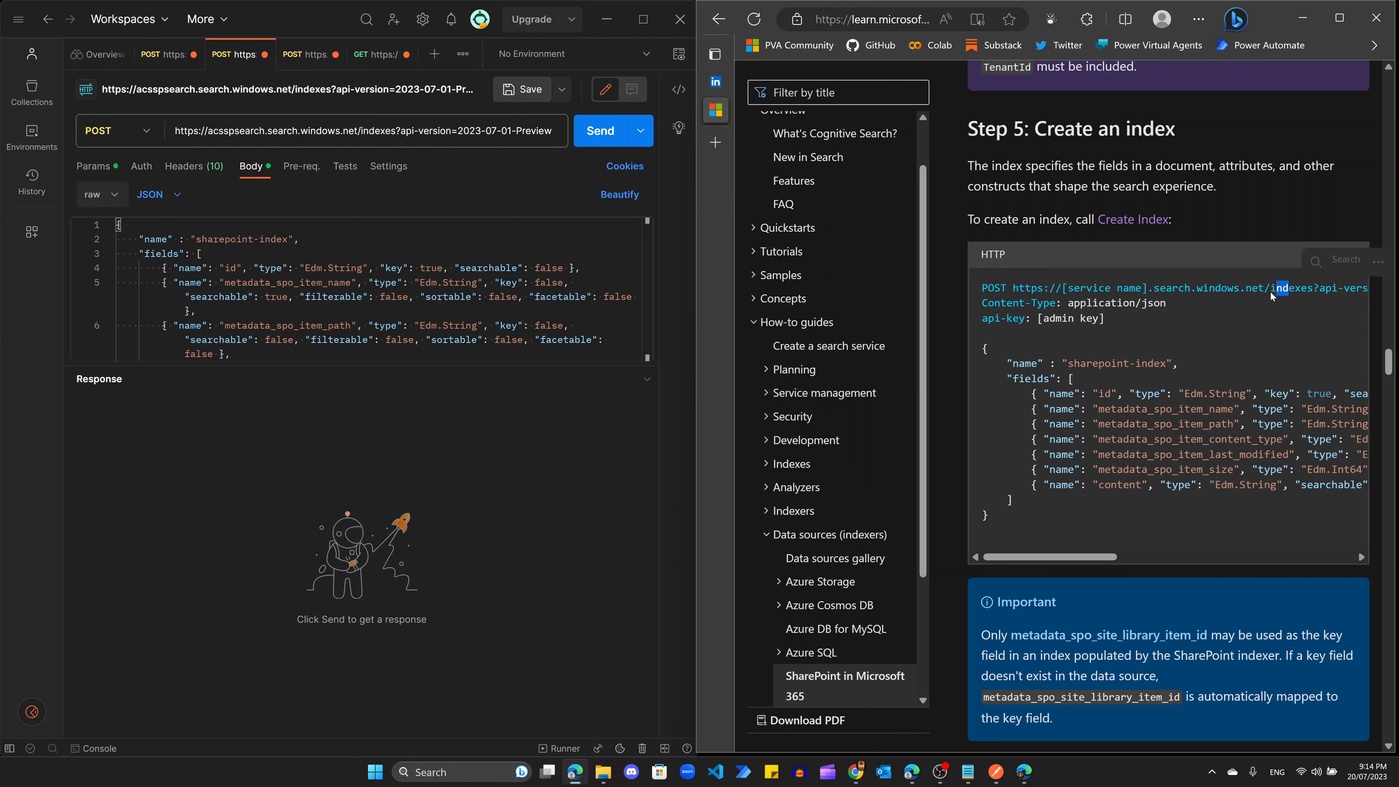
pyautogui.moveTo(1270, 288); pyautogui.dragTo(1314, 288)
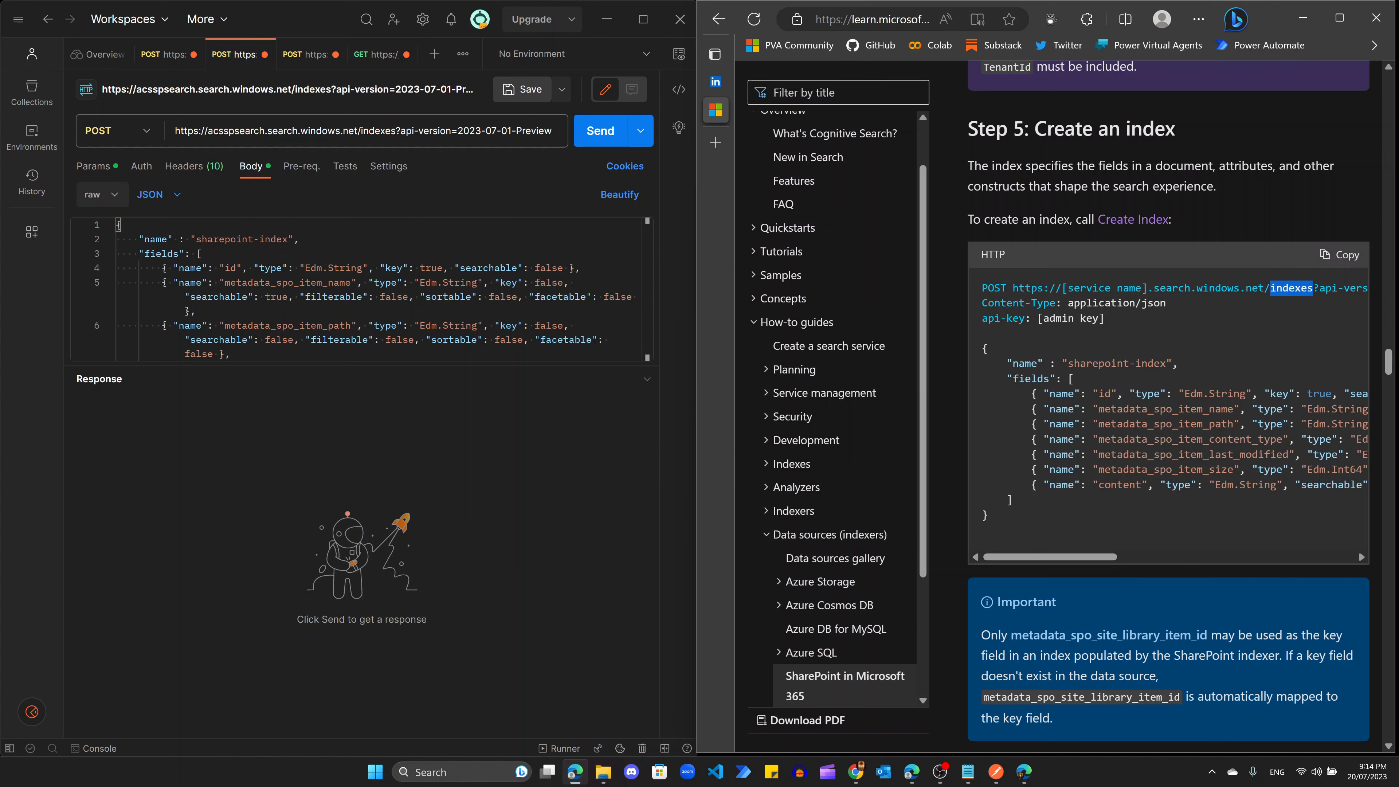
pyautogui.moveTo(361, 131); pyautogui.dragTo(395, 130)
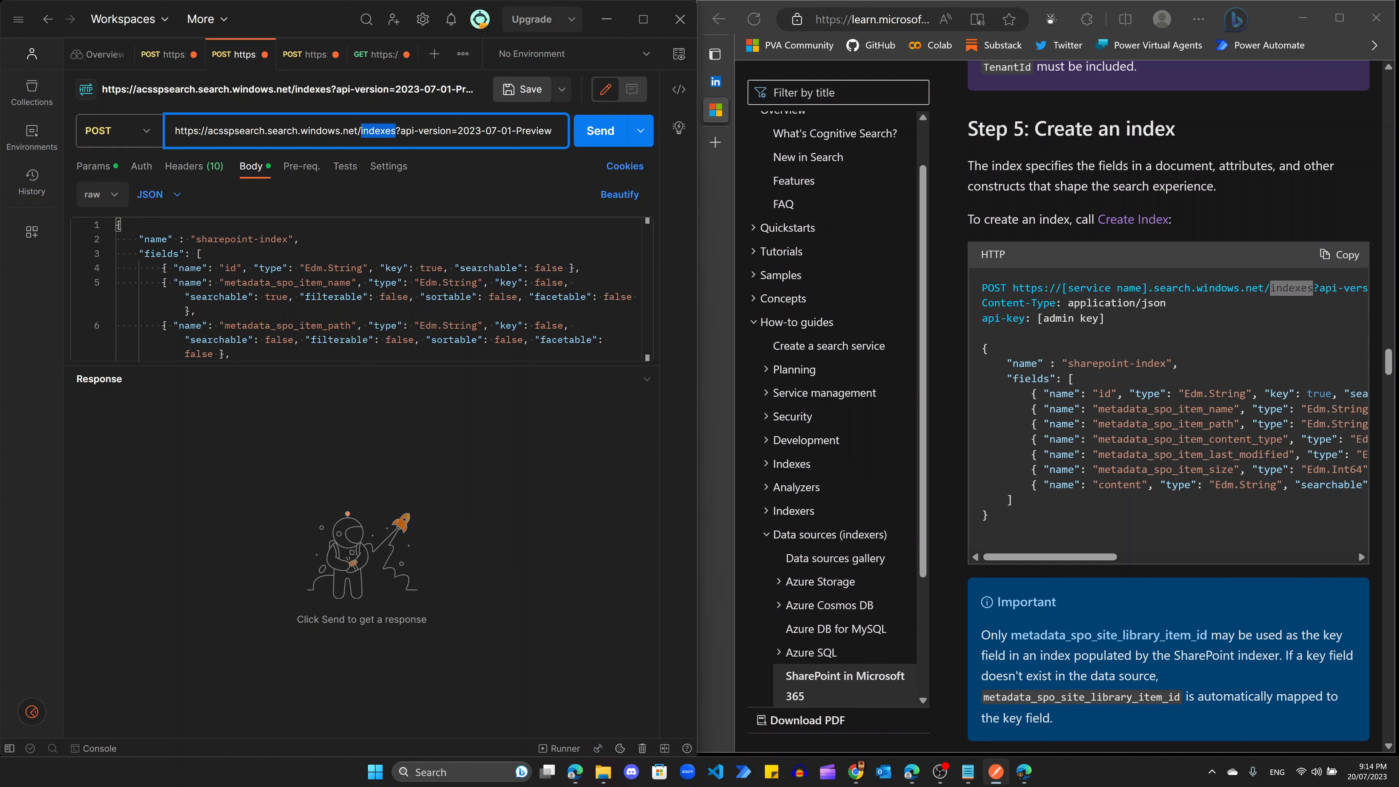
pyautogui.click(390, 131)
pyautogui.moveTo(208, 130); pyautogui.dragTo(358, 131)
pyautogui.click(492, 130)
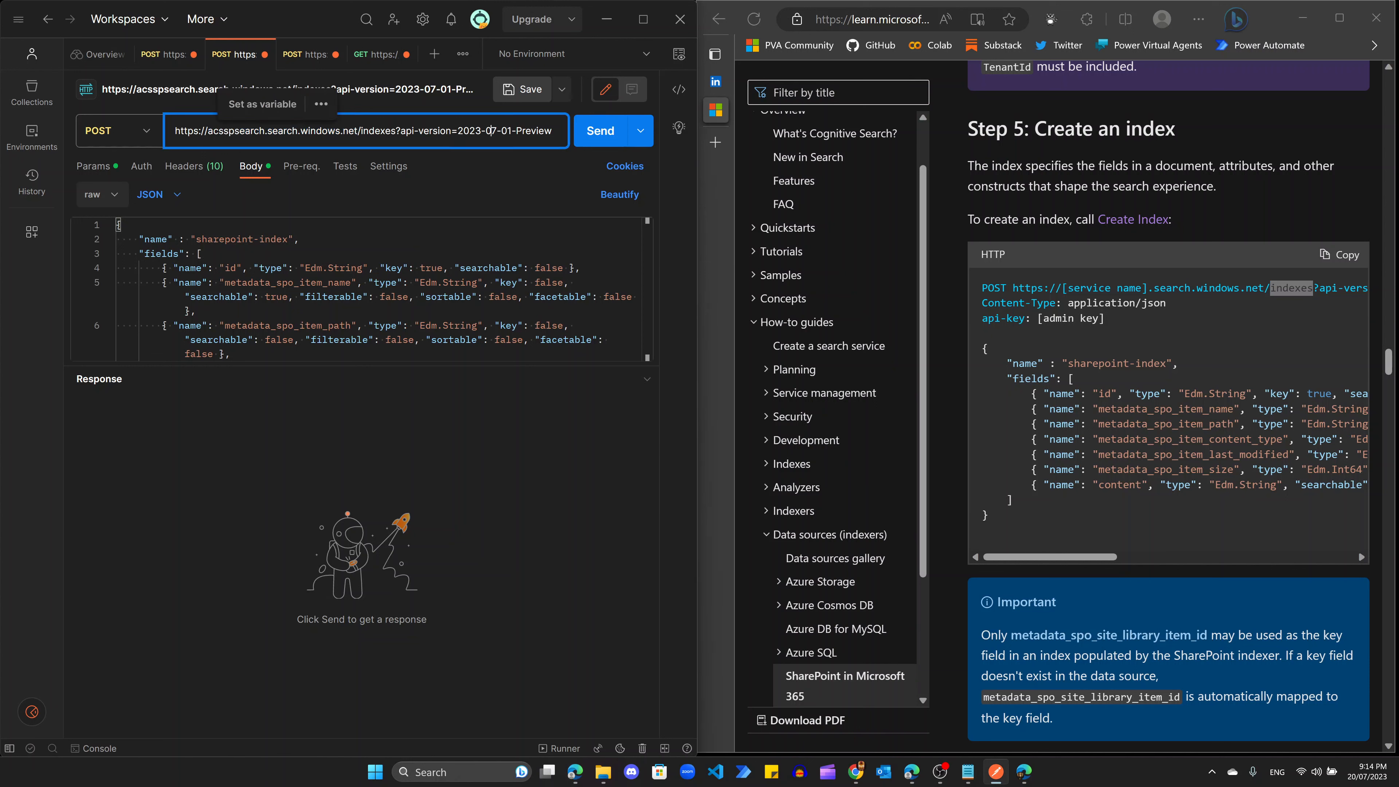
pyautogui.moveTo(458, 130); pyautogui.dragTo(525, 131)
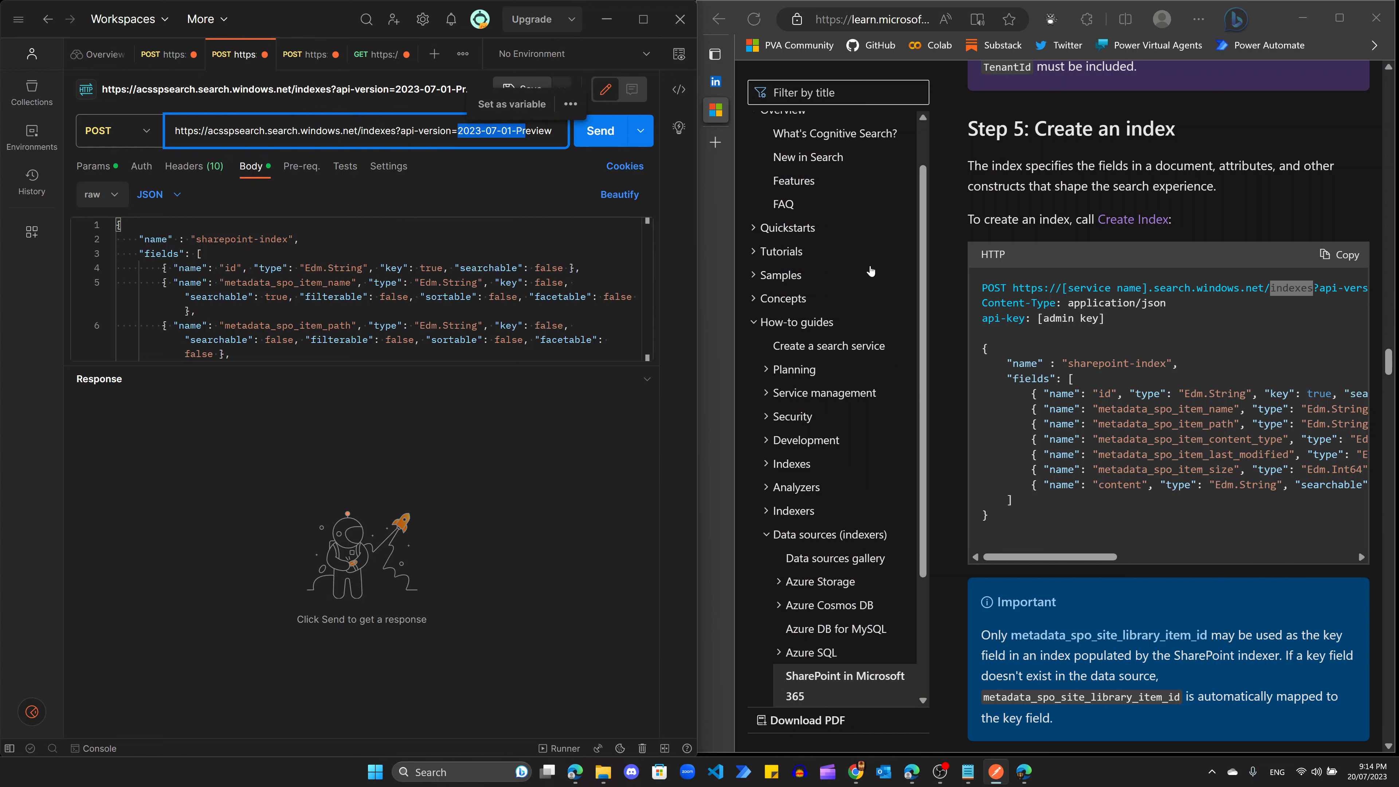
# Step: Review the index request's headers in Postman and compare its JSON body with the sample index definition on the Learn page
pyautogui.click(194, 166)
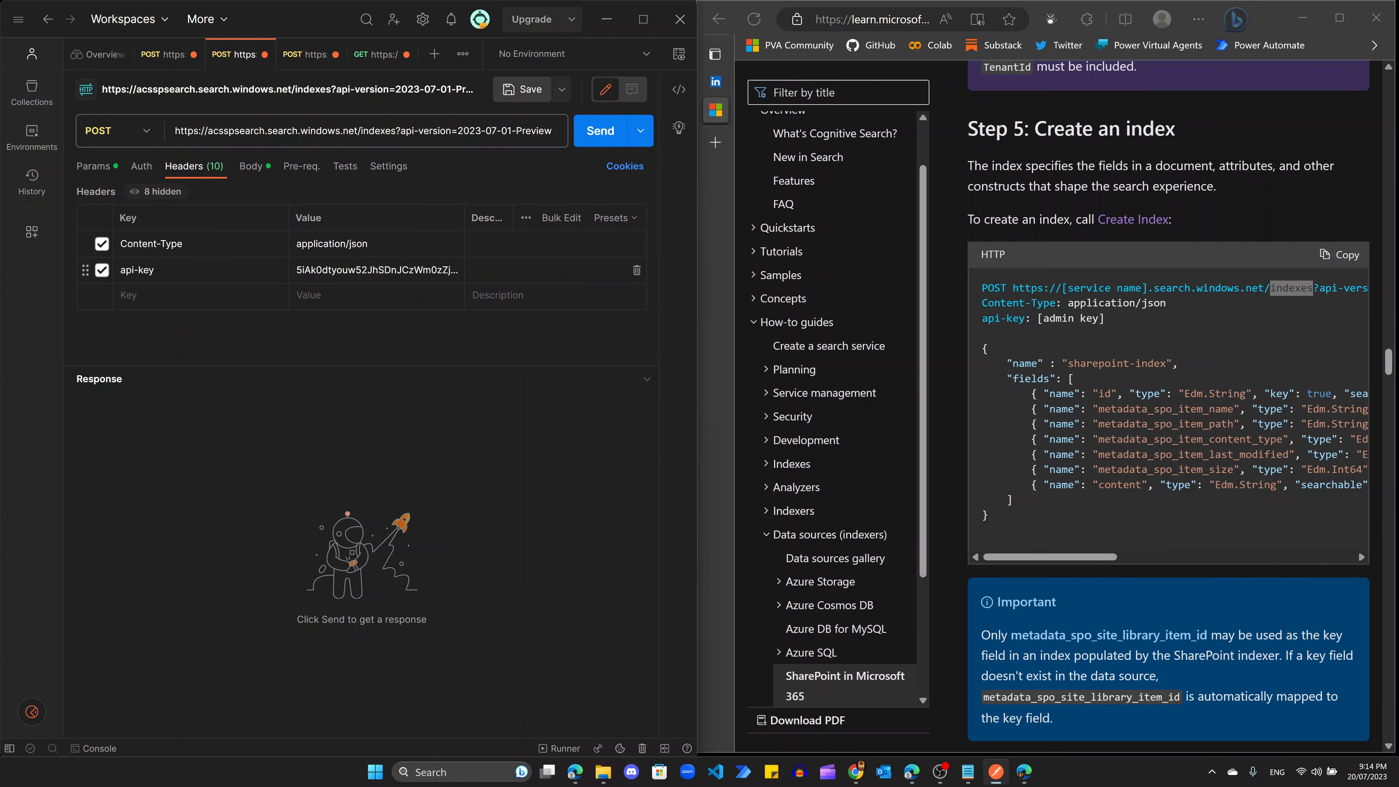
pyautogui.click(252, 167)
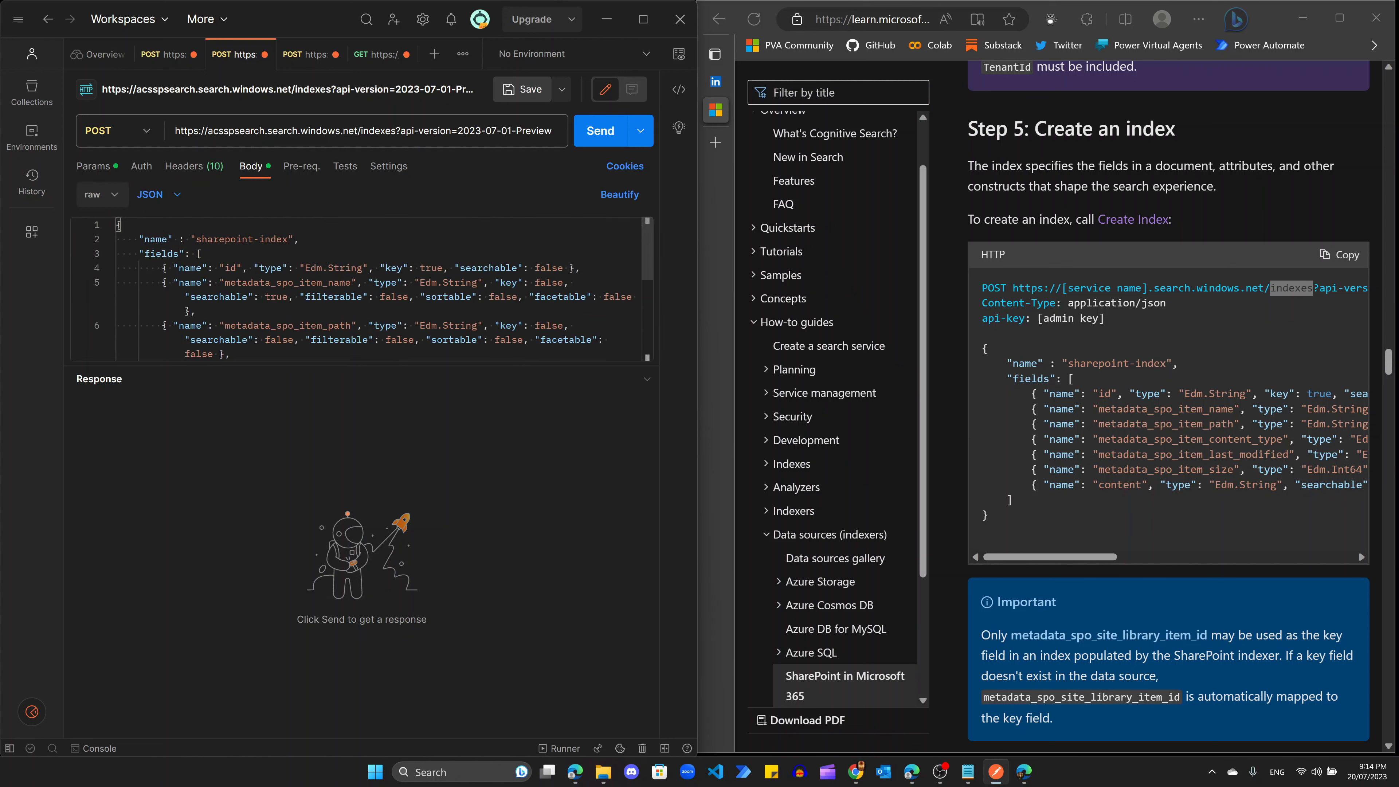
pyautogui.moveTo(982, 346); pyautogui.dragTo(1016, 556)
pyautogui.click(1056, 538)
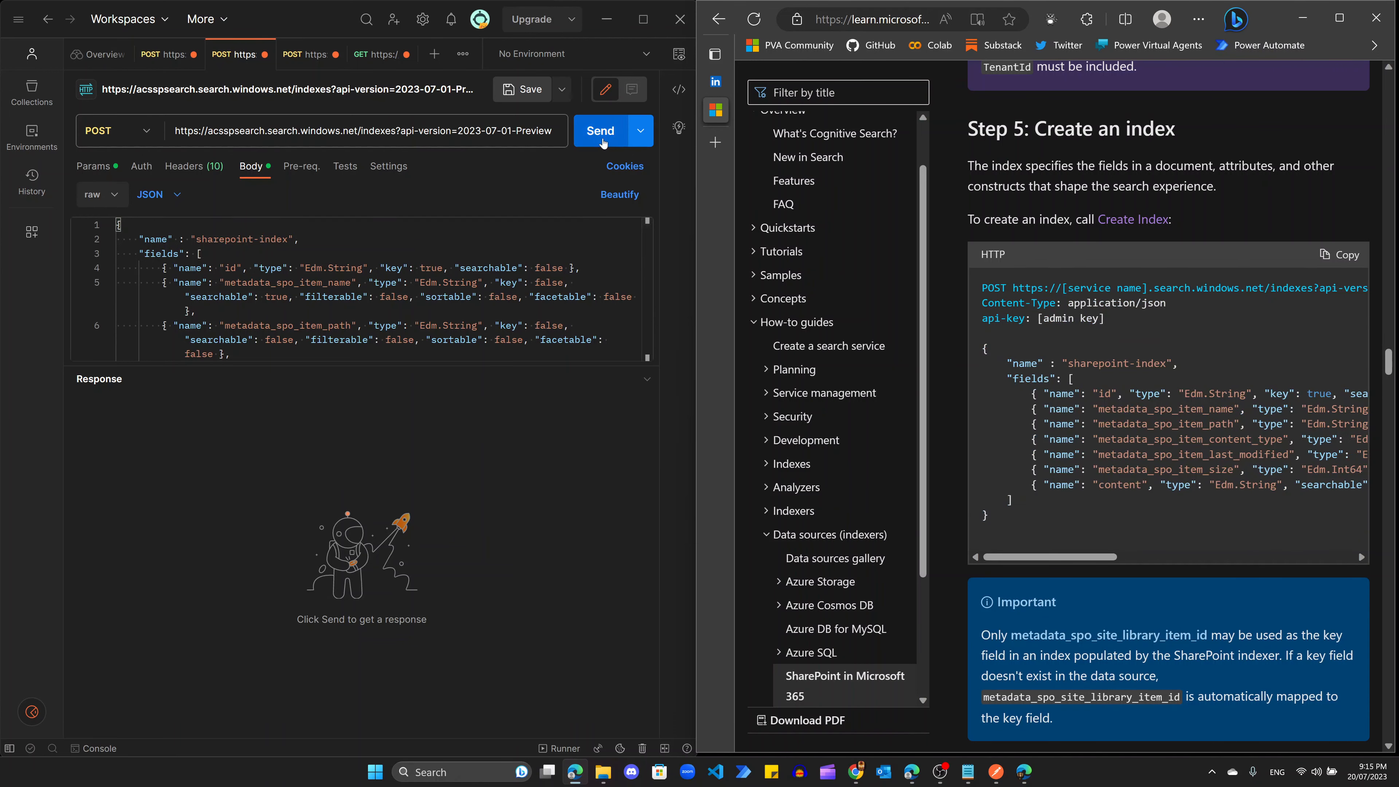
# Step: Send the POST request creating sharepoint-index, check its response status, and open the search service's indexes list in the Azure portal
pyautogui.click(607, 145)
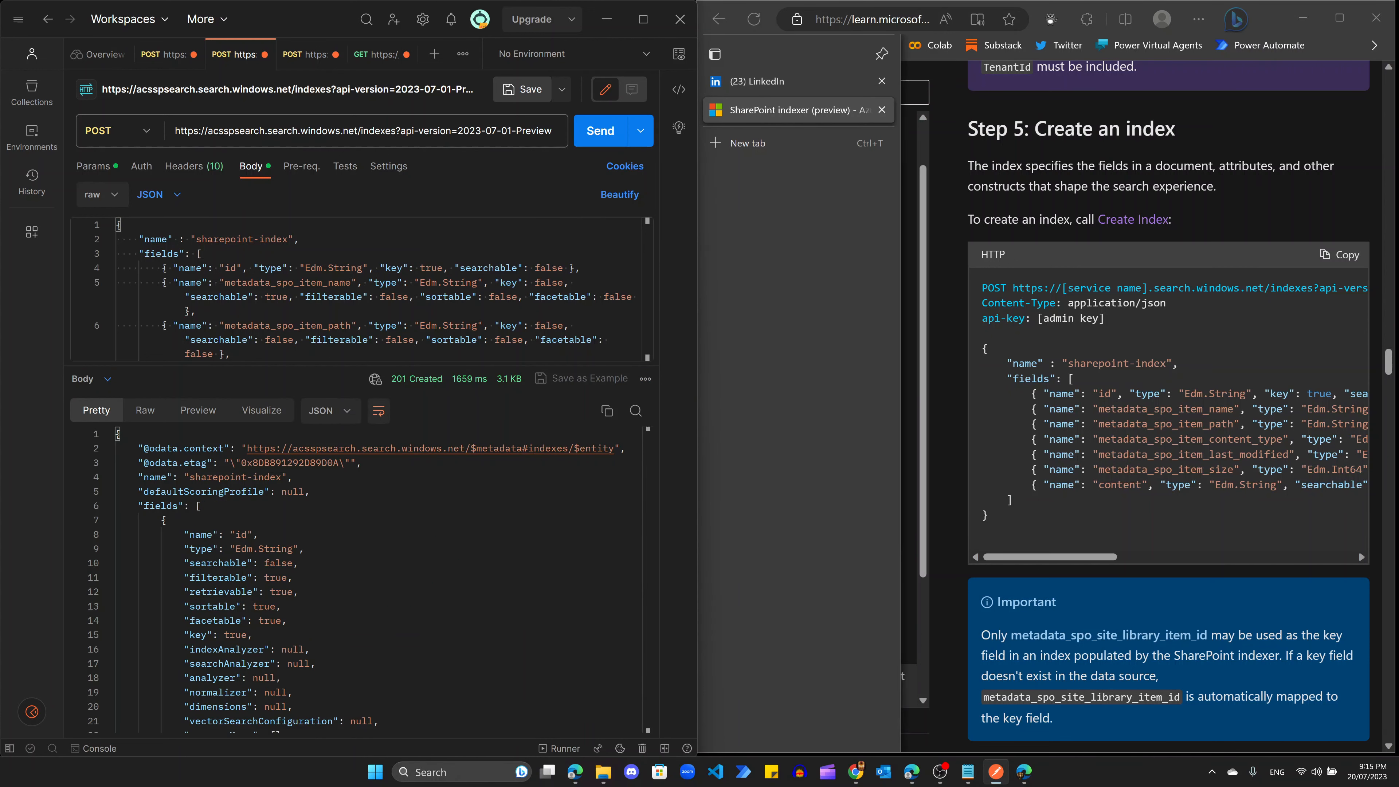
pyautogui.moveTo(430, 384)
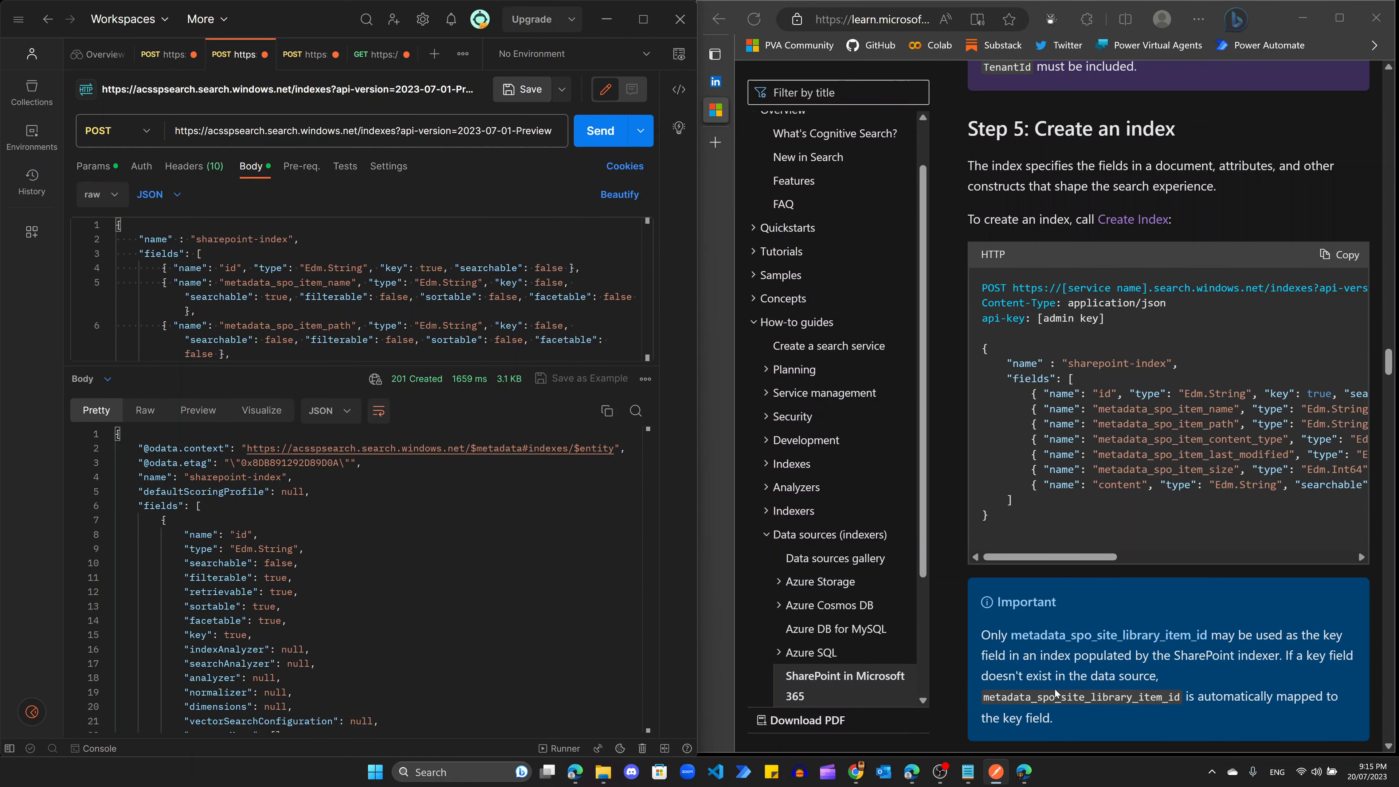
pyautogui.moveTo(913, 775)
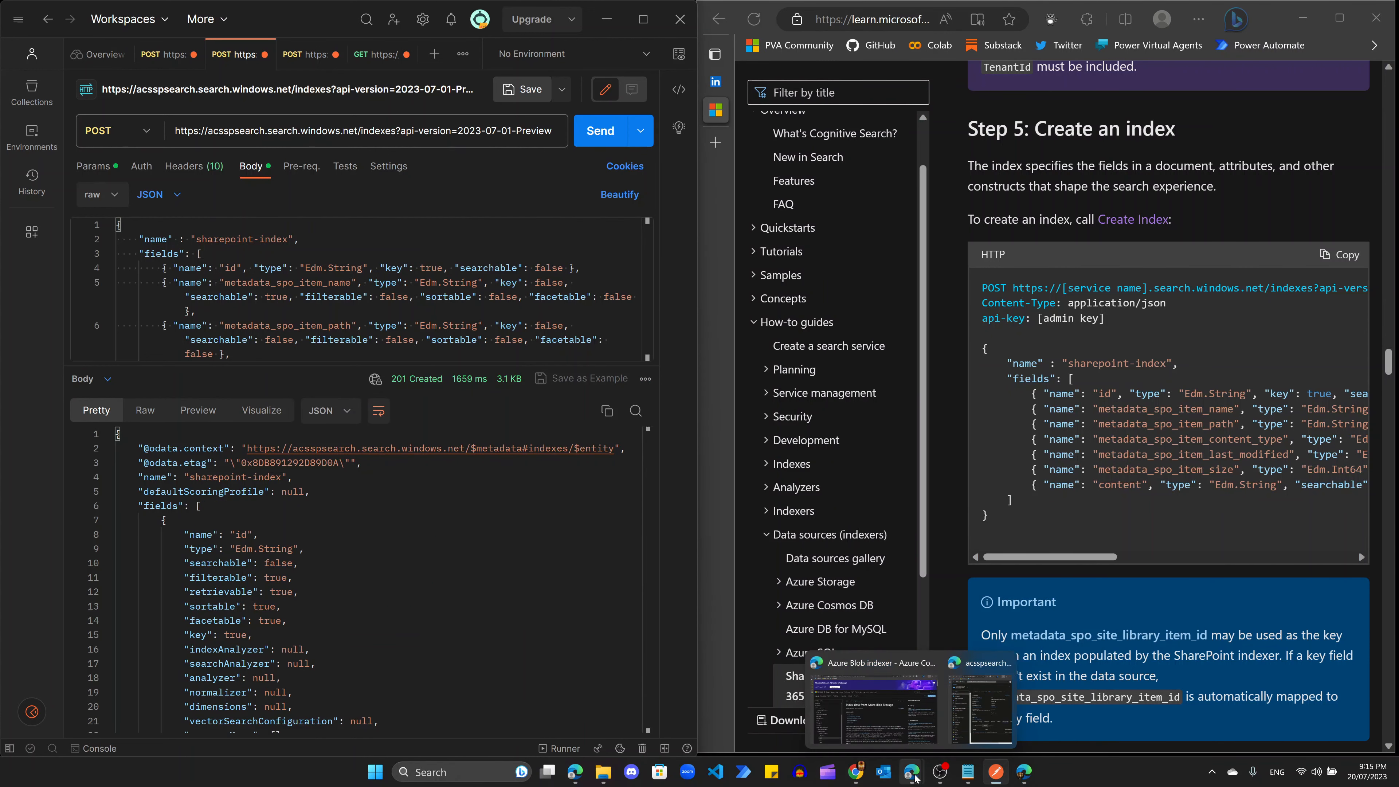
pyautogui.click(980, 711)
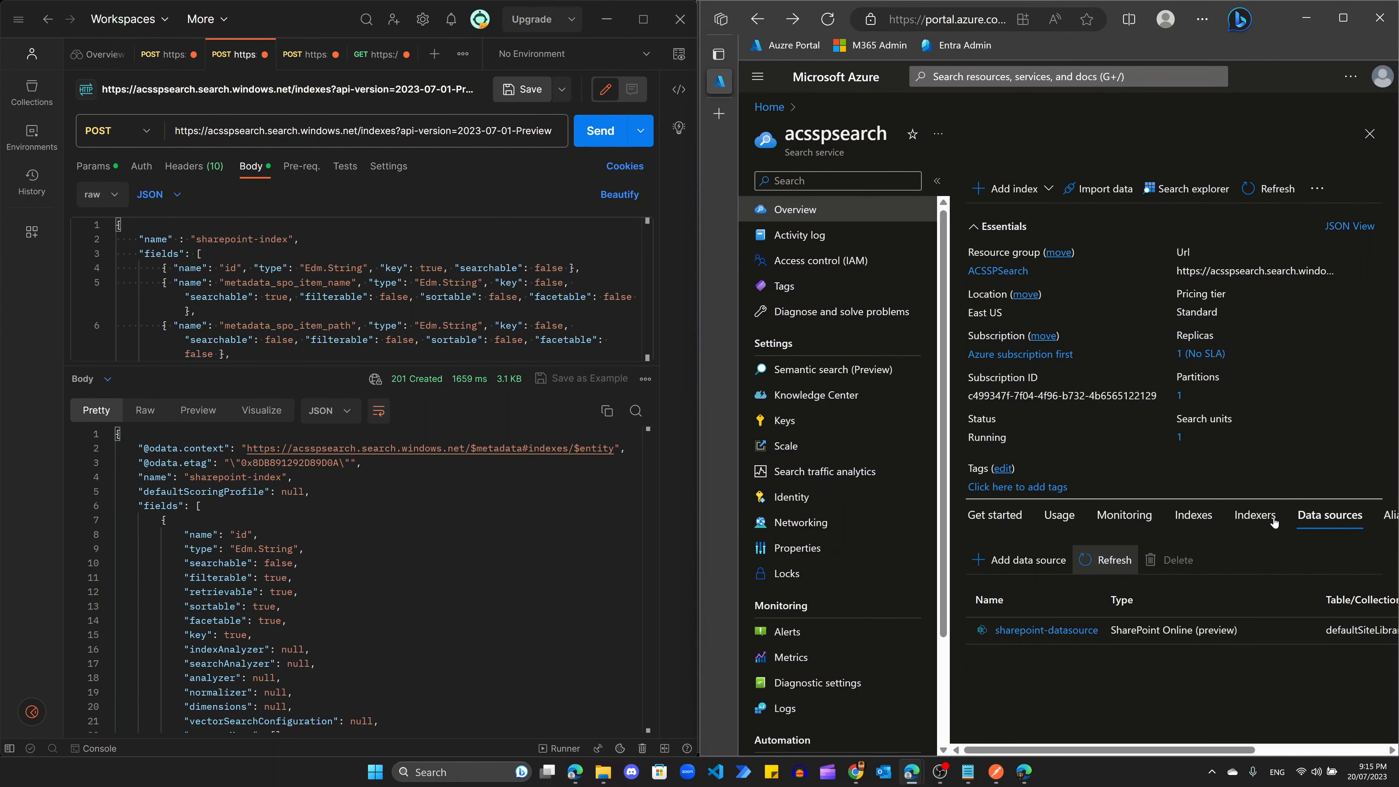
pyautogui.click(1195, 515)
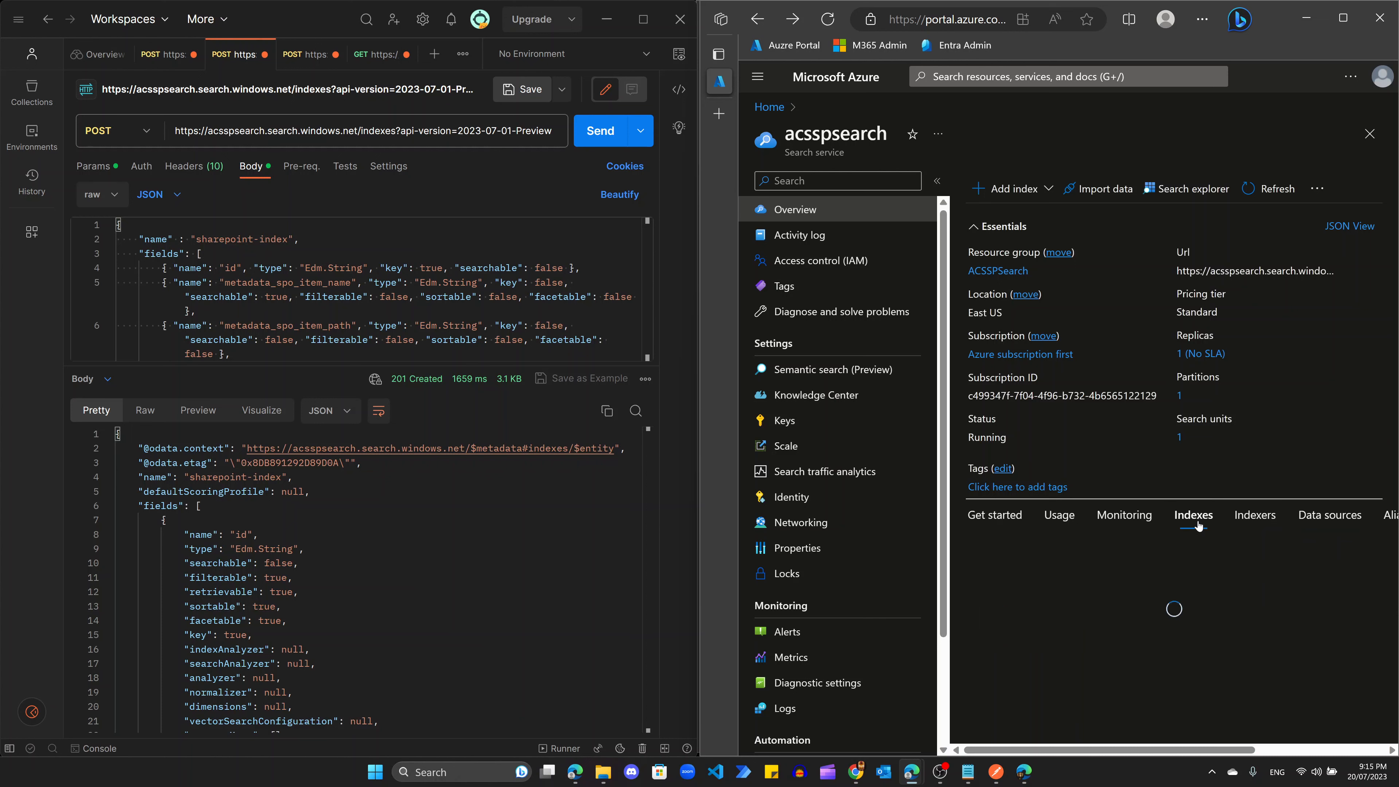
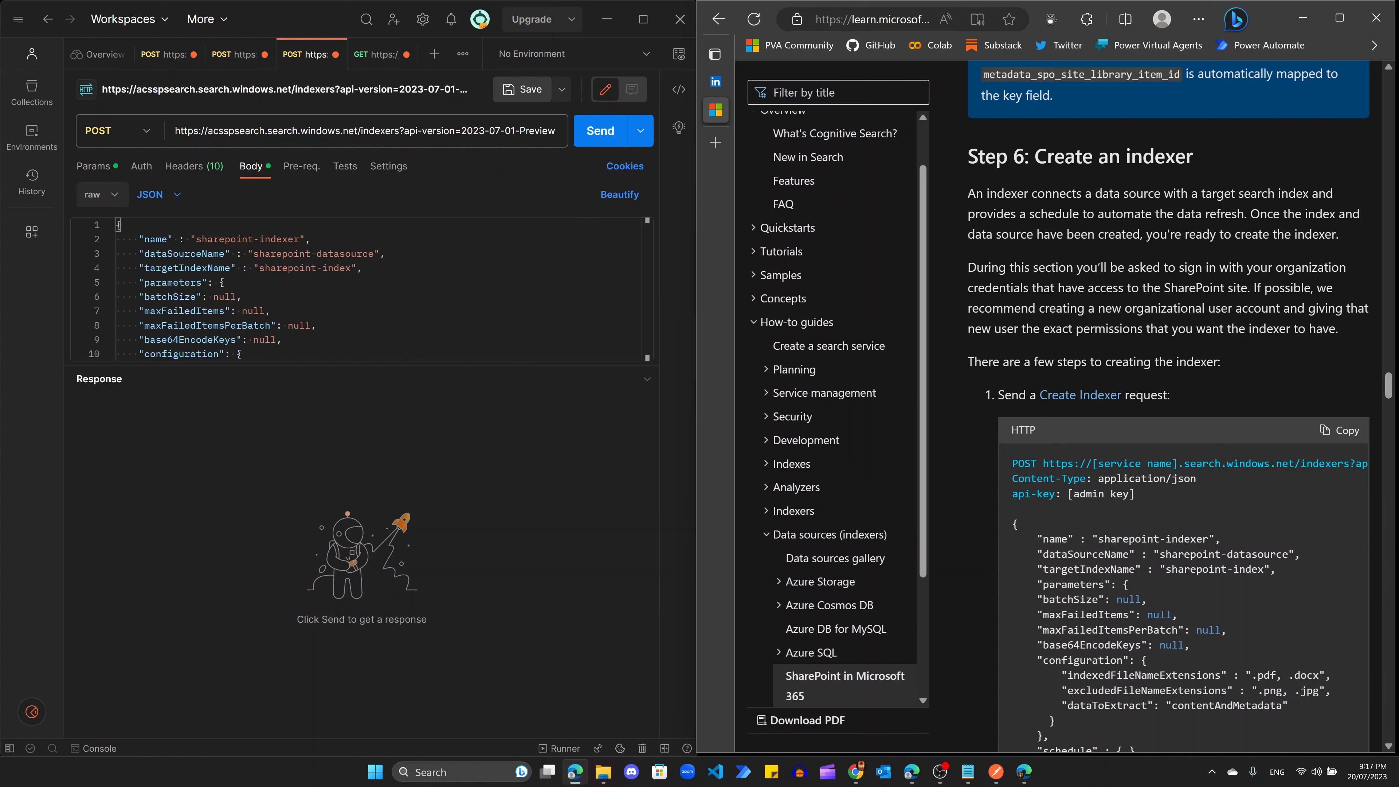
# Step: Read Step 6: Create an indexer on the Learn page, from the indexer's purpose through the sample Create Indexer request to Get Indexer Status
pyautogui.moveTo(967, 193); pyautogui.dragTo(1113, 192)
pyautogui.moveTo(1113, 194); pyautogui.dragTo(1160, 193)
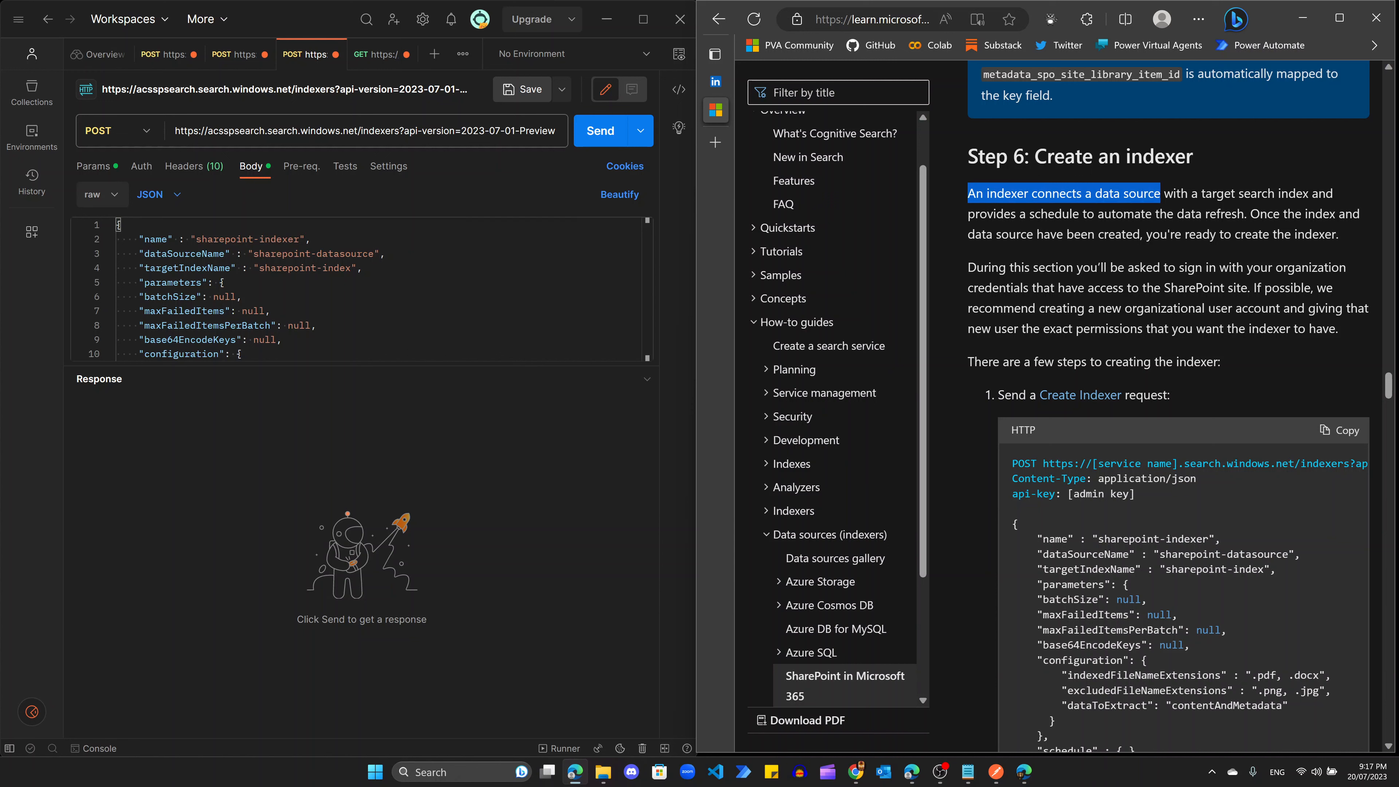
pyautogui.moveTo(1160, 193); pyautogui.dragTo(1309, 193)
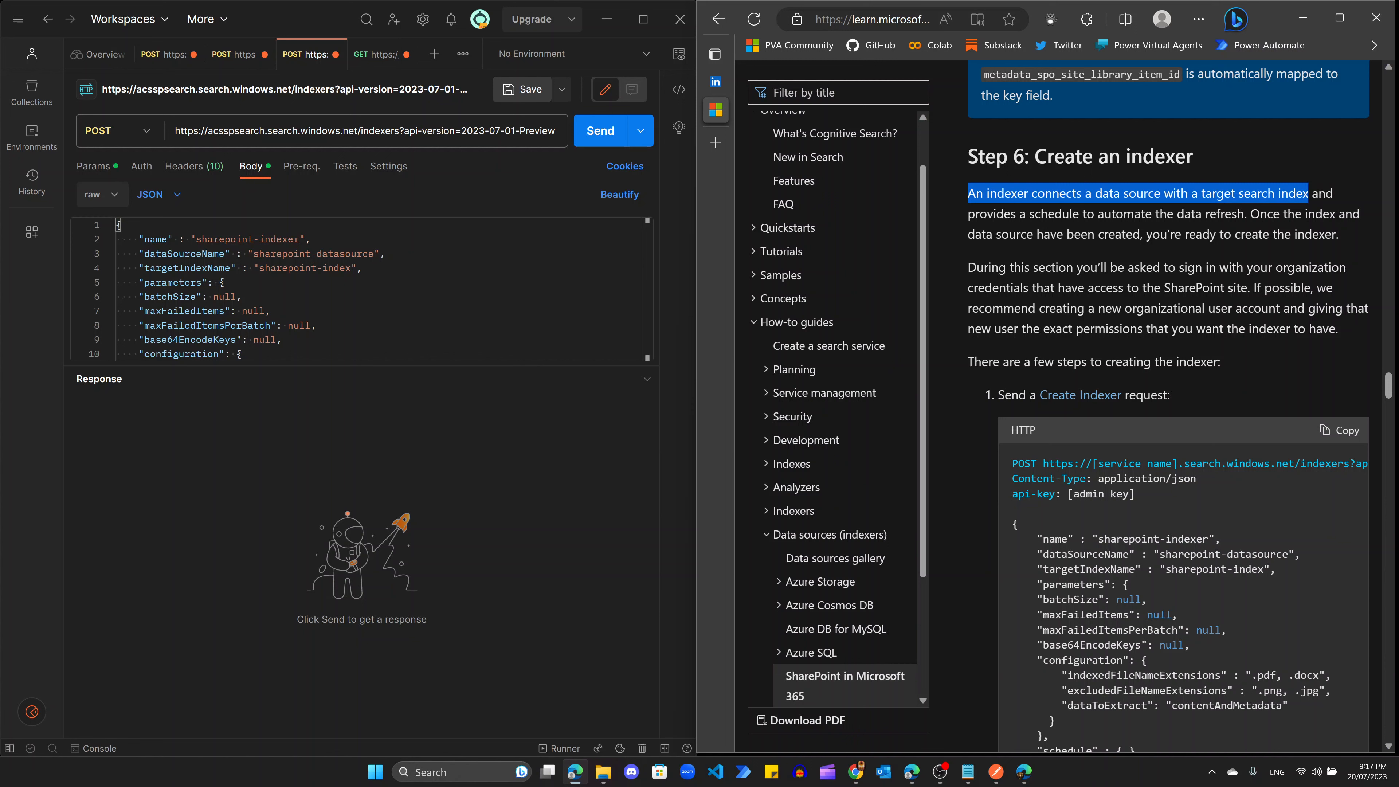
pyautogui.moveTo(975, 234); pyautogui.dragTo(1344, 239)
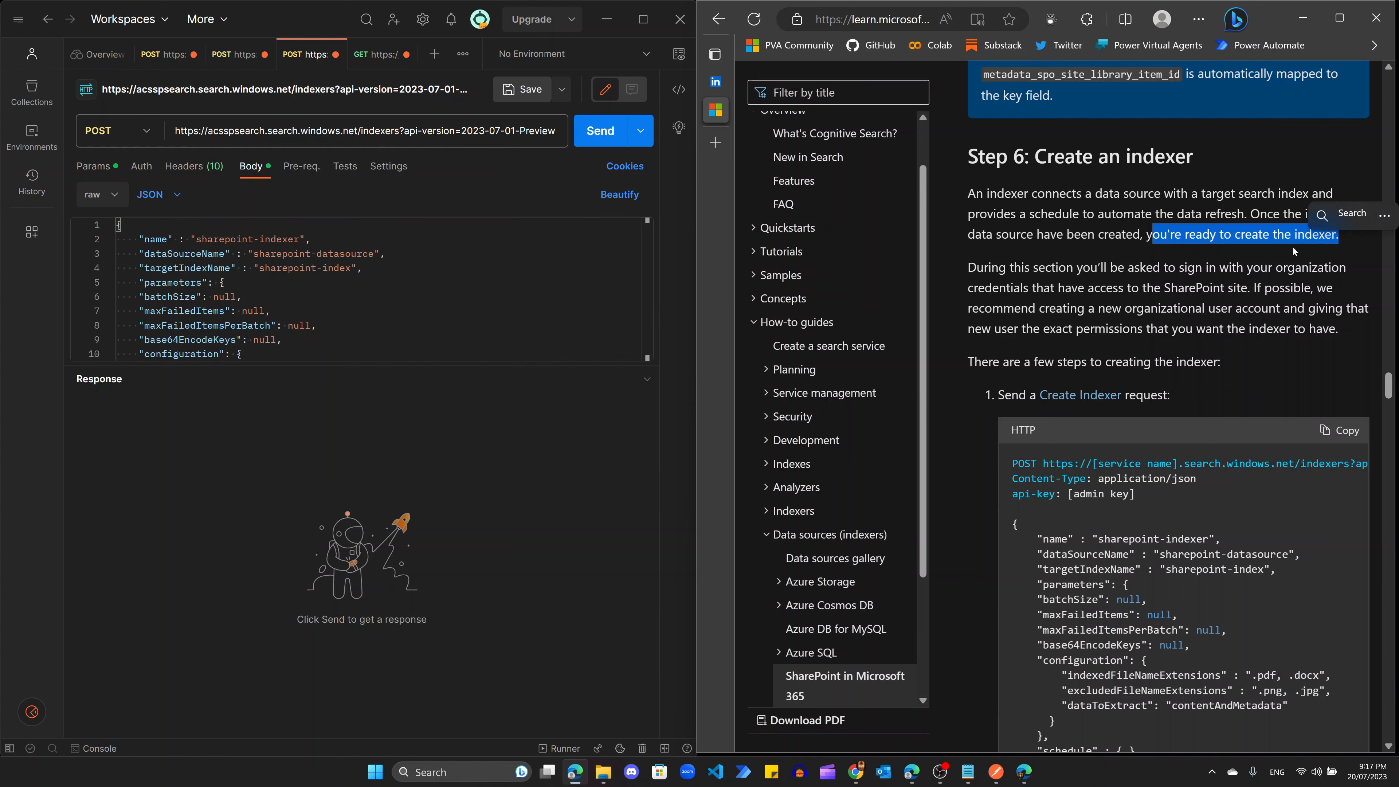
pyautogui.click(1382, 251)
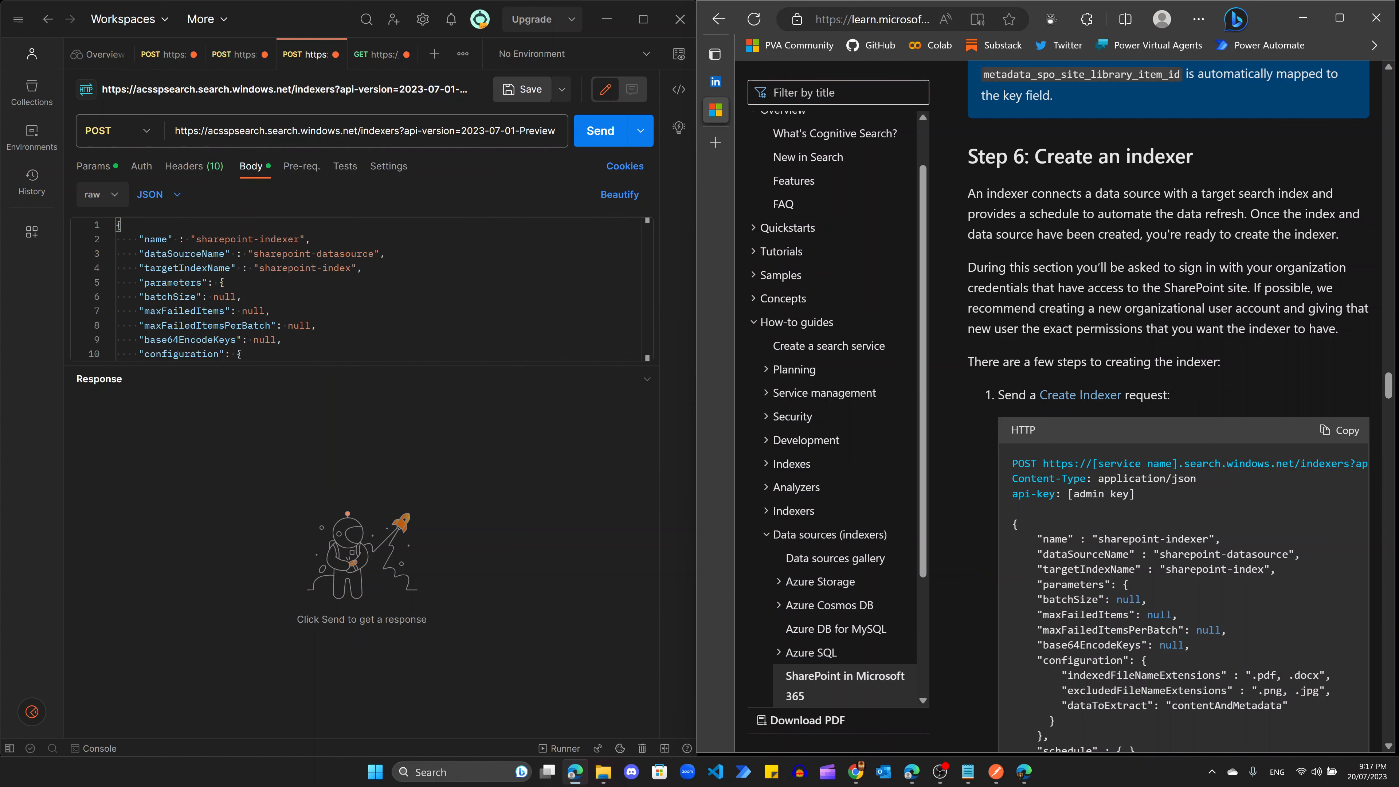
pyautogui.scroll(-2, 1168, 408)
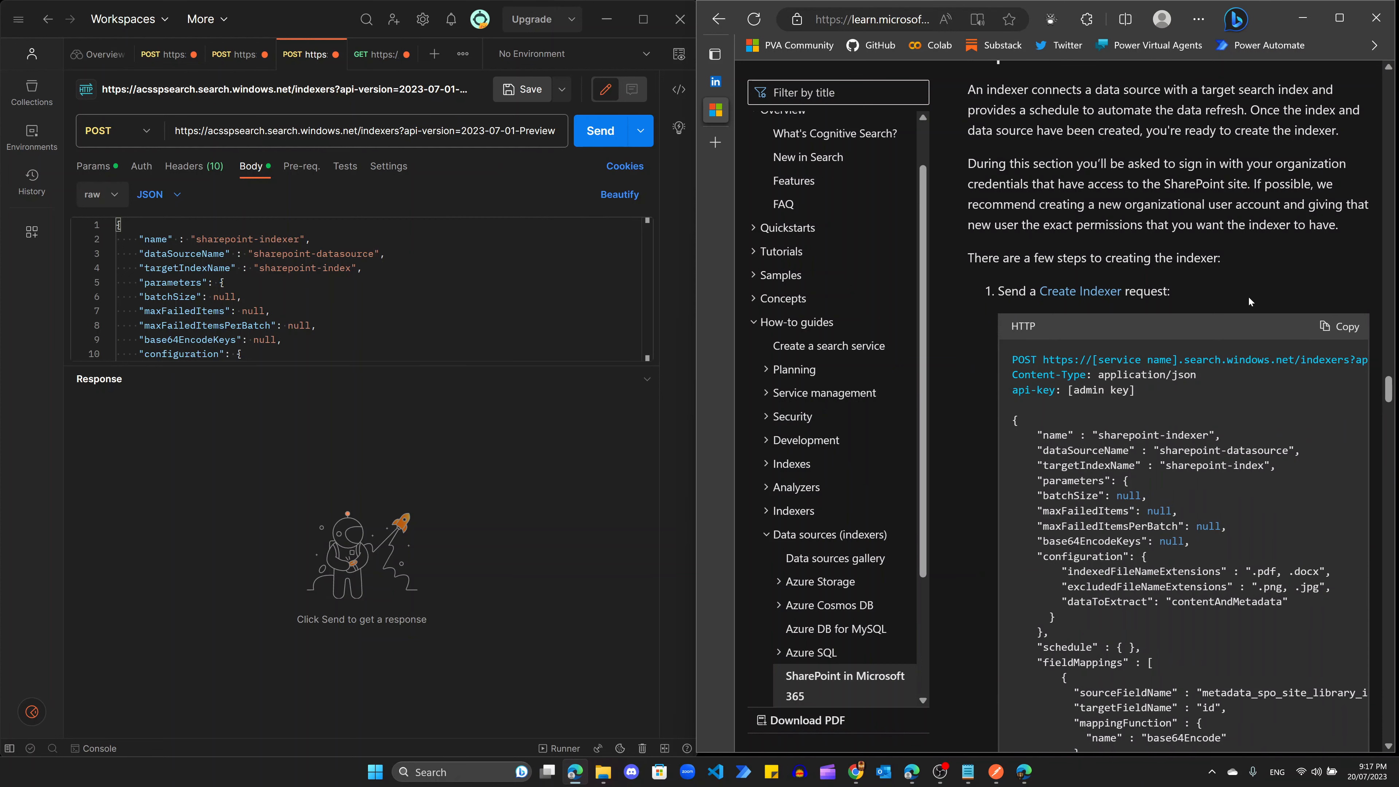
pyautogui.scroll(-2, 1249, 297)
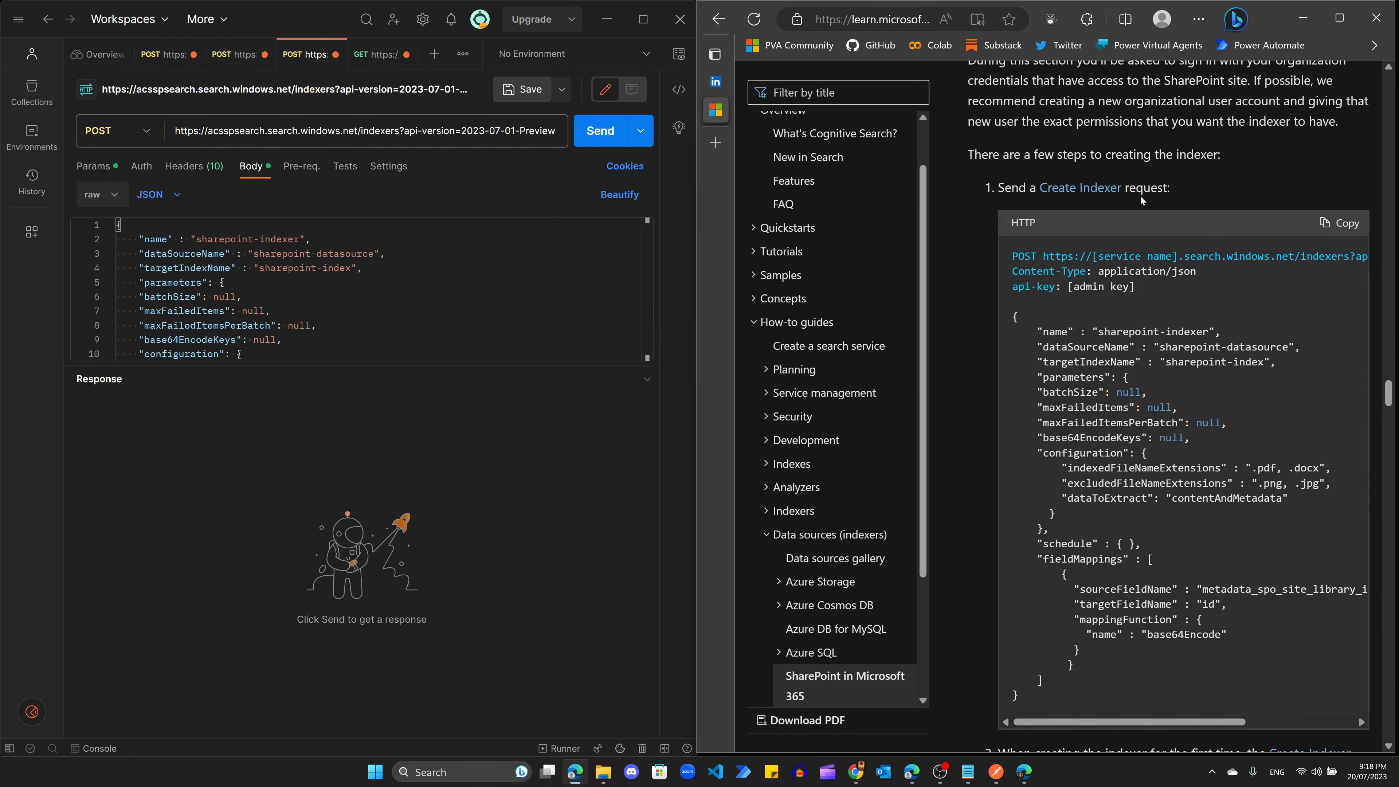
pyautogui.scroll(-6, 1135, 314)
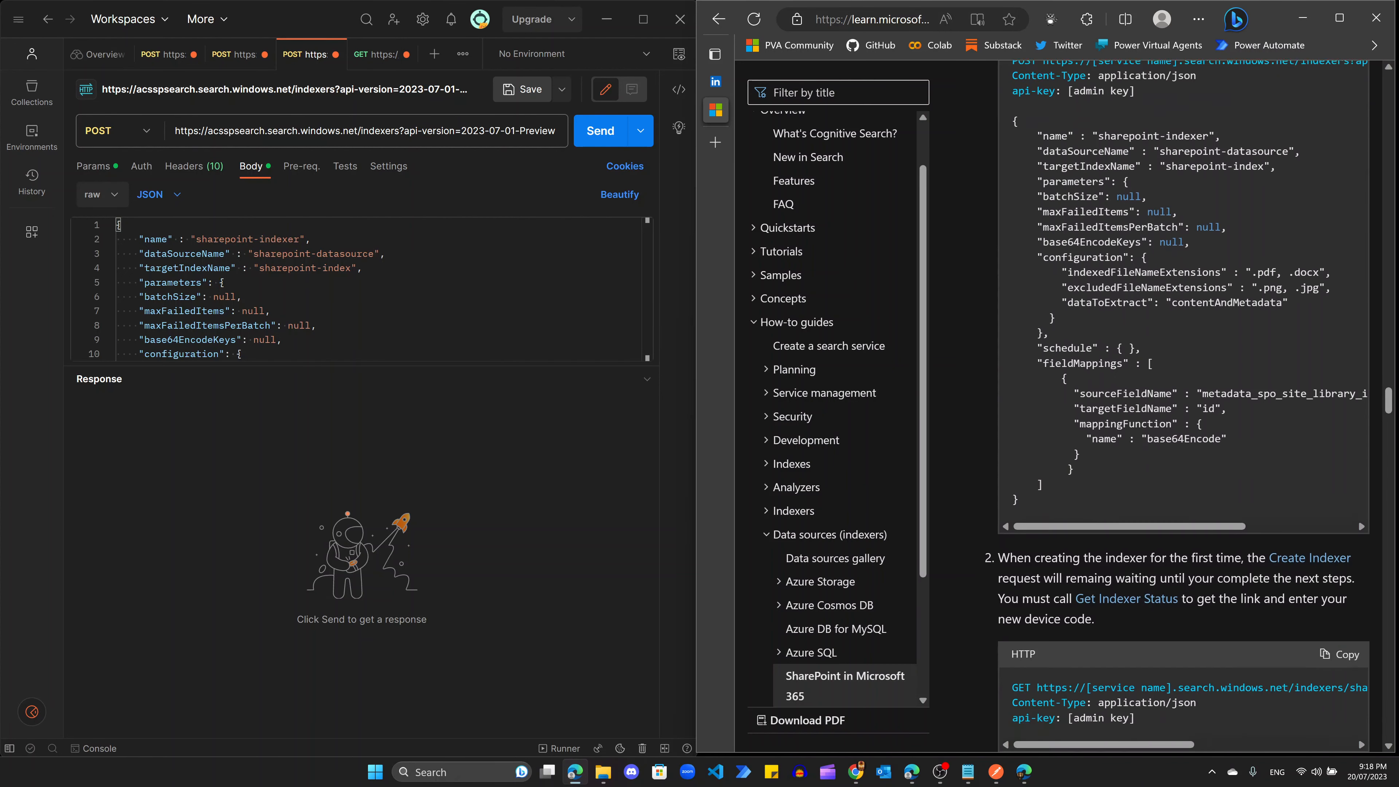
# Step: Review the documentation steps on getting the indexer status, entering the device code and signing in with a suitable user account
pyautogui.scroll(-2, 1138, 318)
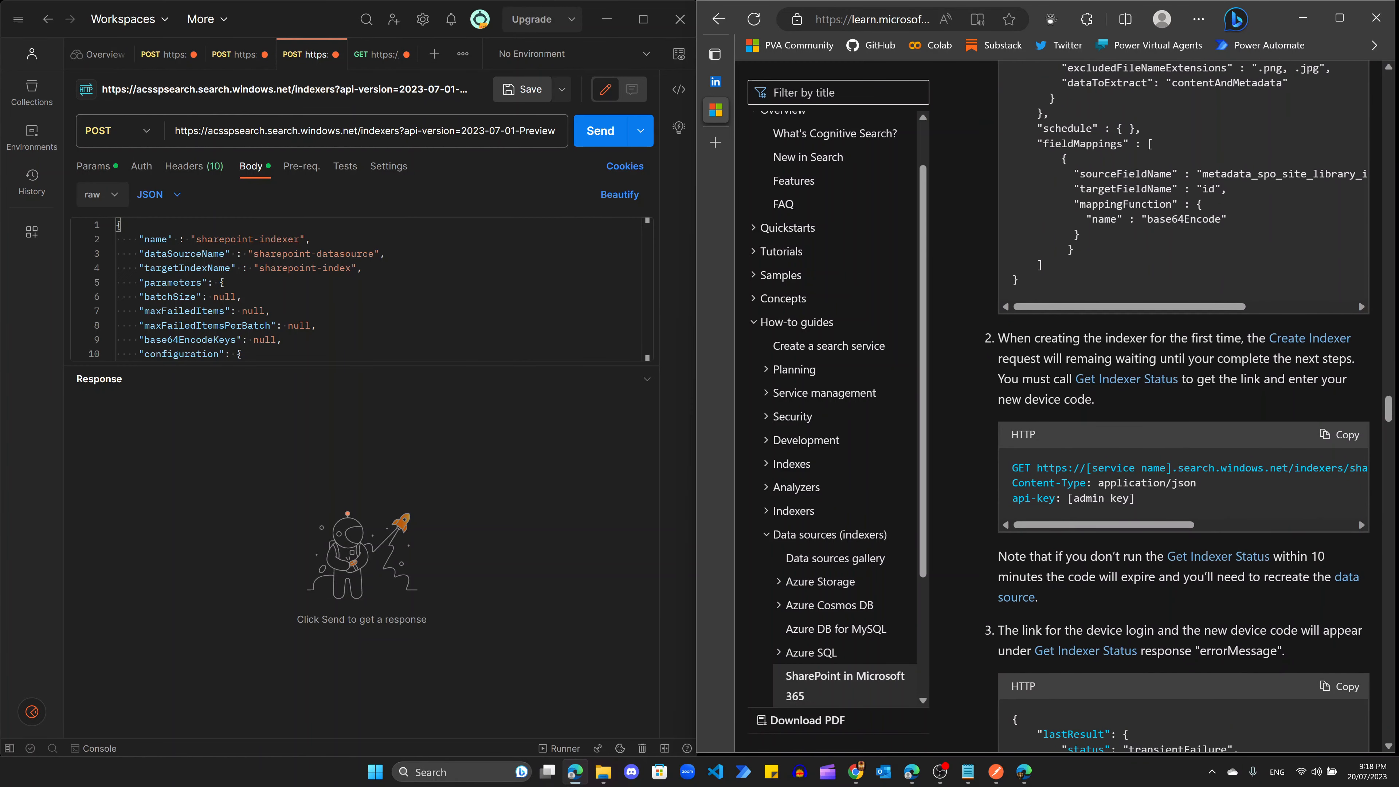
pyautogui.moveTo(1035, 338); pyautogui.dragTo(1132, 361)
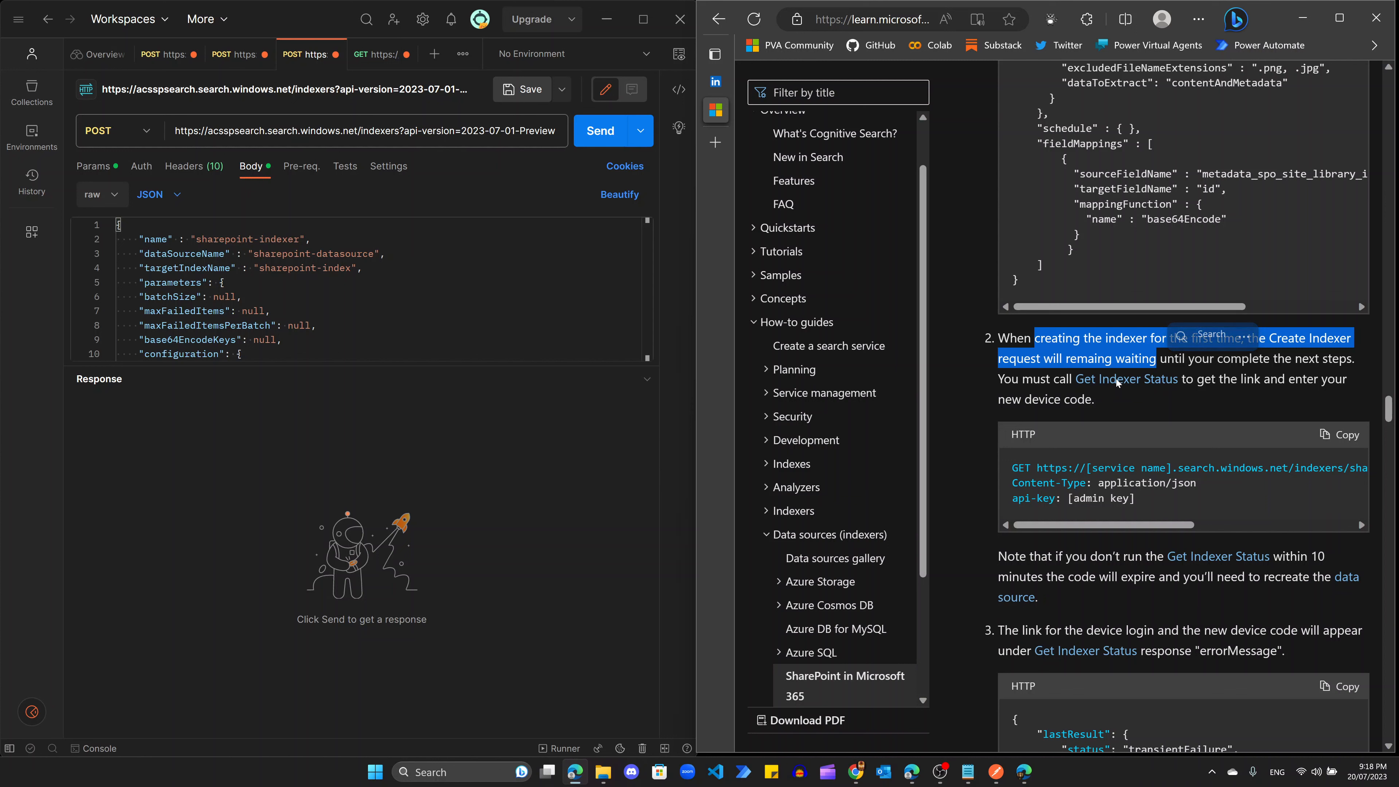
pyautogui.doubleClick(1206, 379)
pyautogui.moveTo(1224, 380); pyautogui.dragTo(1139, 412)
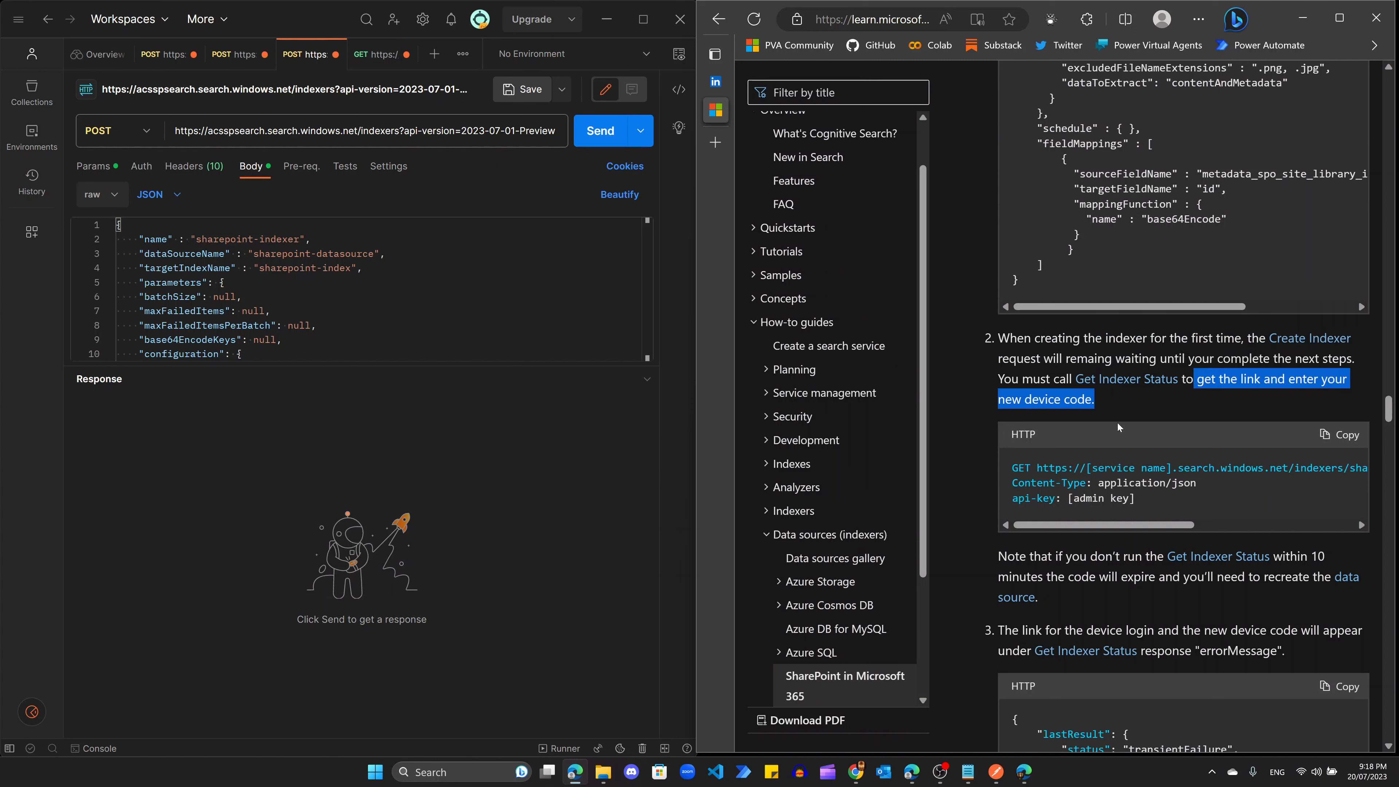
pyautogui.scroll(-4, 1101, 487)
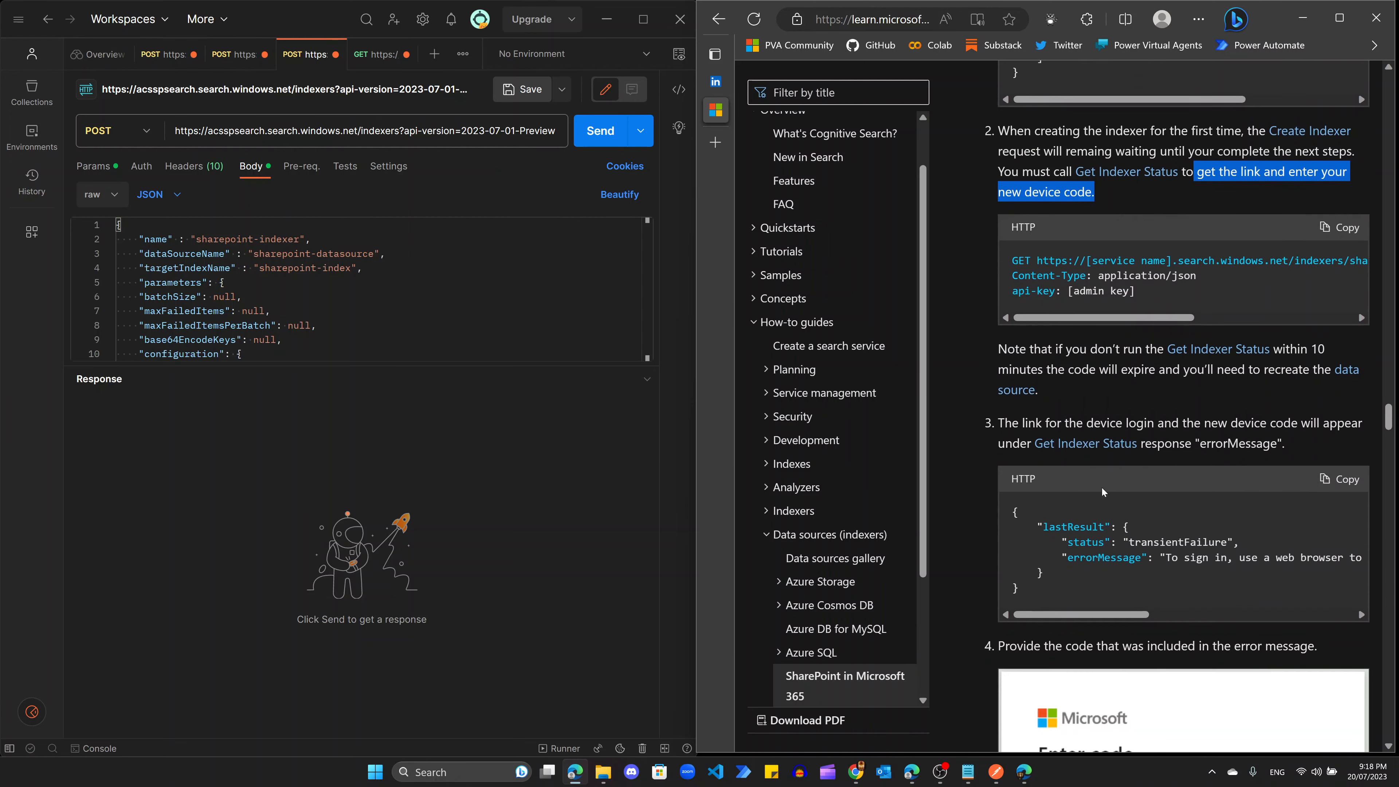
pyautogui.scroll(-5, 1101, 487)
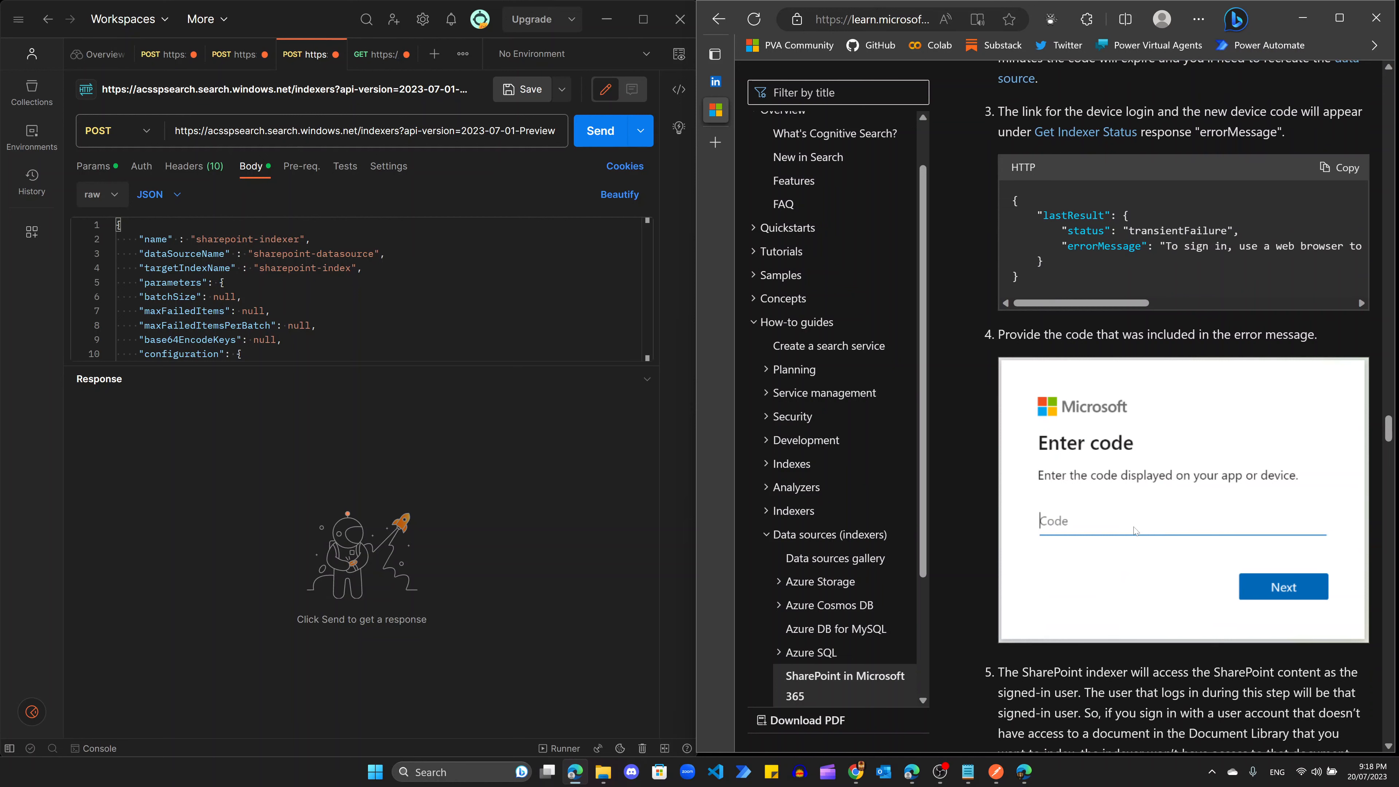
pyautogui.scroll(-2, 1178, 552)
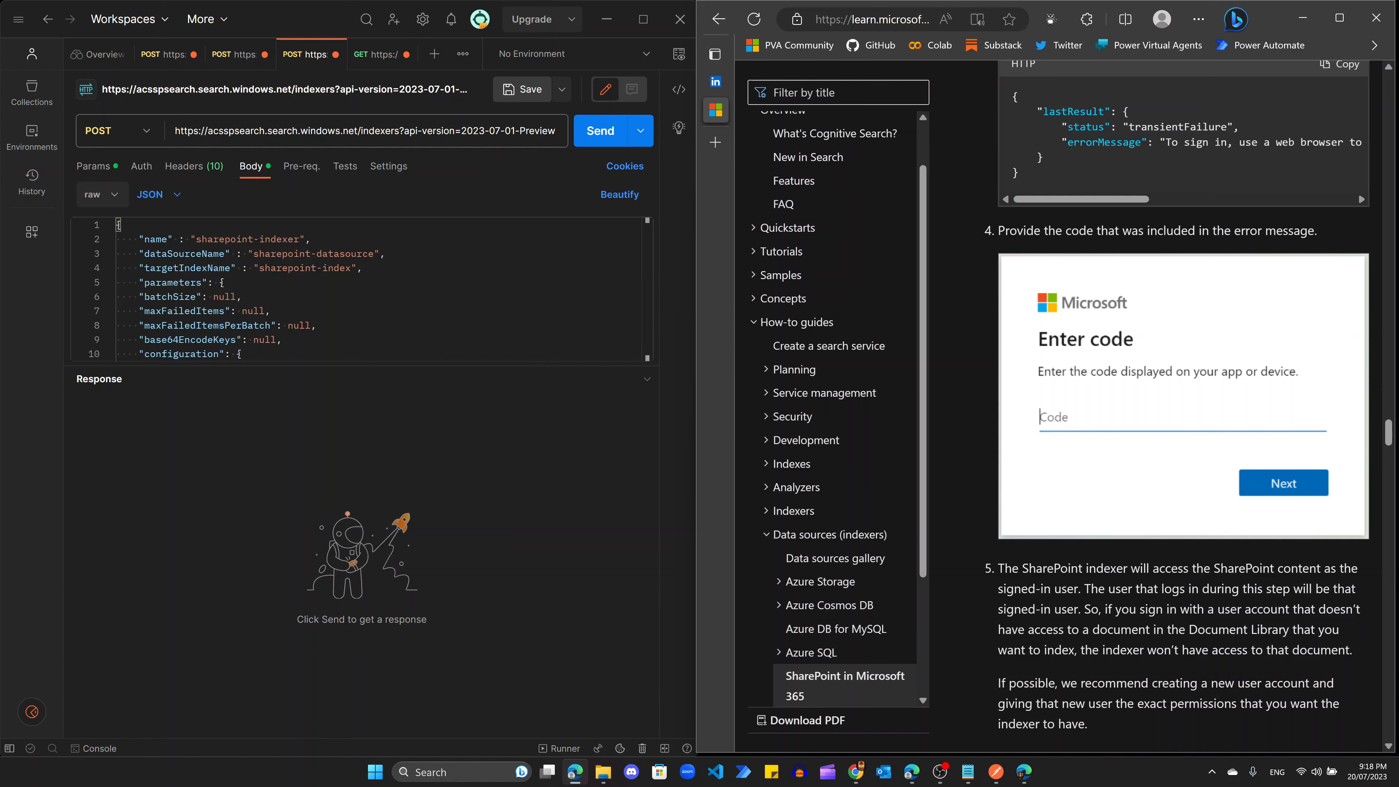
pyautogui.scroll(-2, 1178, 404)
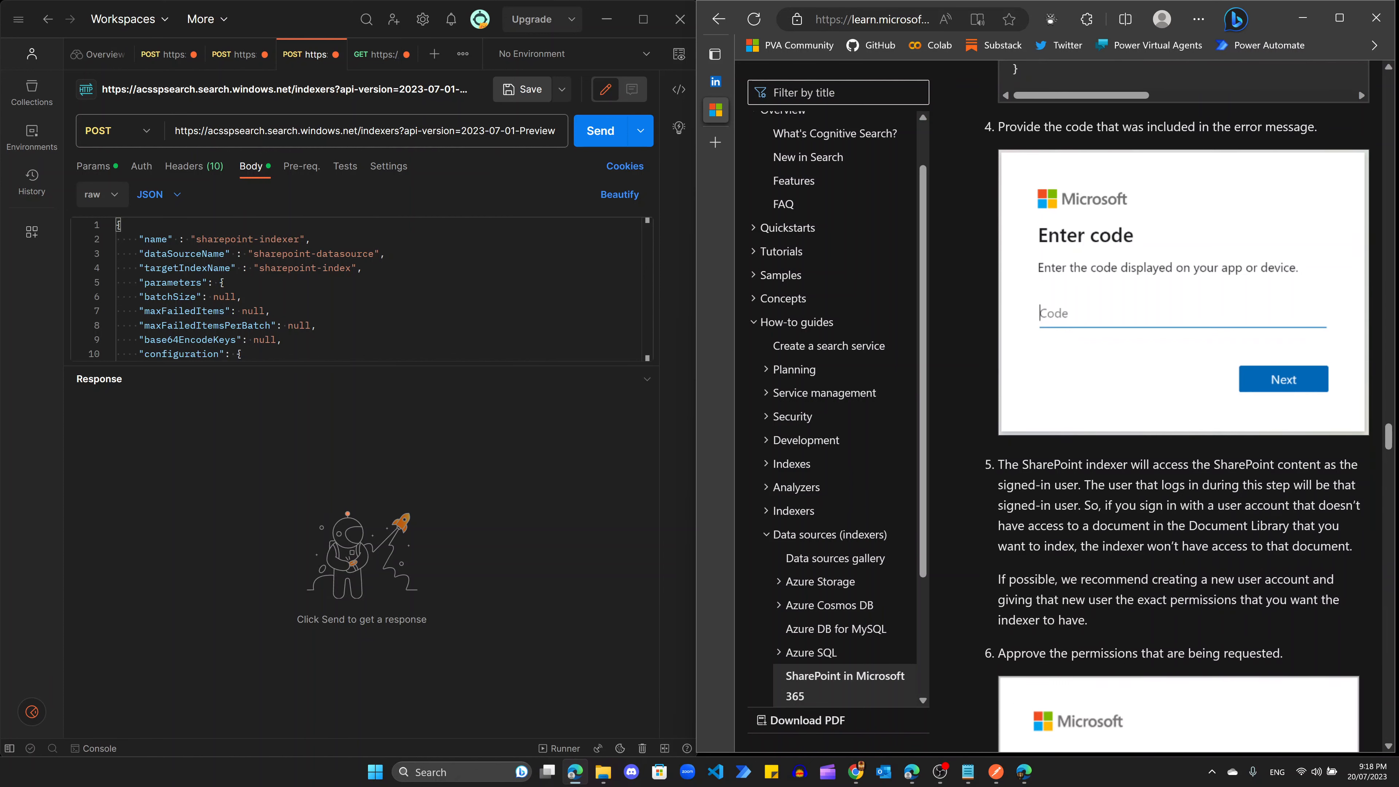
pyautogui.moveTo(998, 464); pyautogui.dragTo(1074, 488)
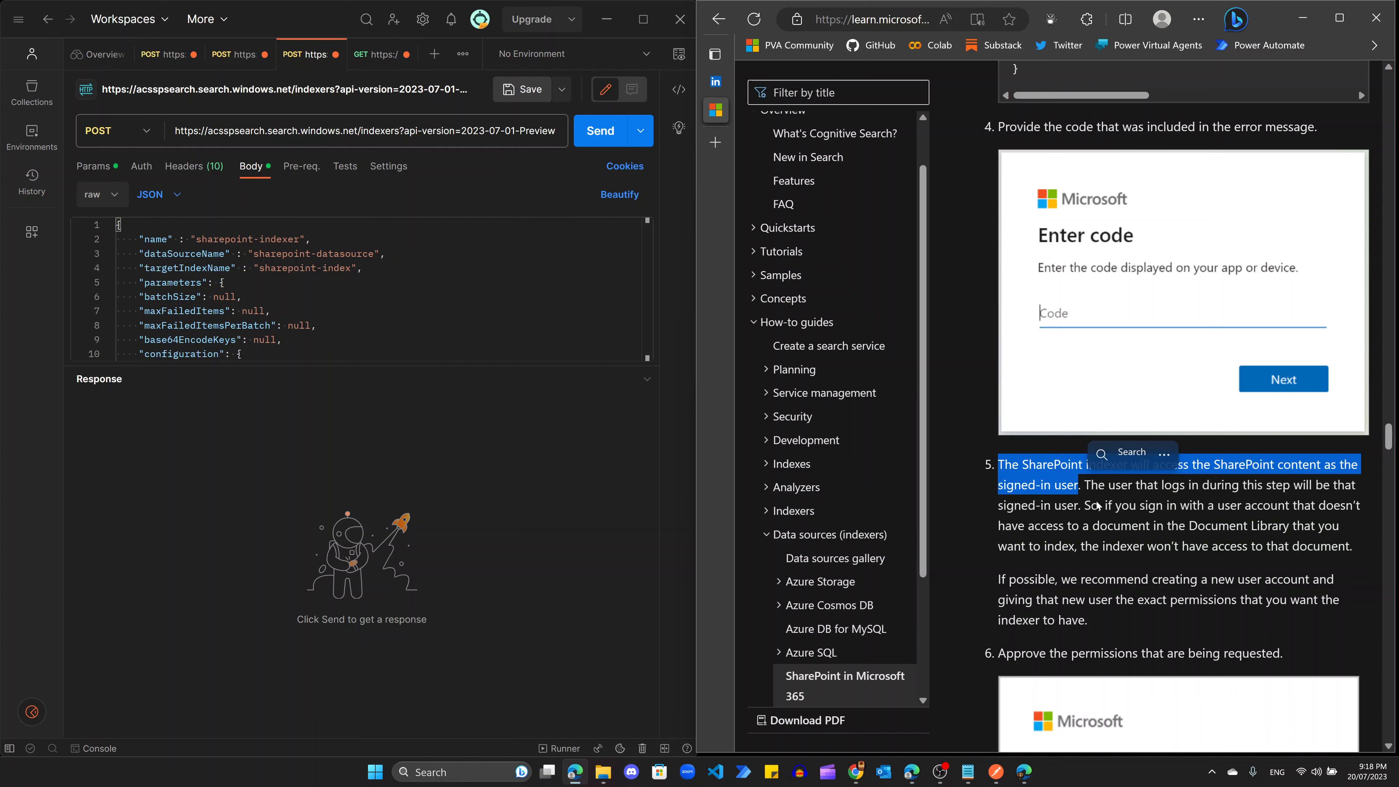
pyautogui.click(1146, 505)
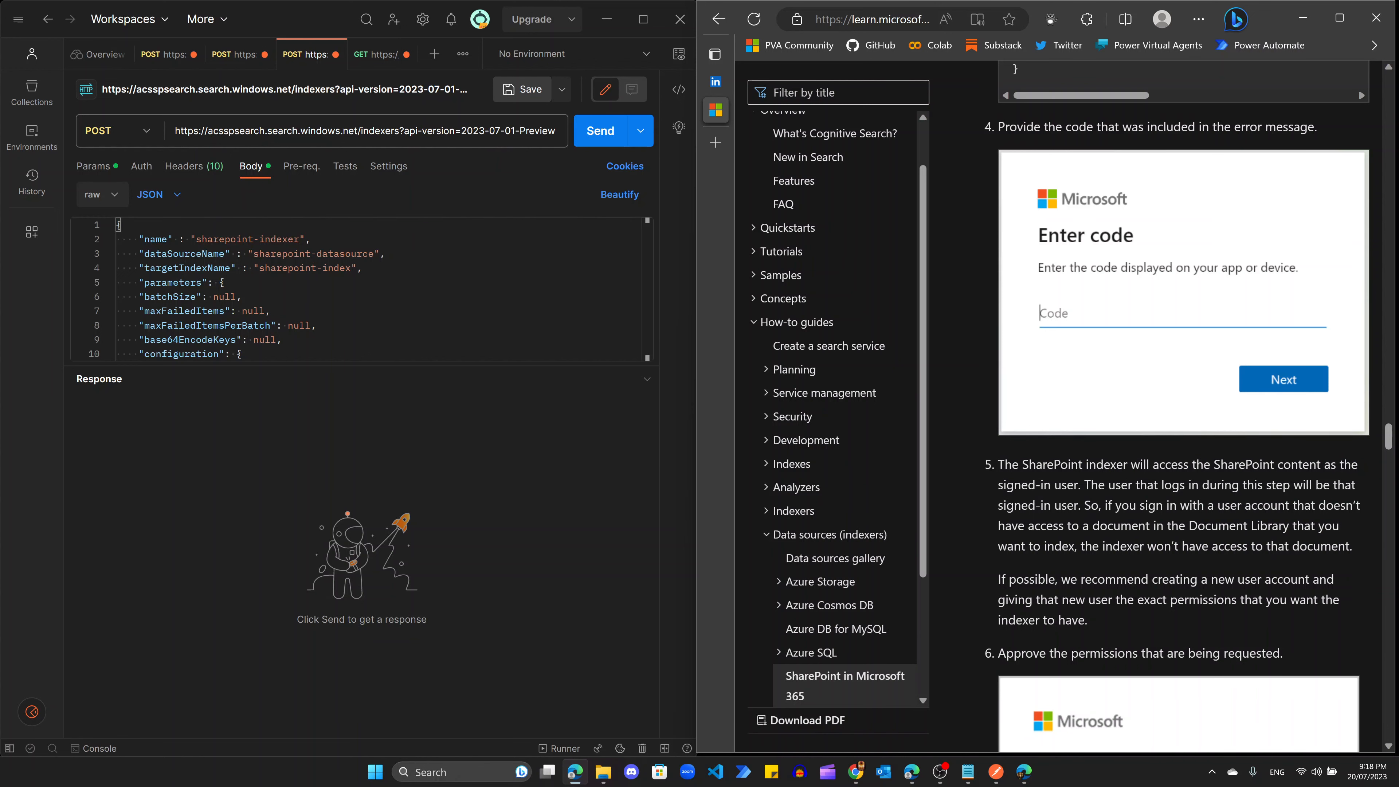
# Step: Compare the Create Indexer request URL with the documentation sample and examine its body, especially the indexed and excluded file name extensions
pyautogui.scroll(6, 1184, 386)
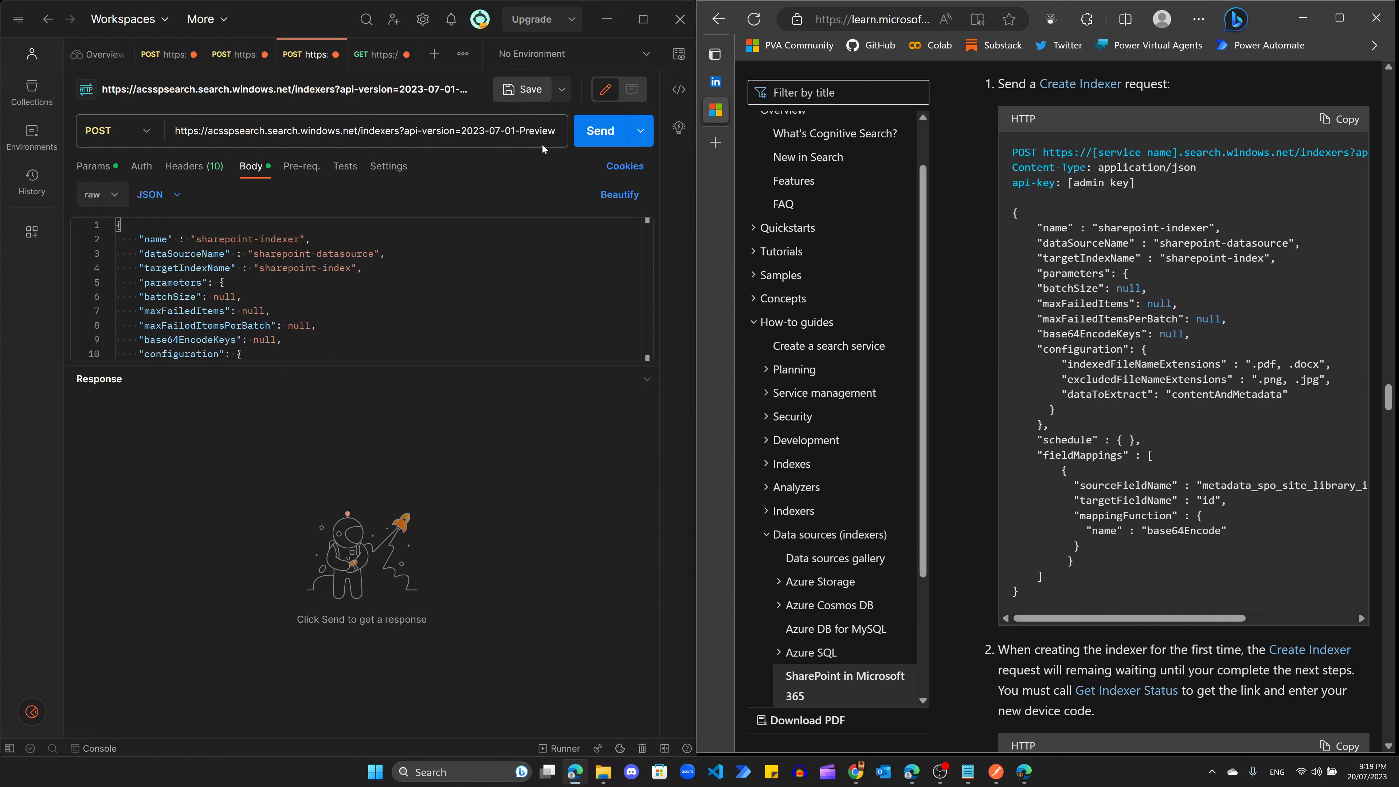
pyautogui.moveTo(234, 131); pyautogui.dragTo(400, 130)
pyautogui.click(435, 132)
pyautogui.click(402, 132)
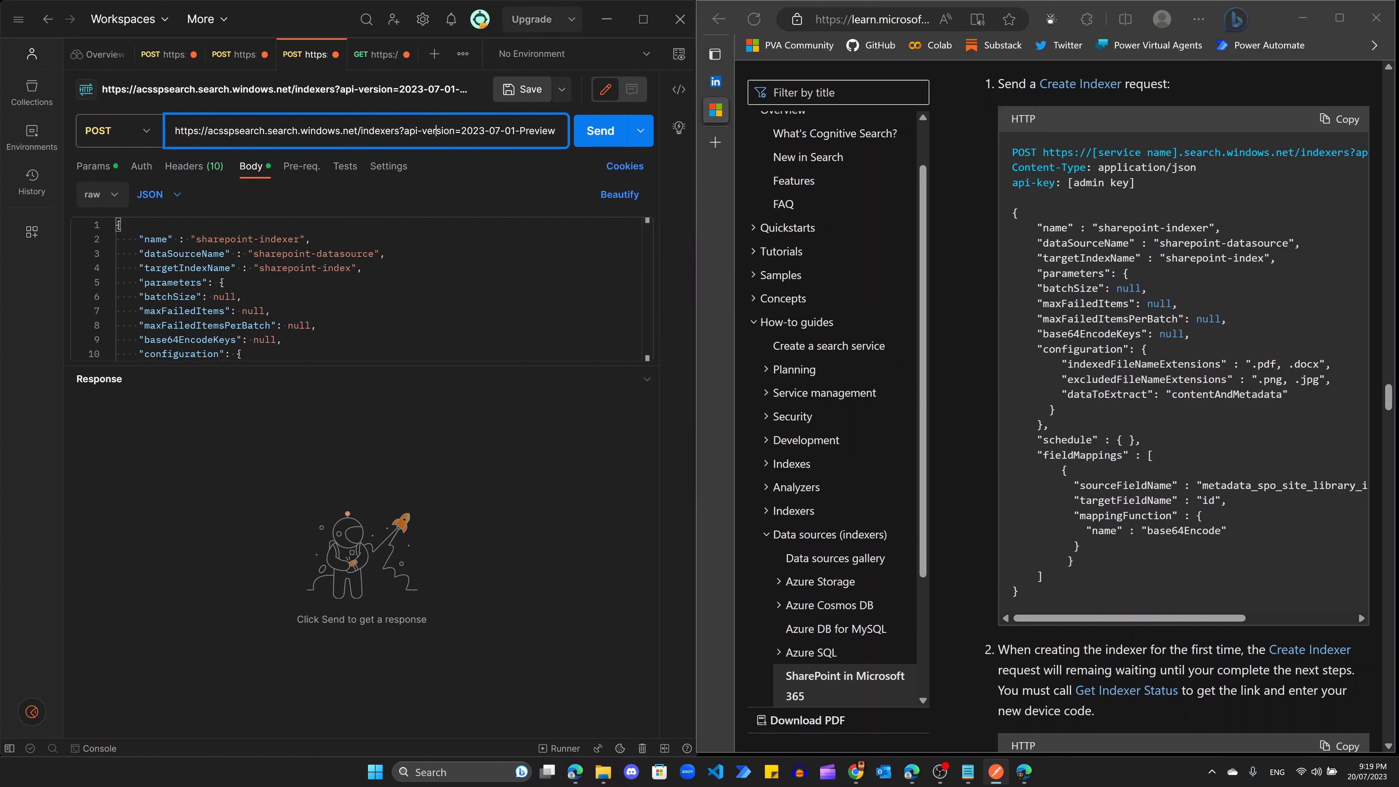
pyautogui.moveTo(1013, 213); pyautogui.dragTo(1129, 598)
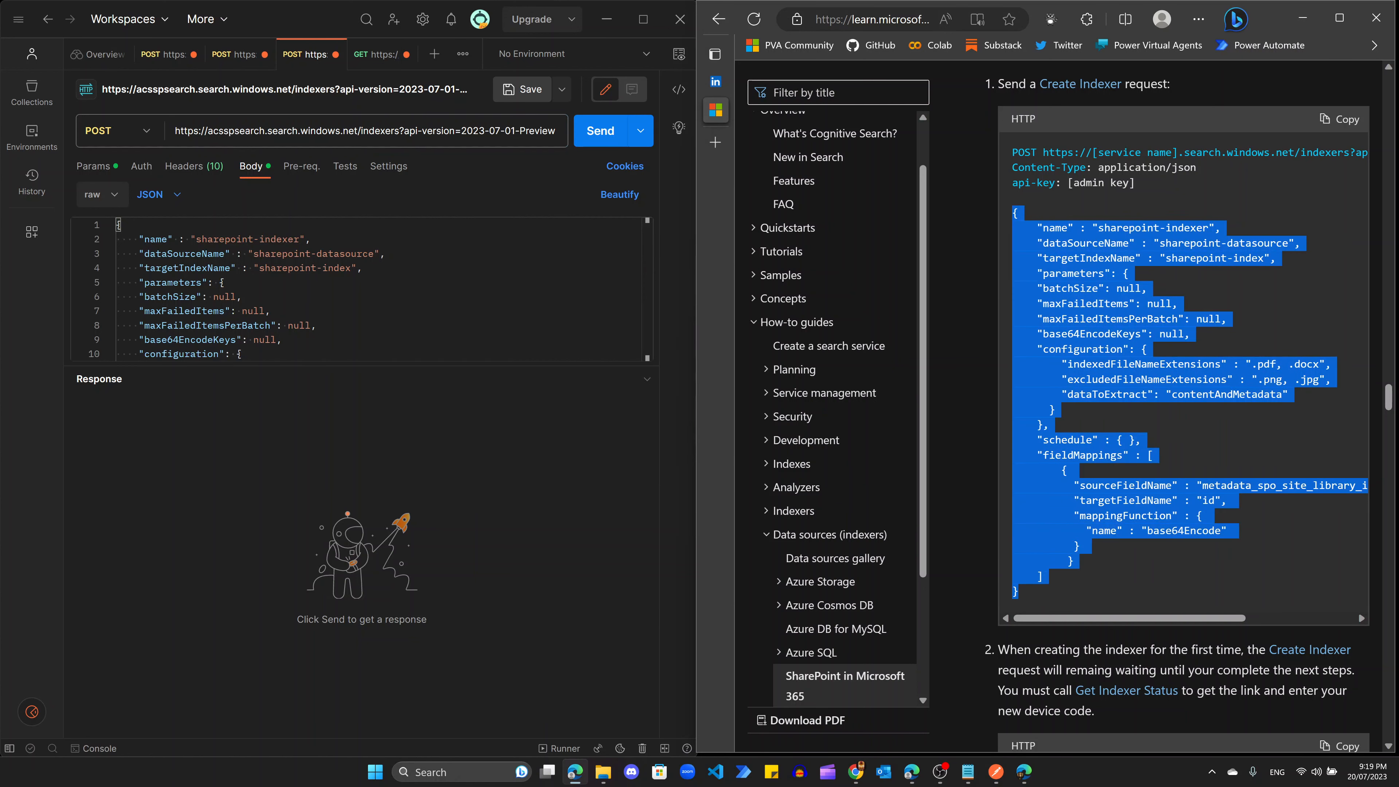
pyautogui.click(1190, 430)
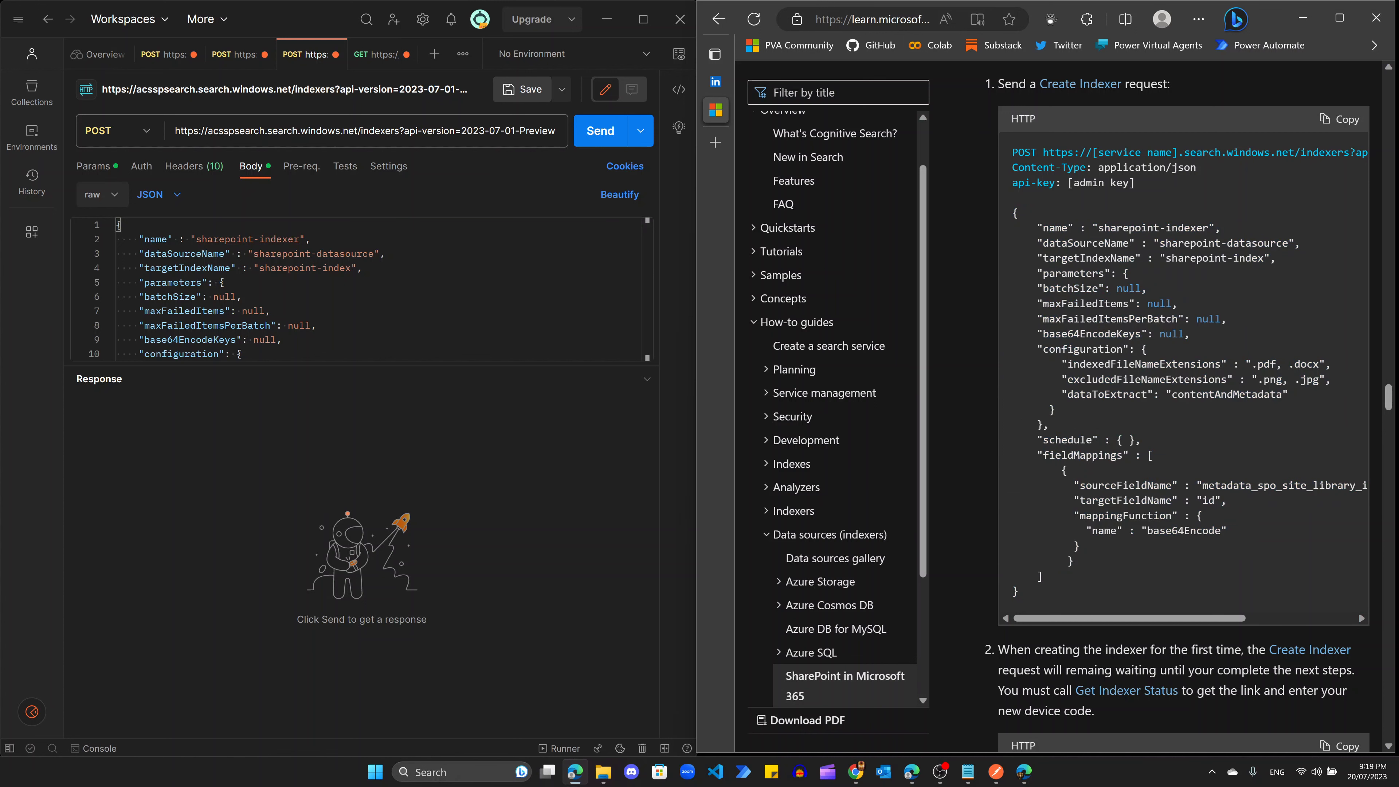
pyautogui.moveTo(1067, 365); pyautogui.dragTo(1327, 369)
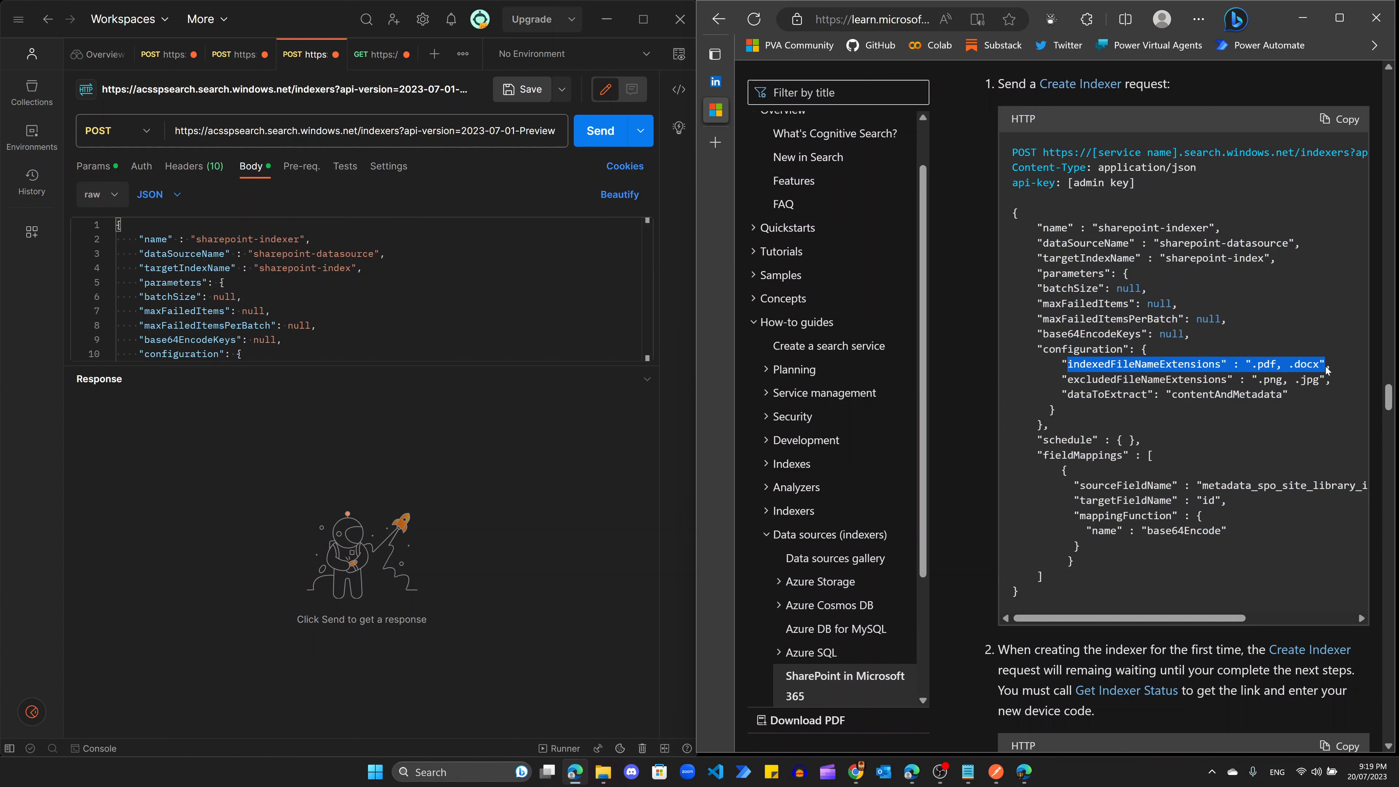
pyautogui.click(1259, 381)
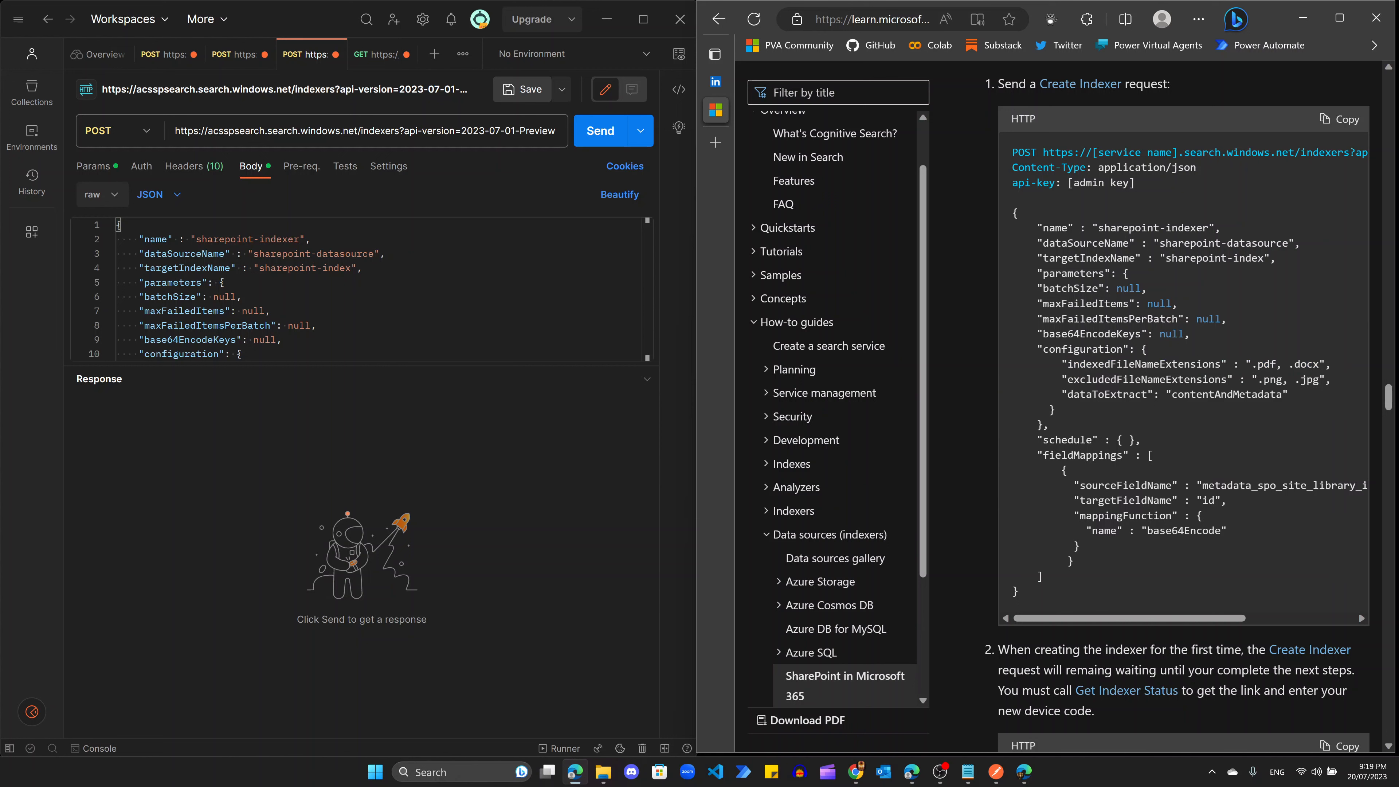
pyautogui.moveTo(1257, 364); pyautogui.dragTo(1277, 367)
pyautogui.doubleClick(1307, 366)
pyautogui.moveTo(1068, 380); pyautogui.dragTo(1327, 386)
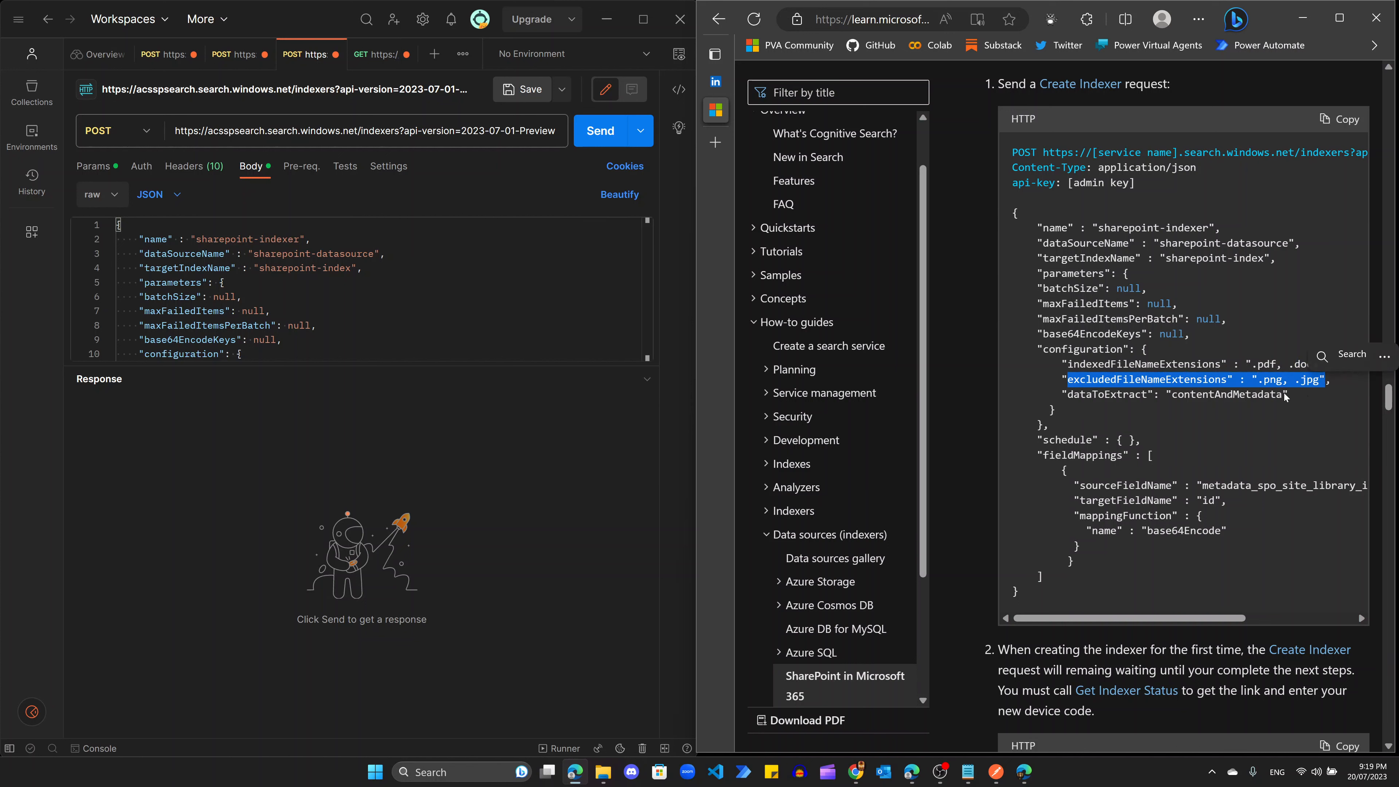
pyautogui.click(1287, 418)
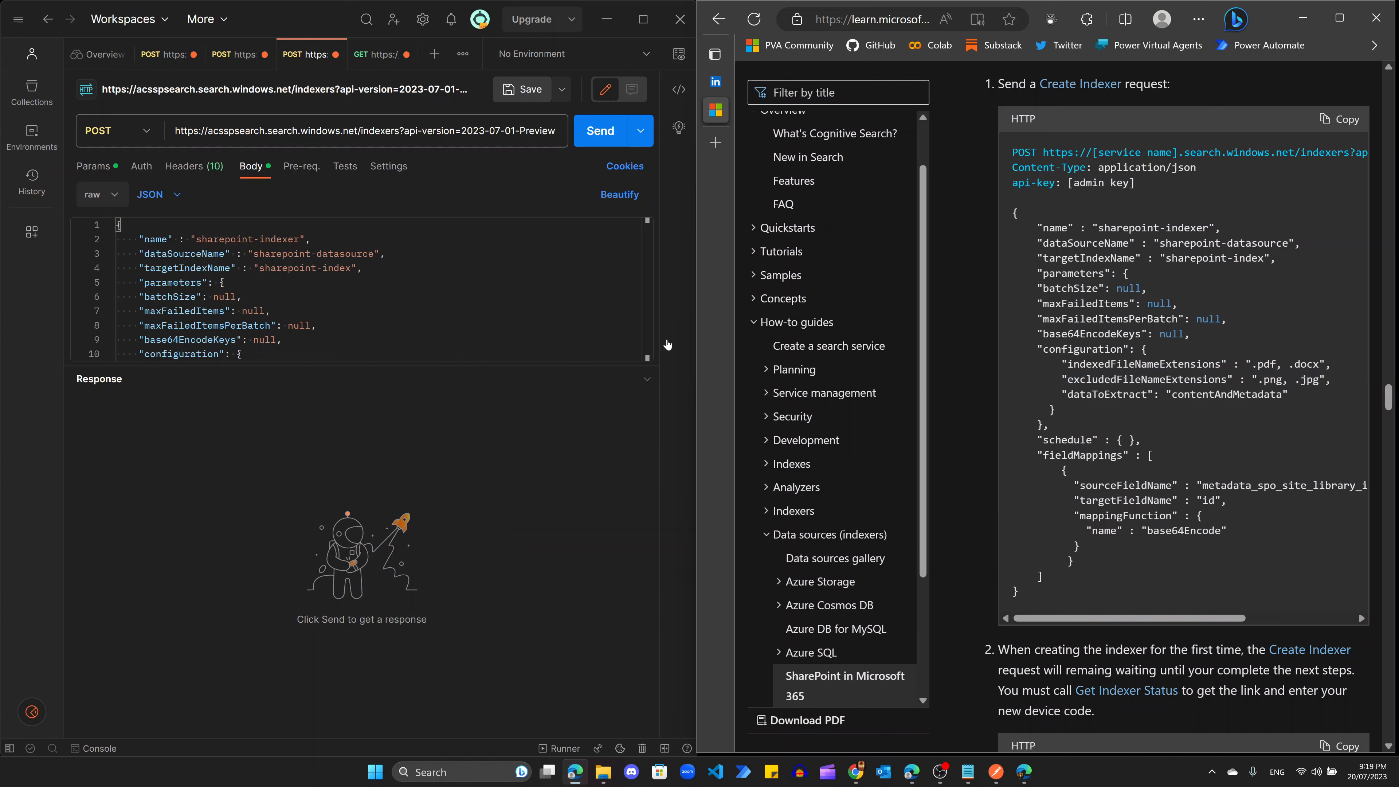
# Step: Send the POST request that creates the sharepoint-indexer, using API version 2023-07-01-Preview
pyautogui.click(595, 137)
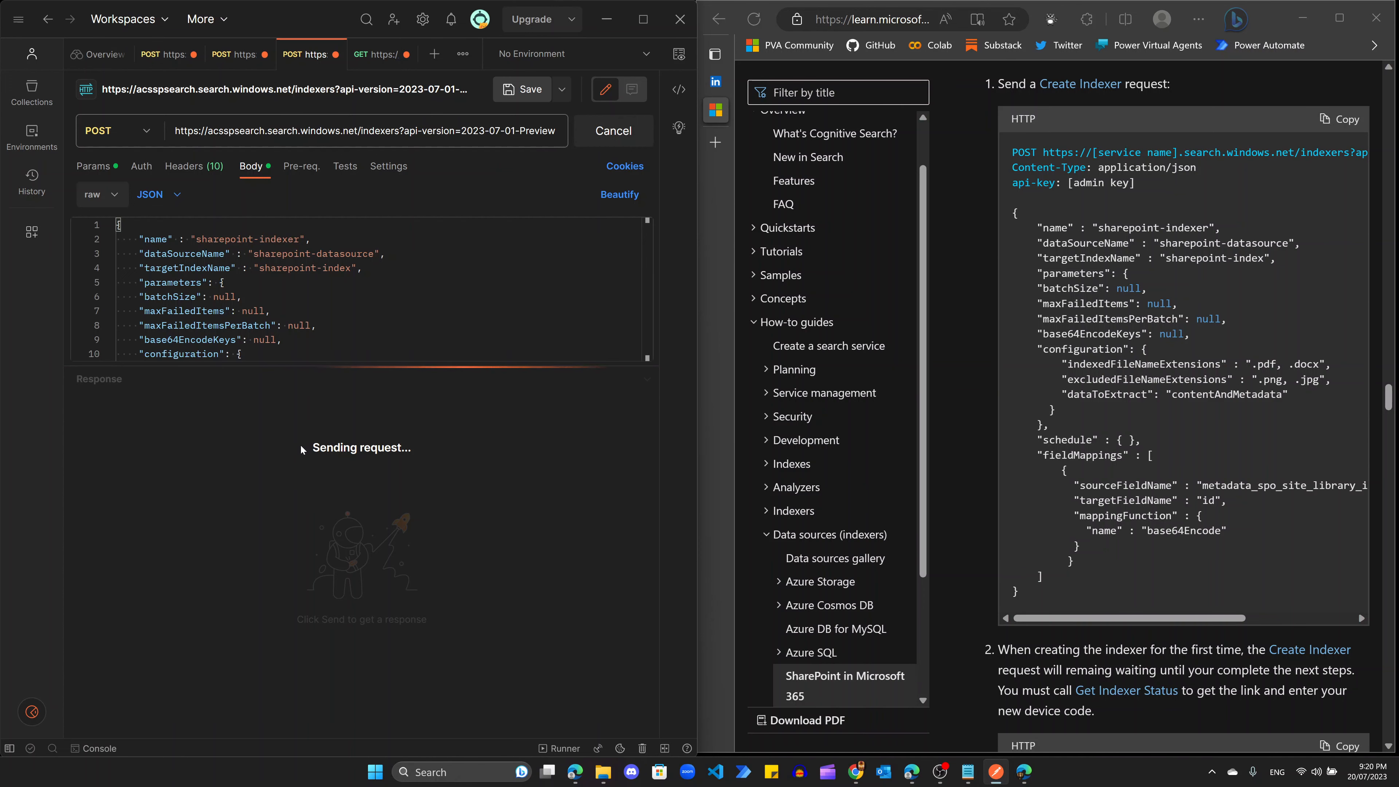
pyautogui.scroll(-3, 963, 592)
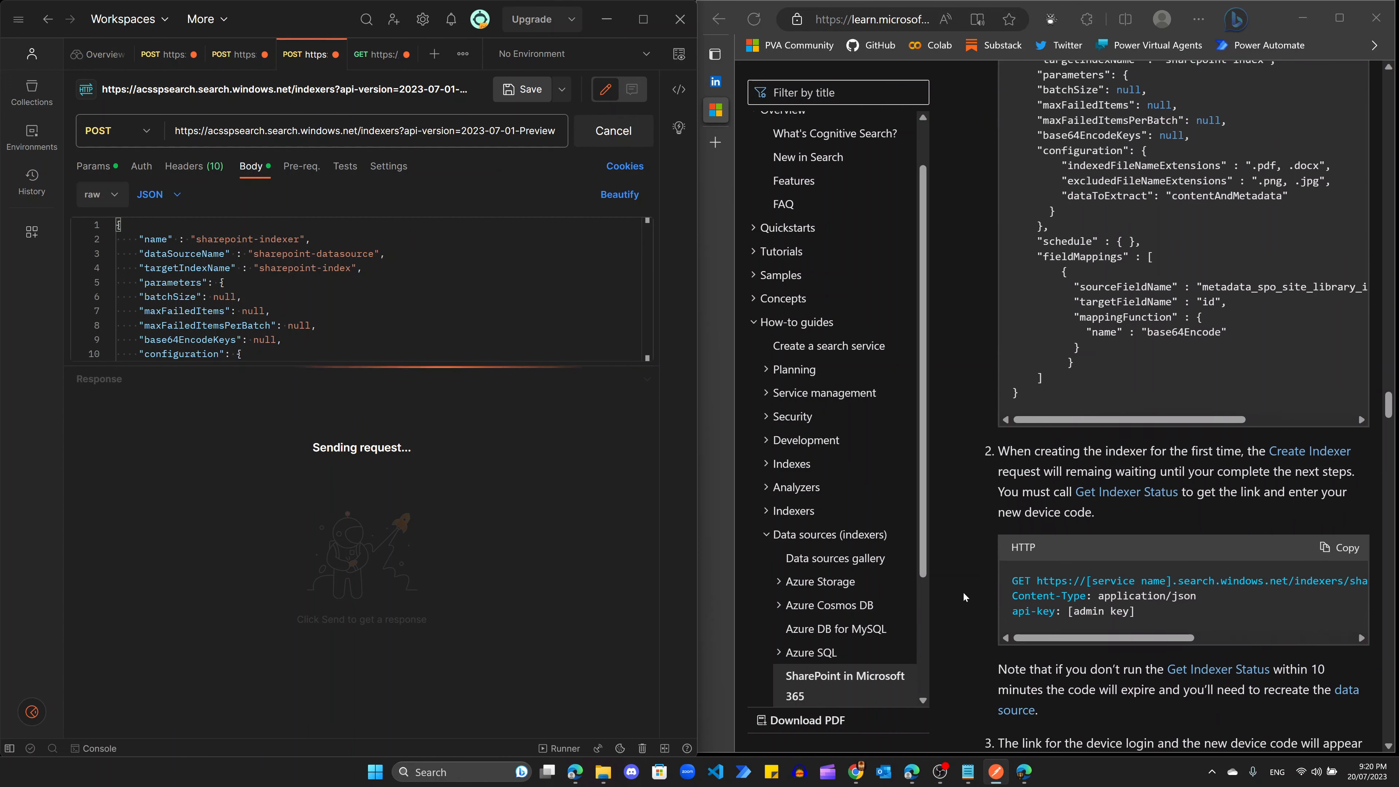
pyautogui.scroll(-2, 963, 592)
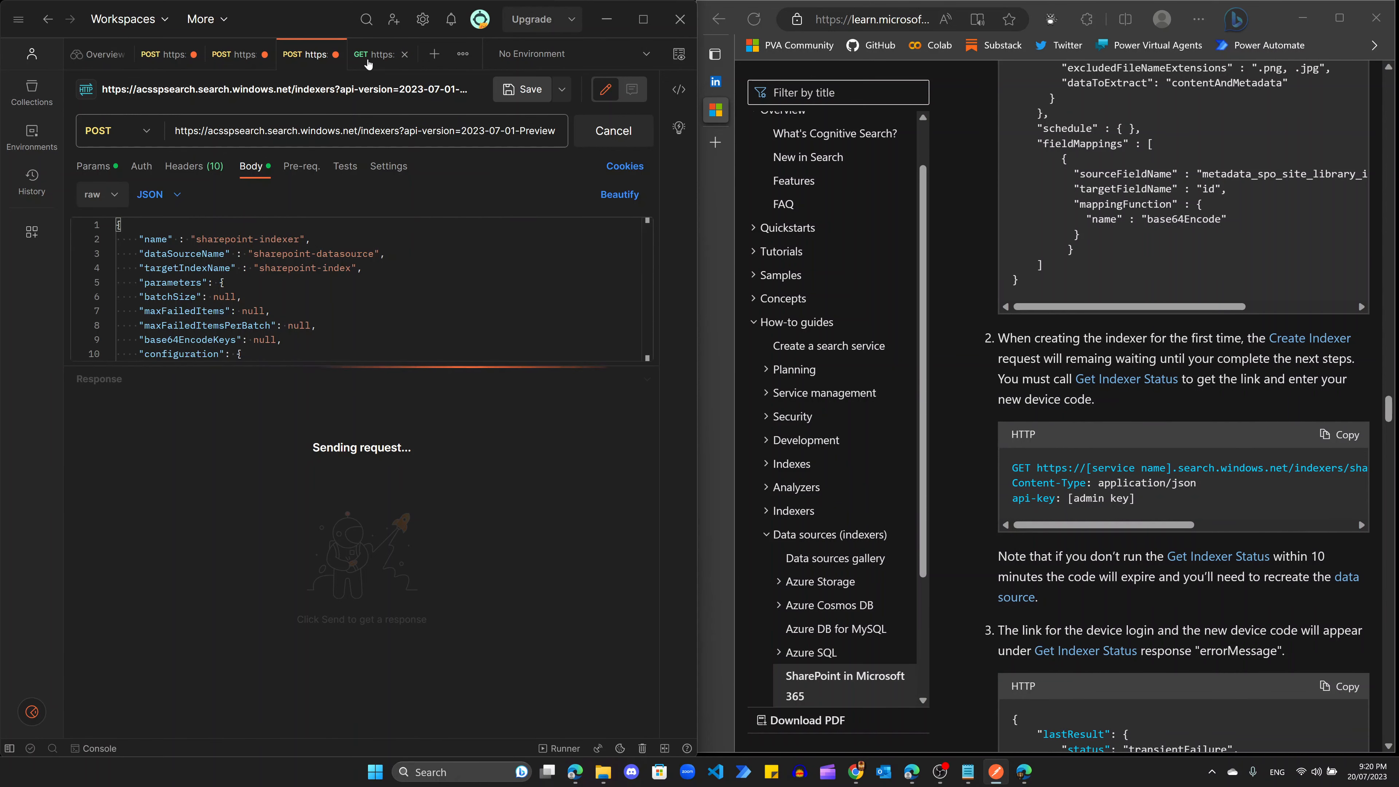
# Step: Switch to the GET request for the sharepoint-indexer status, check its headers and body, and send it
pyautogui.click(368, 60)
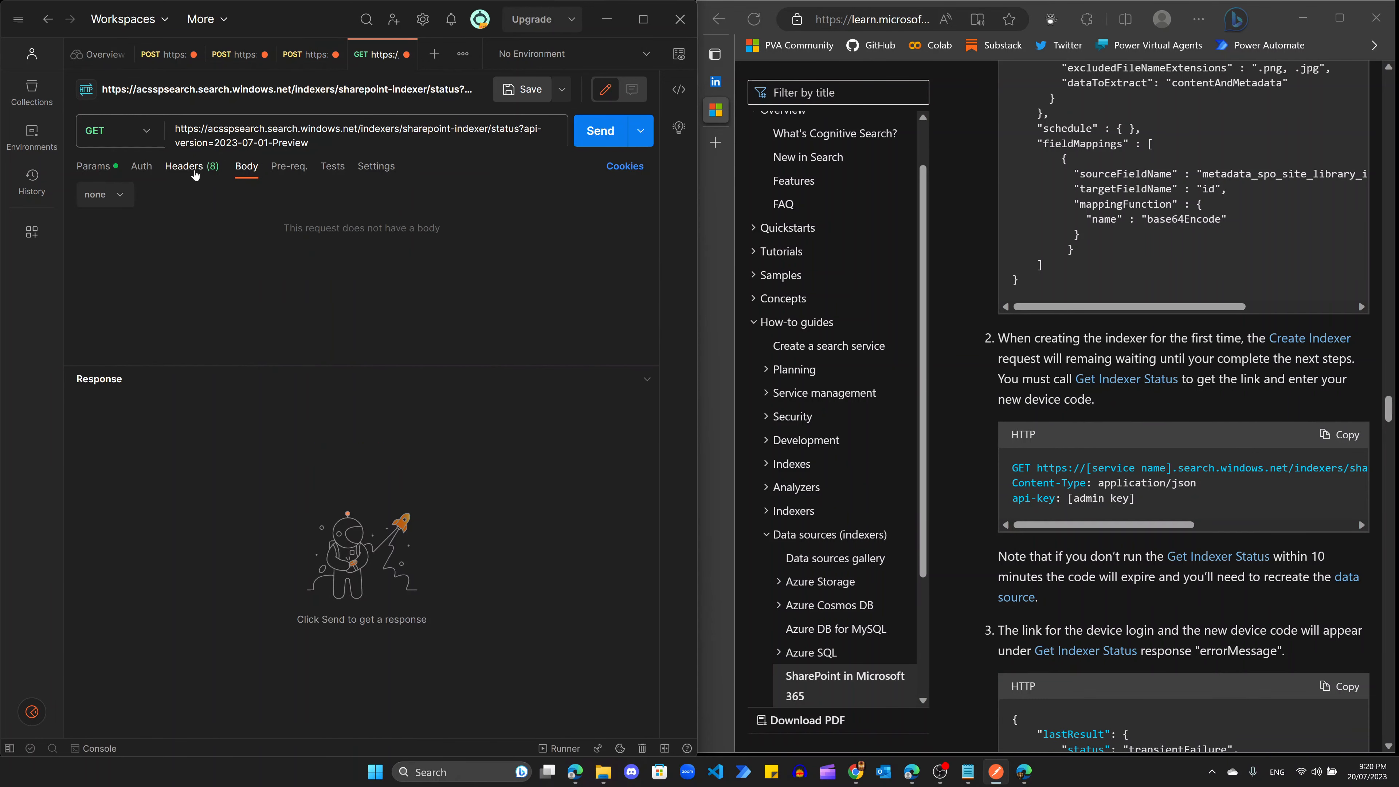
pyautogui.click(195, 167)
pyautogui.click(246, 168)
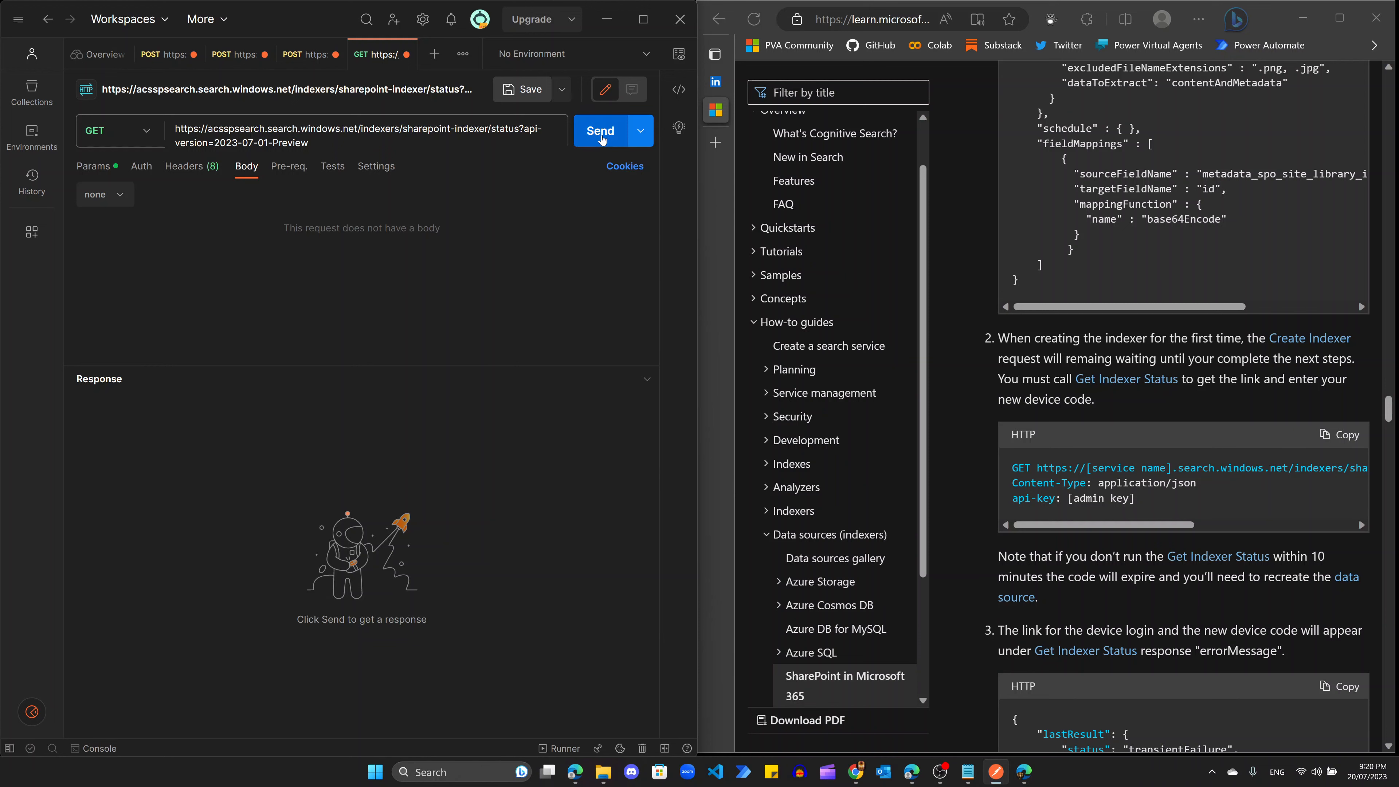
pyautogui.click(601, 130)
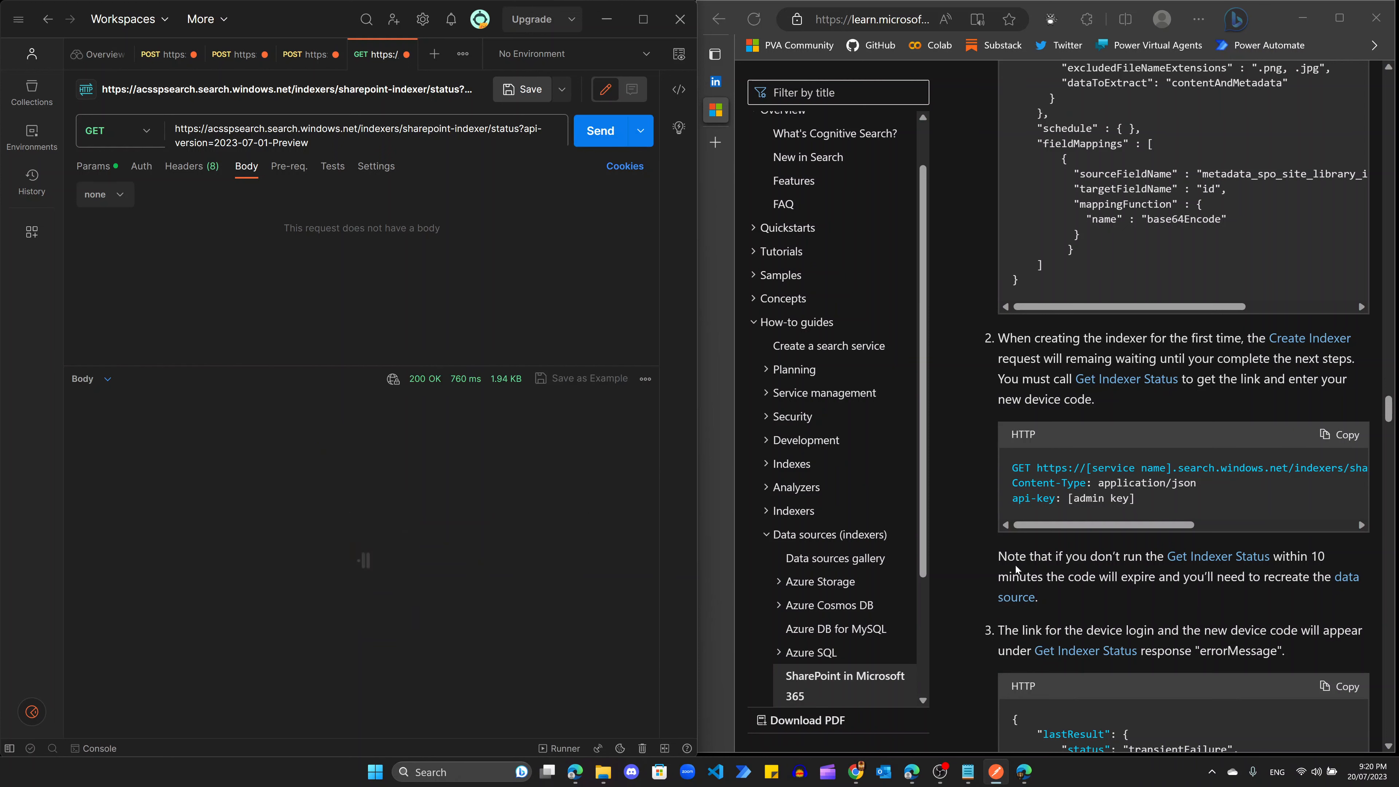
# Step: Copy the first device login link from the errorMessage in the indexer status response
pyautogui.scroll(-5, 1133, 407)
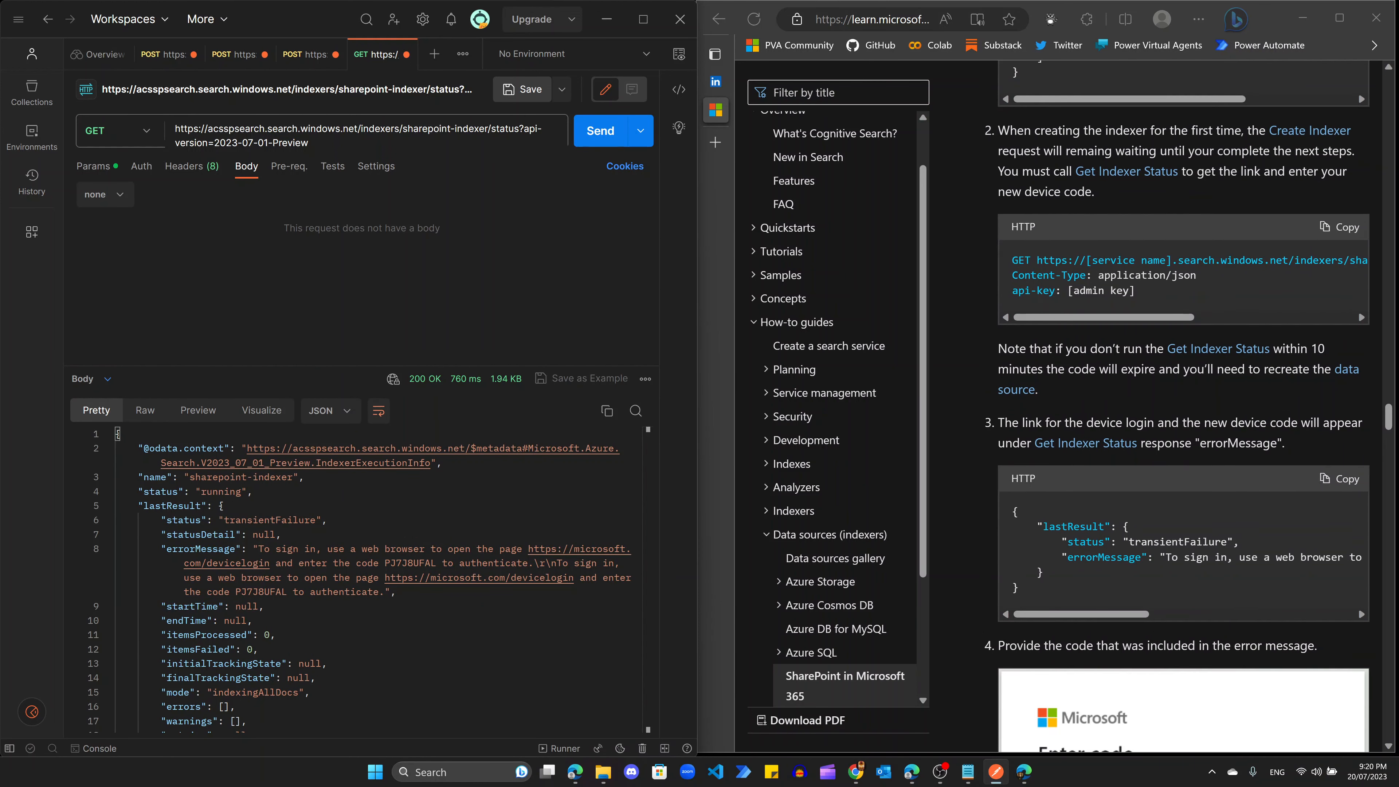
pyautogui.moveTo(1068, 350); pyautogui.dragTo(1153, 350)
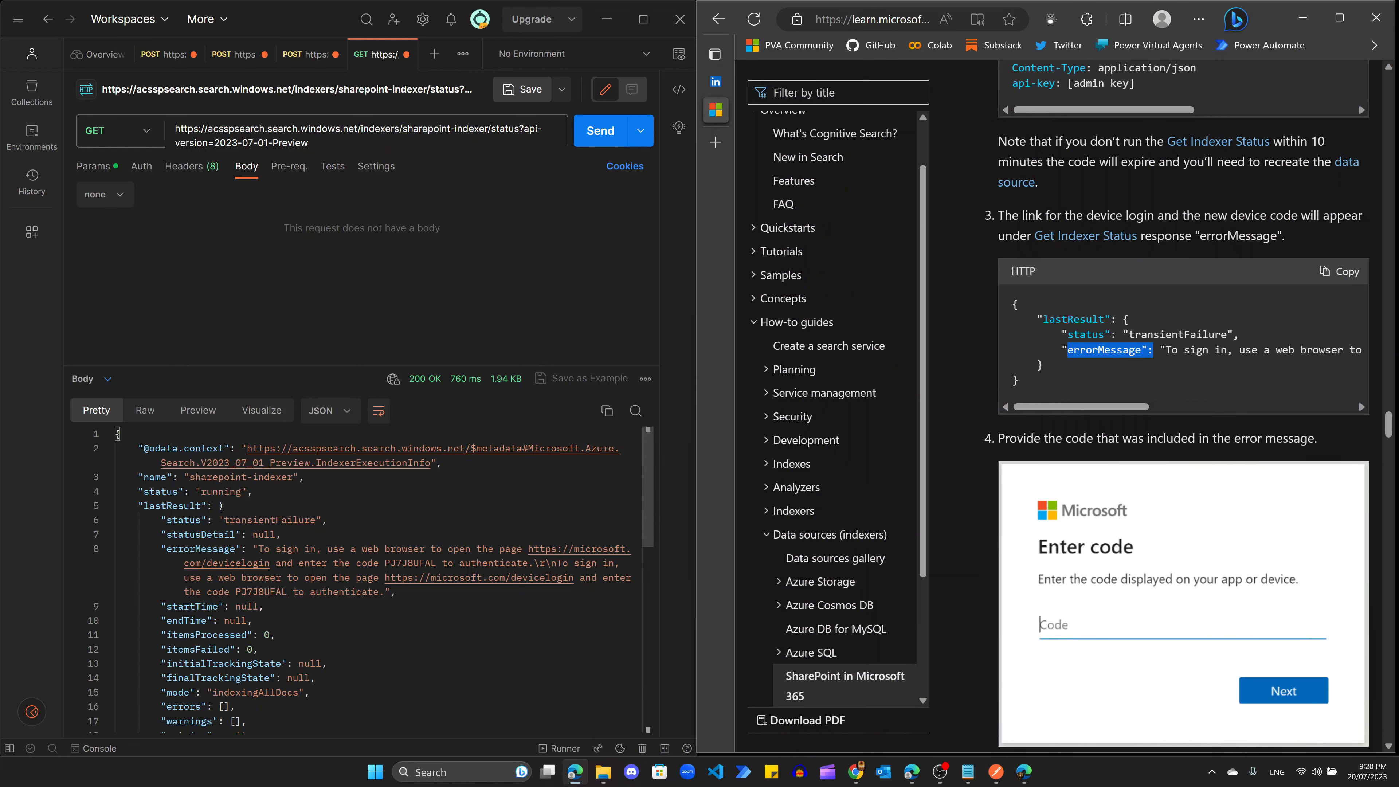
pyautogui.moveTo(259, 550); pyautogui.dragTo(356, 549)
pyautogui.click(465, 564)
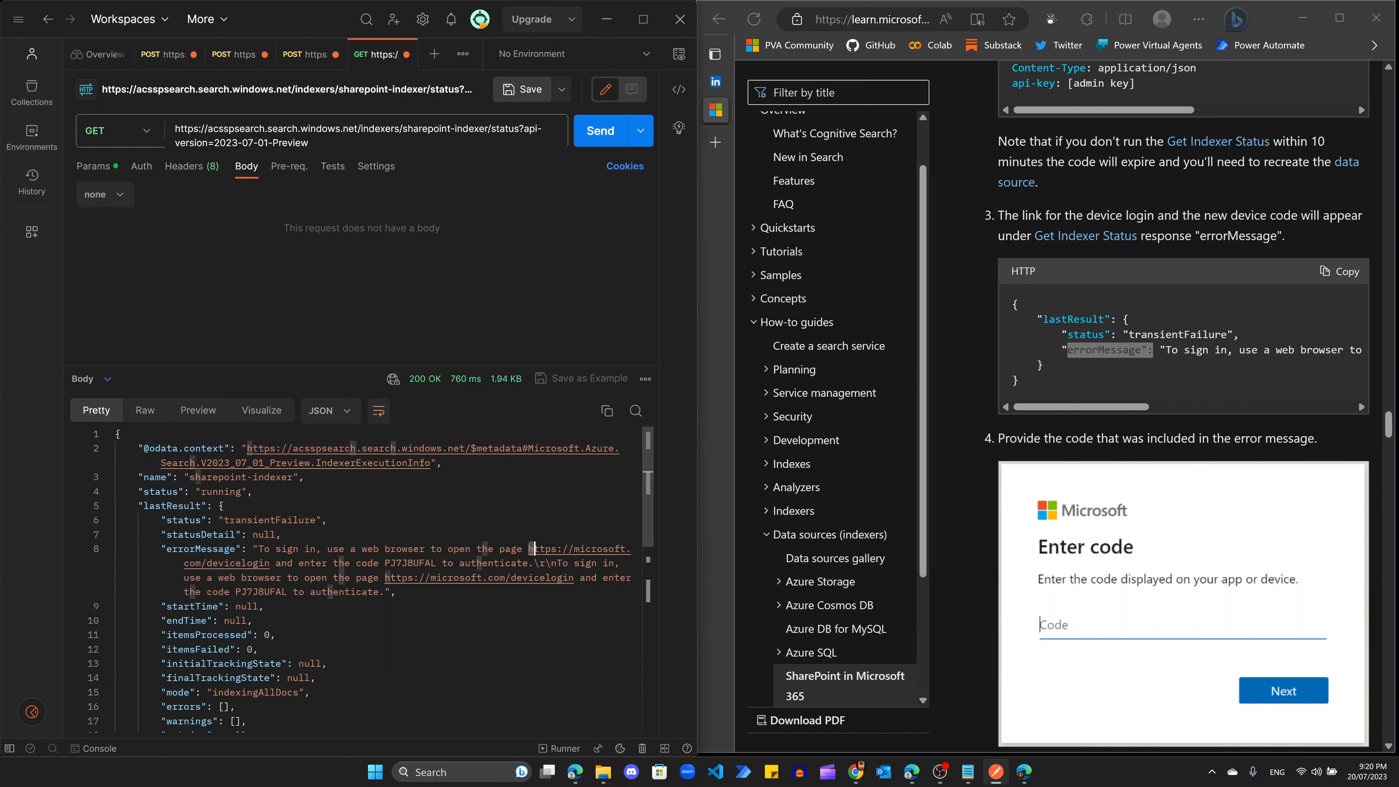
pyautogui.moveTo(527, 550); pyautogui.dragTo(270, 564)
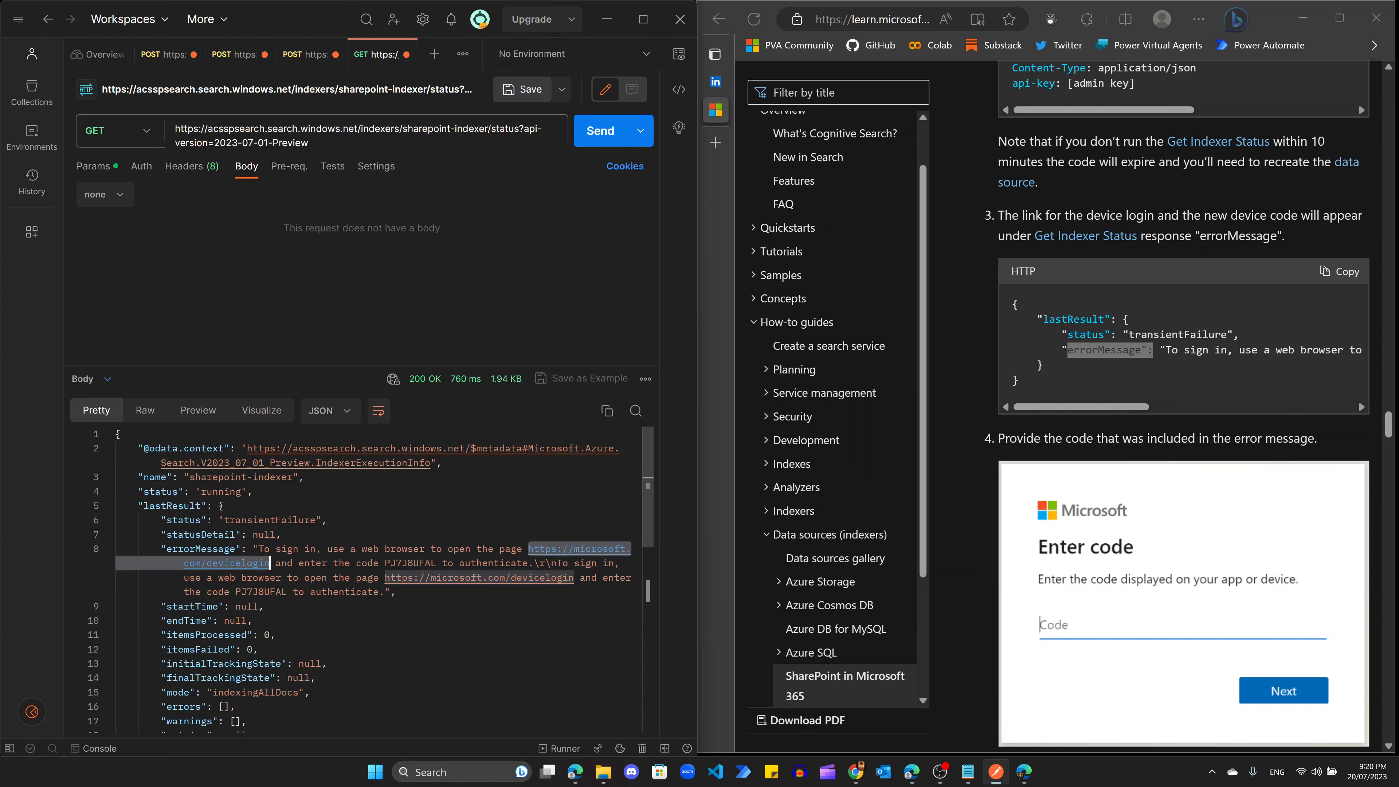
pyautogui.rightClick(270, 563)
pyautogui.click(309, 460)
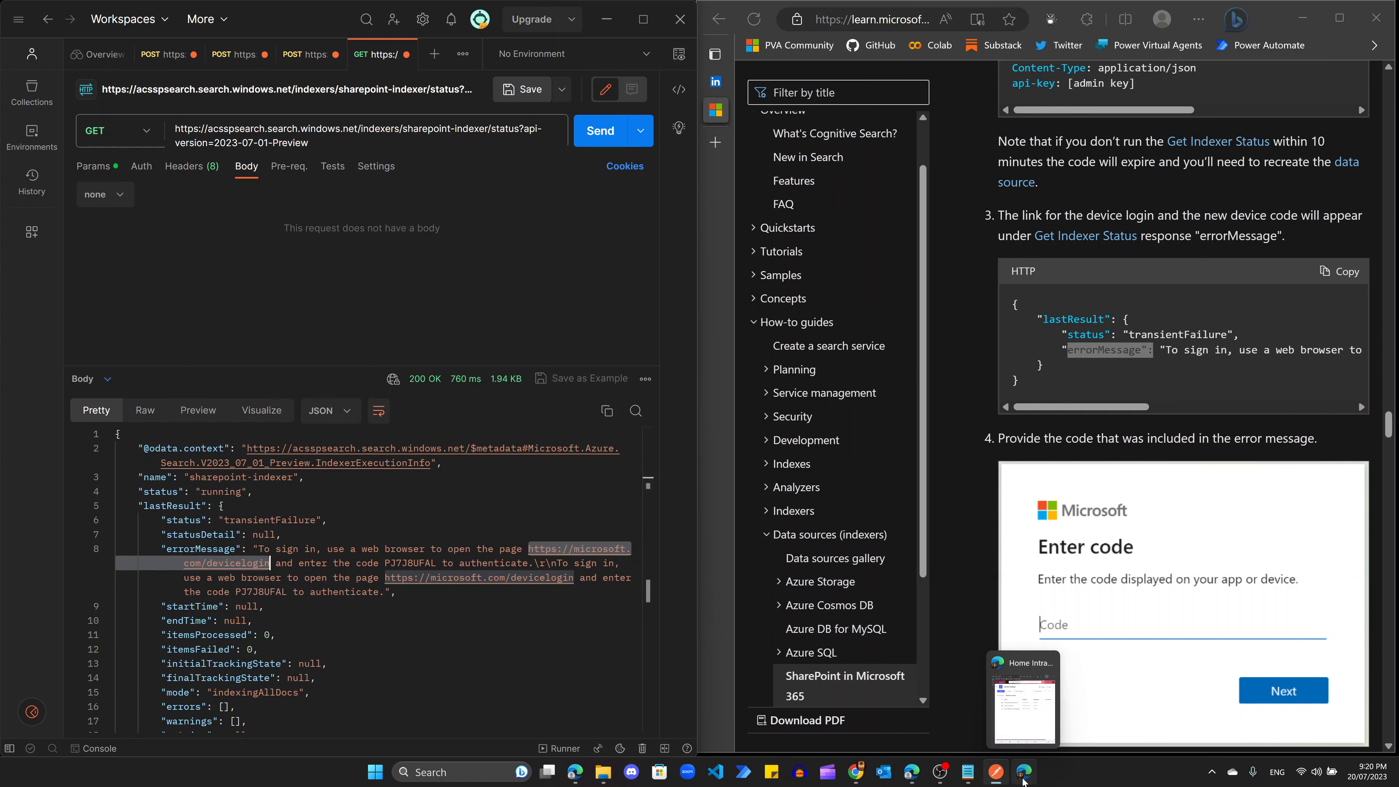
# Step: Switch to the Edge window with the Home Intranet site and open microsoft.com/devicelogin in a new tab
pyautogui.click(1029, 736)
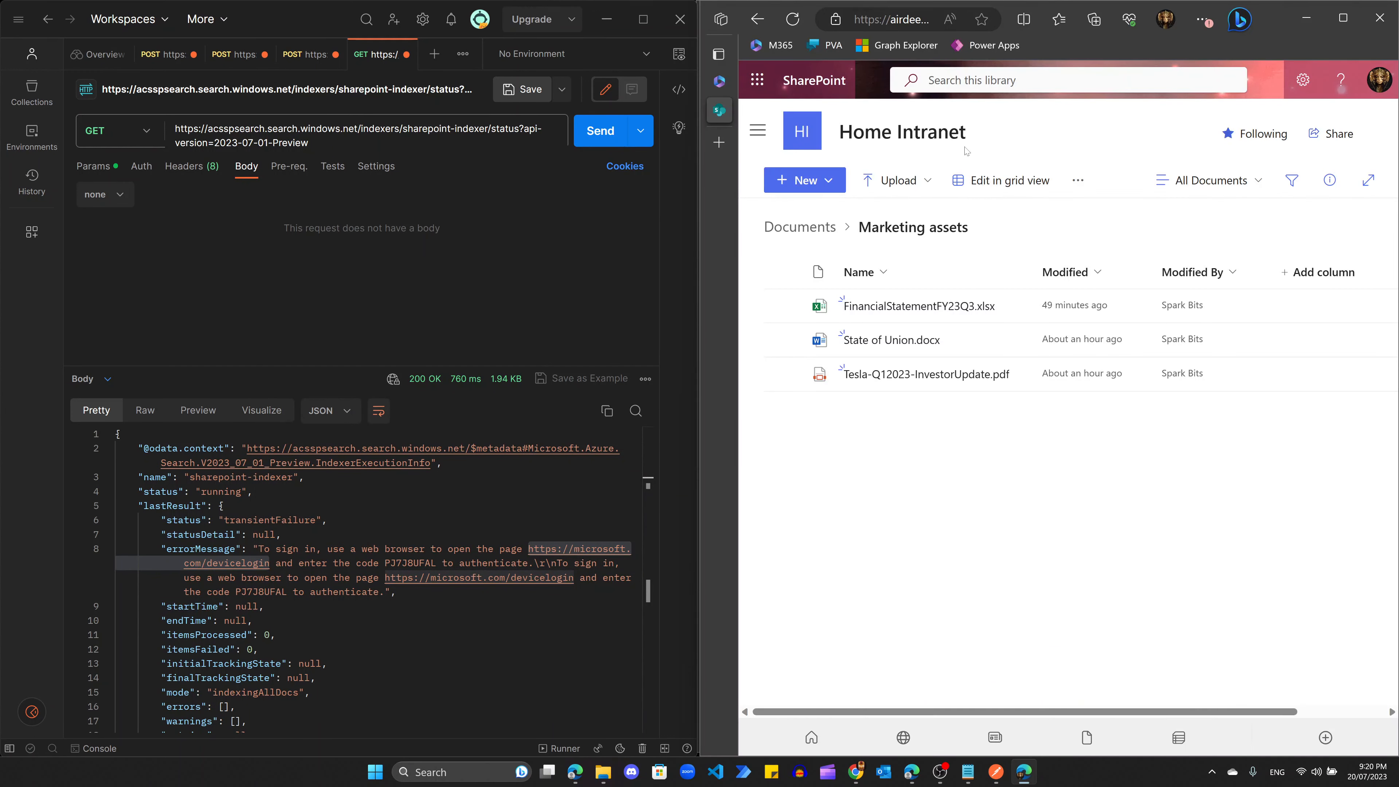
pyautogui.click(719, 143)
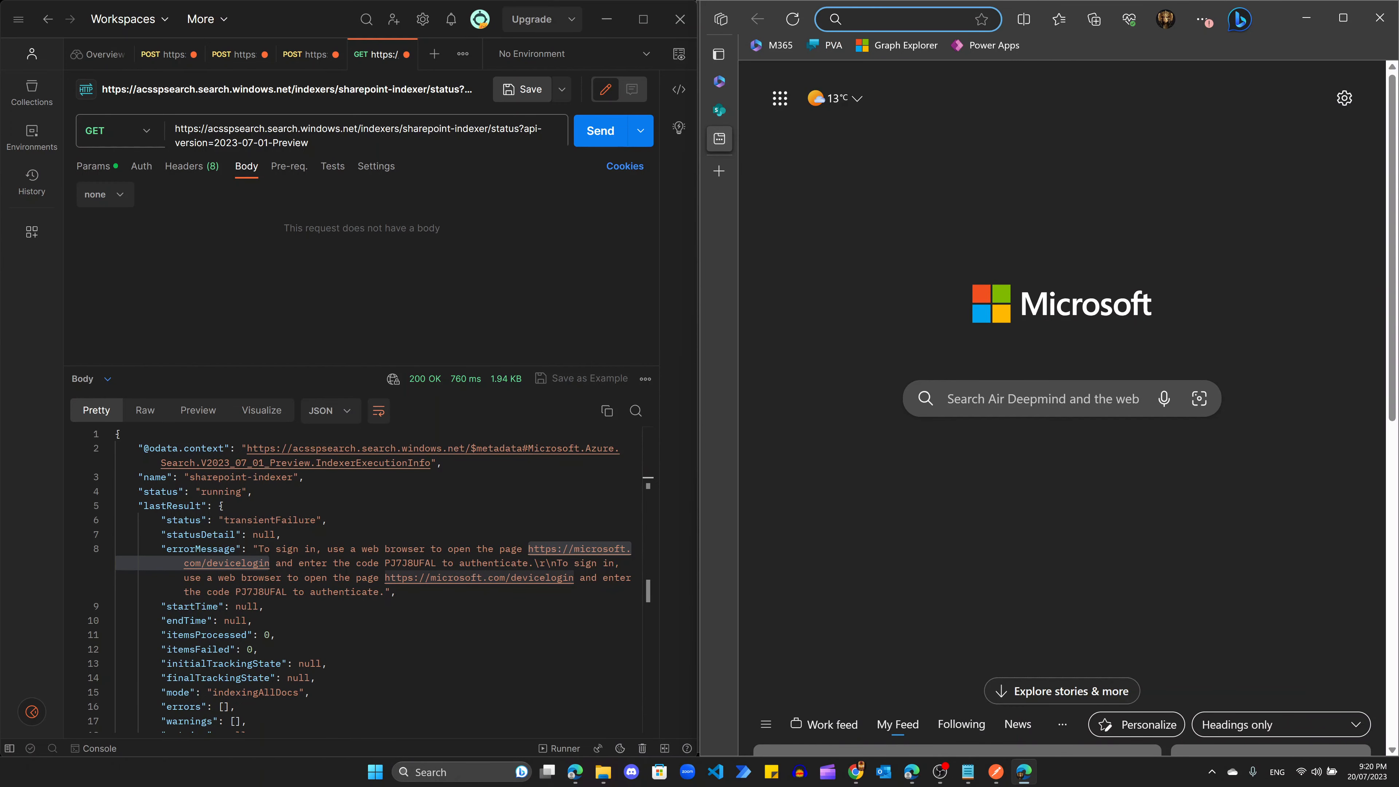
pyautogui.hotkey('ctrl', 'v')
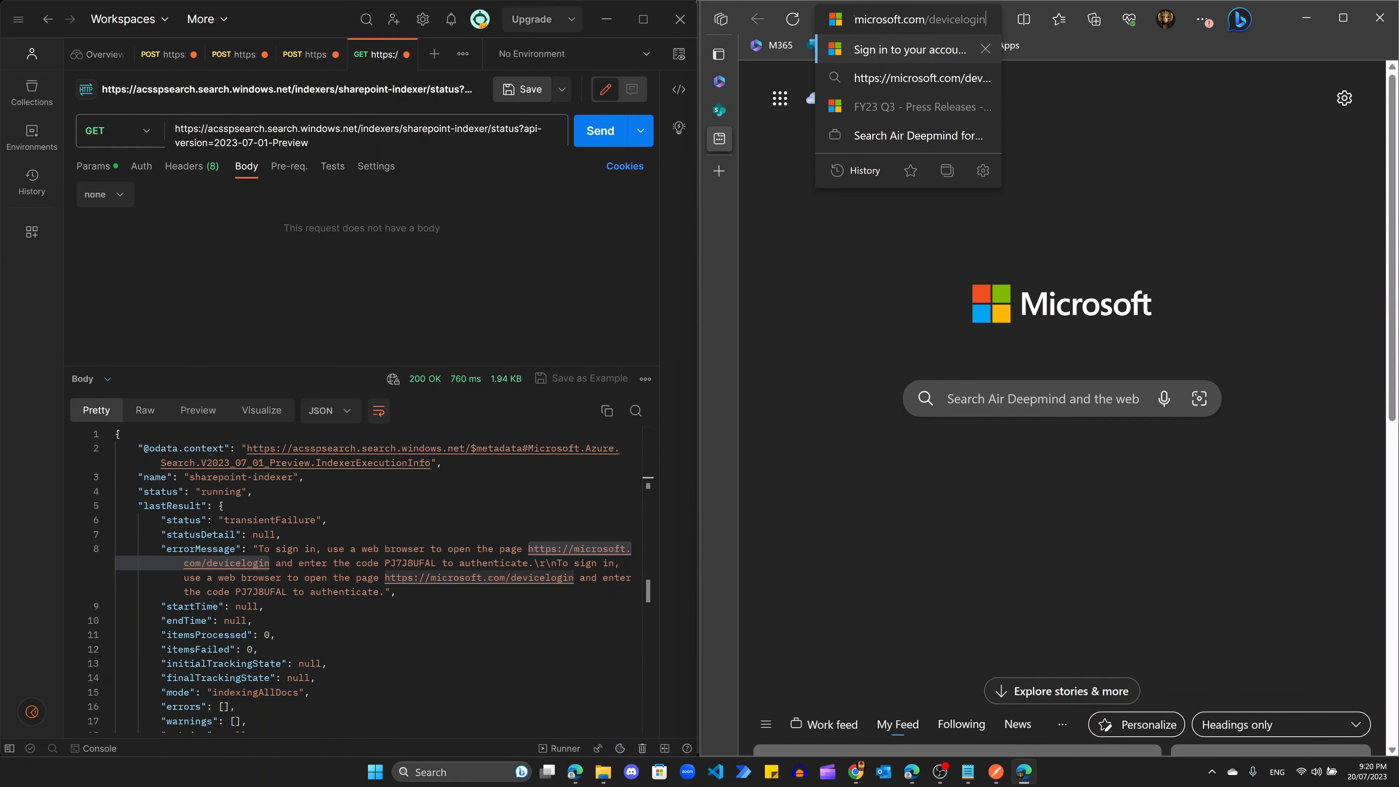
pyautogui.press('Return')
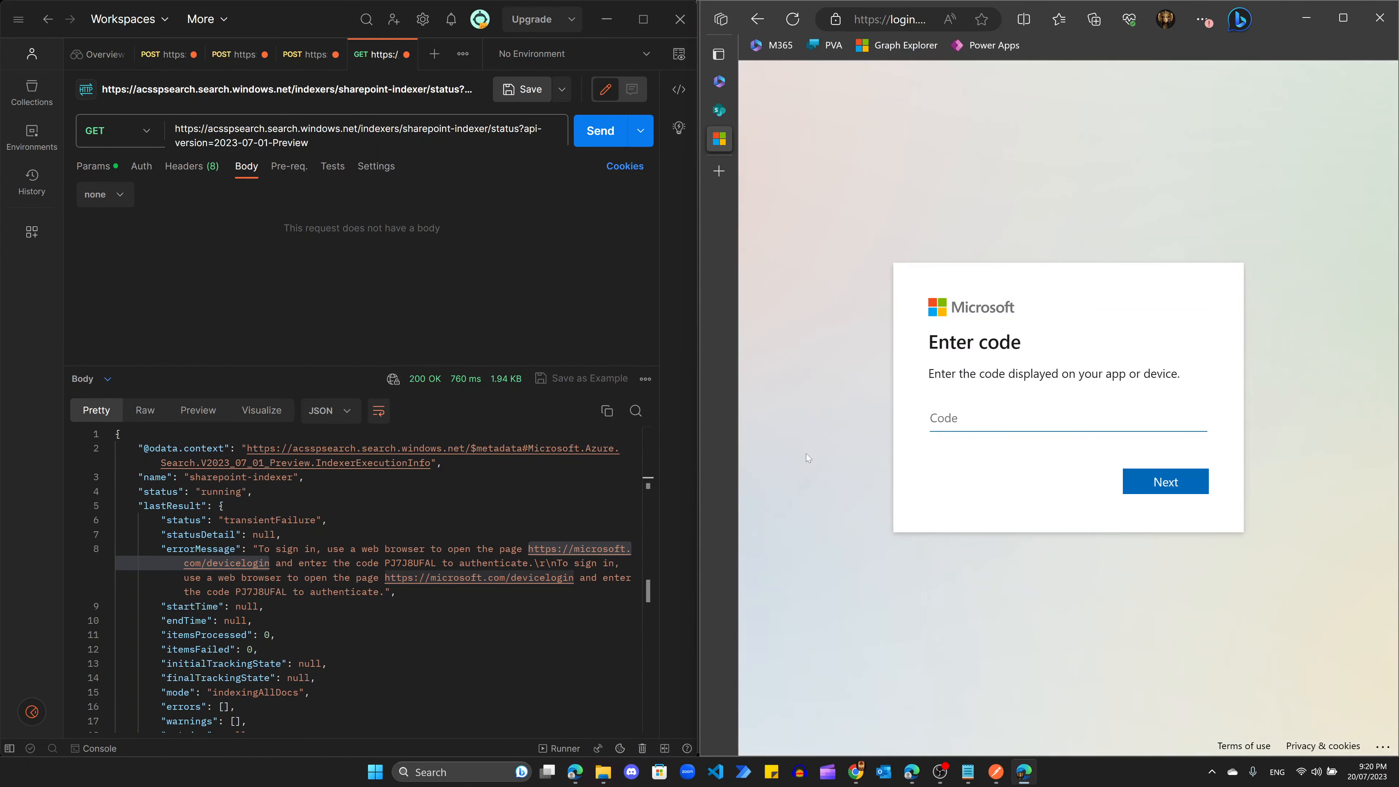
# Step: Copy the device code from the status response's errorMessage into the Microsoft sign-in page's Code field and submit it
pyautogui.click(397, 562)
pyautogui.doubleClick(397, 562)
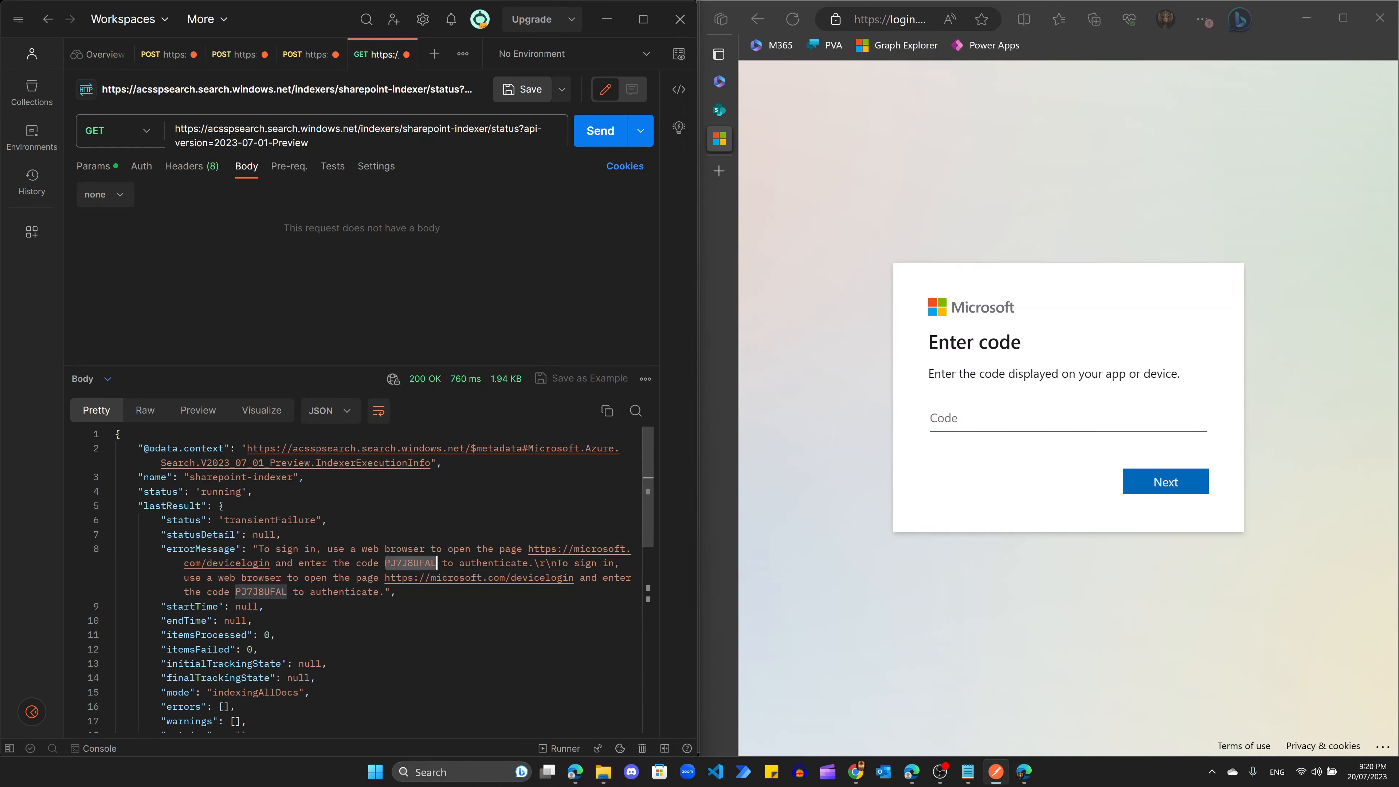
pyautogui.click(972, 418)
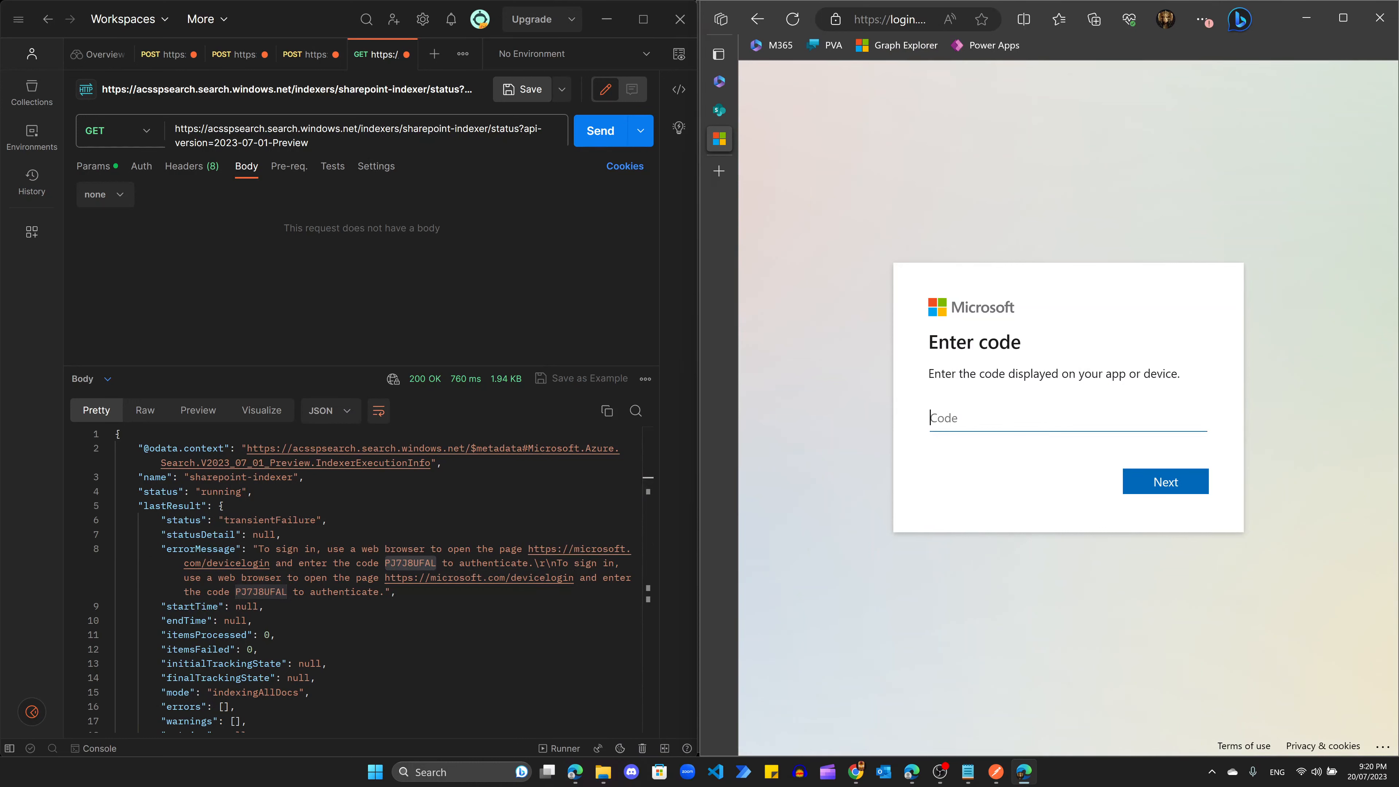
pyautogui.hotkey('ctrl', 'v')
pyautogui.click(1148, 475)
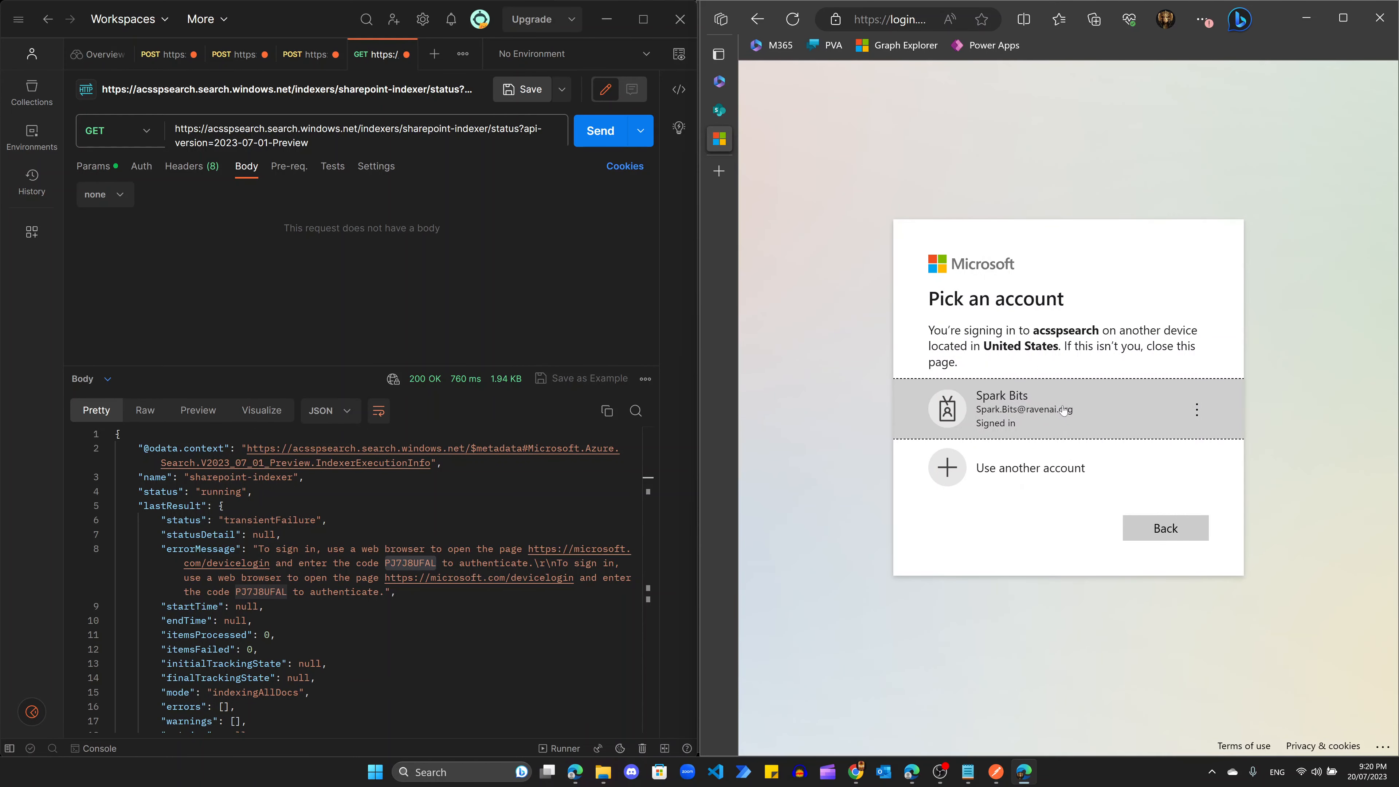
# Step: Choose the signed-in account and continue with the sign-in to acsspsearch
pyautogui.click(1063, 411)
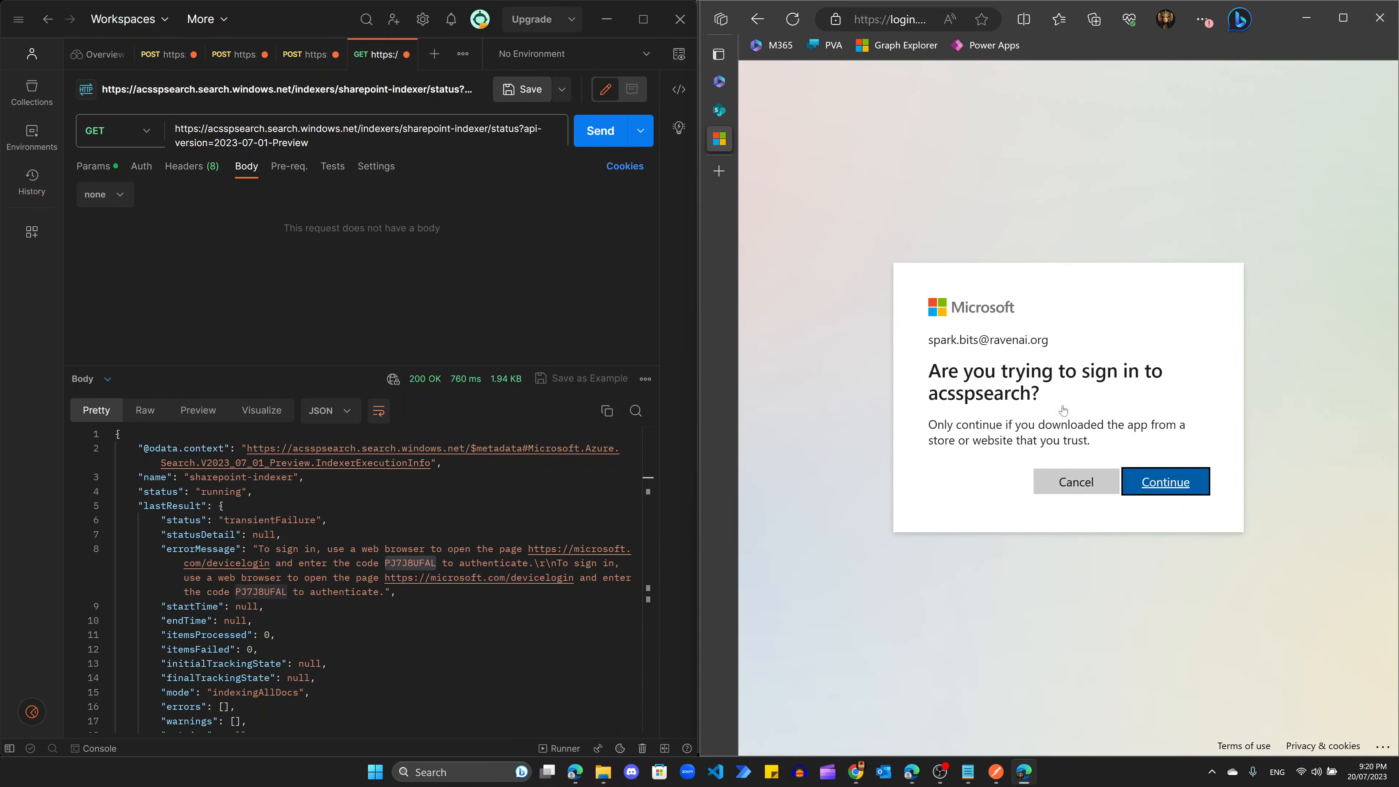
pyautogui.click(1166, 490)
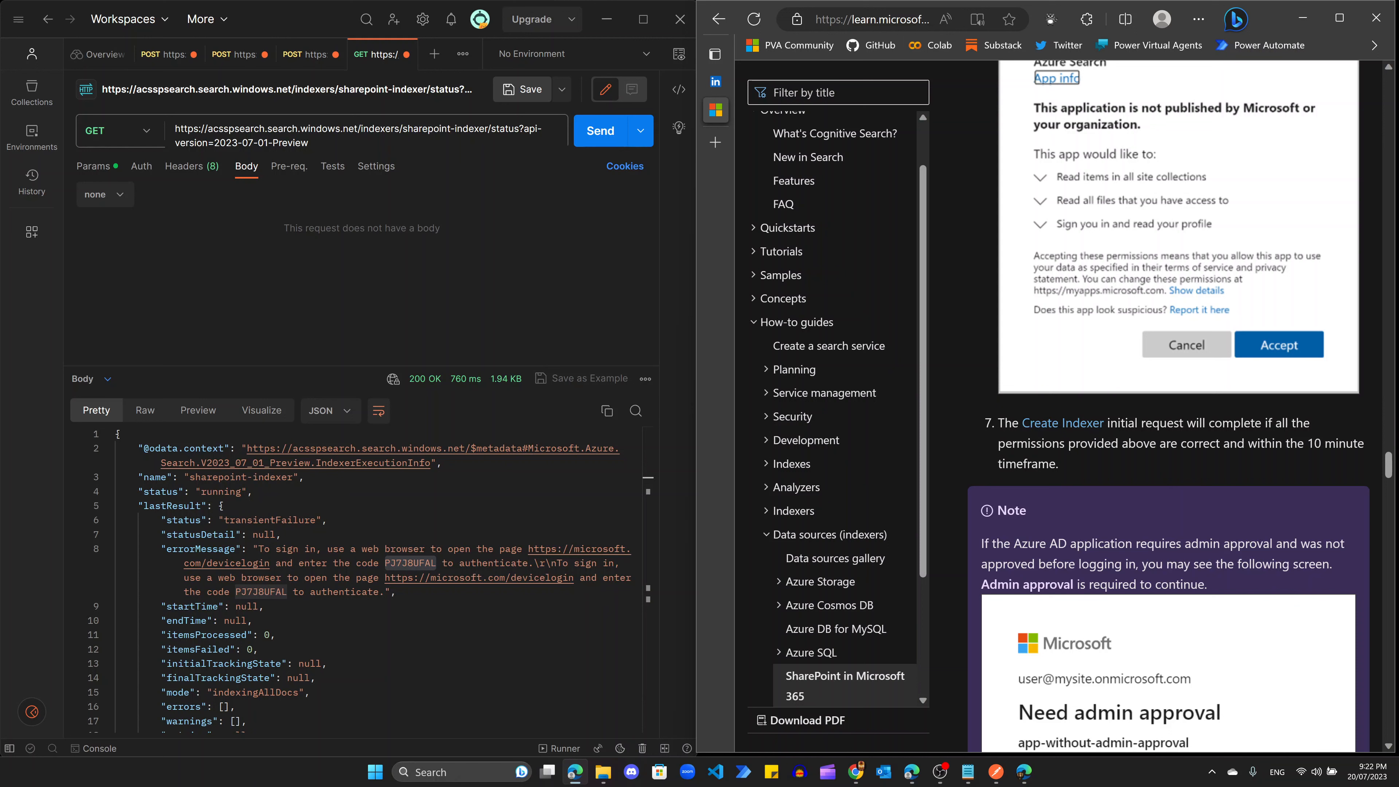
# Step: Highlight the 10 minute timeframe note in the SharePoint indexer article and review the create-indexer POST request's response in Postman
pyautogui.moveTo(1187, 424); pyautogui.dragTo(1258, 469)
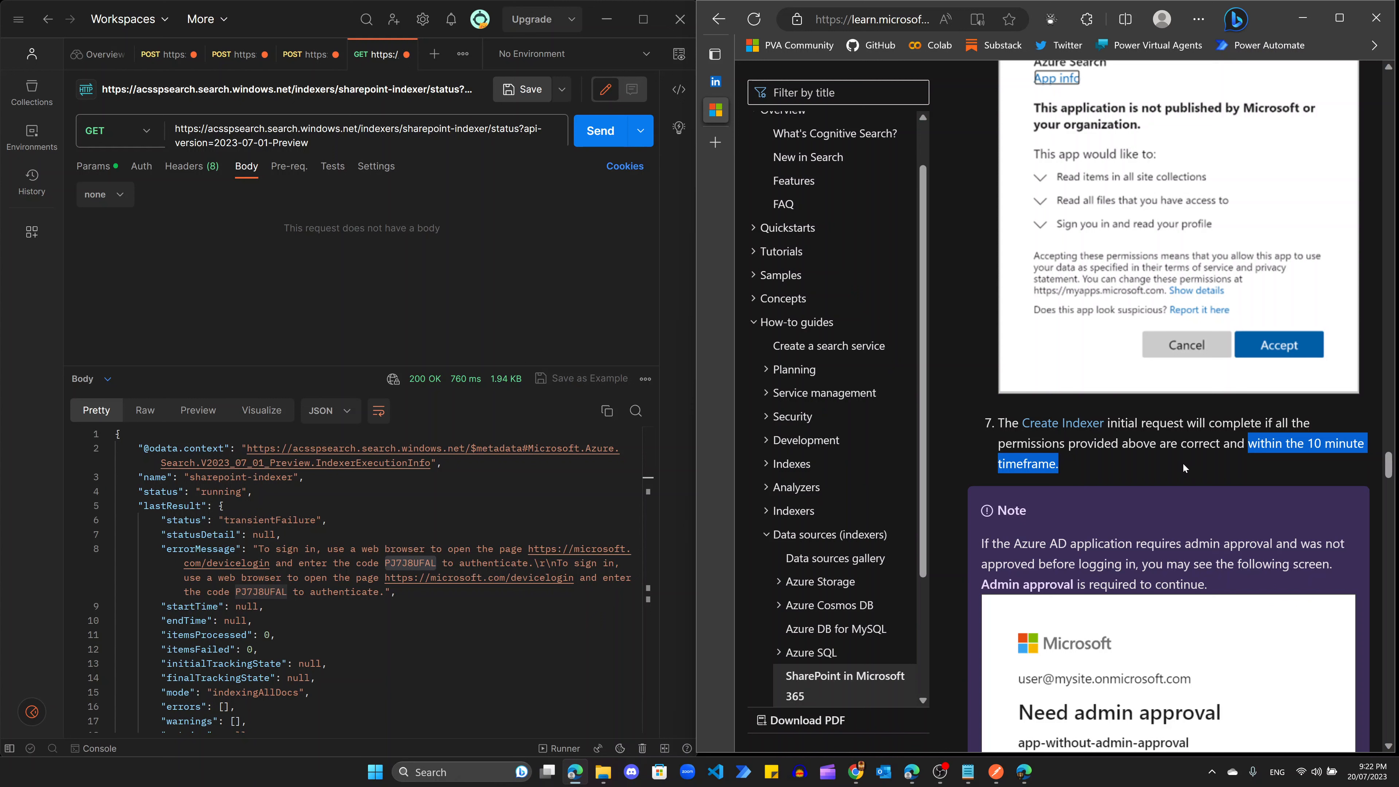
pyautogui.click(304, 55)
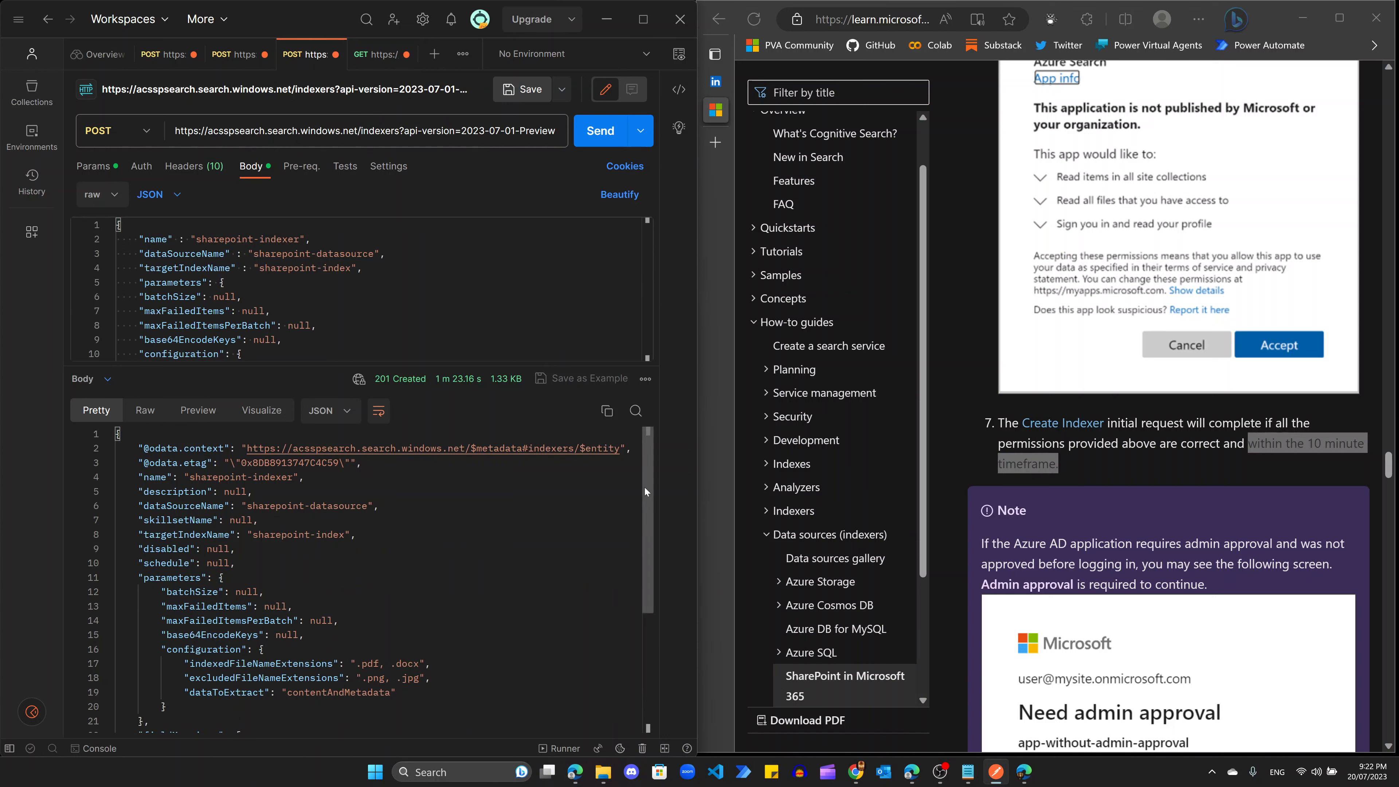
pyautogui.scroll(-5, 359, 579)
pyautogui.scroll(5, 359, 579)
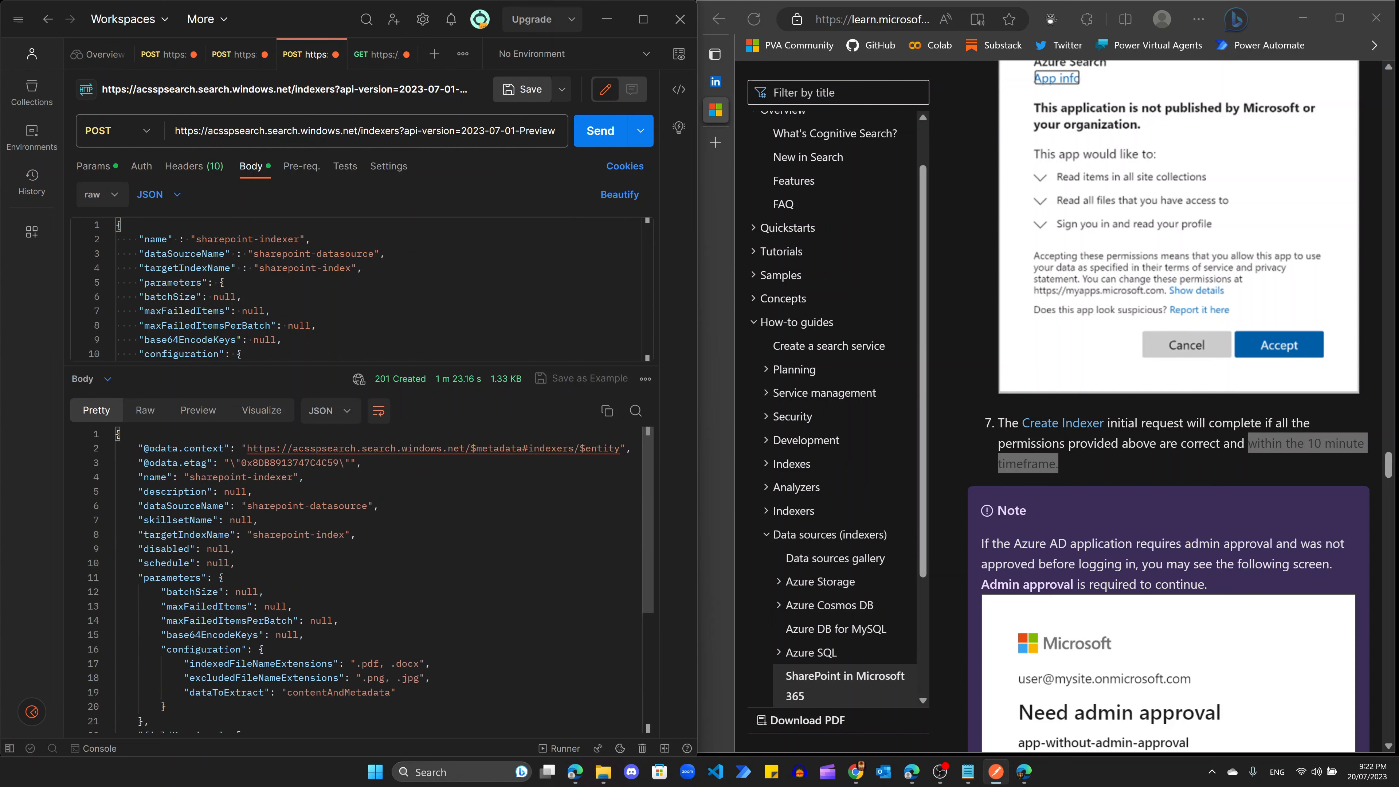
# Step: Resend the sharepoint-indexer status GET request and review the last result and tracking states in its response
pyautogui.click(374, 55)
pyautogui.click(599, 132)
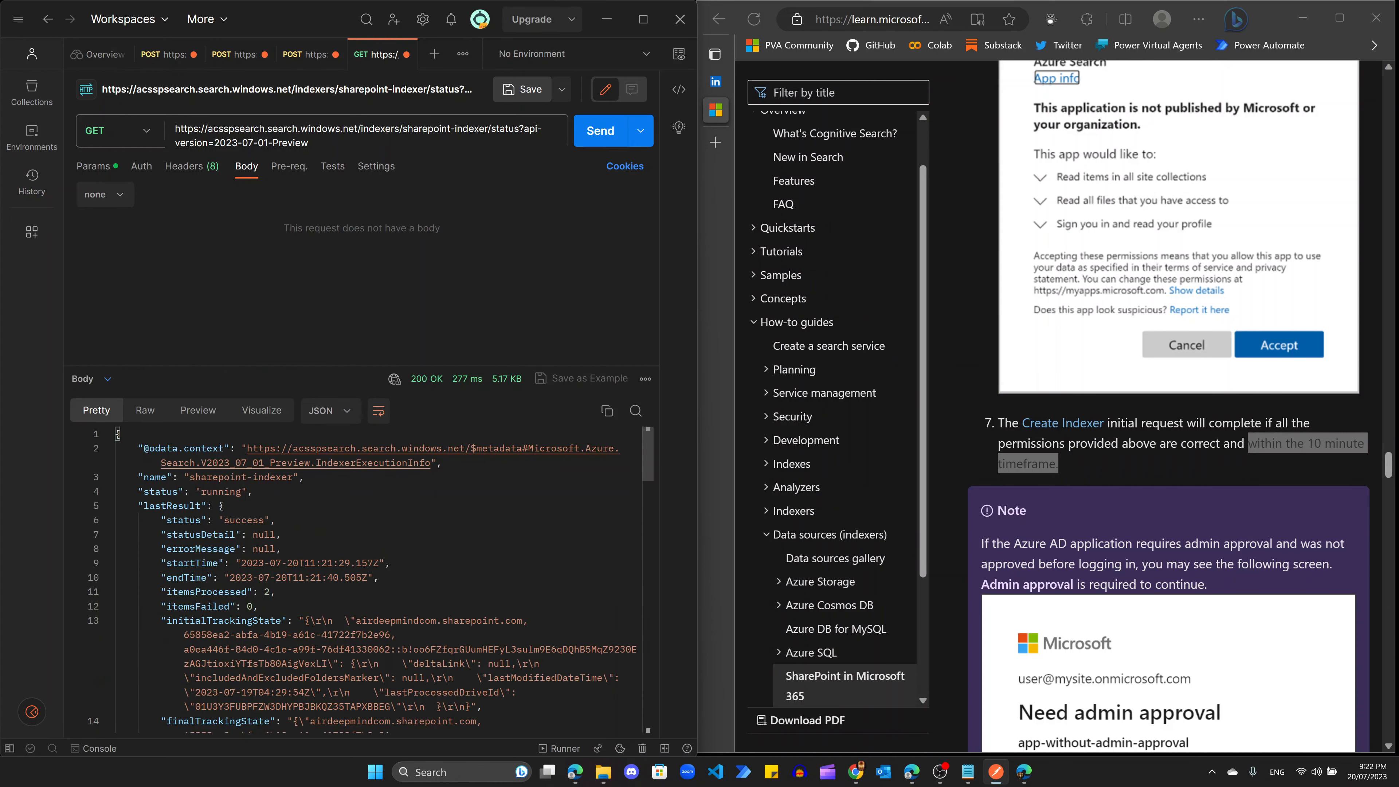
pyautogui.scroll(-3, 118, 434)
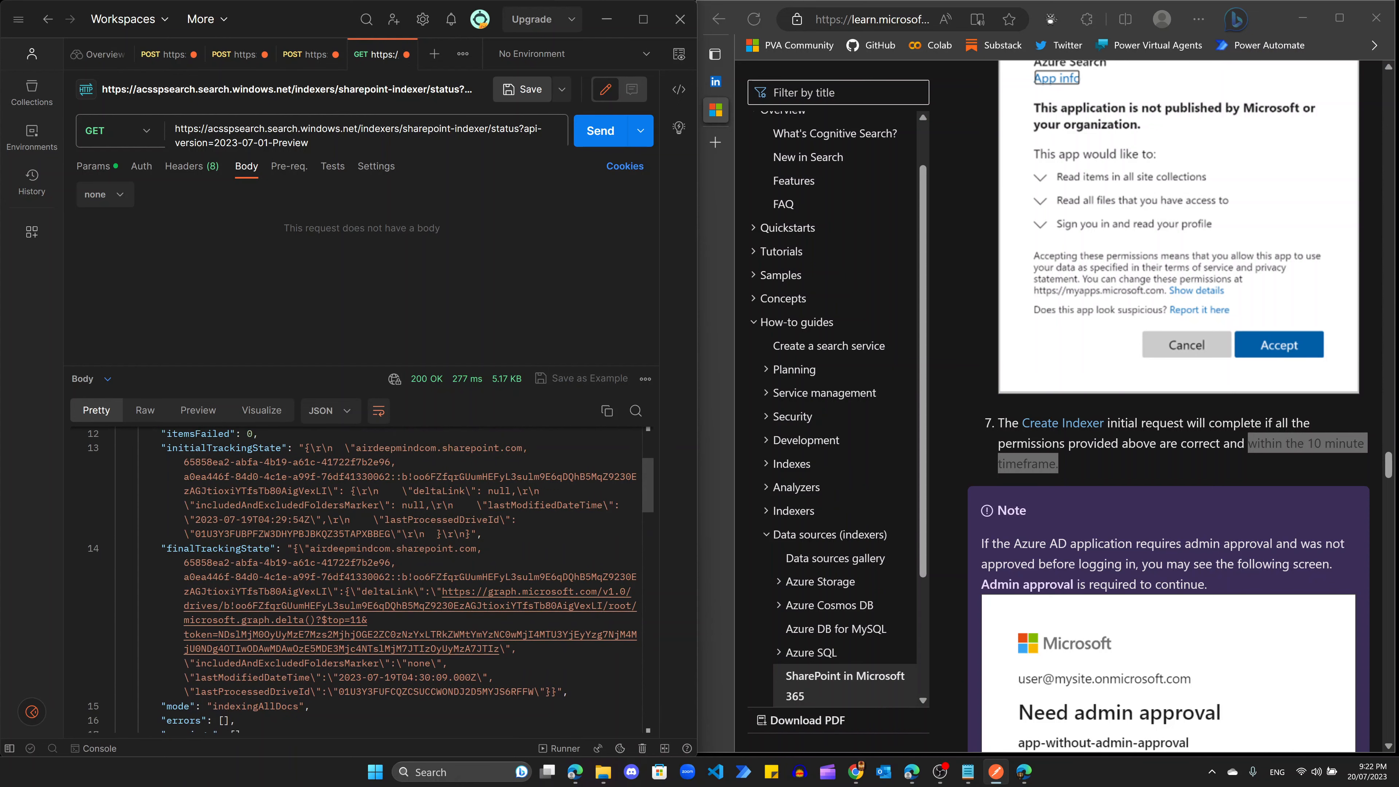
pyautogui.scroll(4, 118, 434)
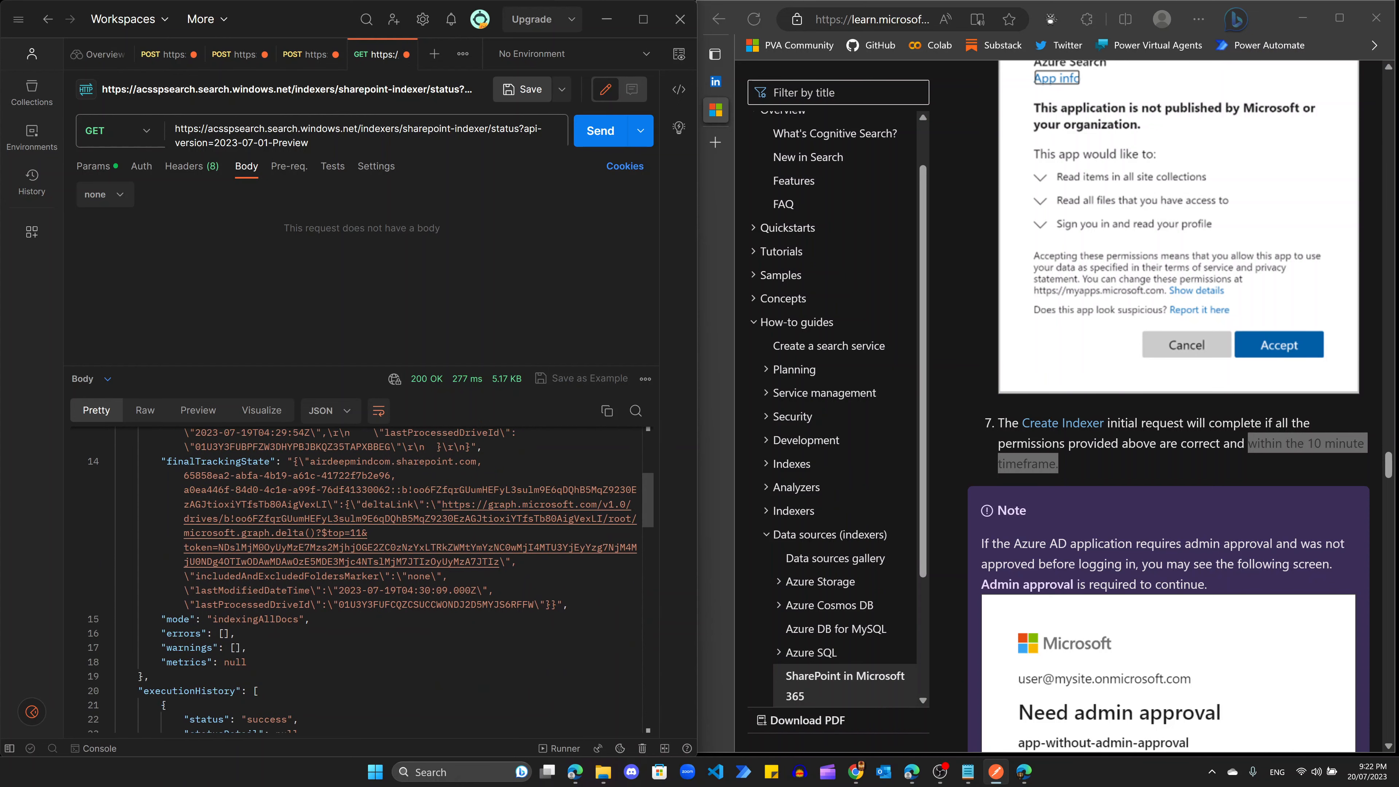
pyautogui.click(1165, 504)
pyautogui.scroll(-3, 1168, 506)
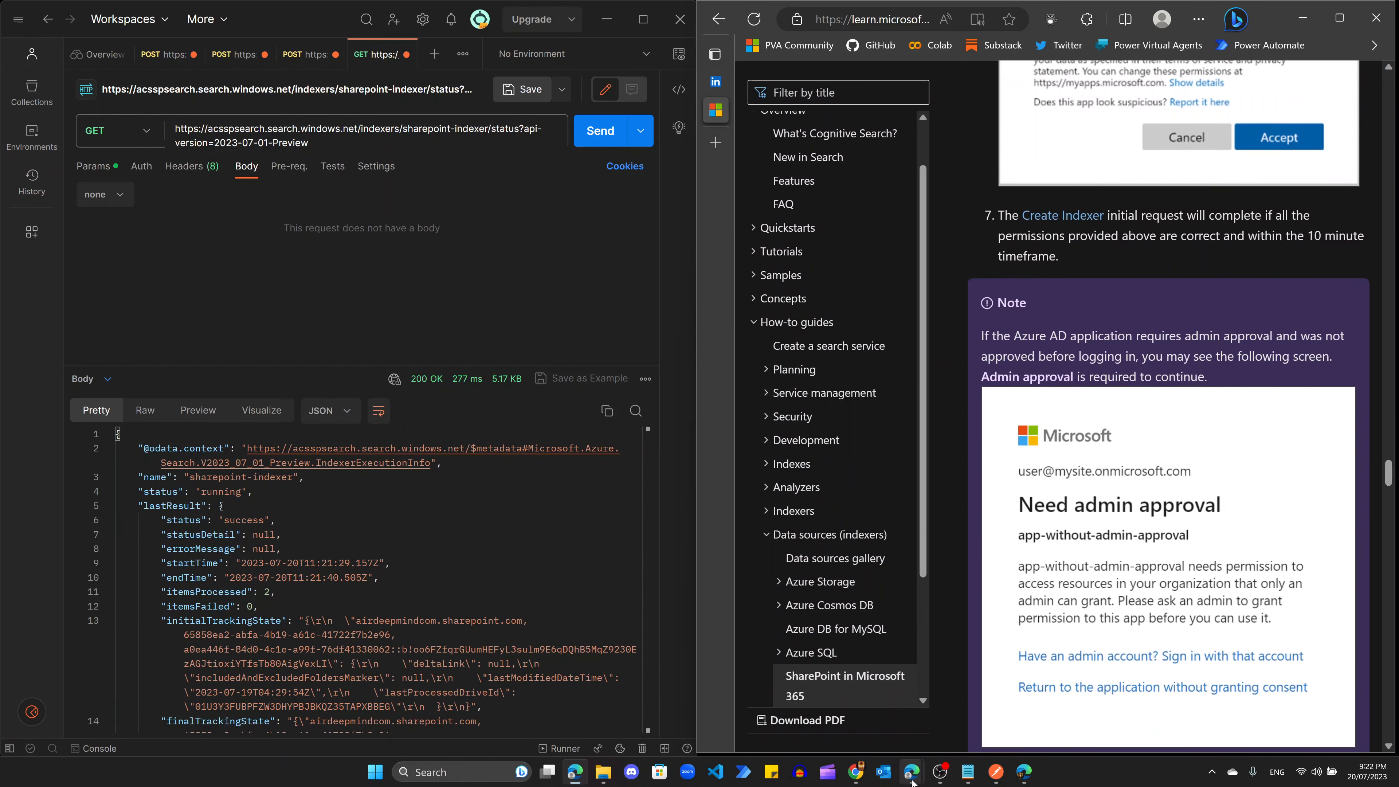
# Step: Switch to the Azure portal window, refresh the Indexers list of acsspsearch, and check the indexer's status and Docs succeeded count
pyautogui.moveTo(911, 772)
pyautogui.click(993, 728)
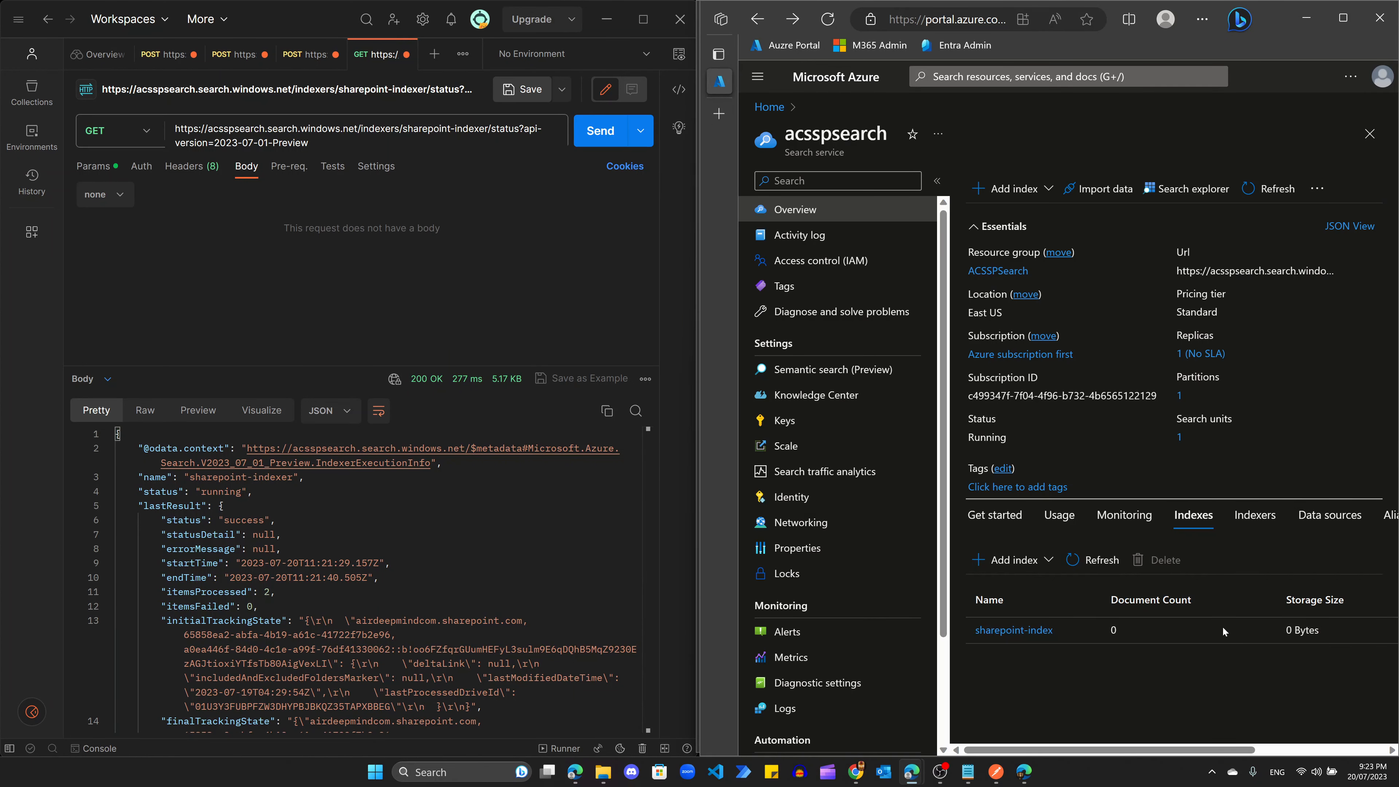
pyautogui.click(1258, 520)
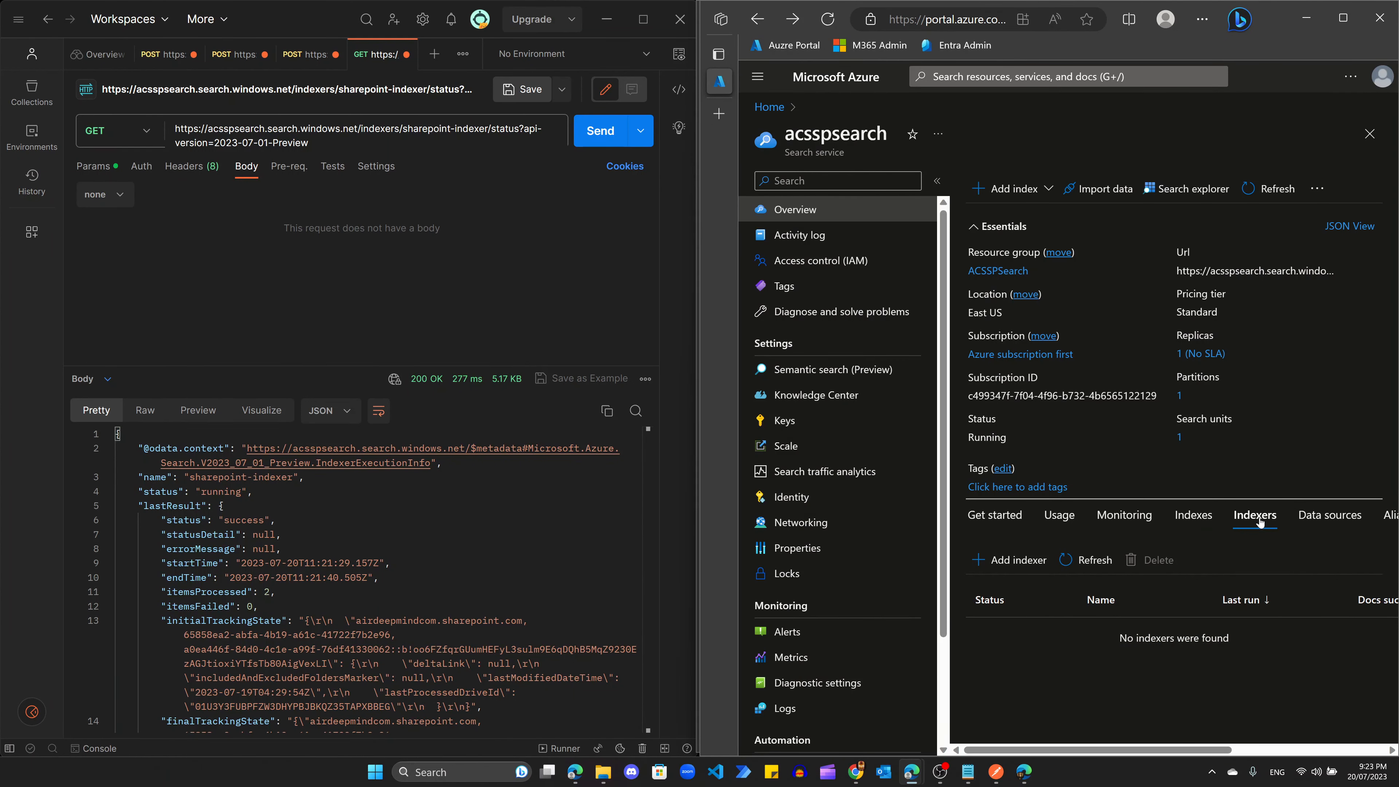
pyautogui.click(1089, 560)
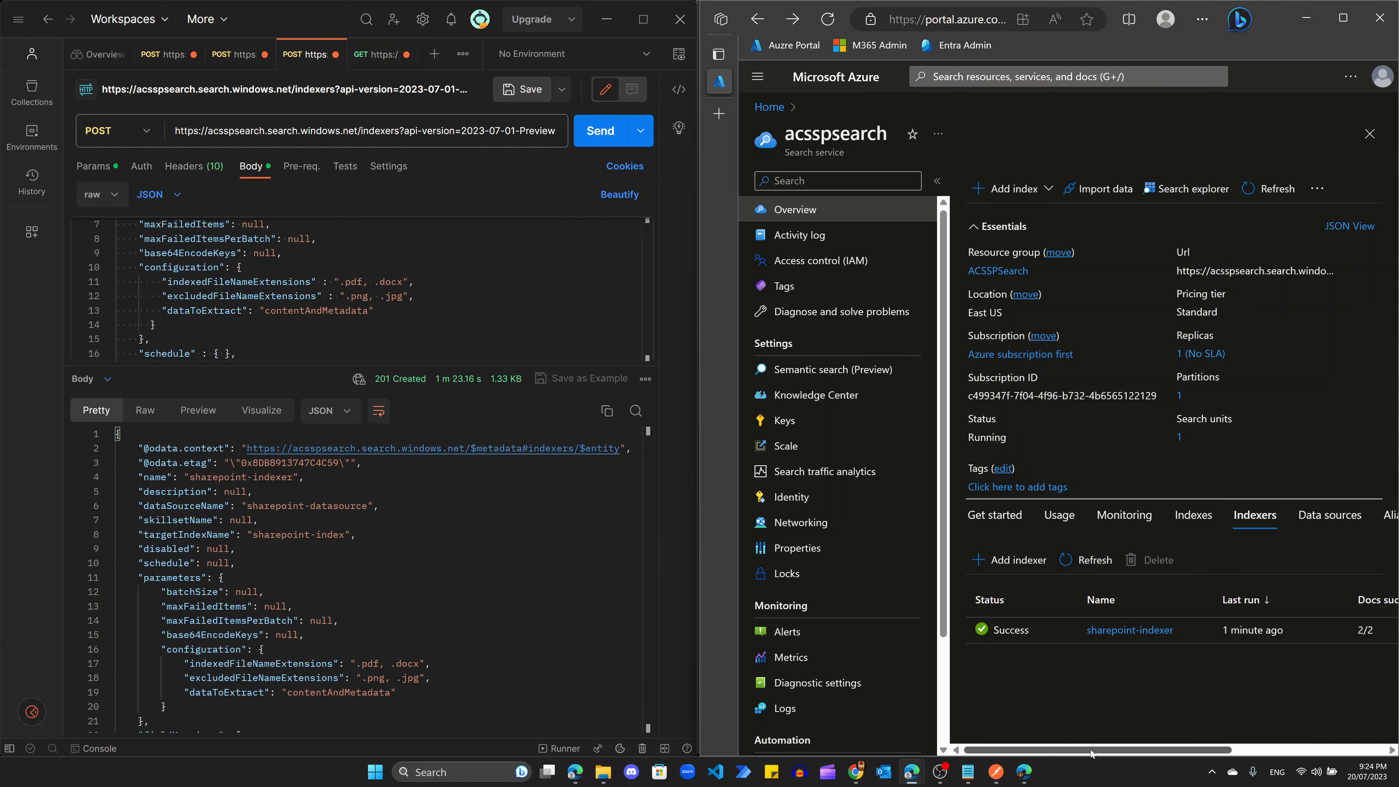
pyautogui.moveTo(1159, 753); pyautogui.dragTo(1207, 753)
pyautogui.click(1288, 633)
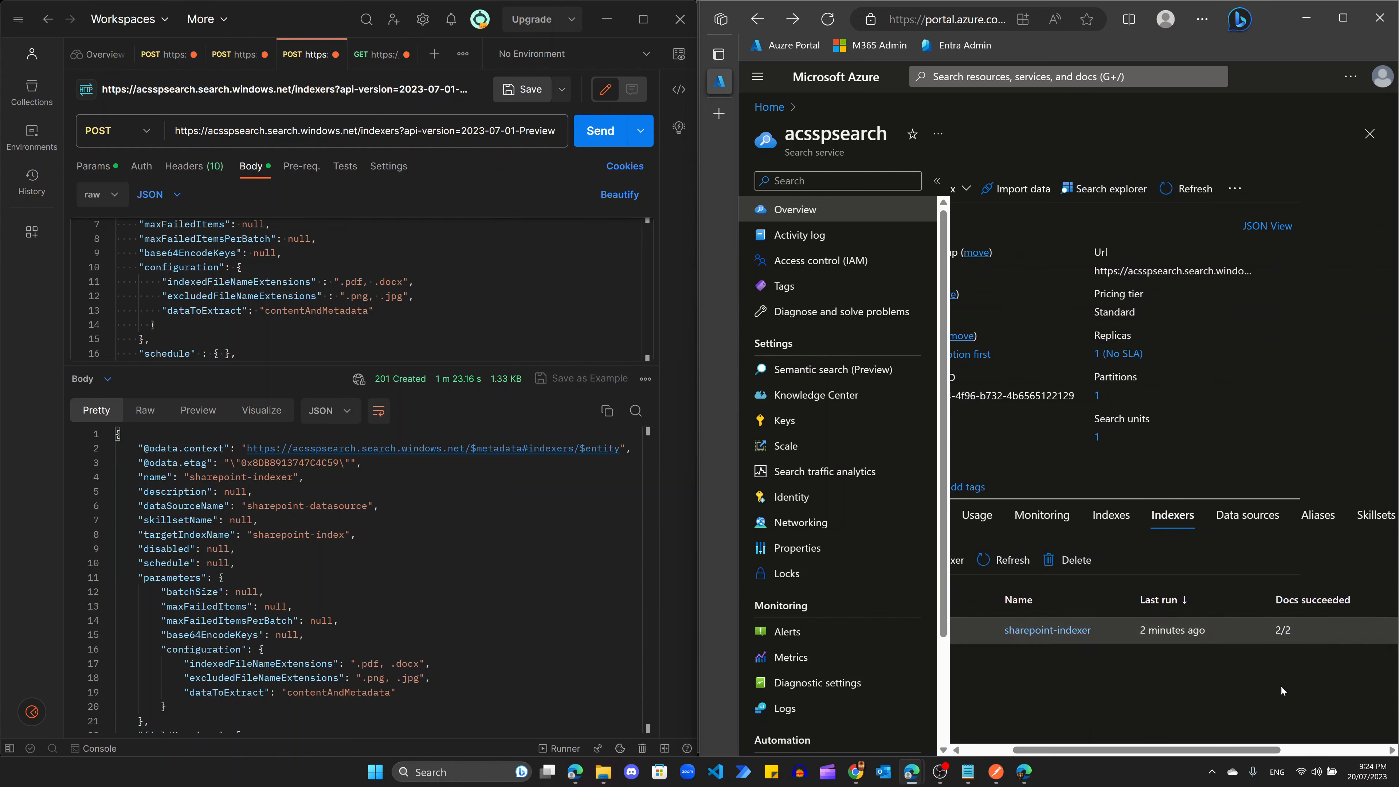
pyautogui.moveTo(1253, 745); pyautogui.dragTo(1193, 764)
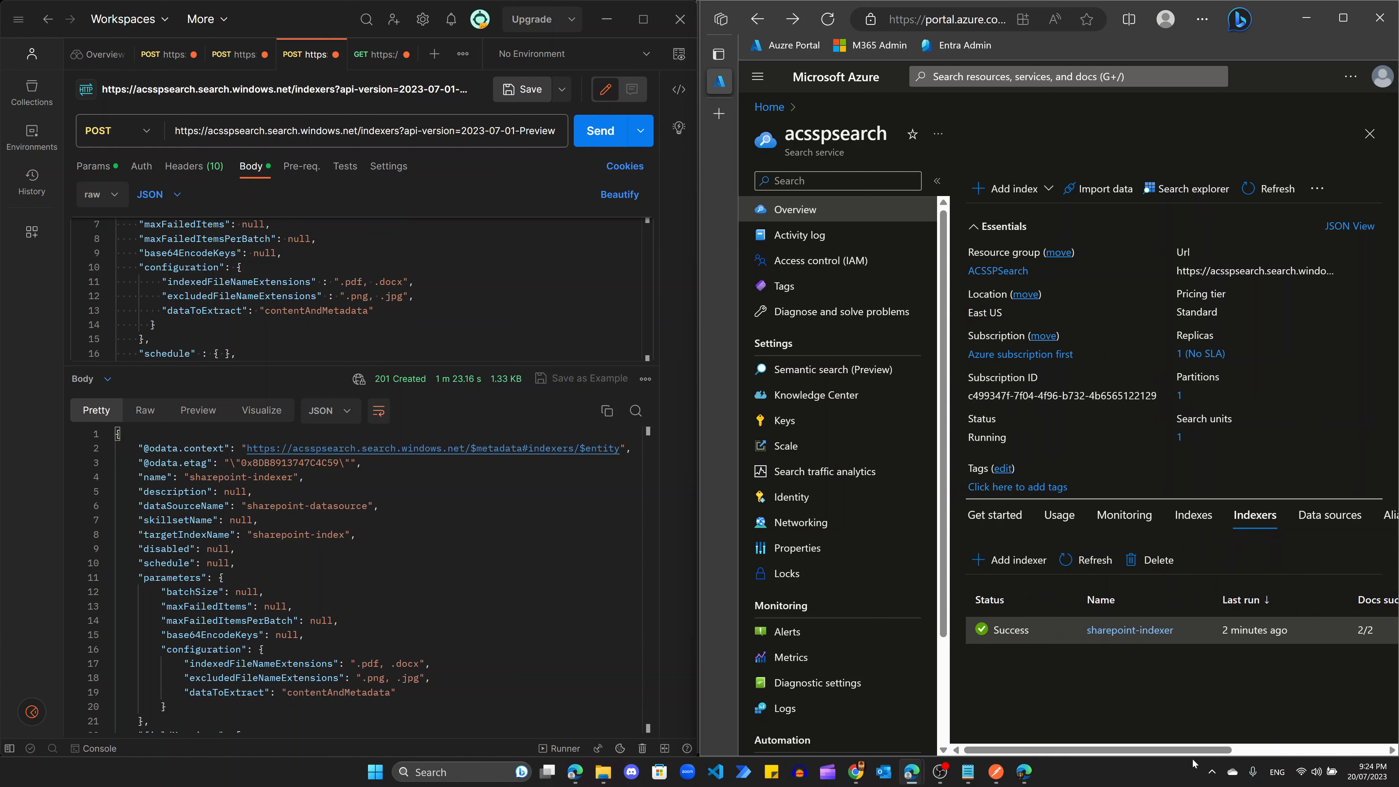
# Step: Switch to the SharePoint window and compare the Marketing assets files with the indexedFileNameExtensions setting in the indexer request body
pyautogui.moveTo(1026, 773)
pyautogui.click(1025, 706)
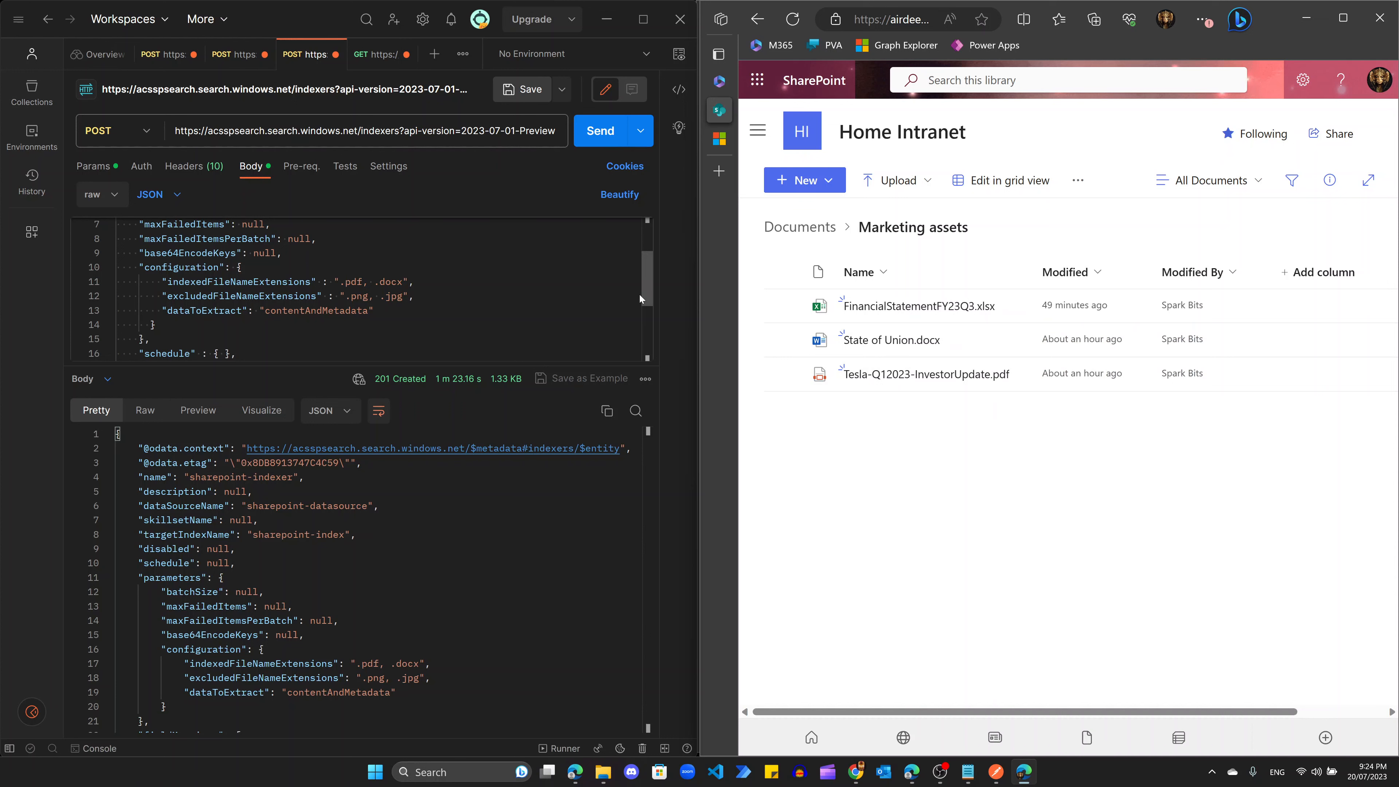
pyautogui.moveTo(167, 282); pyautogui.dragTo(317, 282)
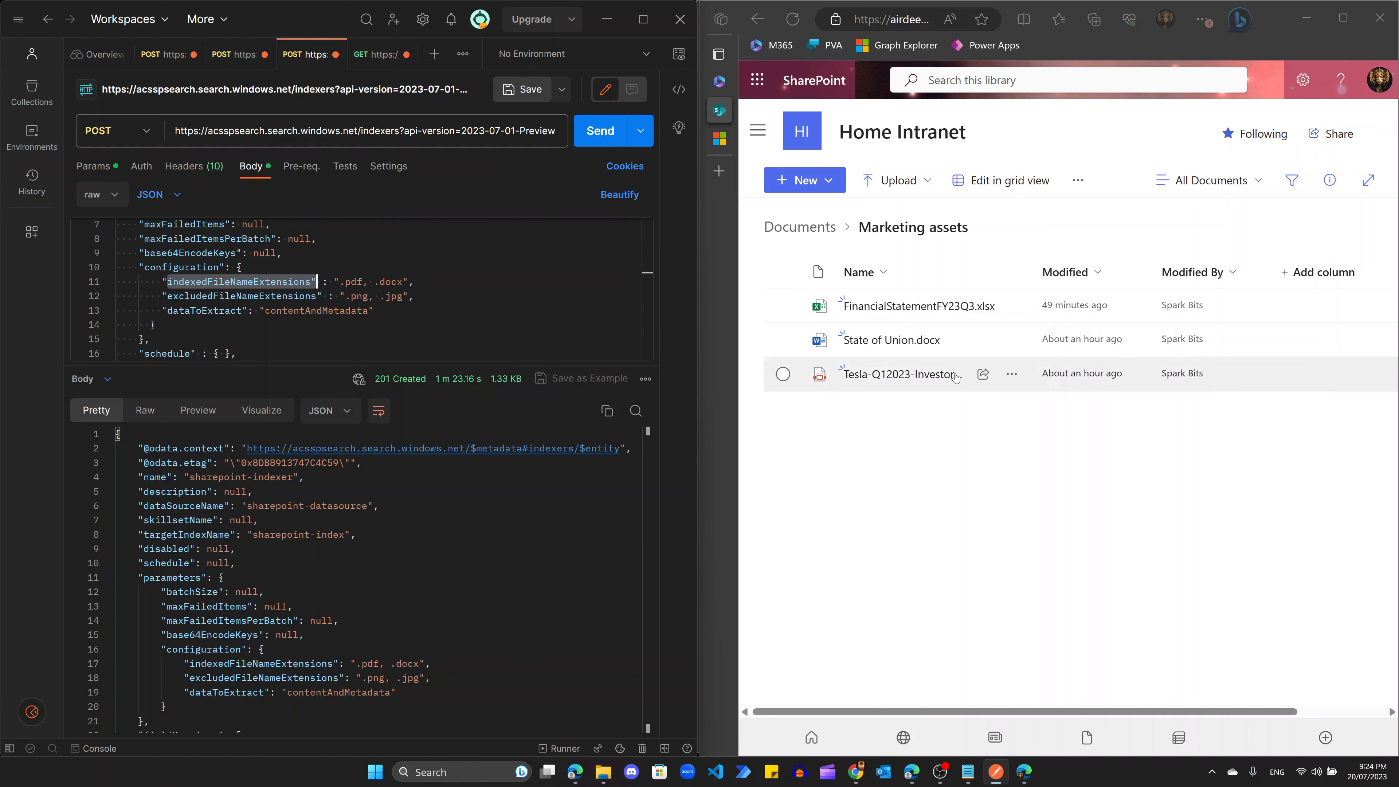
pyautogui.moveTo(919, 341)
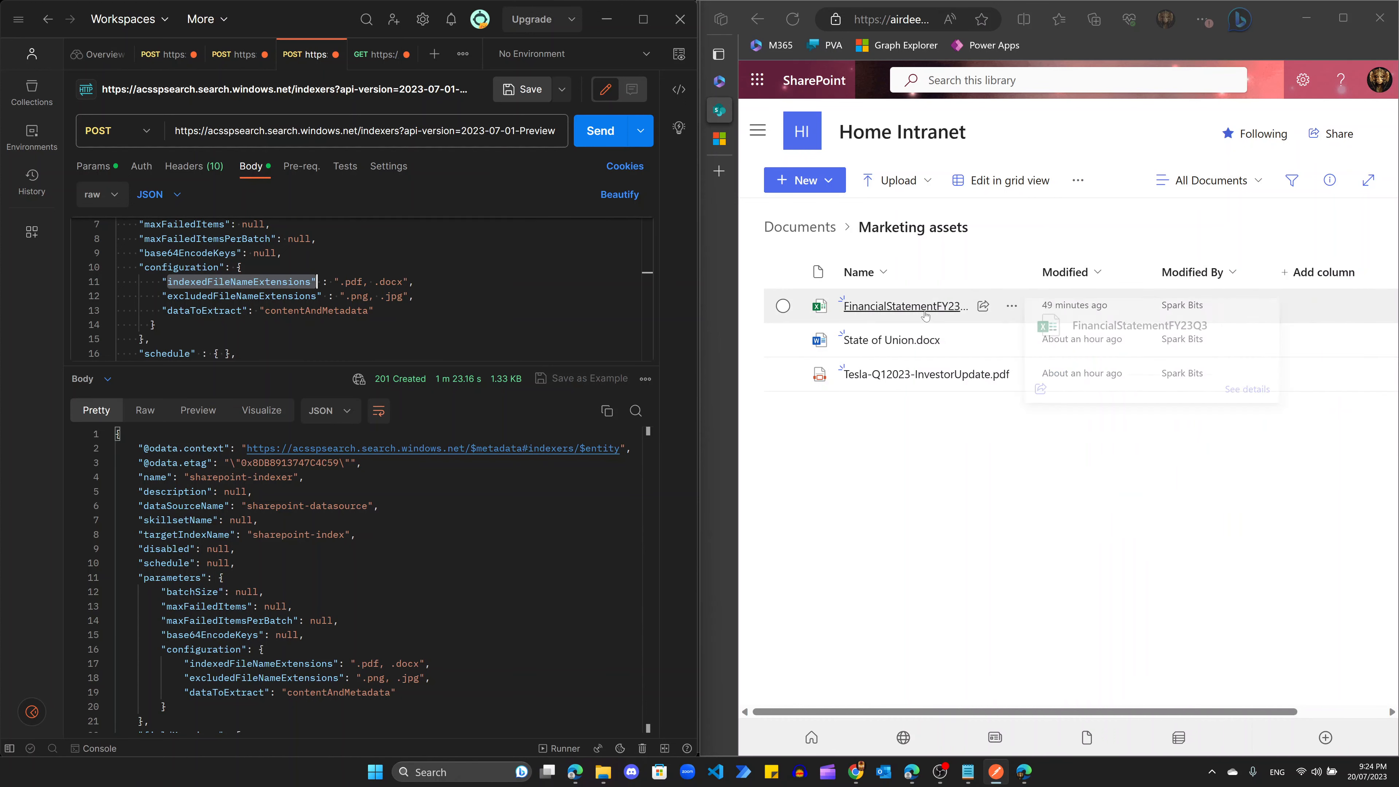
pyautogui.click(910, 489)
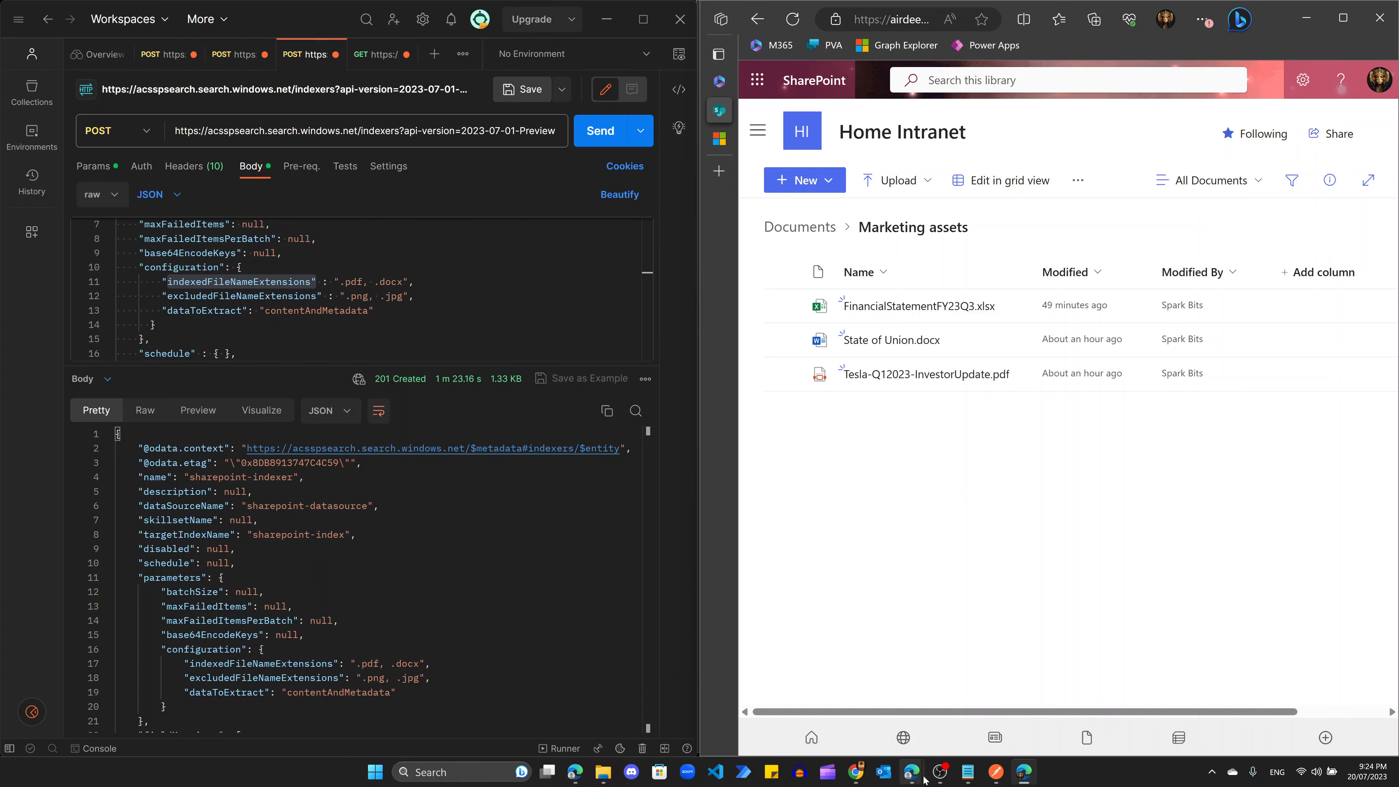
# Step: Switch to the Microsoft Learn article and highlight the indexedFileNameExtensions and excludedFileNameExtensions lines in the file type example
pyautogui.moveTo(911, 772)
pyautogui.click(982, 722)
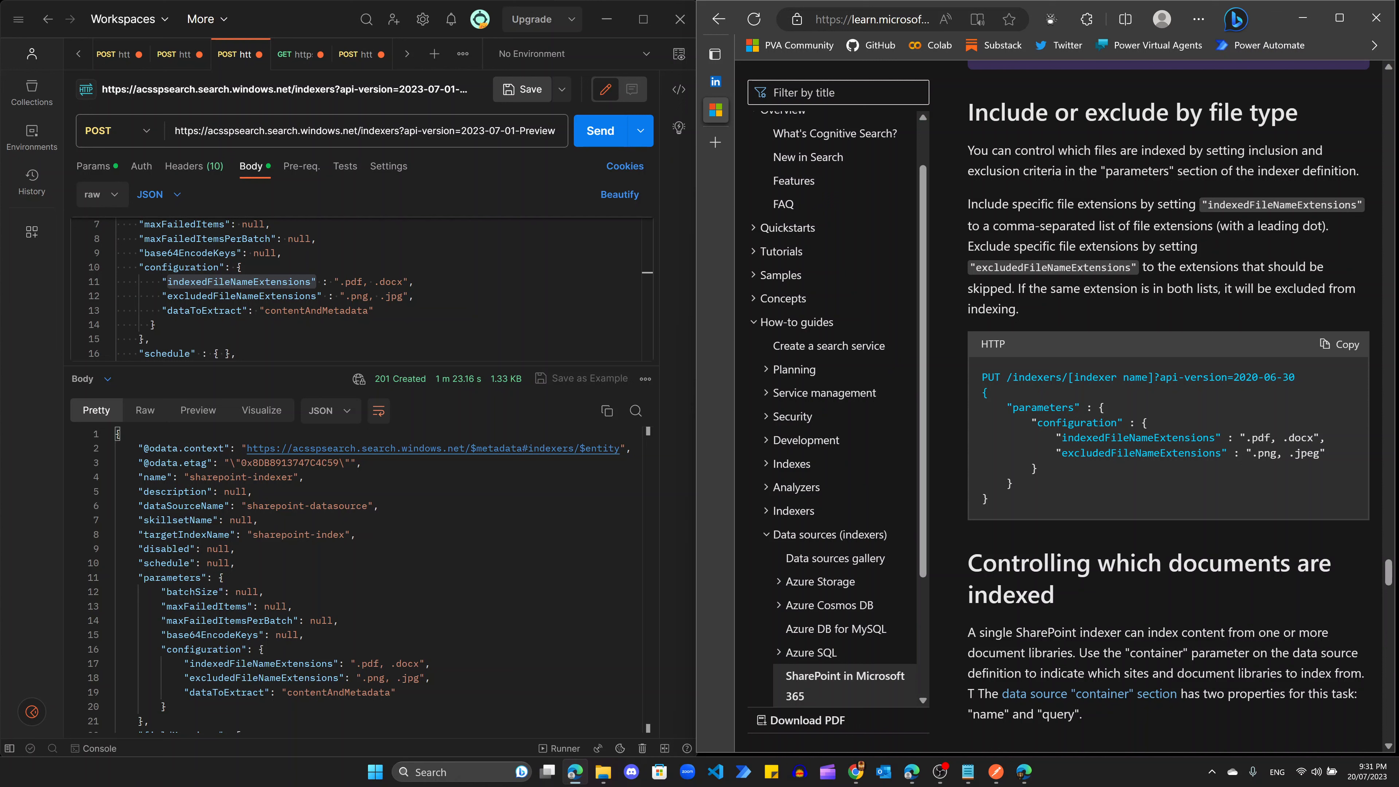
pyautogui.moveTo(1060, 439); pyautogui.dragTo(1325, 450)
pyautogui.click(1324, 448)
# Step: Add .xlsx before .pdf in the indexedFileNameExtensions value of the create-indexer request body
pyautogui.click(340, 282)
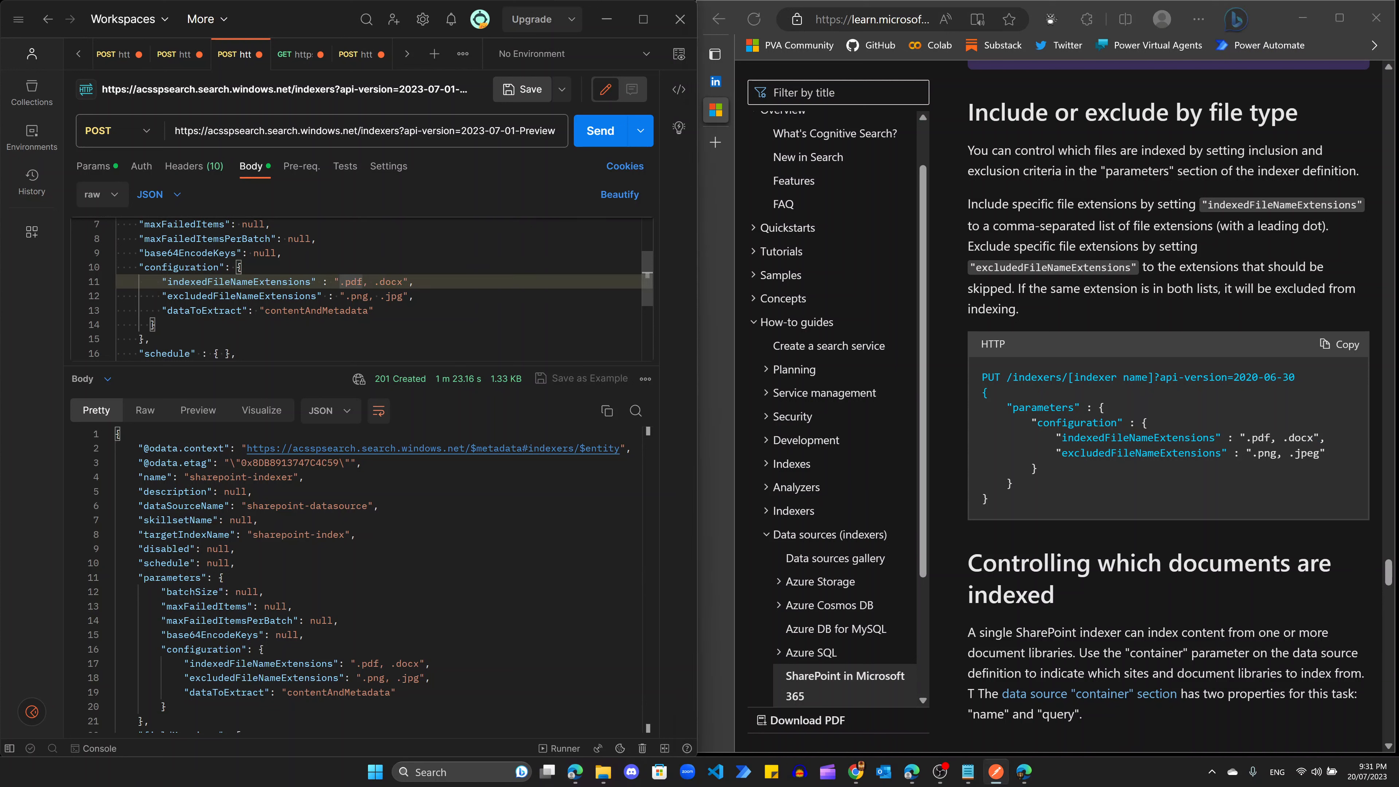
pyautogui.write('.xlsx,')
pyautogui.press('Right')
pyautogui.press('Right')
pyautogui.press('Right')
pyautogui.press('Right')
pyautogui.press('Right')
pyautogui.press('Right')
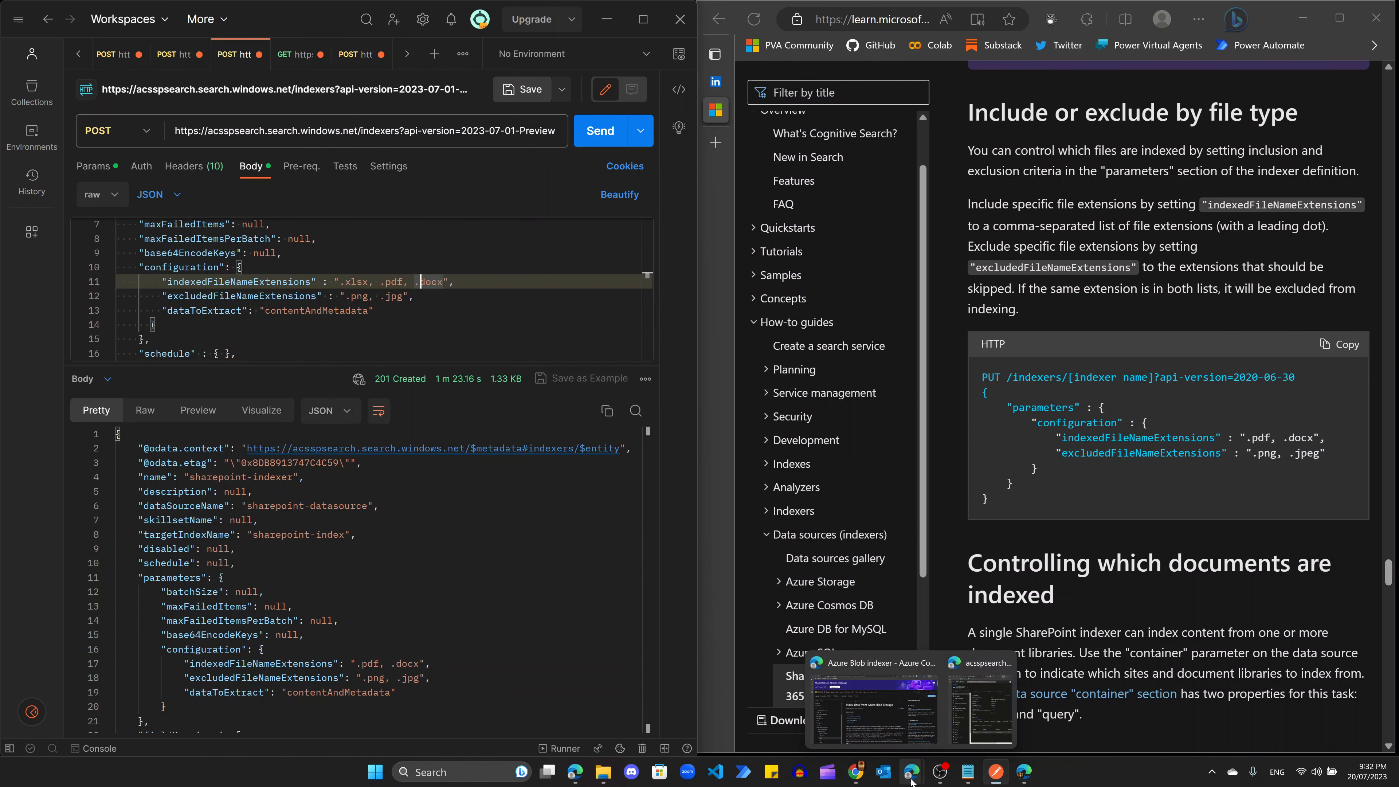
# Step: Refresh the Indexers list in the Azure portal and try to create sharepoint-indexer again by resending the POST request in Postman
pyautogui.click(980, 729)
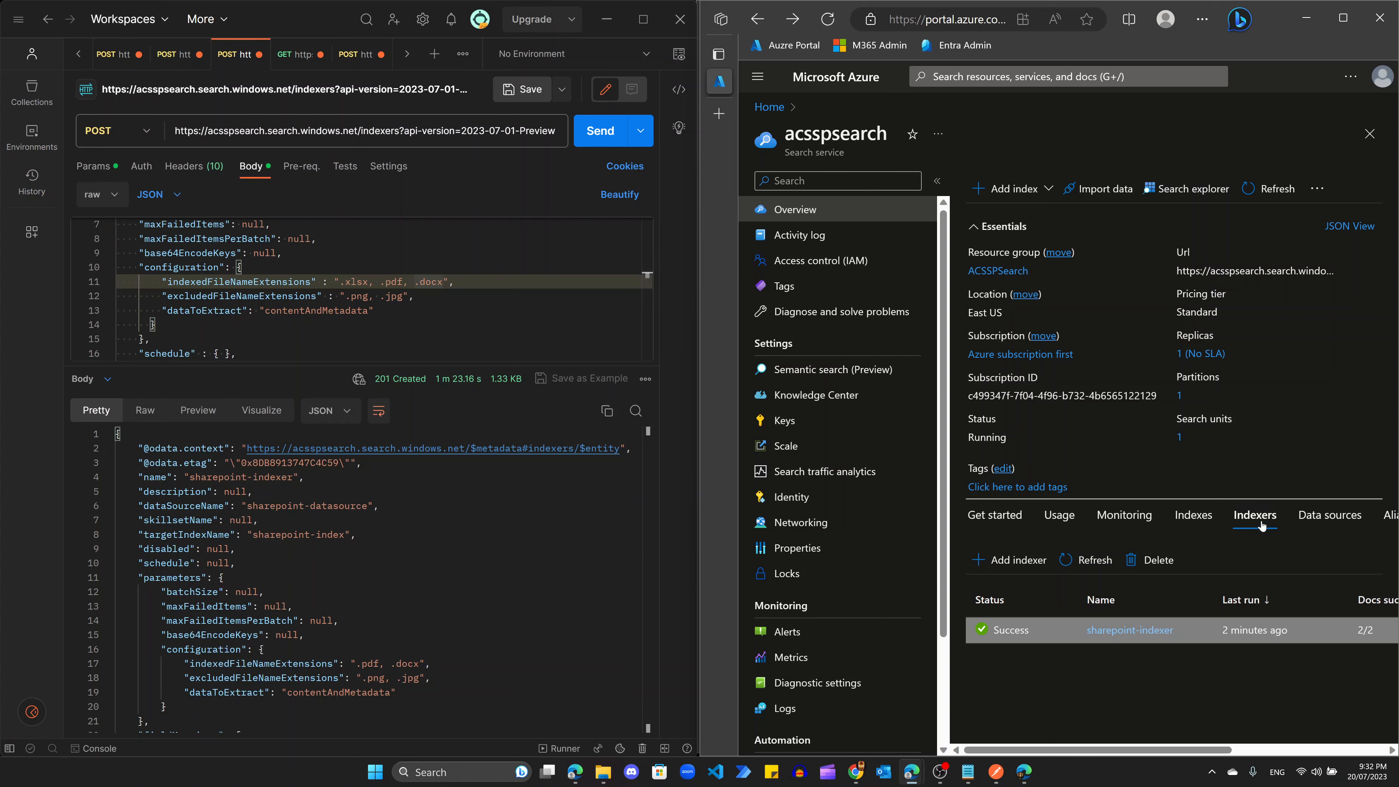
pyautogui.click(1090, 560)
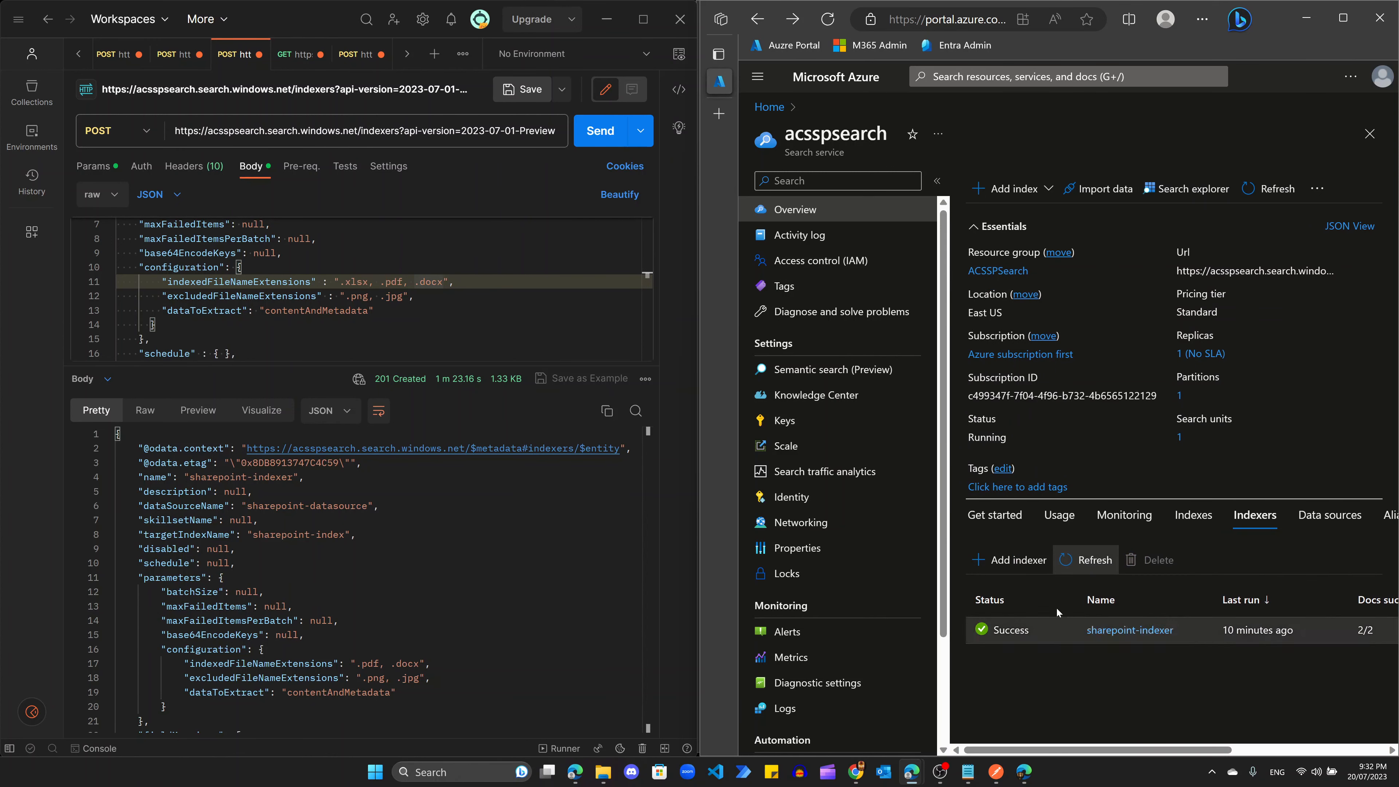
pyautogui.click(602, 131)
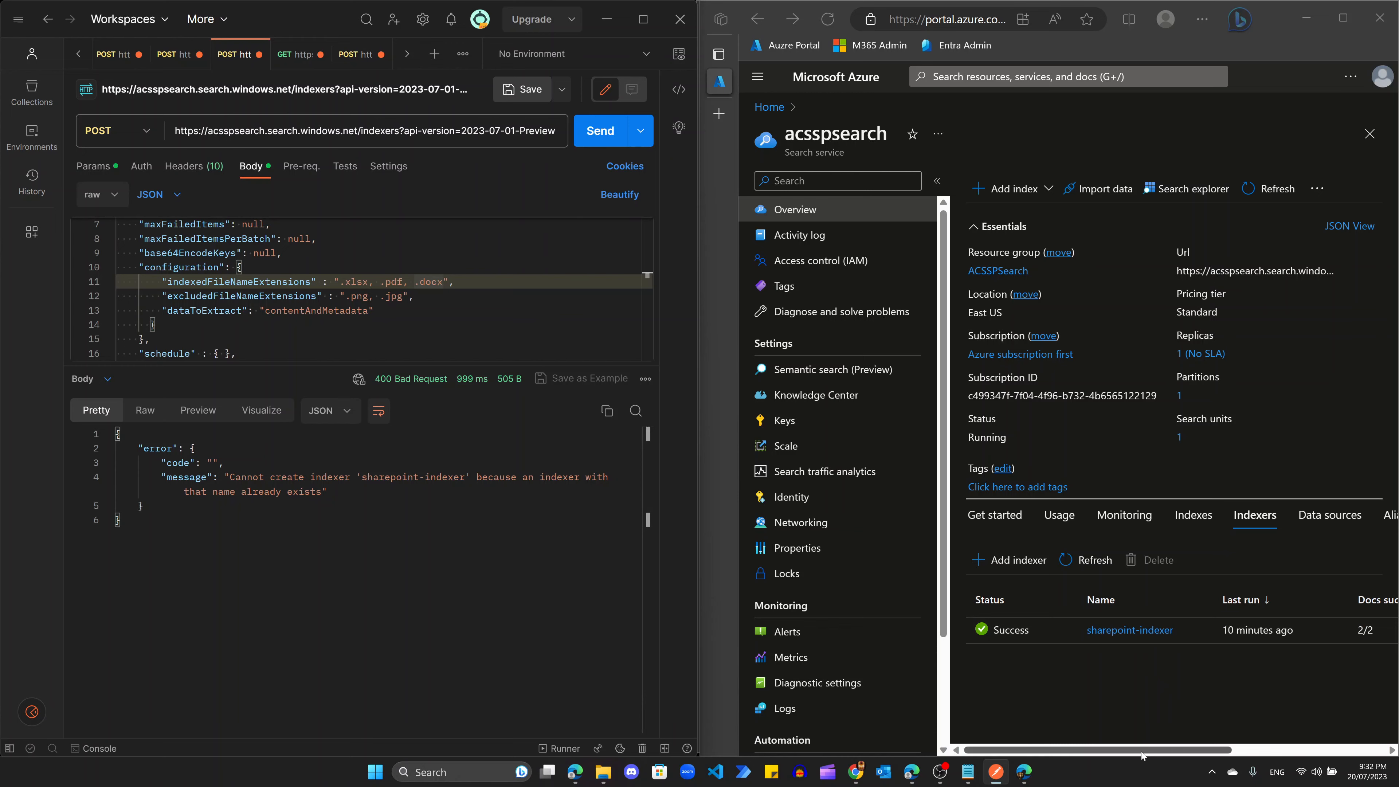
# Step: Delete sharepoint-indexer in the Azure portal without its associated index and data source, and refresh the Indexers list
pyautogui.moveTo(1141, 752); pyautogui.dragTo(1295, 752)
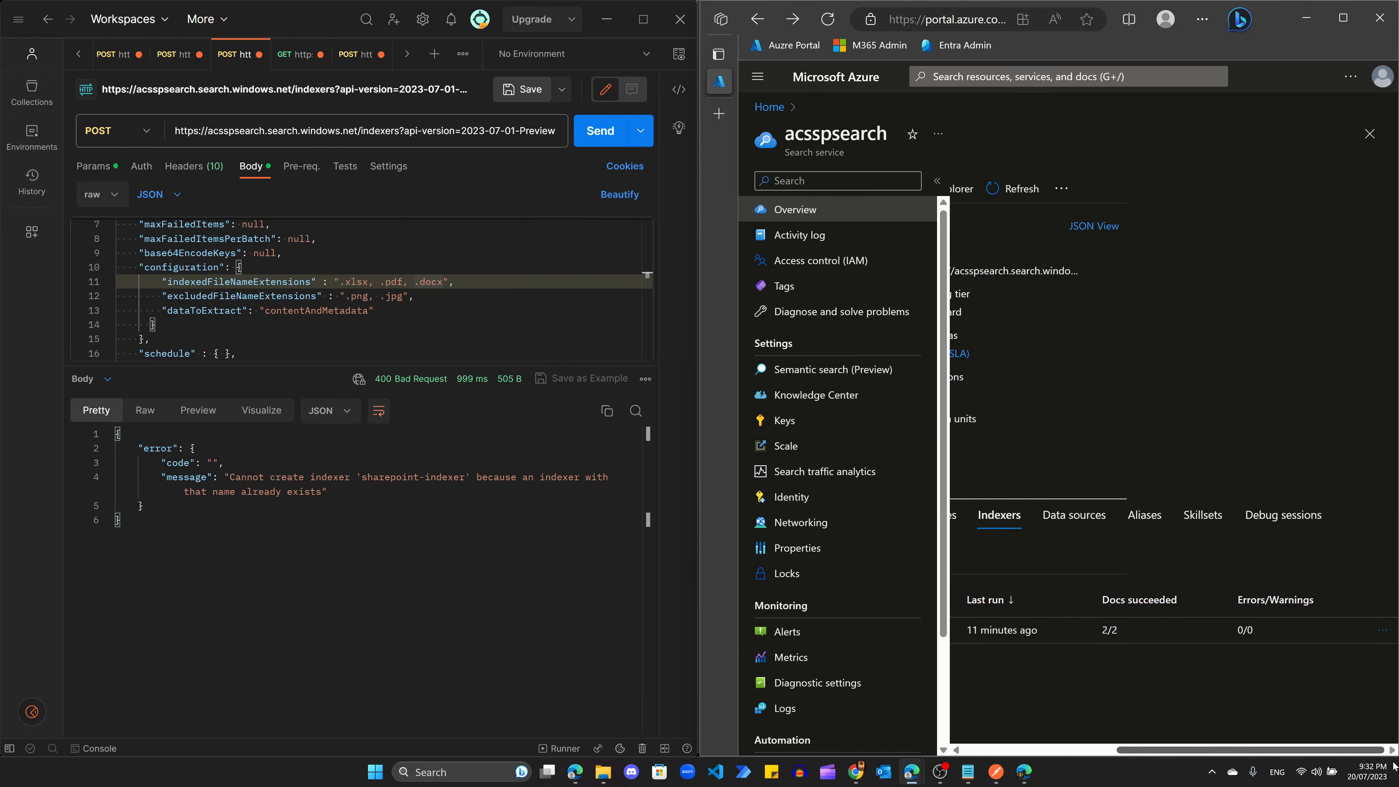
pyautogui.click(1383, 629)
pyautogui.click(1320, 664)
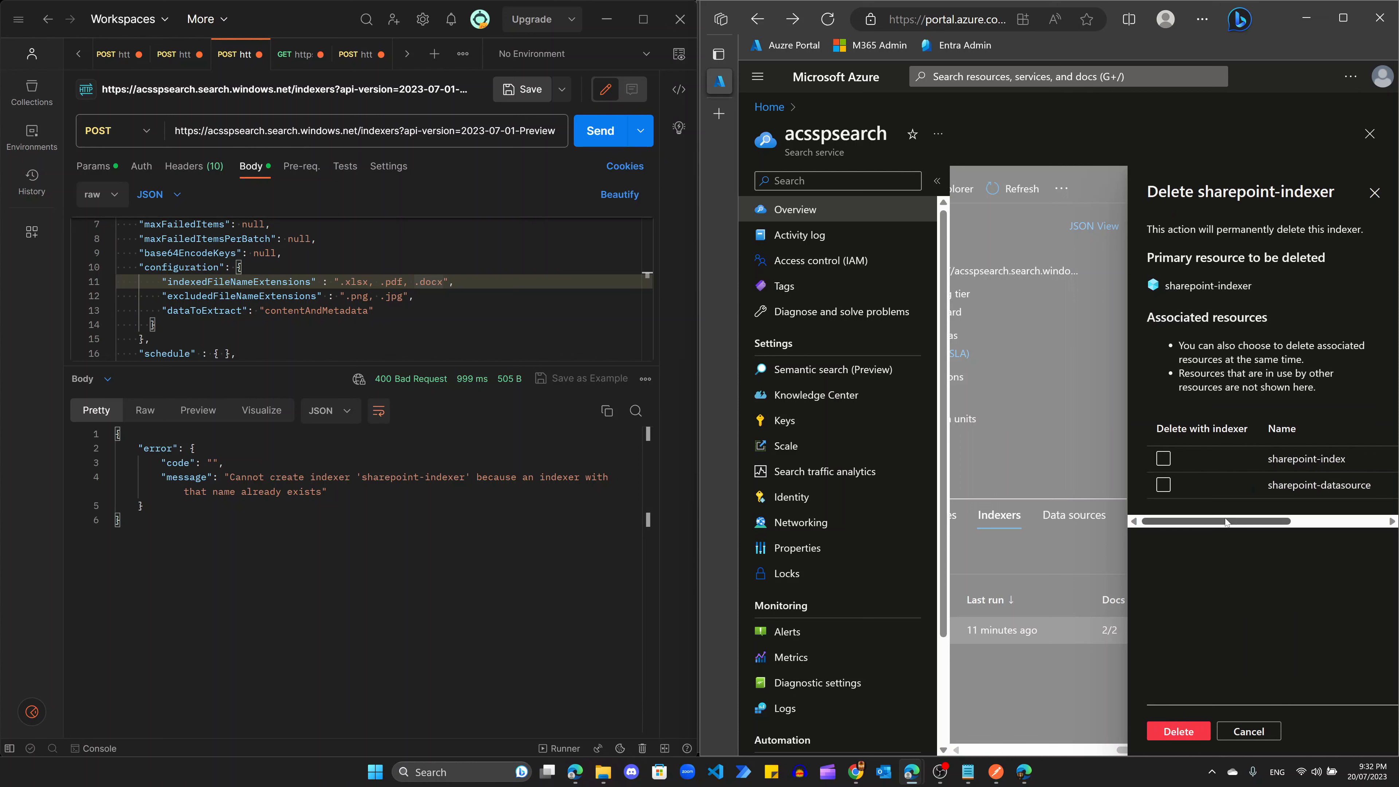
pyautogui.click(1162, 459)
pyautogui.click(1162, 458)
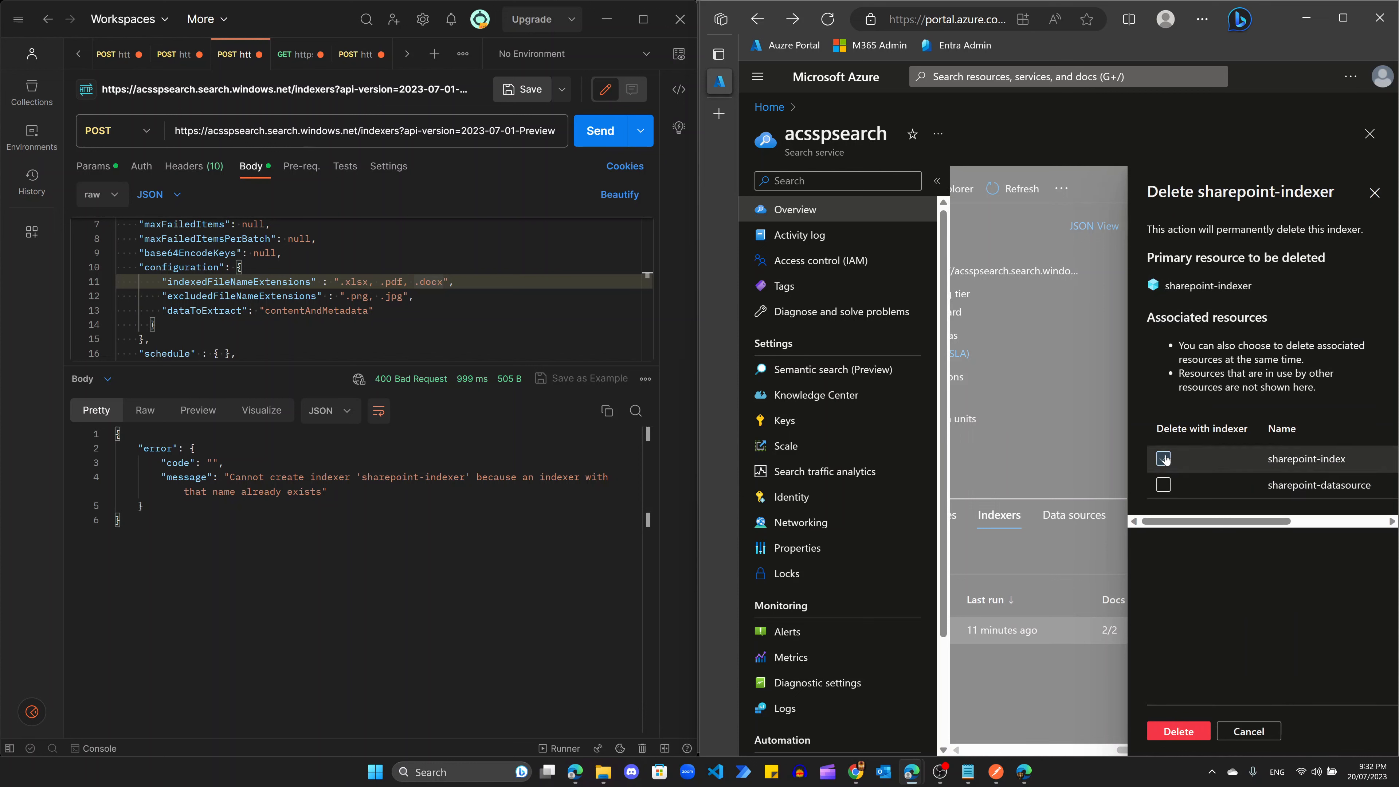
pyautogui.moveTo(1178, 524)
pyautogui.mouseDown()
pyautogui.moveTo(1278, 530)
pyautogui.moveTo(1173, 527)
pyautogui.mouseUp()
pyautogui.click(1170, 736)
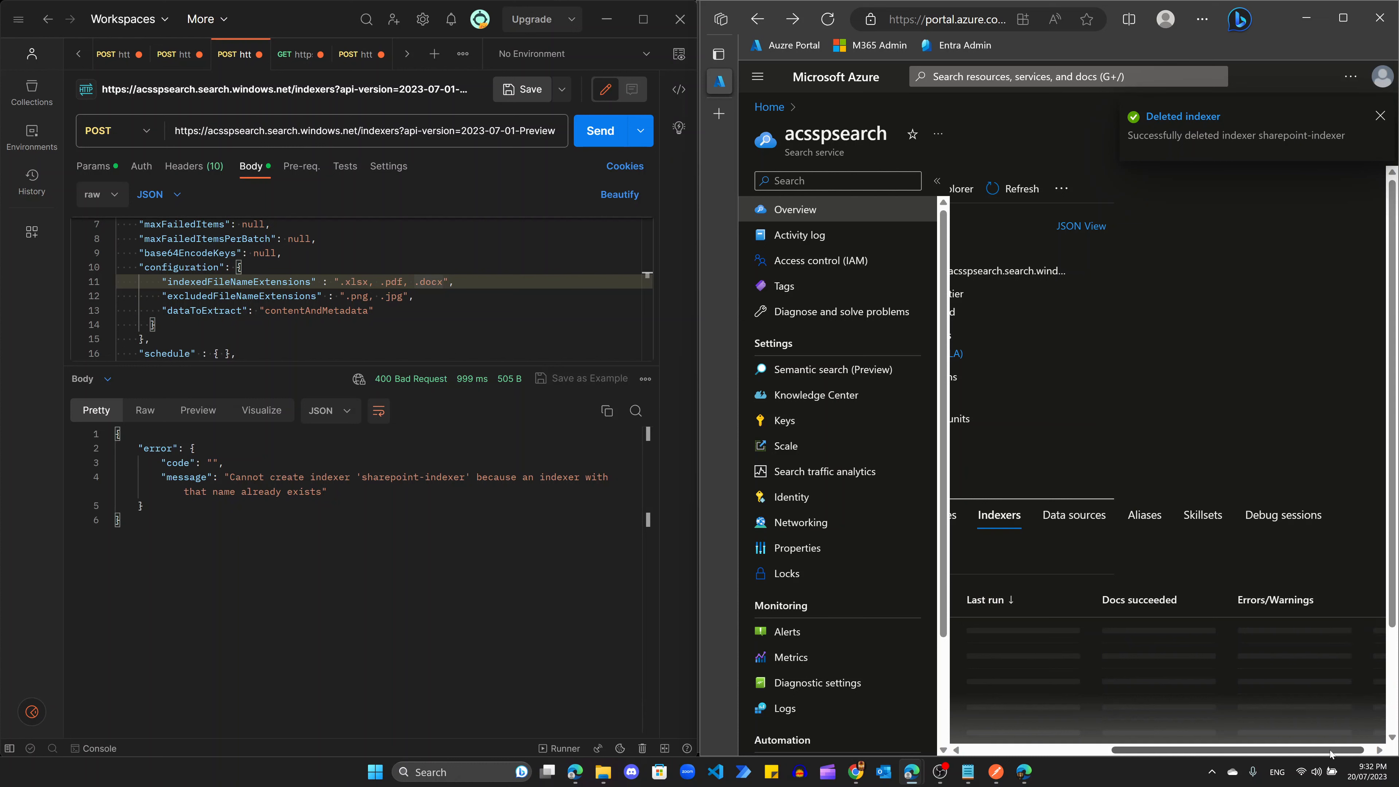
pyautogui.moveTo(1330, 754); pyautogui.dragTo(1182, 753)
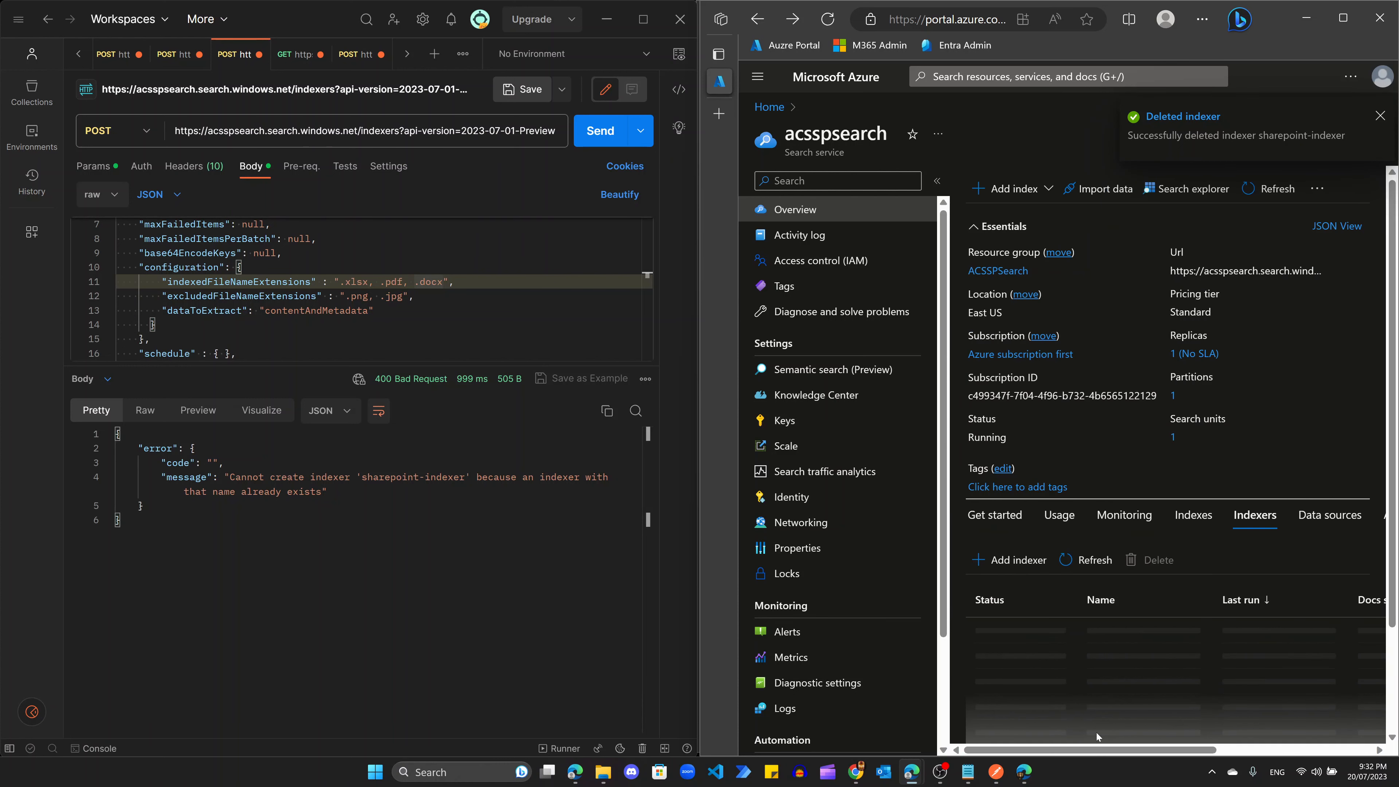
pyautogui.click(1082, 560)
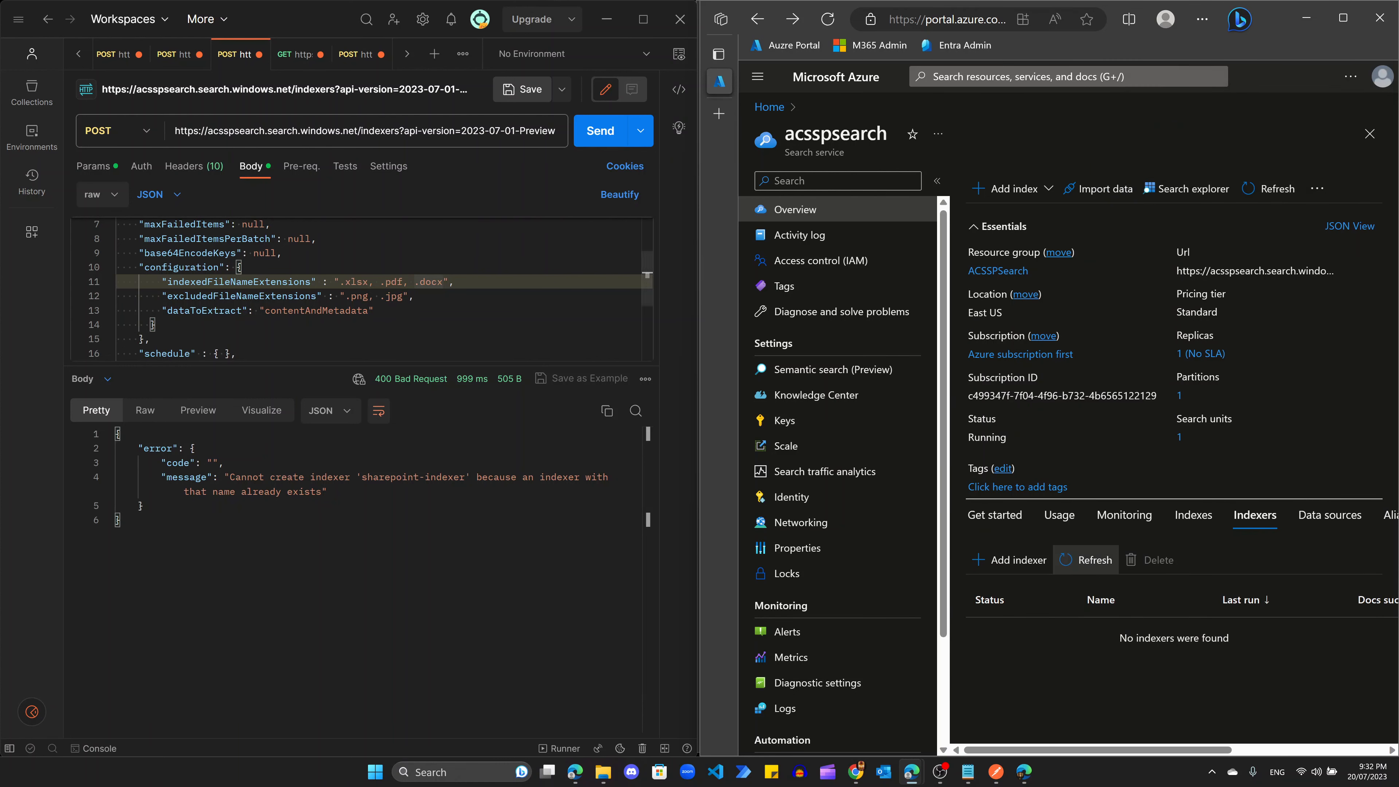
# Step: Send the create-indexer POST request in Postman with .xlsx, .pdf and .docx as the indexed file extensions
pyautogui.click(155, 325)
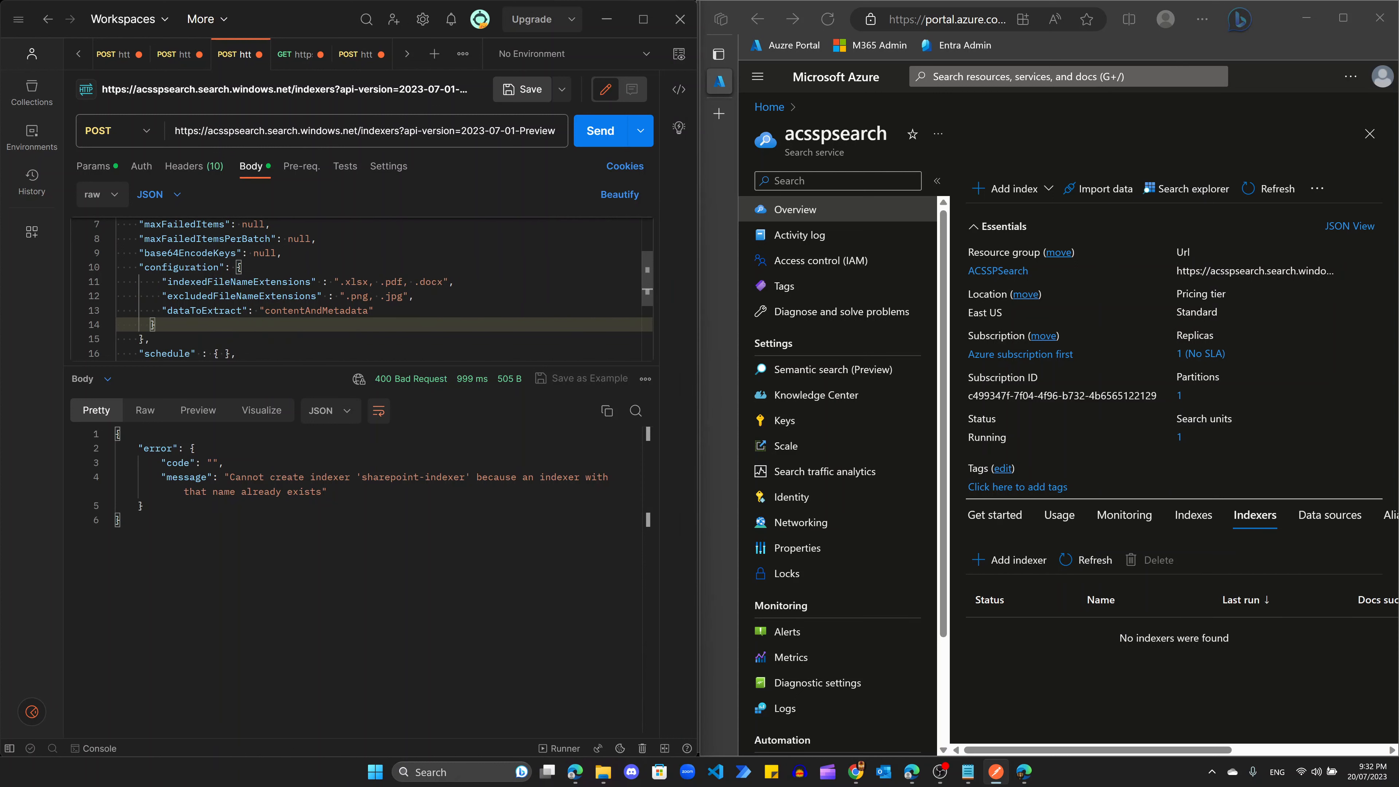
pyautogui.click(358, 281)
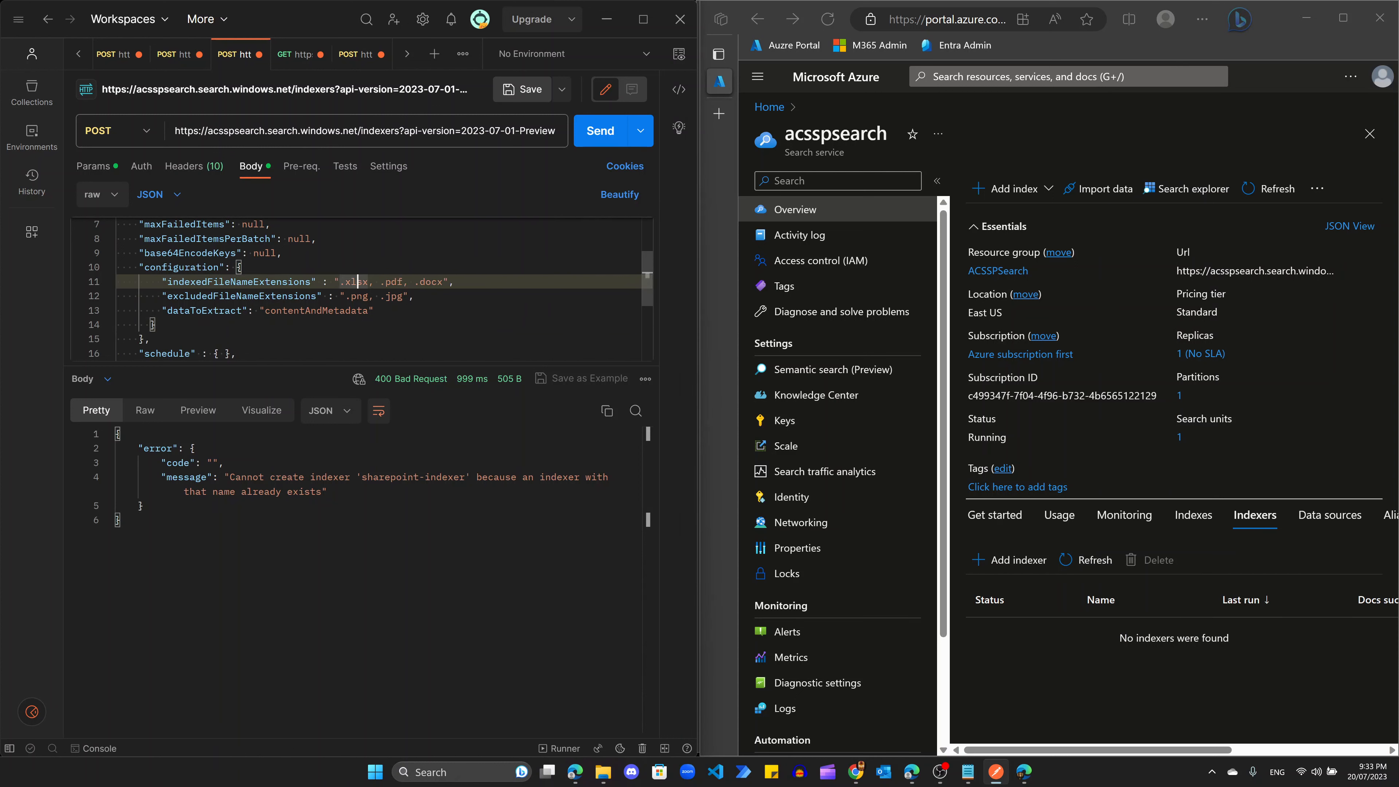
pyautogui.click(601, 138)
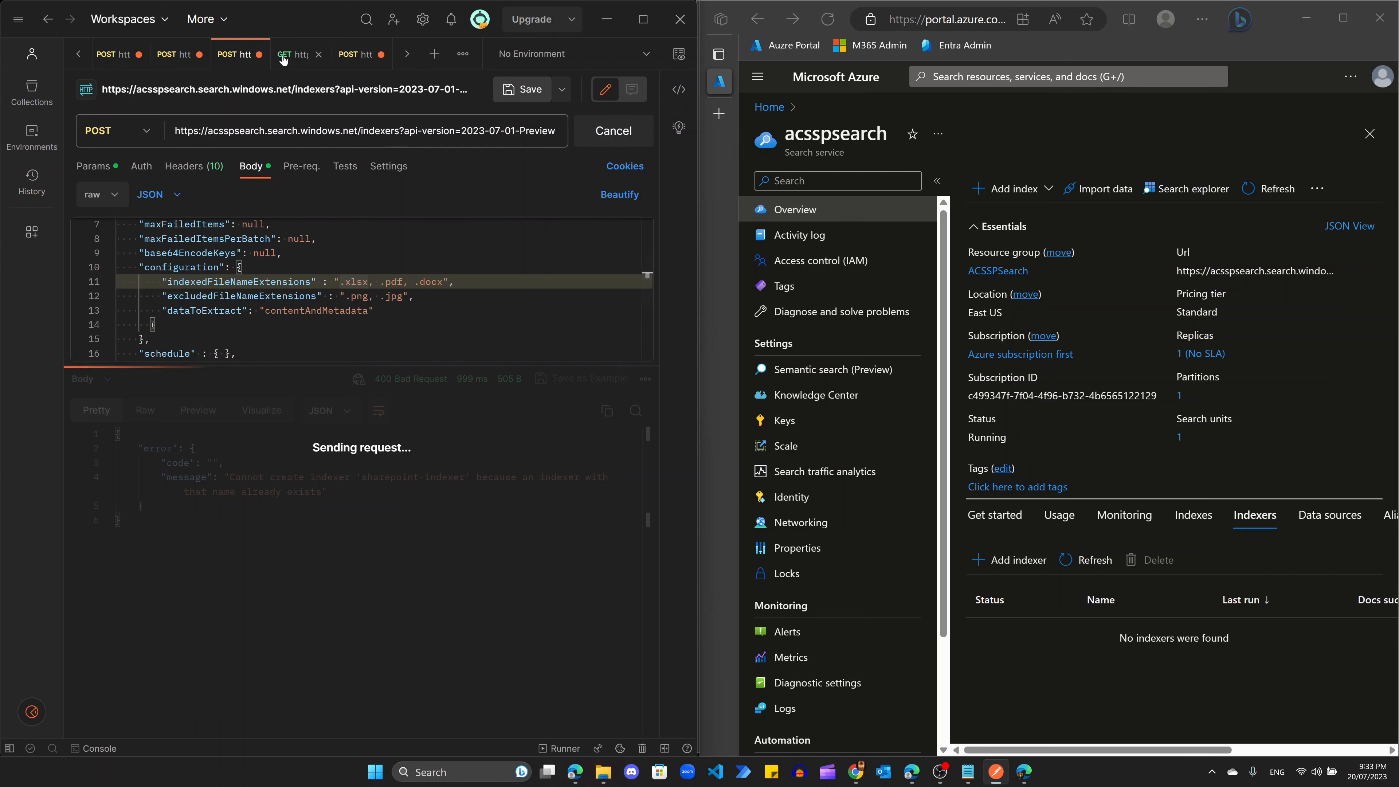
# Step: Clear the old response of the sharepoint-indexer status GET request, send the request again and examine the returned status
pyautogui.click(297, 65)
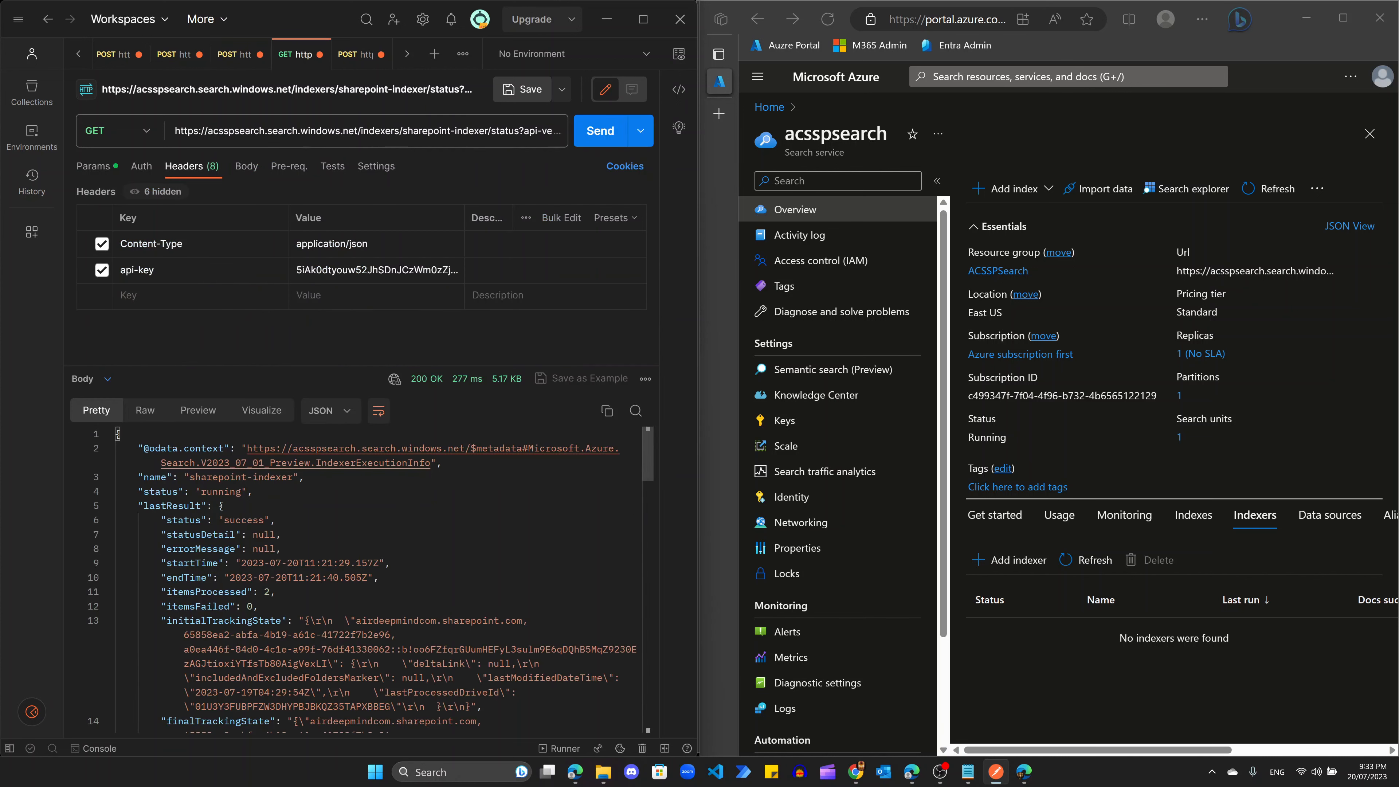
pyautogui.click(645, 379)
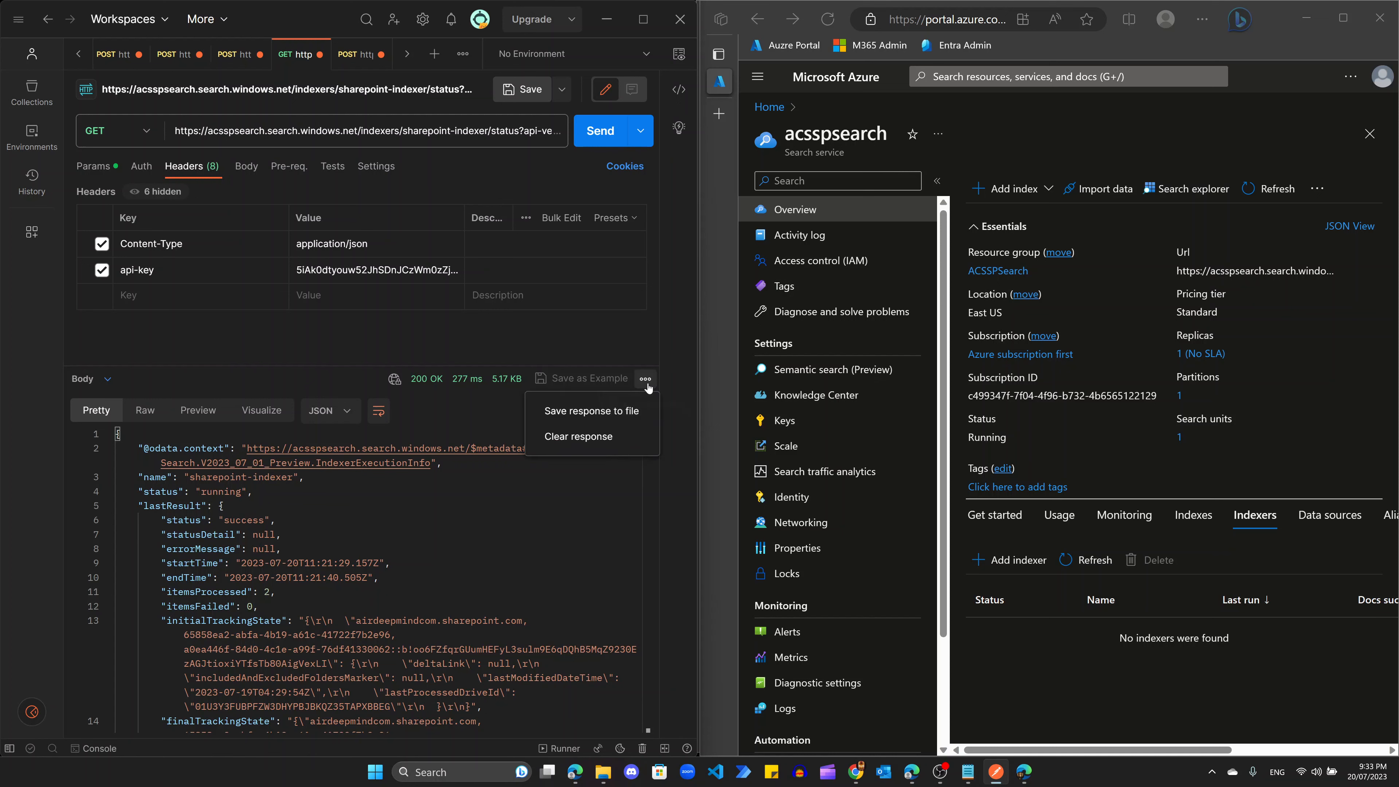
pyautogui.click(583, 441)
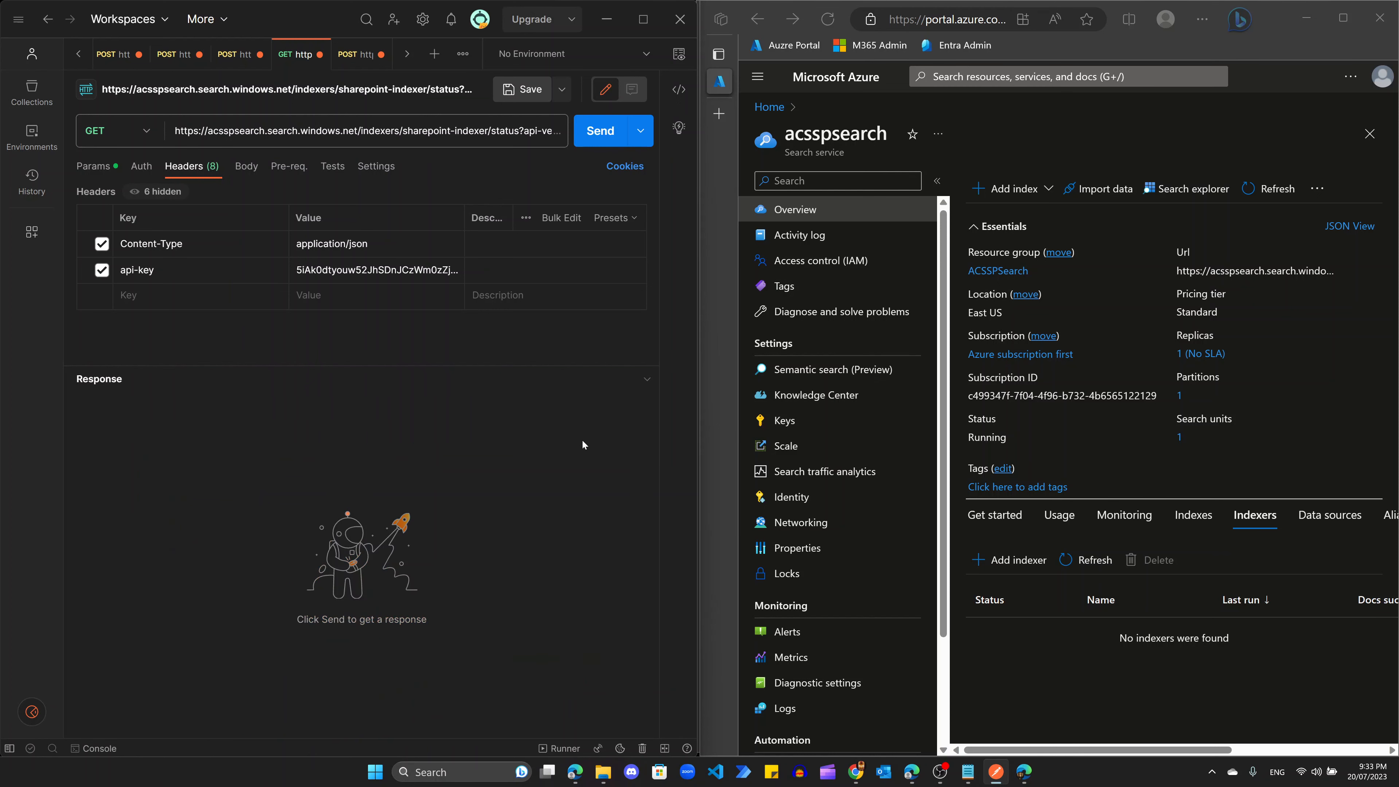
pyautogui.click(601, 130)
pyautogui.click(246, 165)
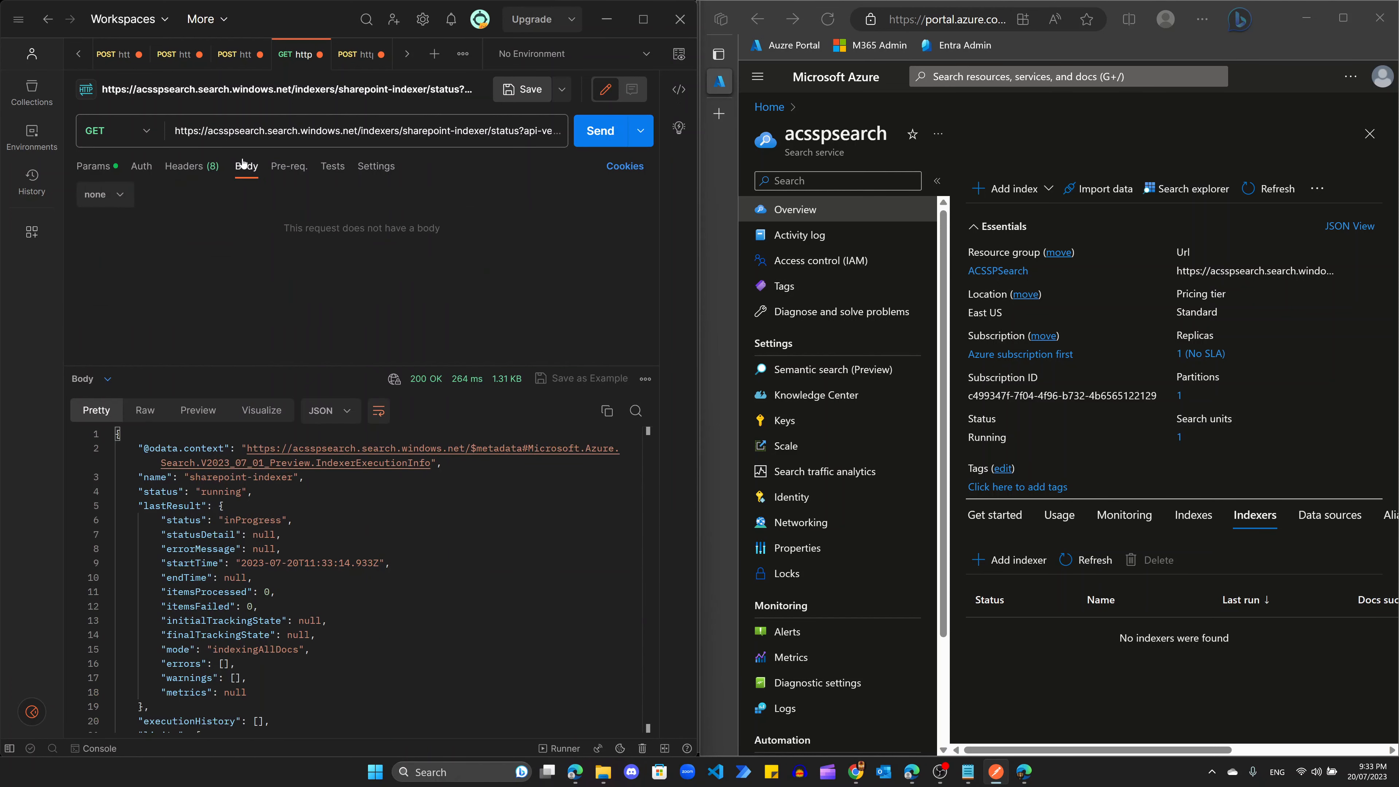
pyautogui.scroll(-5, 331, 578)
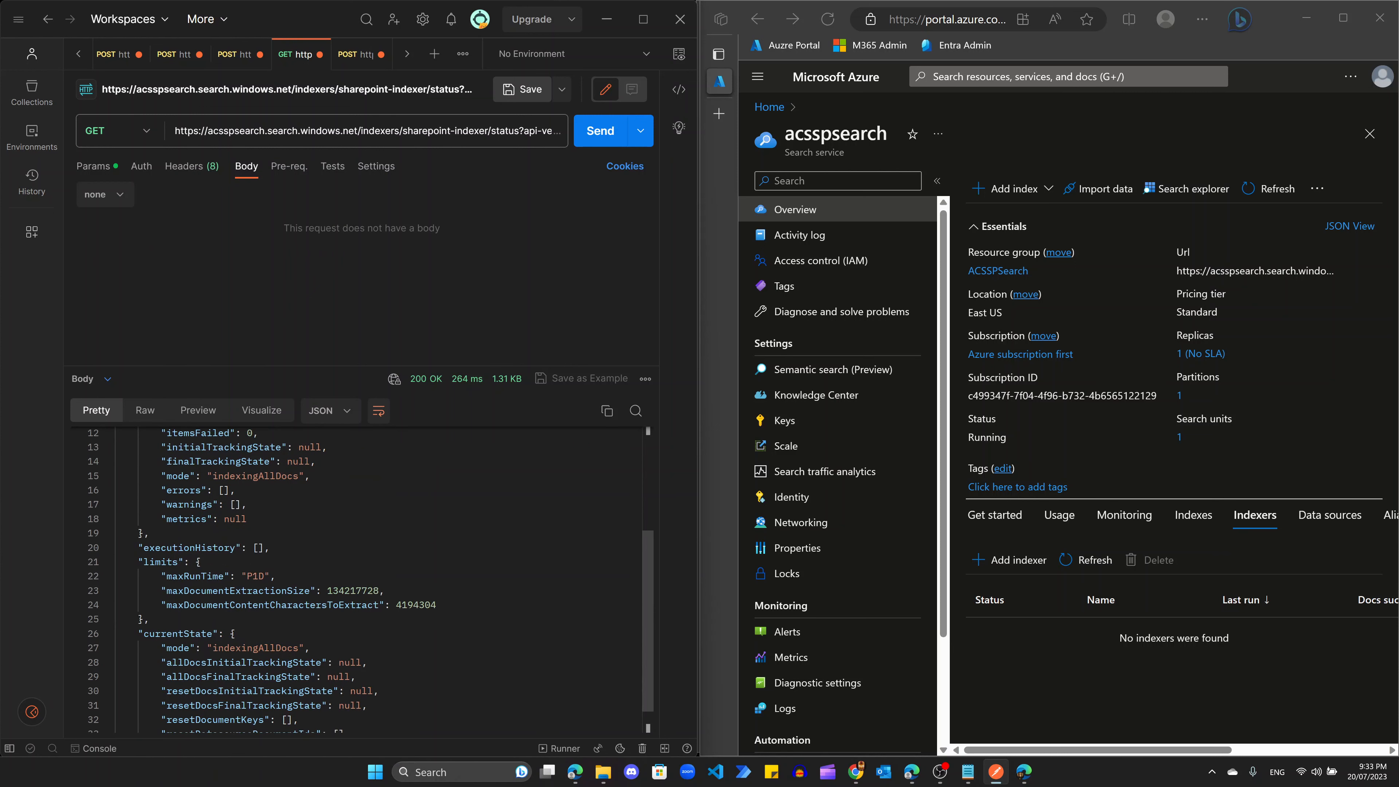
pyautogui.scroll(5, 331, 579)
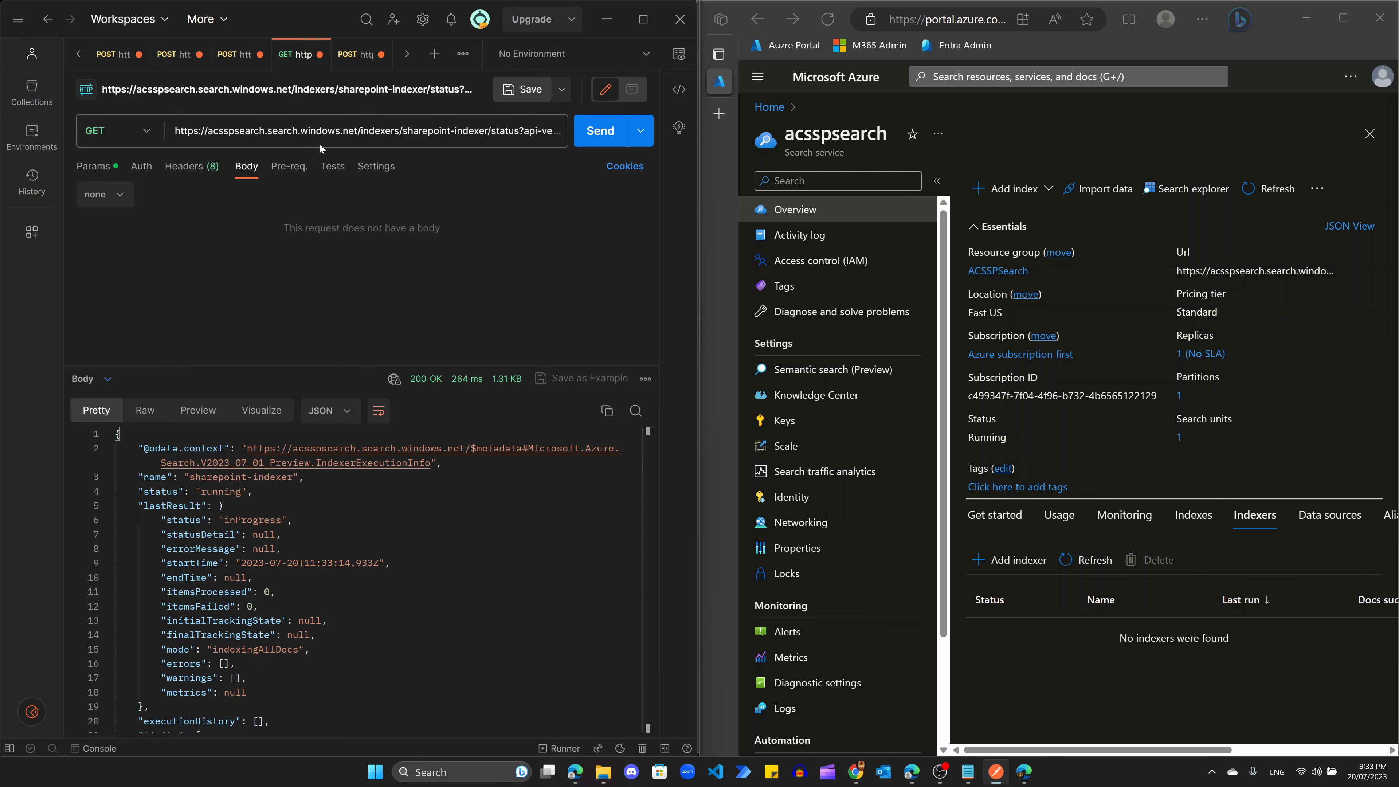
# Step: Resend the indexer status request and review the last result and execution history in the response
pyautogui.click(597, 132)
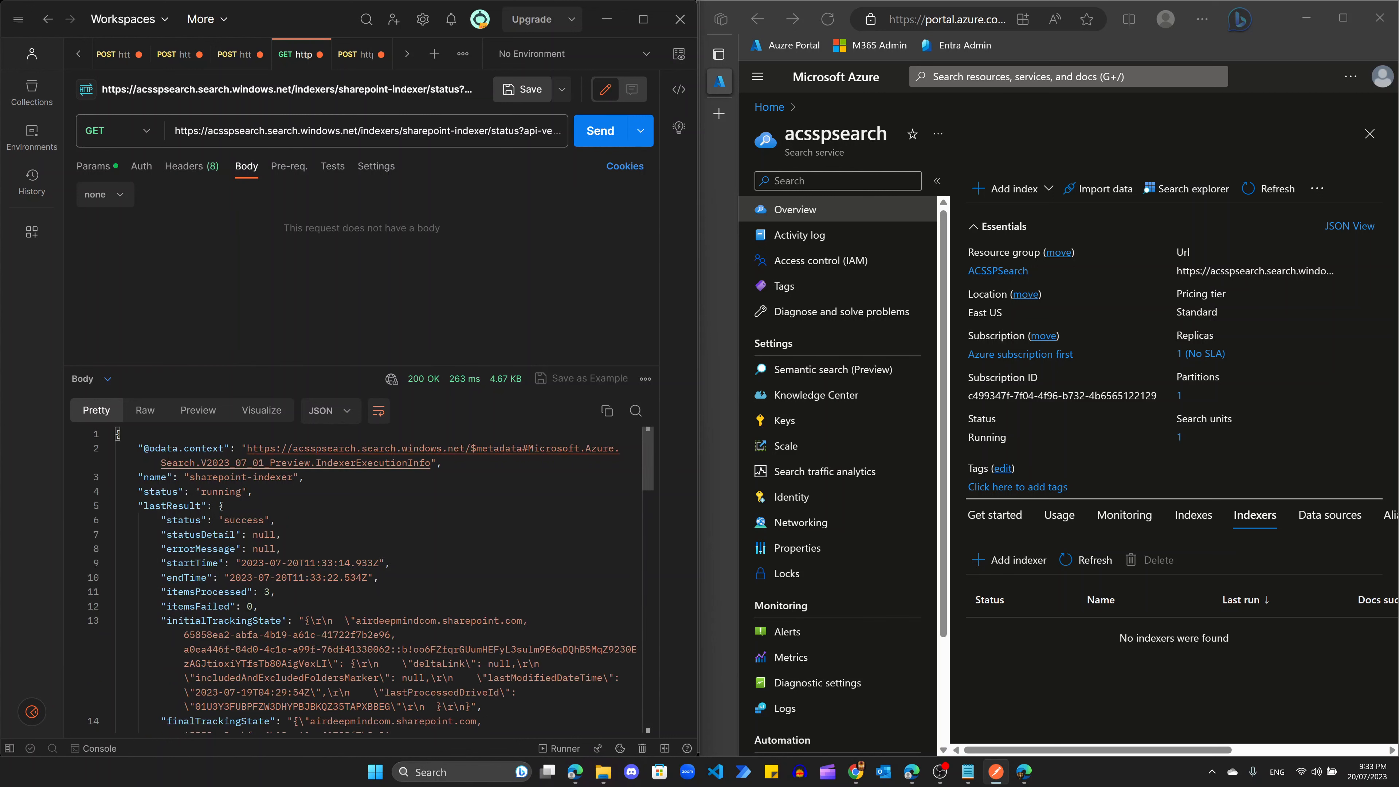
pyautogui.scroll(-6, 118, 434)
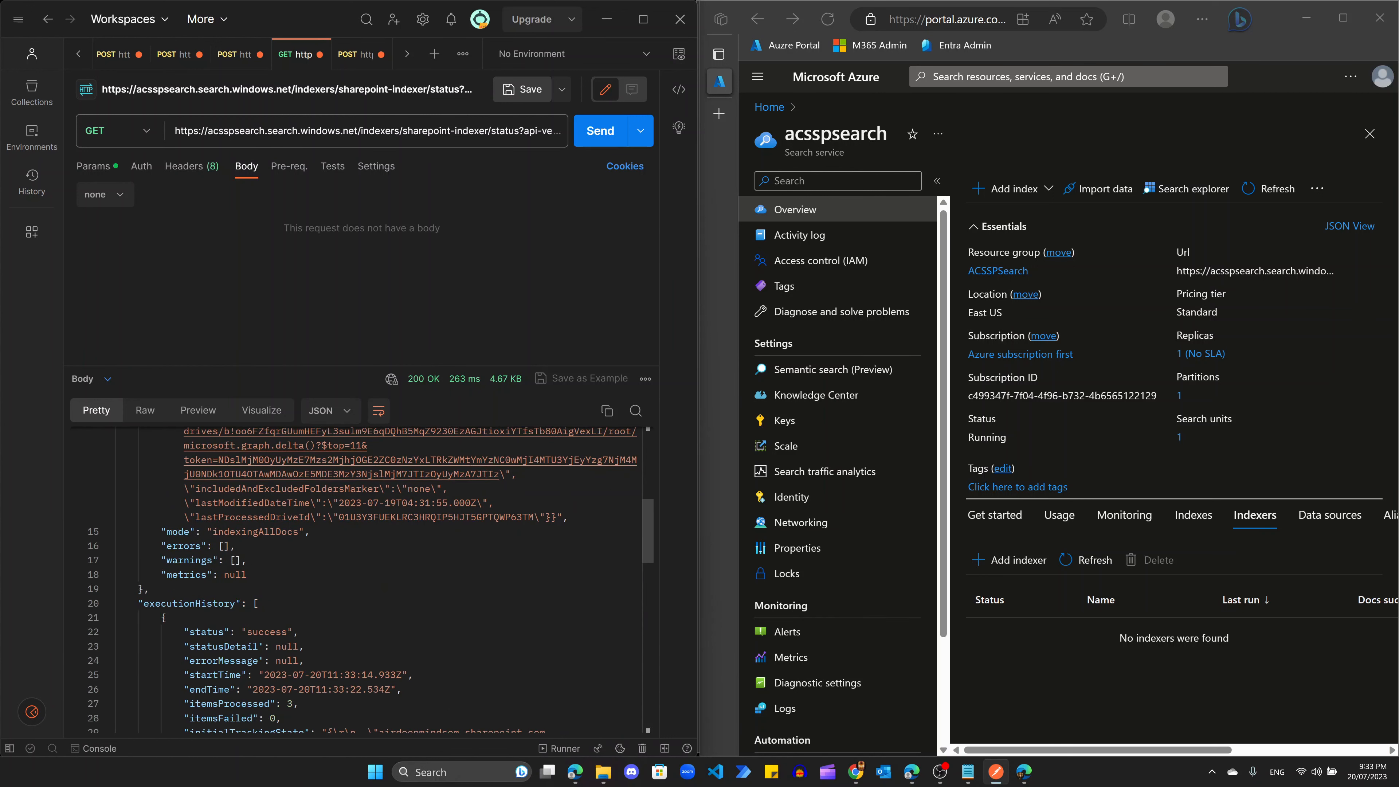
pyautogui.scroll(6, 117, 433)
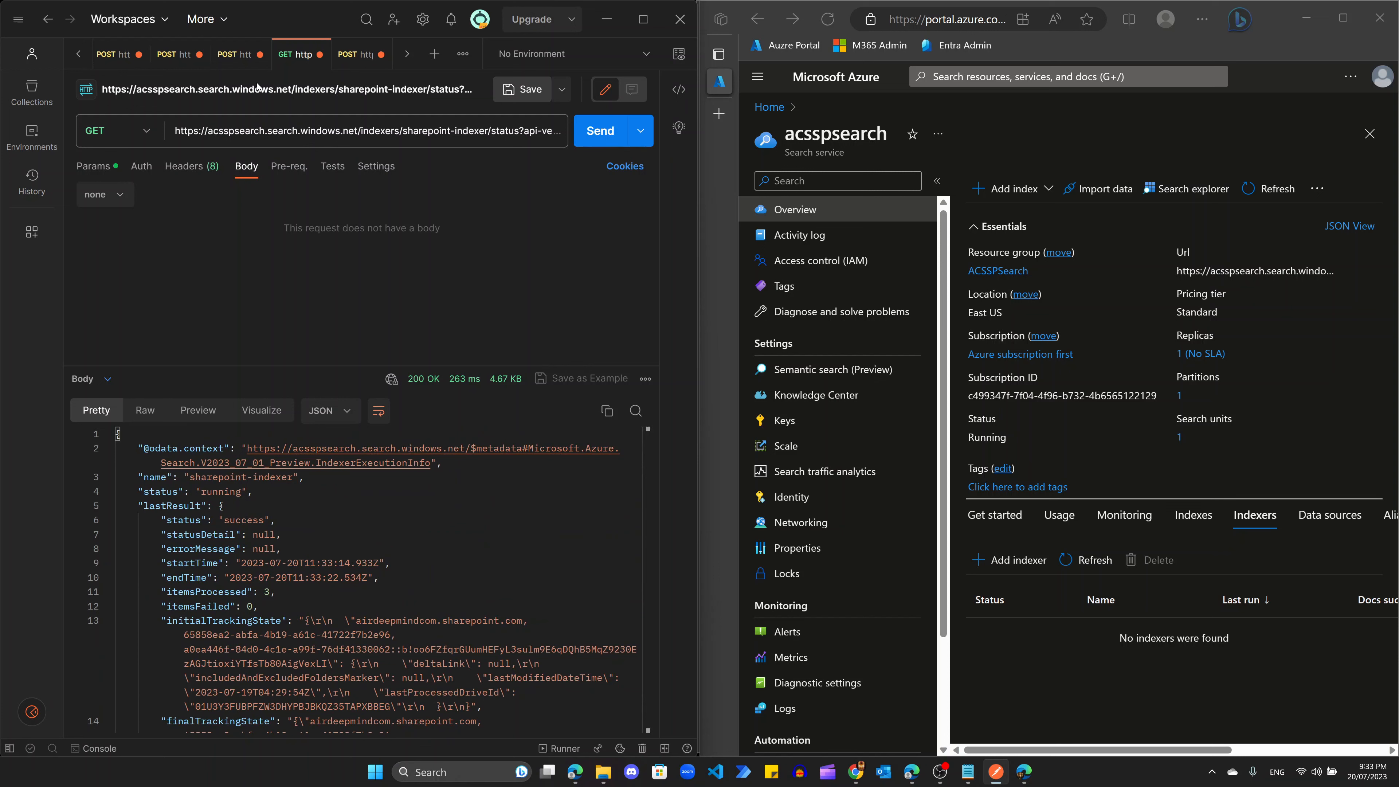
# Step: Check the create-indexer response, refresh the Indexers list in the Azure portal and inspect how many documents sharepoint-indexer processed successfully
pyautogui.click(234, 59)
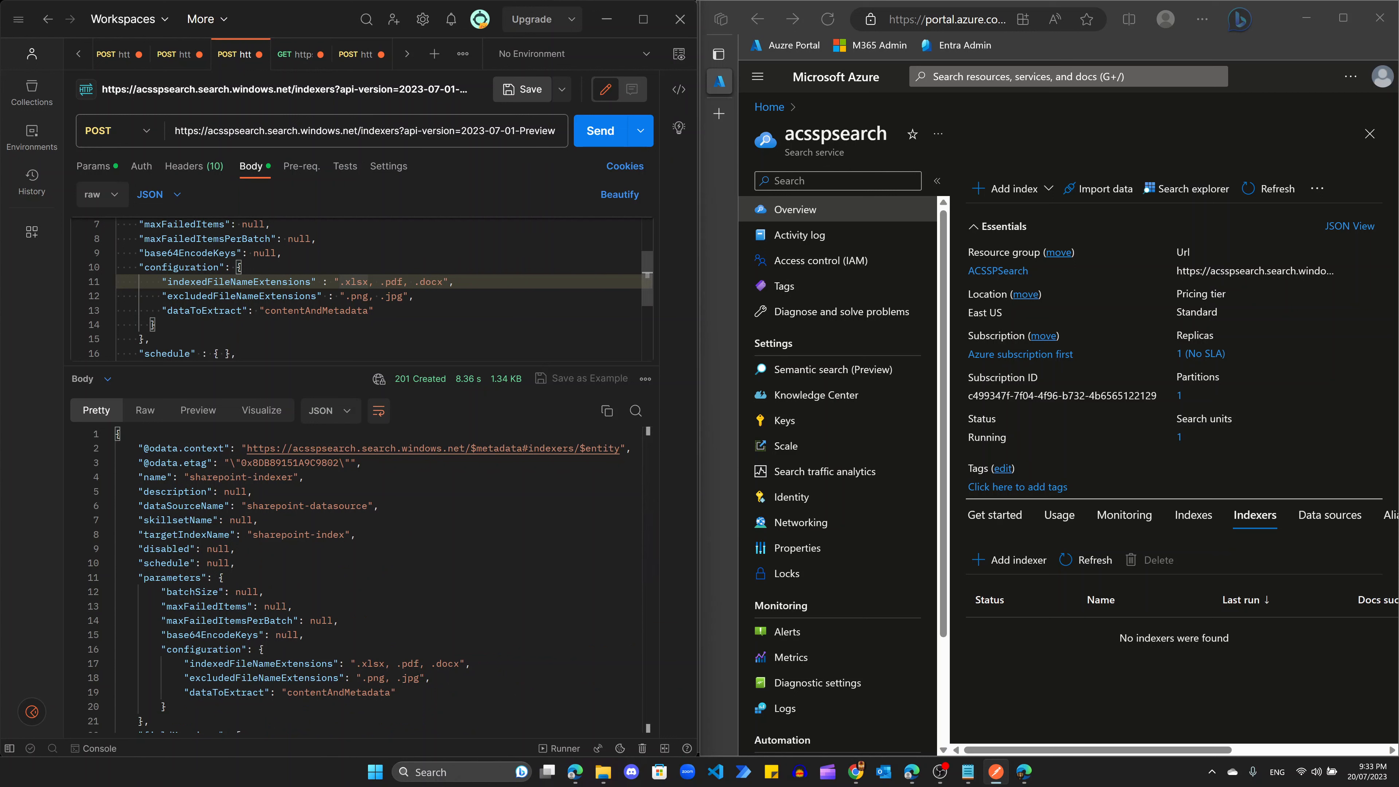
pyautogui.click(156, 325)
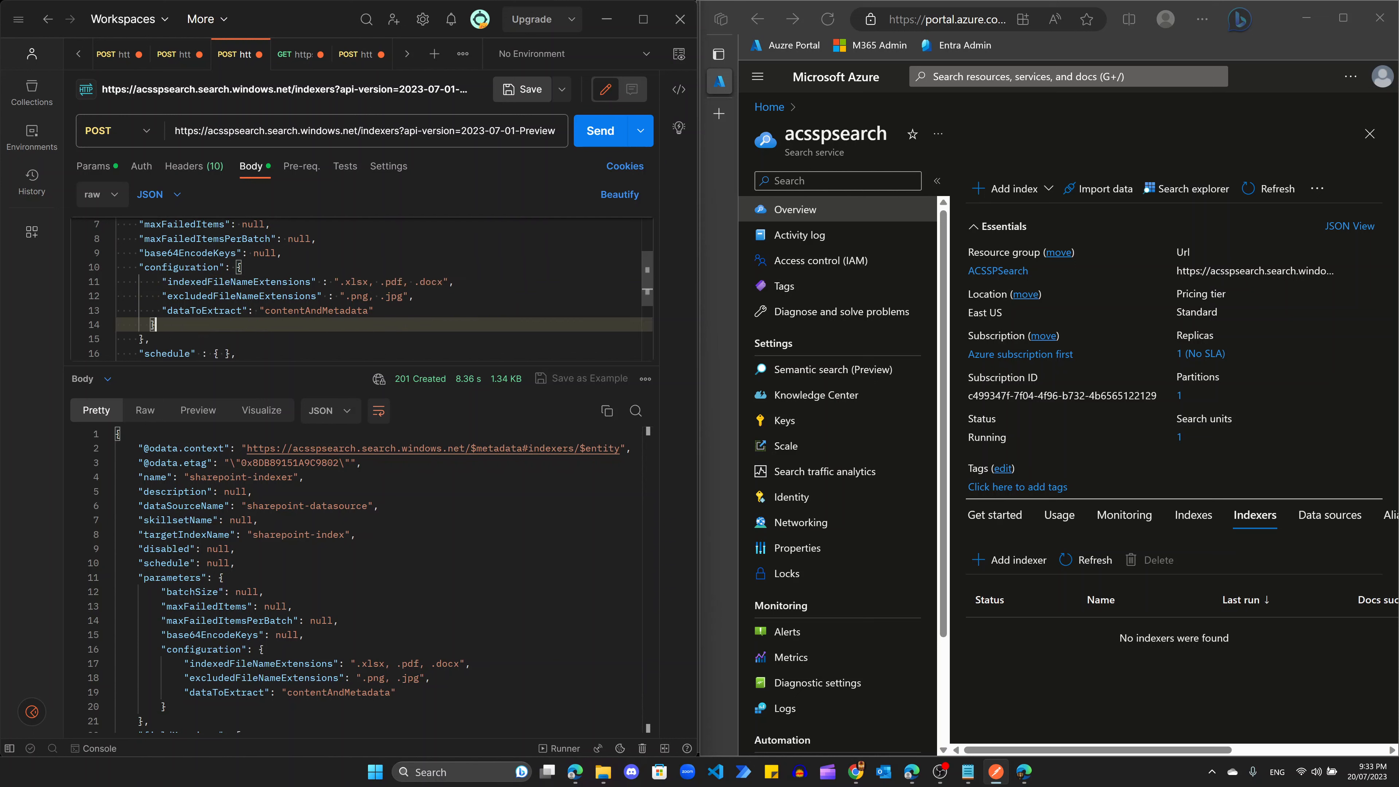
pyautogui.click(1085, 563)
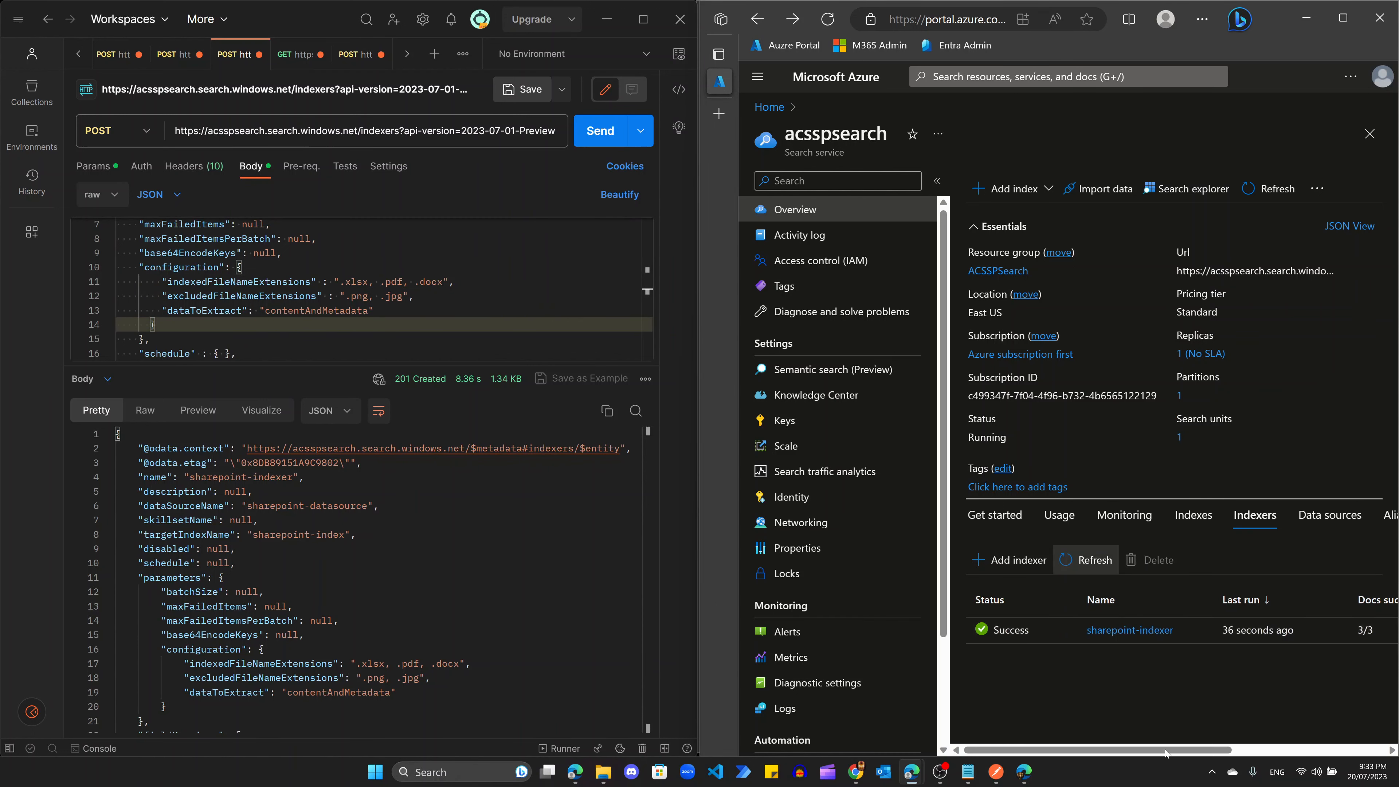
pyautogui.moveTo(1161, 753); pyautogui.dragTo(1236, 751)
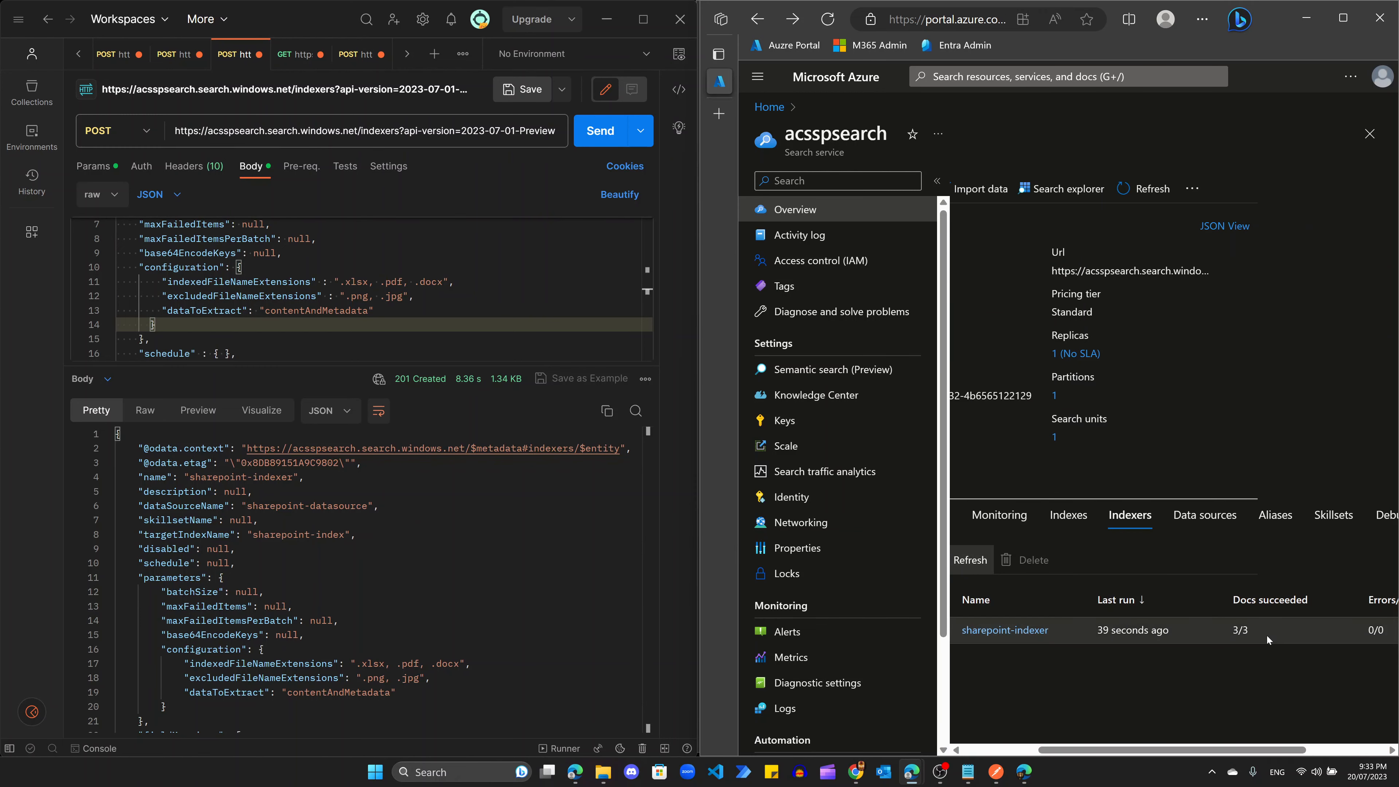
pyautogui.moveTo(1266, 632); pyautogui.dragTo(1226, 637)
pyautogui.click(1221, 655)
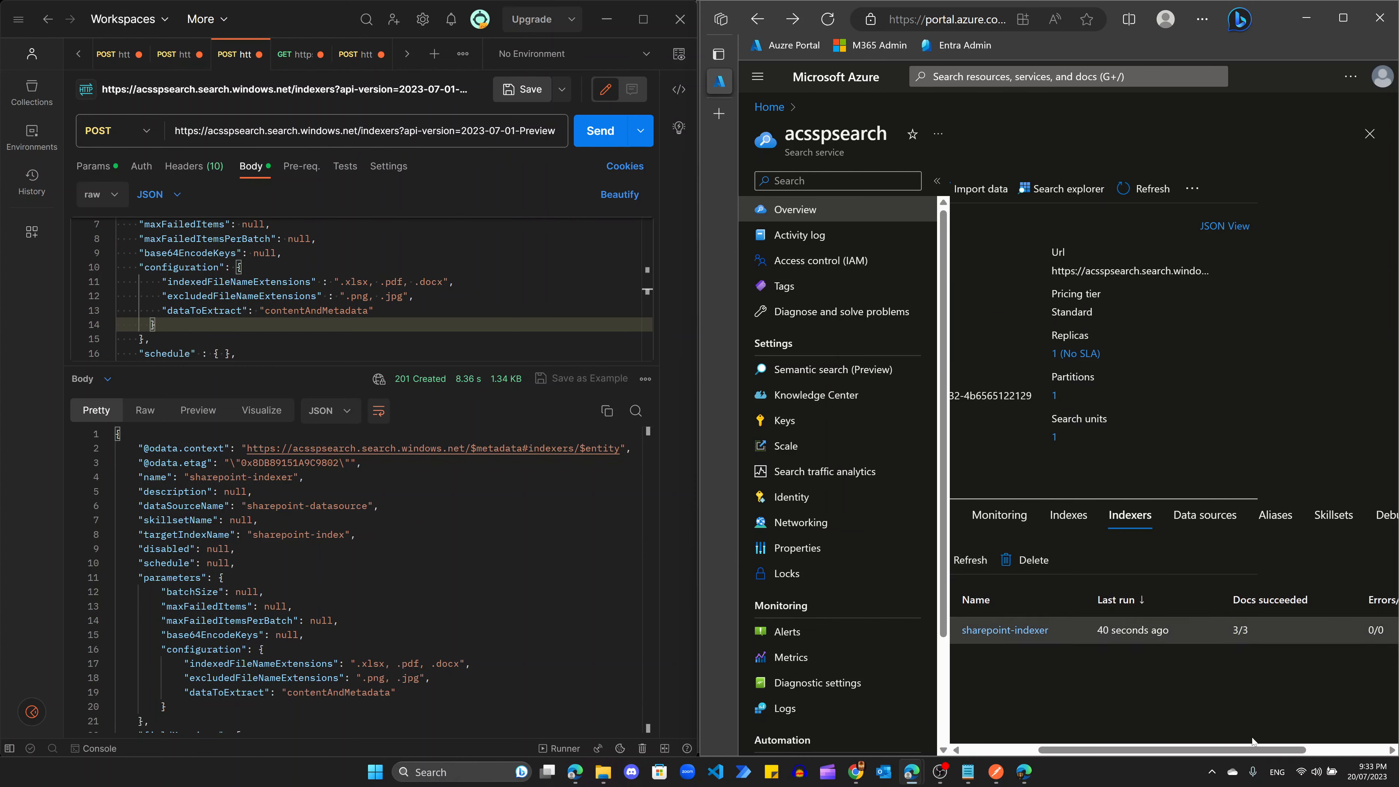
pyautogui.moveTo(1249, 749); pyautogui.dragTo(1174, 750)
# Step: Compare the indexer result with the files in the Marketing assets library in SharePoint, and return to the Azure portal
pyautogui.click(1024, 773)
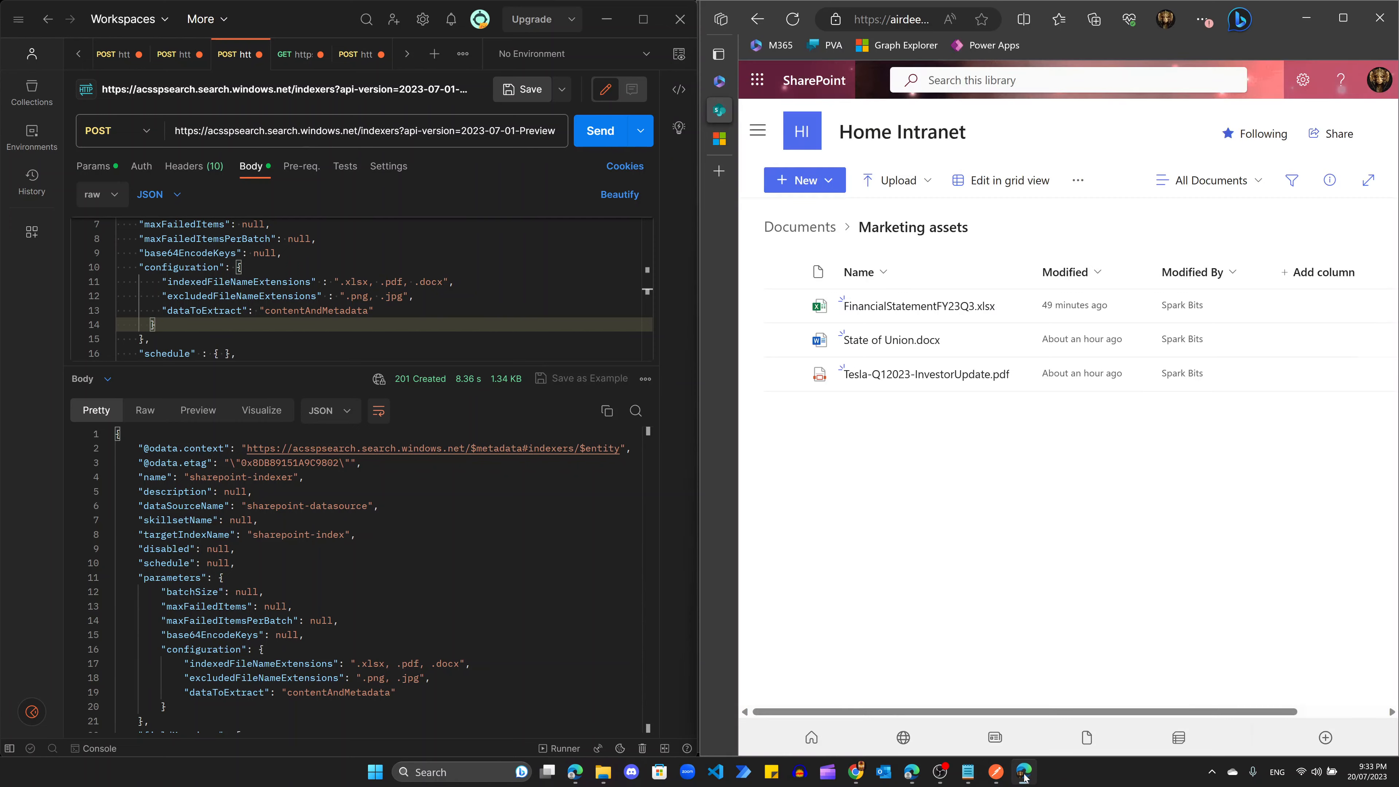
pyautogui.moveTo(922, 307)
pyautogui.click(1310, 23)
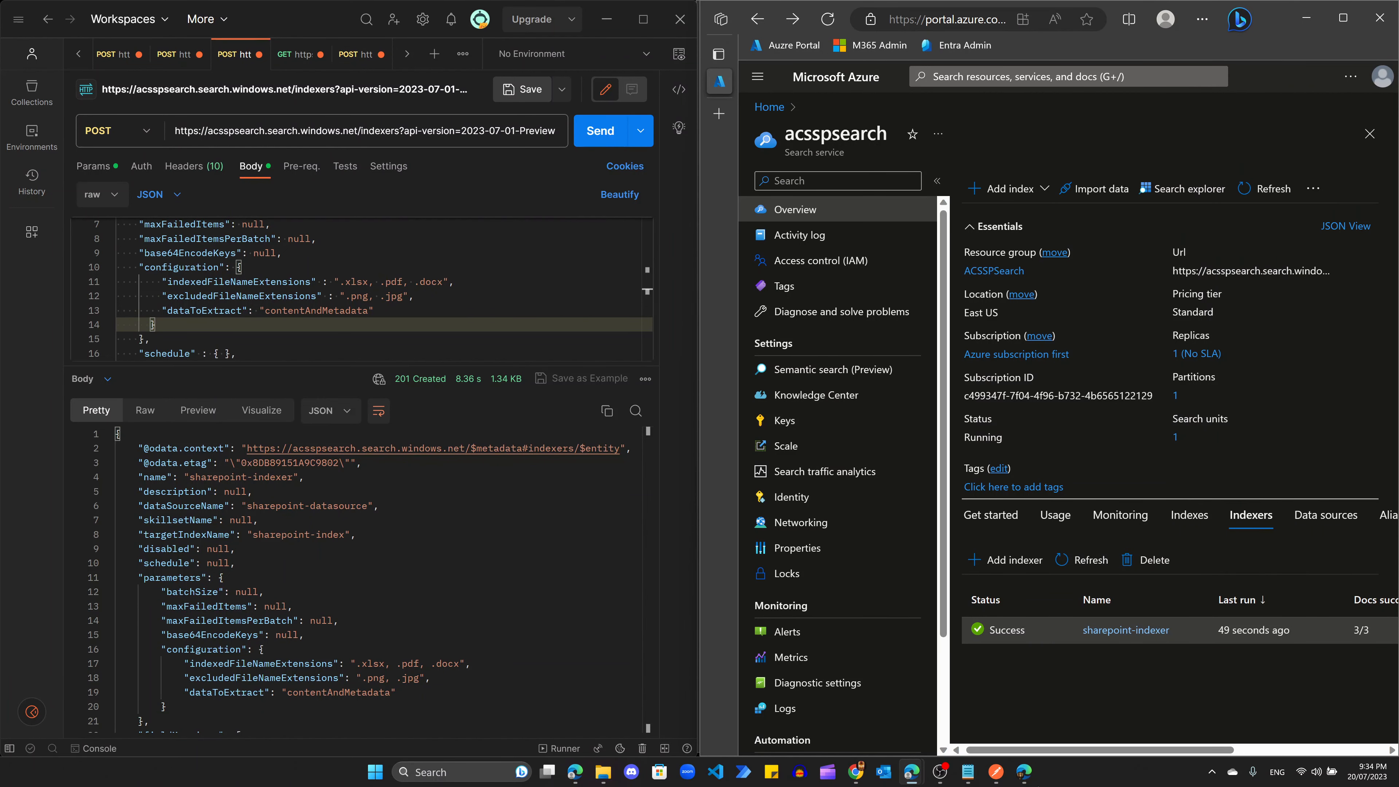
# Step: Open the run-indexer POST request in Postman, highlight run in its URL and look at the Marketing assets library in SharePoint
pyautogui.click(355, 55)
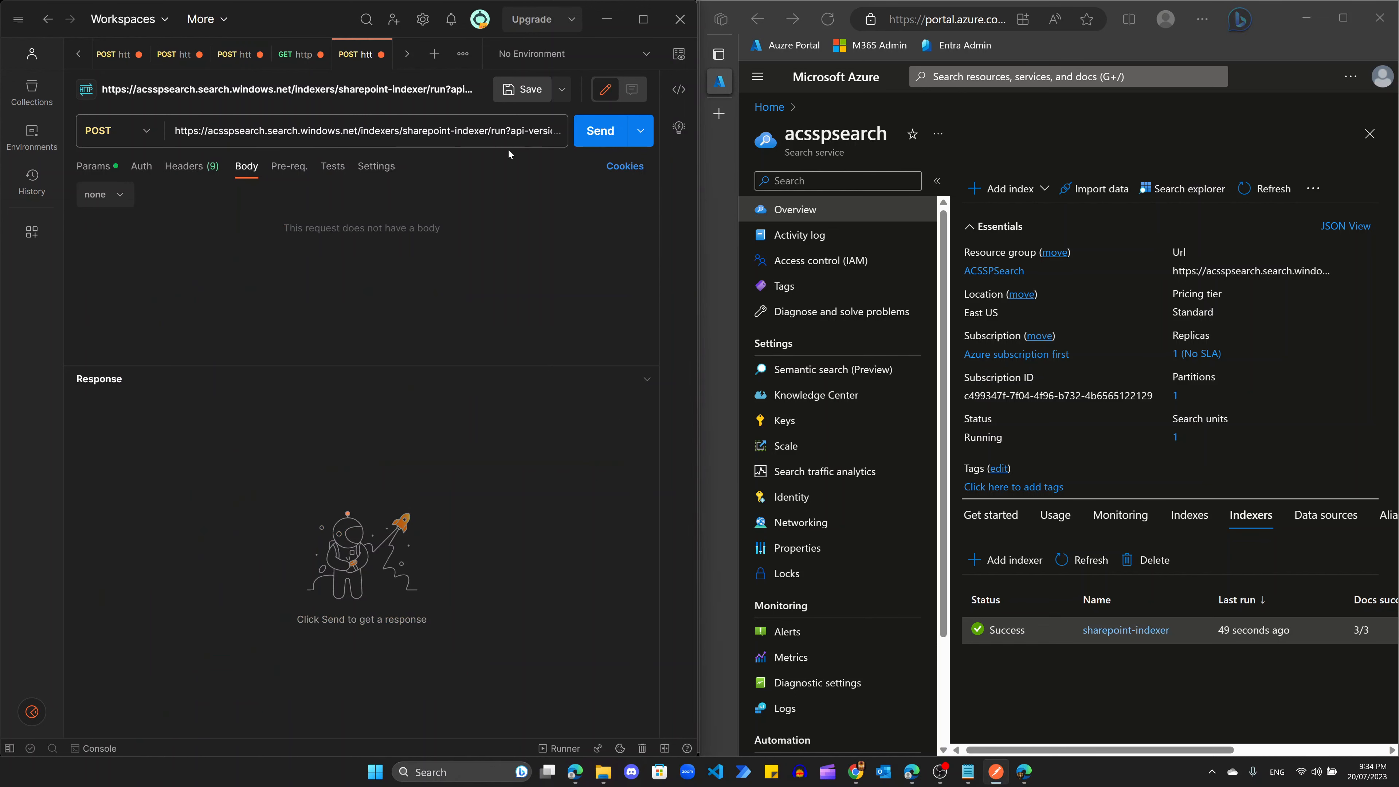
pyautogui.doubleClick(498, 130)
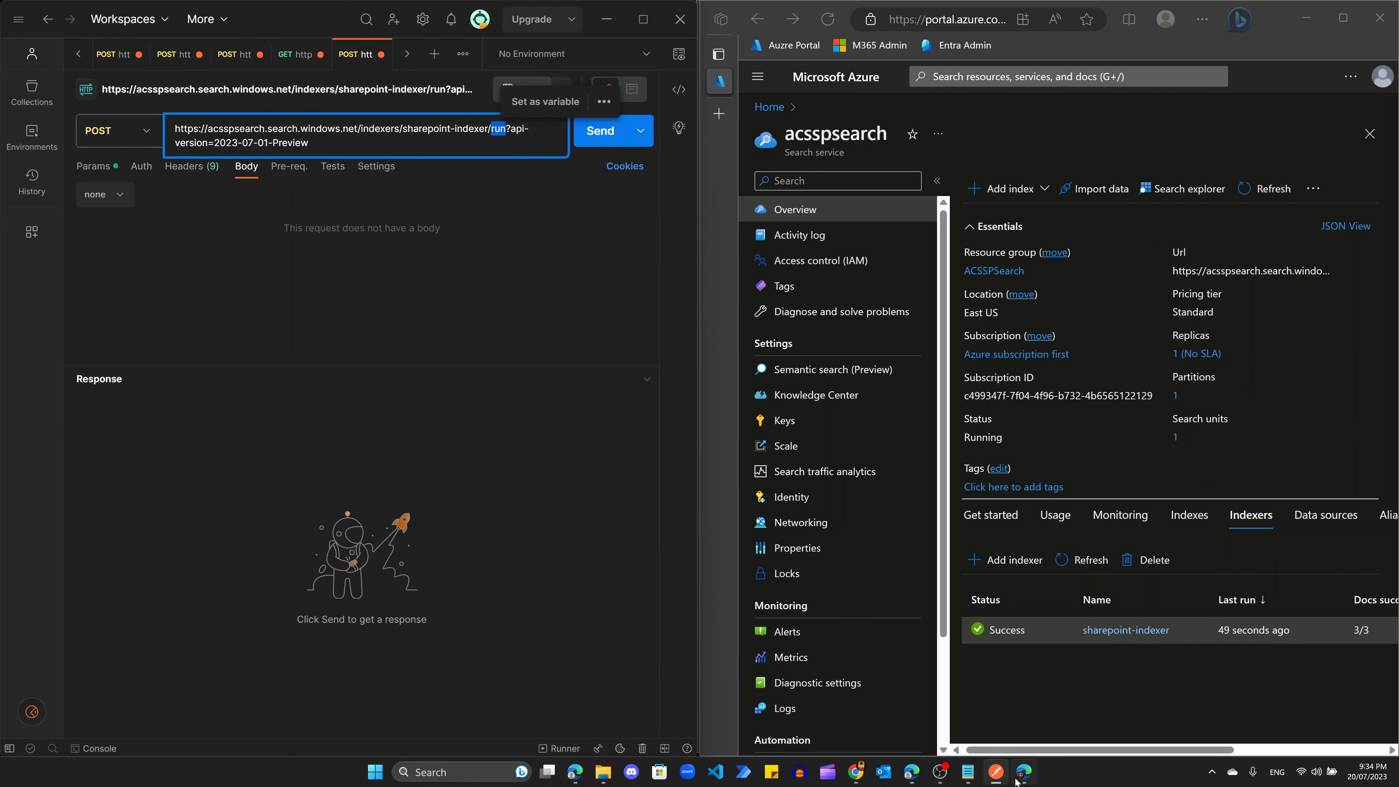
pyautogui.click(1026, 779)
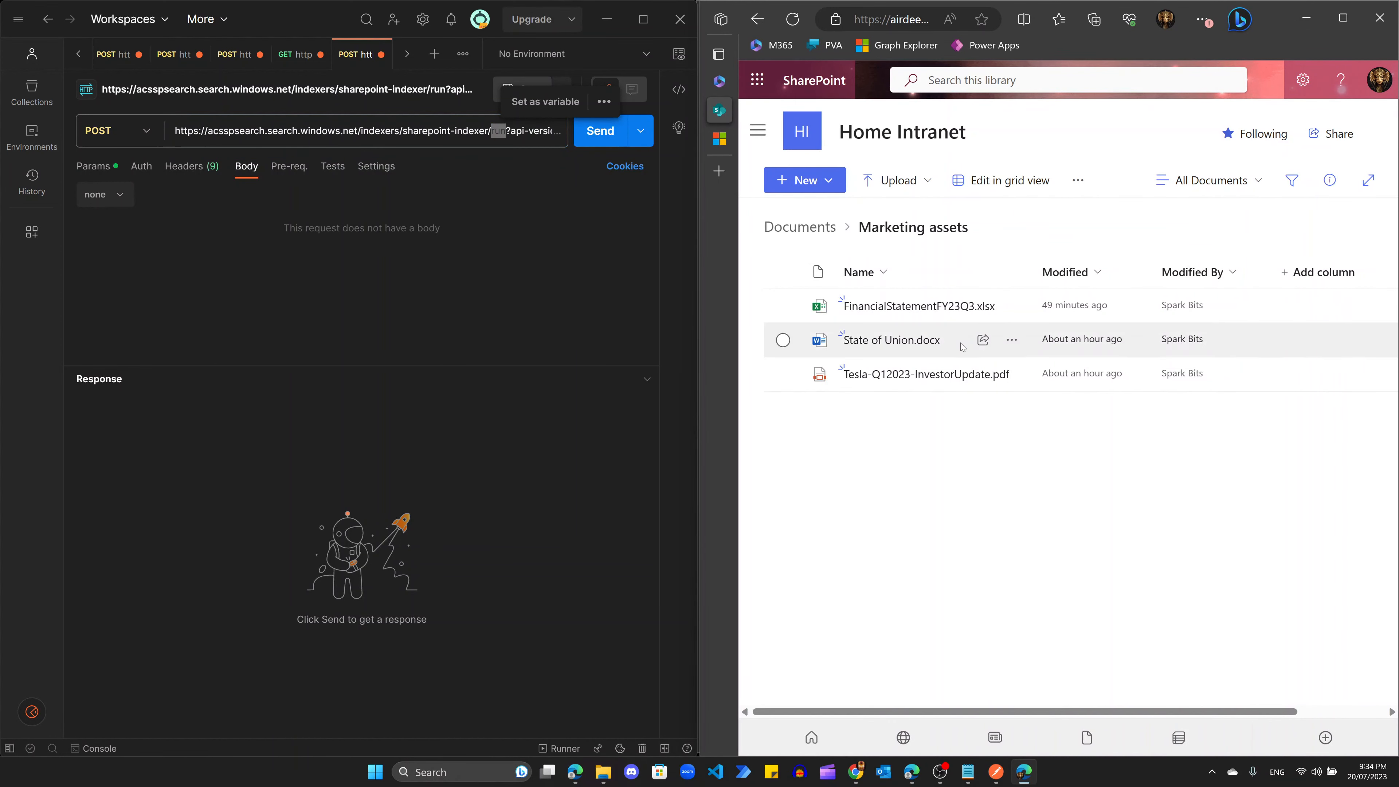
pyautogui.click(1304, 21)
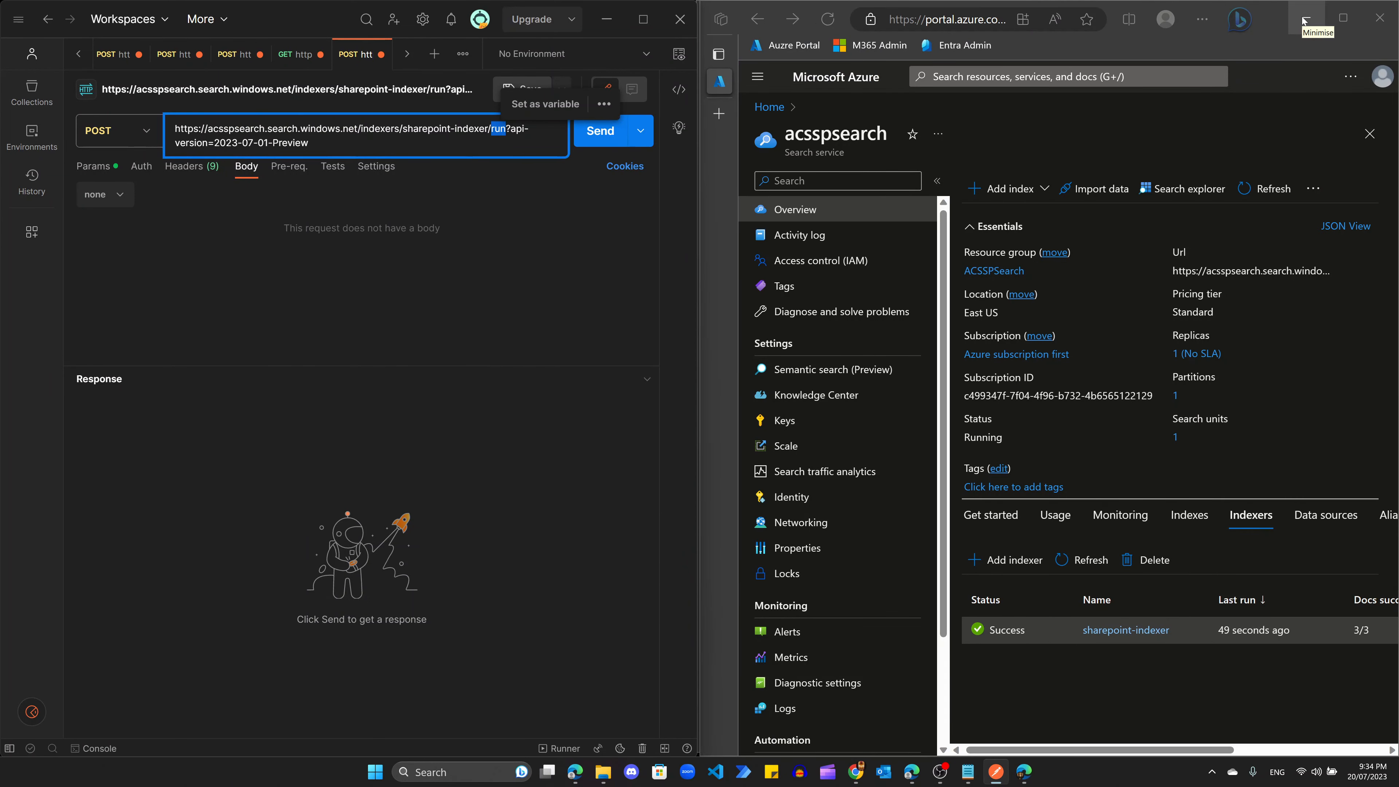
# Step: Read the "Updating the data source" section of the SharePoint indexer documentation, including the steps for running the indexer manually and checking its status
pyautogui.click(1304, 21)
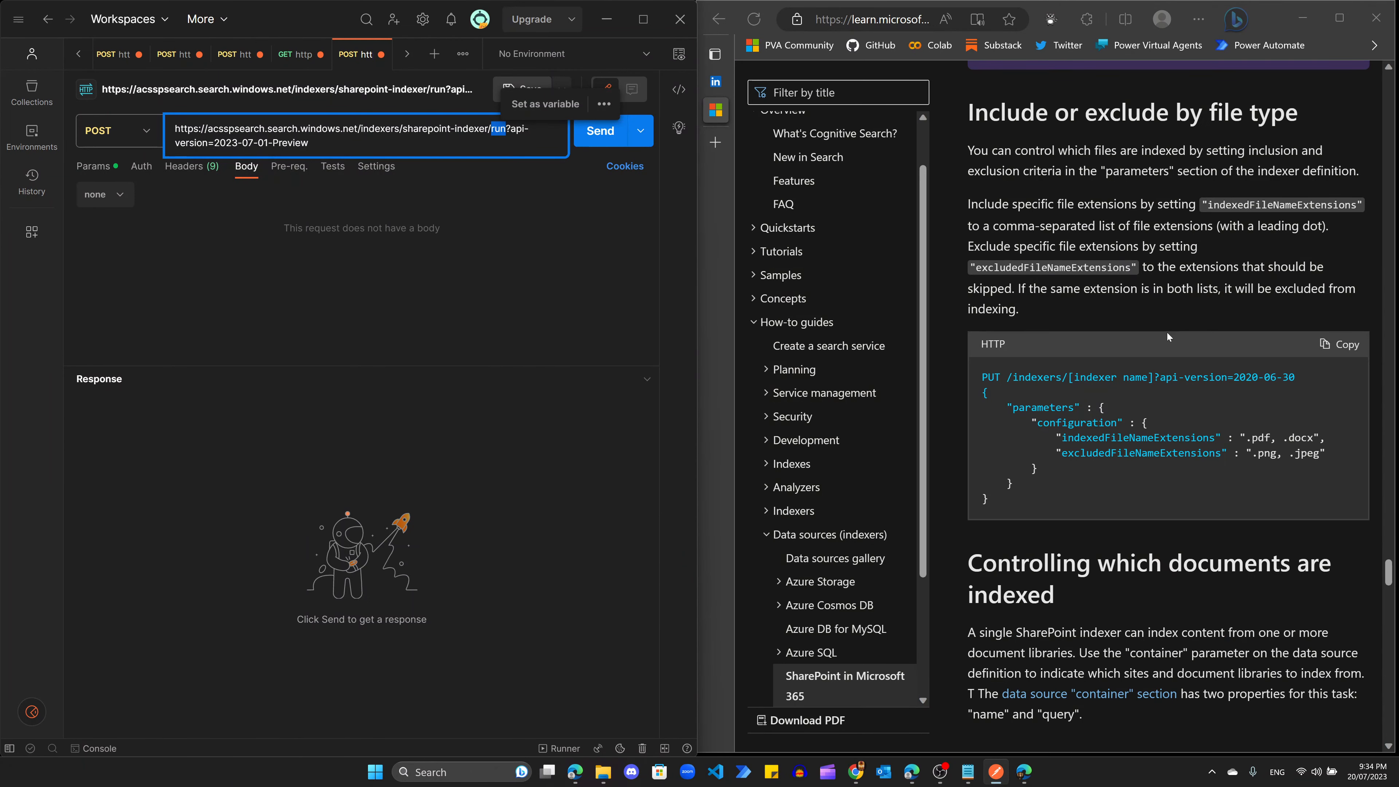
pyautogui.click(1183, 310)
pyautogui.scroll(10, 1183, 310)
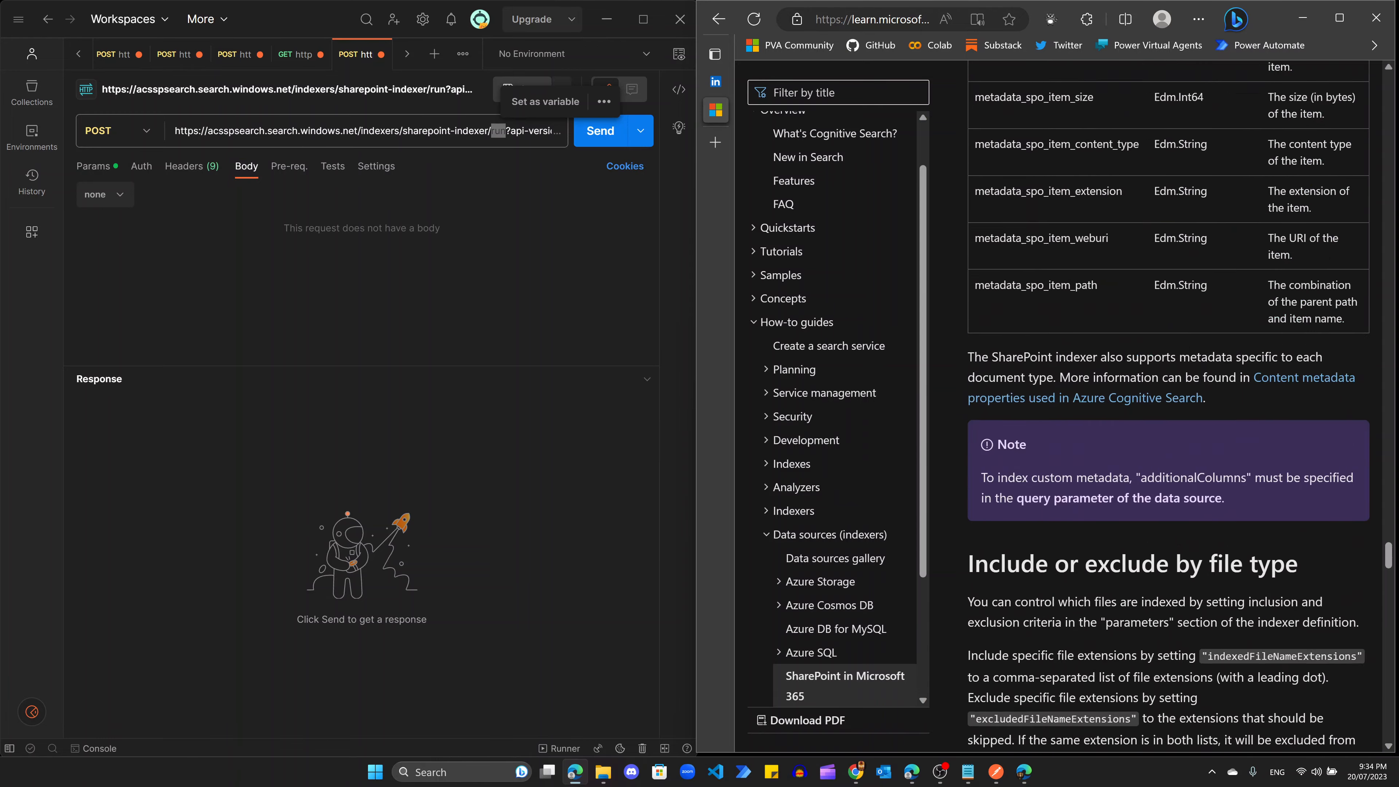
pyautogui.scroll(15, 1168, 291)
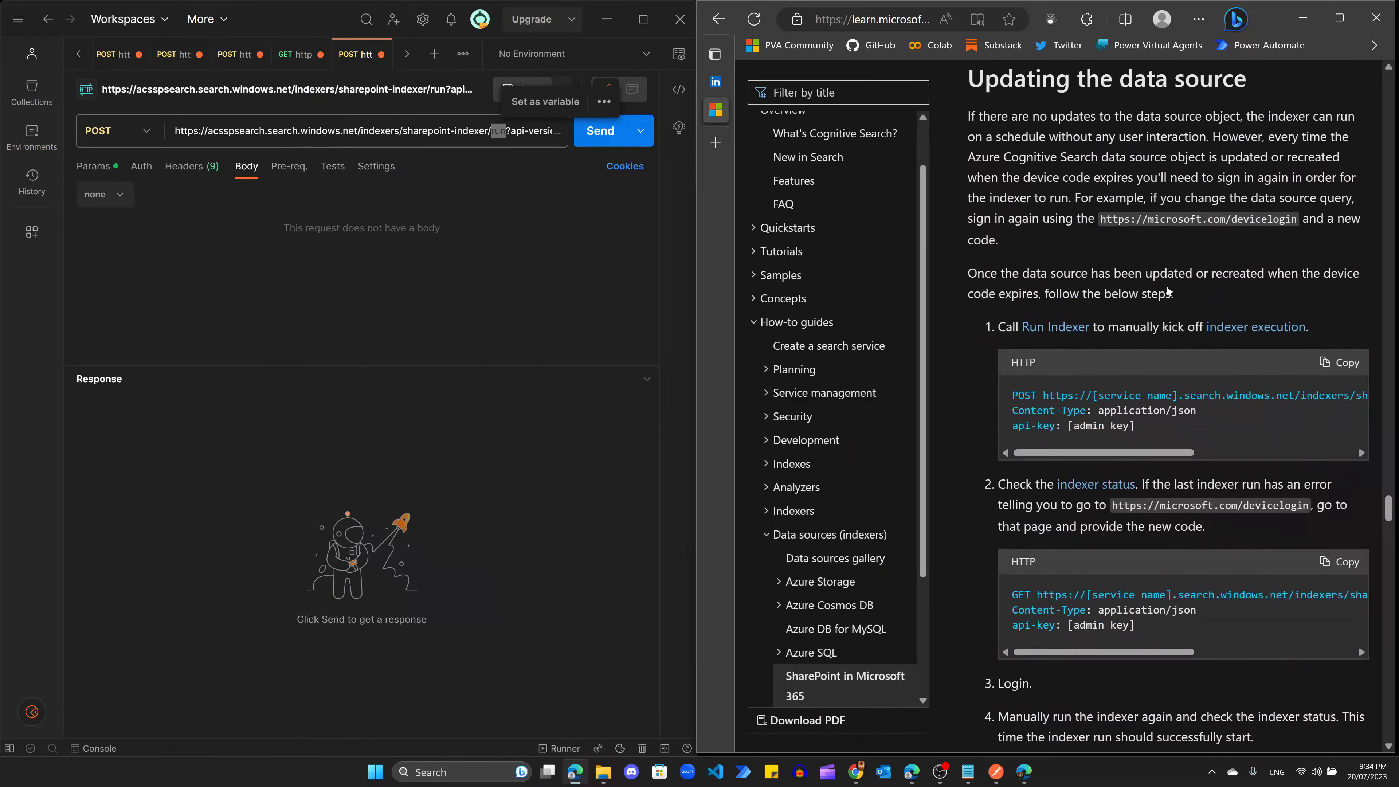
pyautogui.scroll(1, 1168, 291)
pyautogui.scroll(-3, 1157, 248)
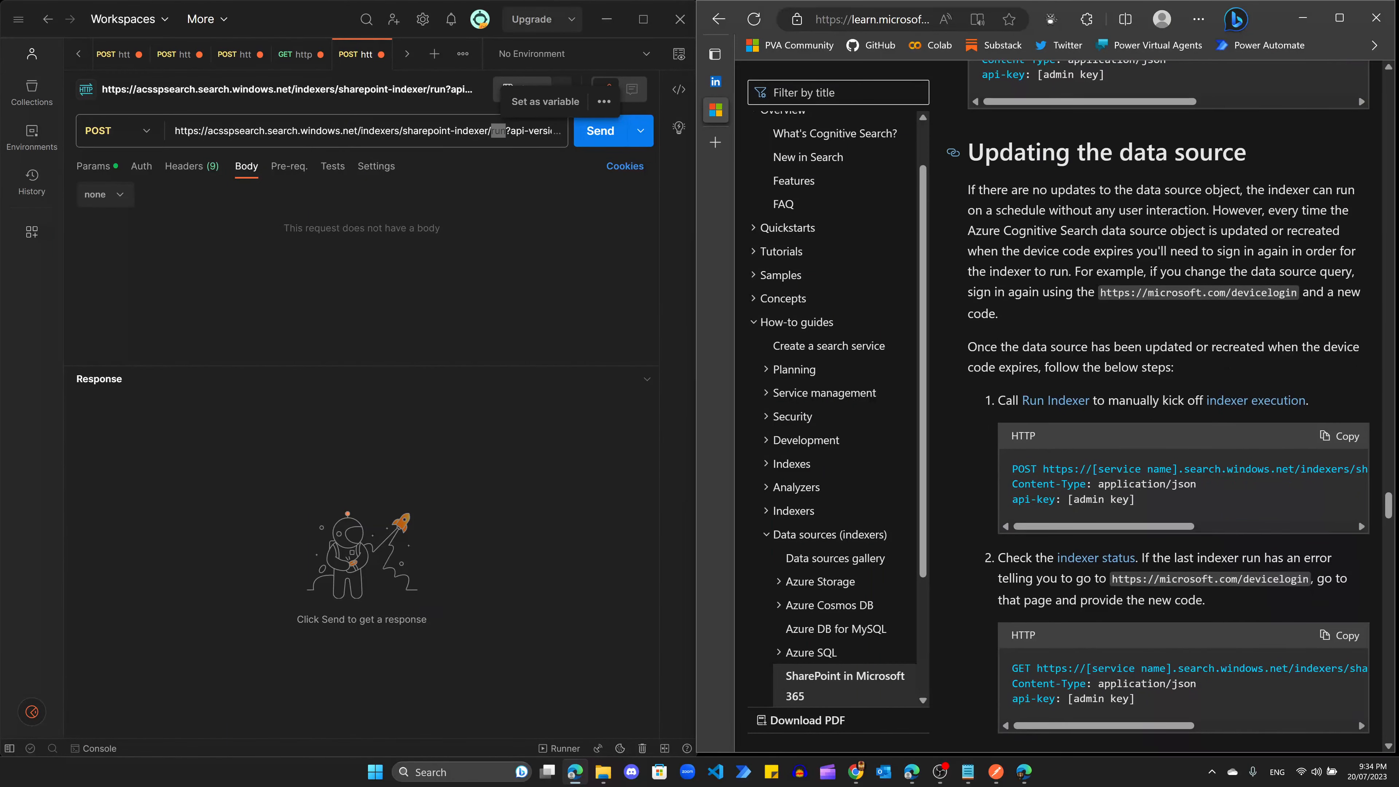
pyautogui.scroll(-2, 1157, 249)
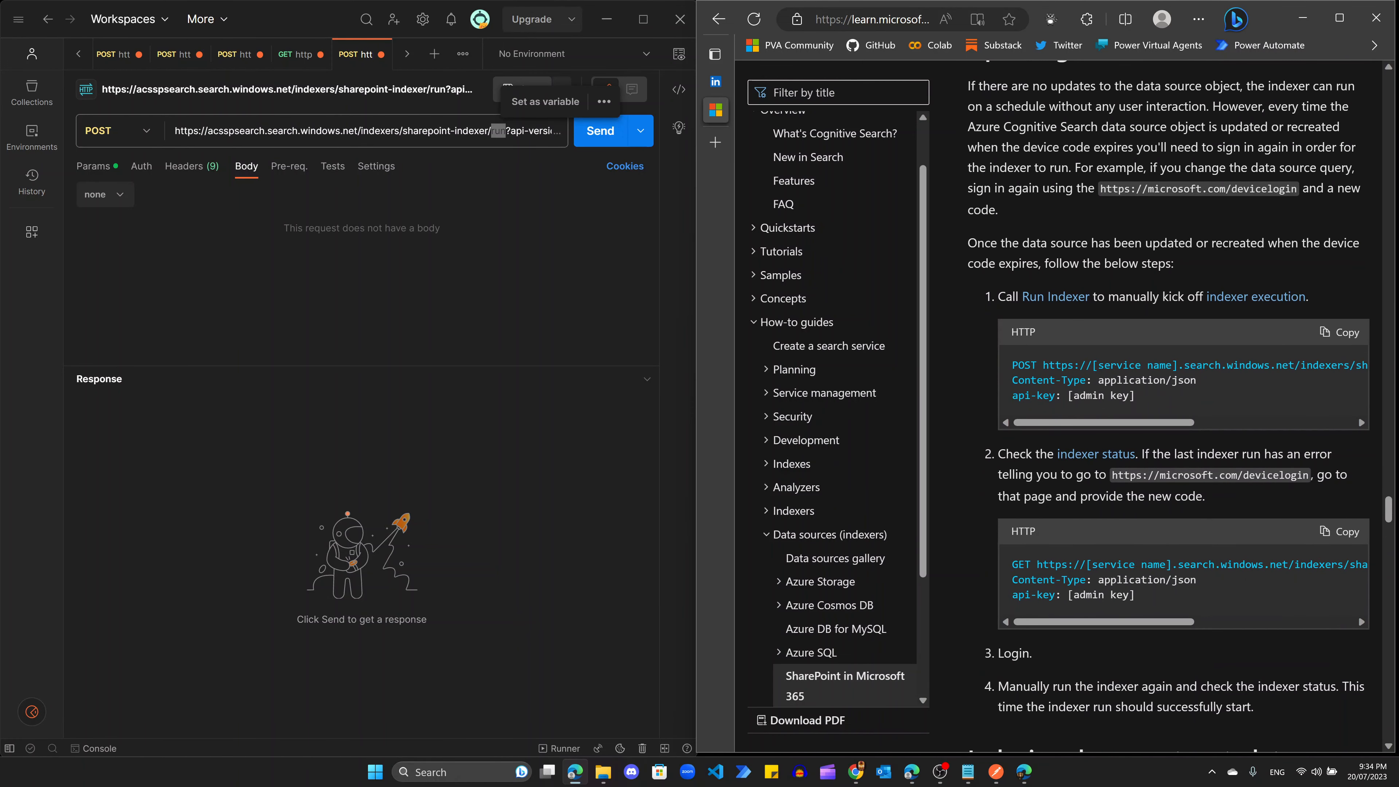
pyautogui.moveTo(1159, 422); pyautogui.dragTo(1067, 435)
pyautogui.scroll(-2, 1145, 442)
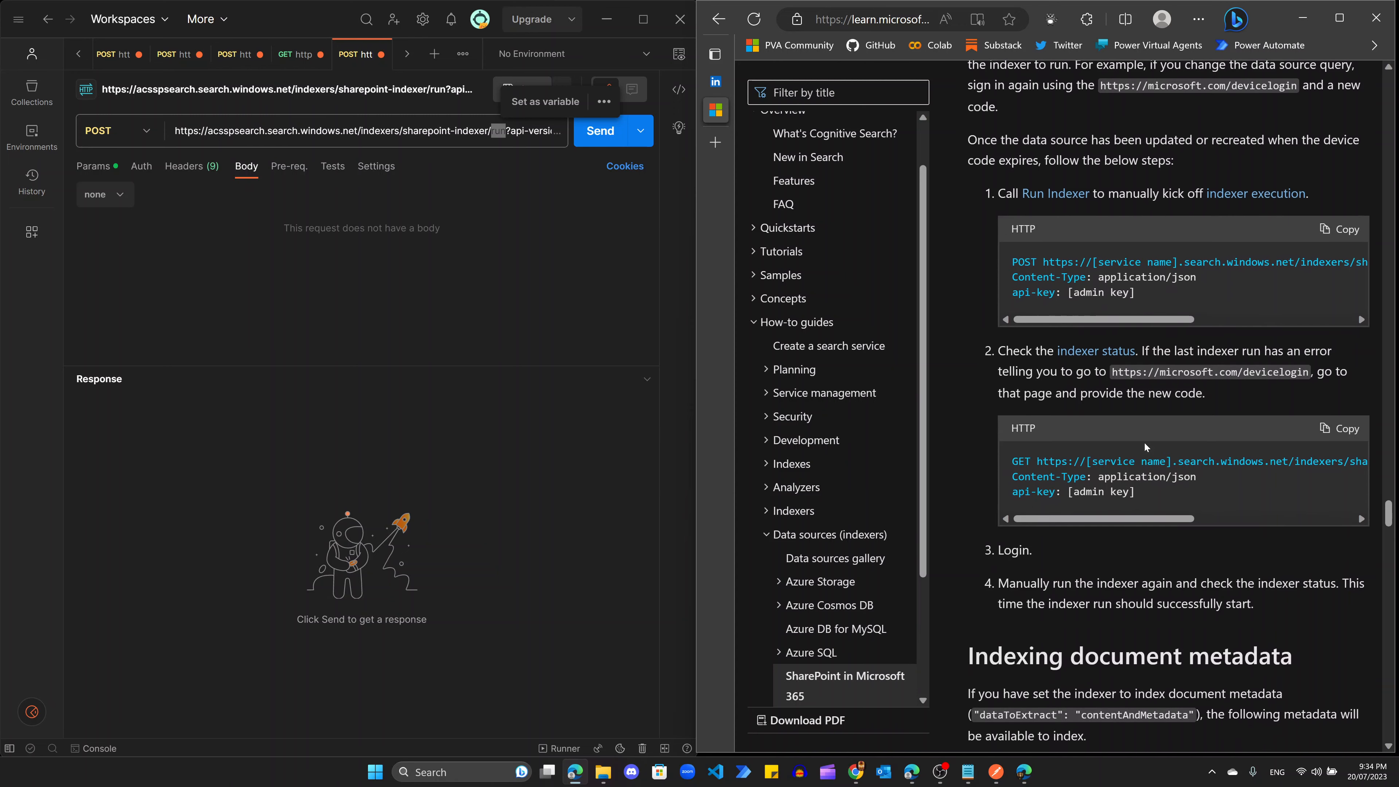
pyautogui.scroll(2, 1184, 444)
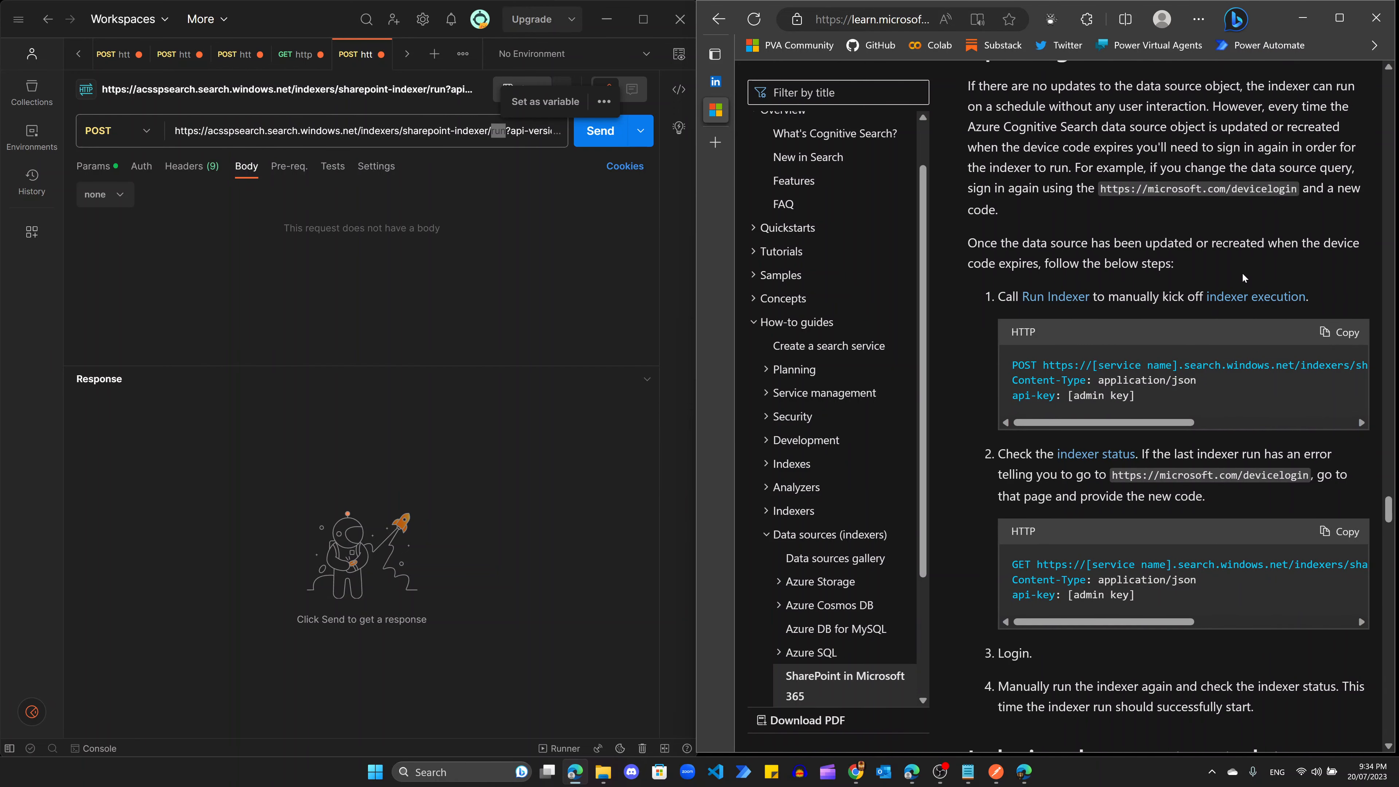
pyautogui.scroll(2, 1243, 277)
pyautogui.scroll(-2, 1242, 277)
pyautogui.moveTo(968, 90); pyautogui.dragTo(1198, 129)
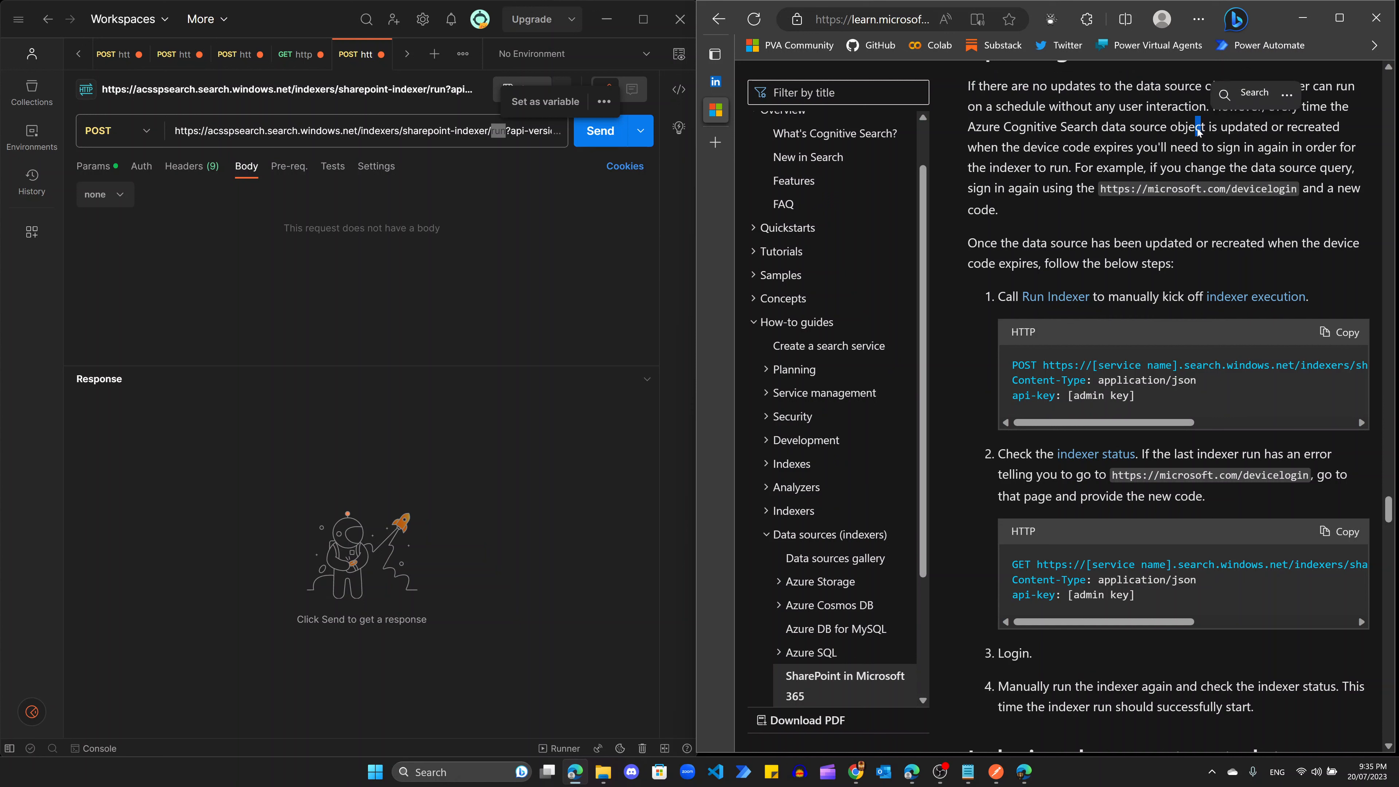
pyautogui.moveTo(1186, 244); pyautogui.dragTo(1204, 266)
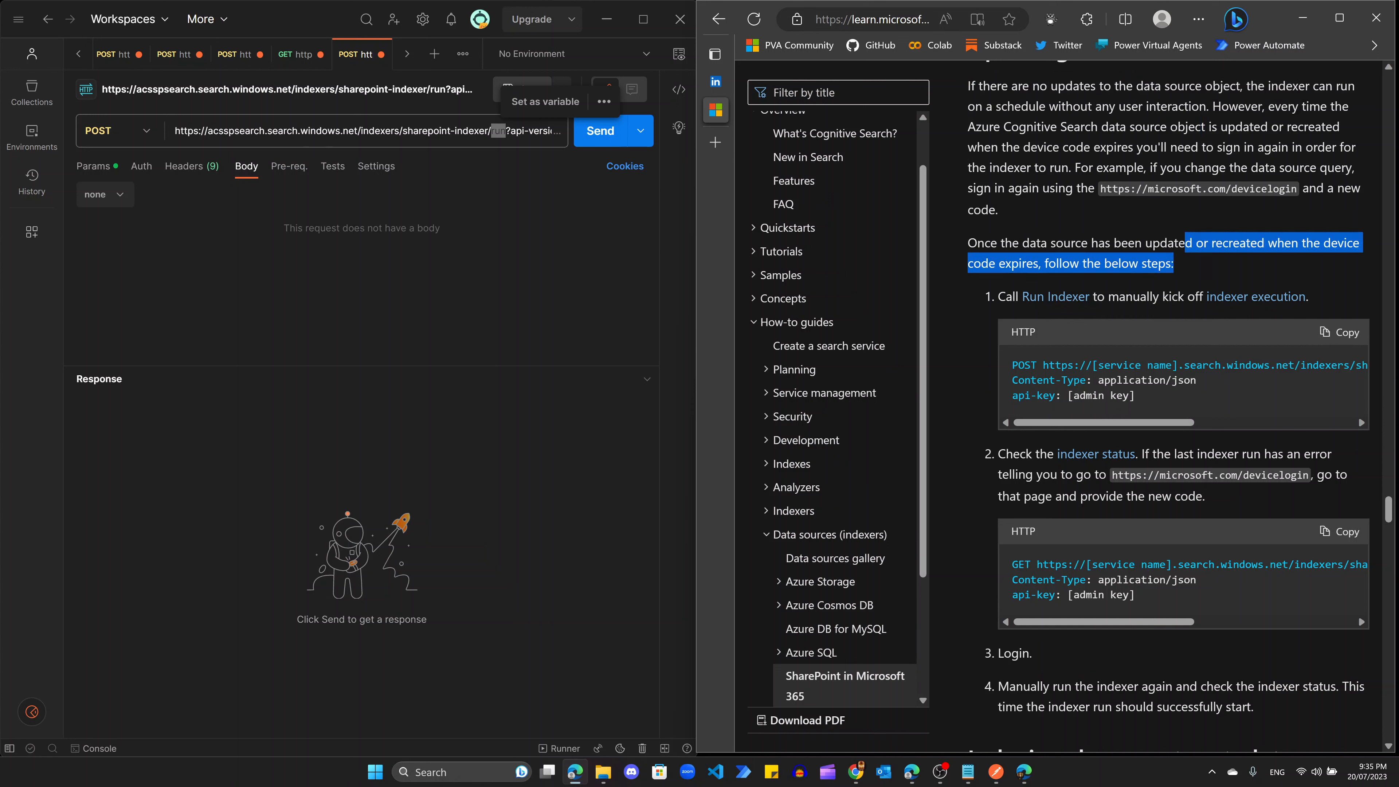
pyautogui.click(1240, 512)
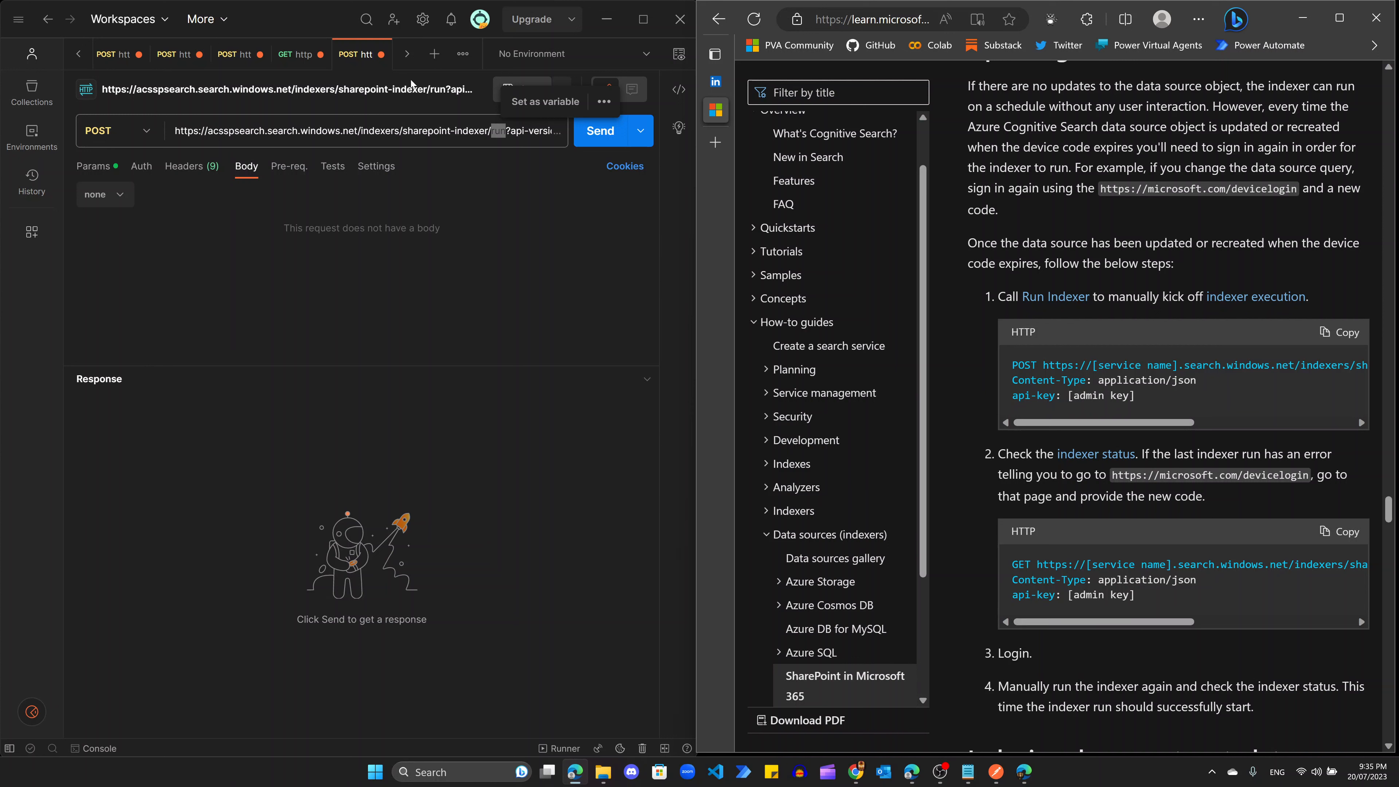
# Step: Return to the Azure portal search service and check APPL-10Q-Q1-2023.pdf in the Marketing assets library in SharePoint
pyautogui.click(510, 144)
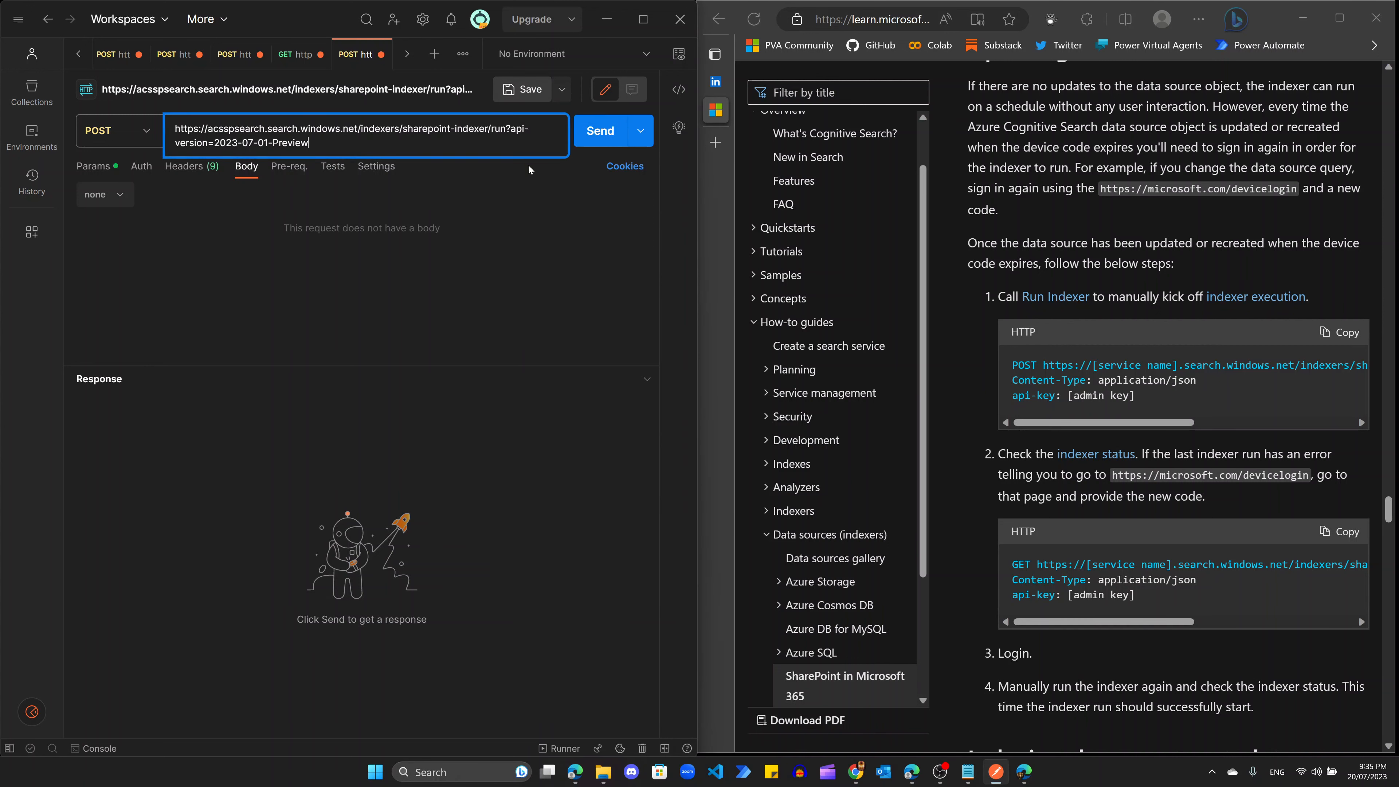
pyautogui.click(957, 522)
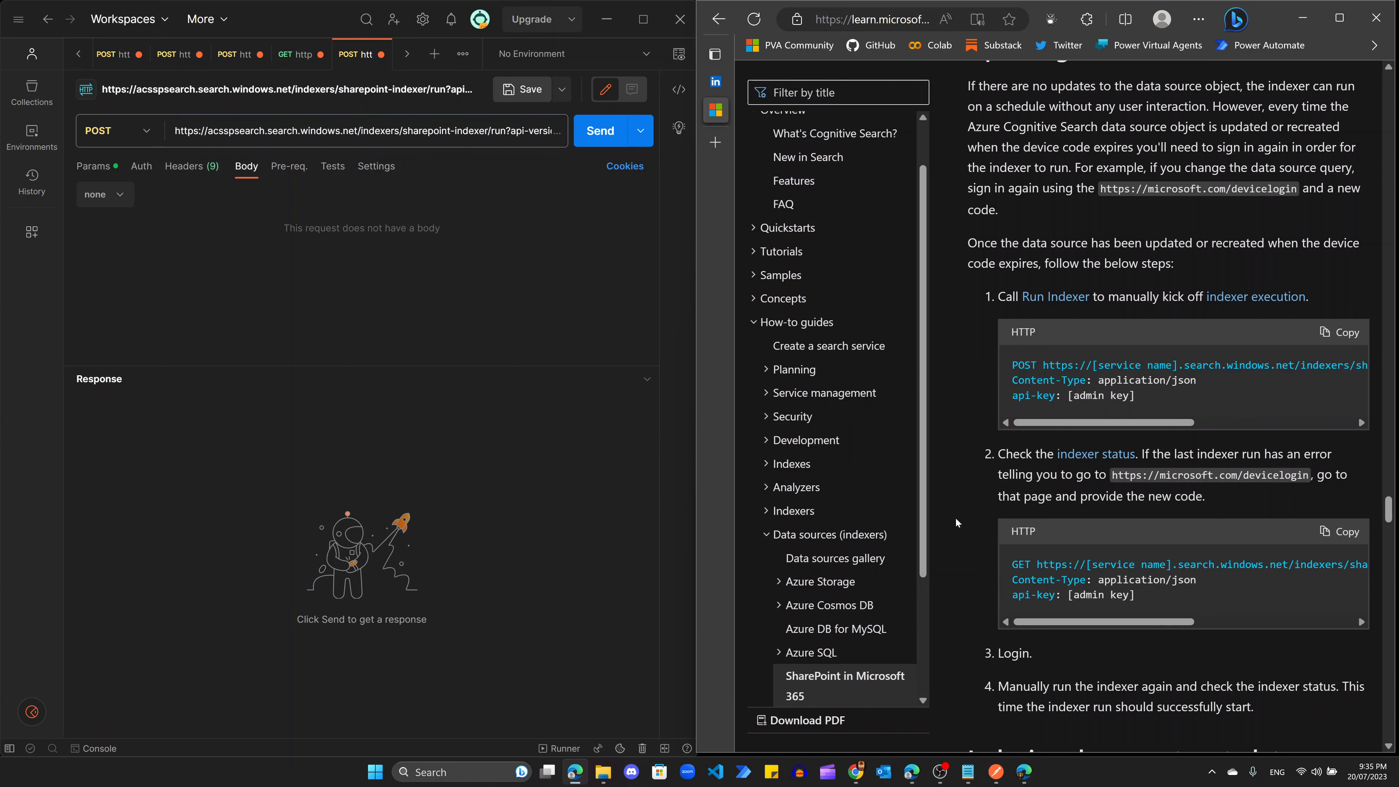
pyautogui.click(911, 772)
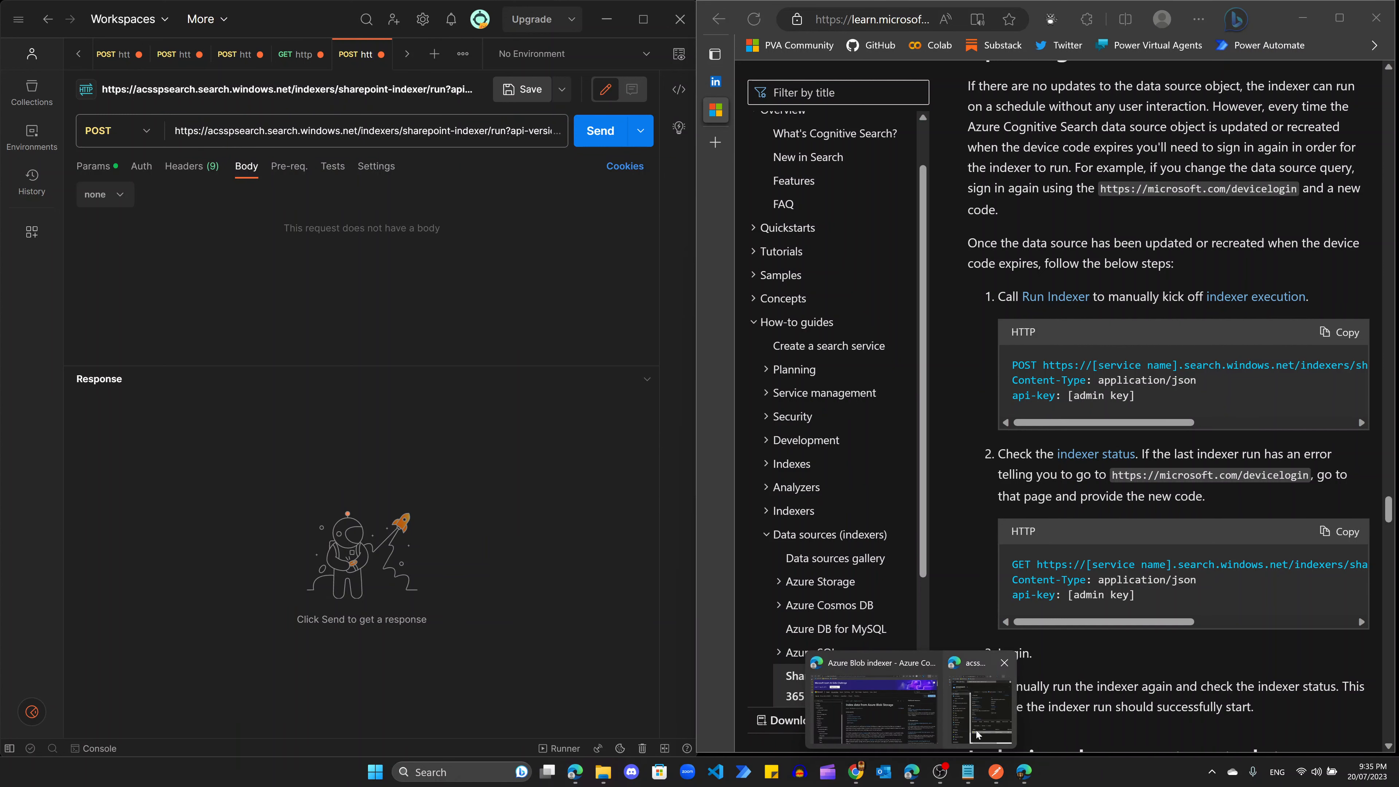
pyautogui.click(977, 733)
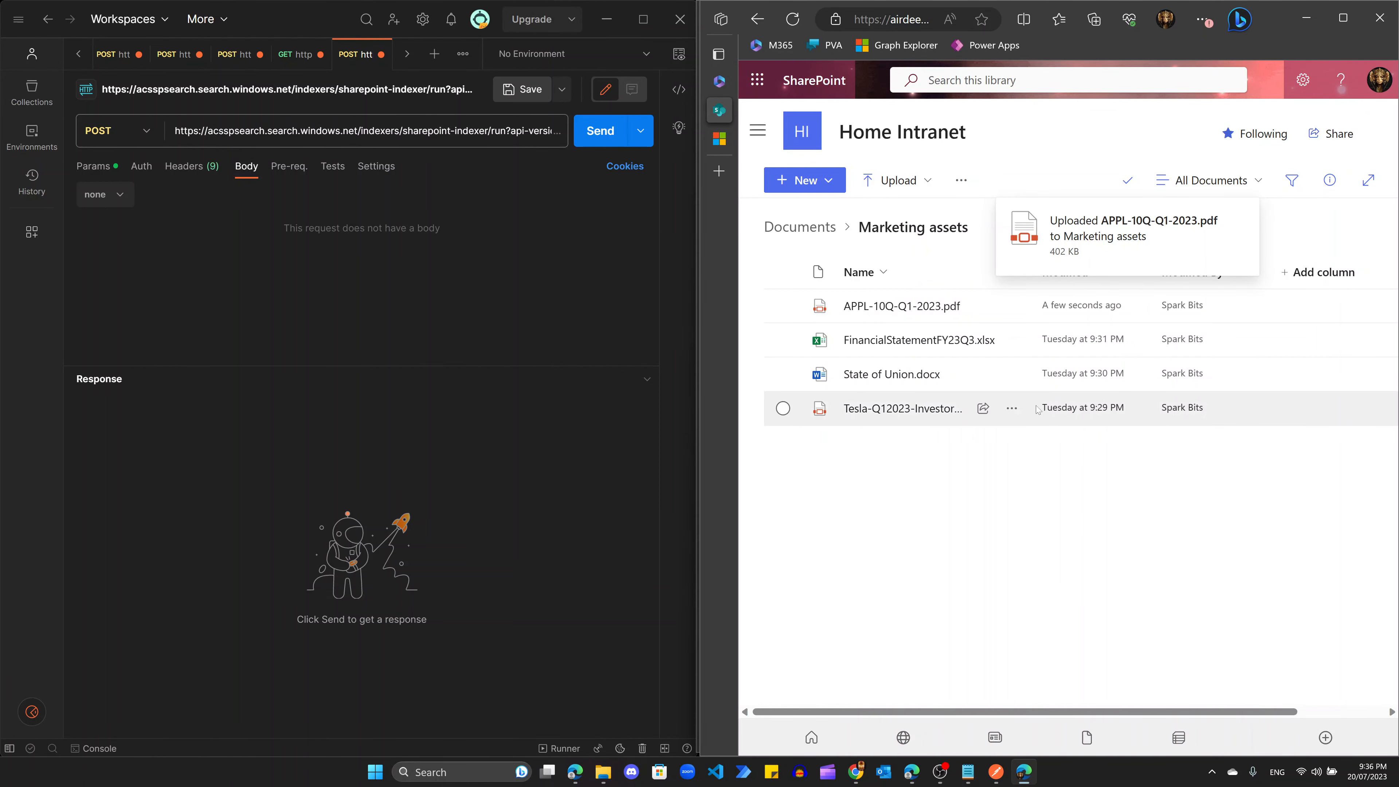
pyautogui.moveTo(920, 313)
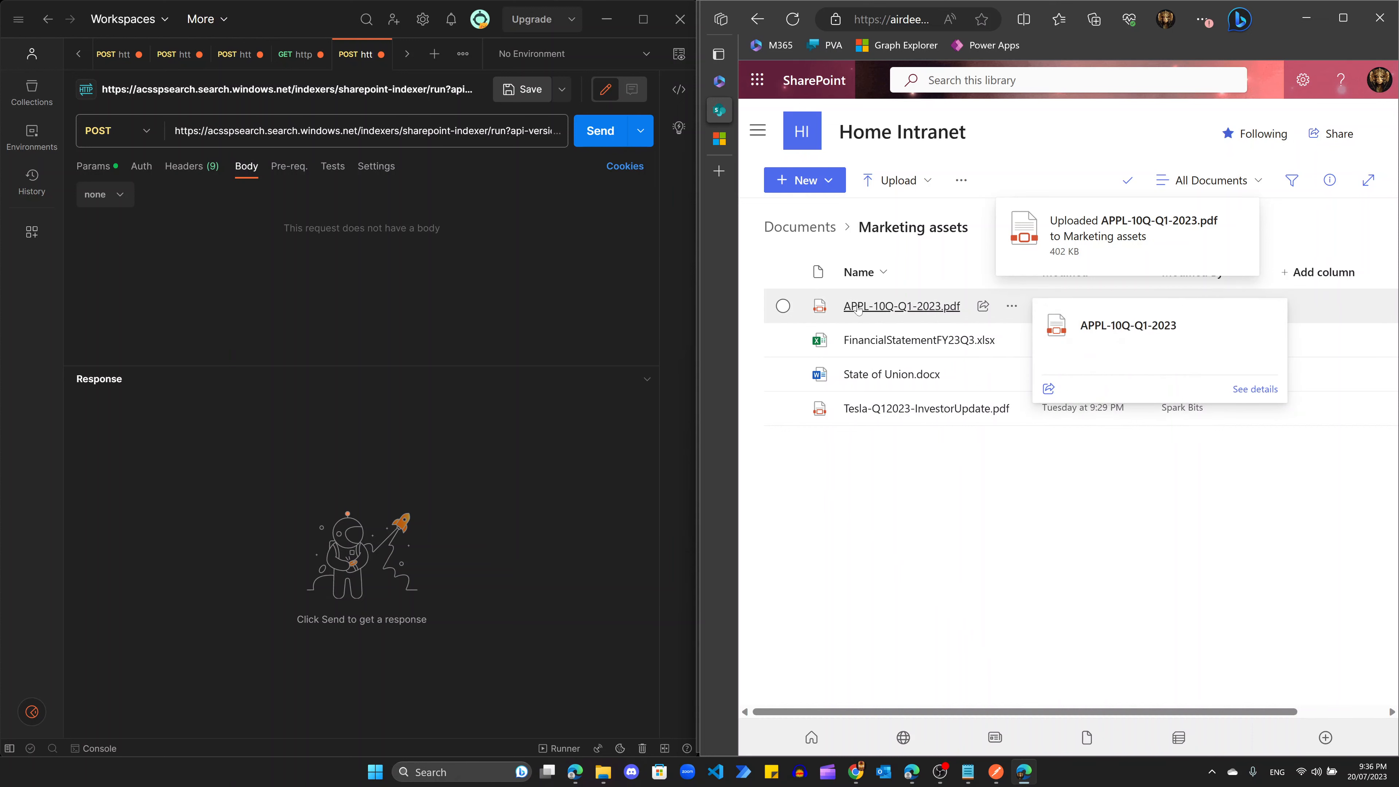
# Step: Refresh the indexer list of the search service in the Azure portal and check the last run of sharepoint-indexer
pyautogui.click(1311, 28)
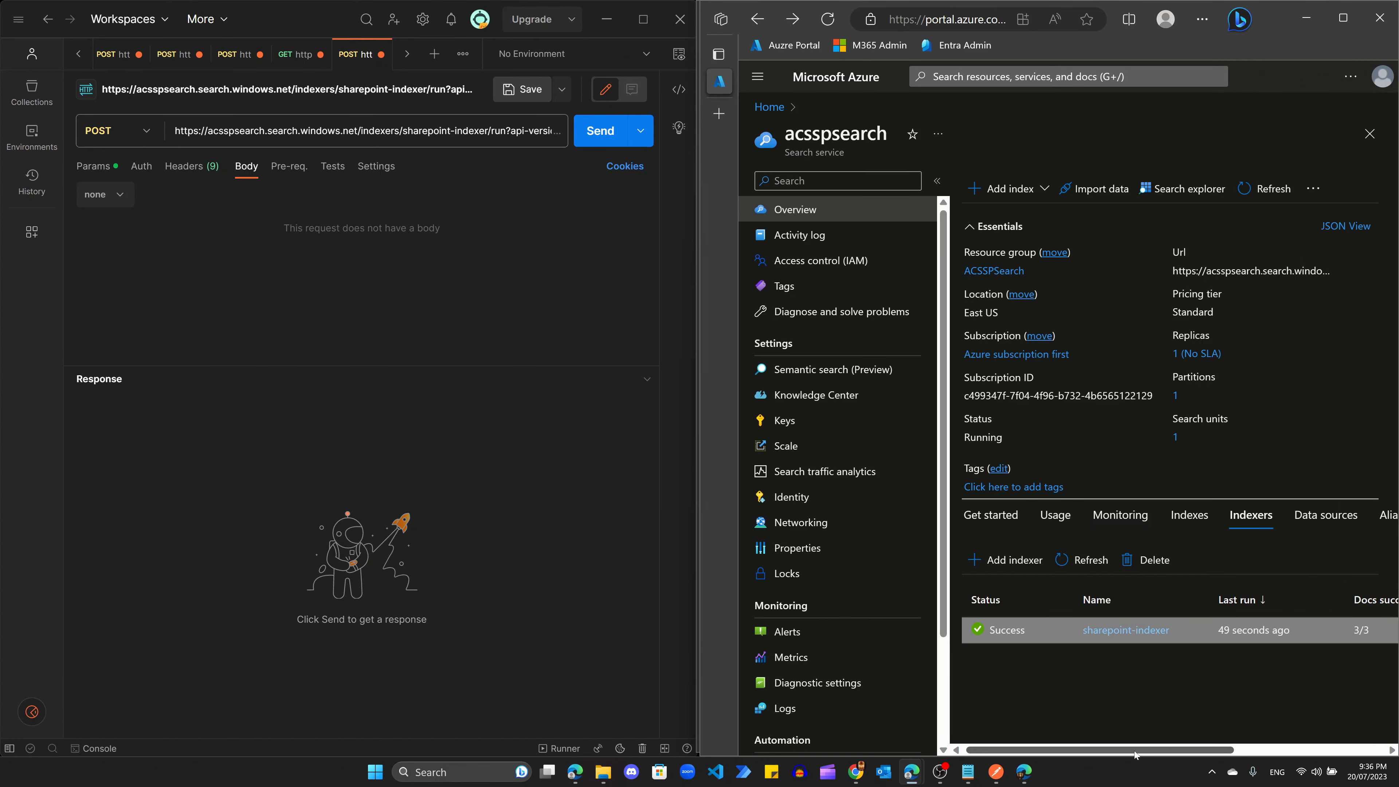
pyautogui.moveTo(1157, 750)
pyautogui.mouseDown()
pyautogui.moveTo(1204, 749)
pyautogui.moveTo(1157, 751)
pyautogui.mouseUp()
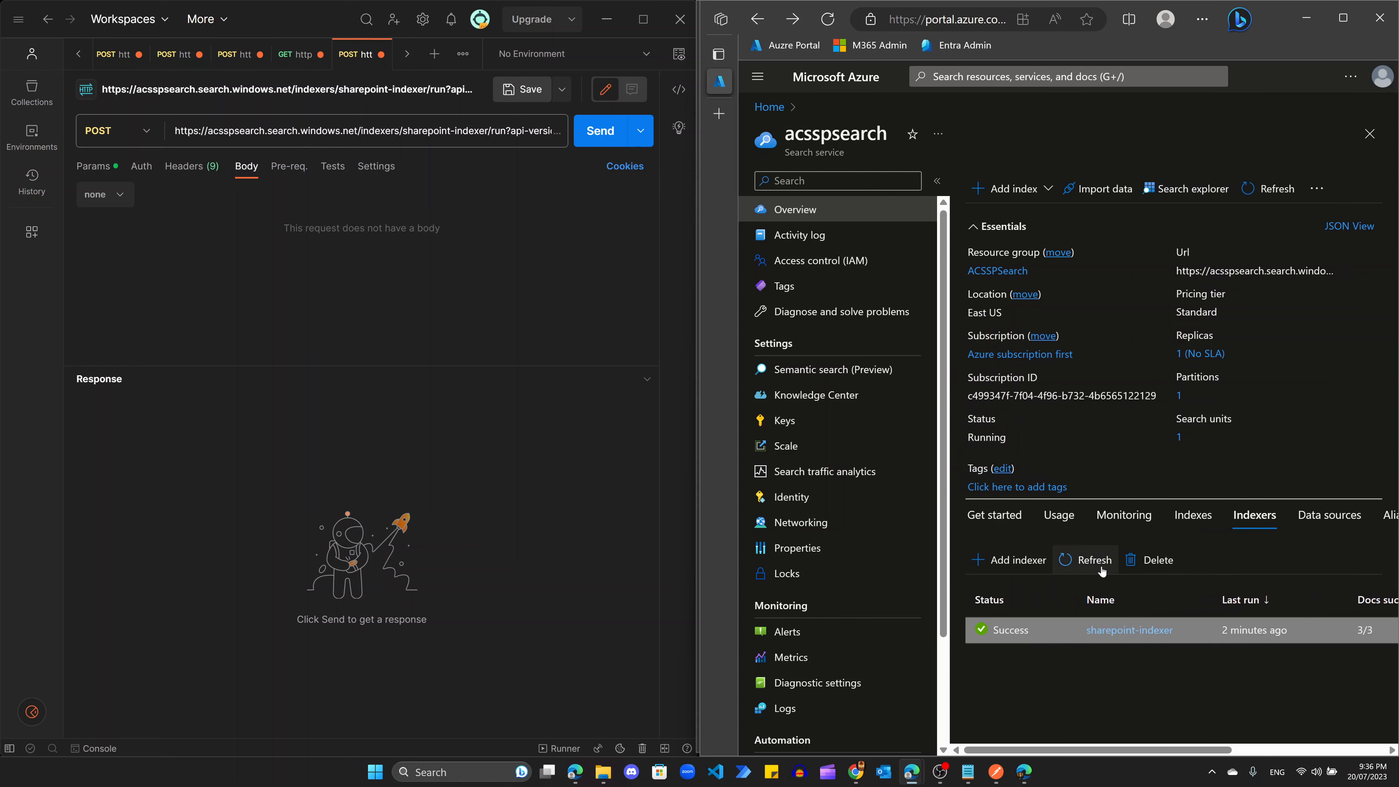
pyautogui.click(1085, 559)
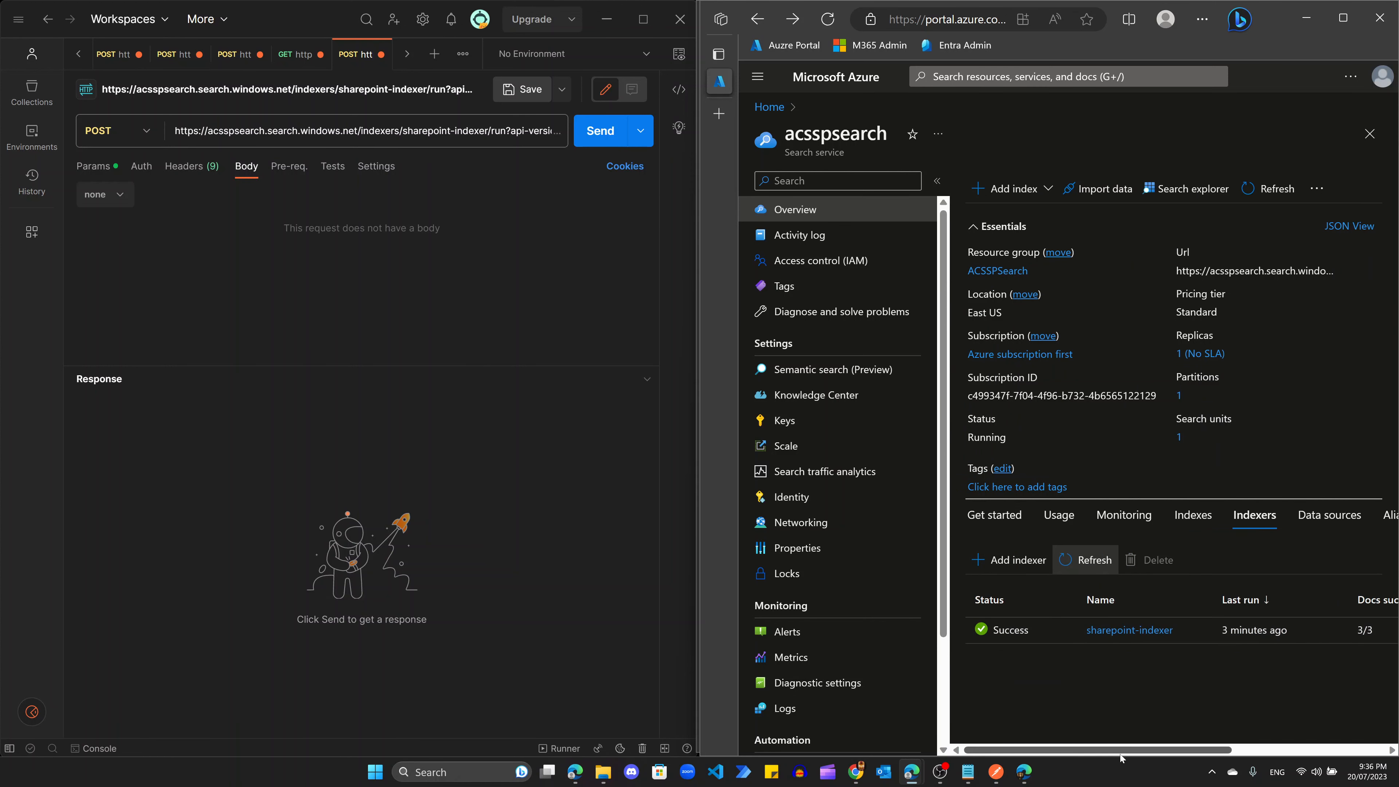
pyautogui.moveTo(1122, 751)
pyautogui.mouseDown()
pyautogui.moveTo(1157, 750)
pyautogui.moveTo(1101, 750)
pyautogui.mouseUp()
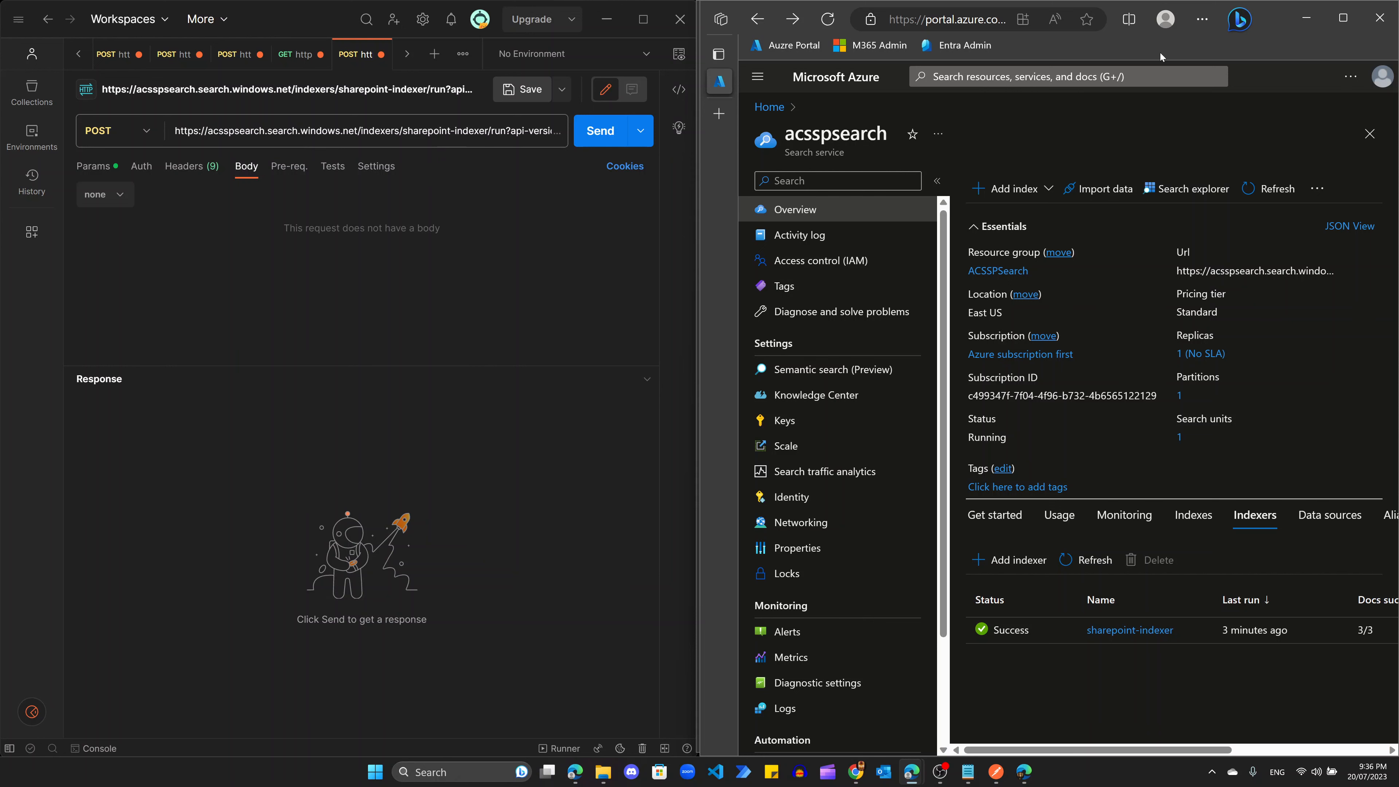
# Step: Send the POST request in Postman that runs sharepoint-indexer manually, and check its response status
pyautogui.click(1307, 18)
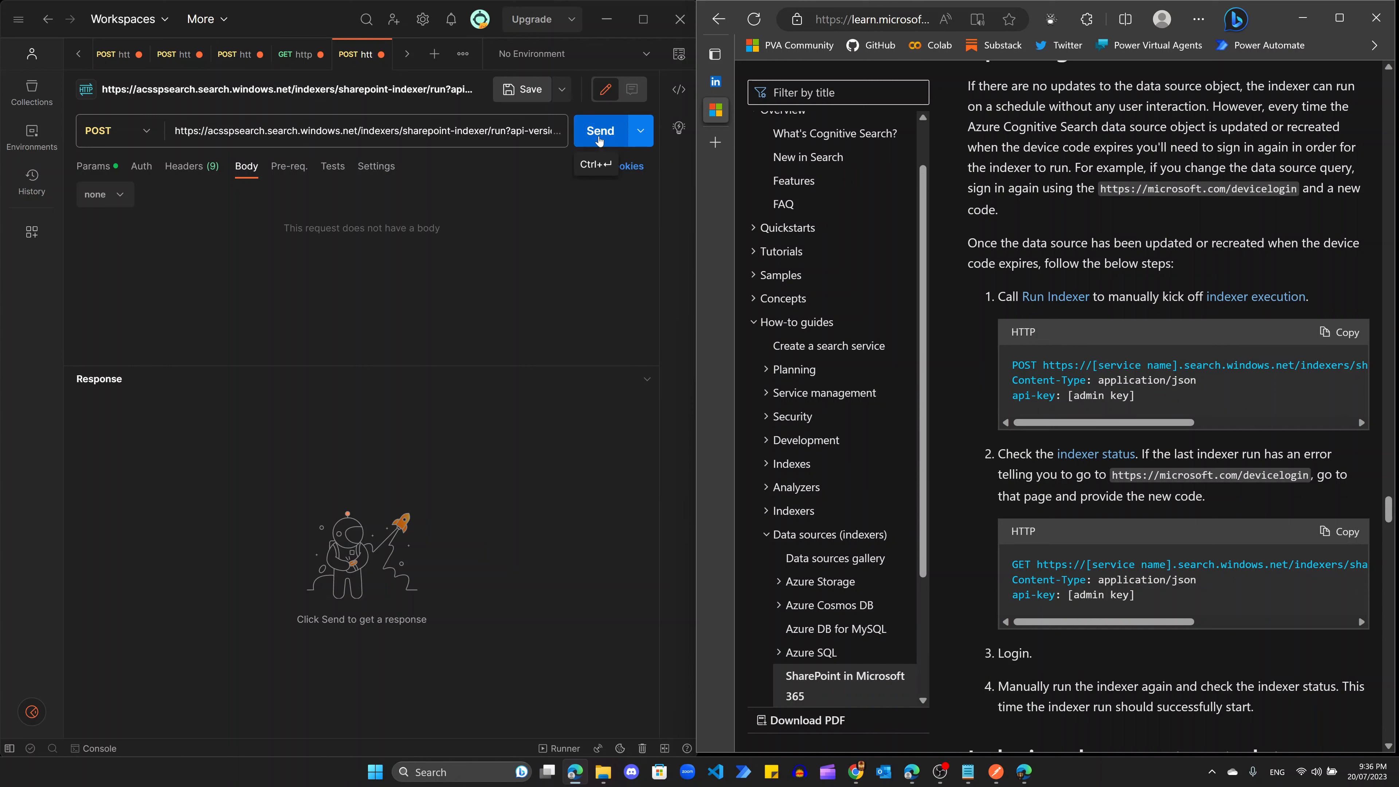
pyautogui.click(600, 140)
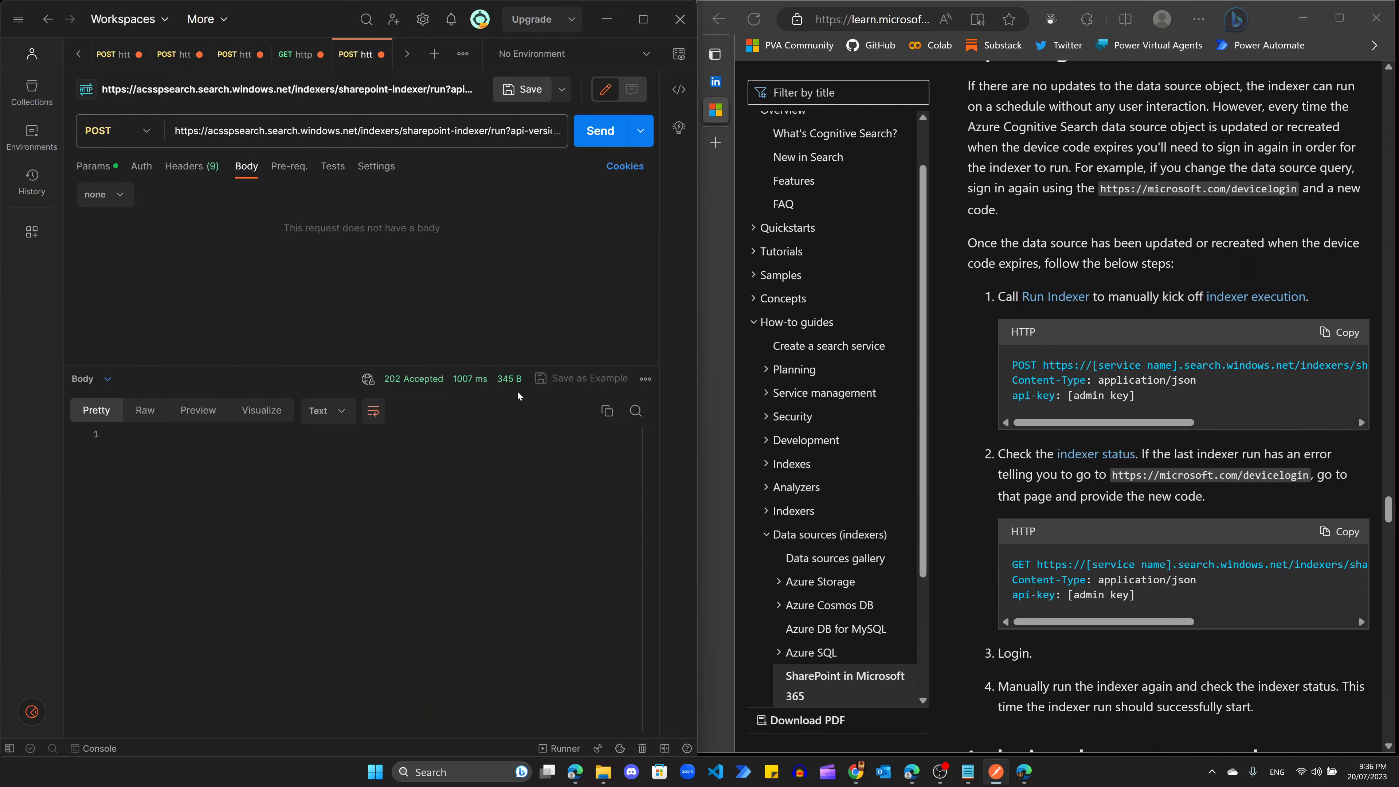
pyautogui.moveTo(422, 377)
# Step: Return to the Azure portal, refresh the indexer list and examine the execution history of sharepoint-indexer
pyautogui.moveTo(911, 771)
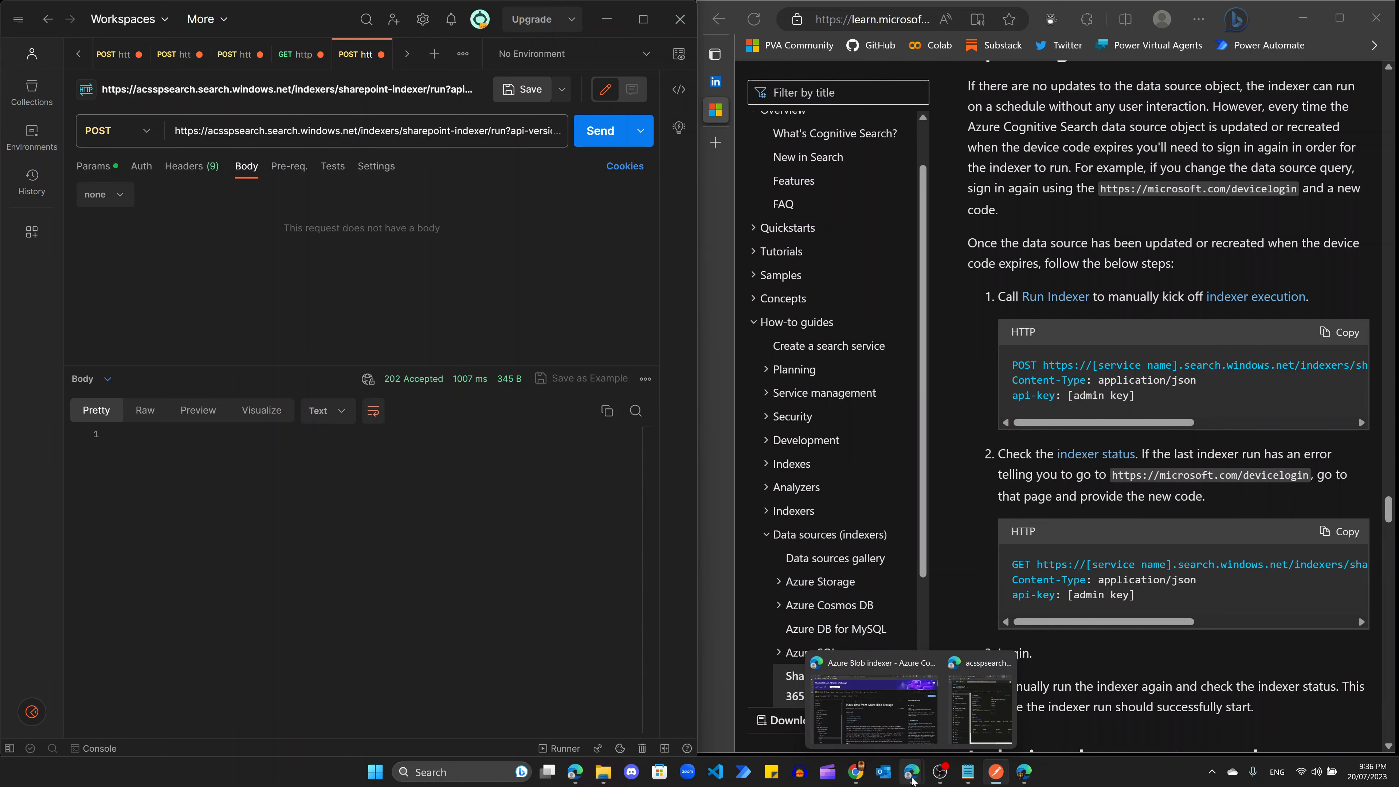
pyautogui.click(982, 705)
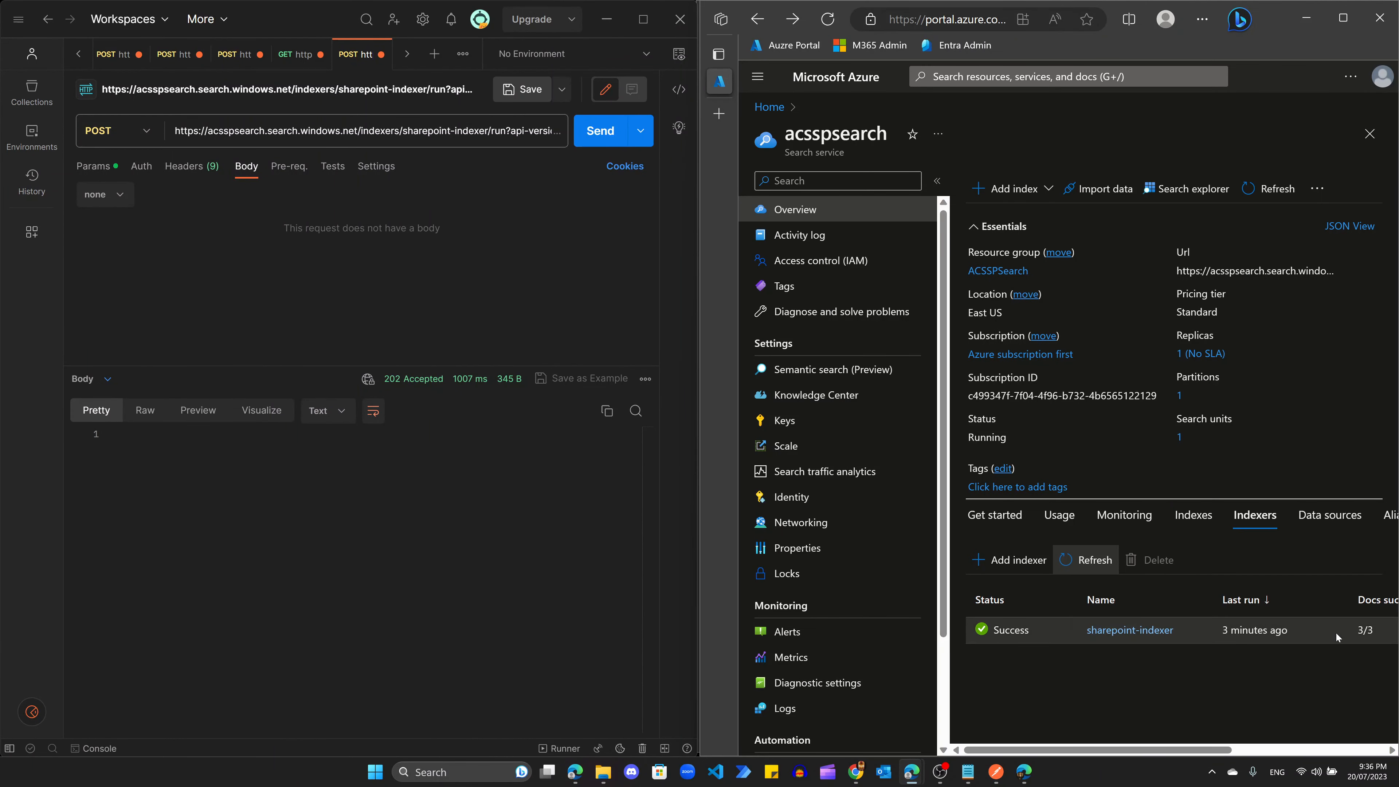
pyautogui.click(1100, 568)
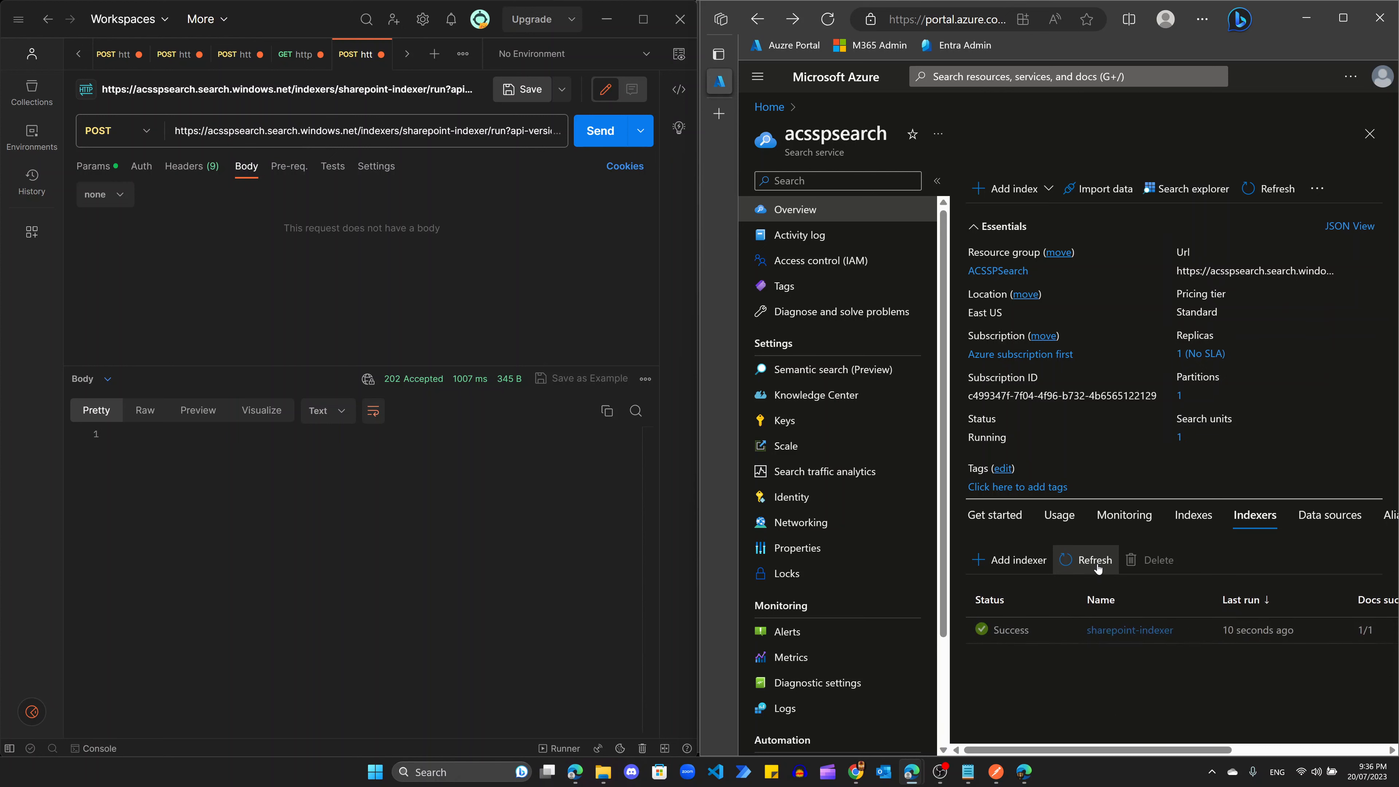
pyautogui.moveTo(1132, 751)
pyautogui.mouseDown()
pyautogui.moveTo(1288, 758)
pyautogui.moveTo(1100, 754)
pyautogui.moveTo(1221, 756)
pyautogui.moveTo(1113, 755)
pyautogui.mouseUp()
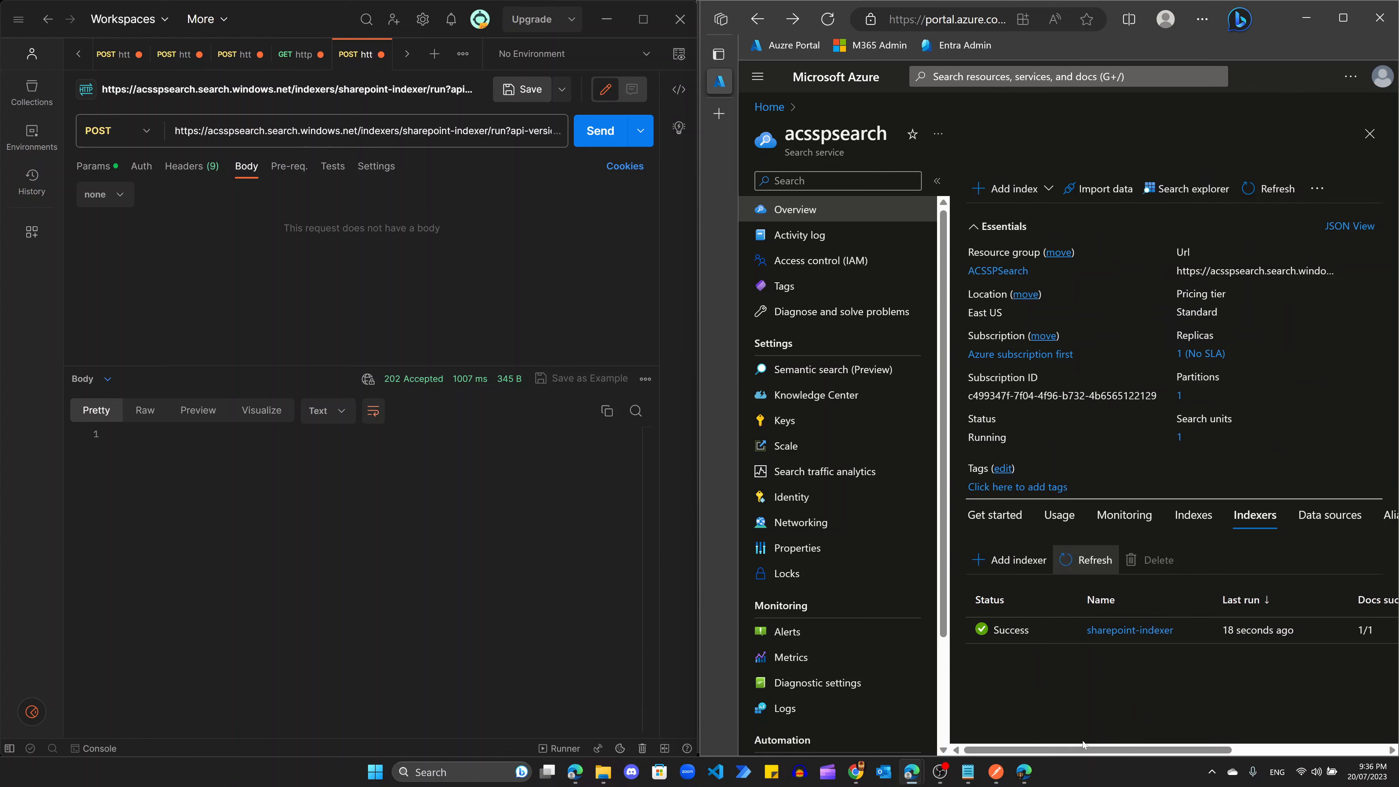
pyautogui.click(1122, 633)
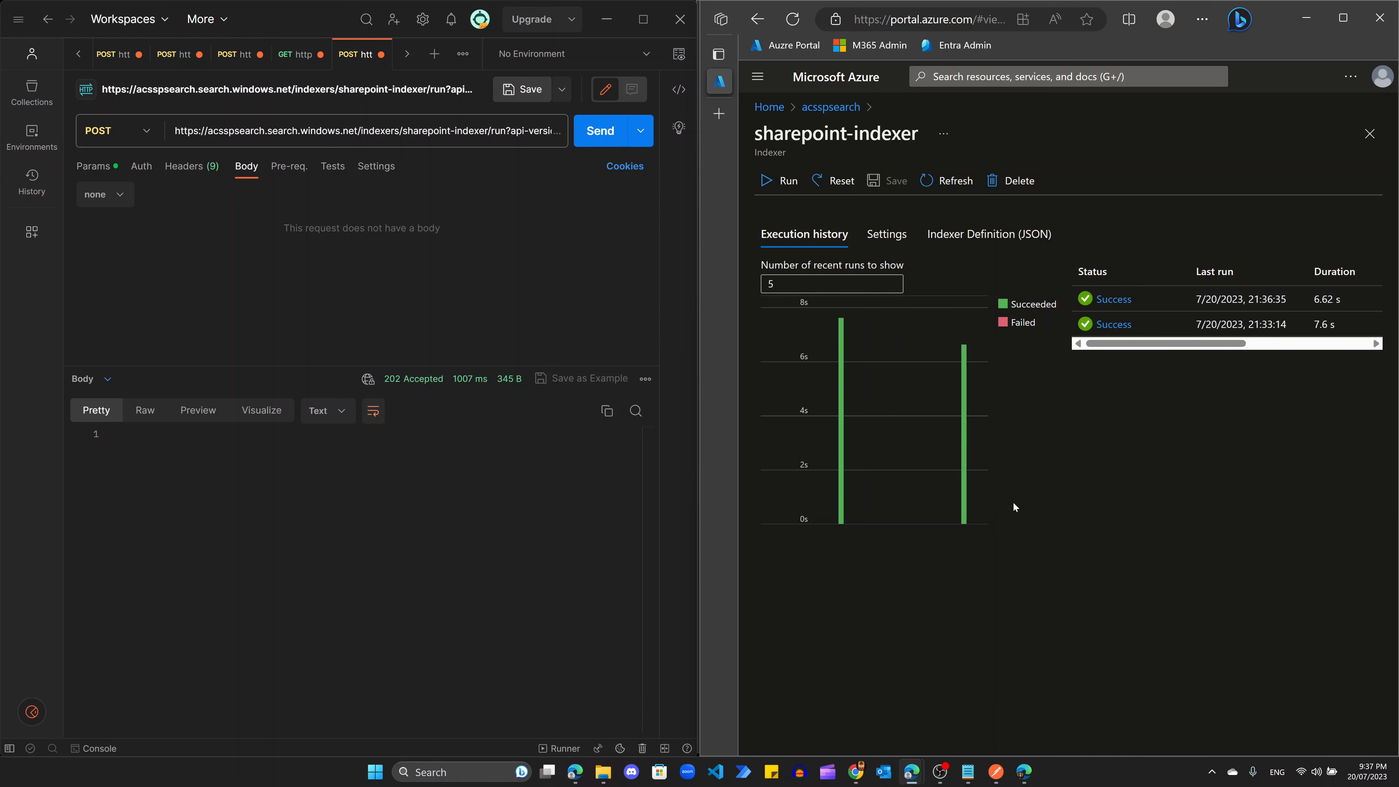
pyautogui.moveTo(1182, 343); pyautogui.dragTo(1127, 345)
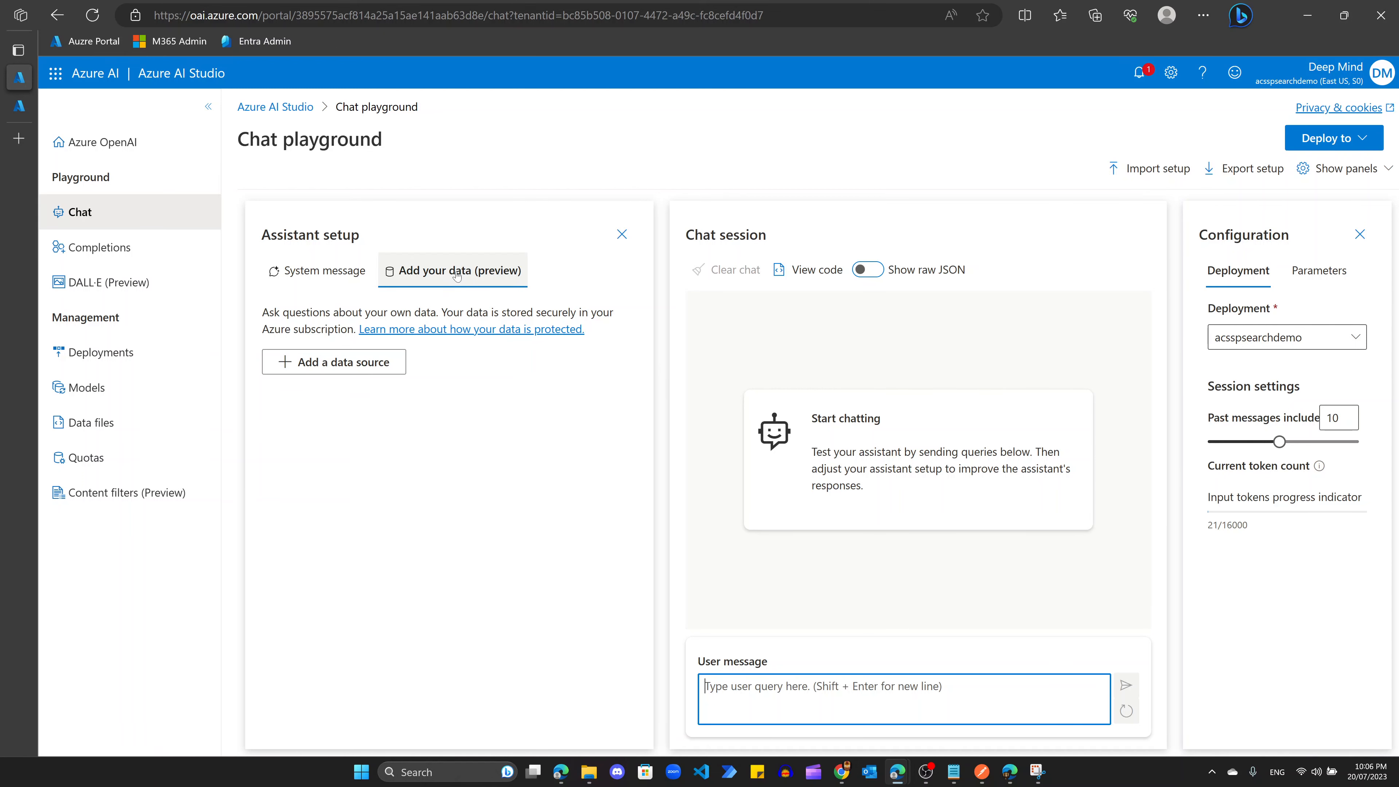
# Step: Add an Azure Cognitive Search data source to the chat playground with service acsspsearch and index sharepoint-index, acknowledging the account usage
pyautogui.click(337, 363)
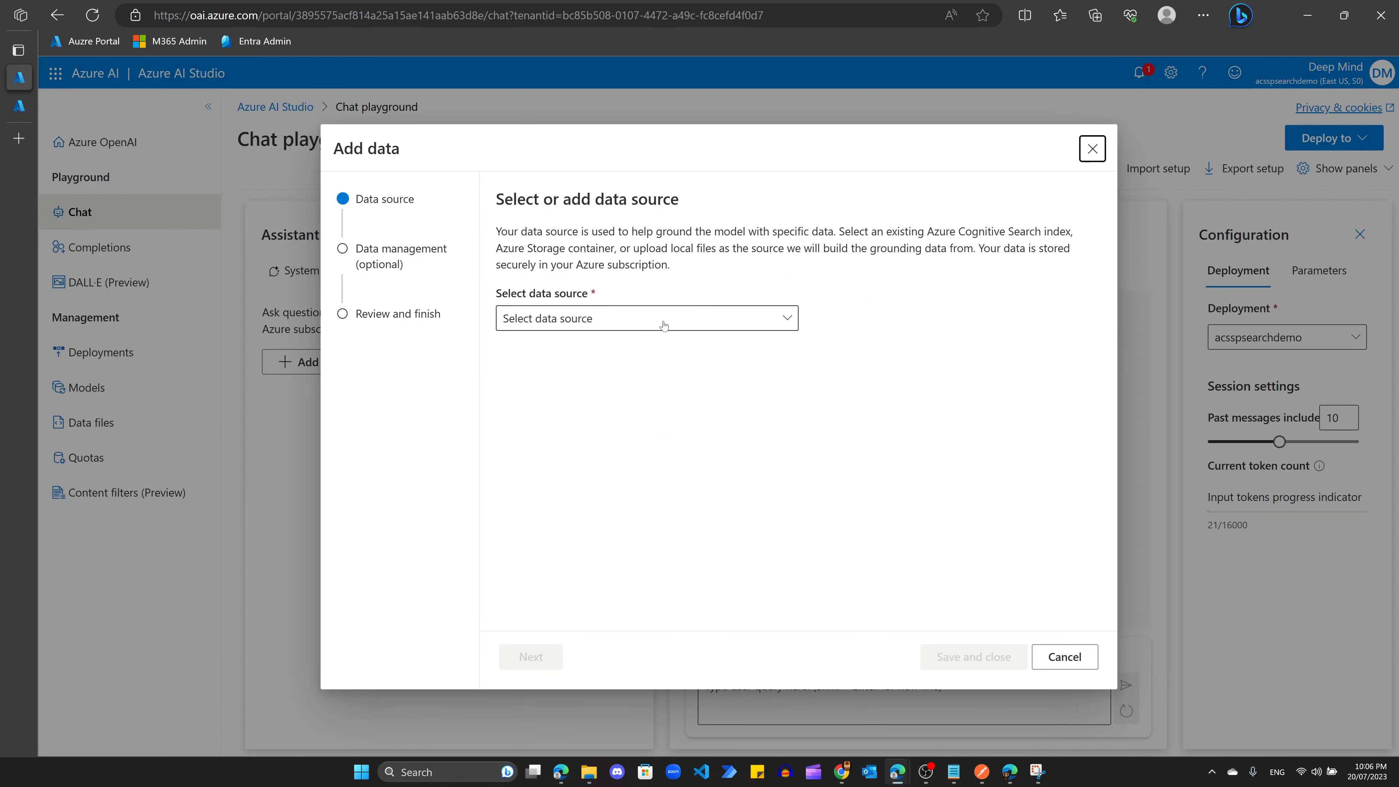
pyautogui.click(758, 324)
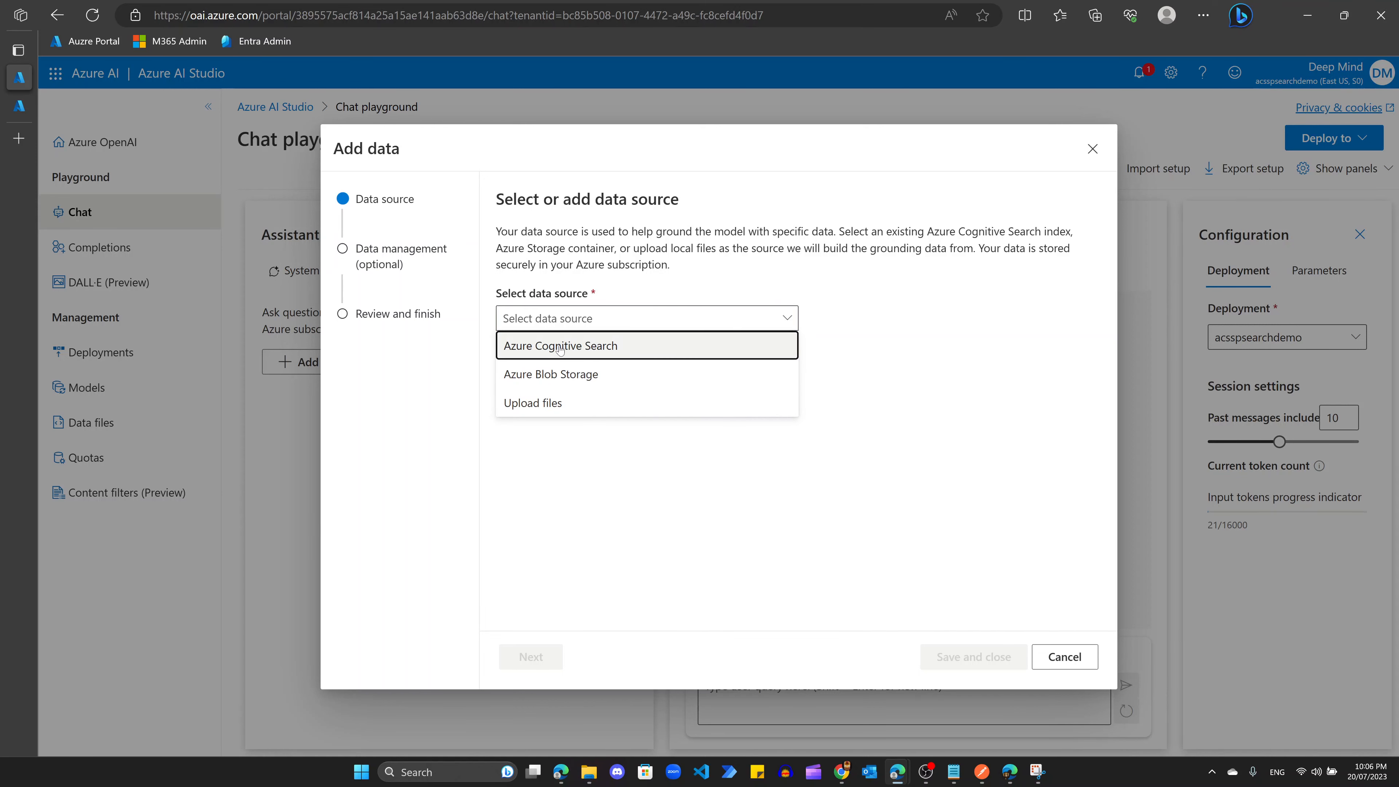
pyautogui.click(560, 348)
pyautogui.click(883, 361)
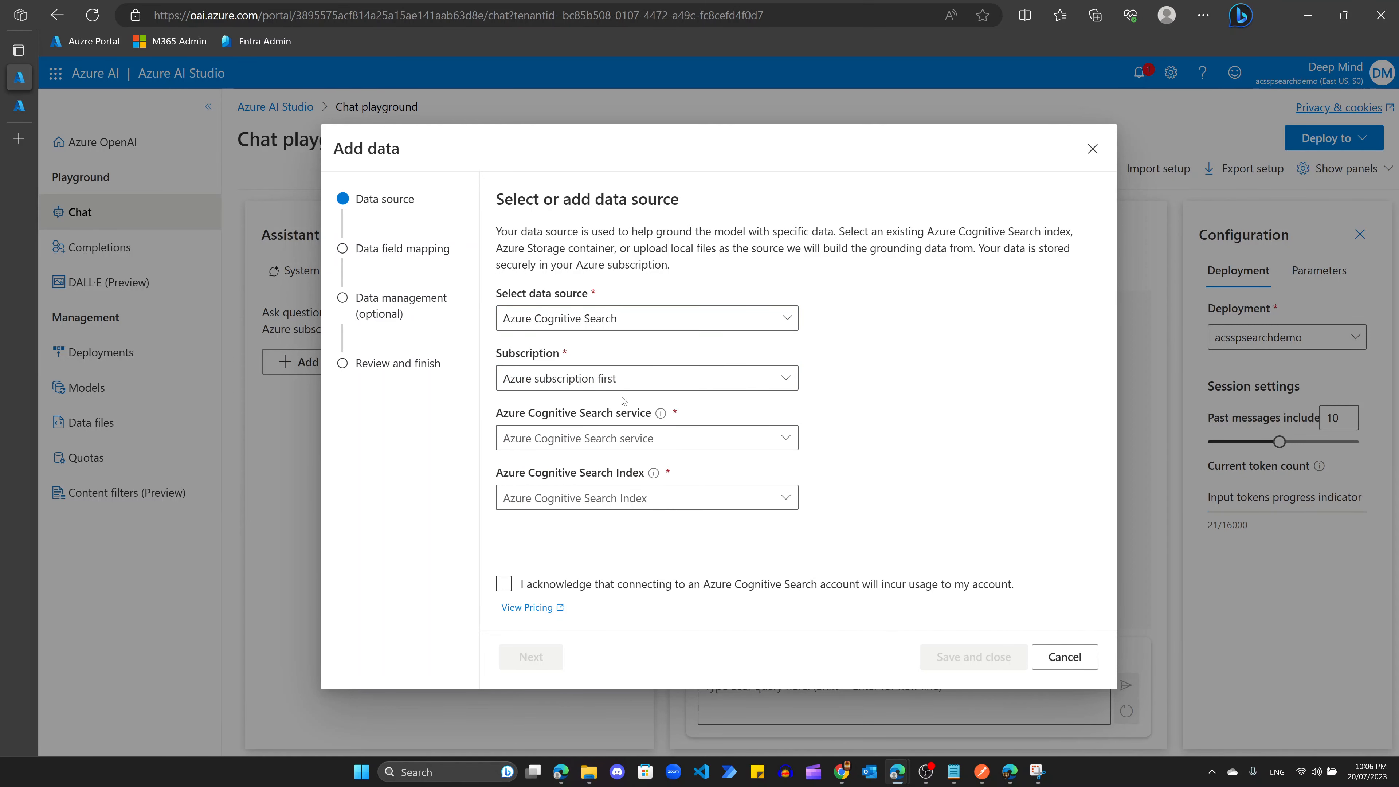
pyautogui.click(655, 438)
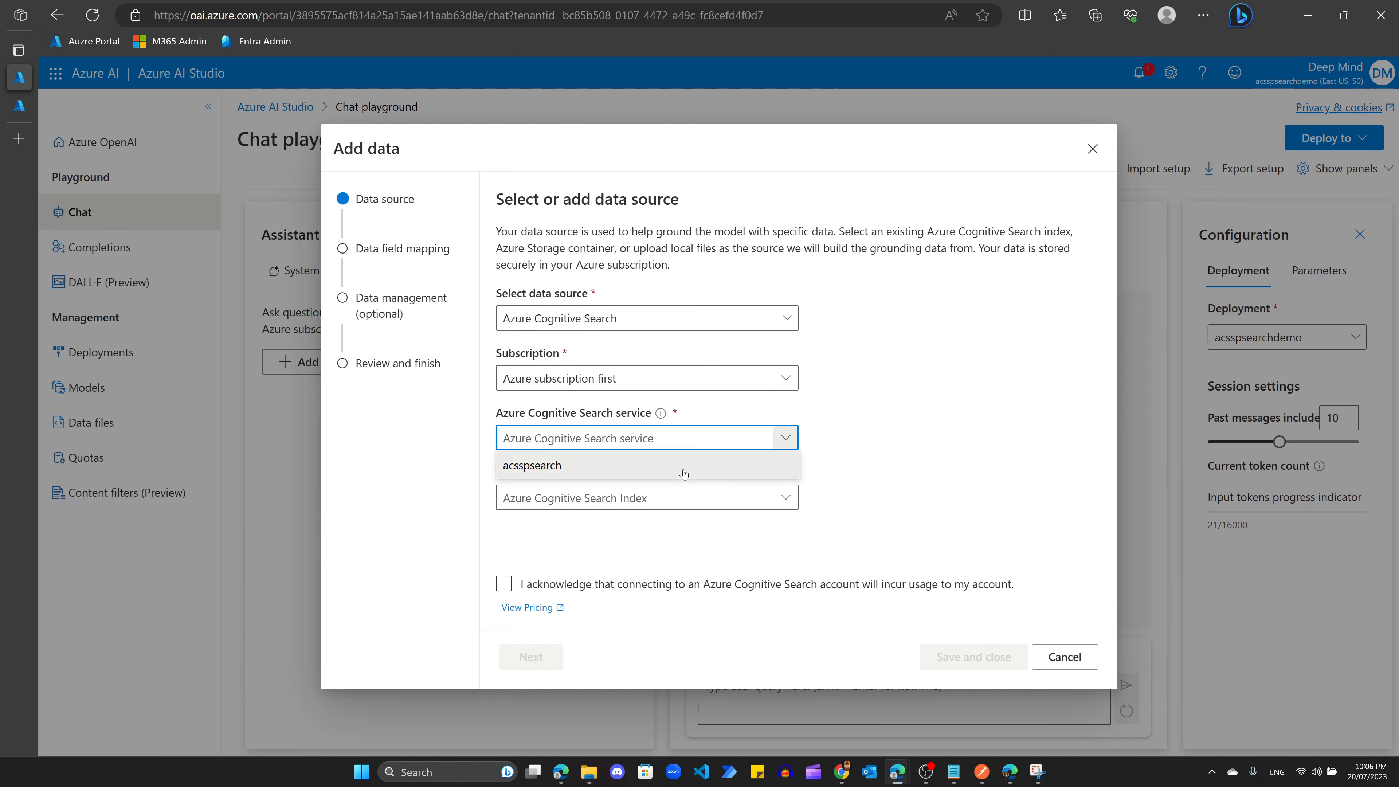
pyautogui.click(684, 474)
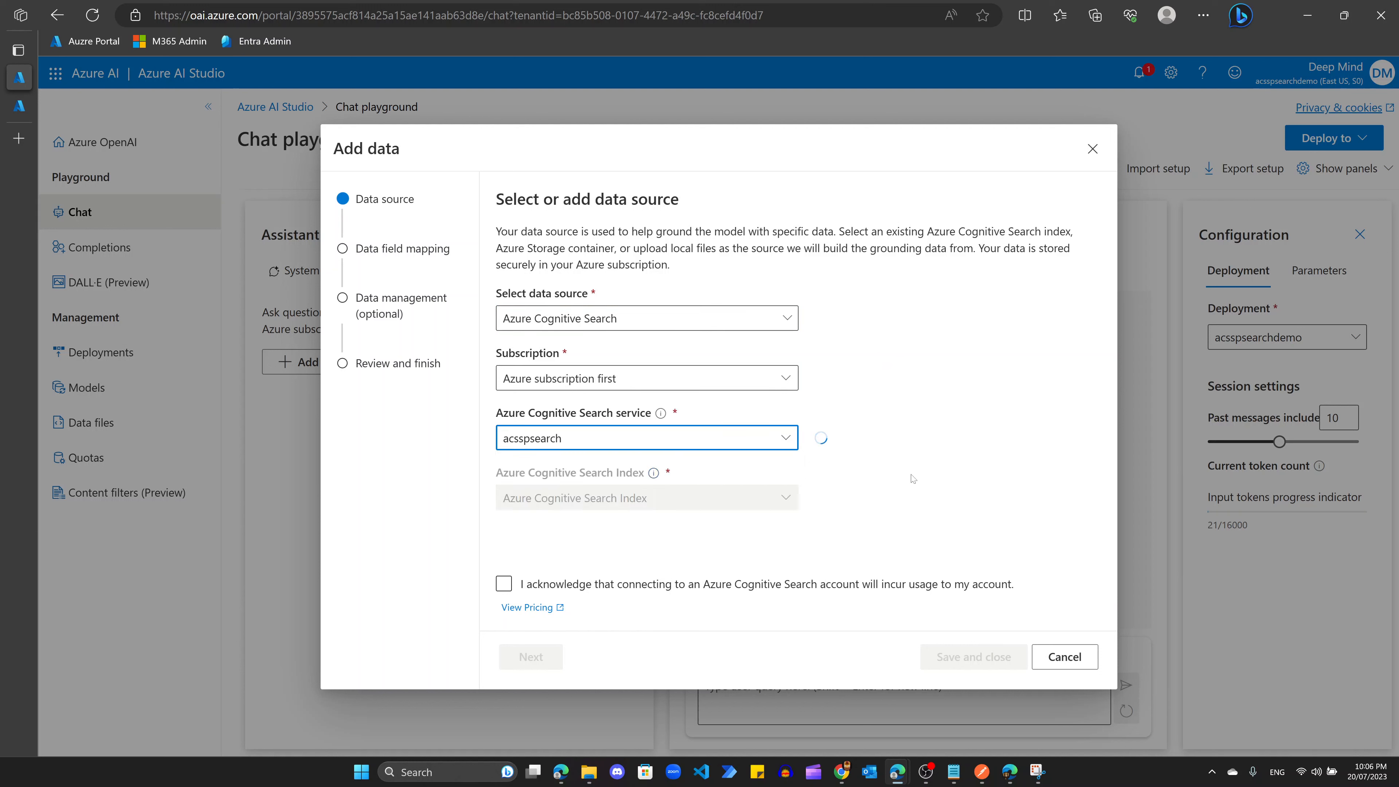
pyautogui.click(786, 497)
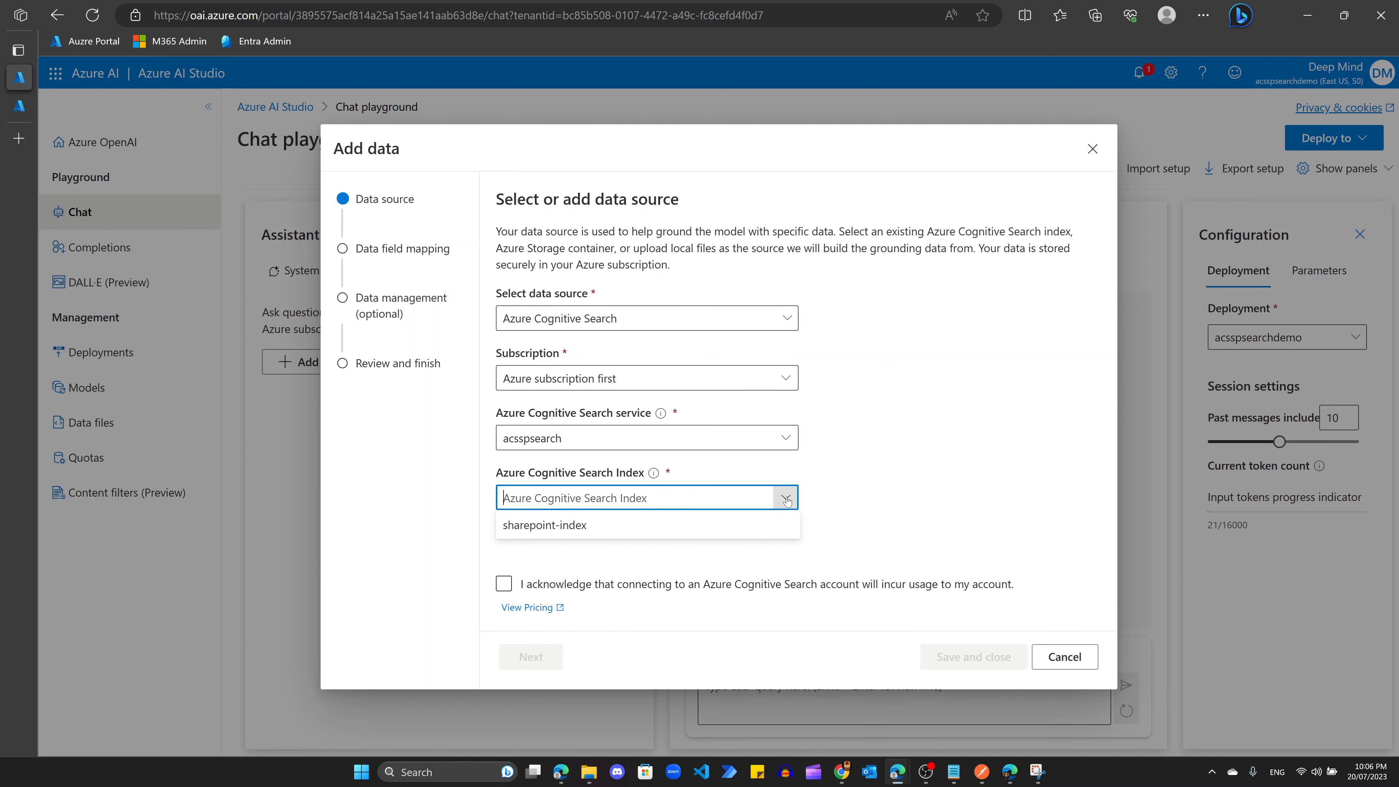
pyautogui.click(530, 527)
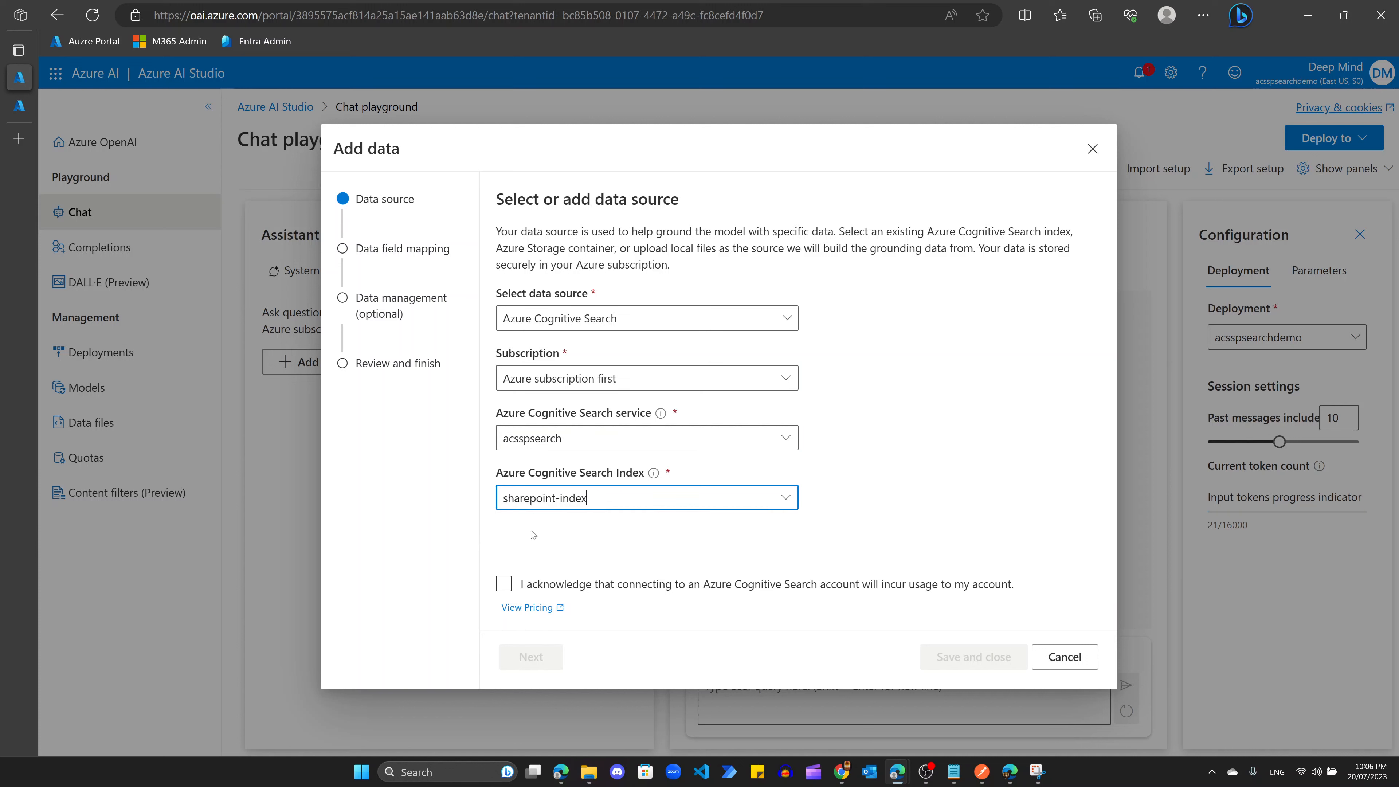
pyautogui.click(516, 587)
pyautogui.click(531, 656)
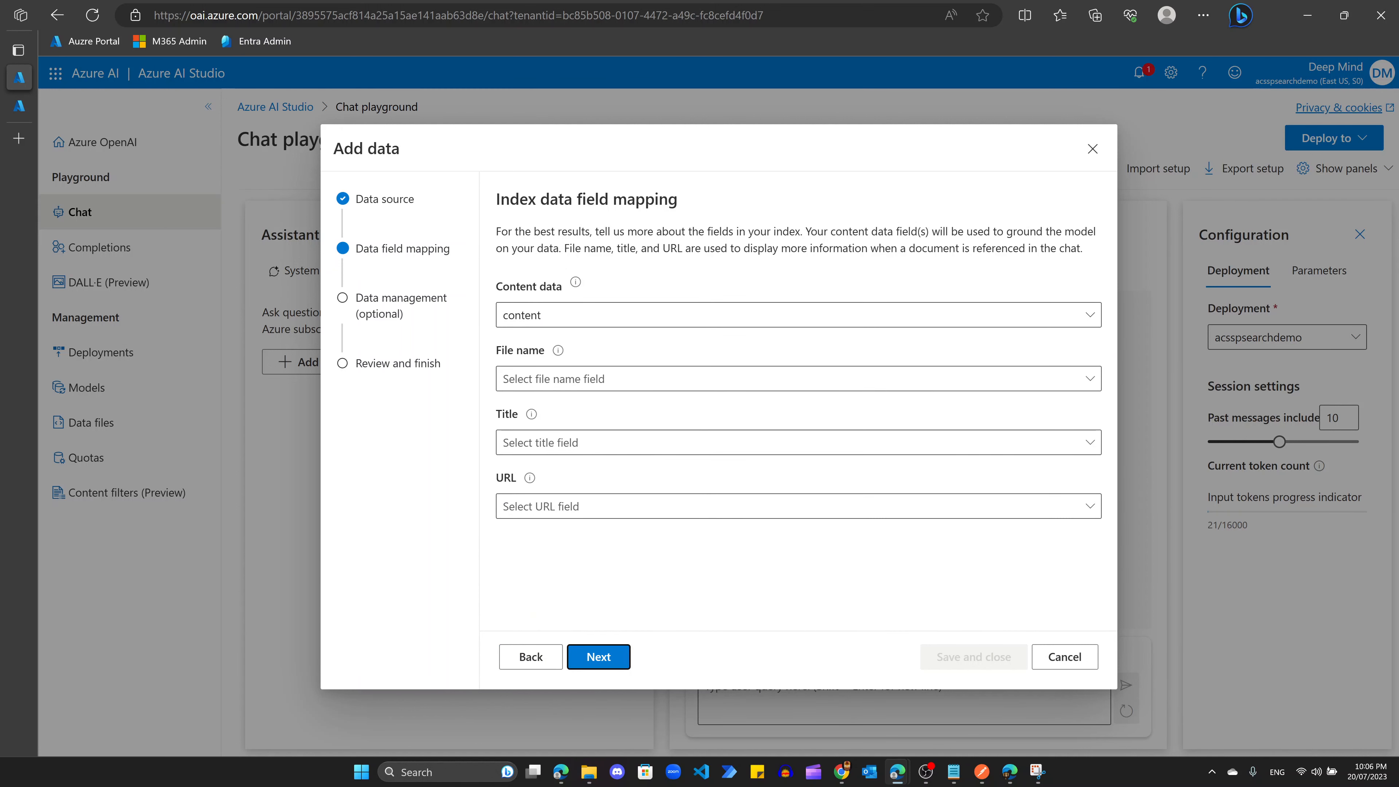
# Step: Map the file name, title and URL of the index data to the content field
pyautogui.moveTo(500, 200); pyautogui.dragTo(685, 232)
pyautogui.click(745, 381)
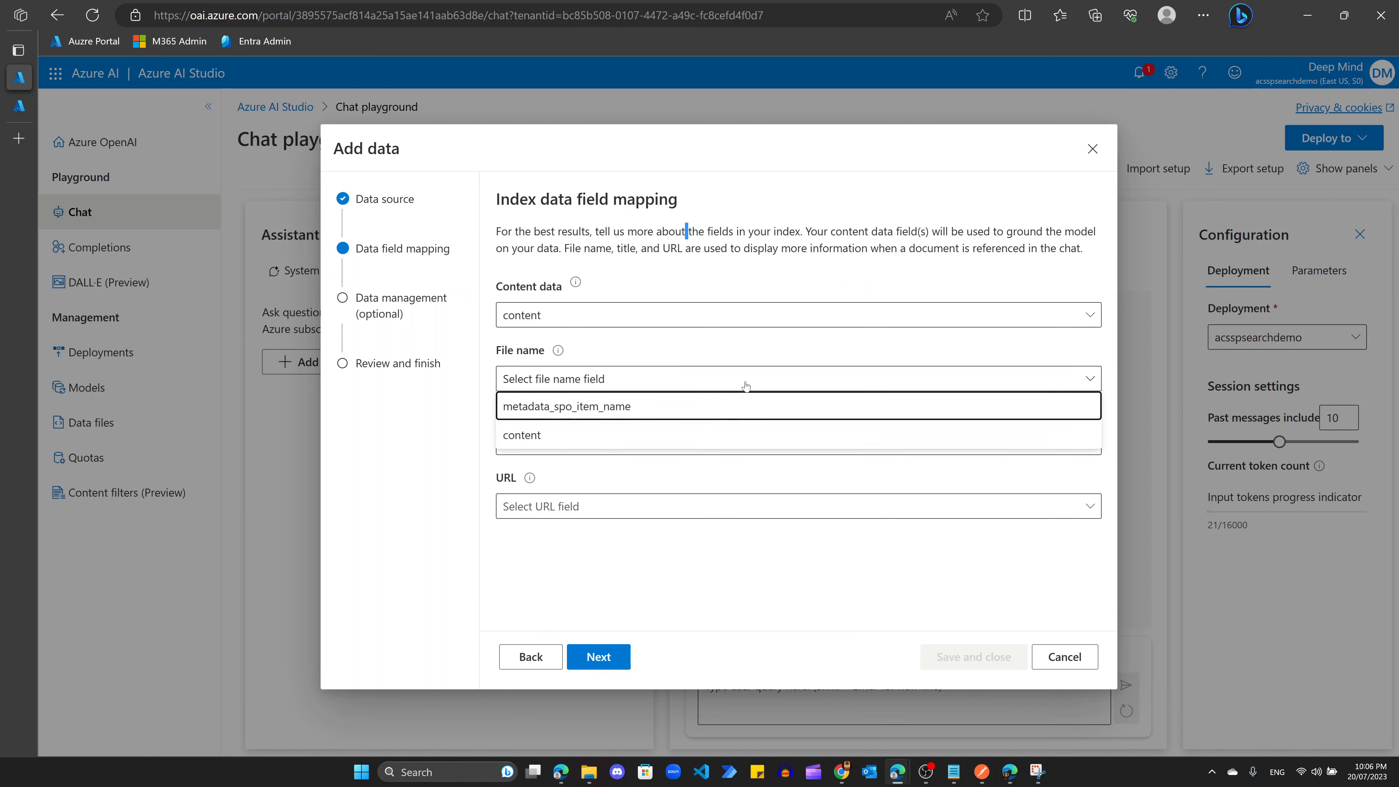
pyautogui.click(593, 437)
pyautogui.click(648, 447)
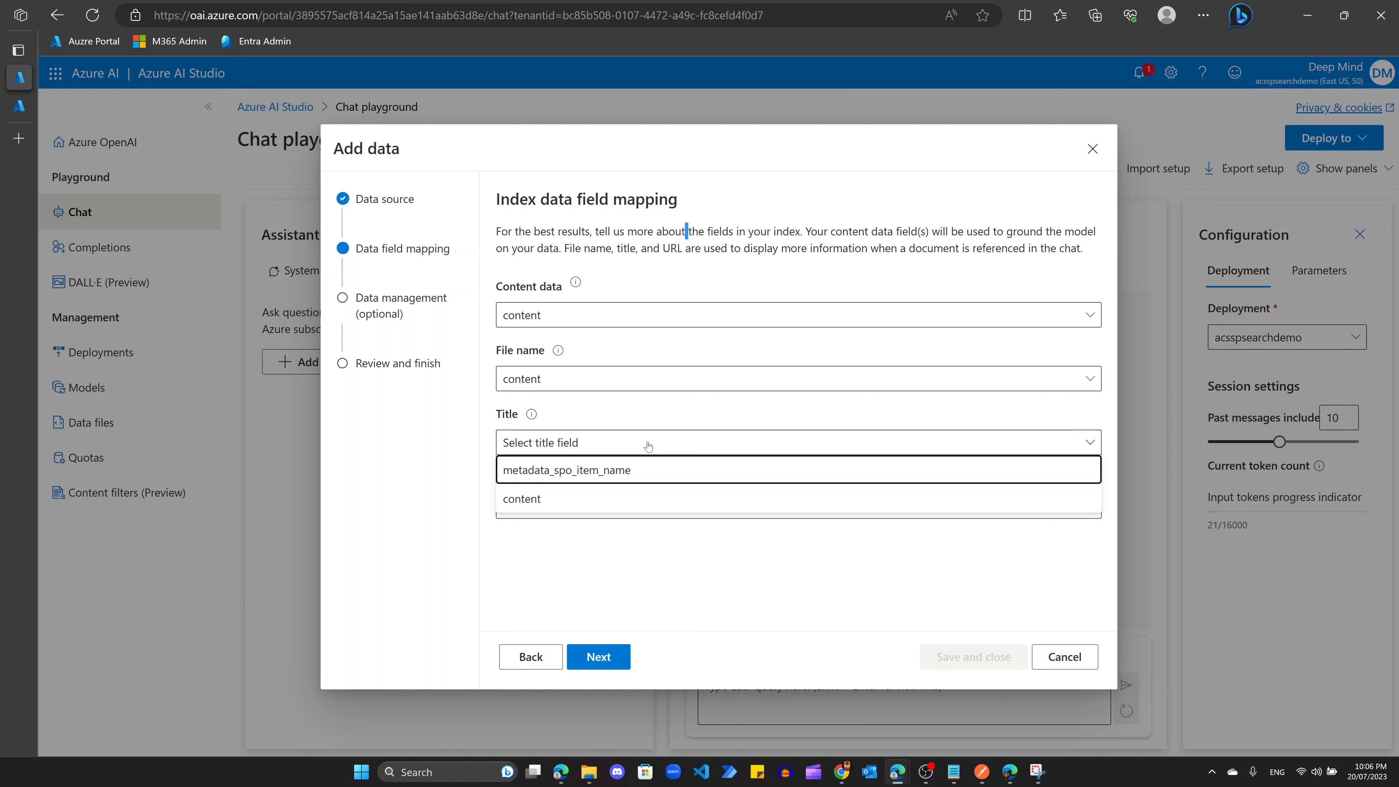
pyautogui.click(630, 501)
pyautogui.click(629, 510)
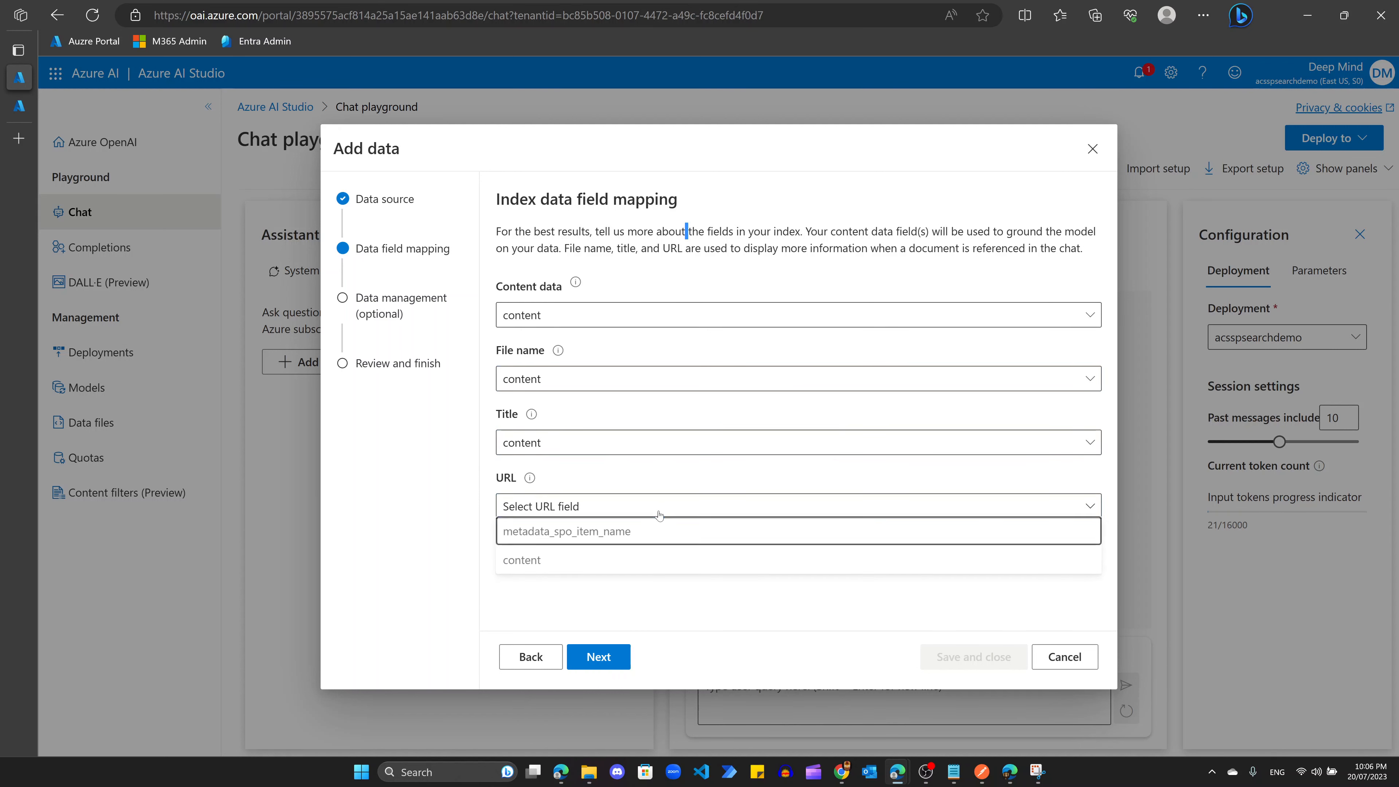
pyautogui.click(584, 559)
pyautogui.click(605, 586)
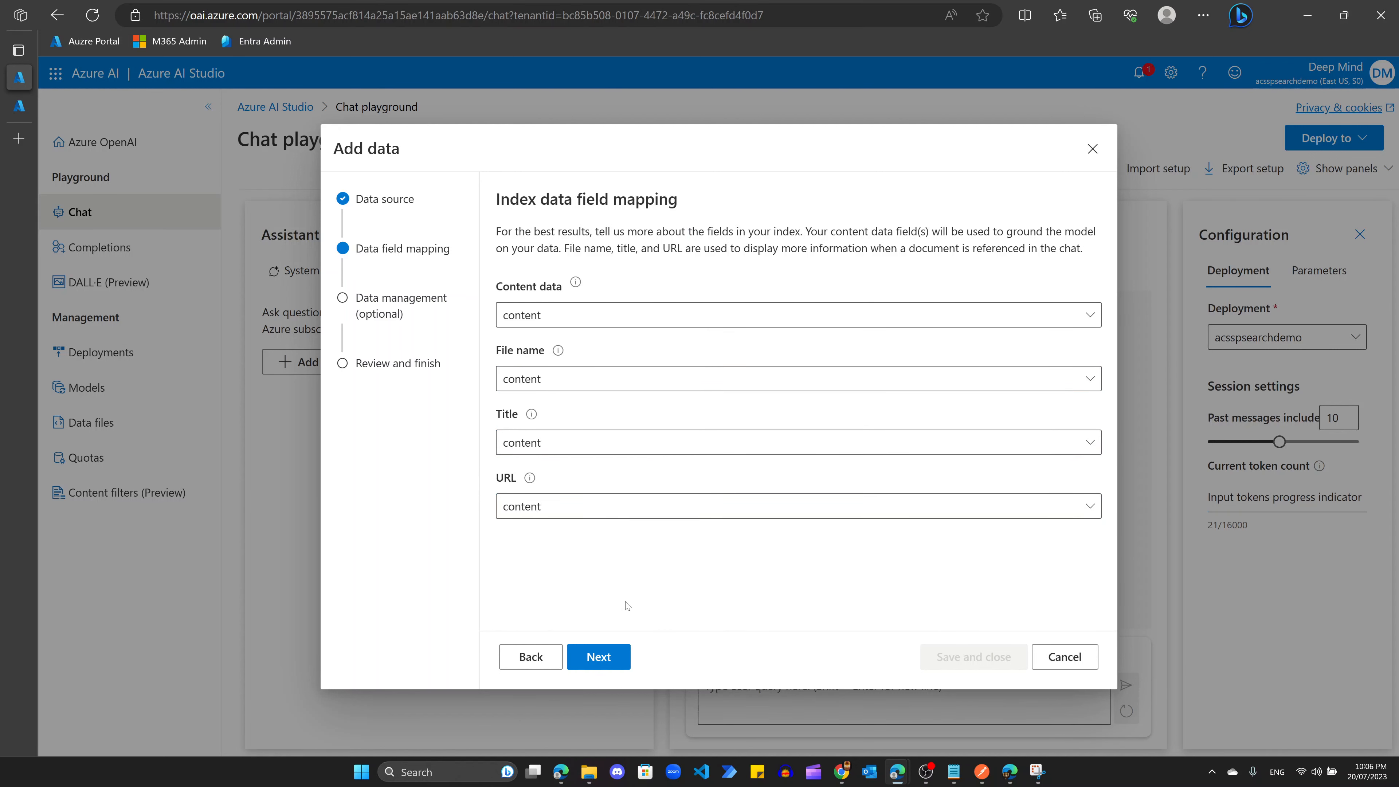
# Step: Continue without a semantic search configuration, review the data source settings and save them
pyautogui.click(599, 659)
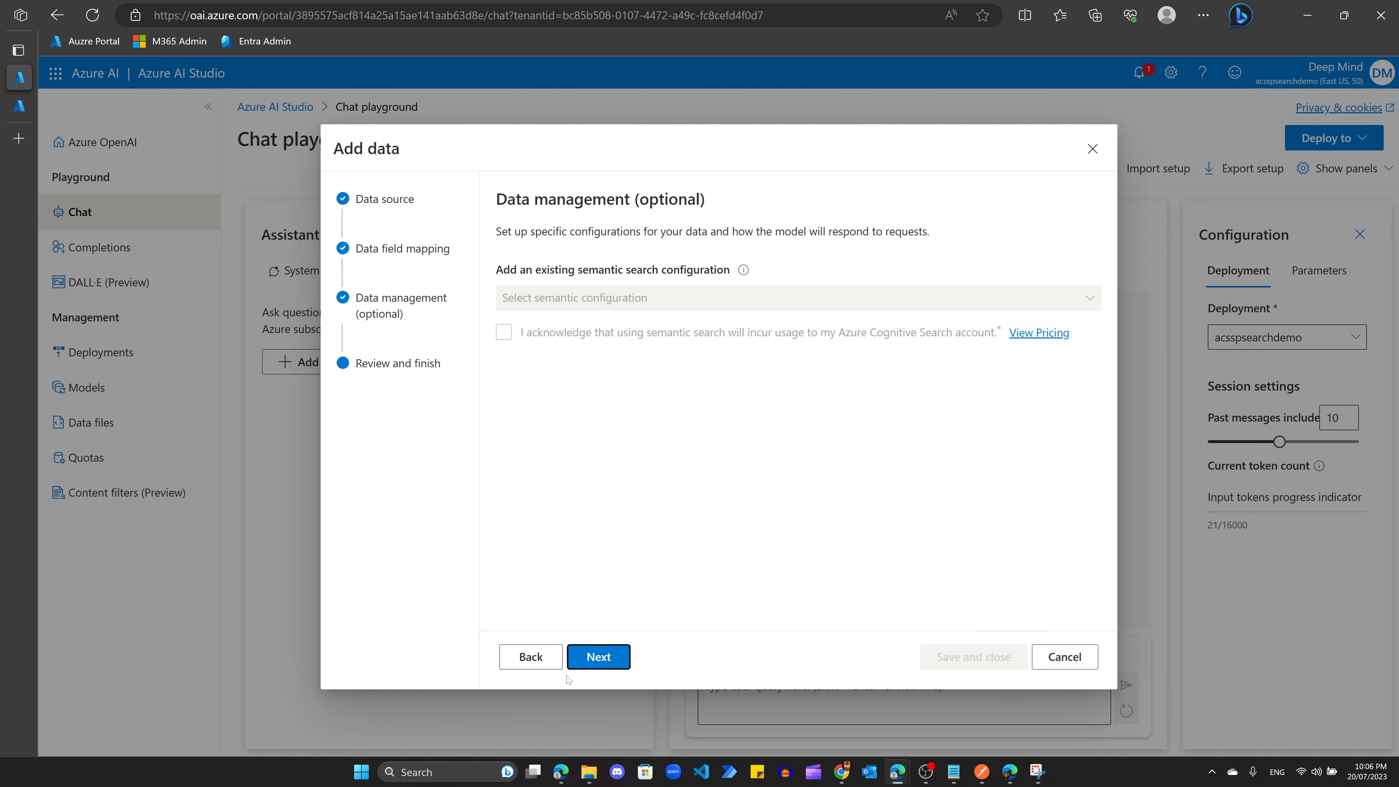
pyautogui.click(599, 656)
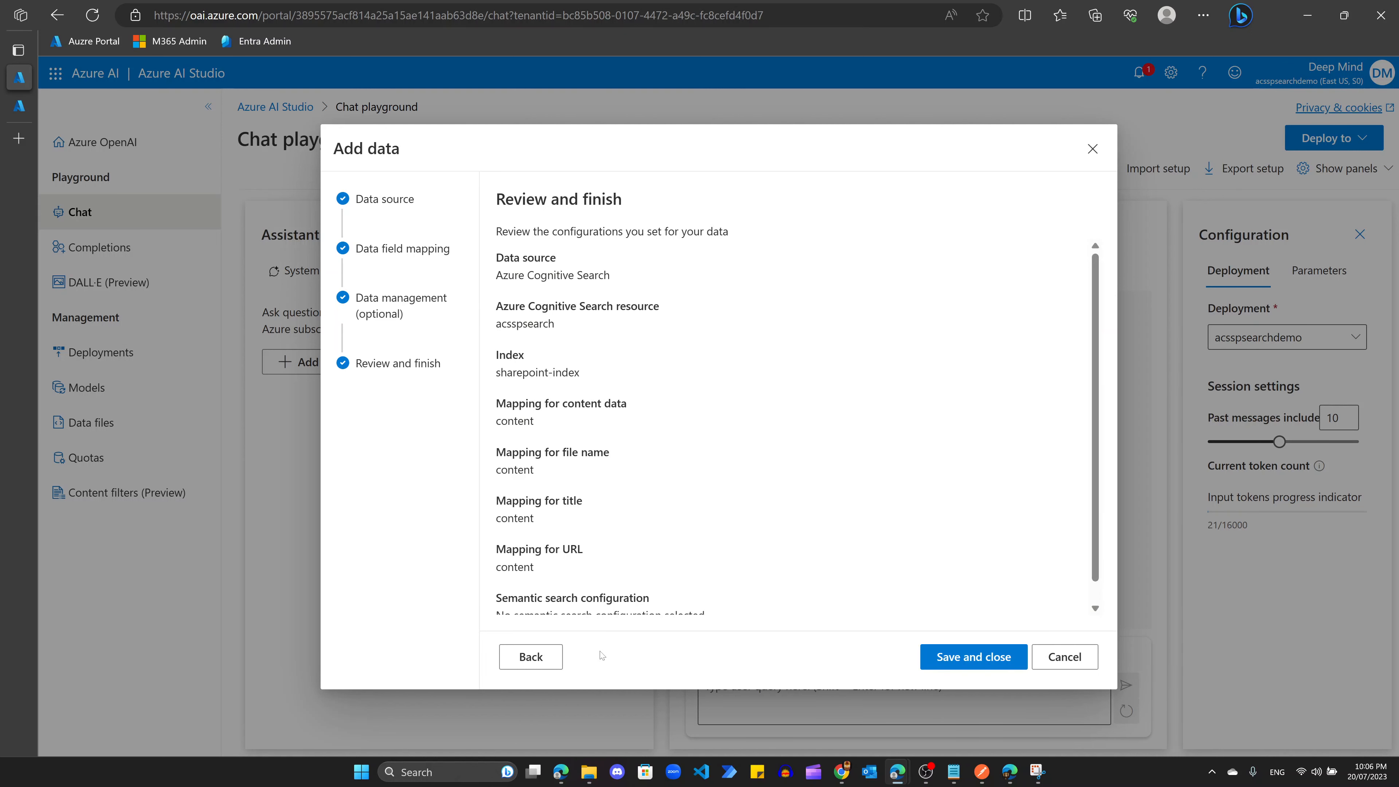
pyautogui.click(957, 657)
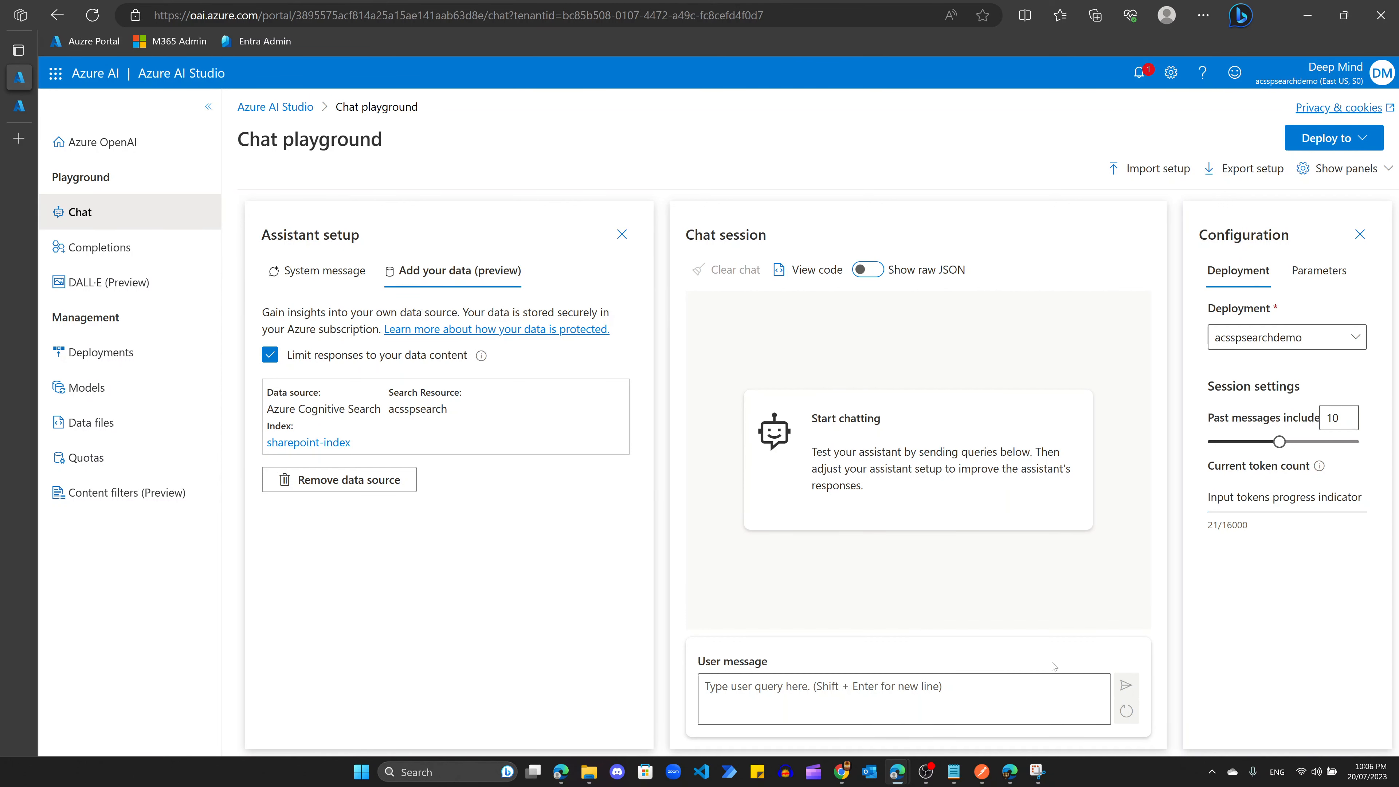
# Step: Send the message "Hi" in the chat session
pyautogui.click(729, 676)
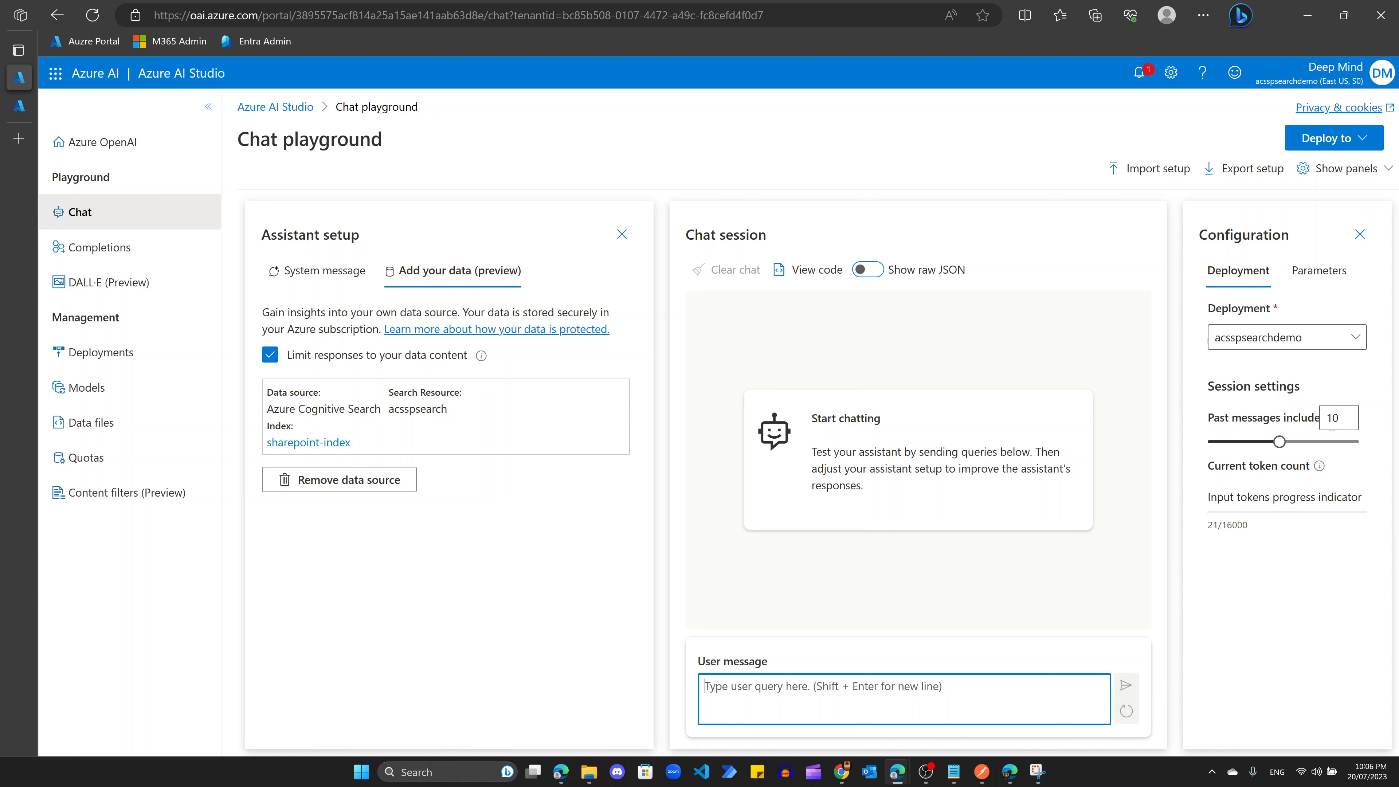
pyautogui.write('Hi')
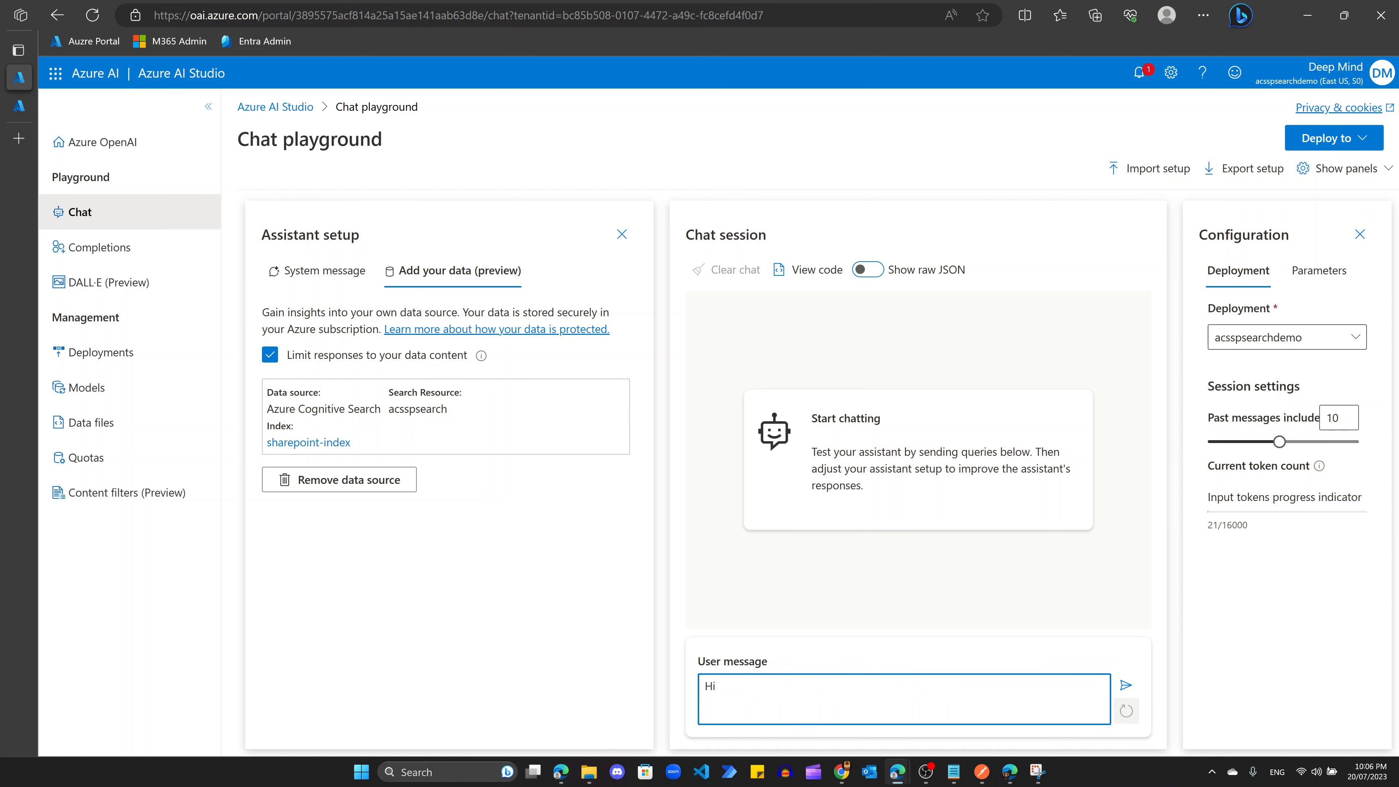
pyautogui.press('Return')
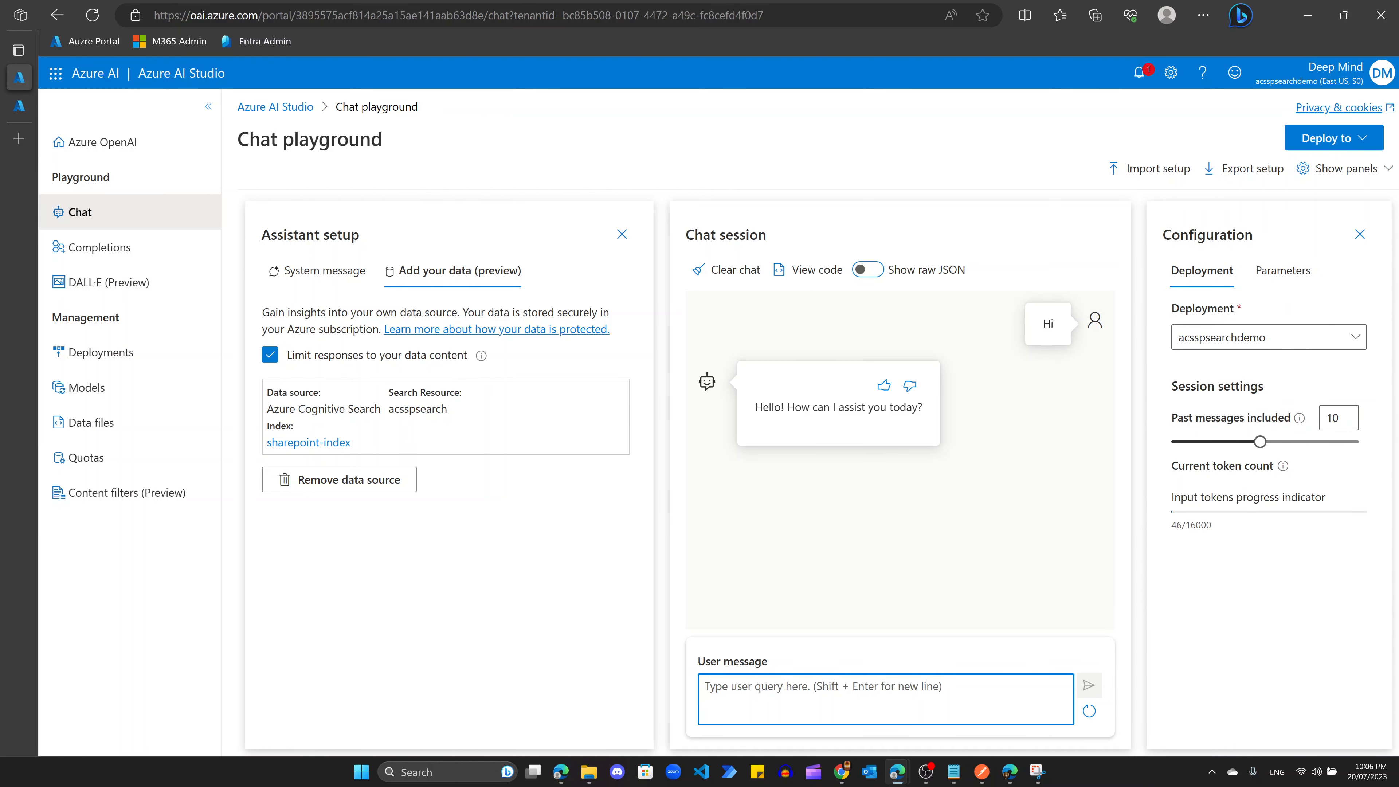
# Step: Ask the assistant "Can you highlight the State of Union into bullet points?" and read its answer
pyautogui.write('Can you high')
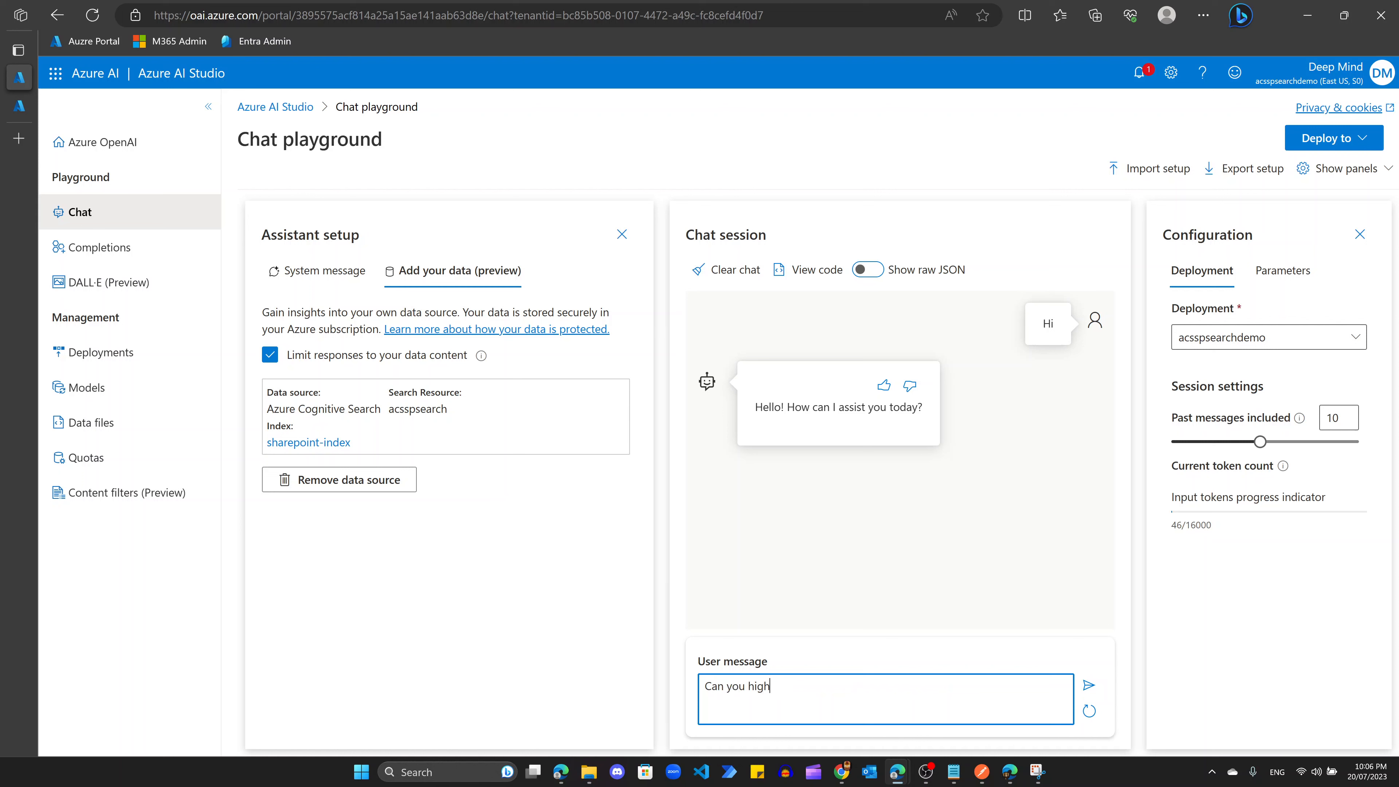
pyautogui.write('light the State of Union into bullet points?')
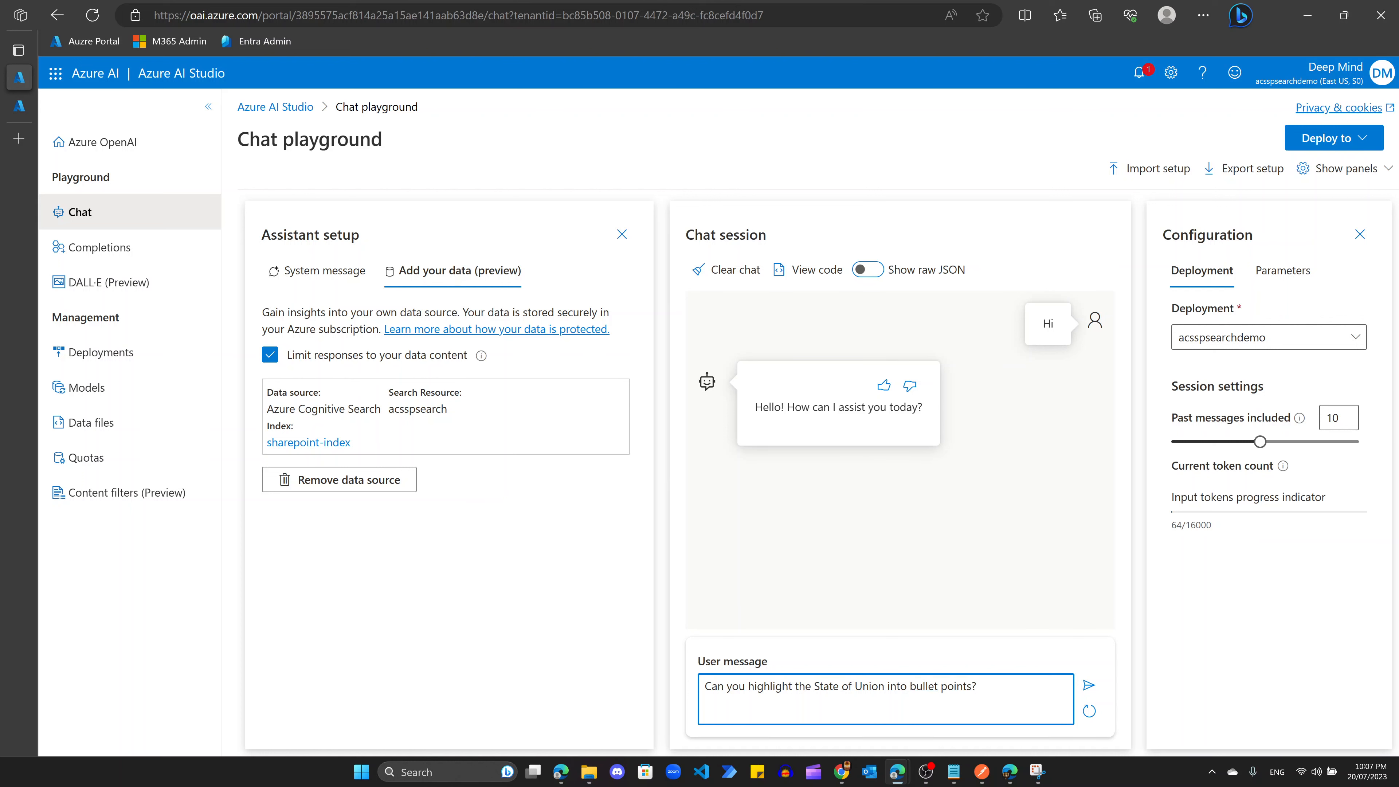
pyautogui.press('Return')
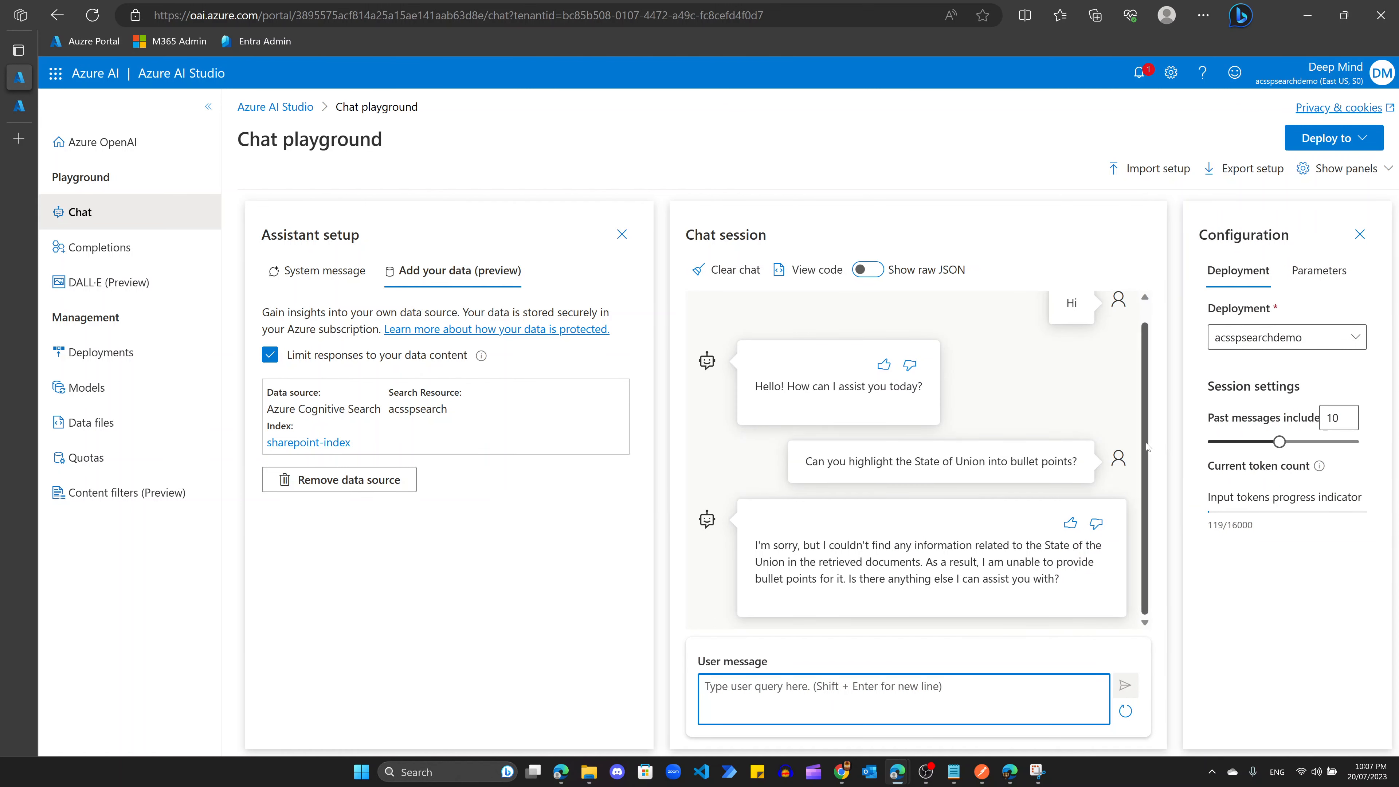
pyautogui.scroll(1, 1149, 457)
pyautogui.scroll(-1, 1149, 465)
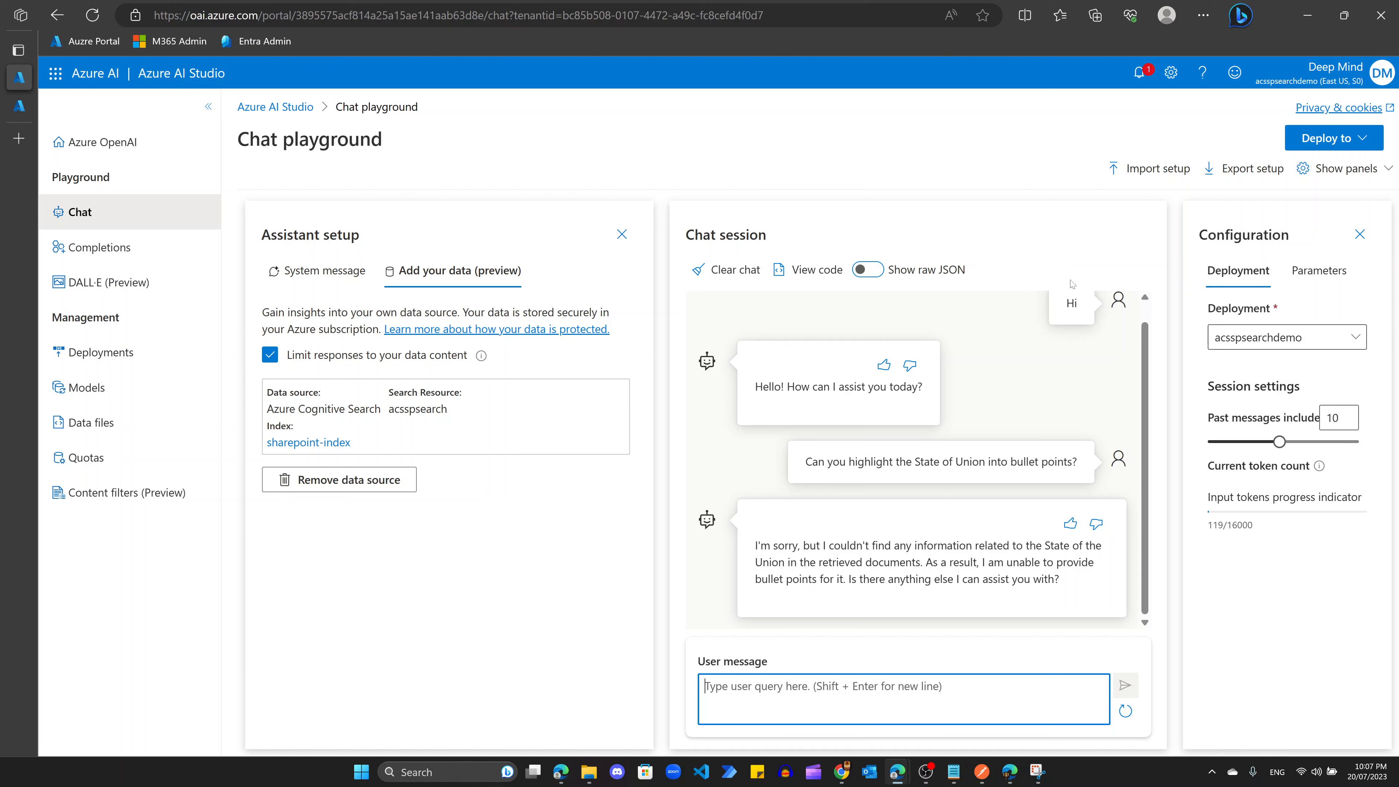
# Step: Start deploying the chat to a new web app named "chatwithspo" under the subscription "Azure subscription first"
pyautogui.click(1342, 142)
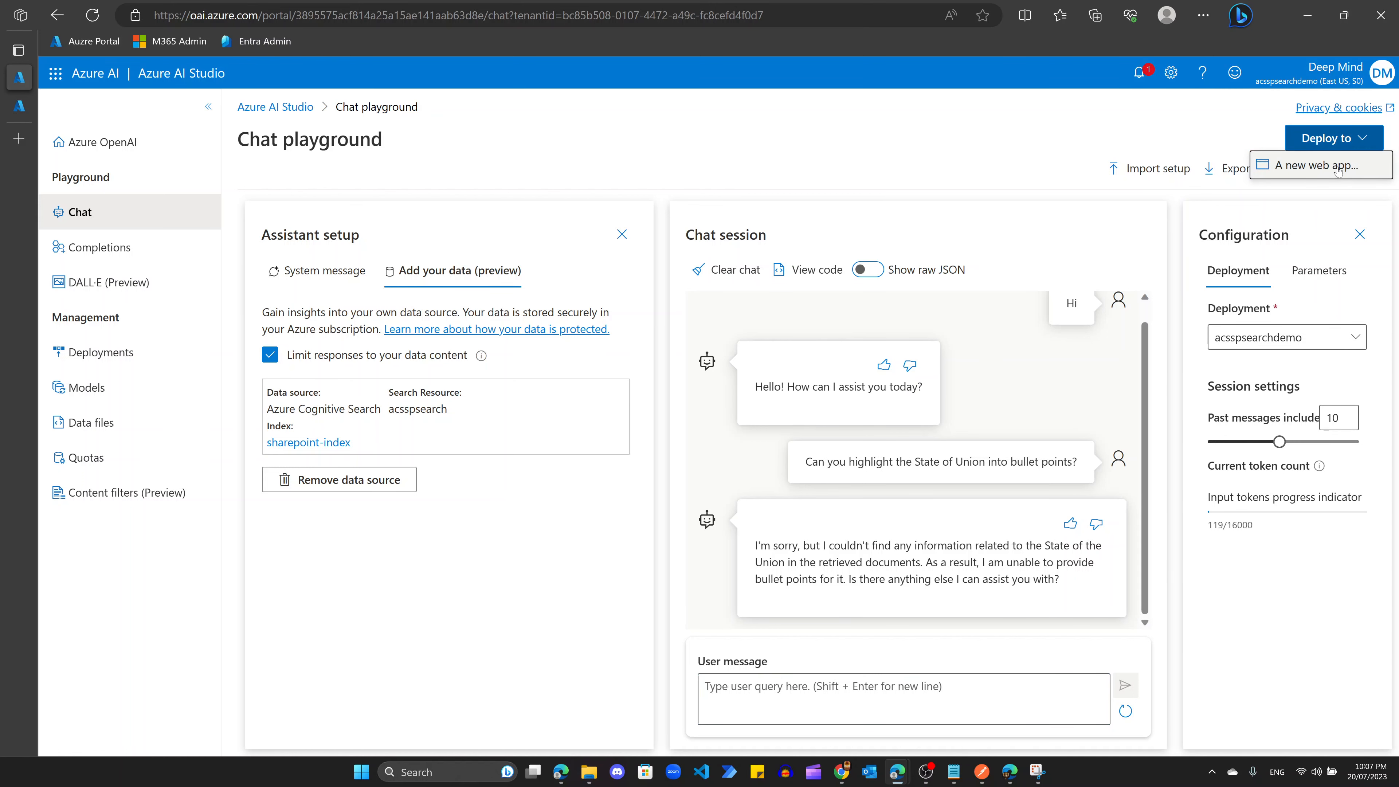
pyautogui.click(1337, 168)
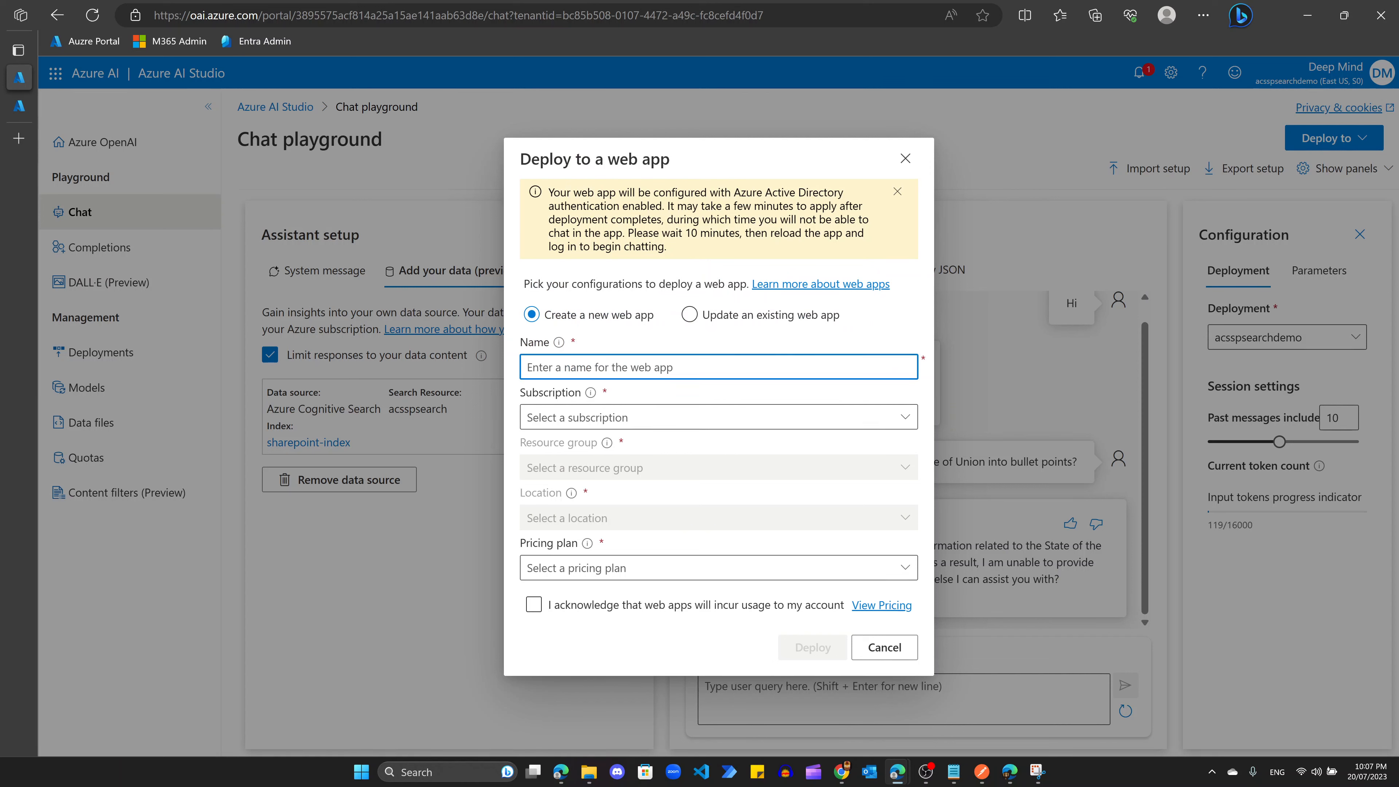
pyautogui.write('chatwithspo')
pyautogui.click(711, 418)
pyautogui.click(906, 424)
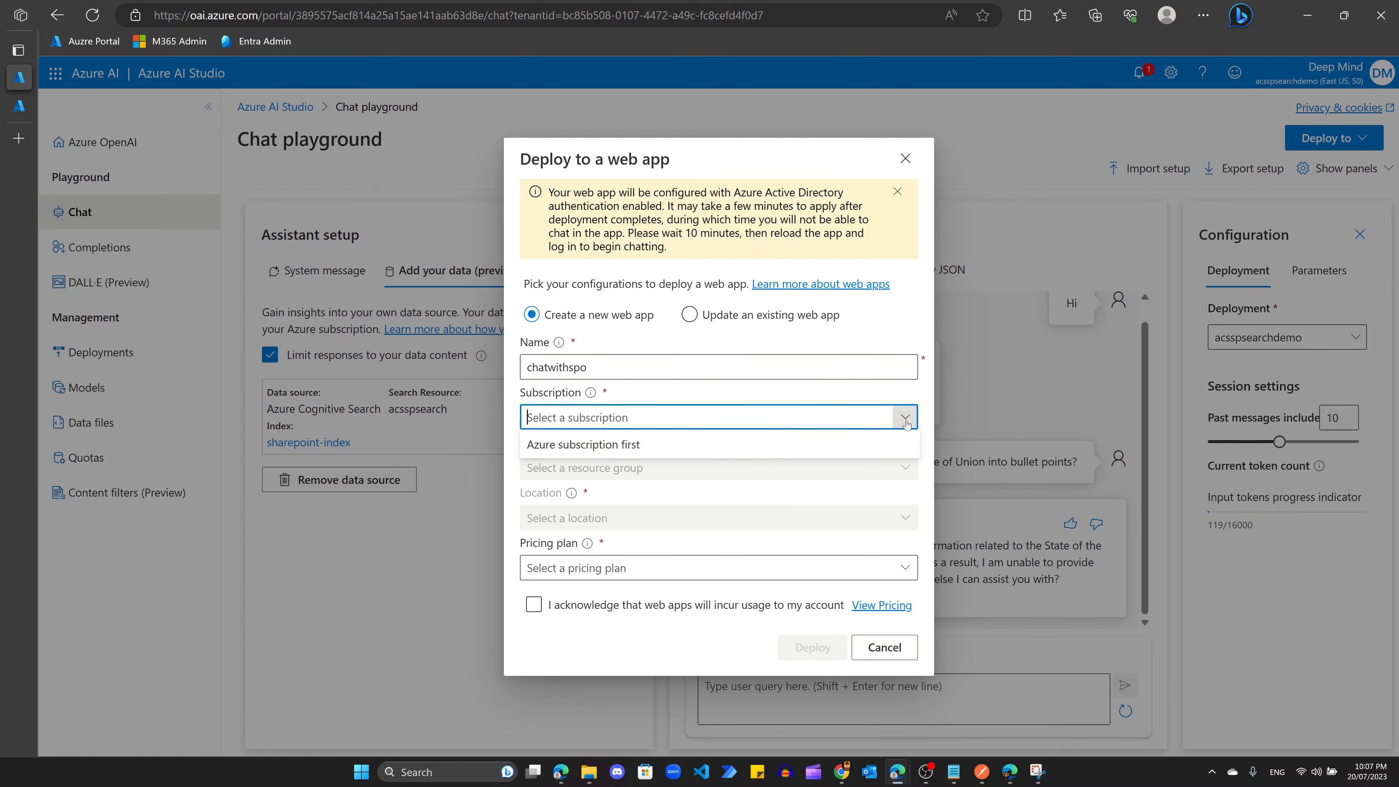
pyautogui.click(908, 445)
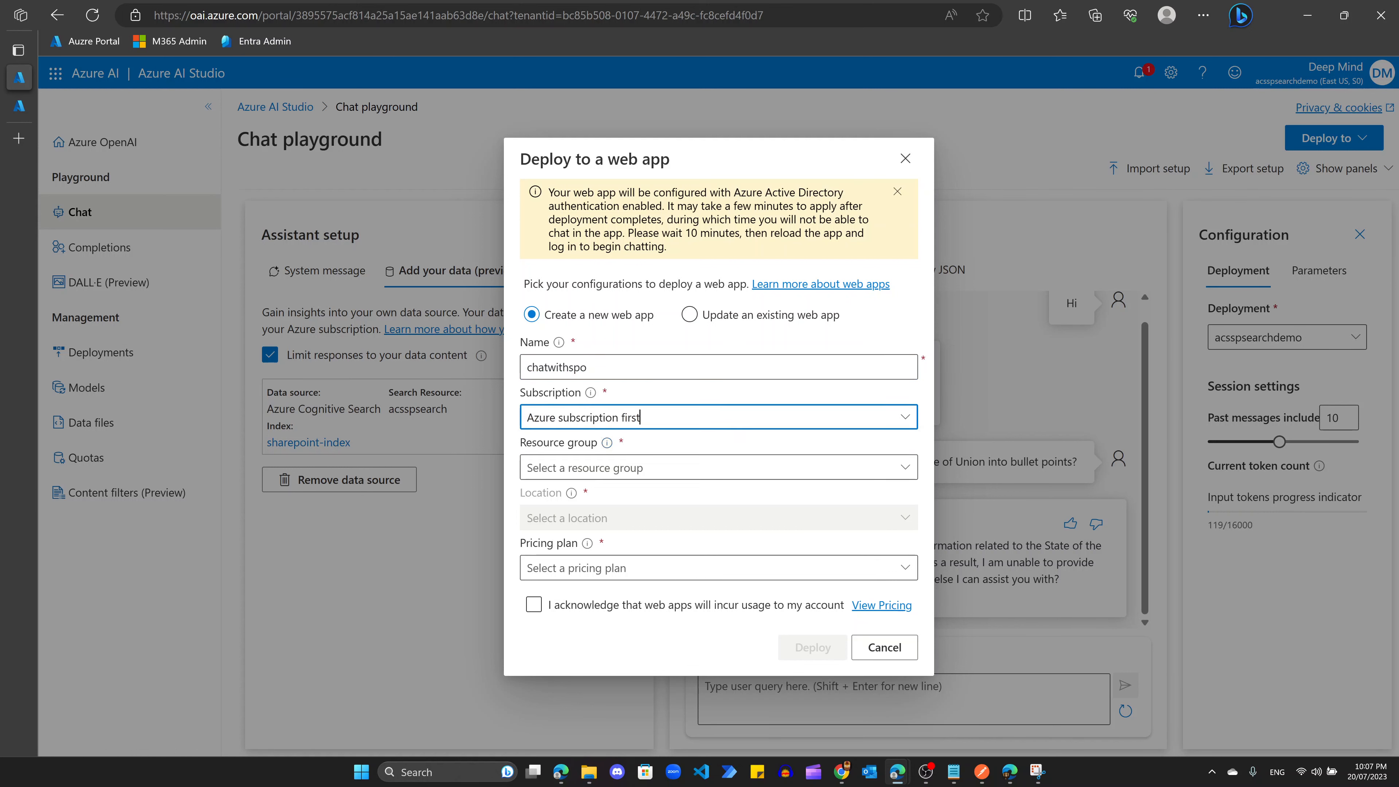
# Step: Choose resource group ACSSPSearch, location East US and pricing plan Basic (B1), acknowledge the usage costs and submit the web app deployment
pyautogui.click(906, 467)
pyautogui.click(906, 488)
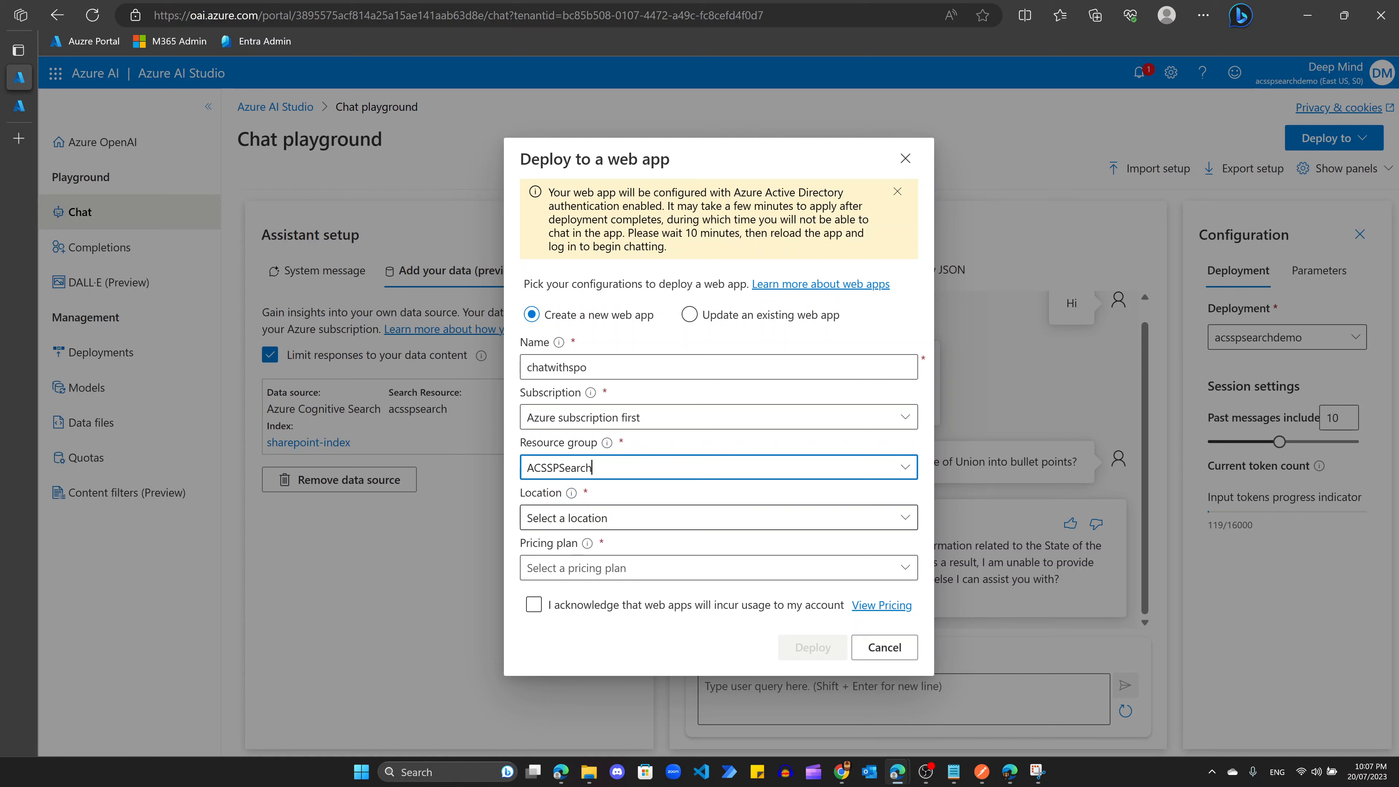
pyautogui.click(901, 526)
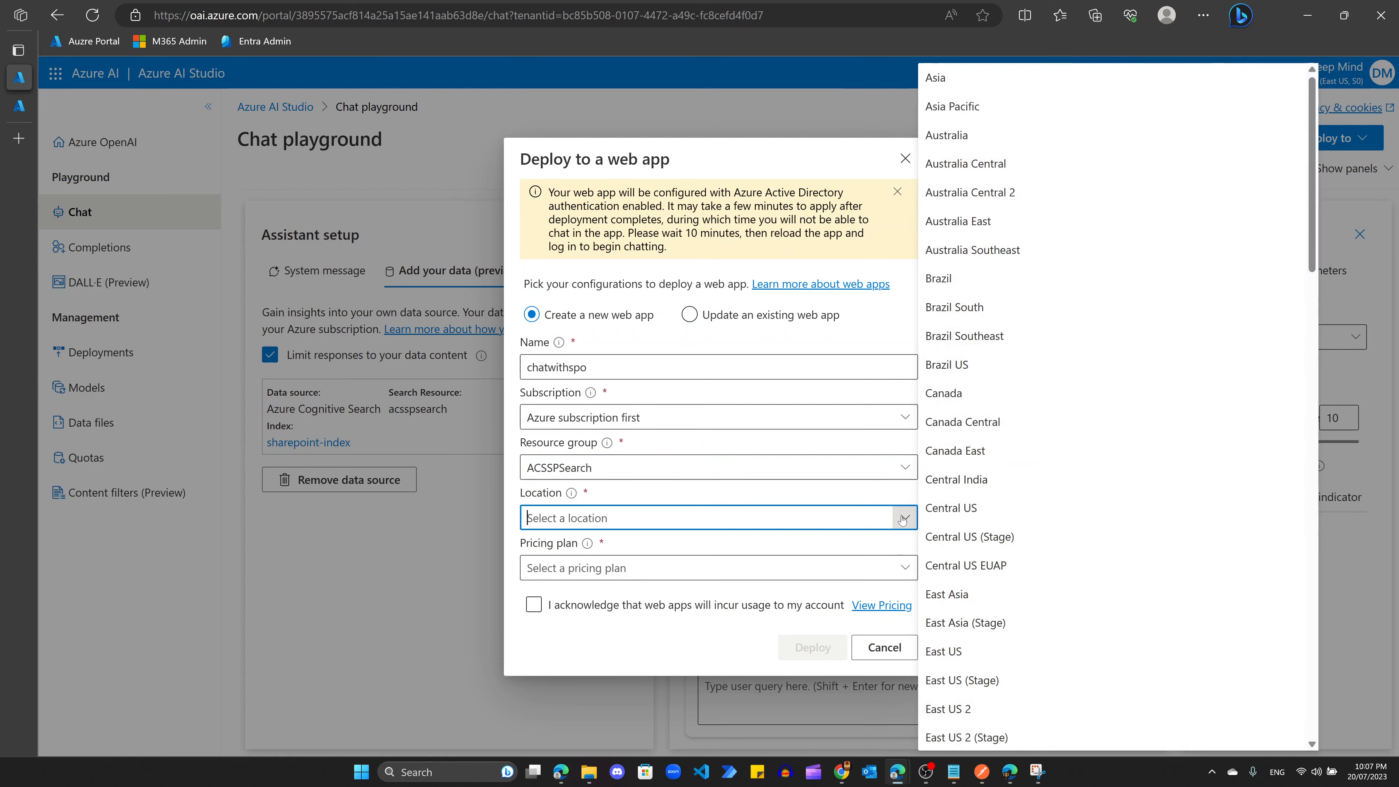
pyautogui.click(990, 665)
pyautogui.click(901, 576)
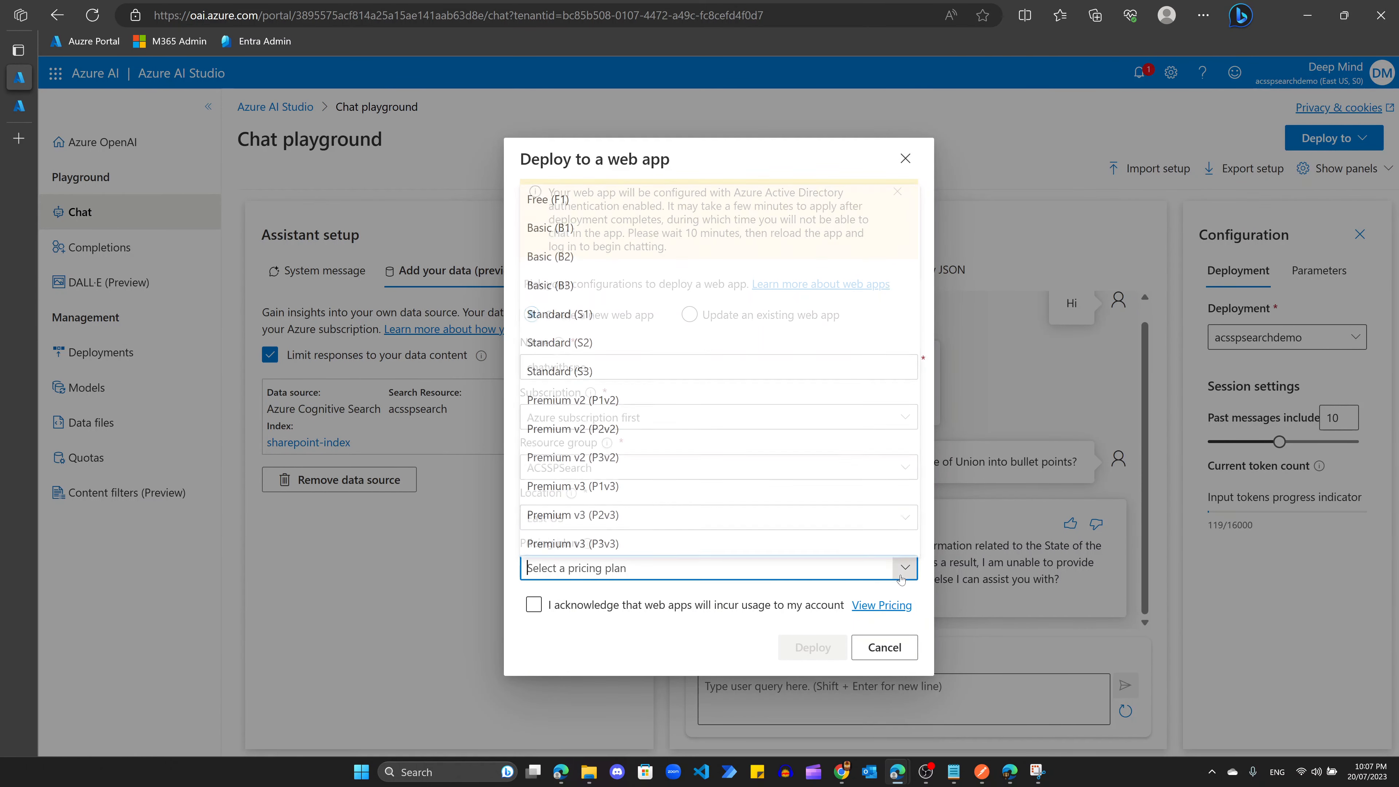
pyautogui.click(605, 234)
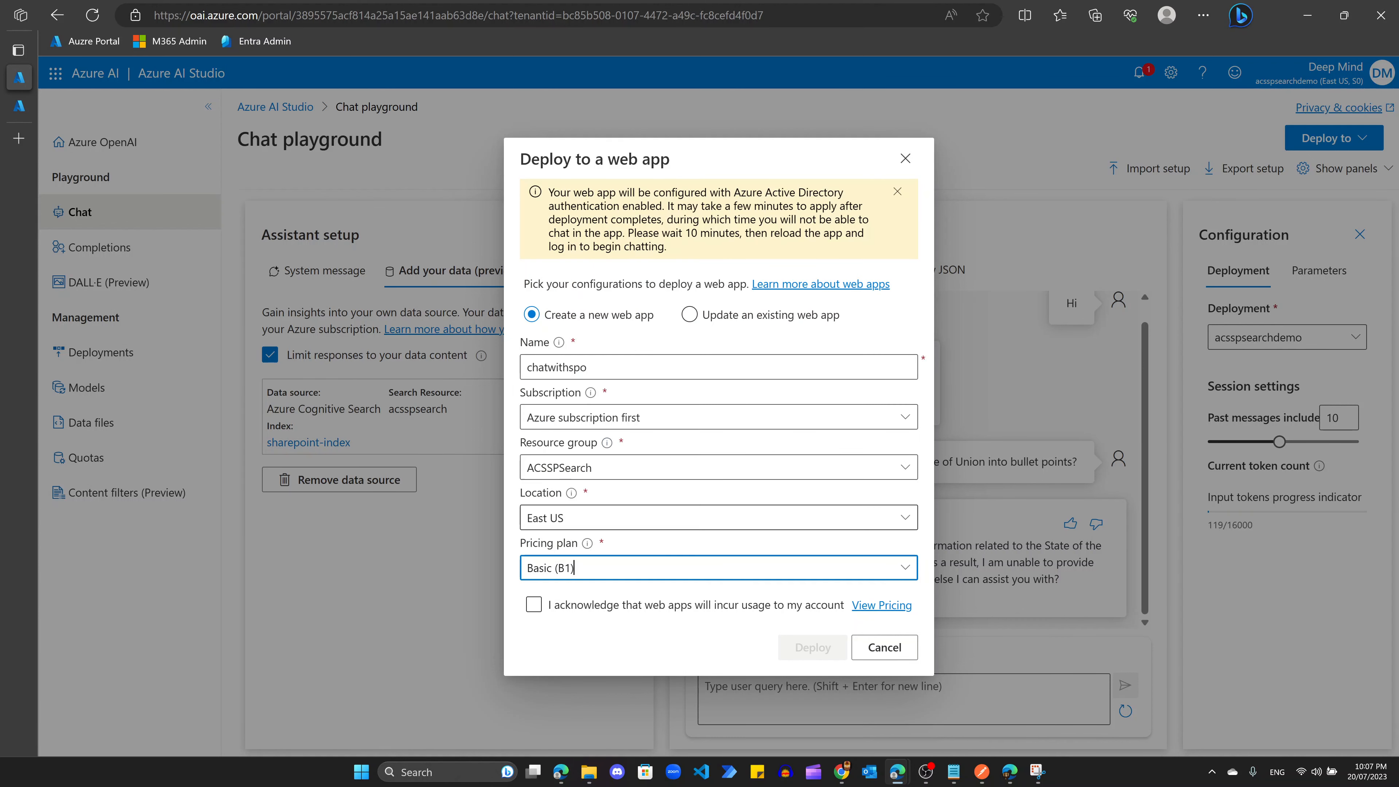
pyautogui.click(533, 605)
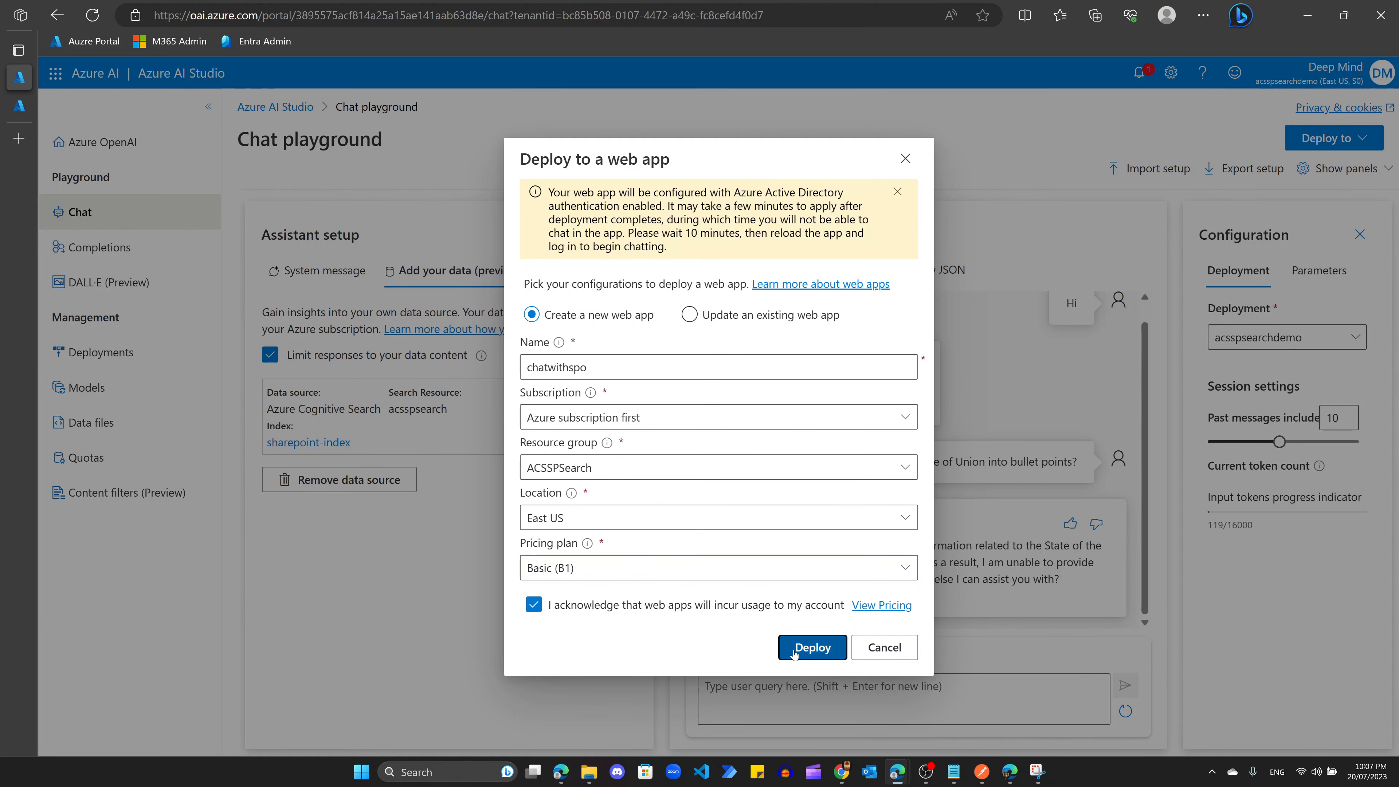
pyautogui.click(794, 654)
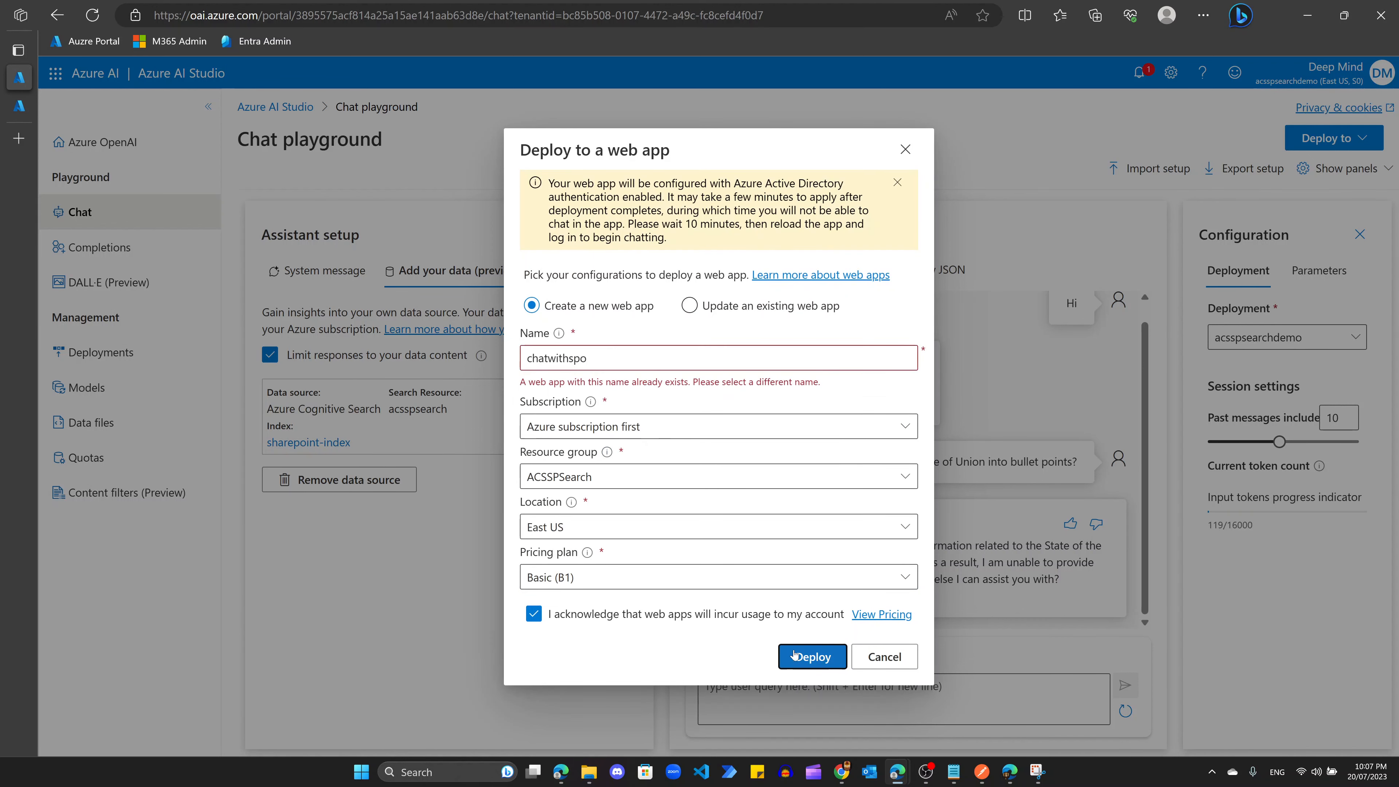
# Step: Change the web app name to "chatgptwithspo", deploy it and read the notice about the waiting time
pyautogui.click(808, 360)
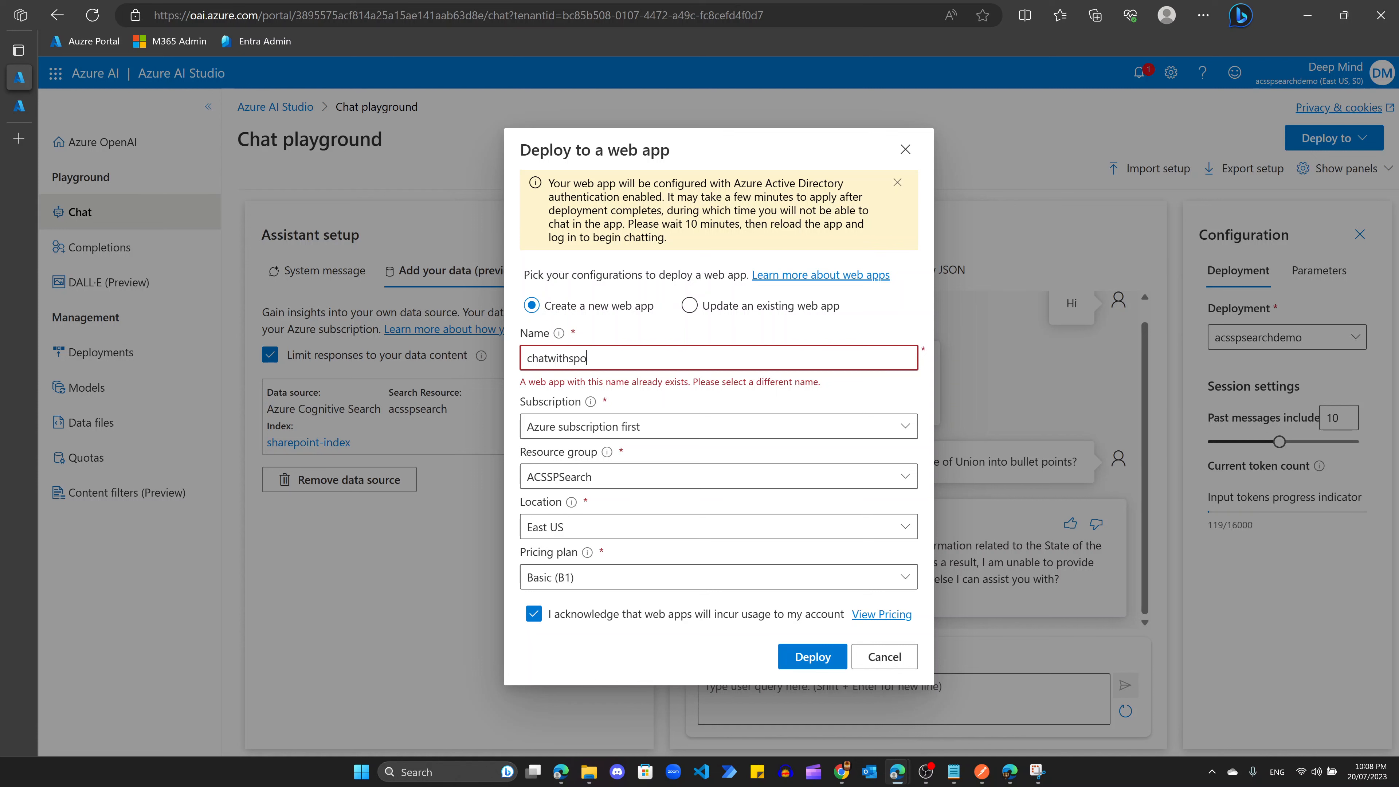
pyautogui.press('Left')
pyautogui.press('Left')
pyautogui.write('gpt')
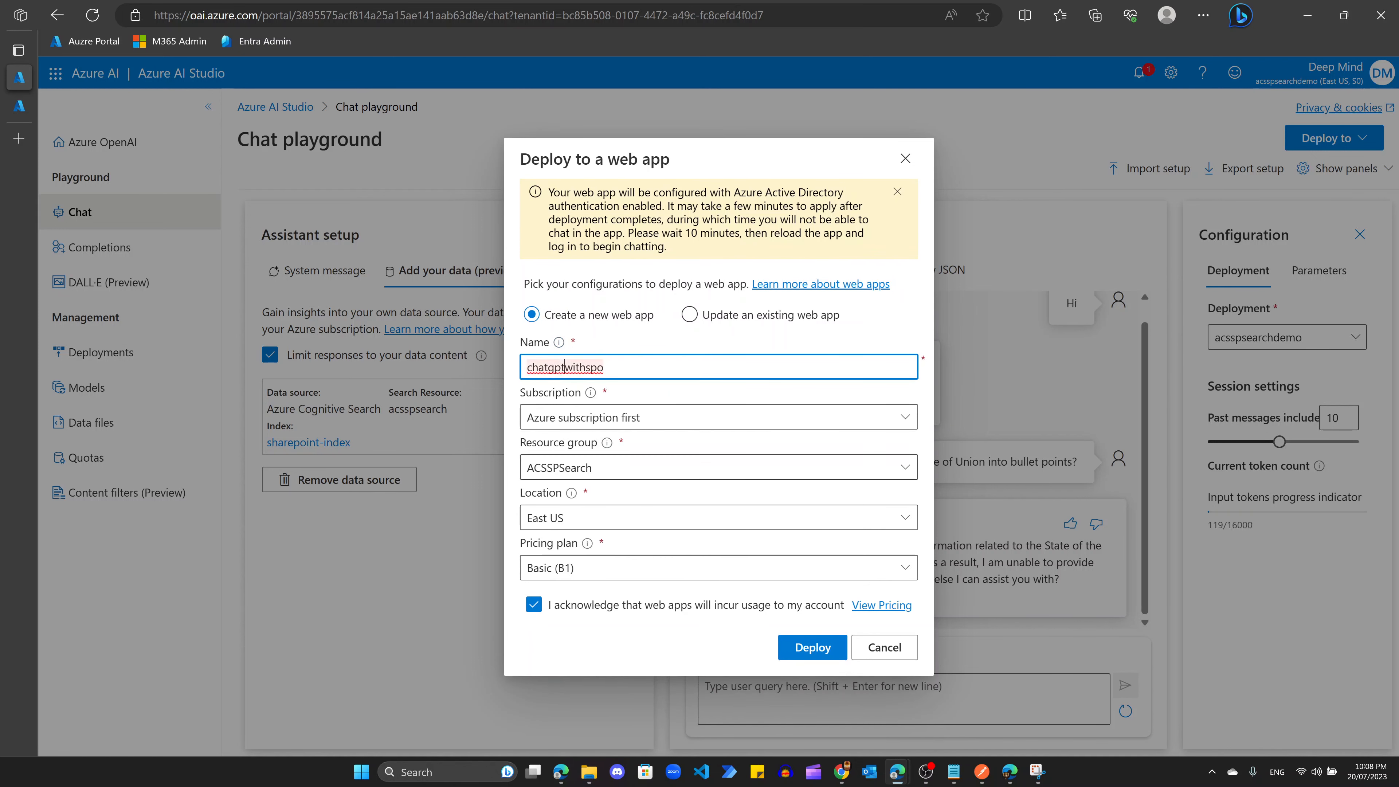
pyautogui.click(820, 649)
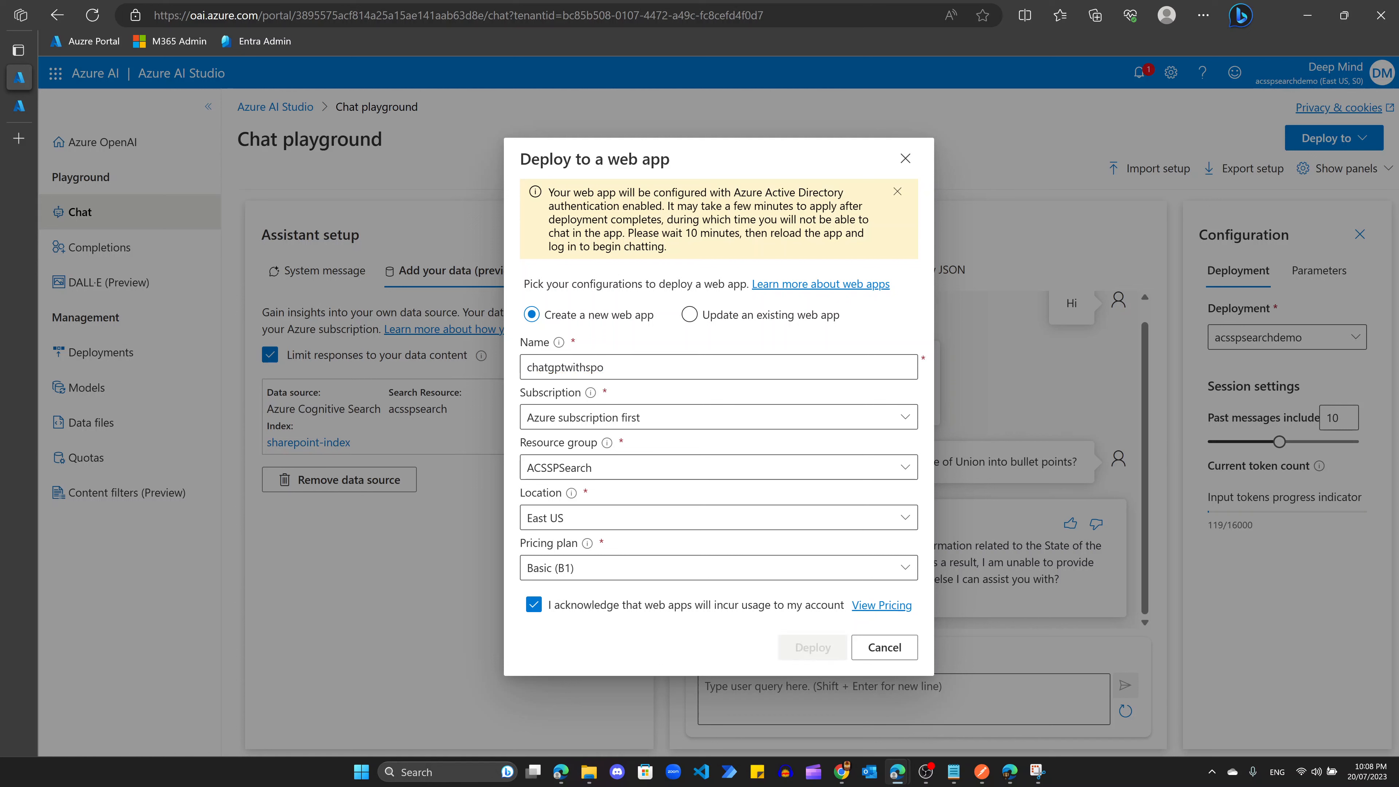
pyautogui.moveTo(553, 192); pyautogui.dragTo(771, 222)
pyautogui.moveTo(632, 220); pyautogui.dragTo(629, 232)
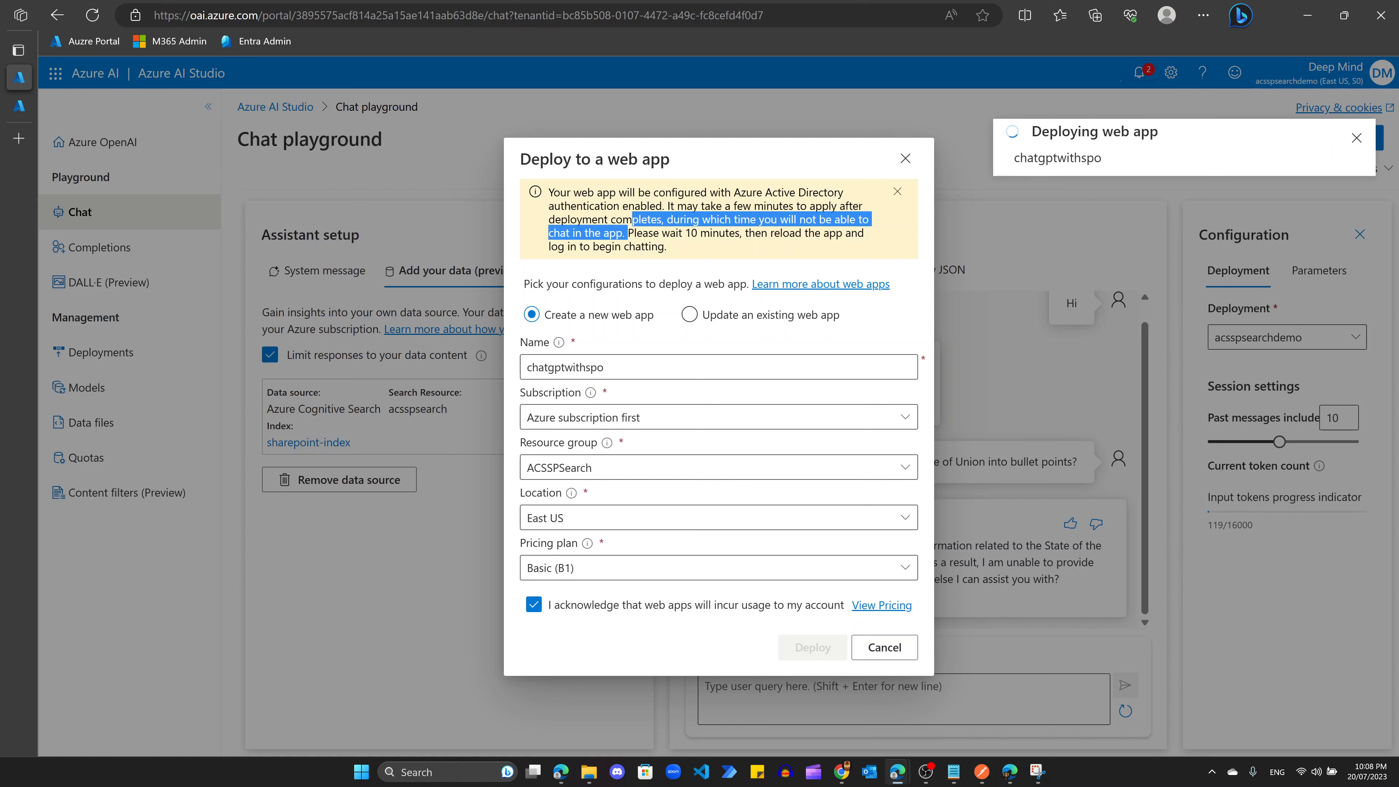
pyautogui.click(638, 236)
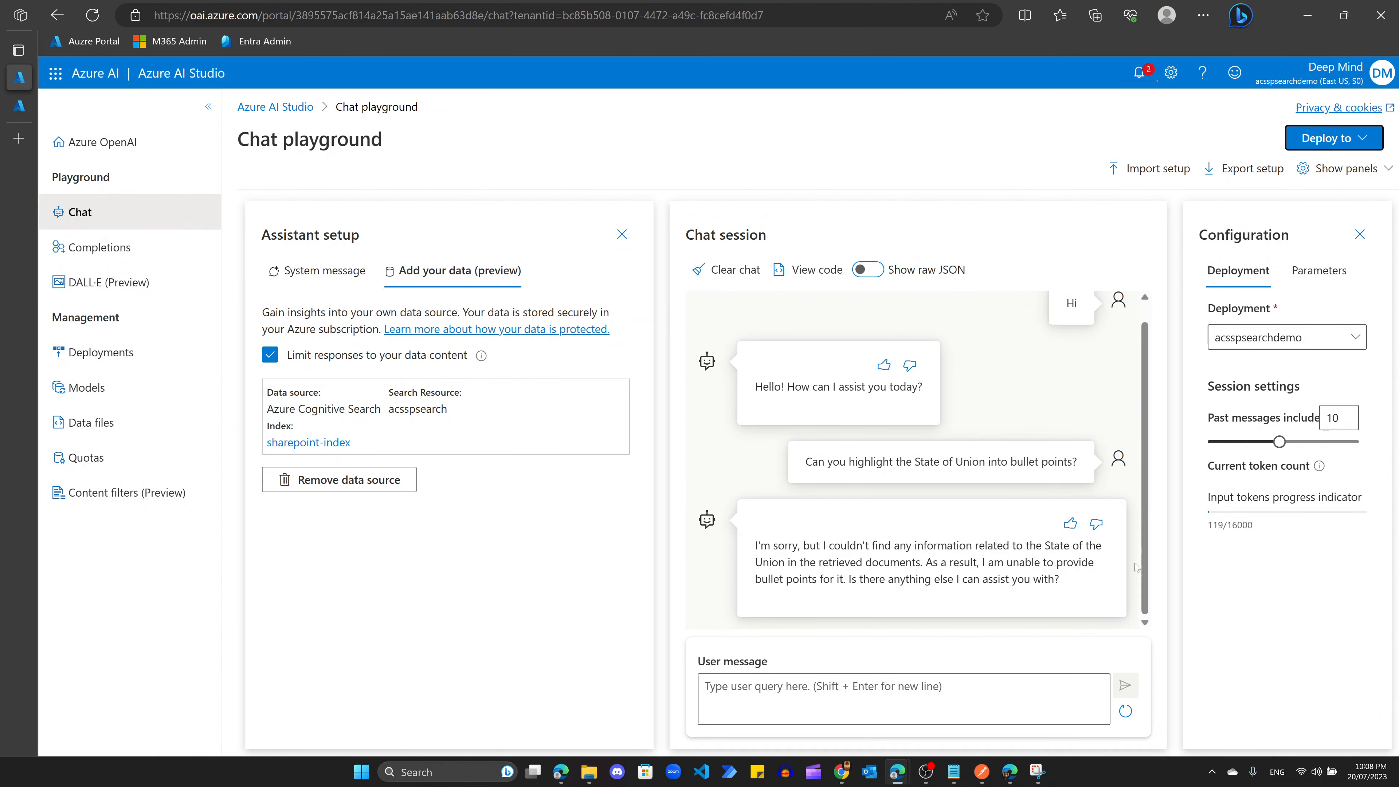
# Step: Dismiss the chatwithspo deployment notification and launch the deployed chatgptwithspo web app
pyautogui.click(1139, 72)
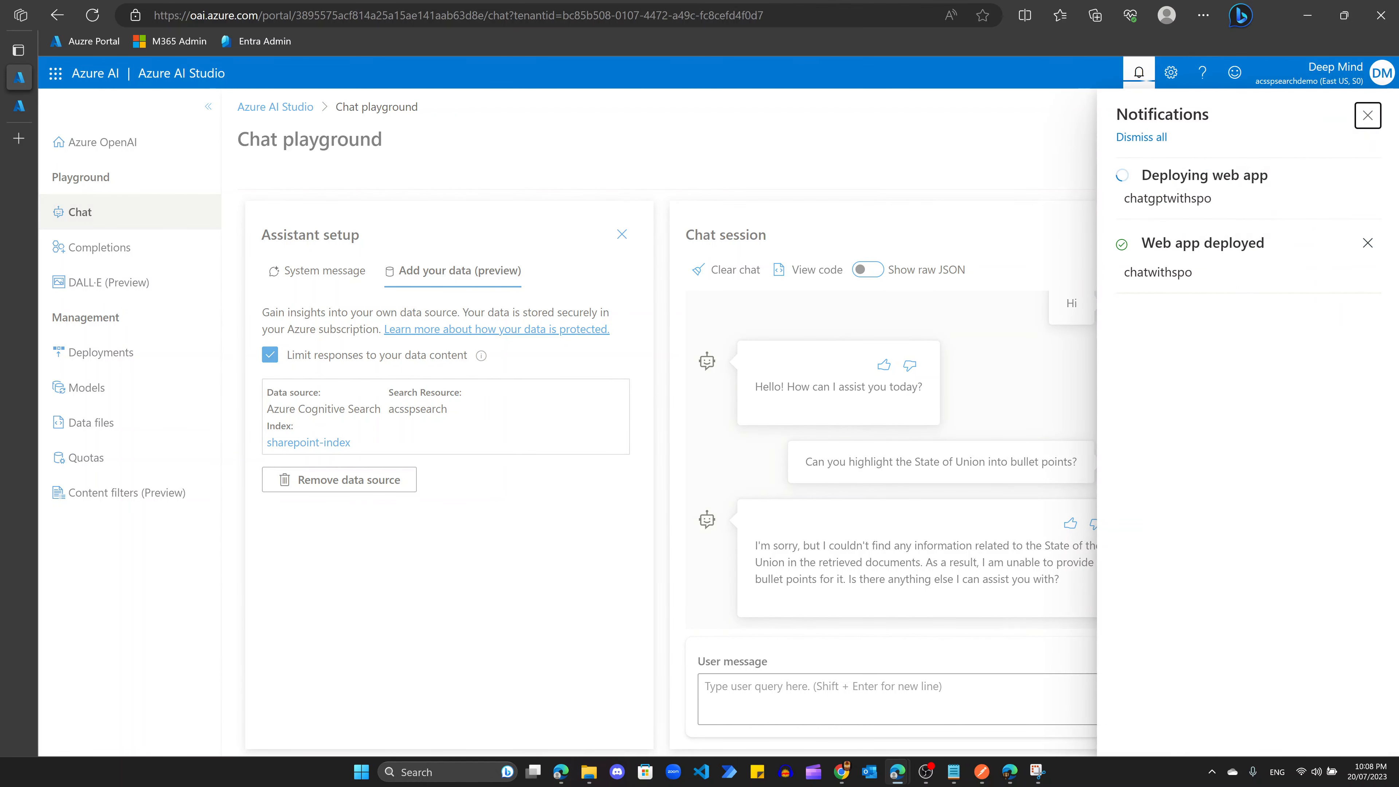
pyautogui.click(1367, 244)
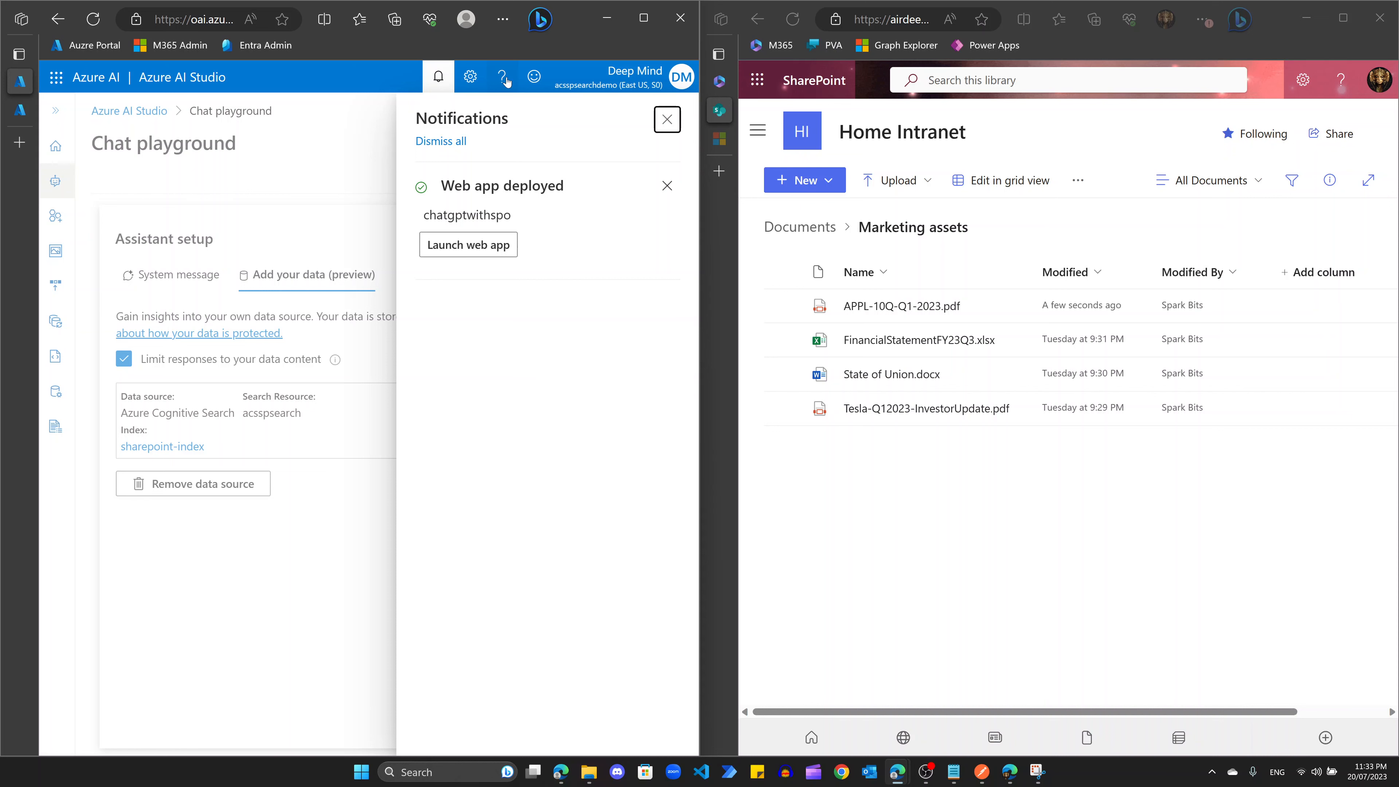
pyautogui.click(474, 249)
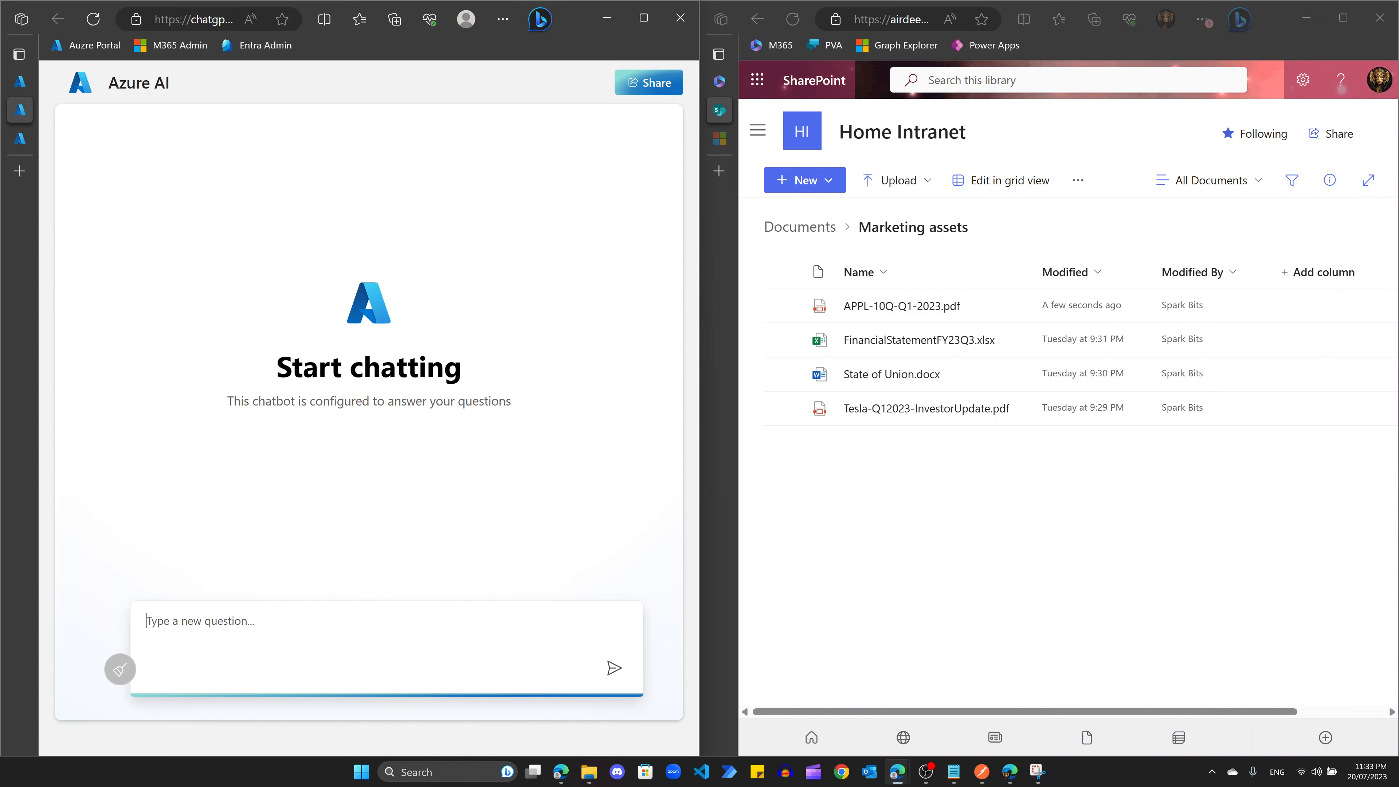
# Step: Ask the chatbot "How did Apple perform in the last quarter?" and read its answer
pyautogui.write('How did Apple perform in the ')
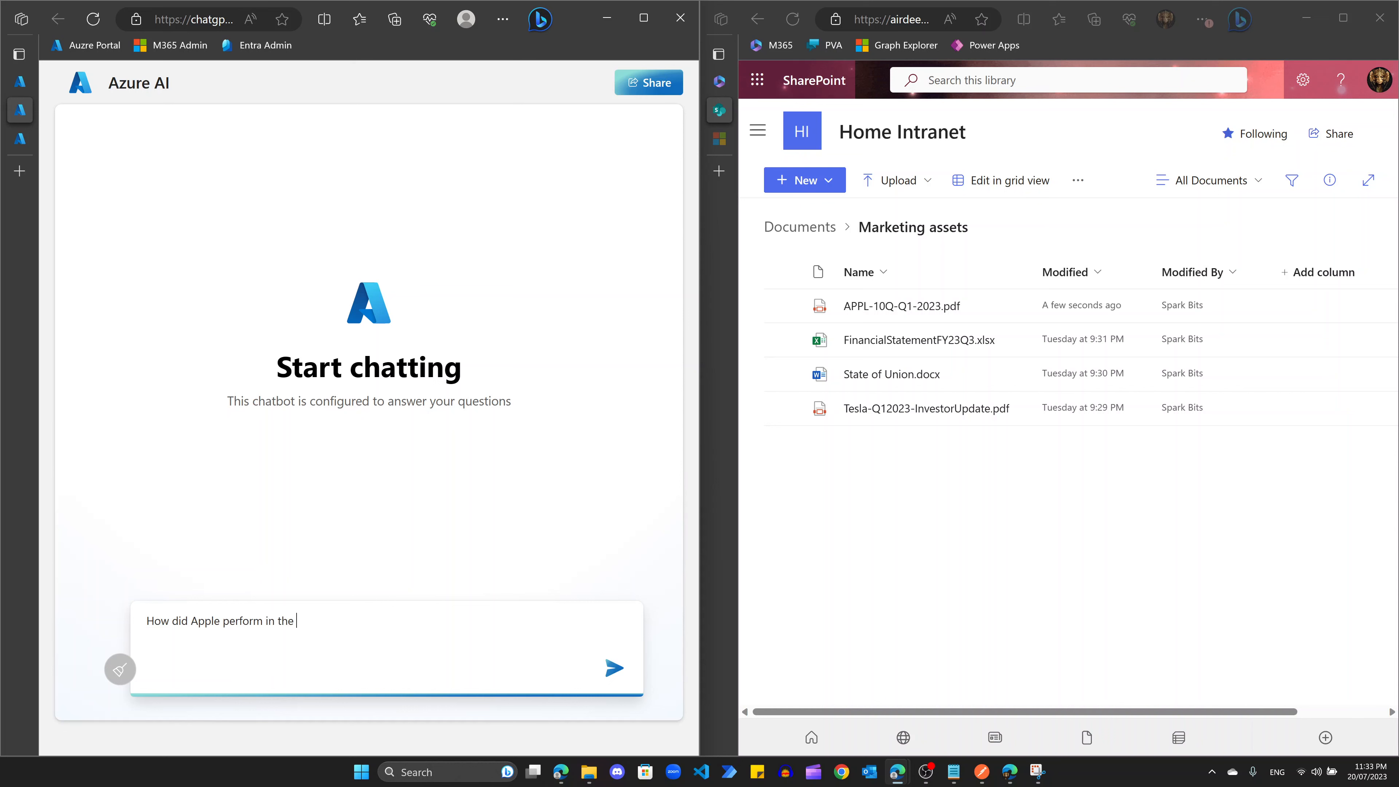
pyautogui.write('last quarter?')
pyautogui.press('Return')
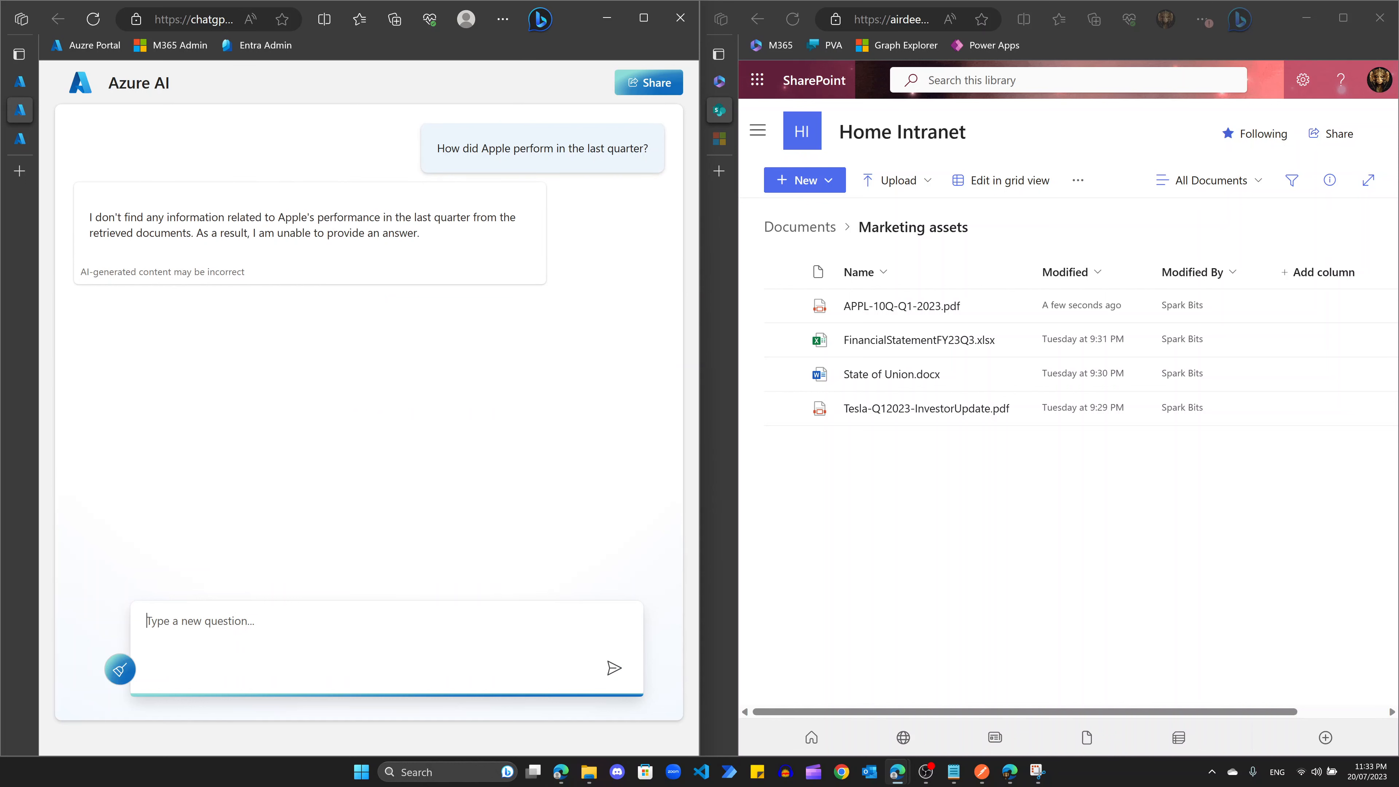
pyautogui.moveTo(87, 217); pyautogui.dragTo(440, 243)
pyautogui.click(438, 248)
# Step: Ask the chatbot "How did Microsoft perform financially last quarter?" and read its answer
pyautogui.write('How did Microsoft performa')
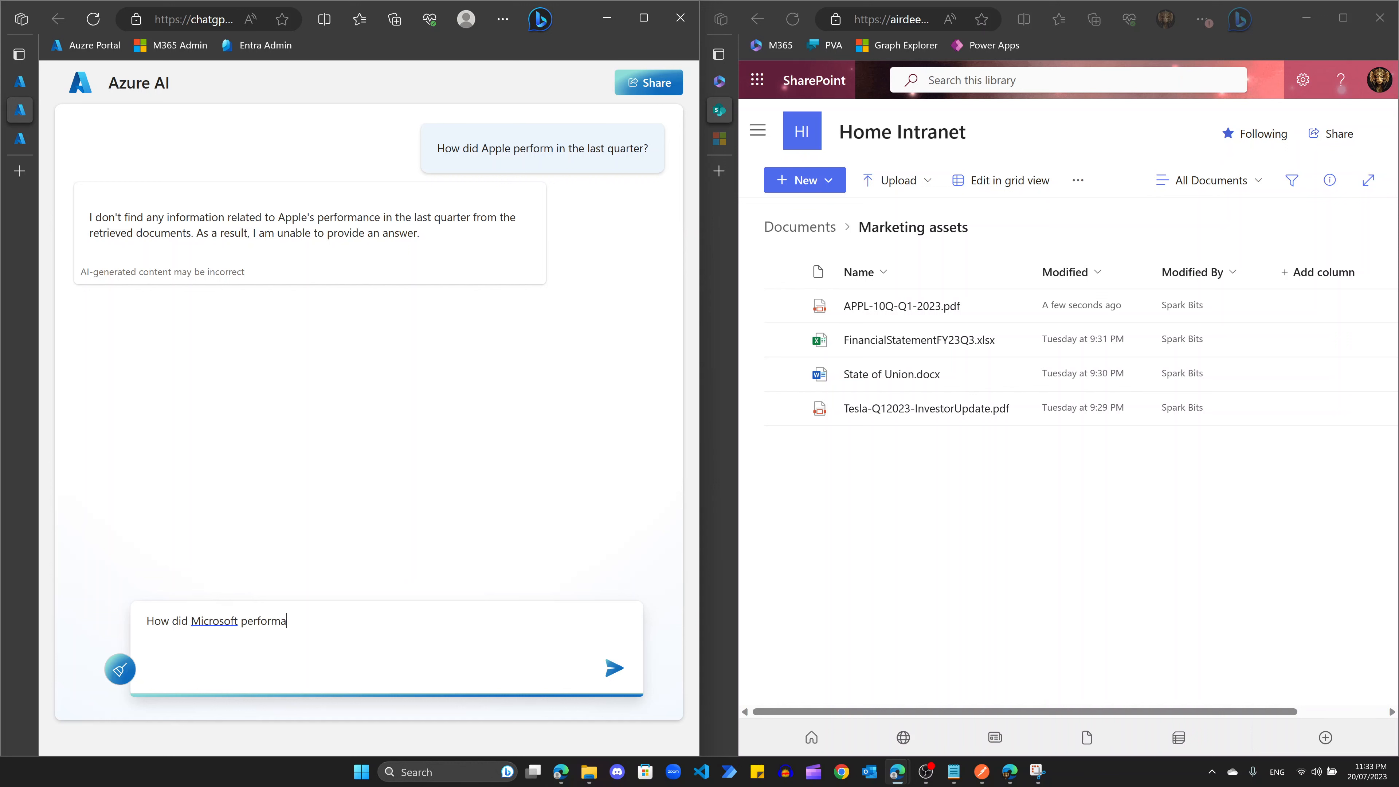
pyautogui.press('BackSpace')
pyautogui.write('financially last quarter?>')
pyautogui.press('BackSpace')
pyautogui.press('Return')
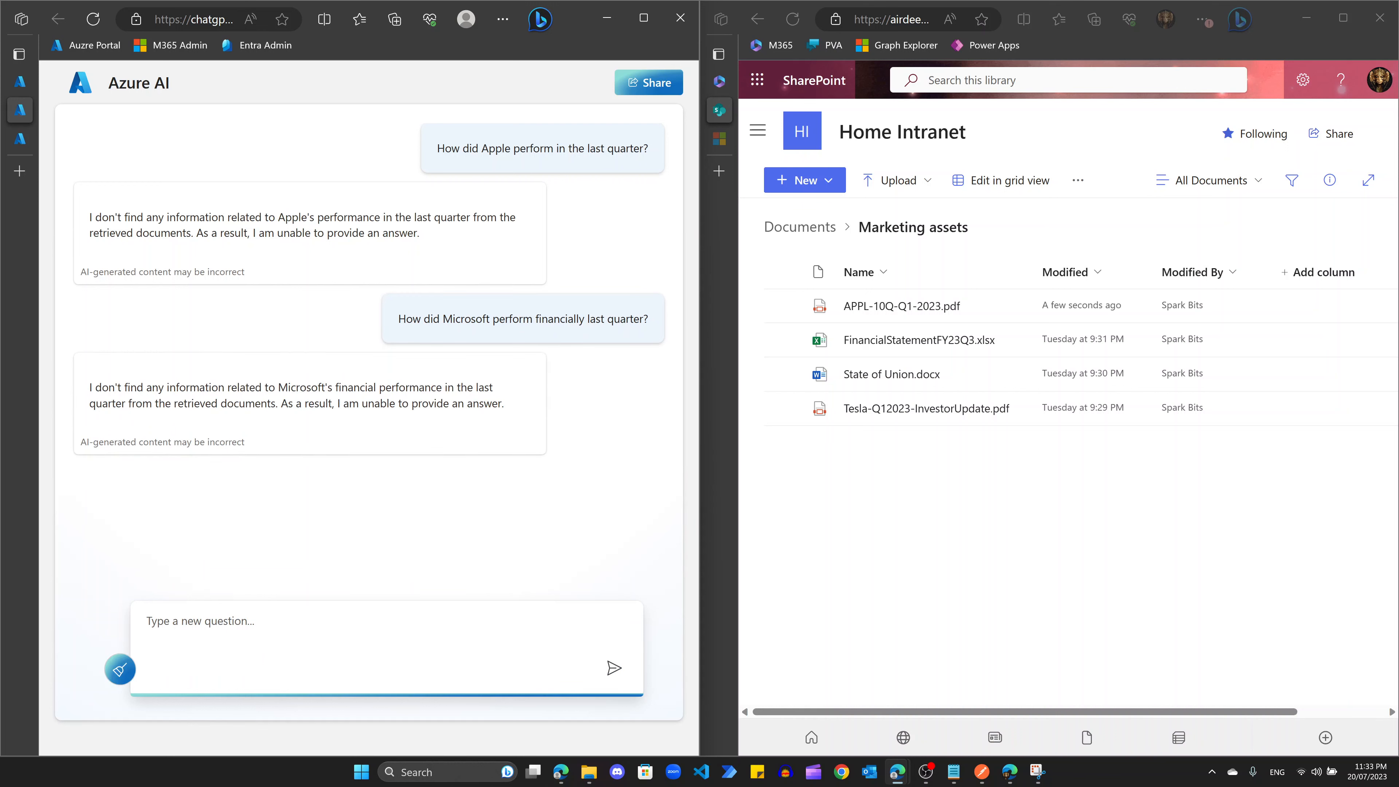
pyautogui.moveTo(88, 387); pyautogui.dragTo(523, 403)
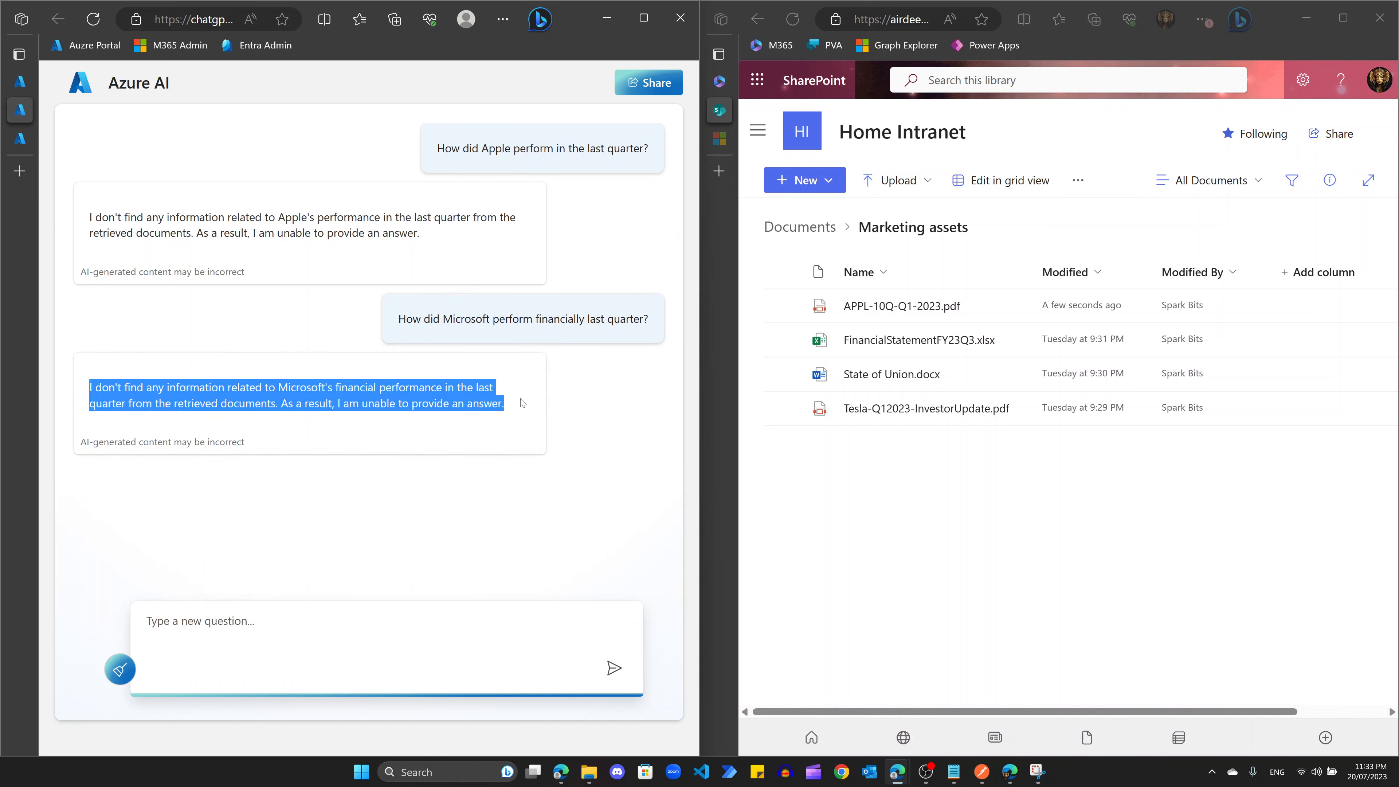
# Step: Ask the chatbot "Can you tldr state of union into bullet points?" and compare the answer with the SharePoint documents
pyautogui.click(451, 669)
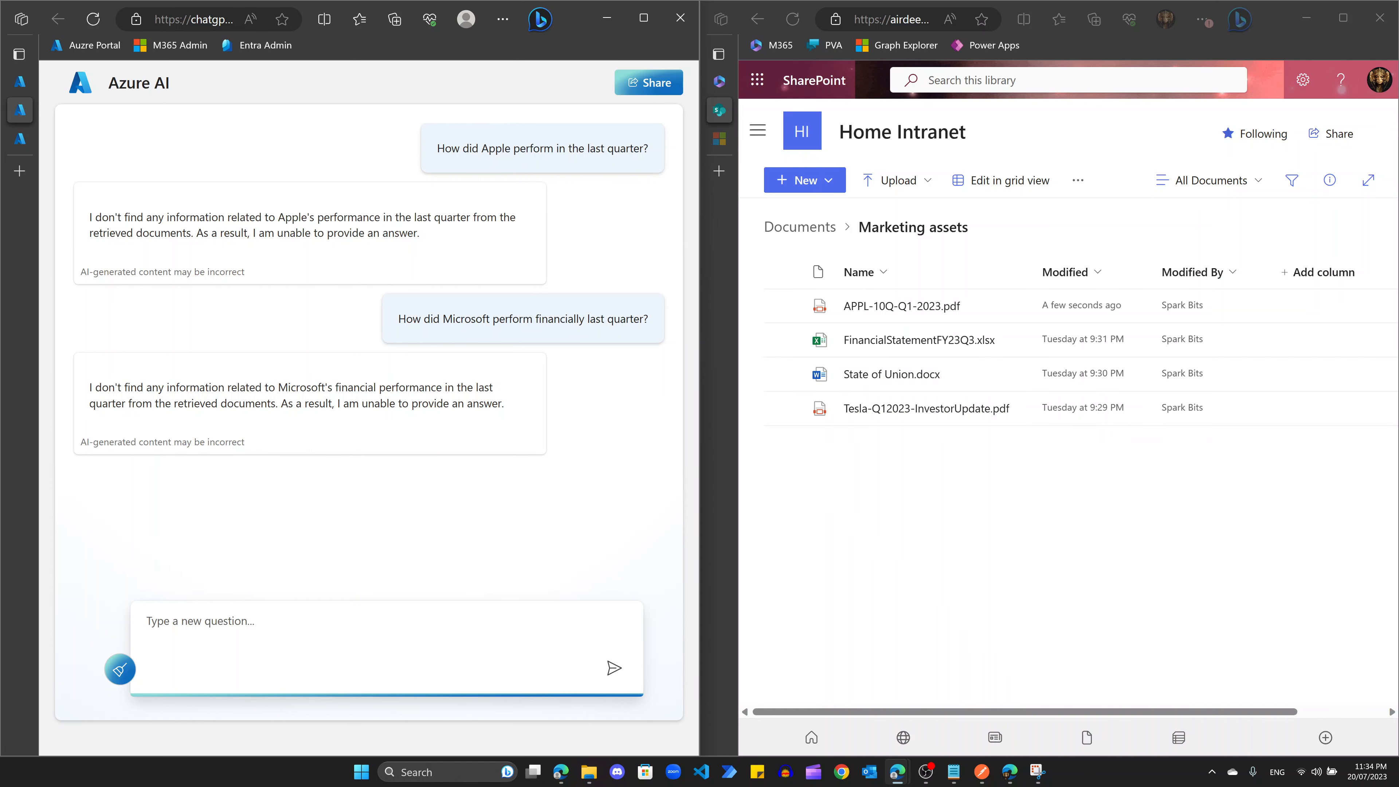
pyautogui.write('Can you tldr state of union int')
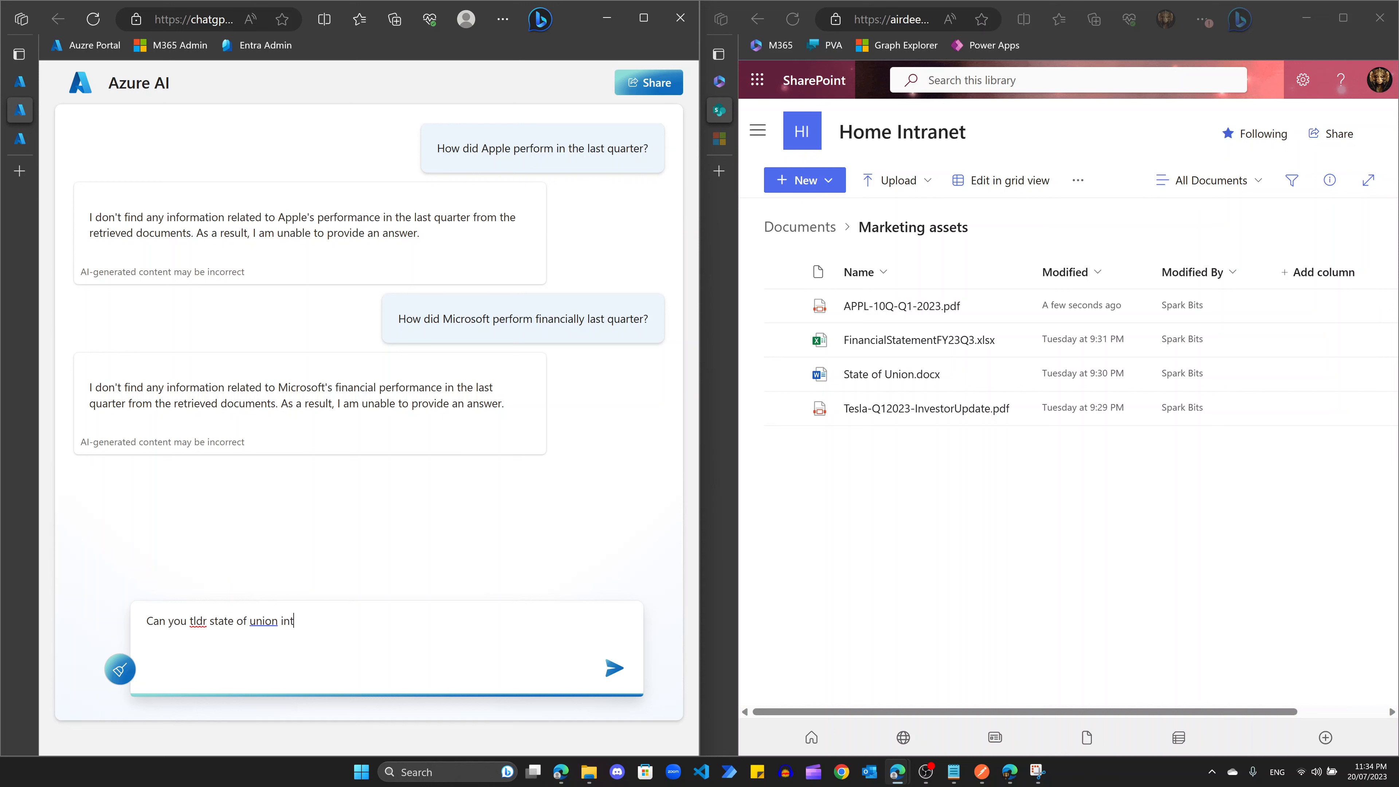
pyautogui.write('o bullet points?')
pyautogui.press('Return')
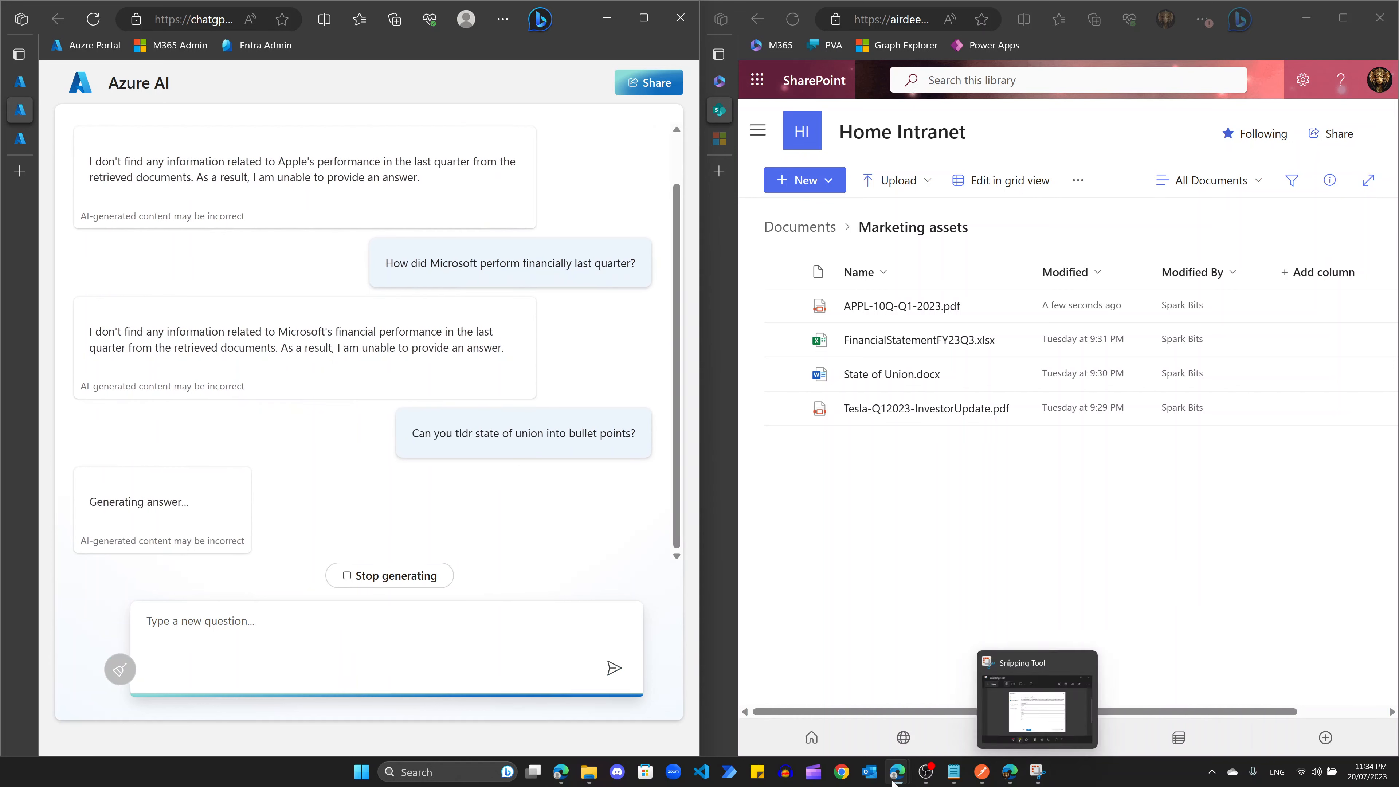
pyautogui.moveTo(893, 776)
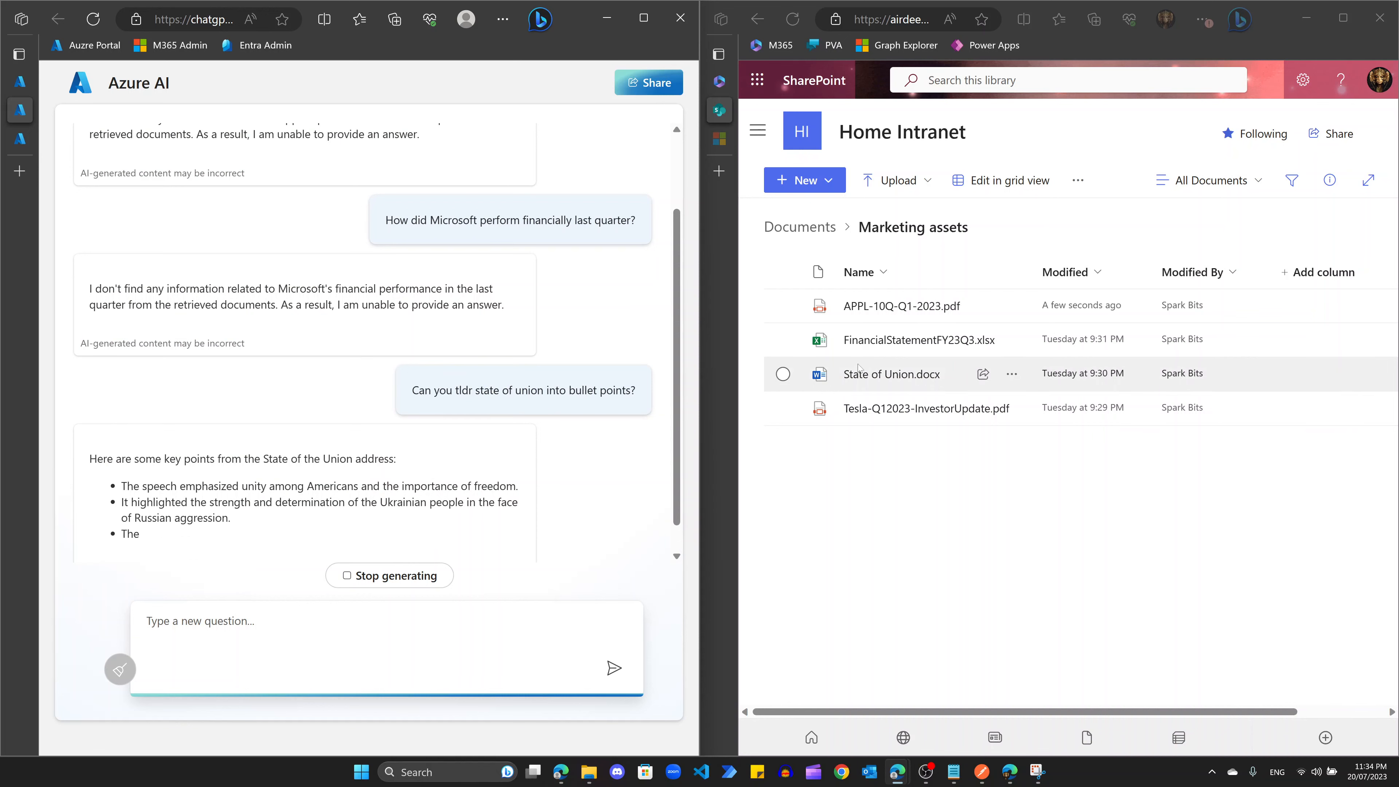
pyautogui.moveTo(832, 373)
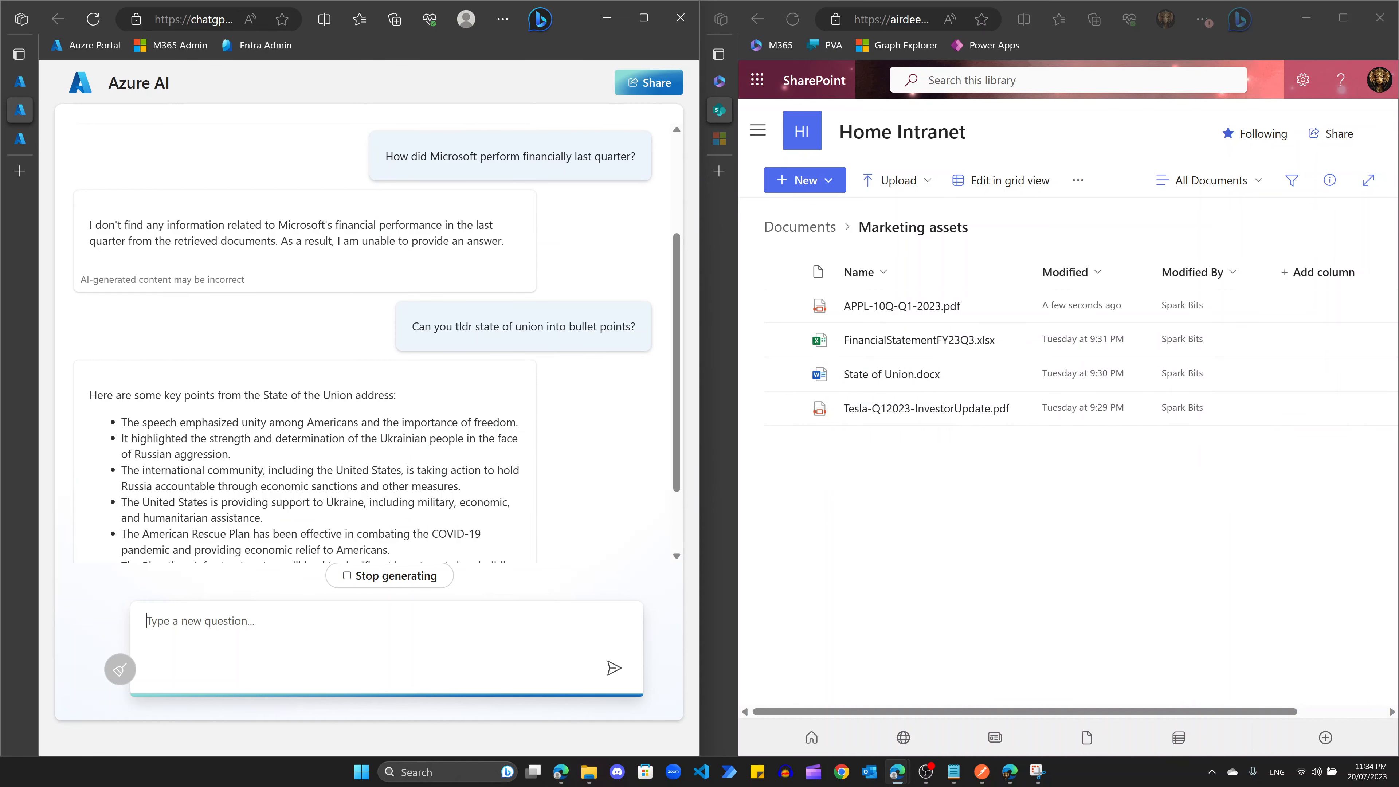
# Step: Ask the chatbot "Can you highlight tesla's inverstor update?"
pyautogui.write('Can you highlight')
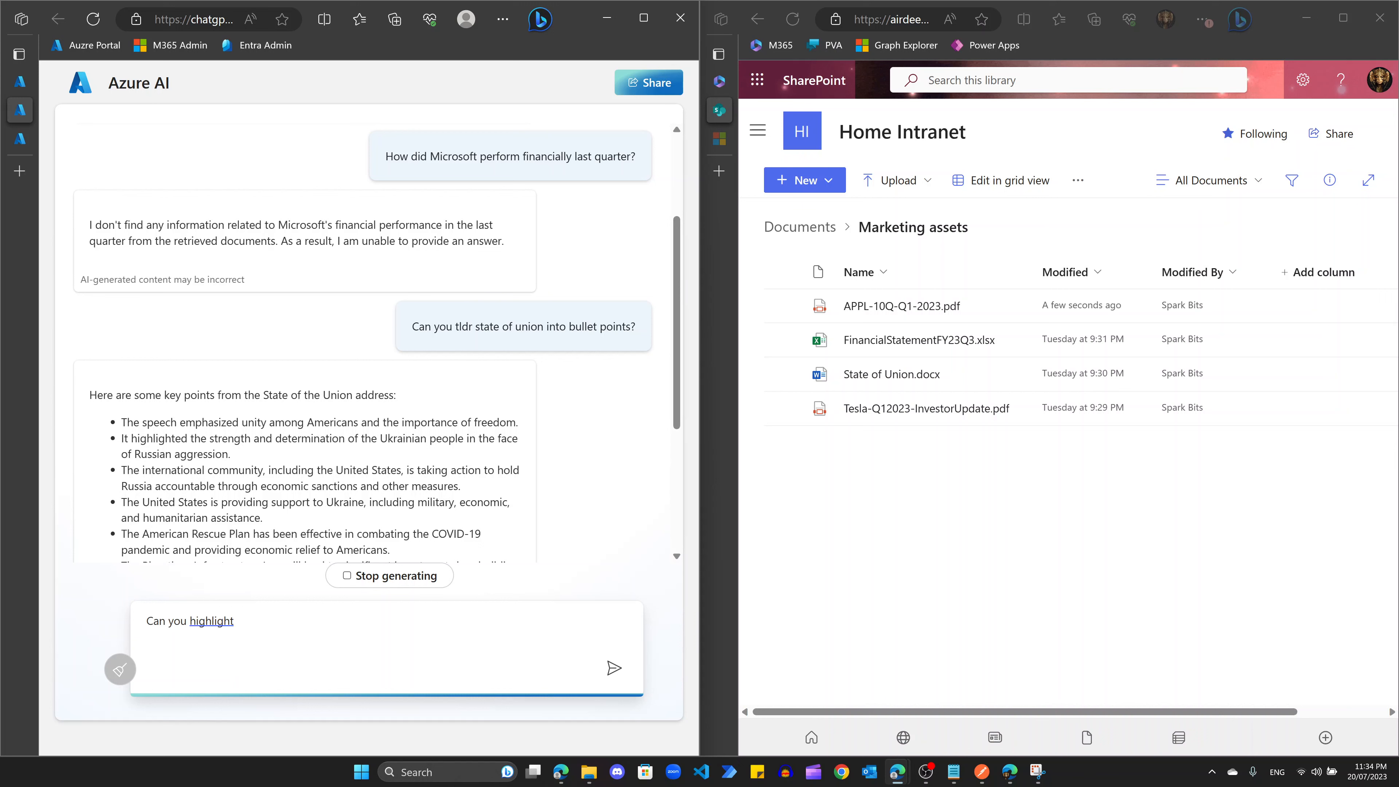
pyautogui.write(" tesla's ")
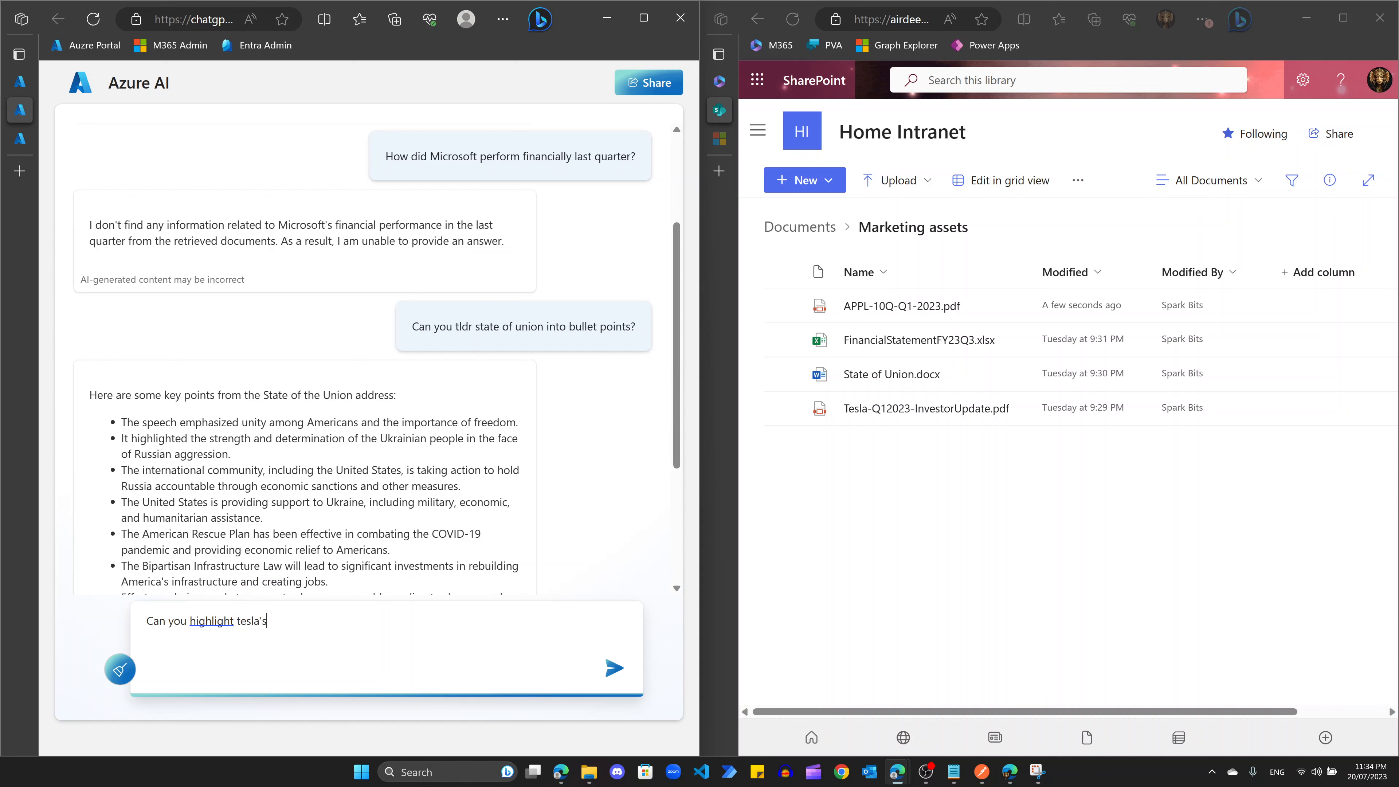
pyautogui.write('inverstor update?')
pyautogui.press('Return')
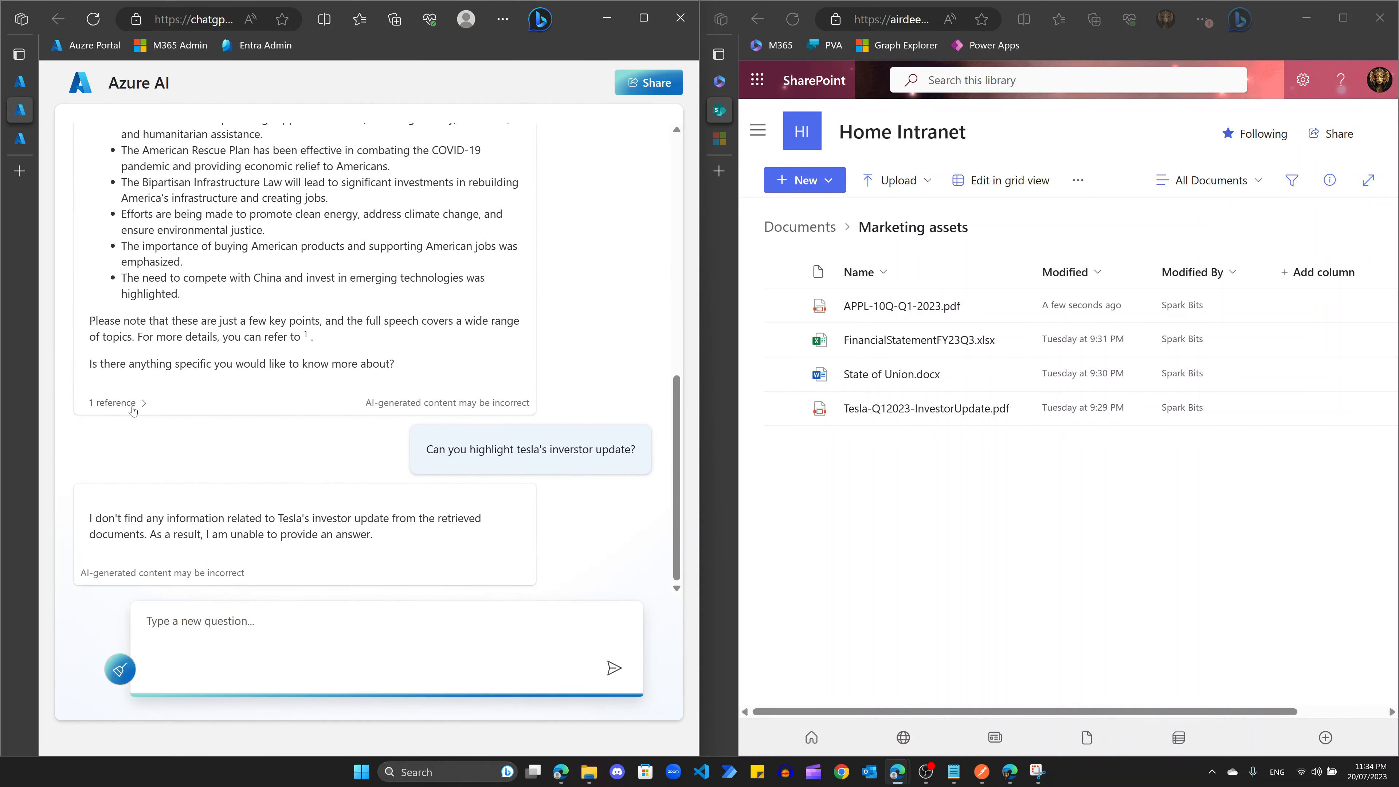
# Step: View the citation behind the State of Union answer, close it and review the chat answers against the source files in SharePoint
pyautogui.click(119, 403)
pyautogui.click(172, 434)
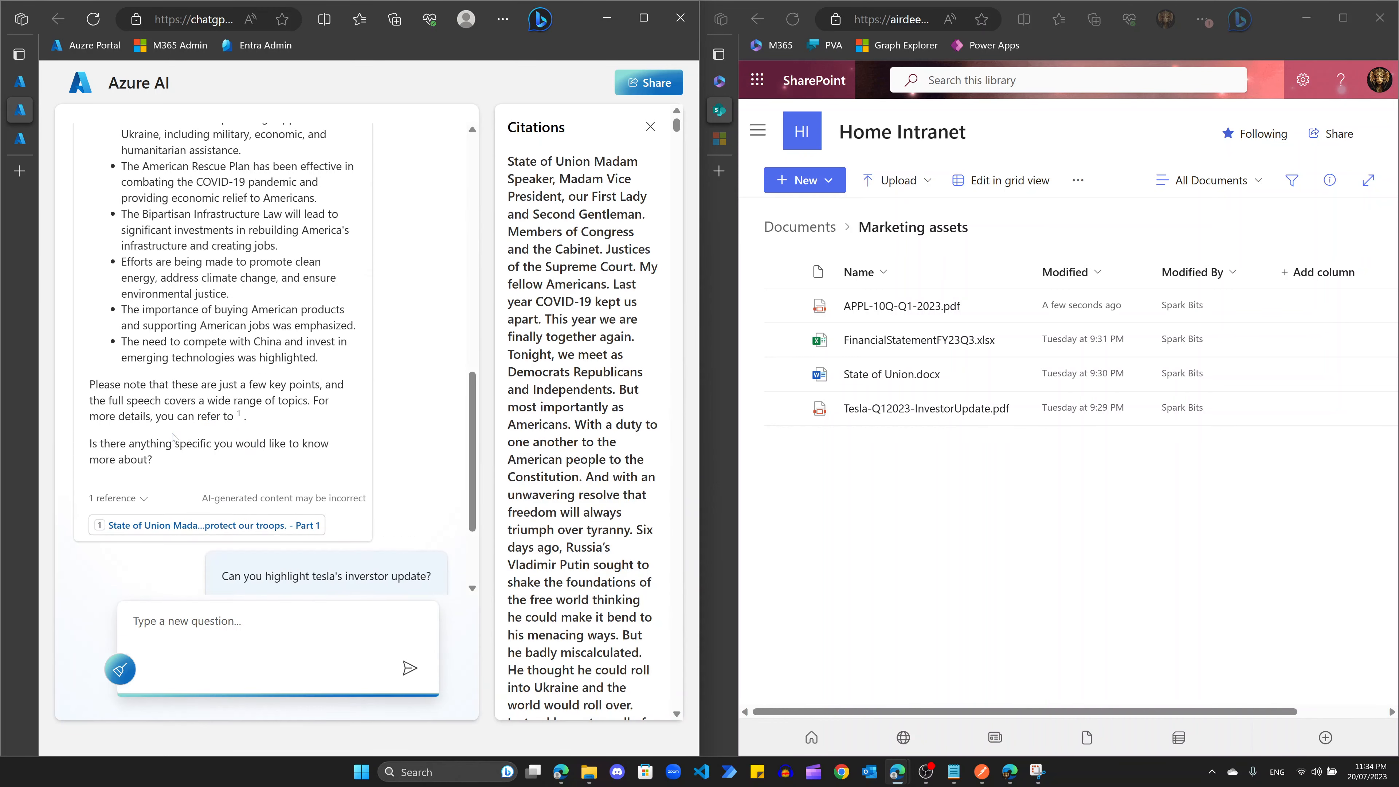
pyautogui.click(650, 127)
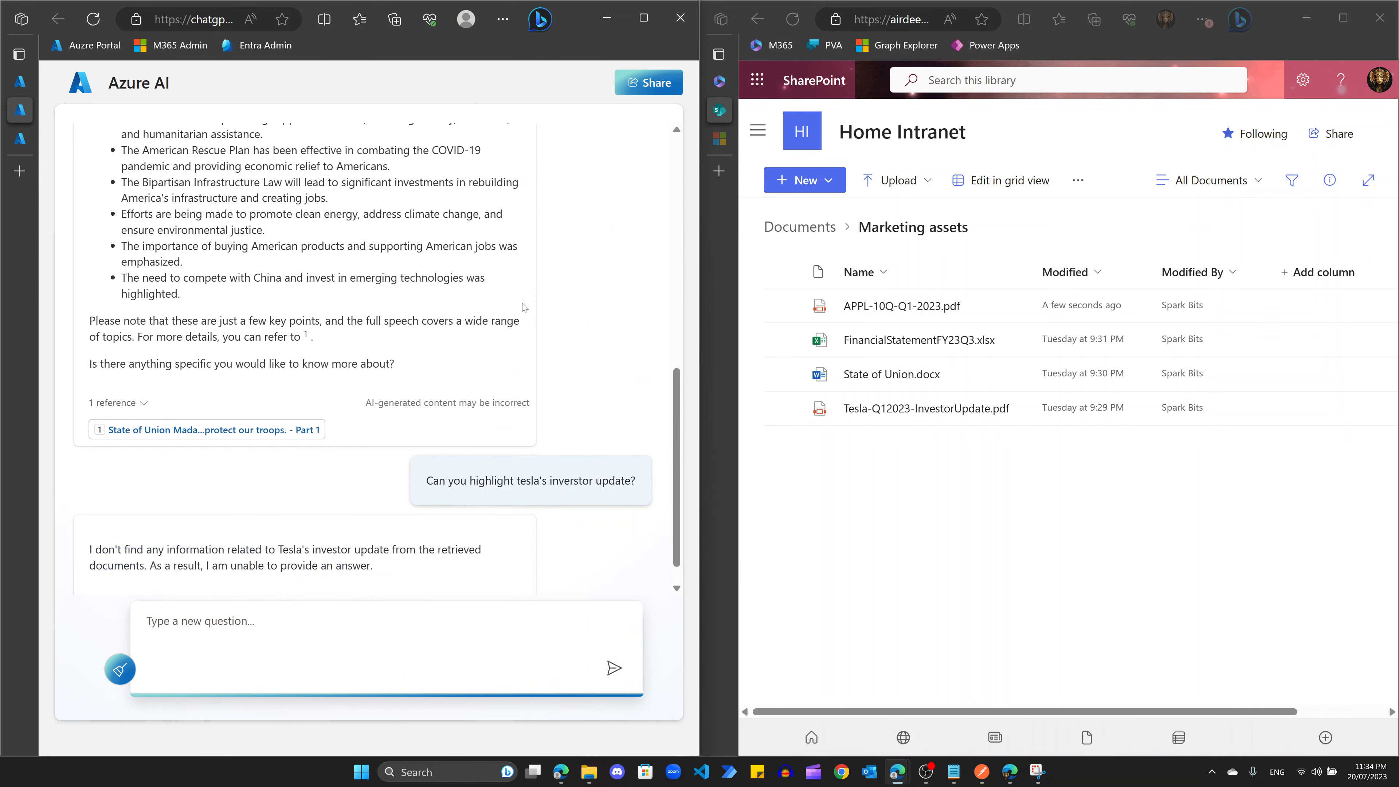
pyautogui.scroll(4, 523, 307)
pyautogui.scroll(-3, 523, 307)
pyautogui.moveTo(892, 381)
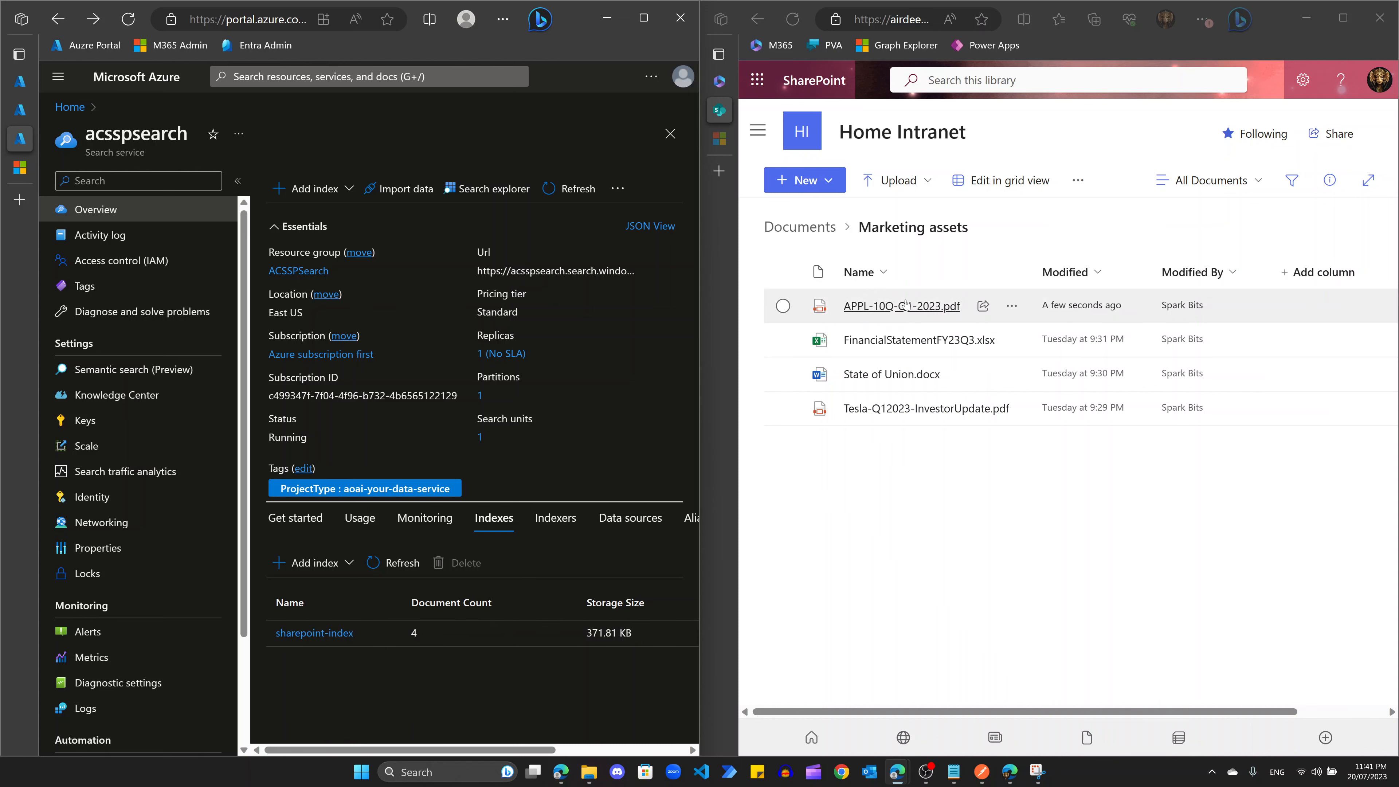
pyautogui.moveTo(861, 414)
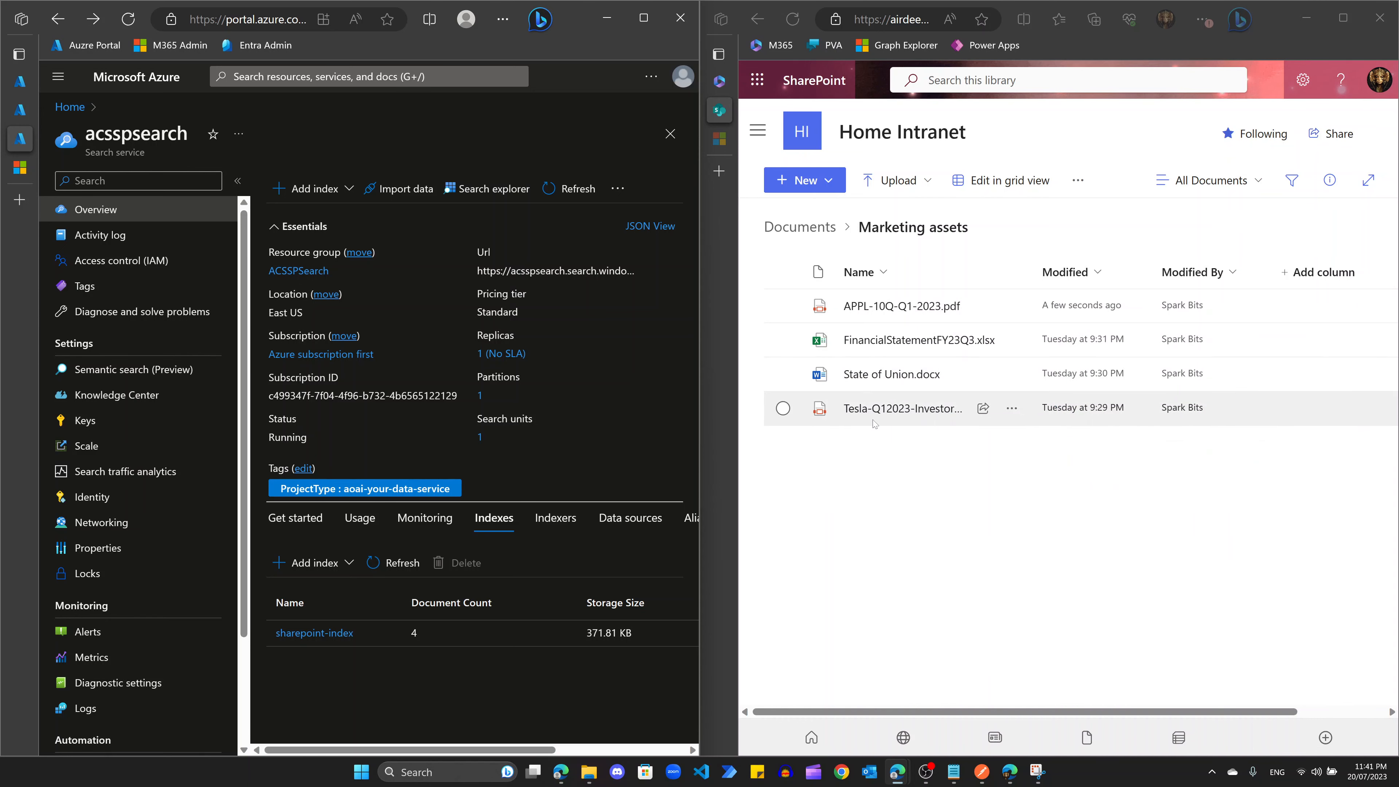
# Step: Compare the acsspsearch search service with the data source connected in the Azure AI Studio chat playground
pyautogui.click(825, 488)
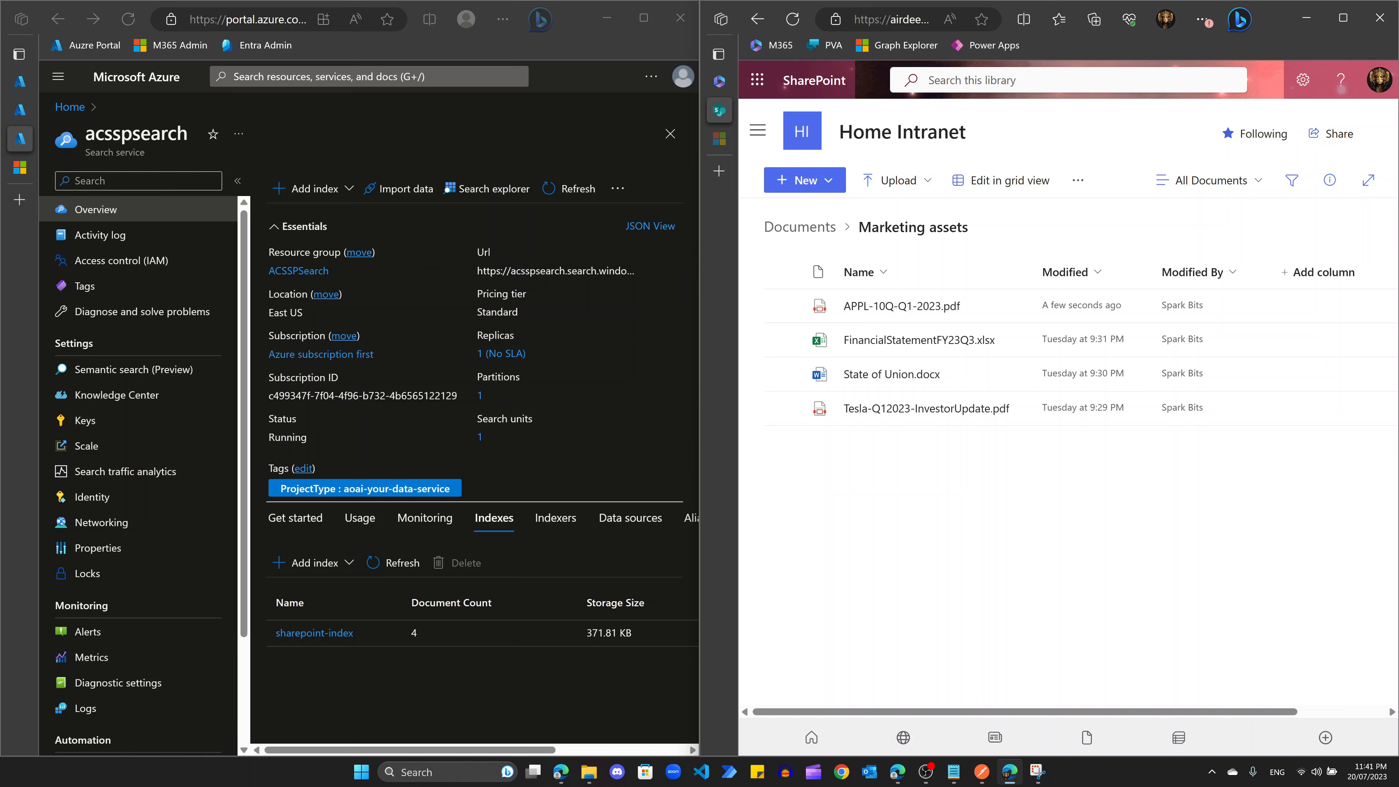
pyautogui.moveTo(86, 134); pyautogui.dragTo(188, 133)
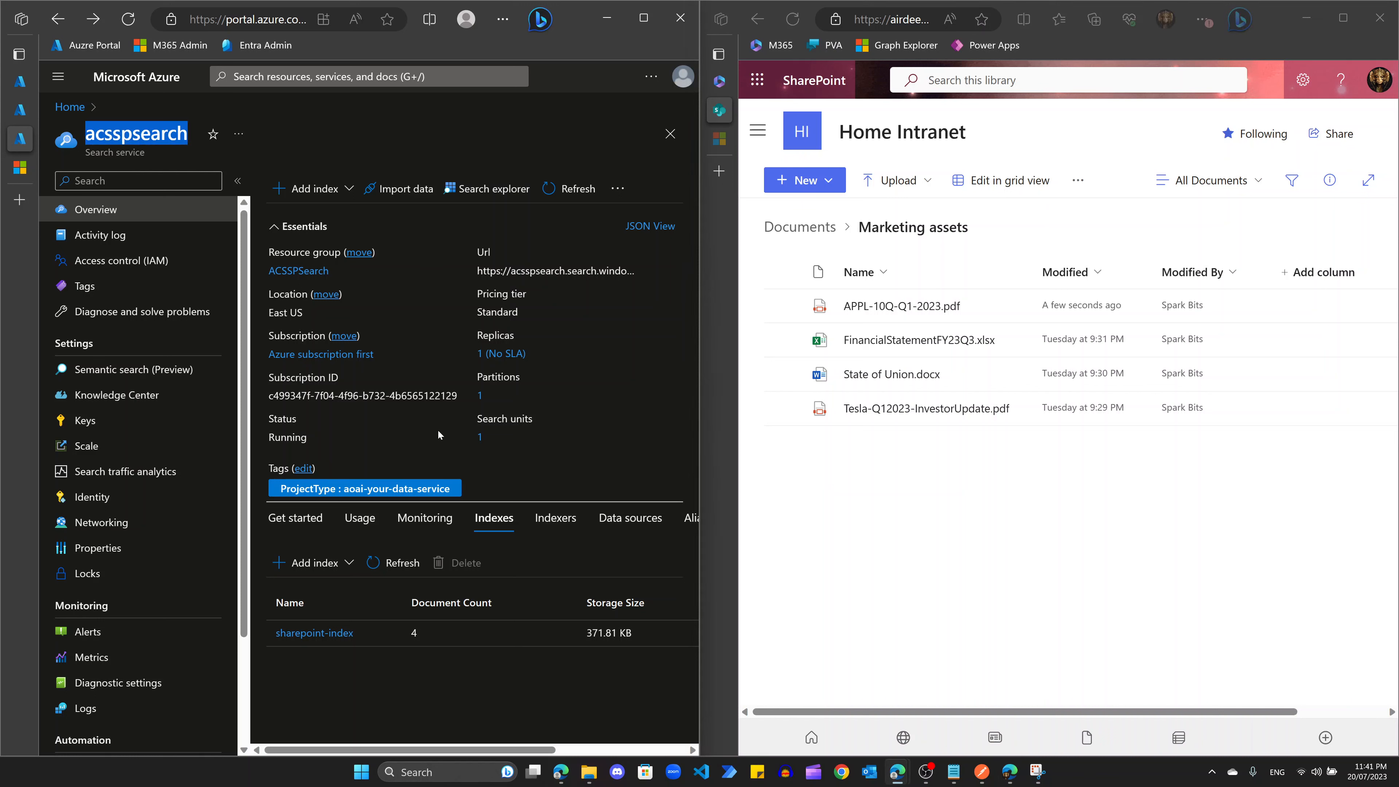
pyautogui.click(437, 683)
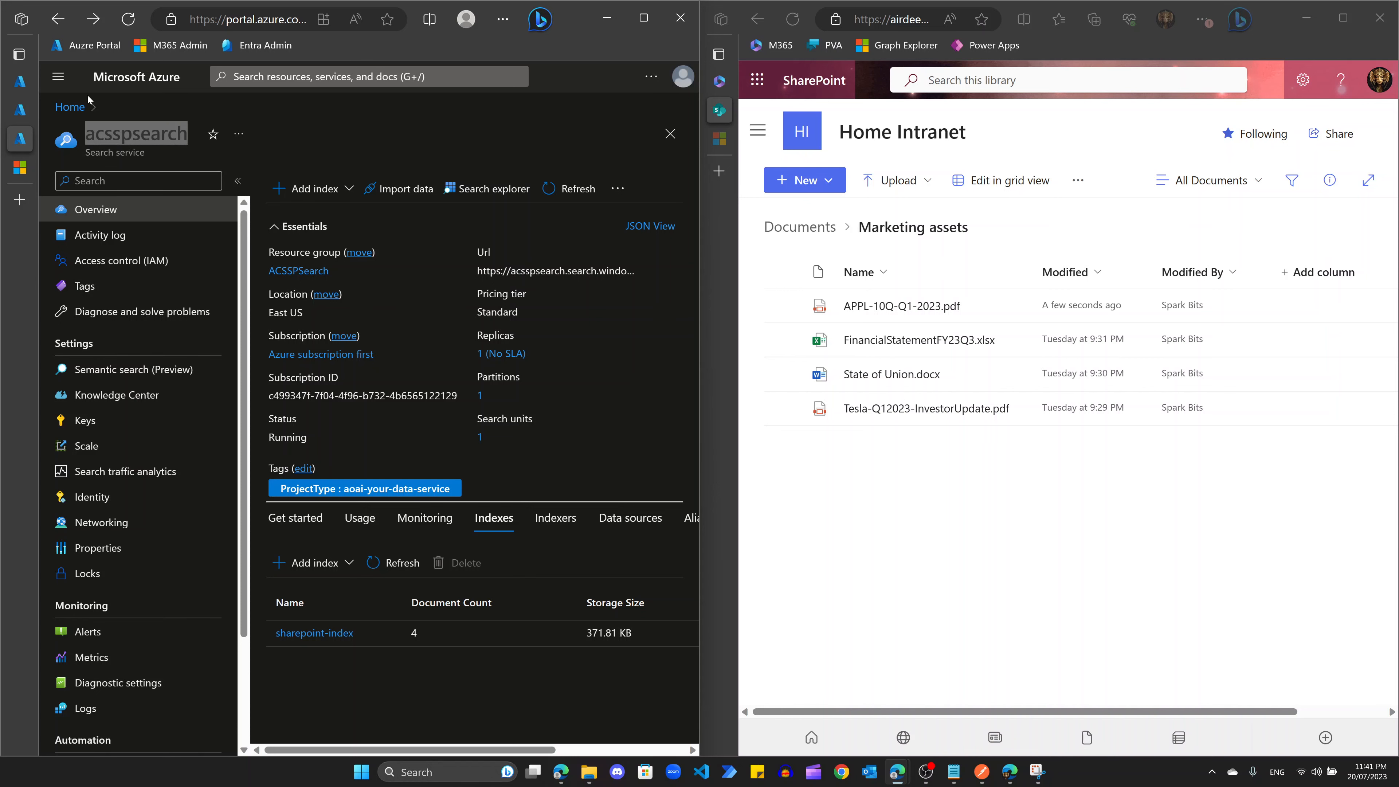
pyautogui.click(20, 83)
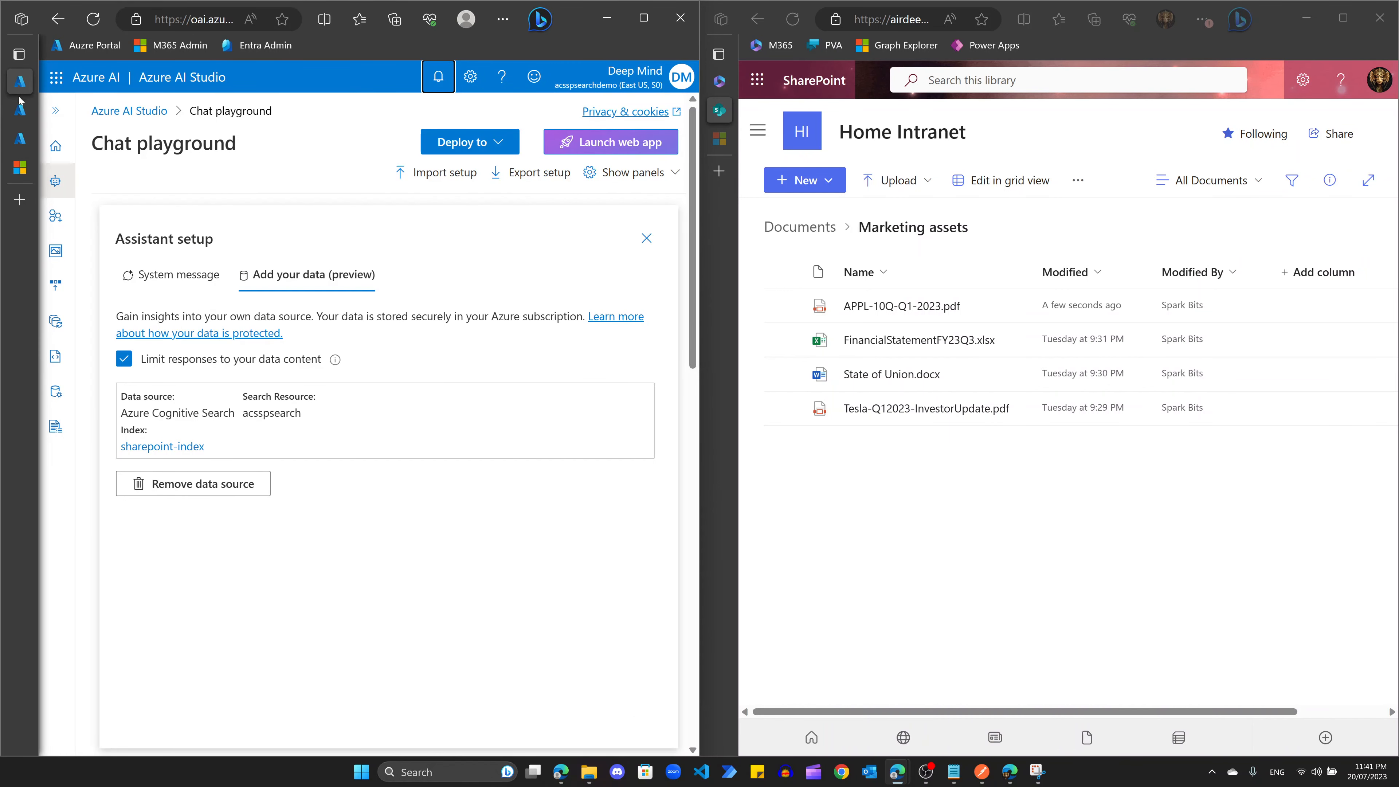
pyautogui.moveTo(18, 110)
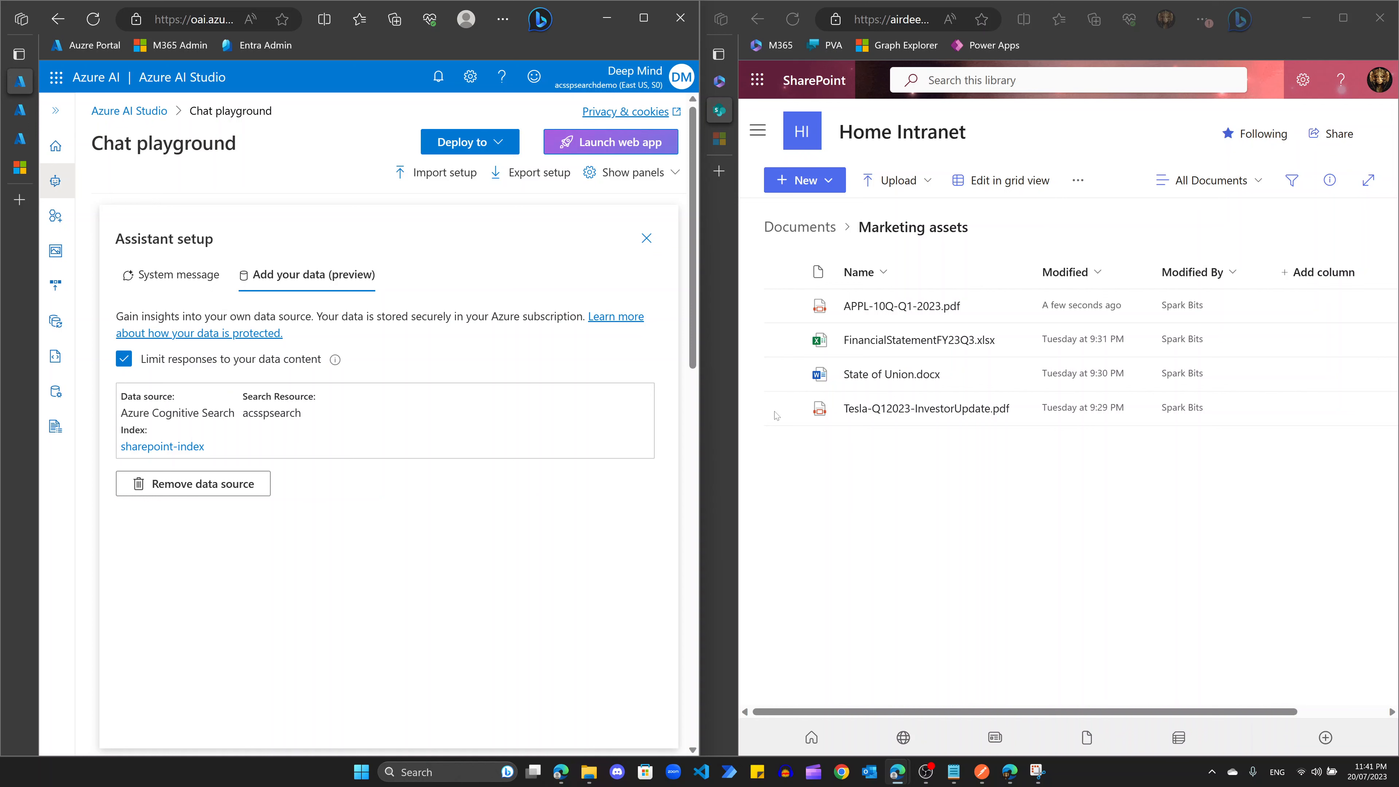
pyautogui.moveTo(854, 381)
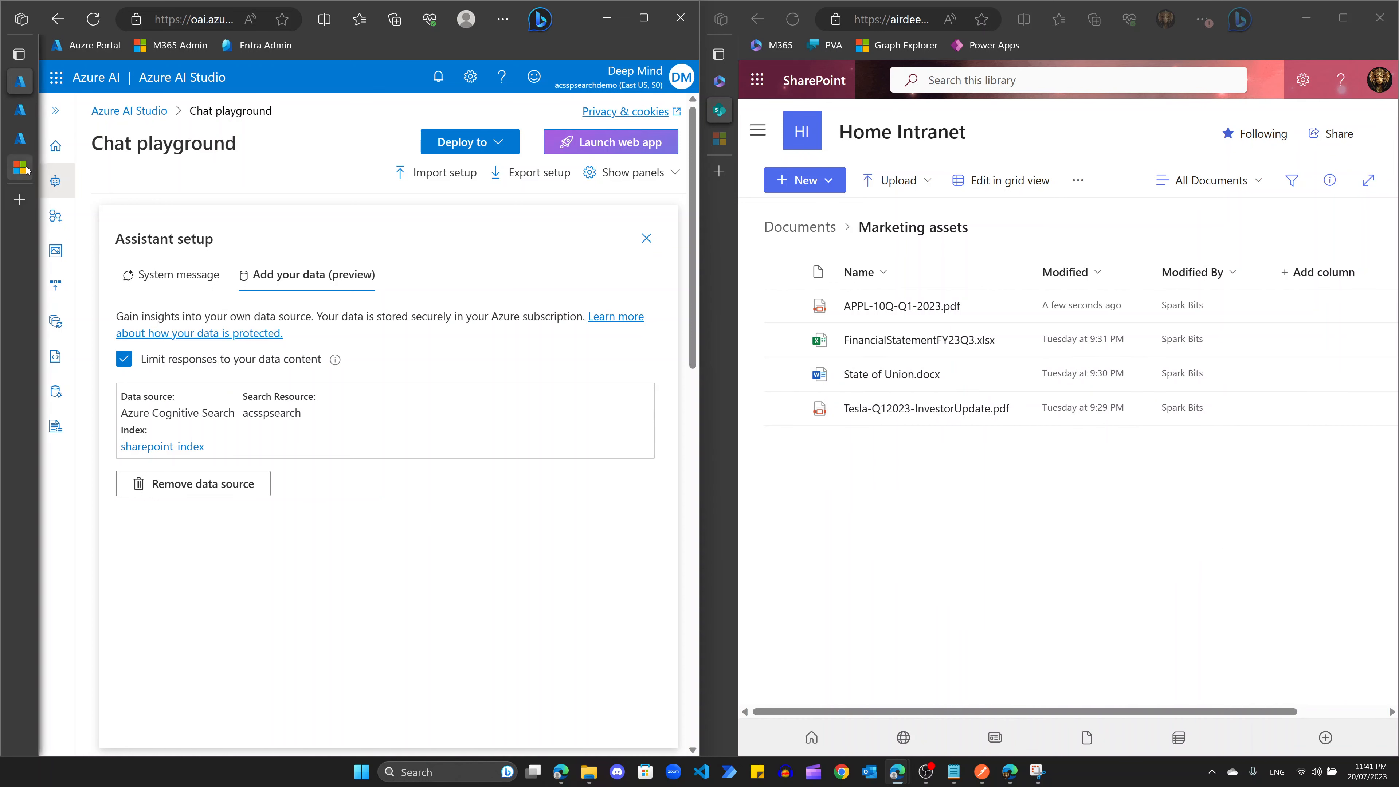
pyautogui.moveTo(26, 169)
# Step: Return to the acsspsearch service and query sharepoint-index for "Apple" in Search explorer
pyautogui.click(70, 139)
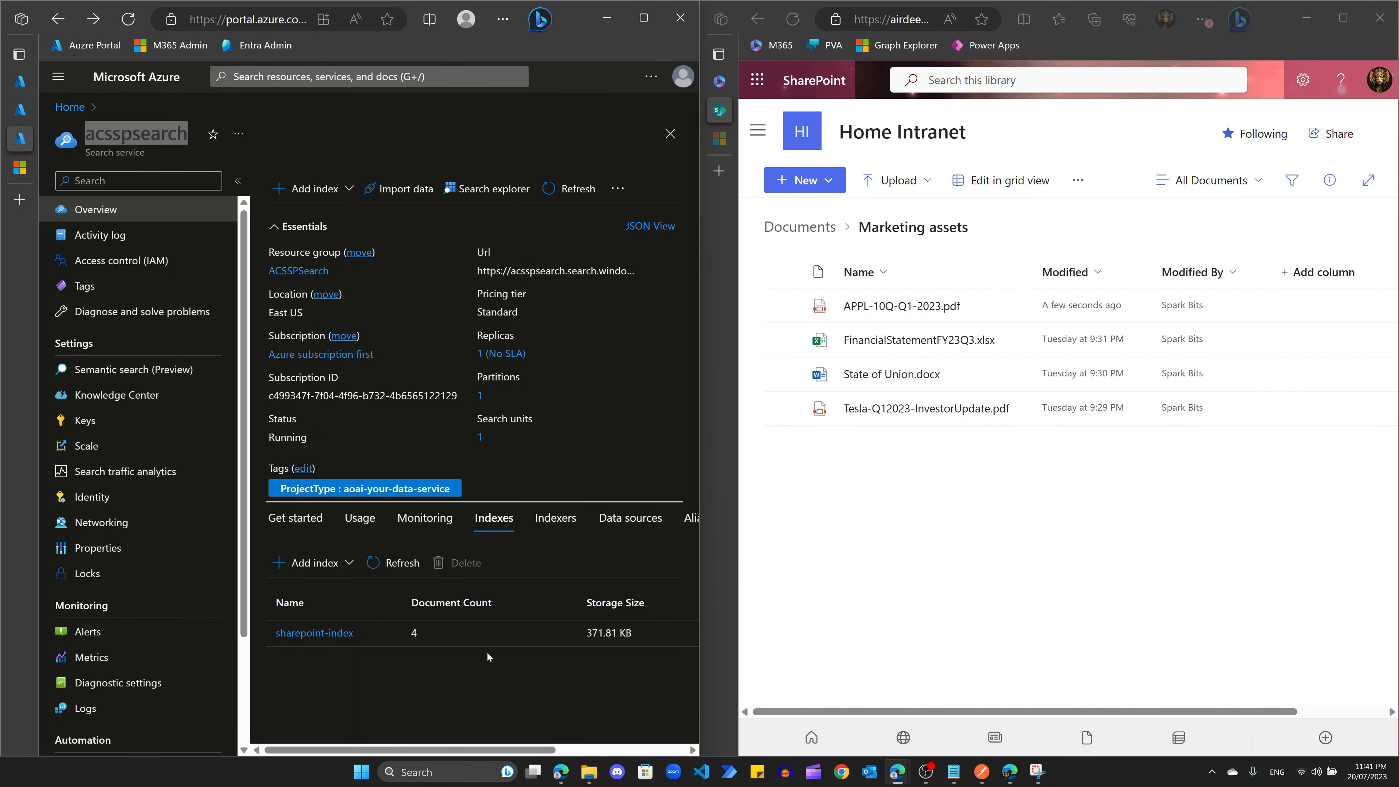
pyautogui.click(488, 189)
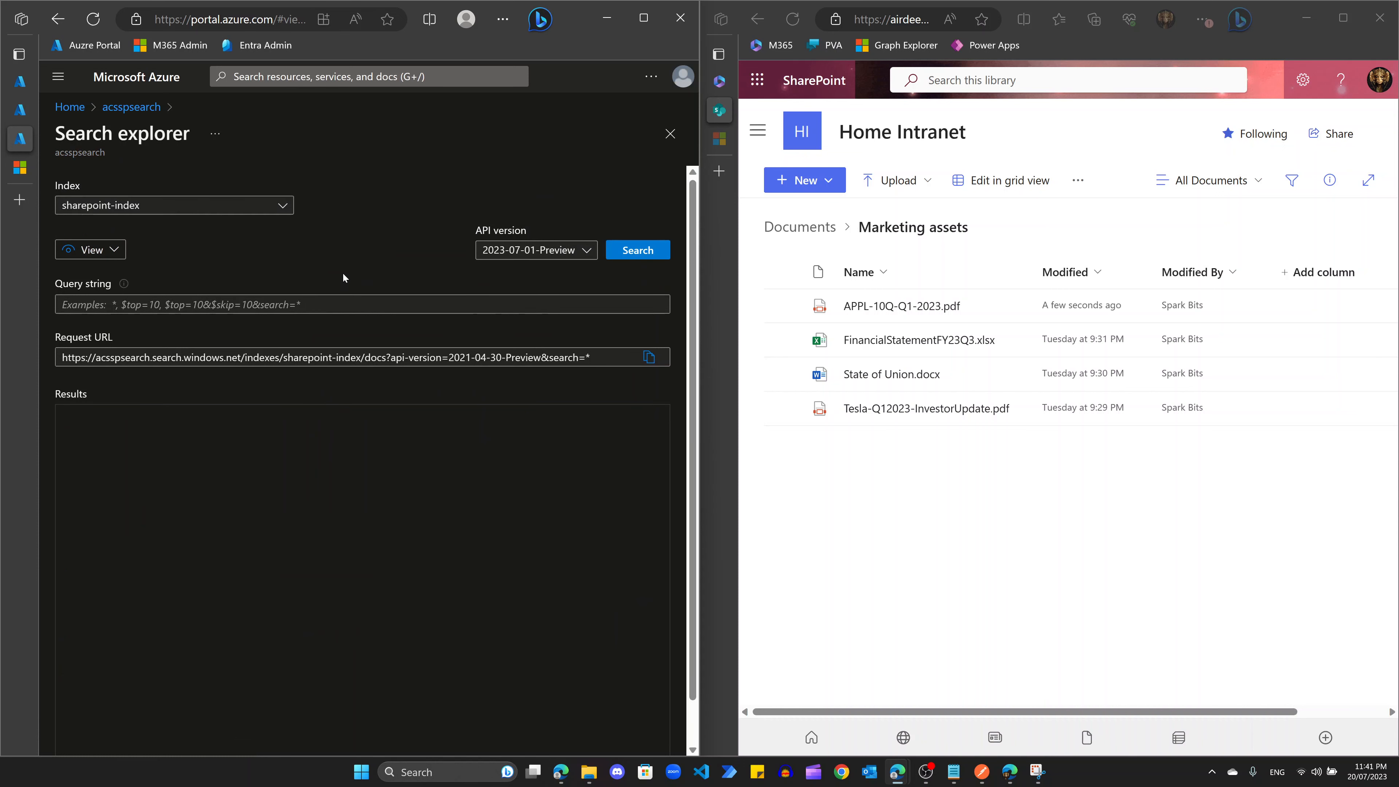
pyautogui.click(343, 304)
pyautogui.click(343, 304)
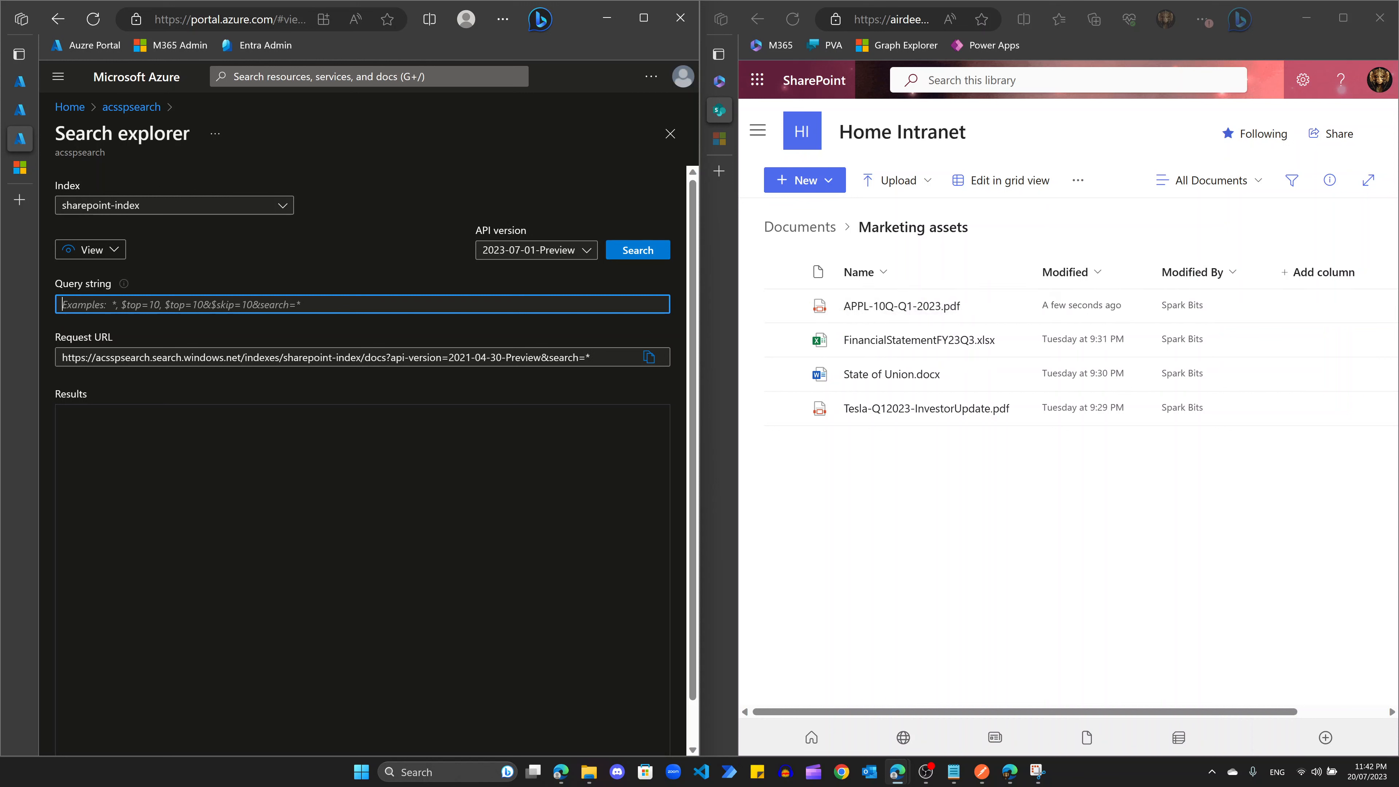
pyautogui.write('Apple')
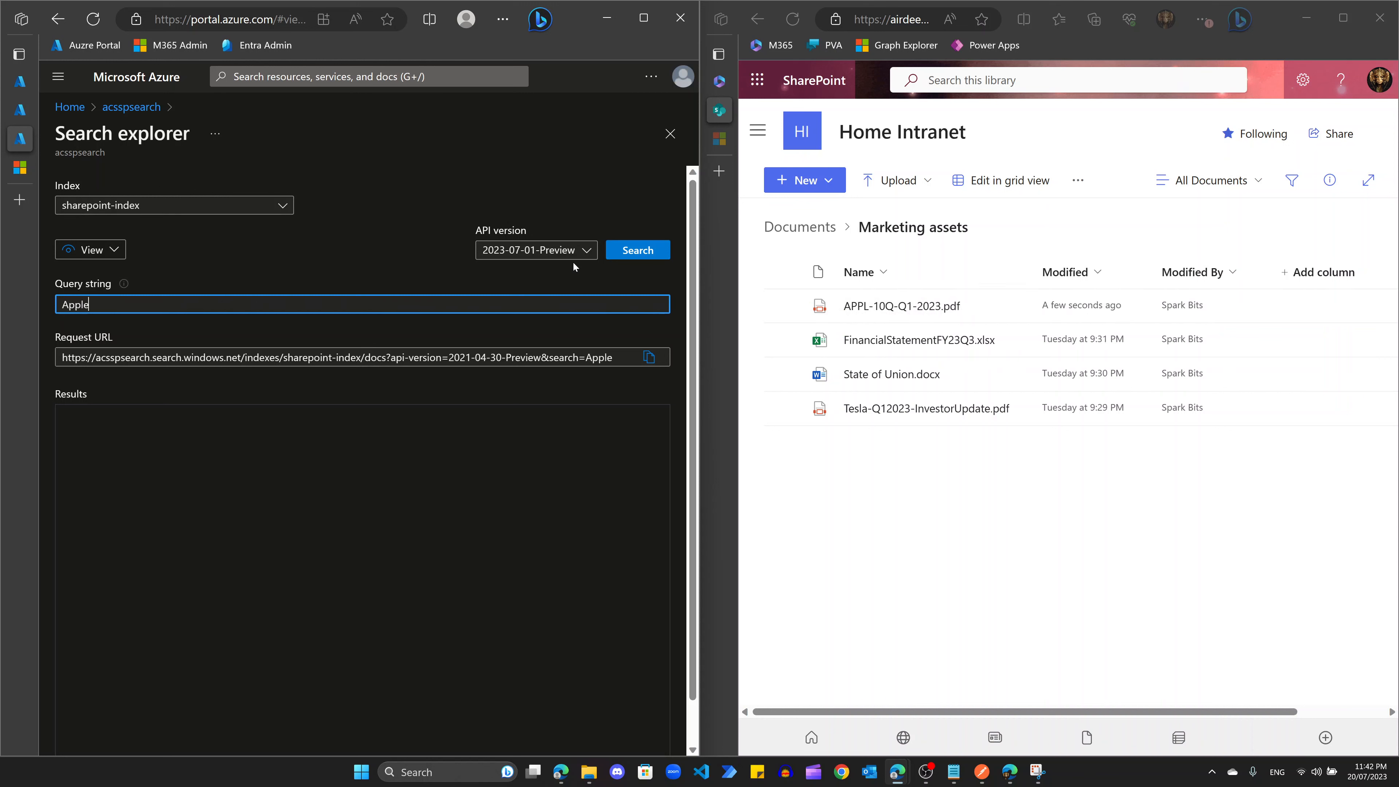
pyautogui.click(628, 252)
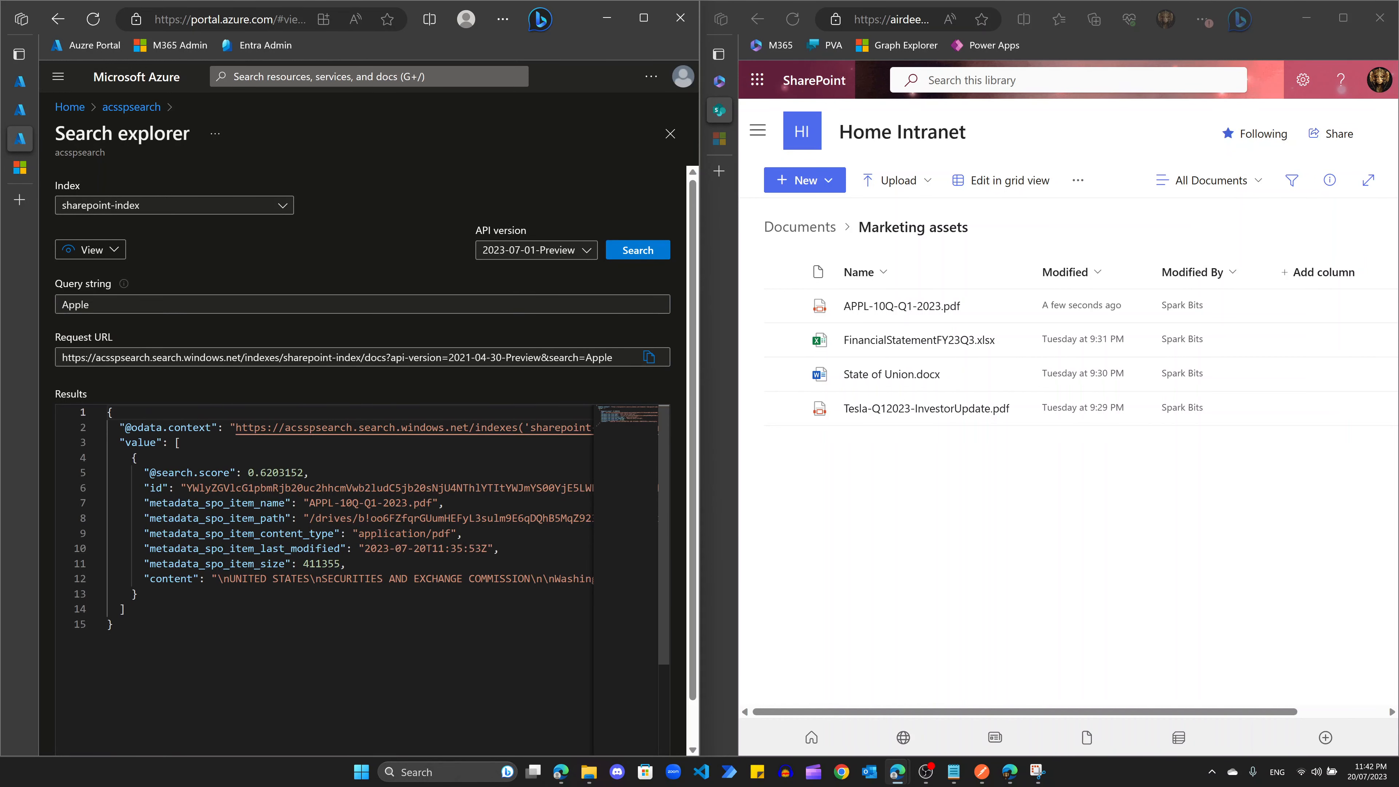
# Step: Examine the search score and the content field of the result returned for the Apple query
pyautogui.moveTo(248, 472); pyautogui.dragTo(305, 472)
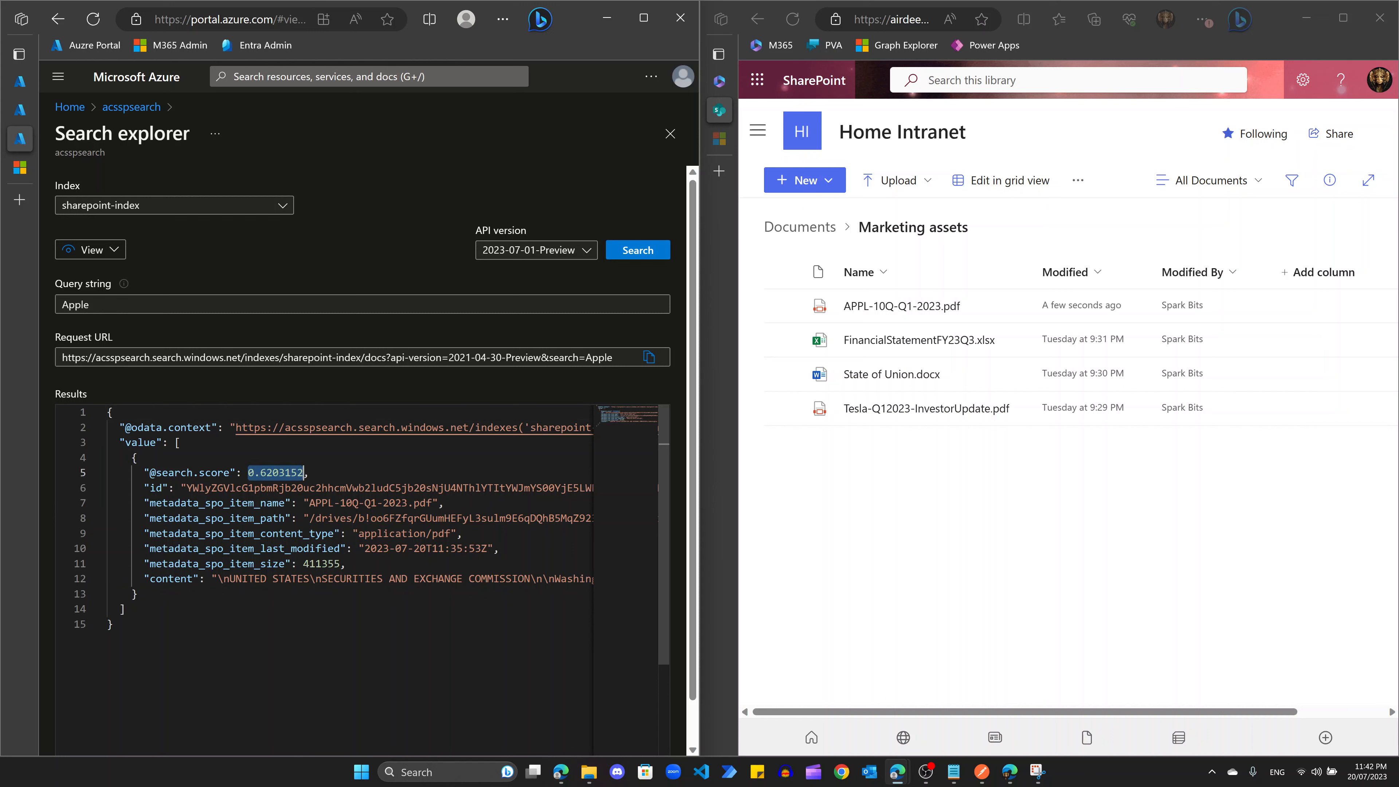
pyautogui.click(115, 625)
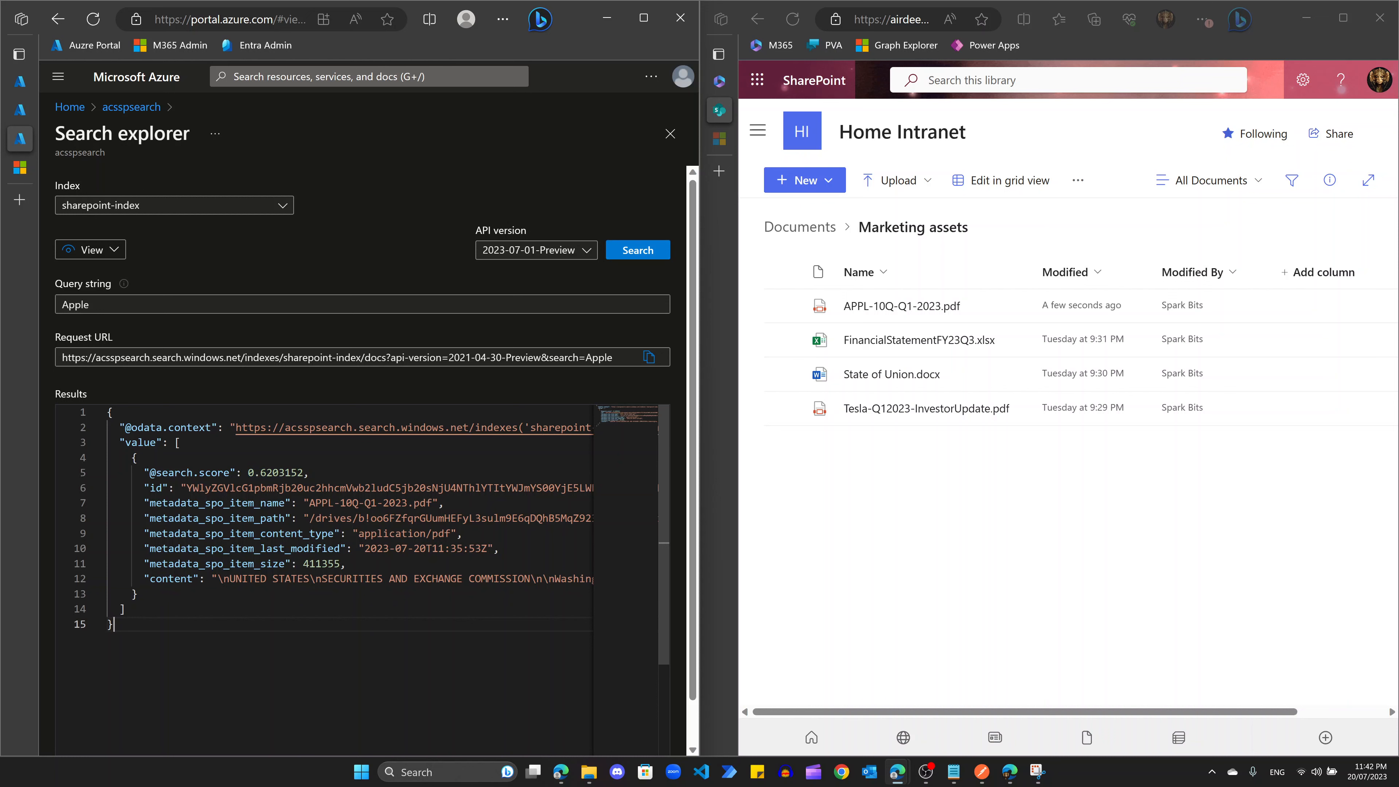
pyautogui.moveTo(321, 579); pyautogui.dragTo(531, 578)
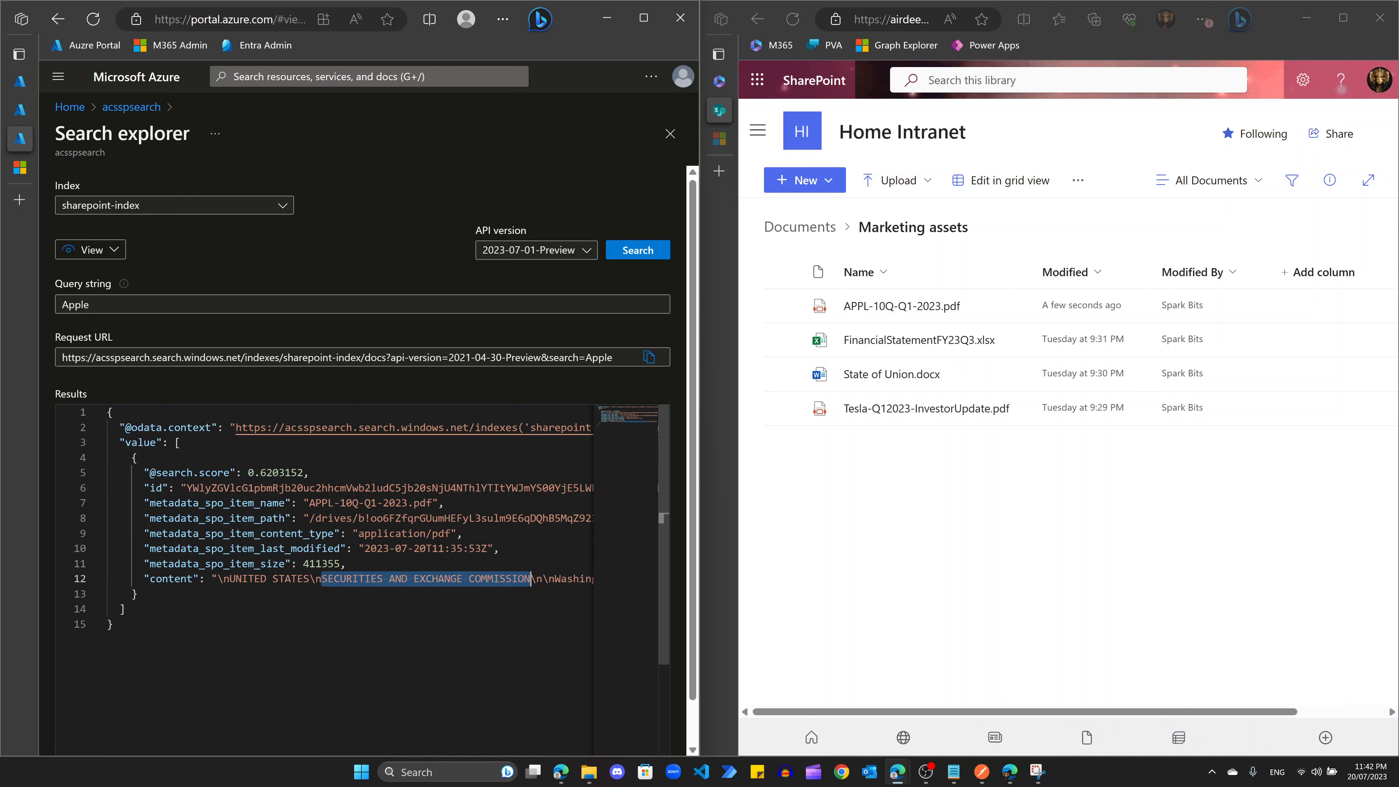
pyautogui.hscroll(6, 347, 523)
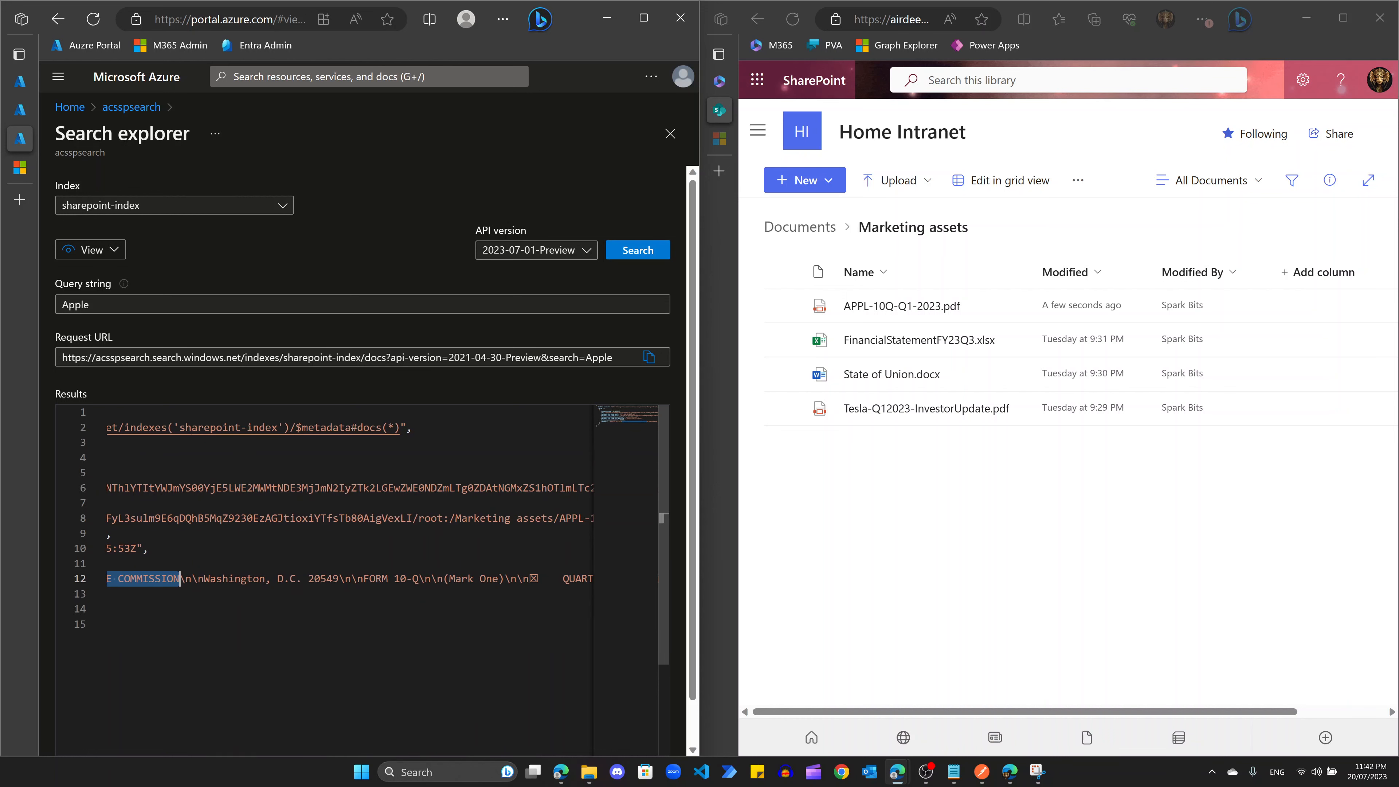
pyautogui.moveTo(393, 578); pyautogui.dragTo(425, 579)
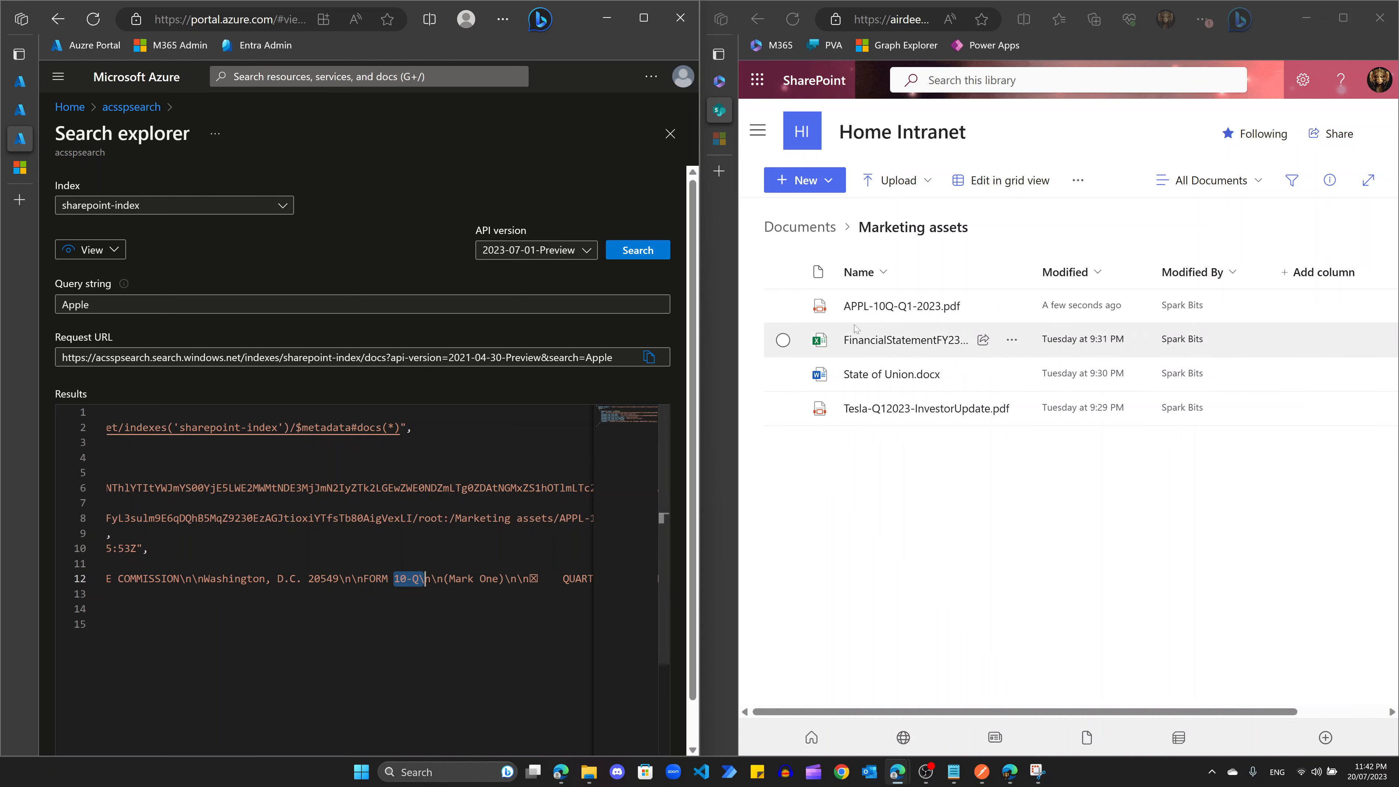
pyautogui.click(419, 596)
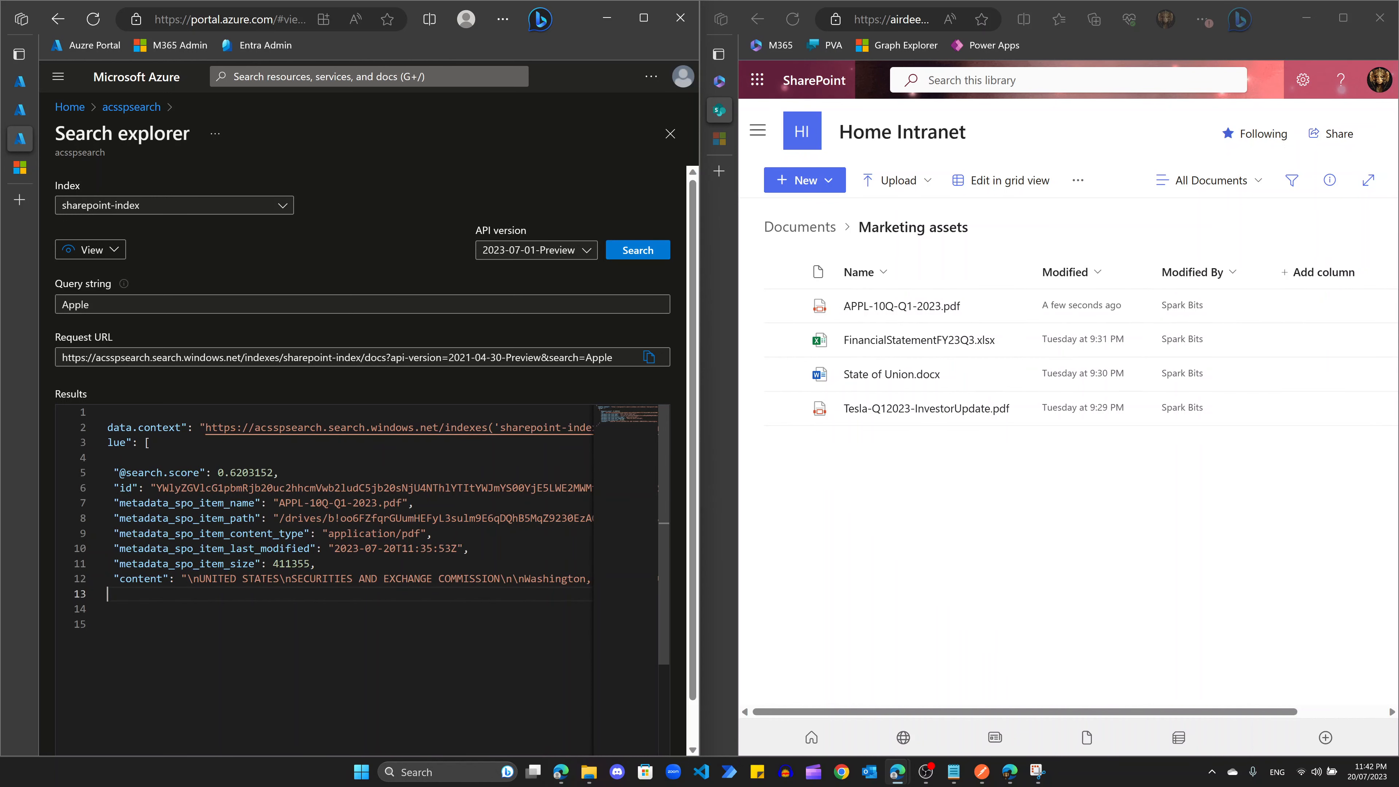
pyautogui.hscroll(-1, 407, 584)
# Step: Replace the query with "How much money did Apple make last quarter?" and run the search on sharepoint-index
pyautogui.doubleClick(259, 305)
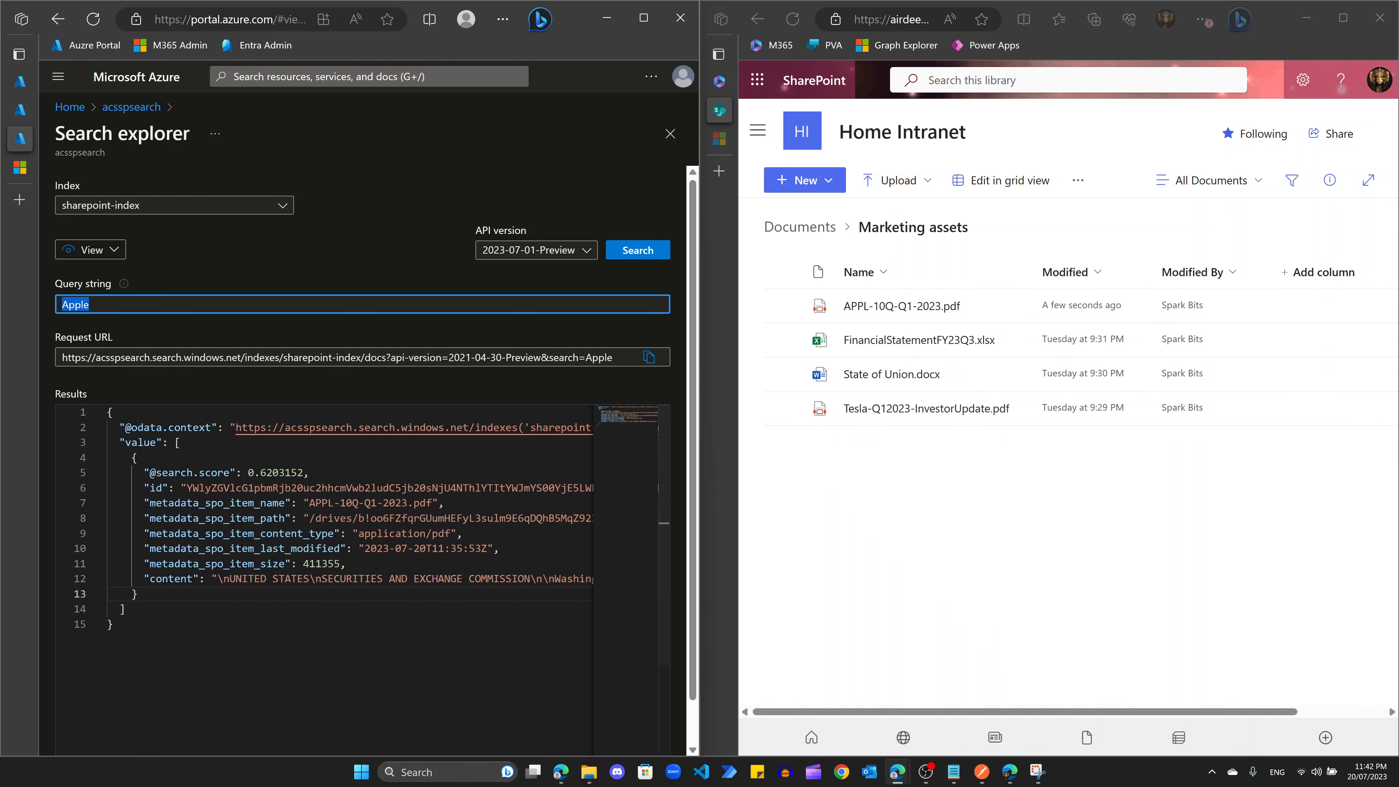
pyautogui.write('How ')
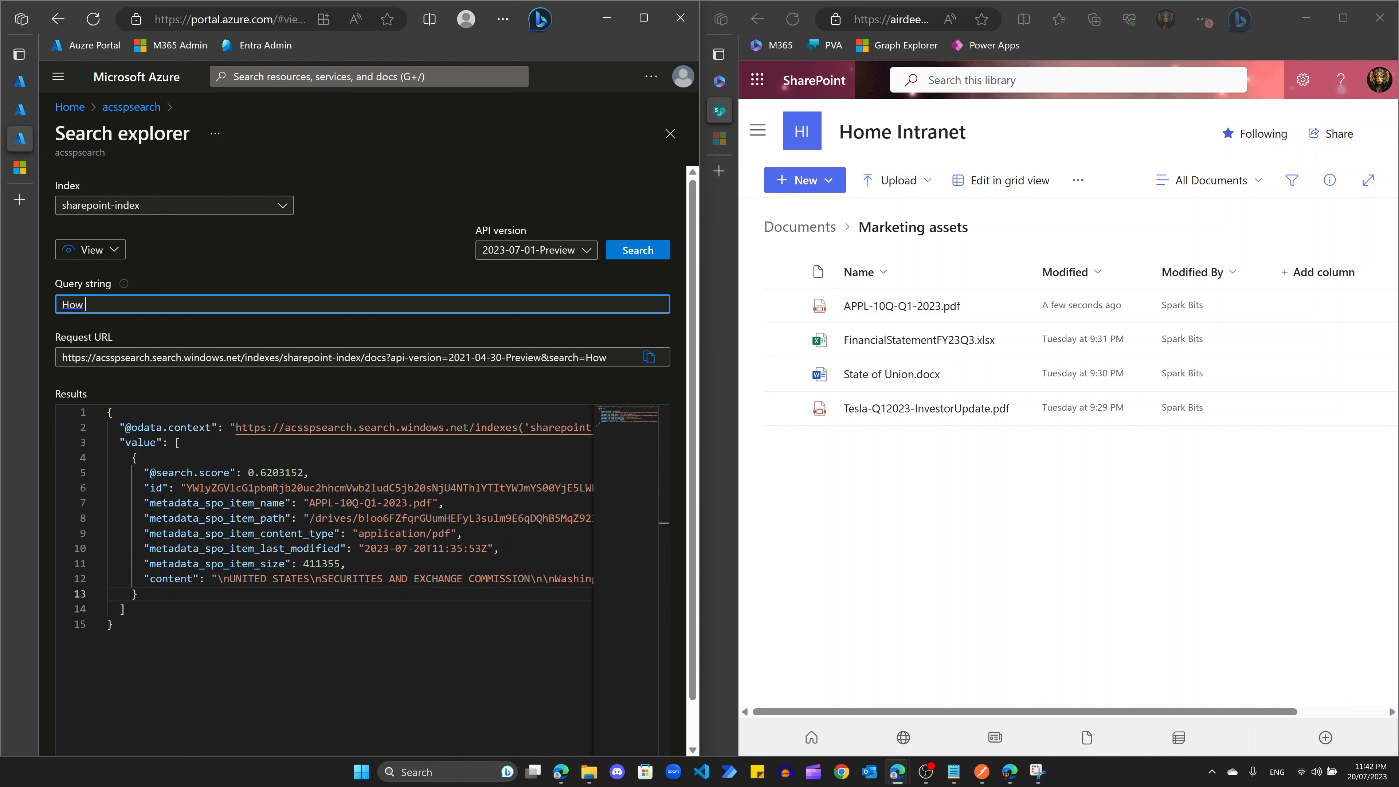
pyautogui.write('much money did Apple make last quarter?')
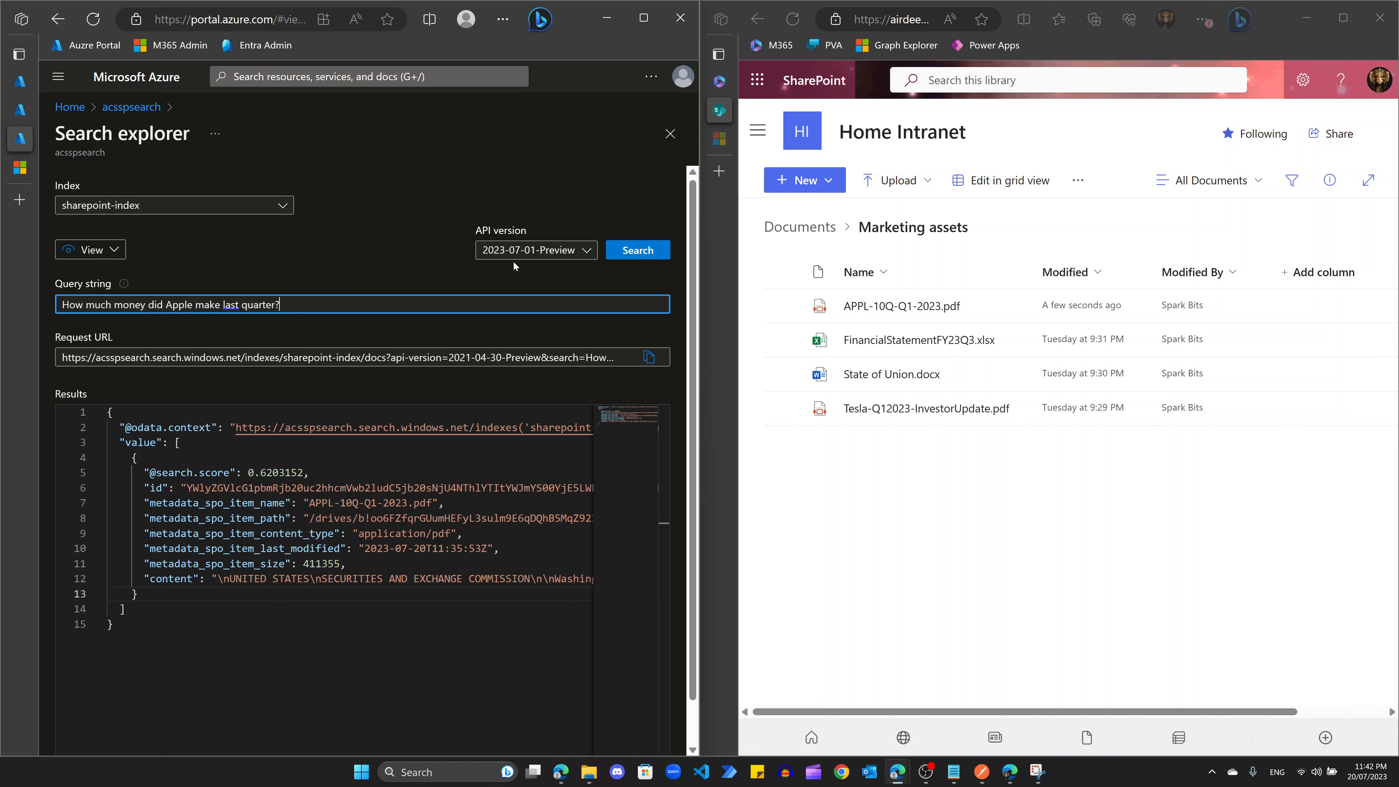
pyautogui.click(638, 251)
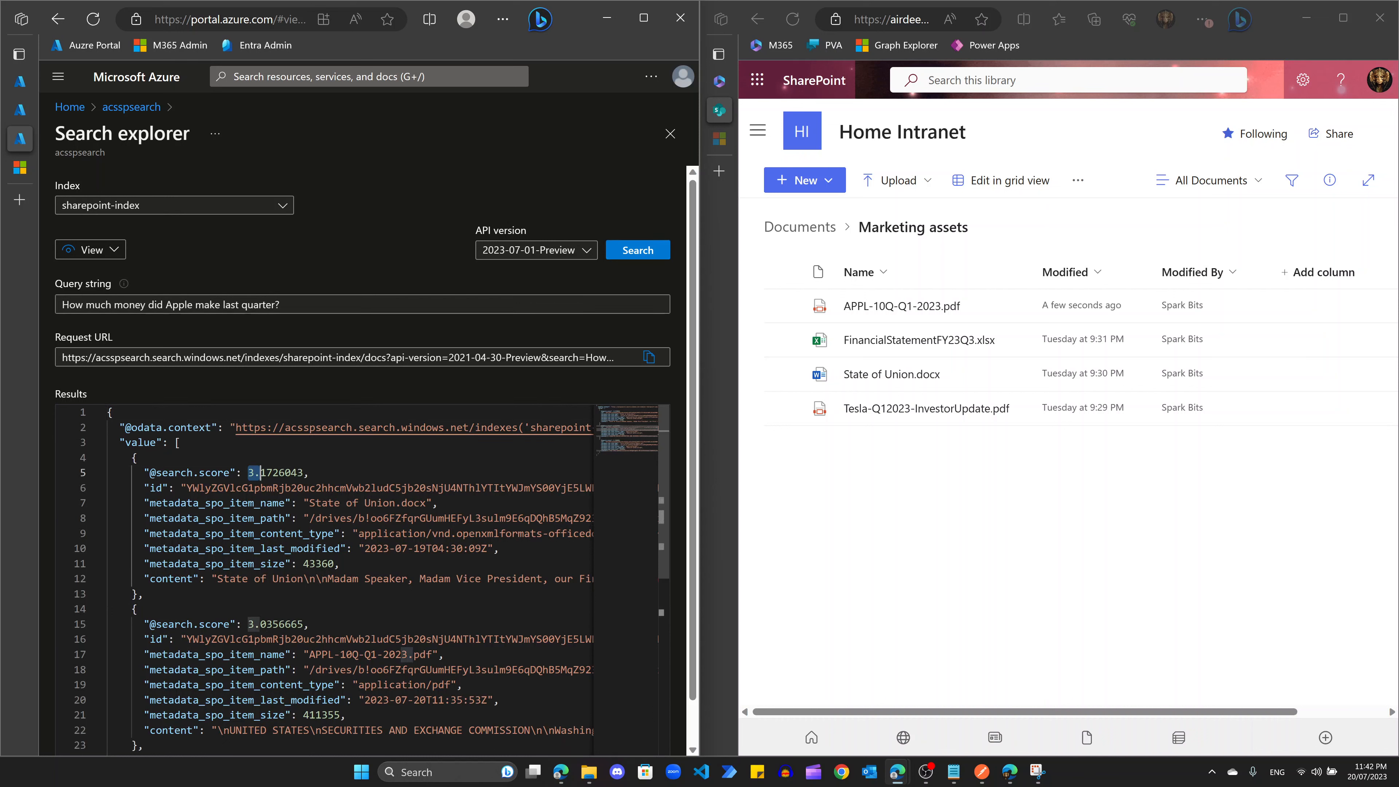
# Step: Examine the State of Union.docx result's score and content, and read the content of the APPL-10Q-Q1-2023.pdf result
pyautogui.moveTo(248, 473); pyautogui.dragTo(304, 472)
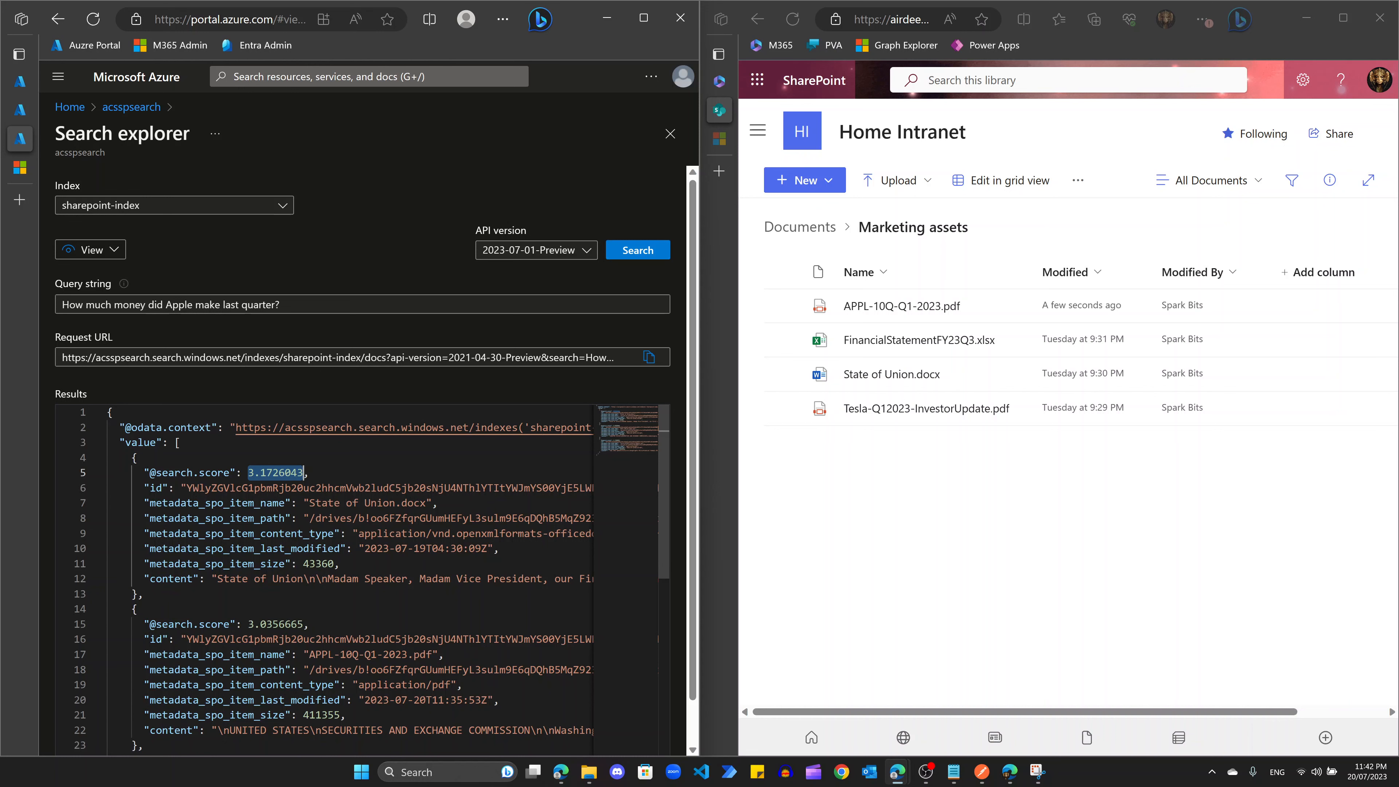
pyautogui.click(408, 579)
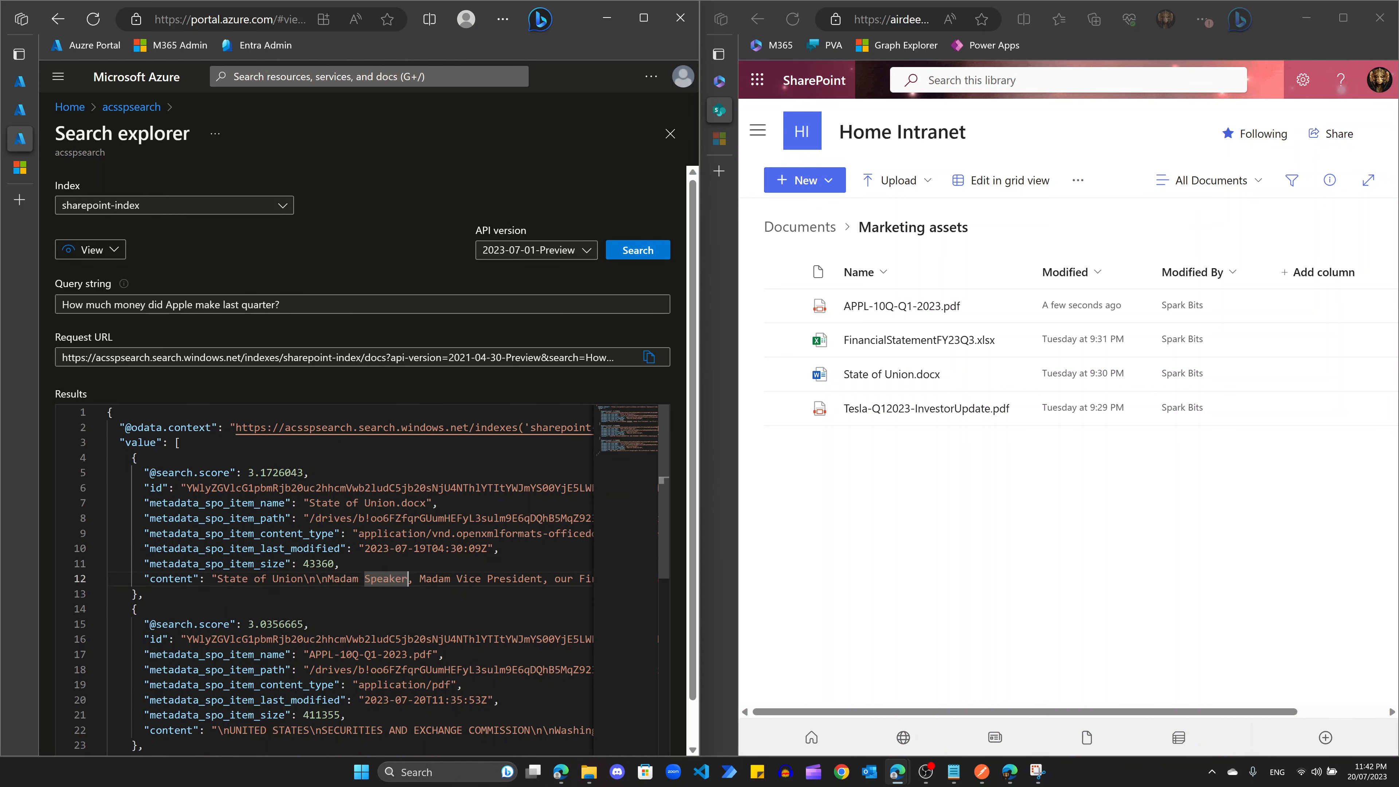
pyautogui.moveTo(216, 578); pyautogui.dragTo(298, 578)
pyautogui.scroll(-2, 298, 578)
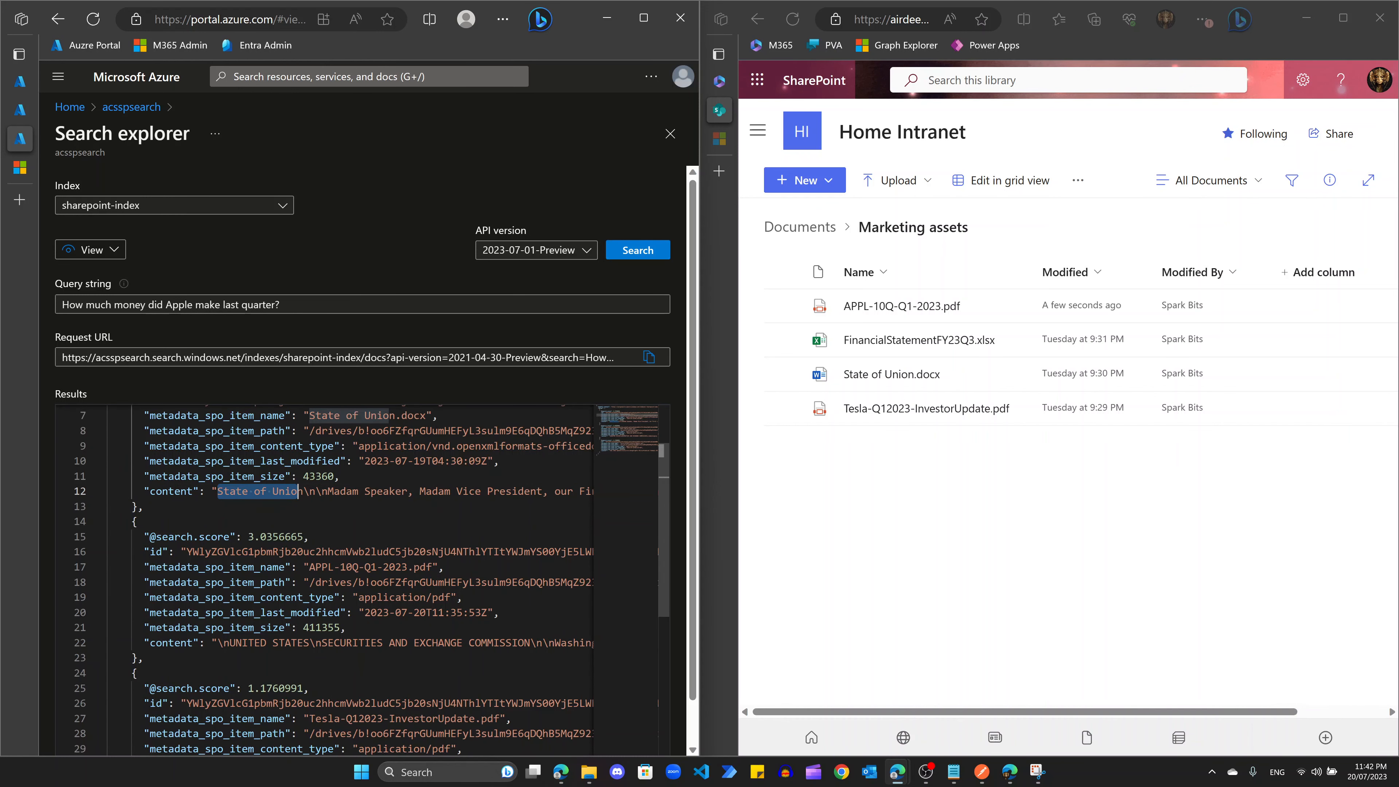
pyautogui.moveTo(321, 643); pyautogui.dragTo(463, 643)
pyautogui.hscroll(2, 463, 643)
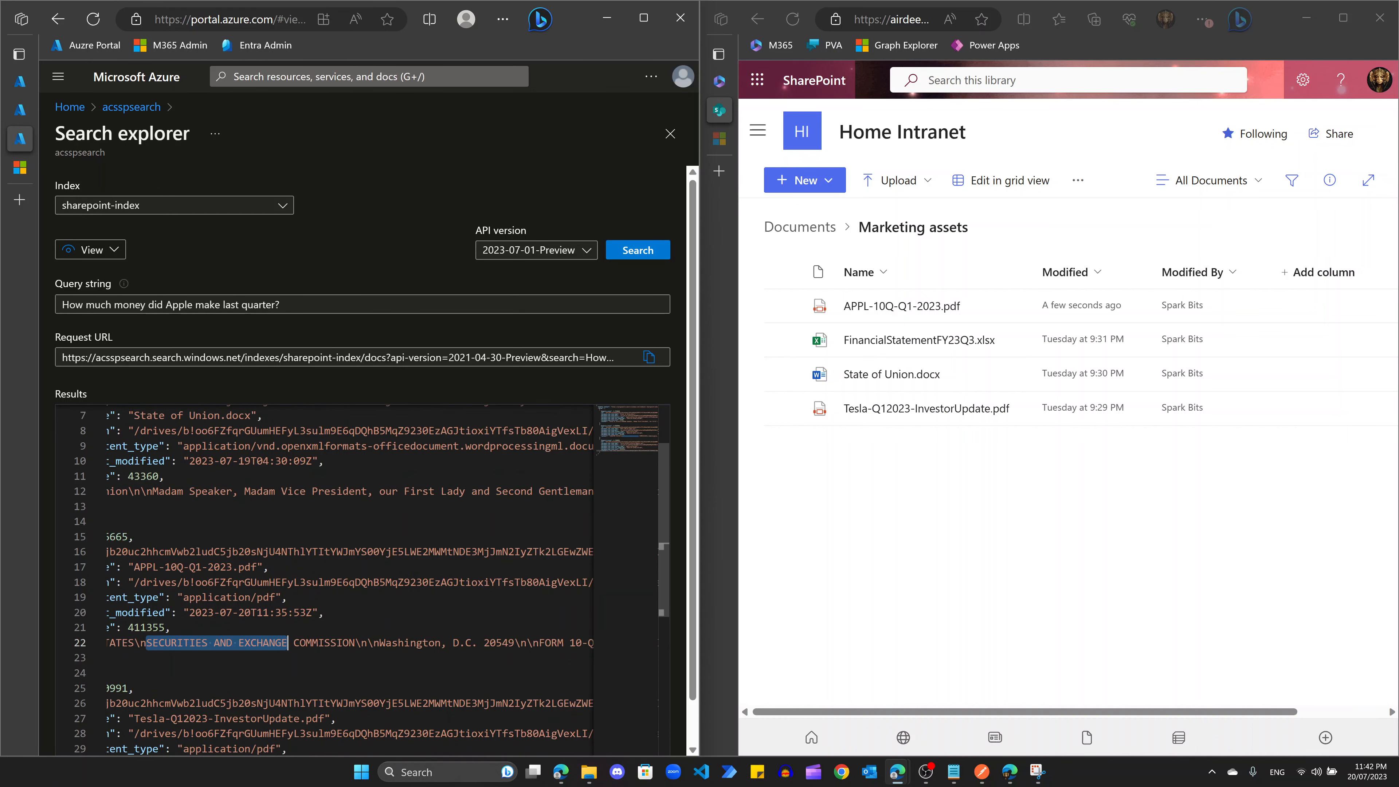
pyautogui.hscroll(2, 353, 578)
pyautogui.hscroll(-4, 353, 579)
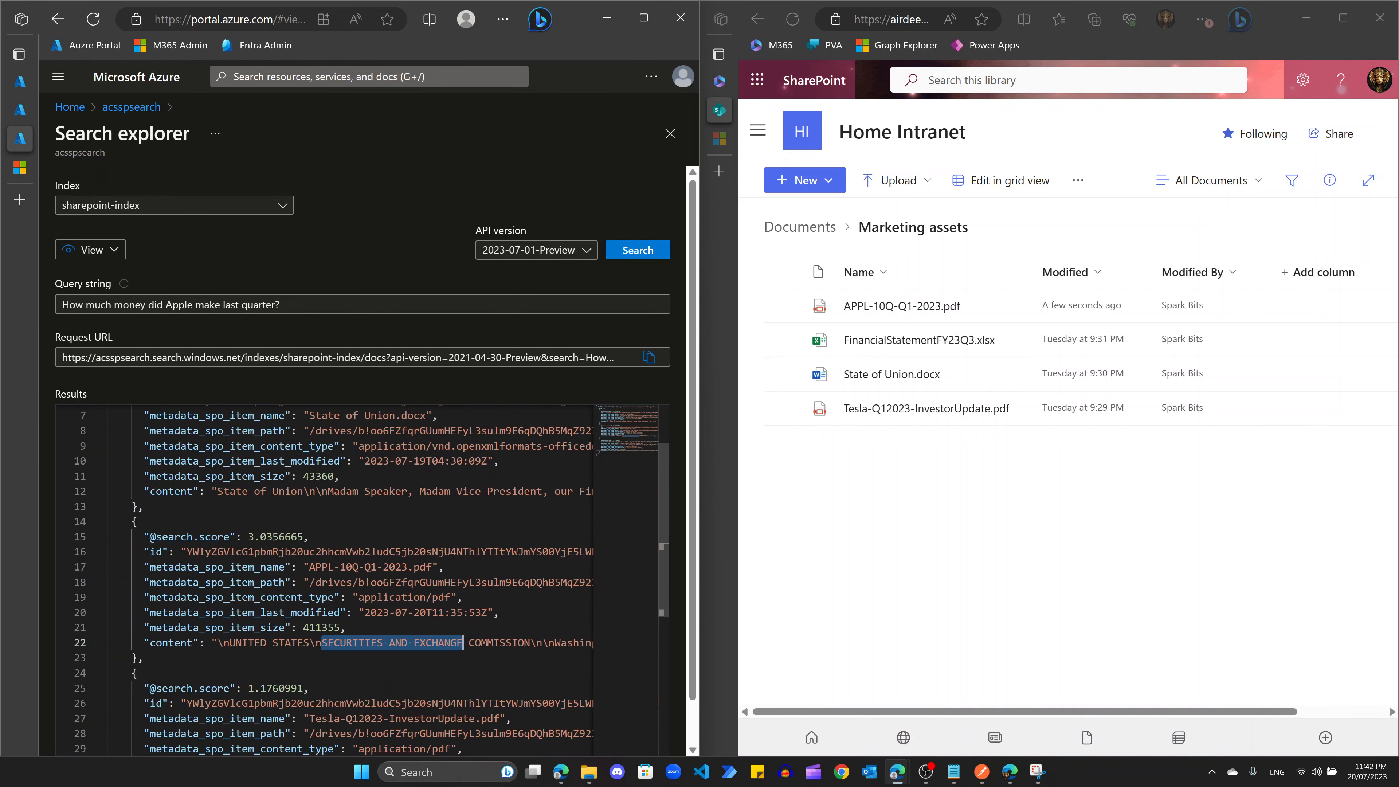
# Step: Read the content of the Tesla-Q12023-InvestorUpdate.pdf result and go back to the start of the results
pyautogui.scroll(-4, 352, 578)
pyautogui.hscroll(3, 353, 540)
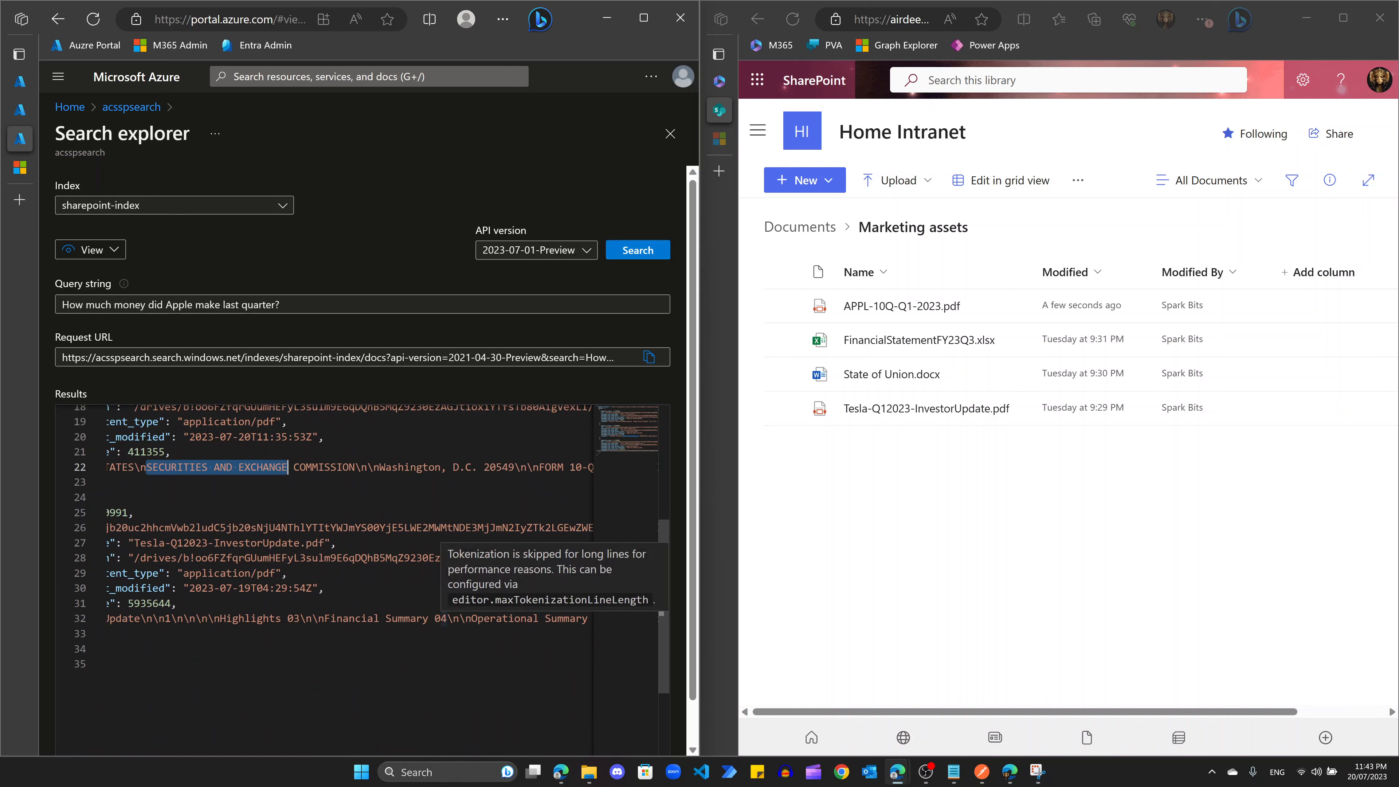
pyautogui.hscroll(2, 443, 619)
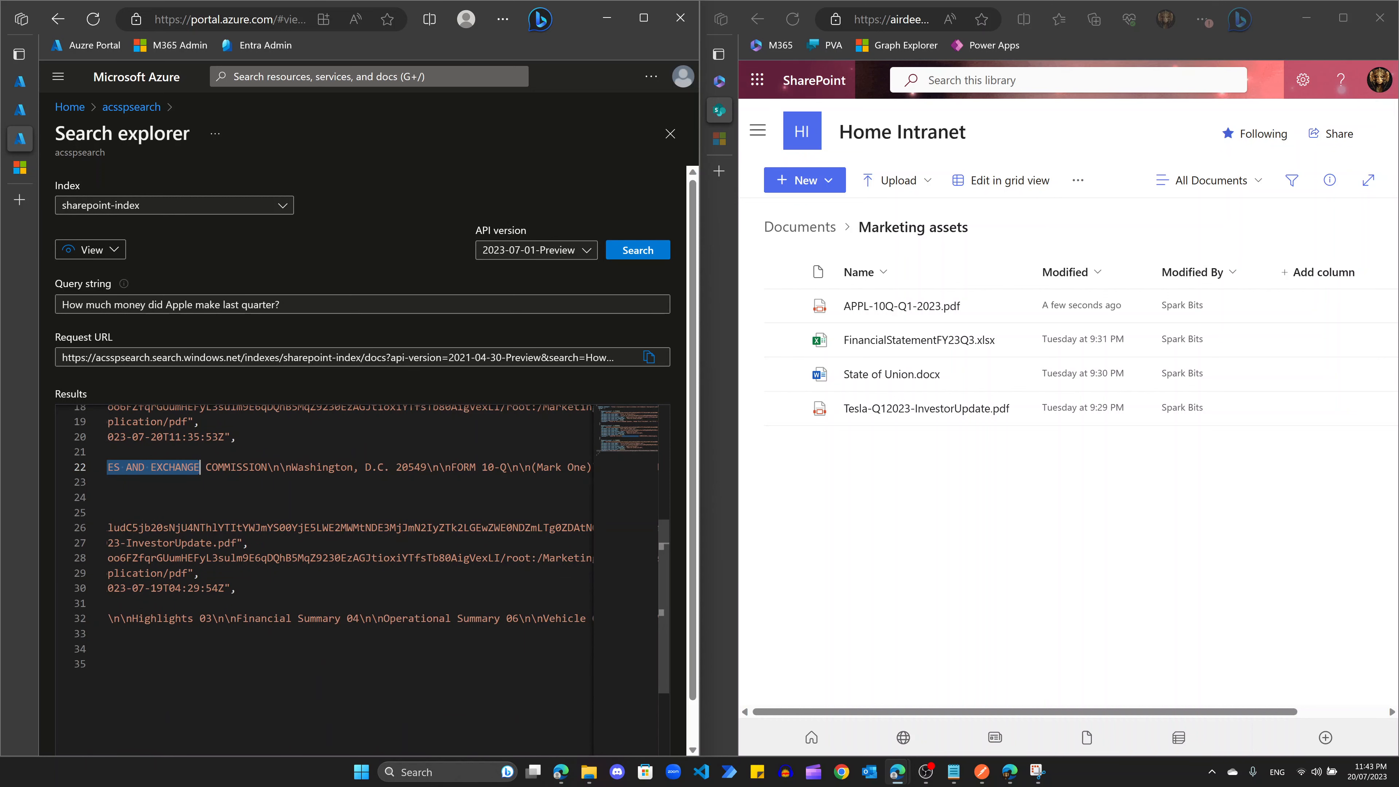
pyautogui.hscroll(-5, 353, 540)
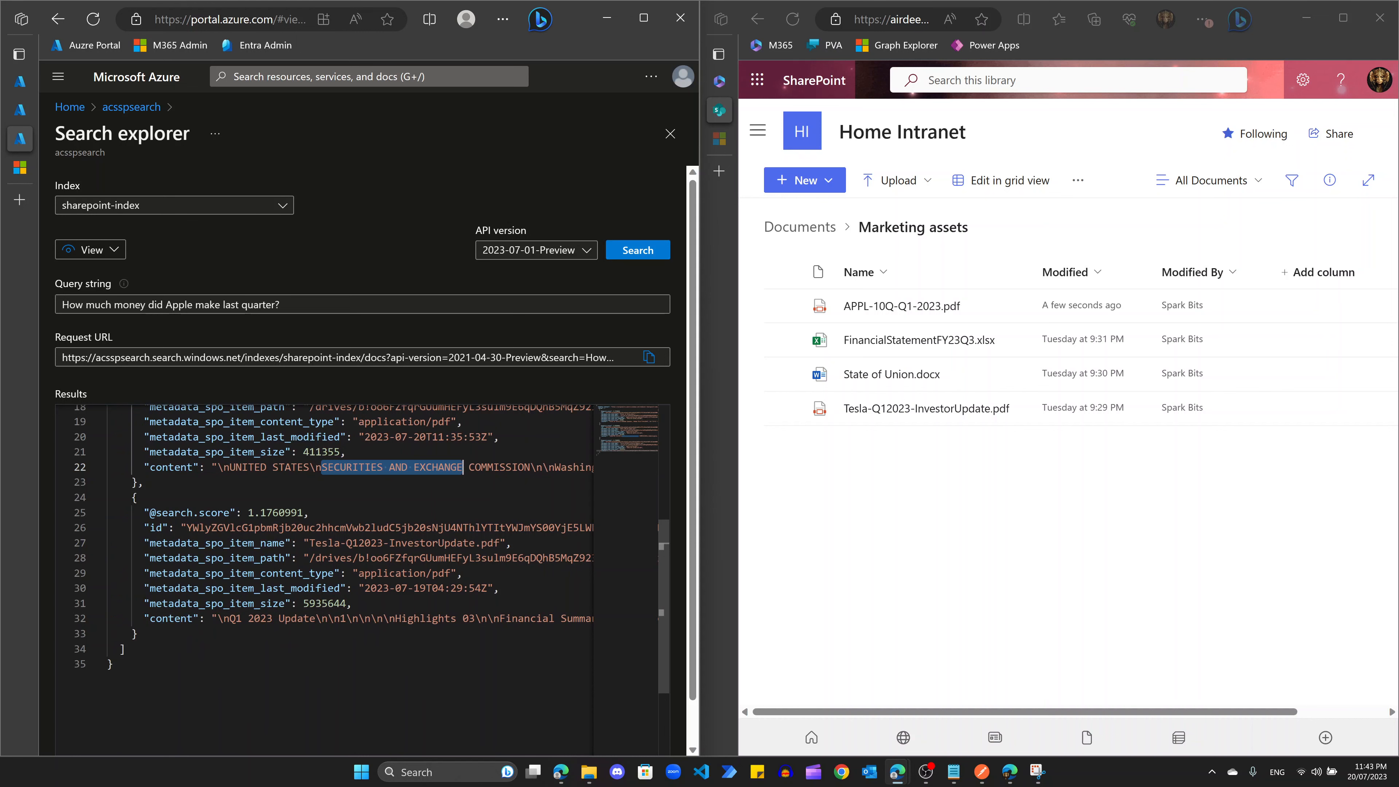
pyautogui.doubleClick(233, 618)
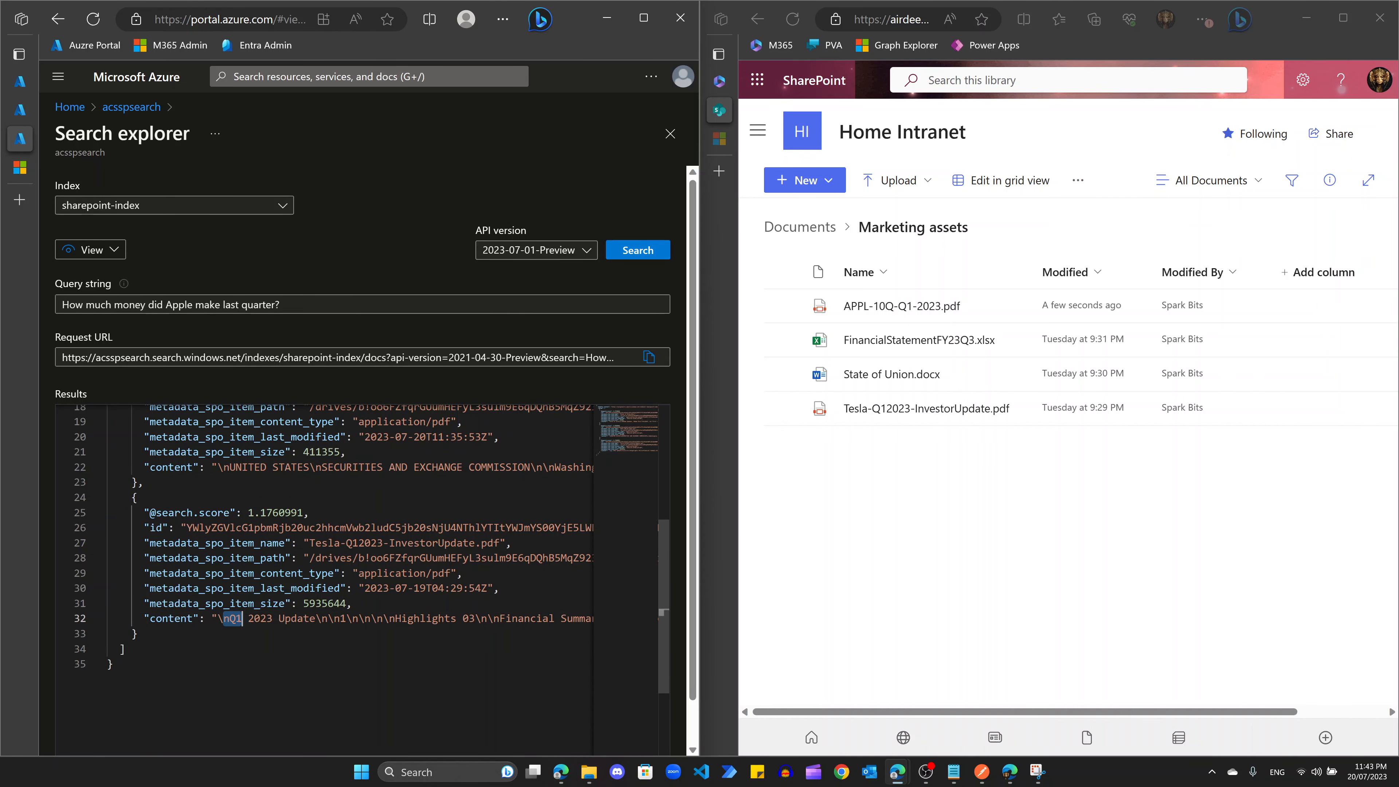
pyautogui.scroll(5, 352, 578)
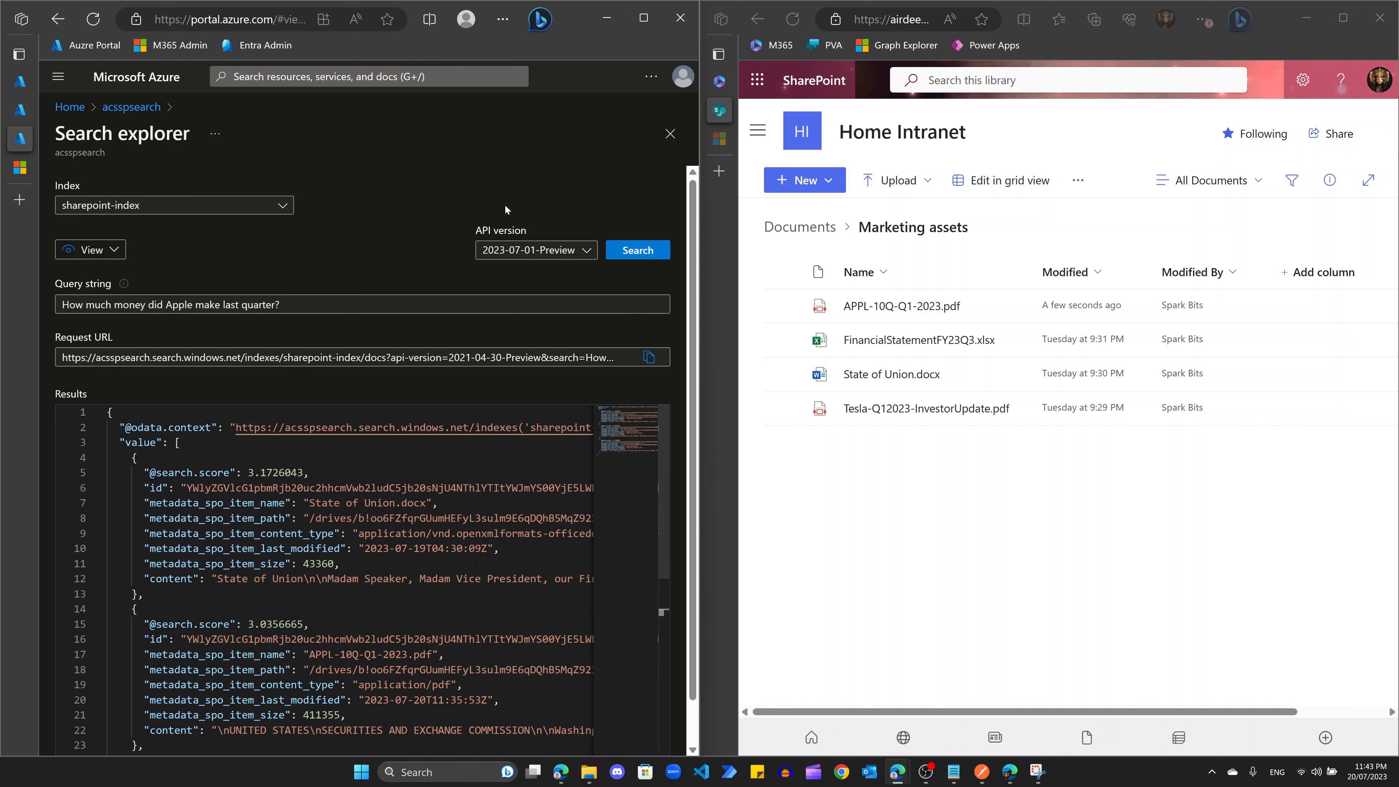
# Step: Close Search explorer, view the Semantic search (Preview) plans for acsspsearch, and return to the Azure AI chat web app
pyautogui.click(670, 135)
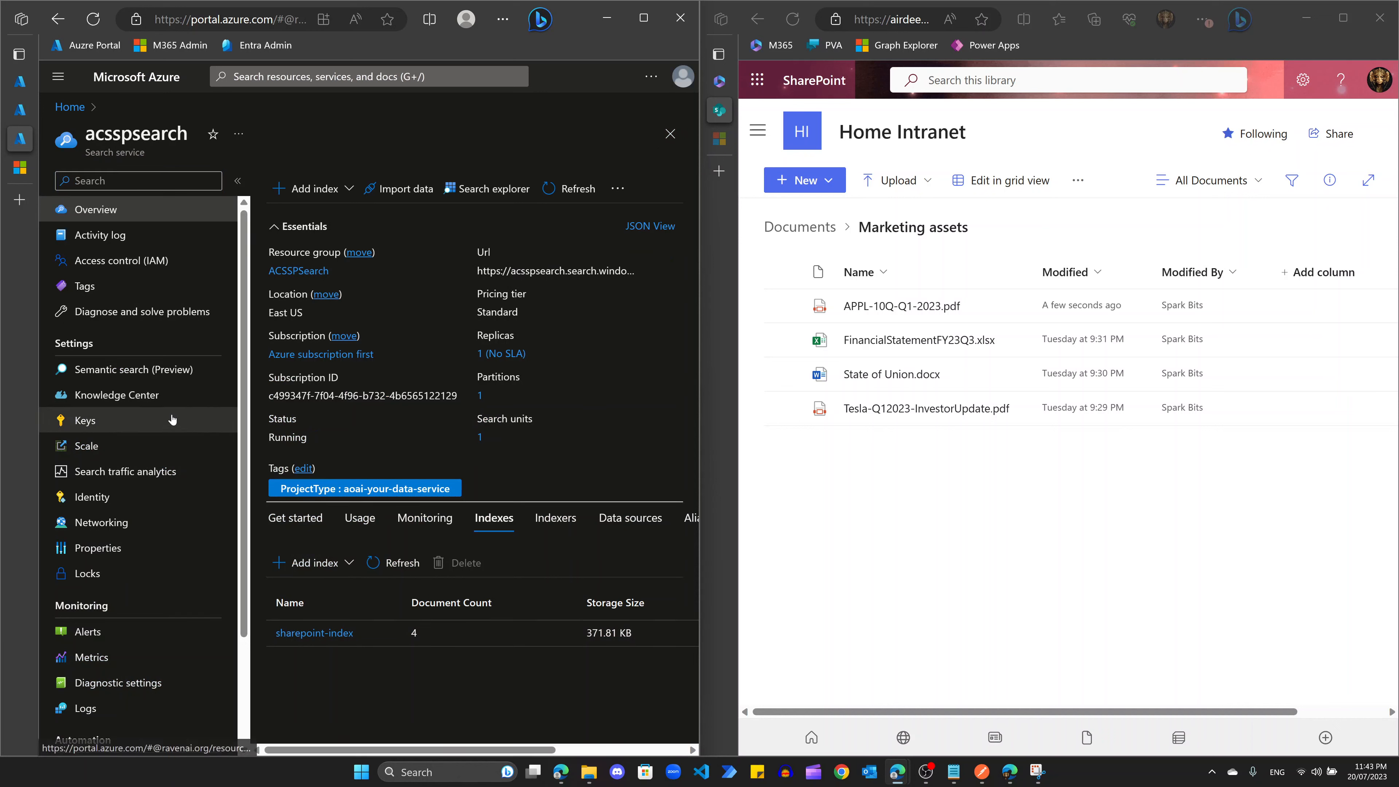
pyautogui.click(134, 376)
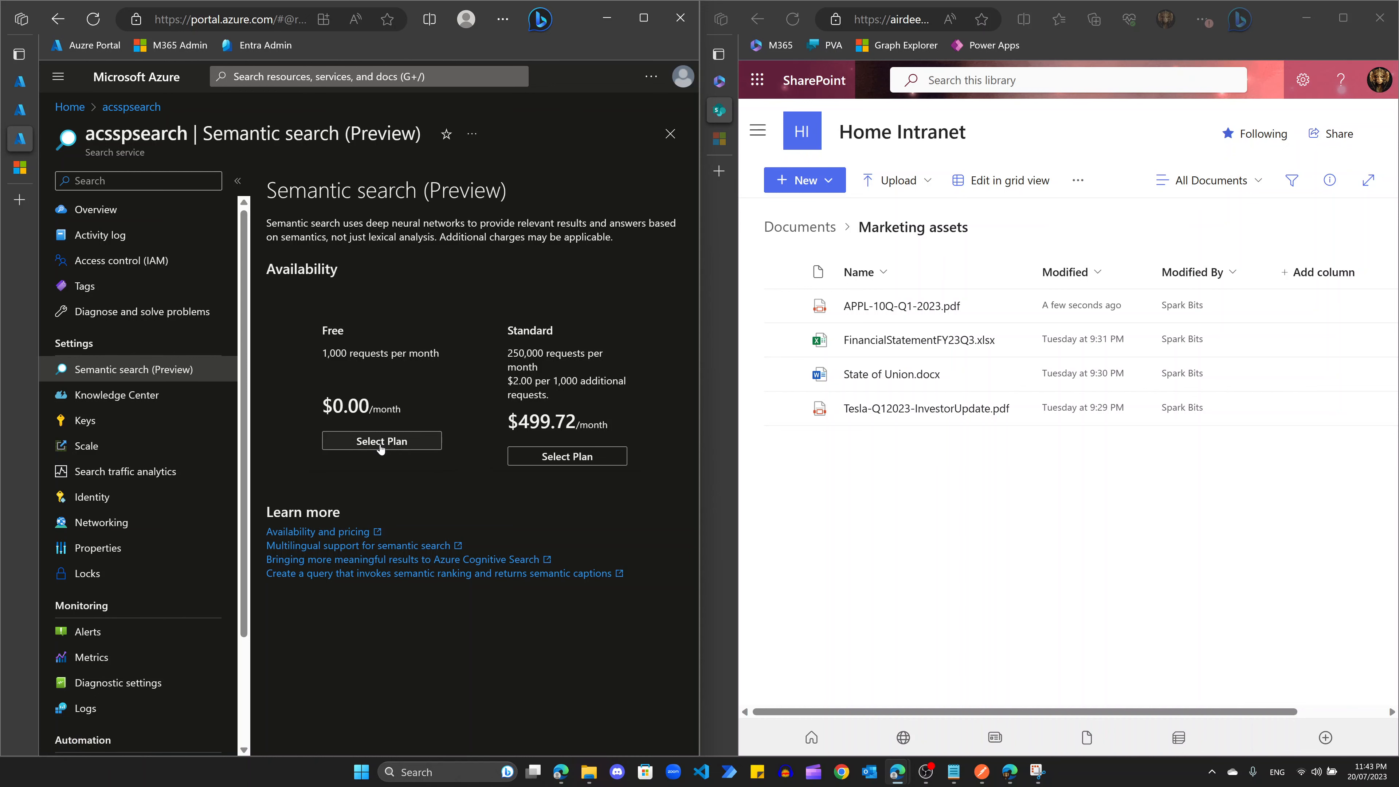
pyautogui.click(16, 110)
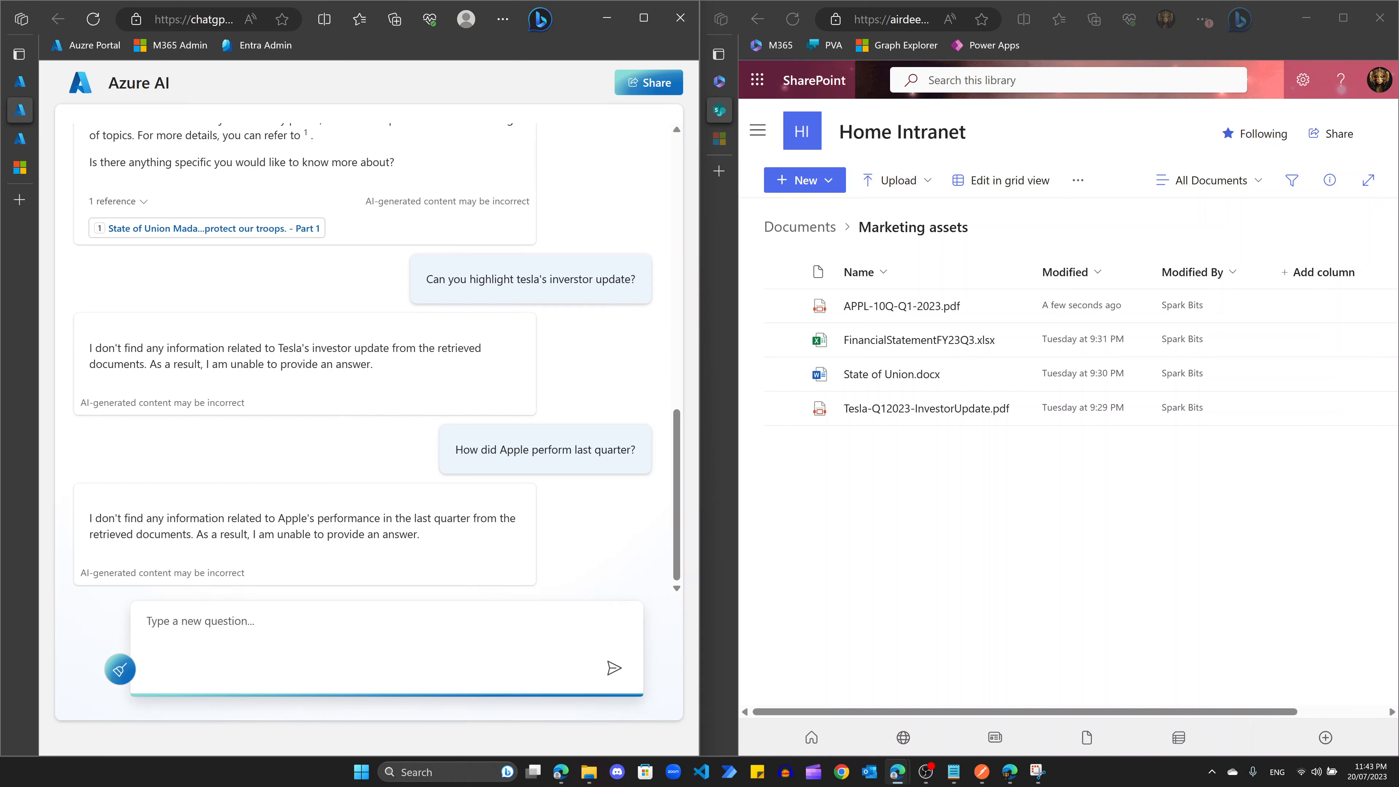
pyautogui.moveTo(34, 172)
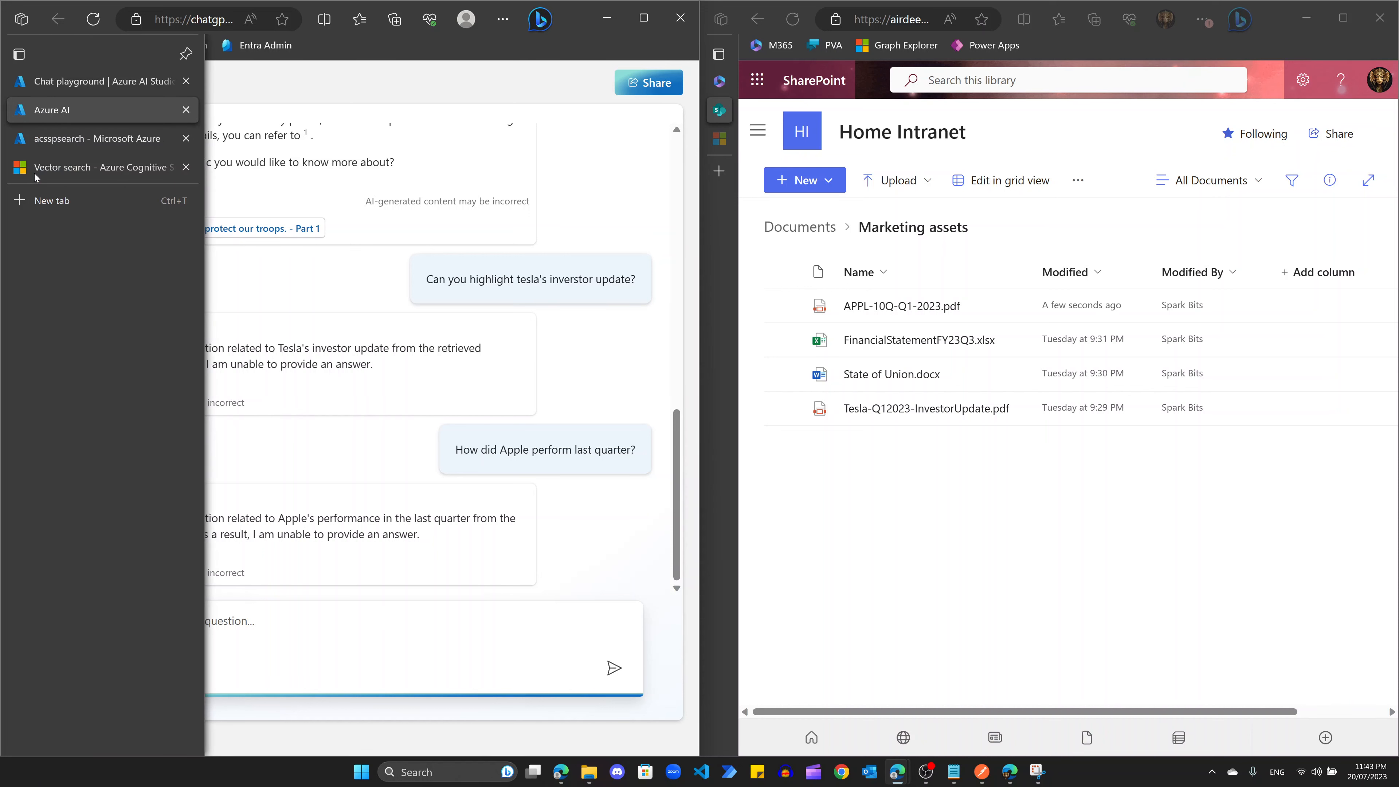
# Step: Open the "Vector search within Azure Cognitive Search" article and read its title and the Important note about availability
pyautogui.moveTo(134, 171)
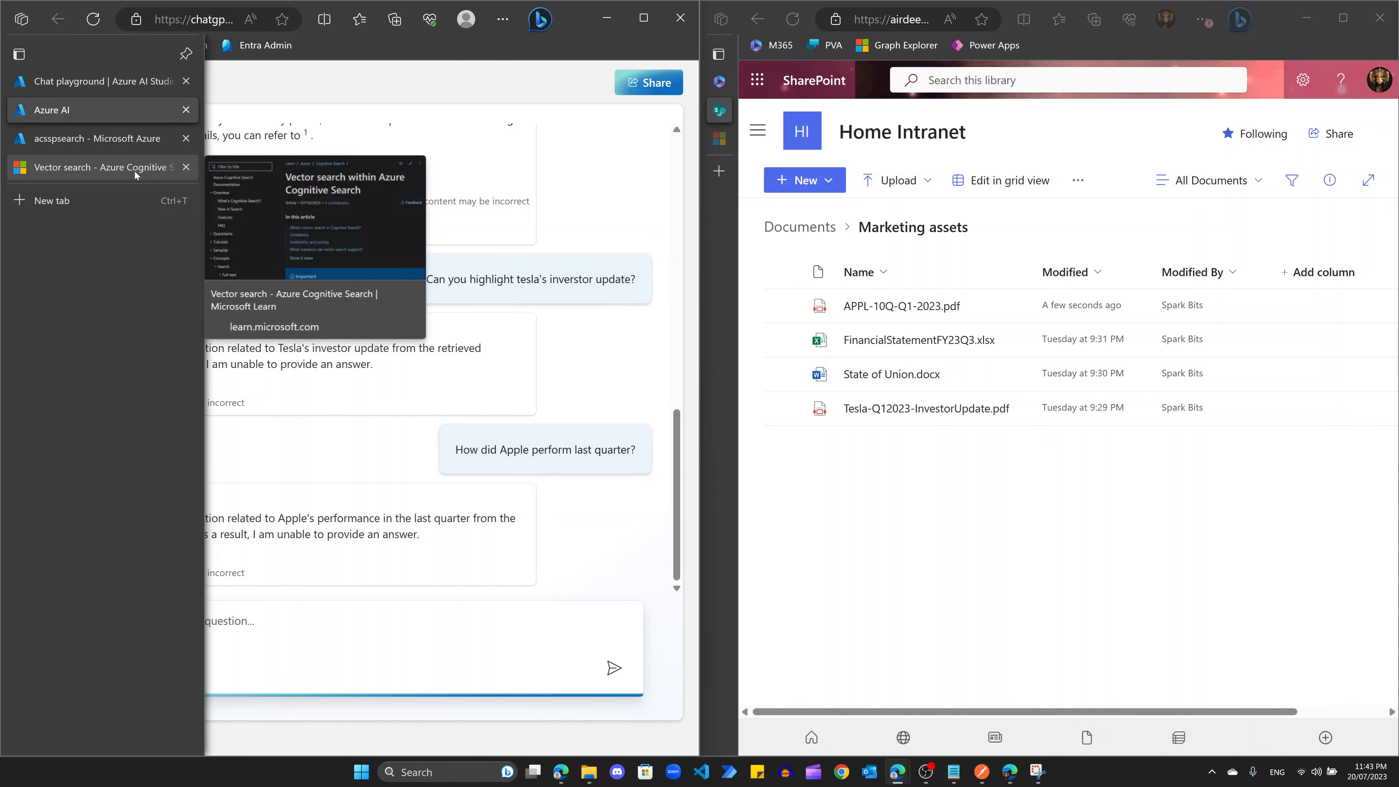
pyautogui.click(107, 172)
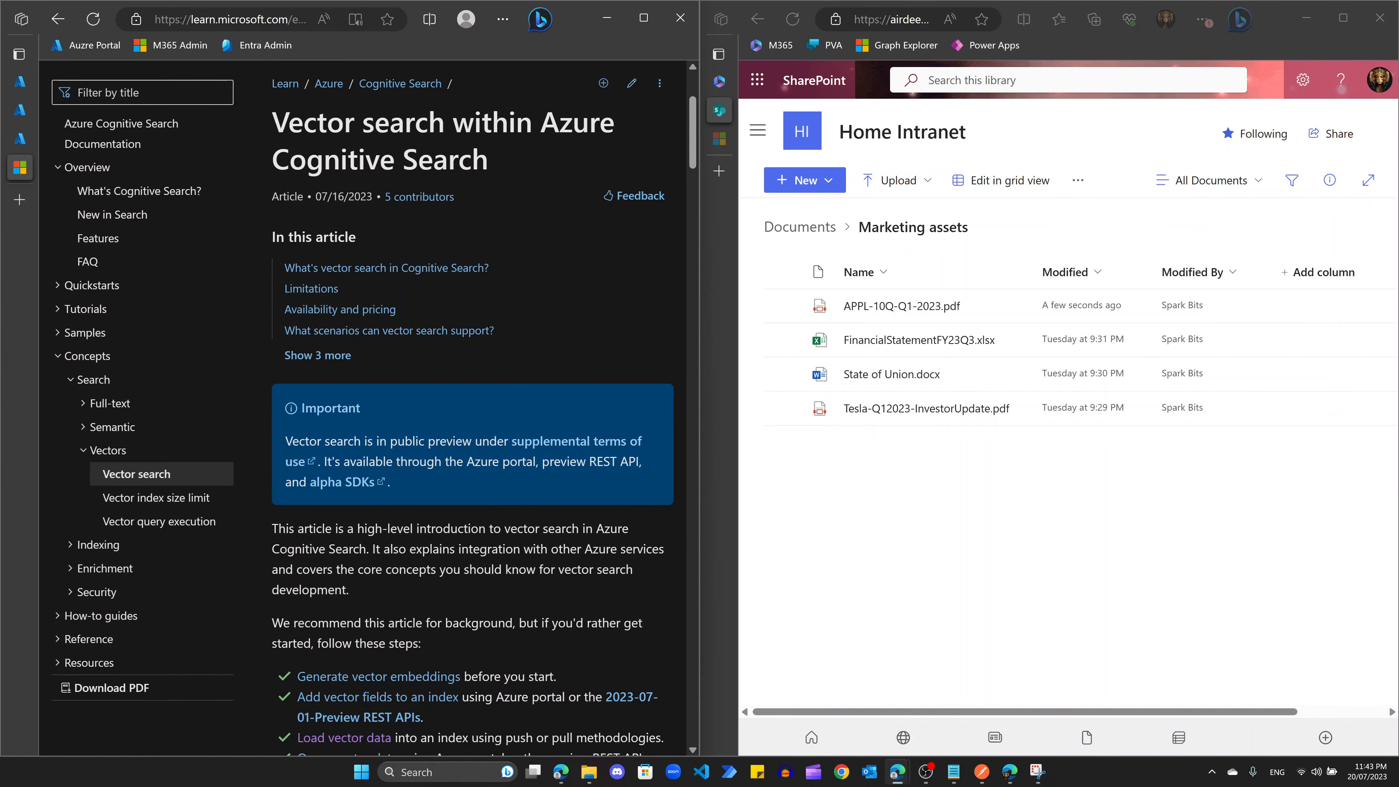
pyautogui.moveTo(273, 121); pyautogui.dragTo(499, 164)
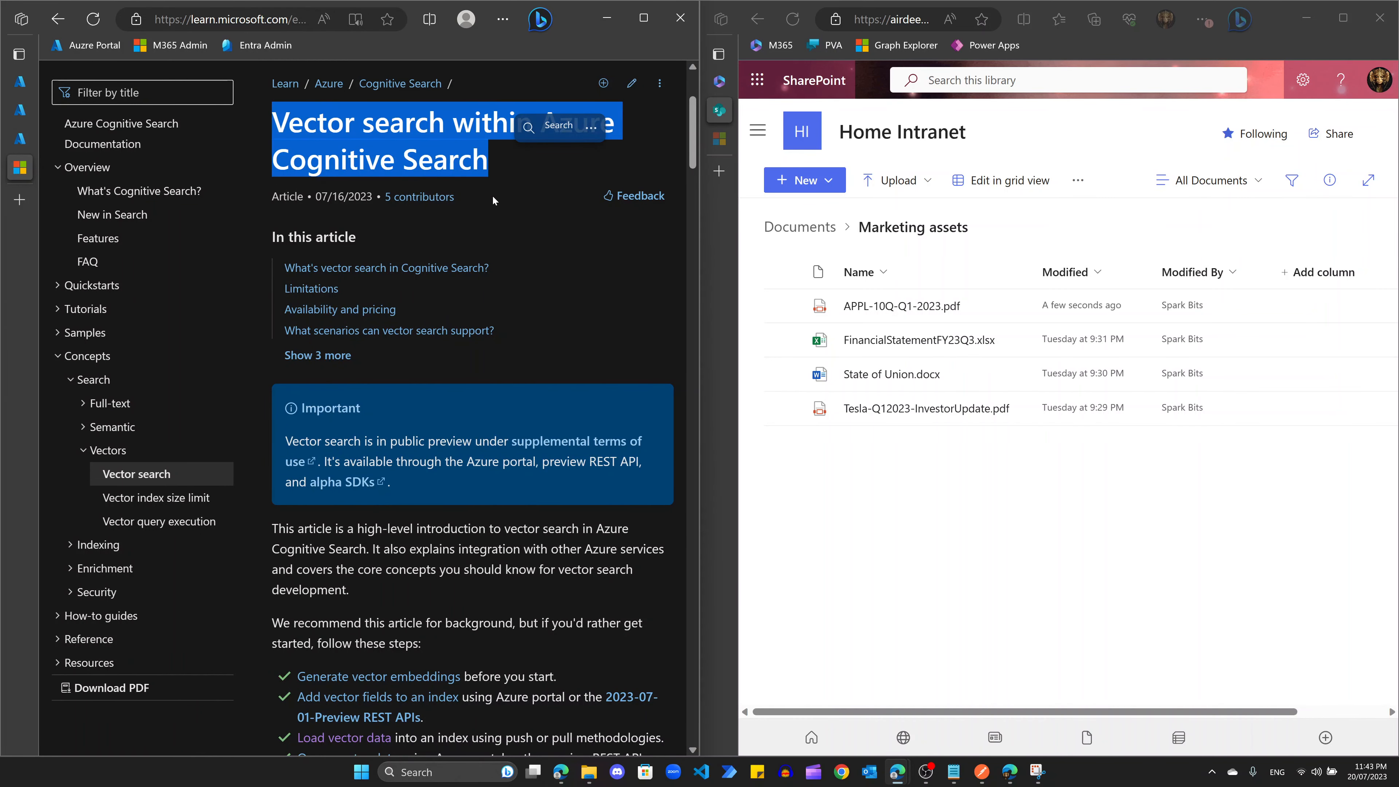
pyautogui.moveTo(394, 441); pyautogui.dragTo(475, 442)
pyautogui.click(476, 486)
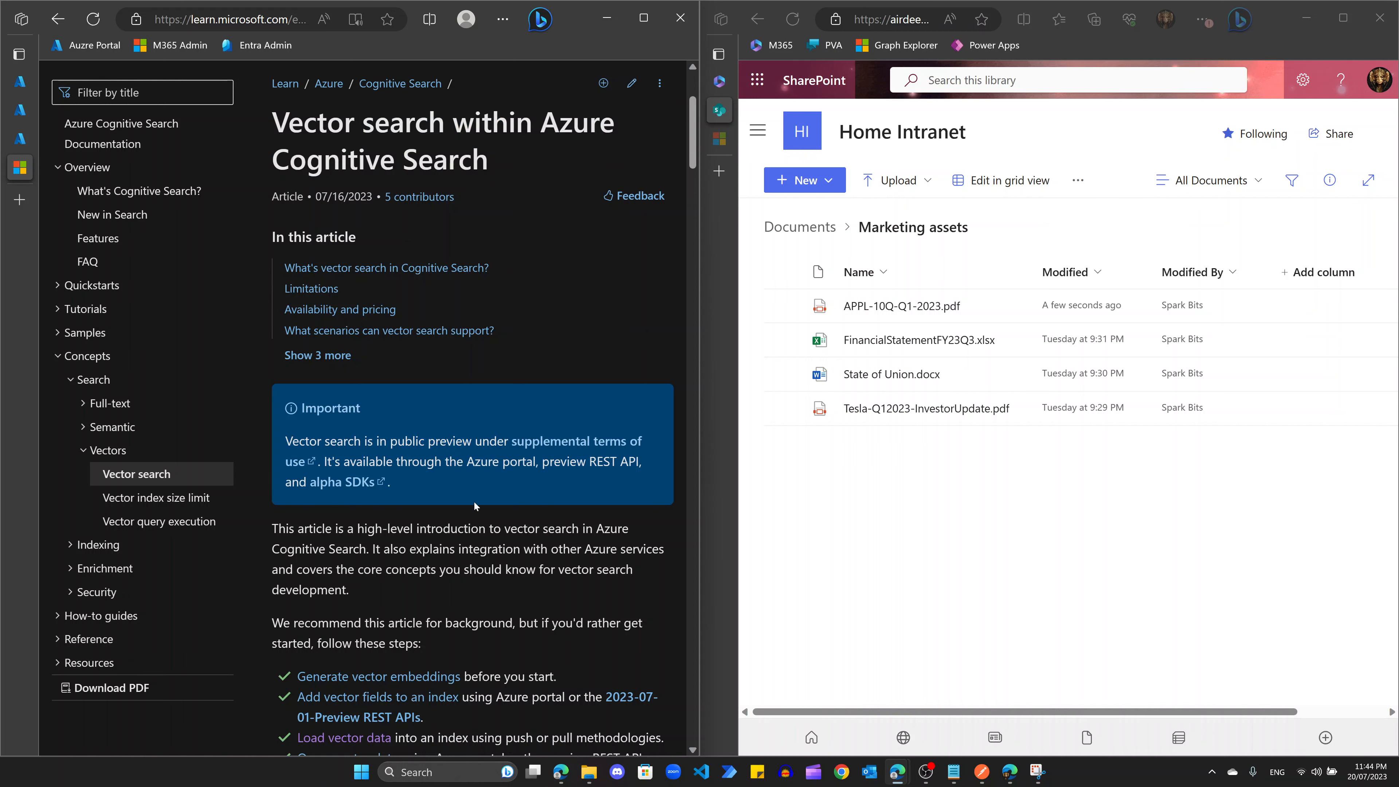
# Step: Read the article's introduction and the "What's vector search in Cognitive Search?" section, focusing on the Retrieval Augmented Generation (RAG) architecture
pyautogui.scroll(3, 511, 540)
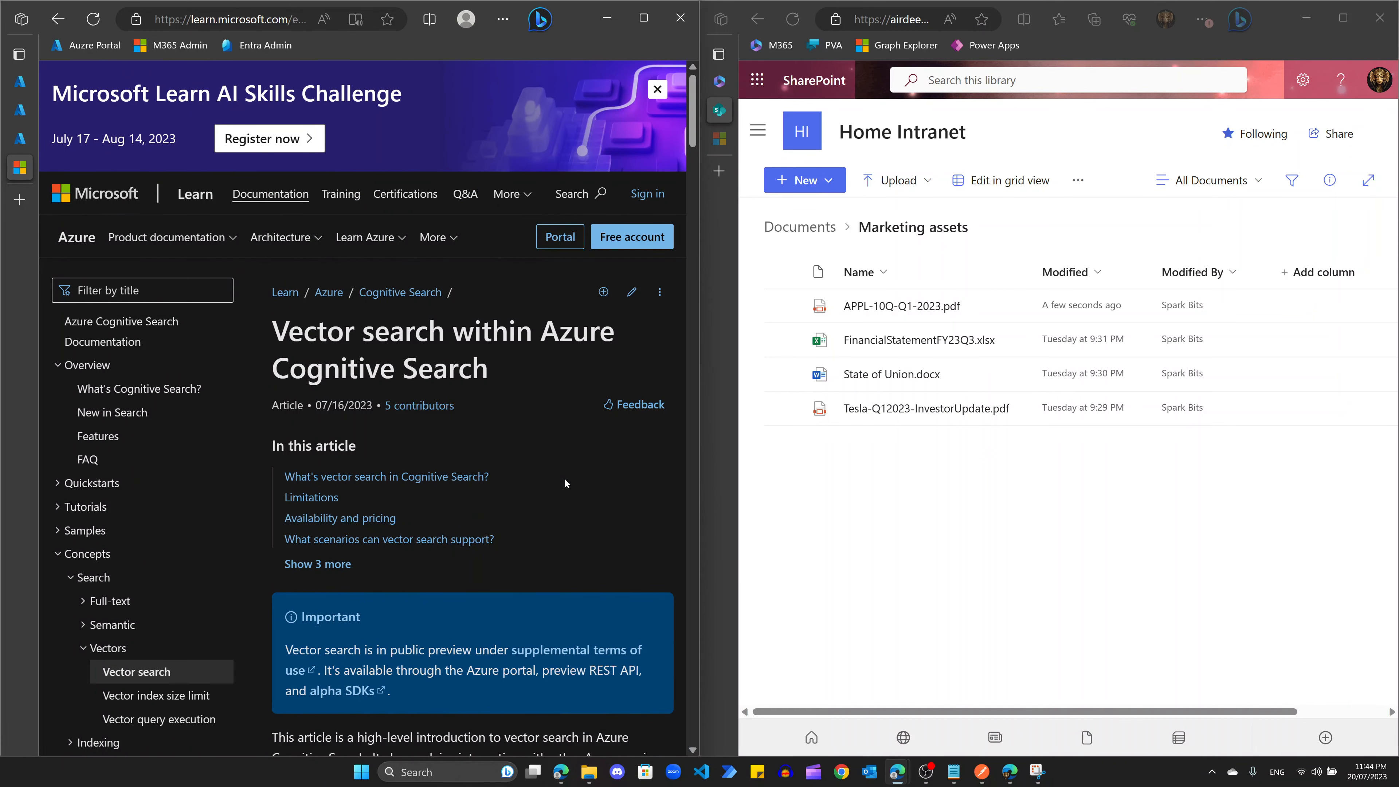
pyautogui.scroll(-6, 564, 479)
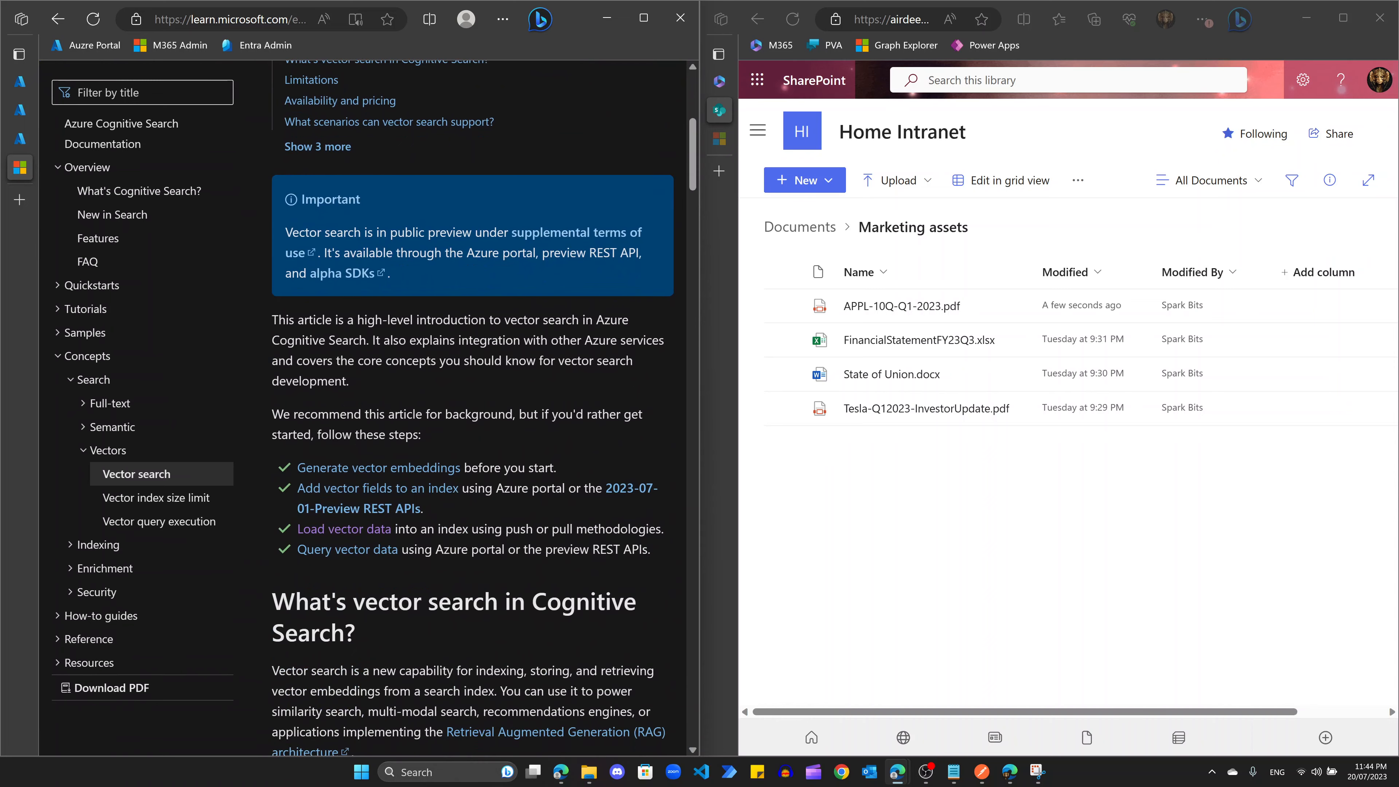
pyautogui.scroll(-3, 564, 479)
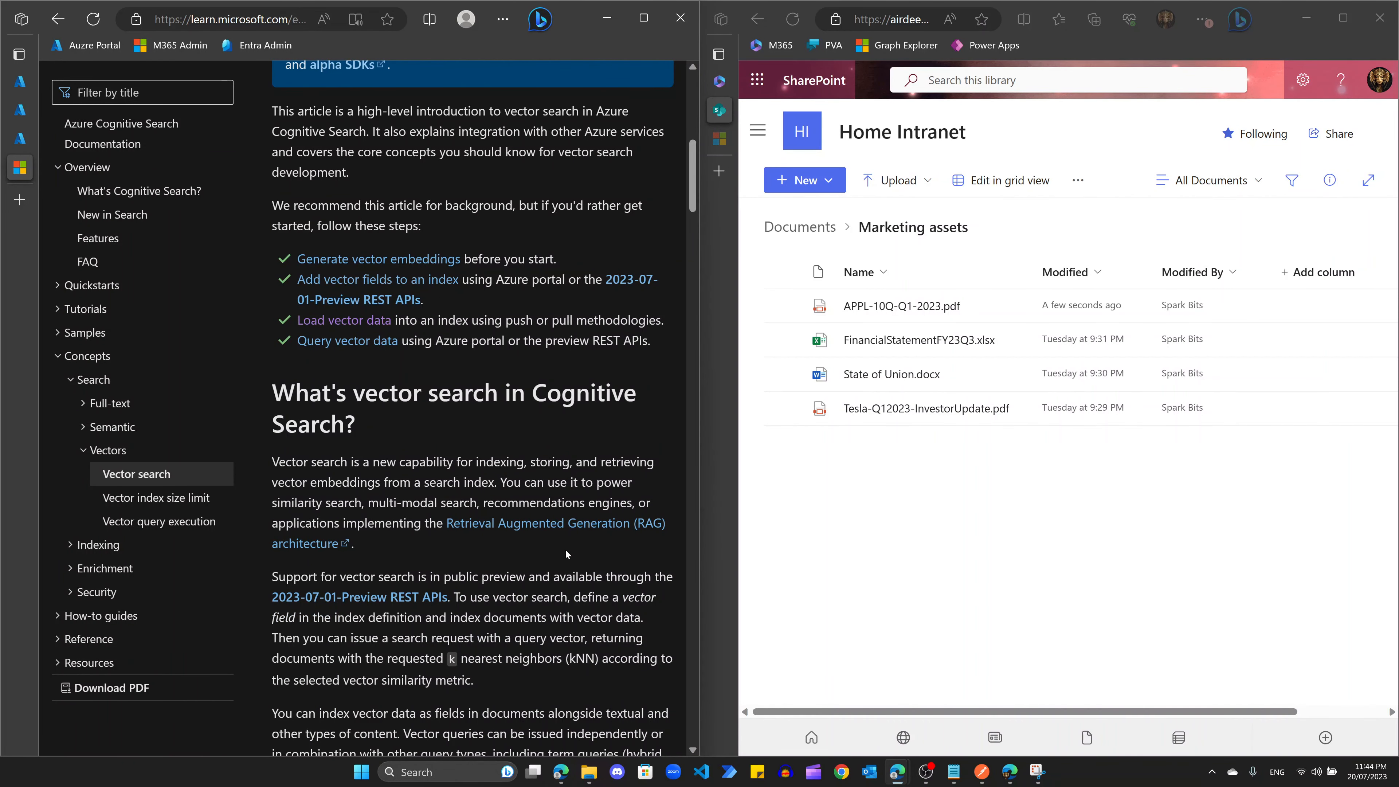
pyautogui.moveTo(457, 544); pyautogui.dragTo(454, 535)
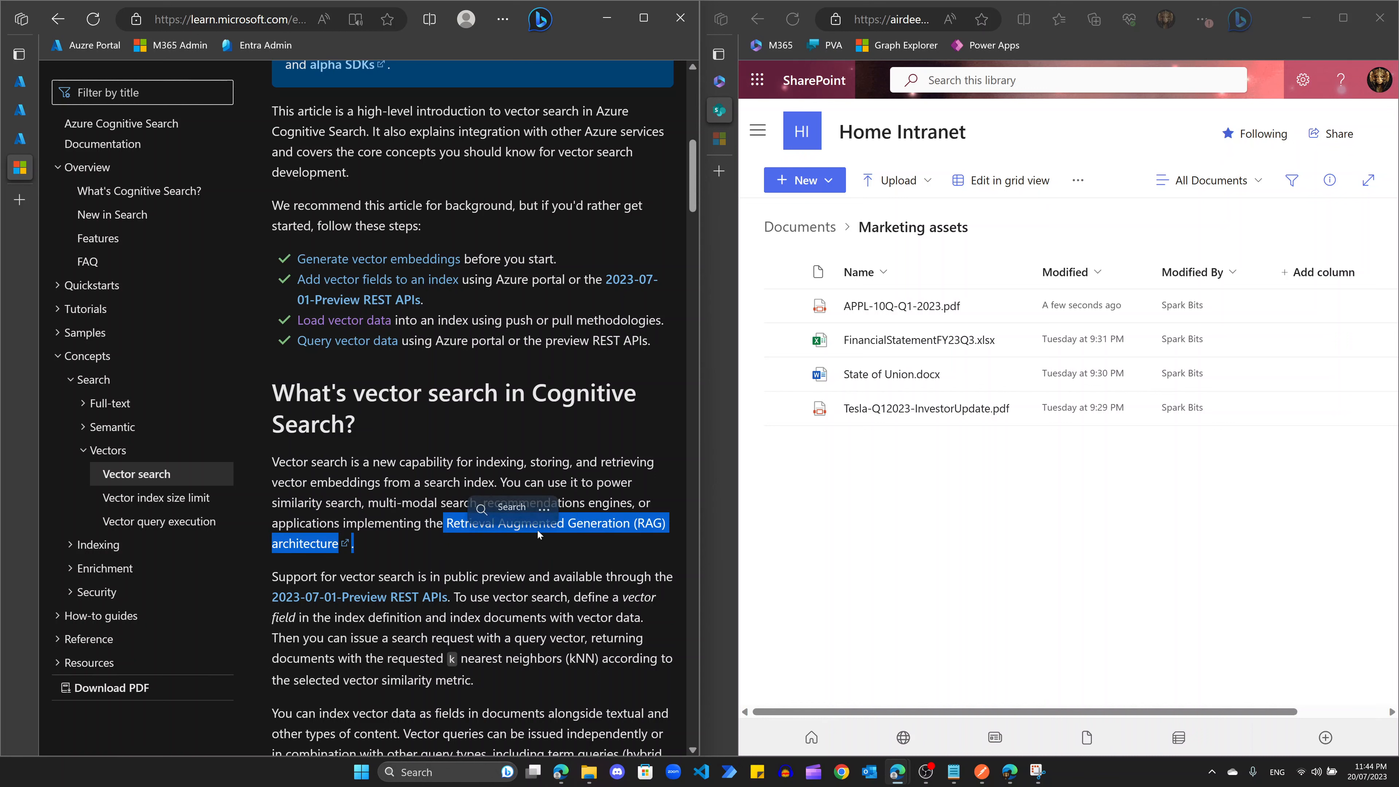
pyautogui.click(595, 551)
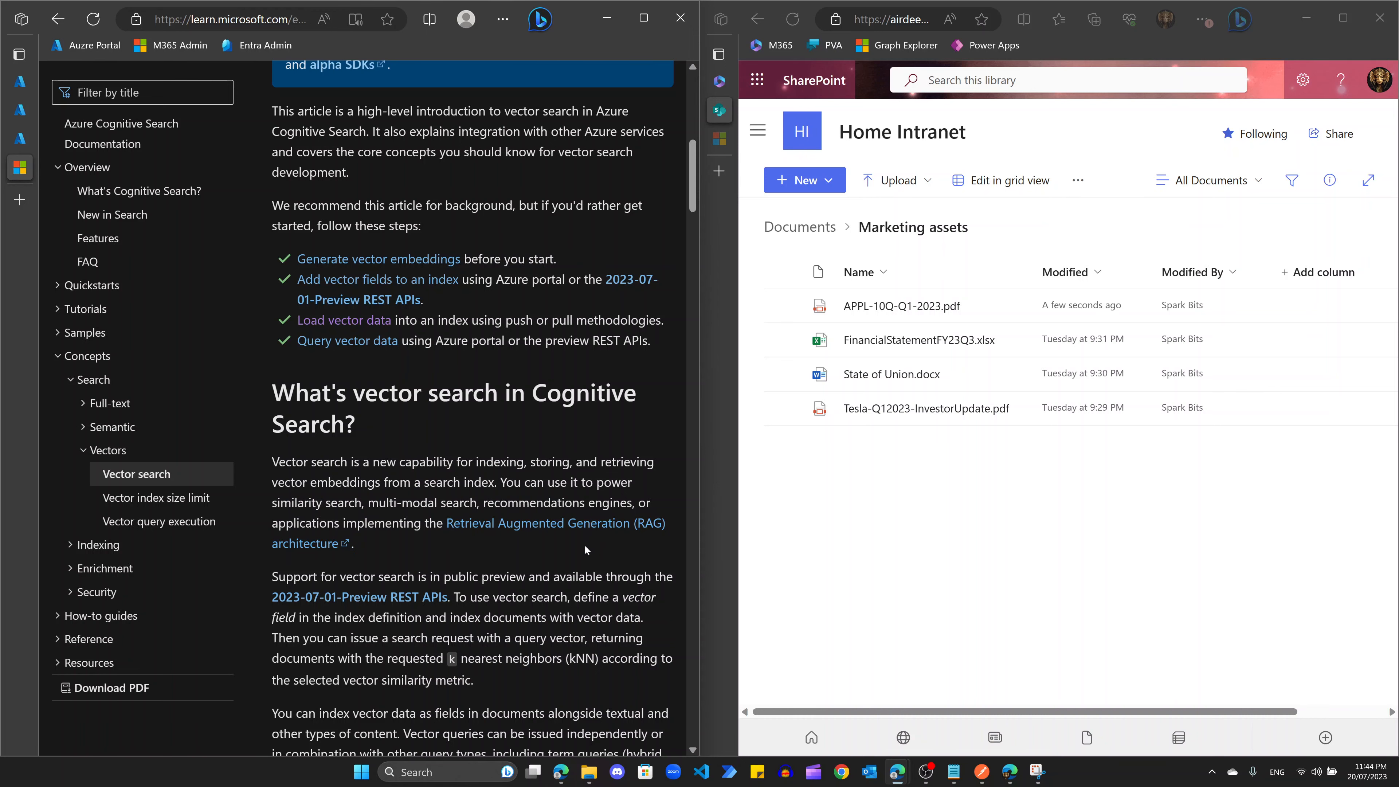
pyautogui.scroll(-10, 585, 544)
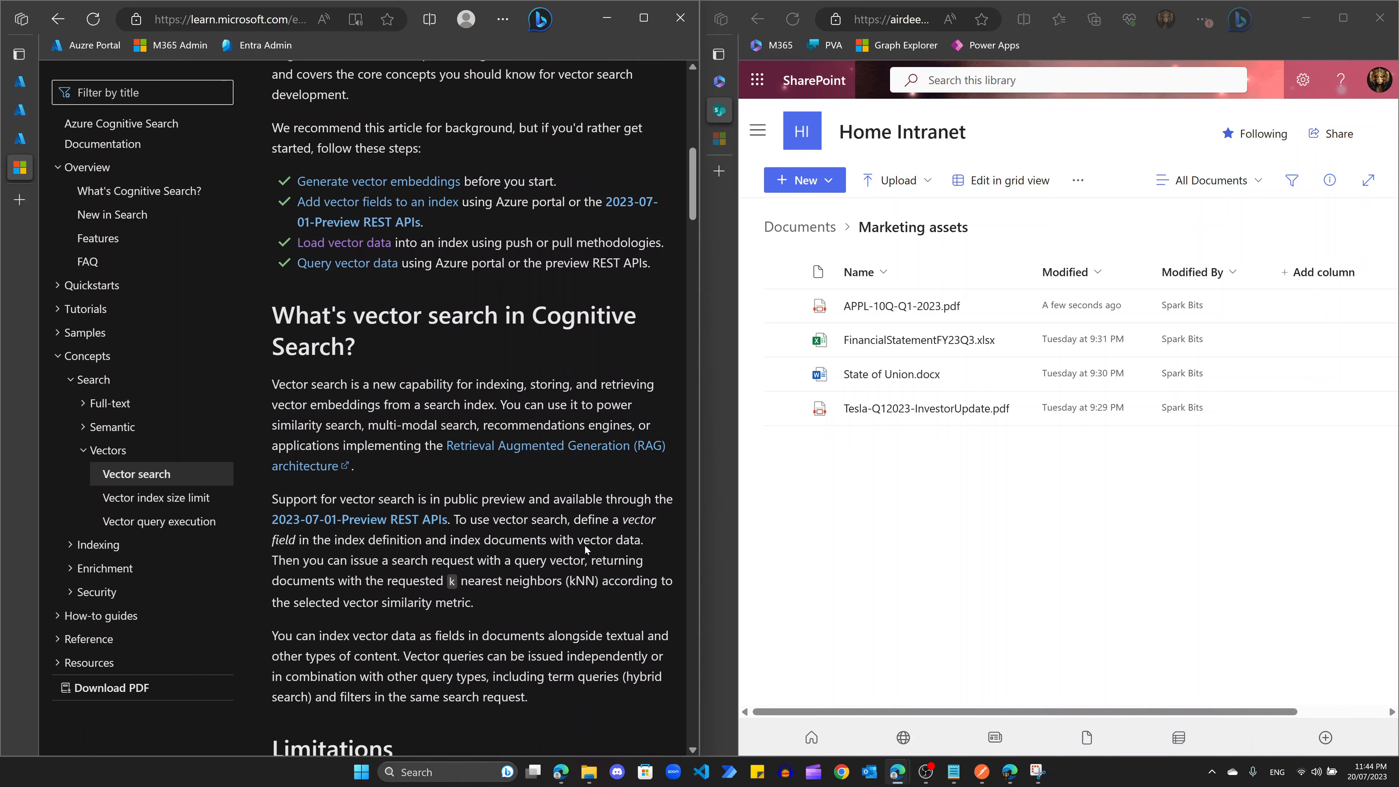
# Step: Go back to the start of the vector search article and highlight its title, then clear the highlight
pyautogui.scroll(12, 590, 543)
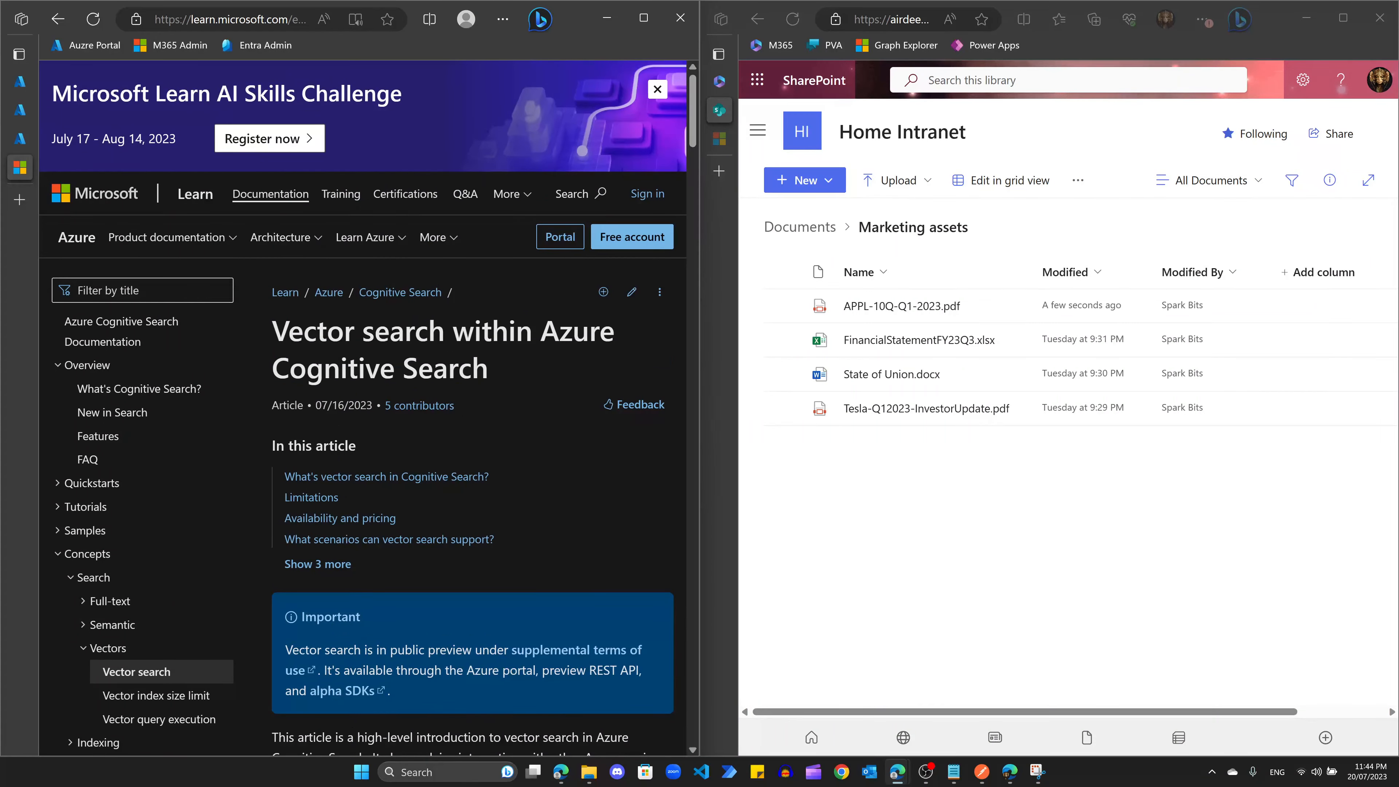
pyautogui.scroll(-2, 591, 544)
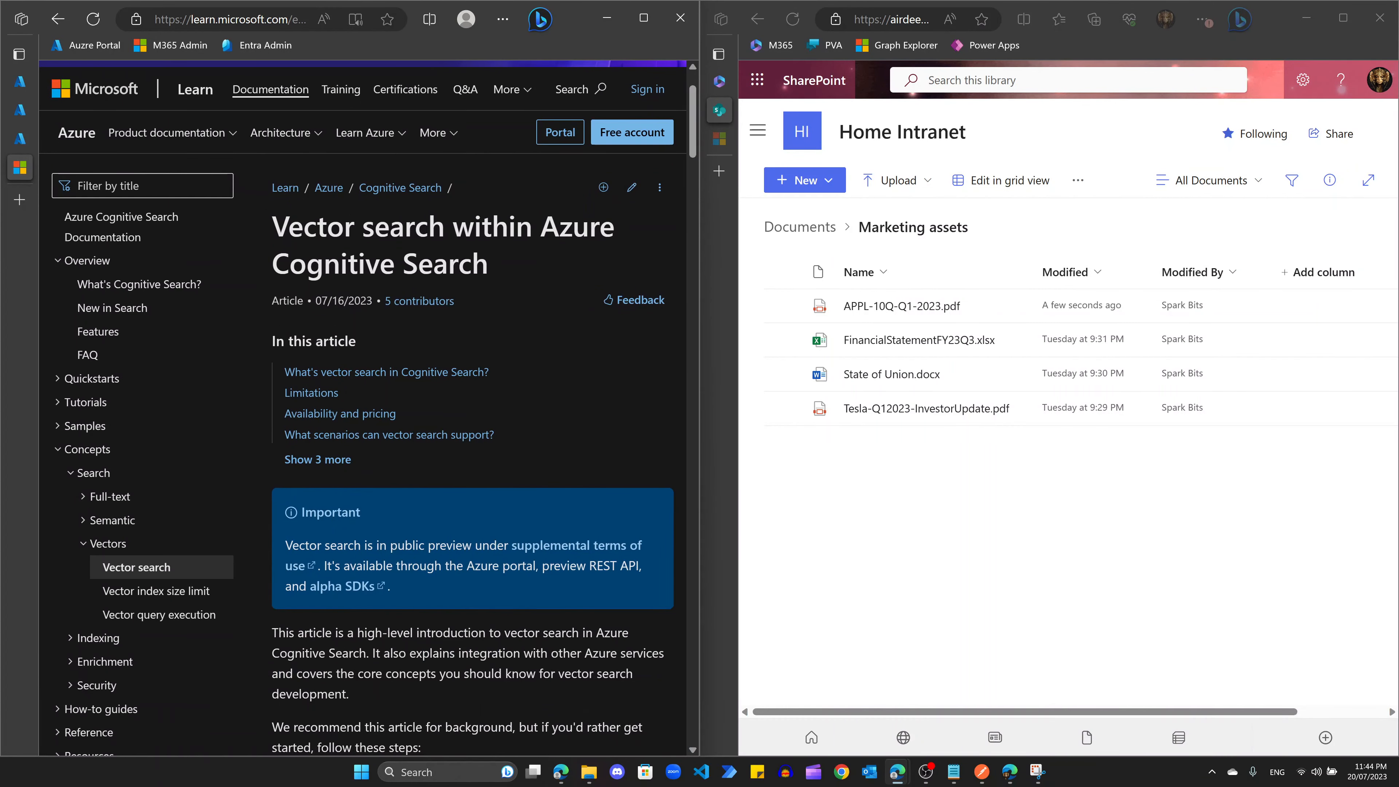
pyautogui.moveTo(273, 226); pyautogui.dragTo(519, 253)
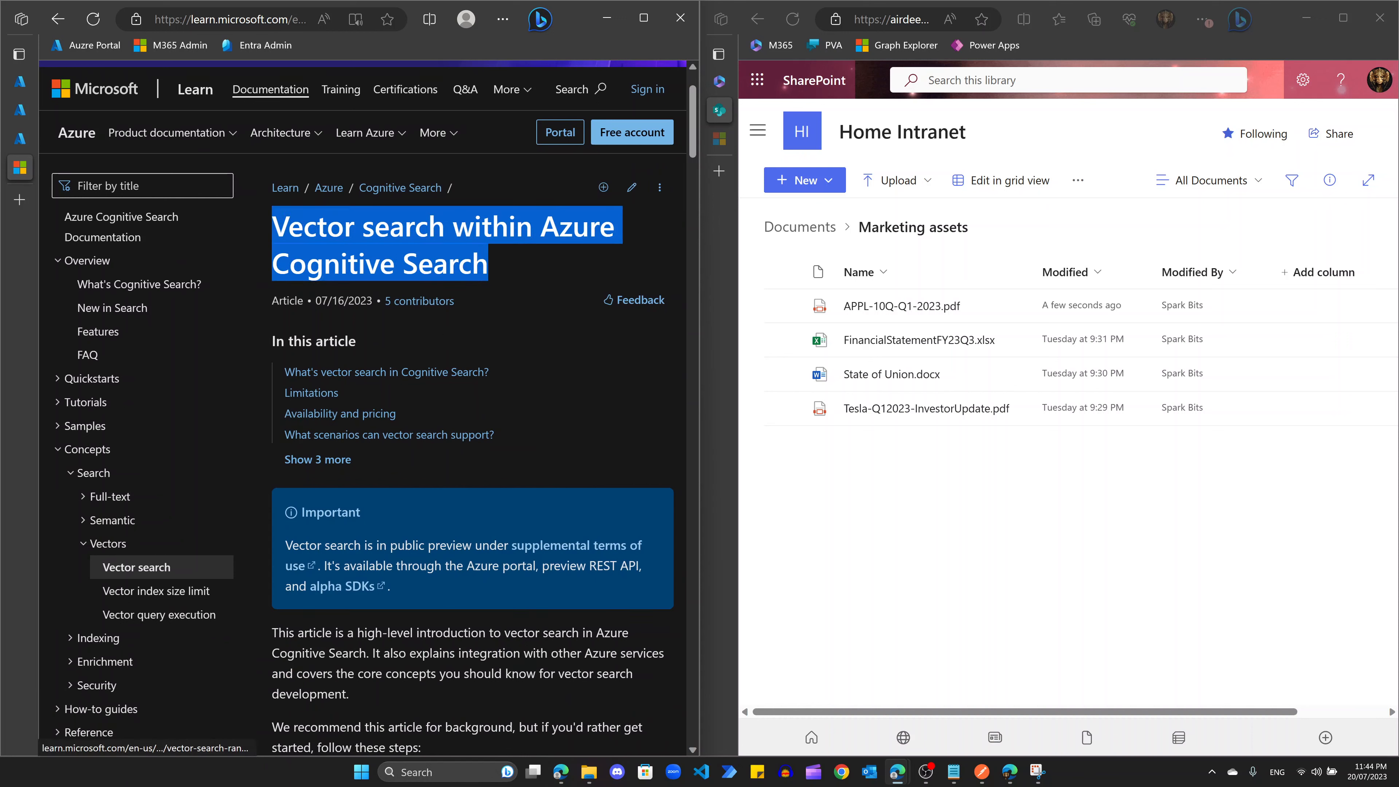
pyautogui.click(251, 596)
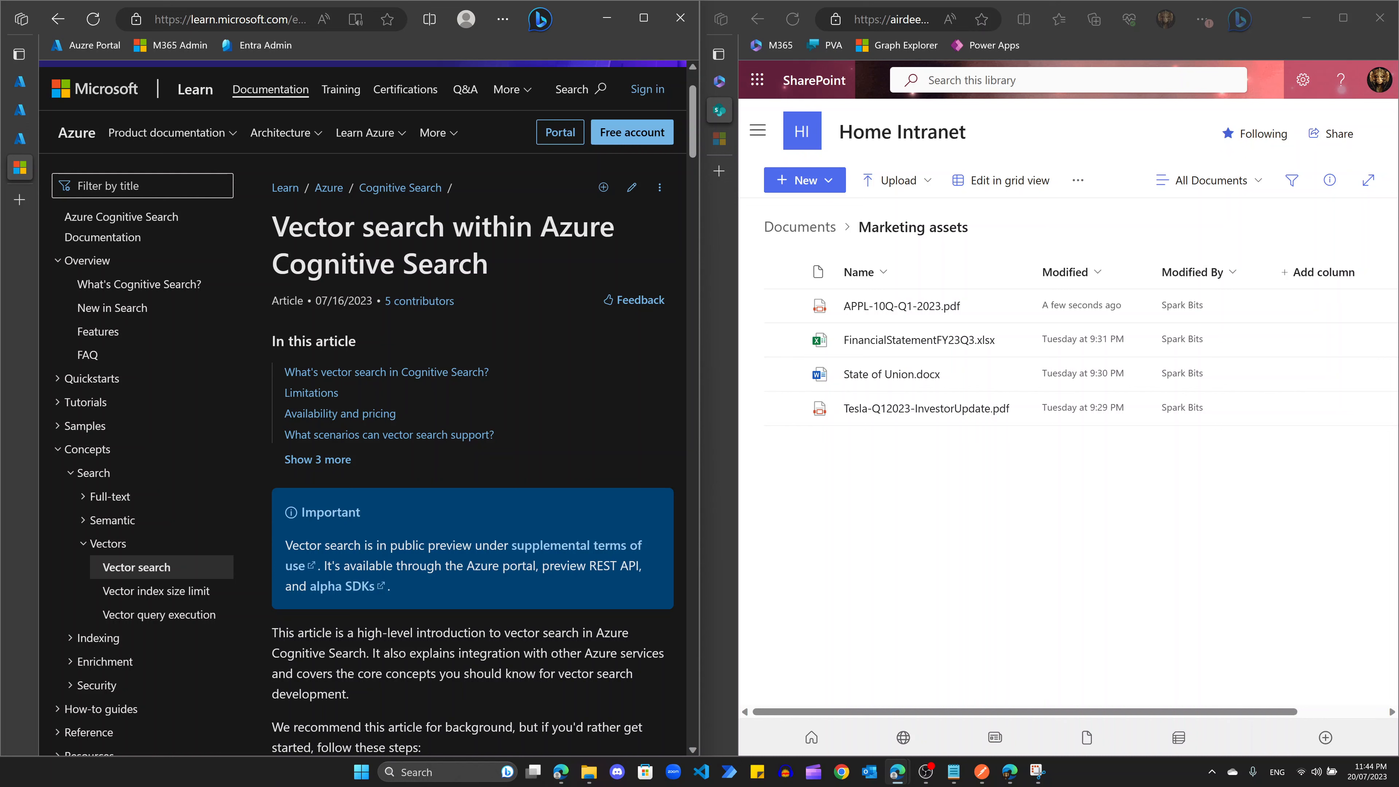
# Step: Review the Semantic search (Preview) plans for acsspsearch again and switch to the data source setup in the Chat playground
pyautogui.moveTo(20, 166)
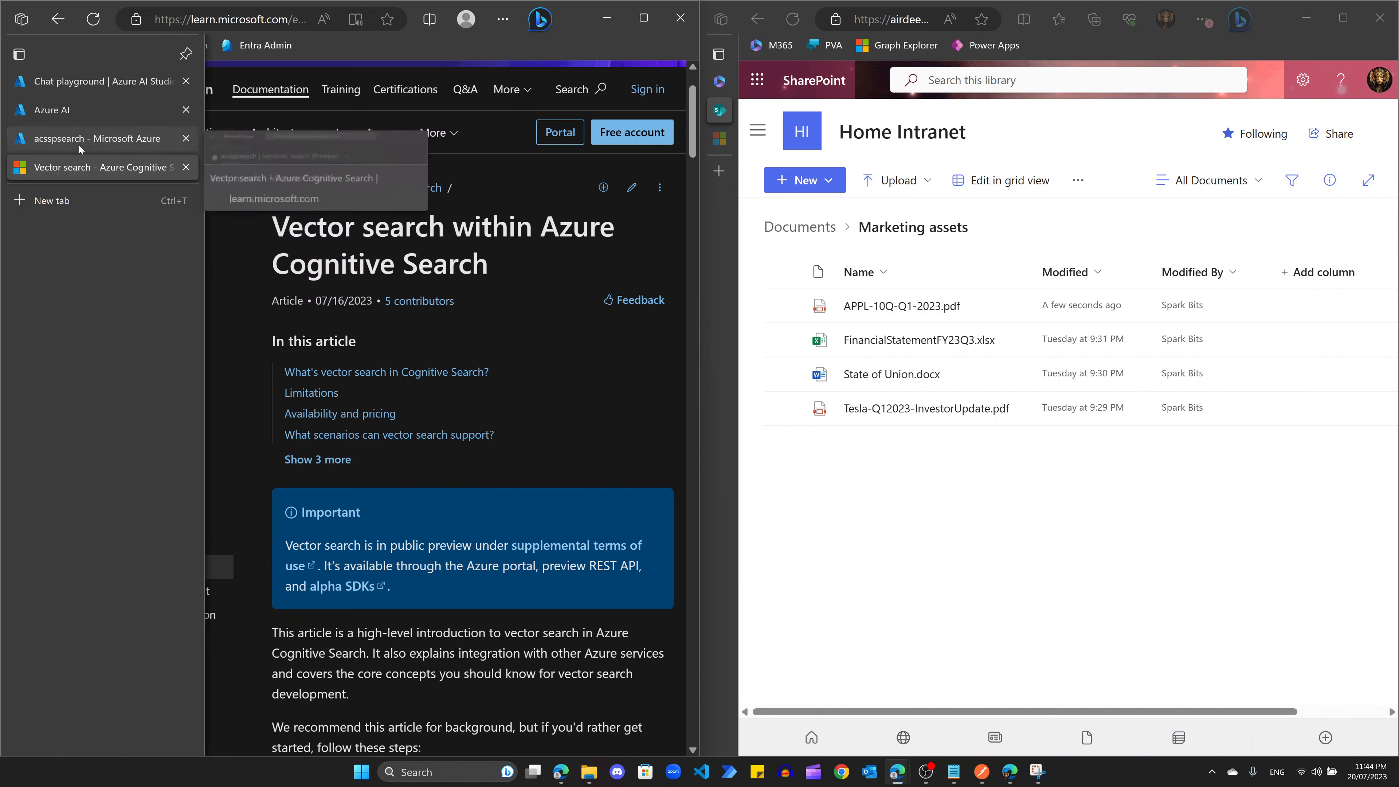
pyautogui.click(78, 141)
pyautogui.click(60, 167)
pyautogui.click(58, 144)
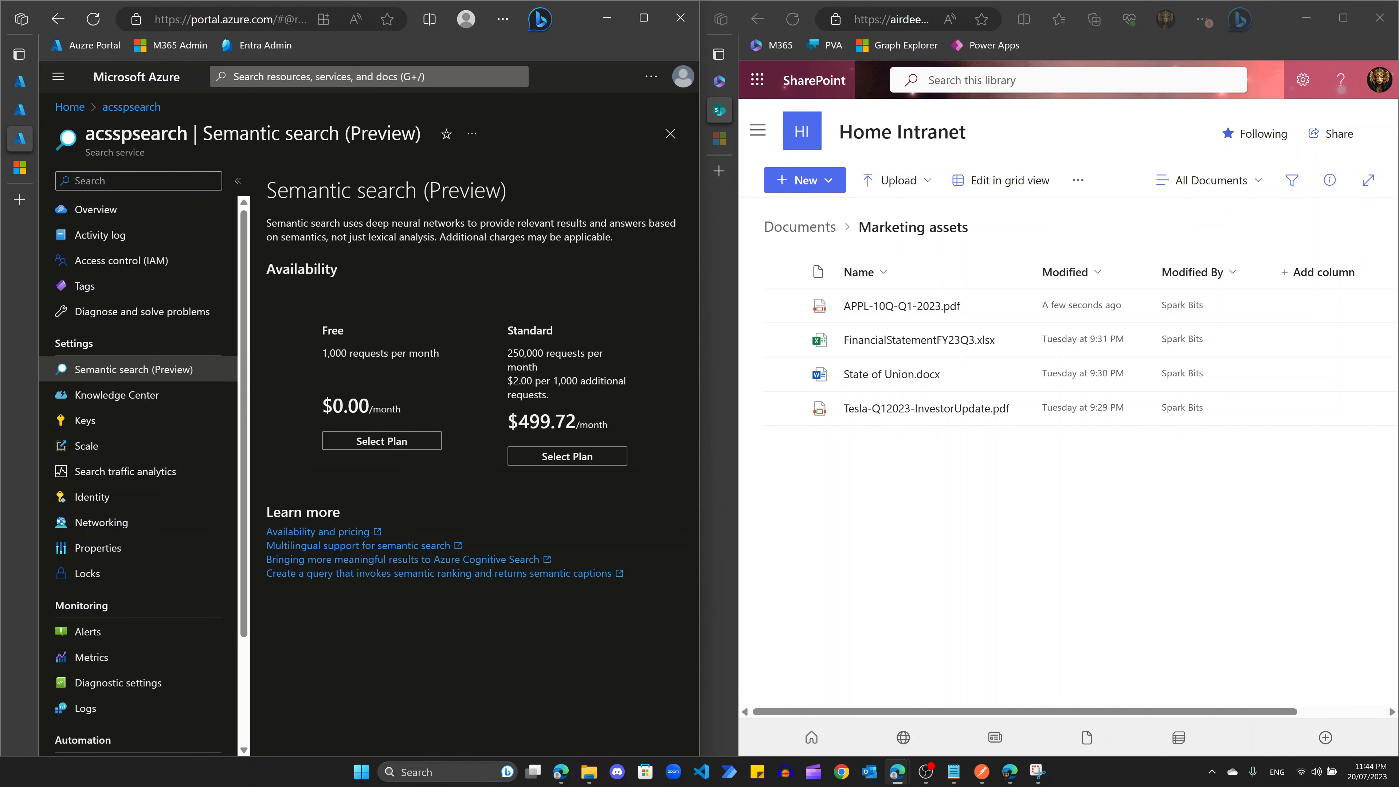
pyautogui.click(19, 111)
pyautogui.click(23, 83)
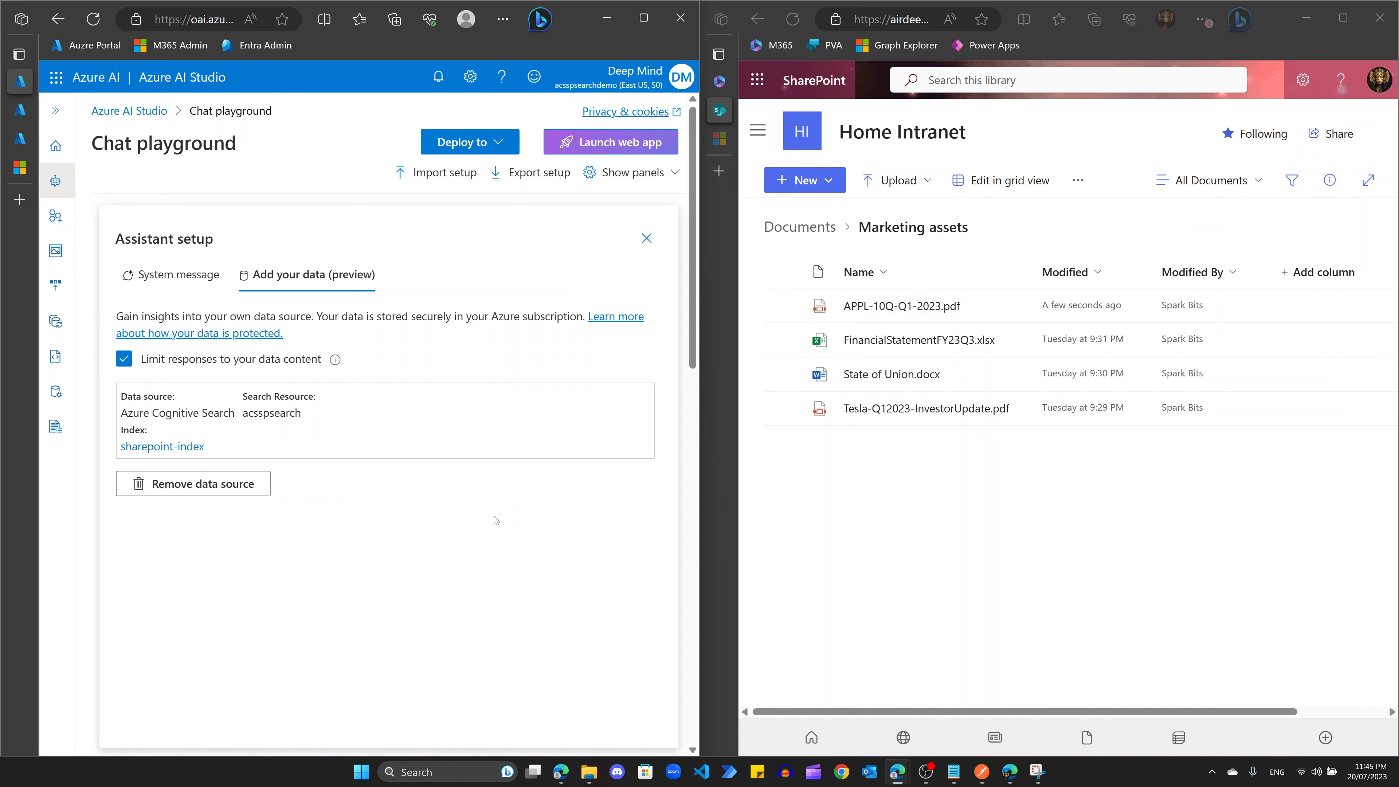
# Step: View the acsspsearch service overview, check the Chat playground, and return to the Azure AI chat web app
pyautogui.click(19, 138)
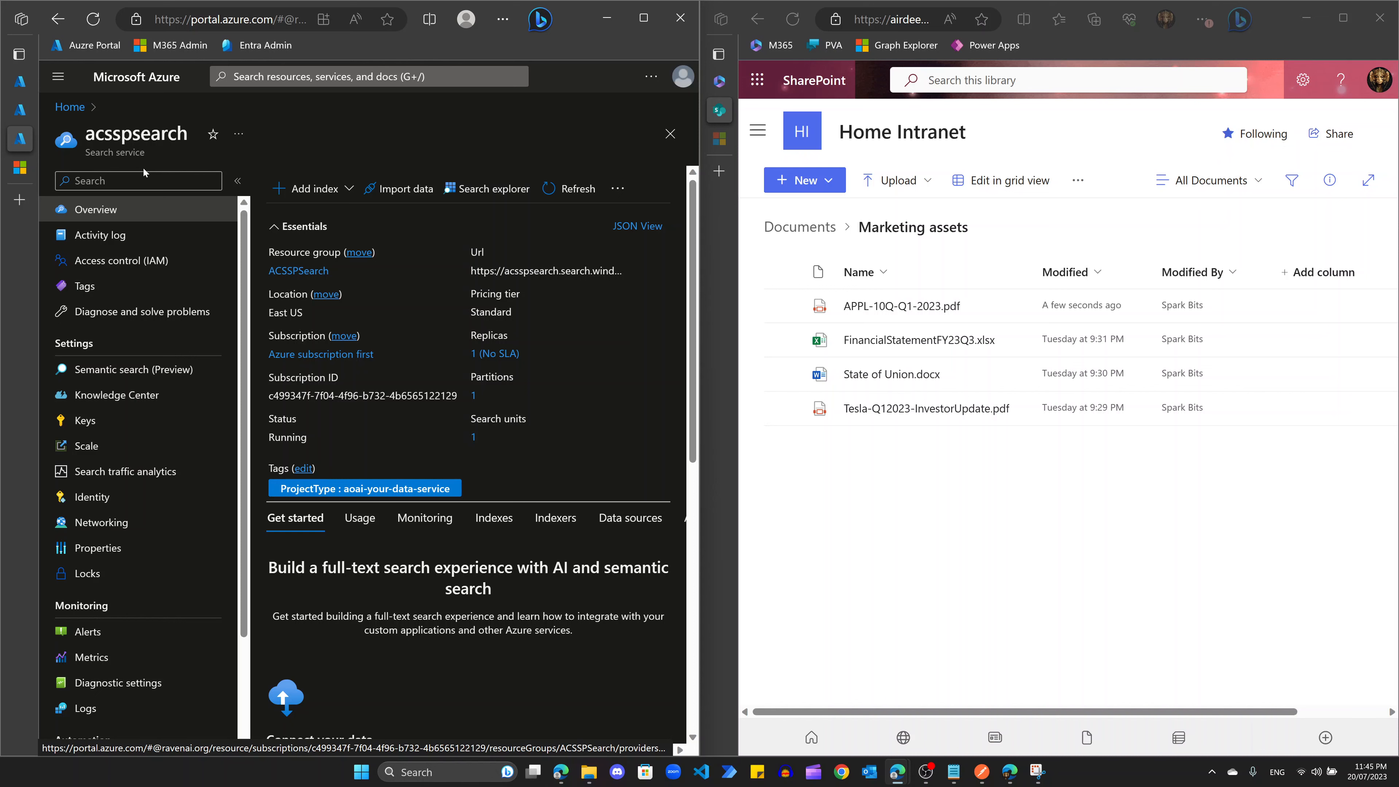
pyautogui.click(23, 110)
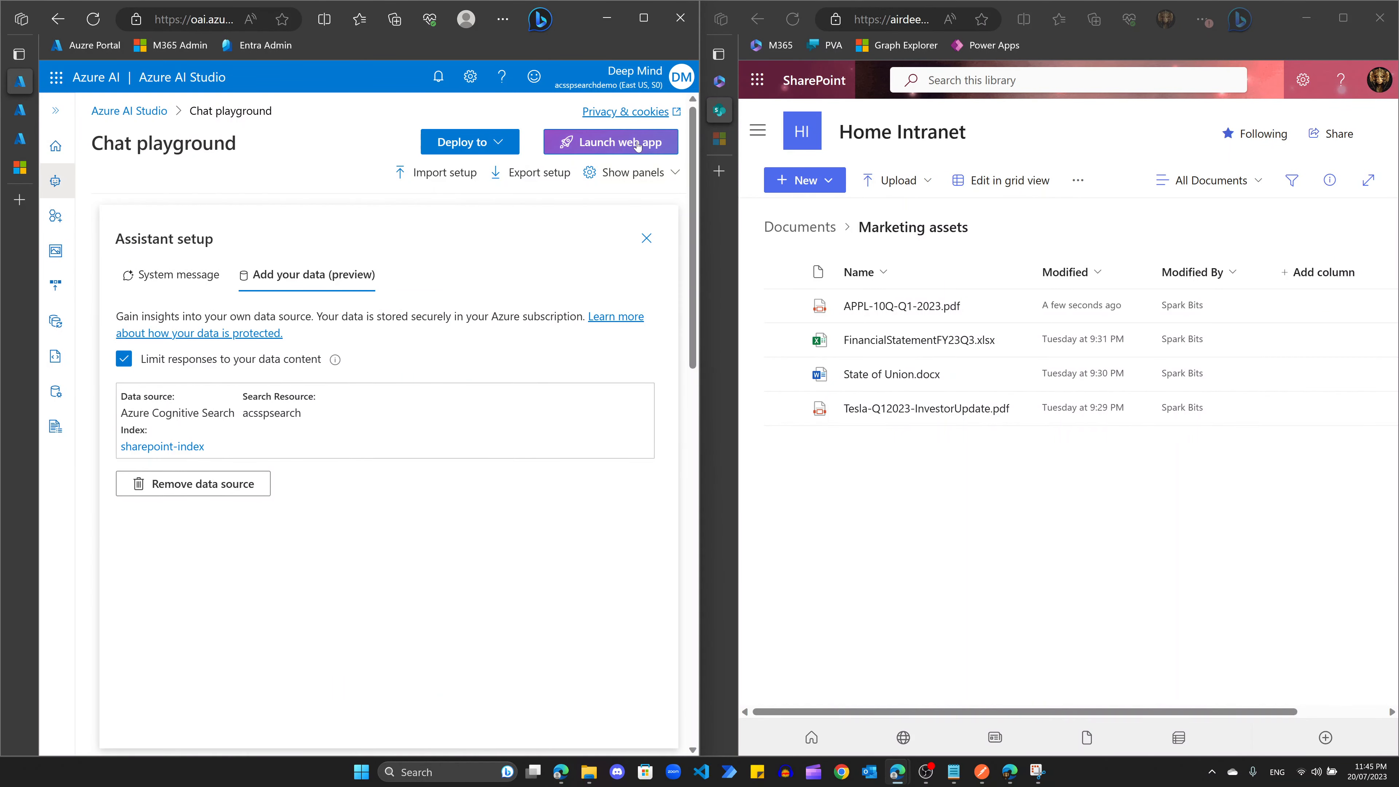
pyautogui.click(636, 143)
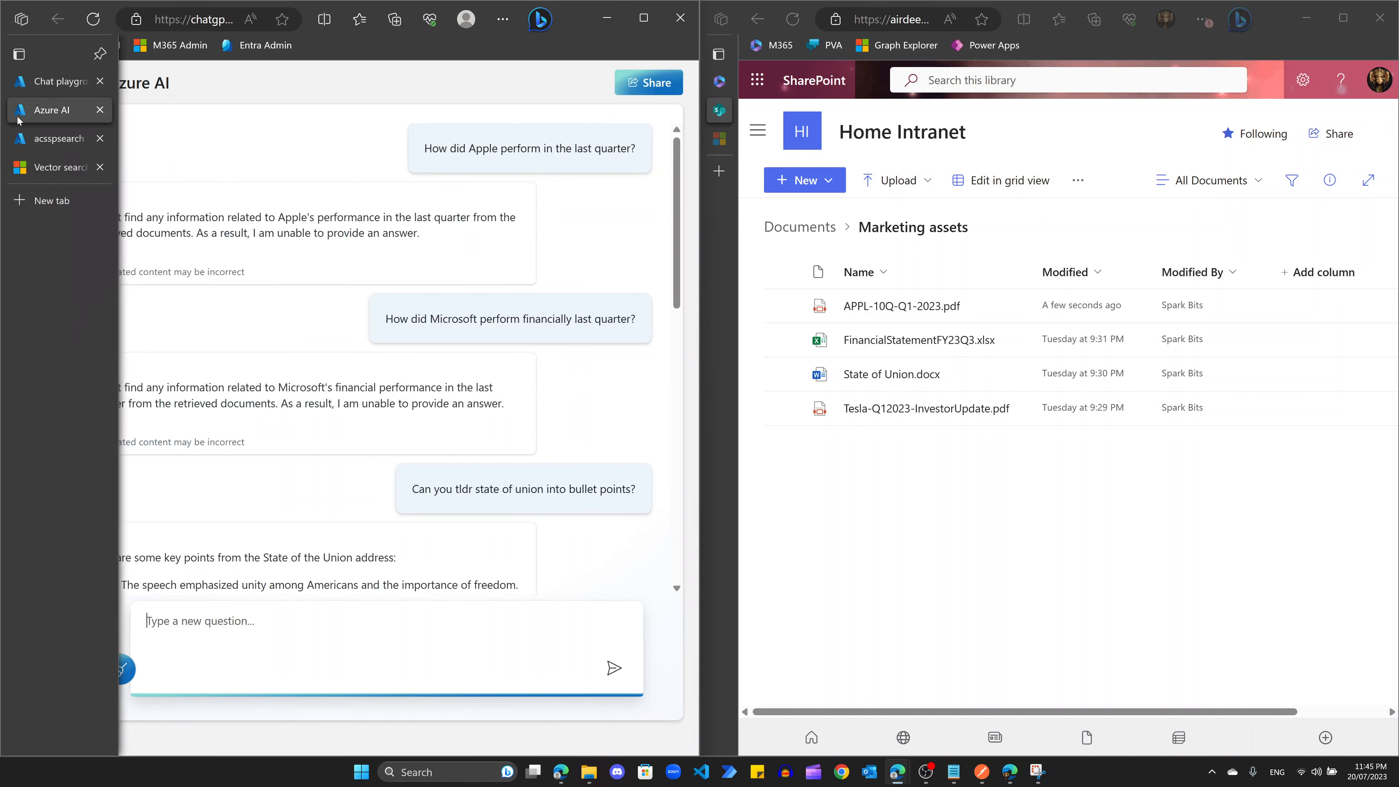